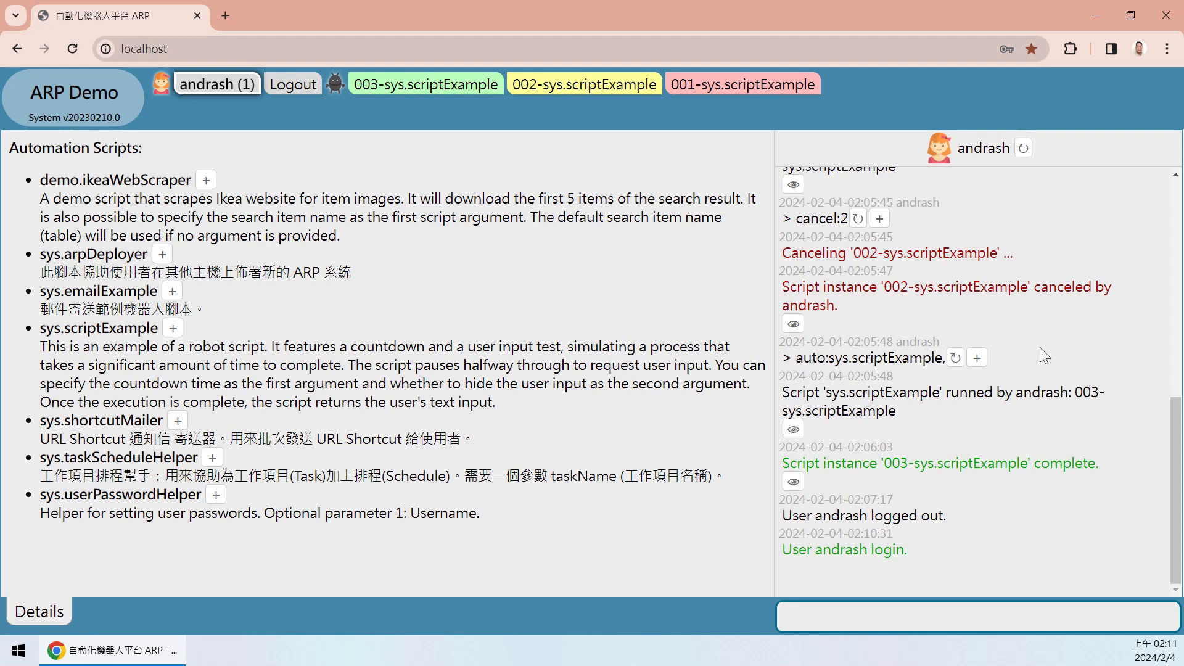
# - View the 001 and 002 scriptExample logs and expand 002's Script canceled message
pyautogui.moveTo(1167, 459); pyautogui.dragTo(1137, 265)
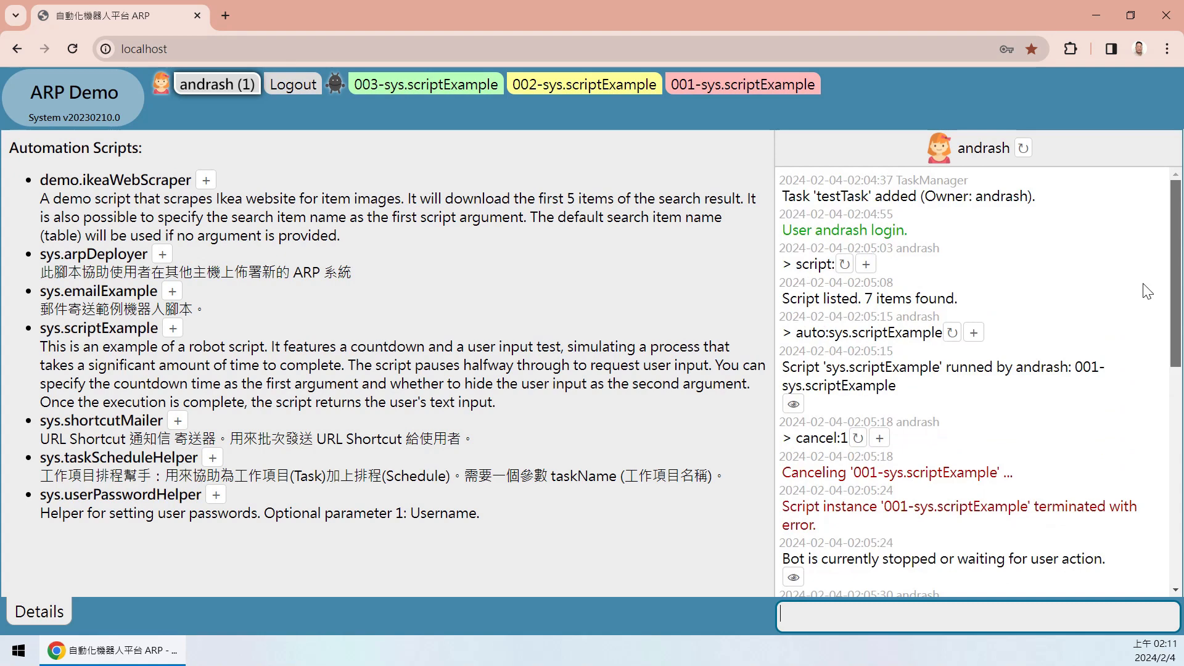
pyautogui.scroll(-9, 1147, 291)
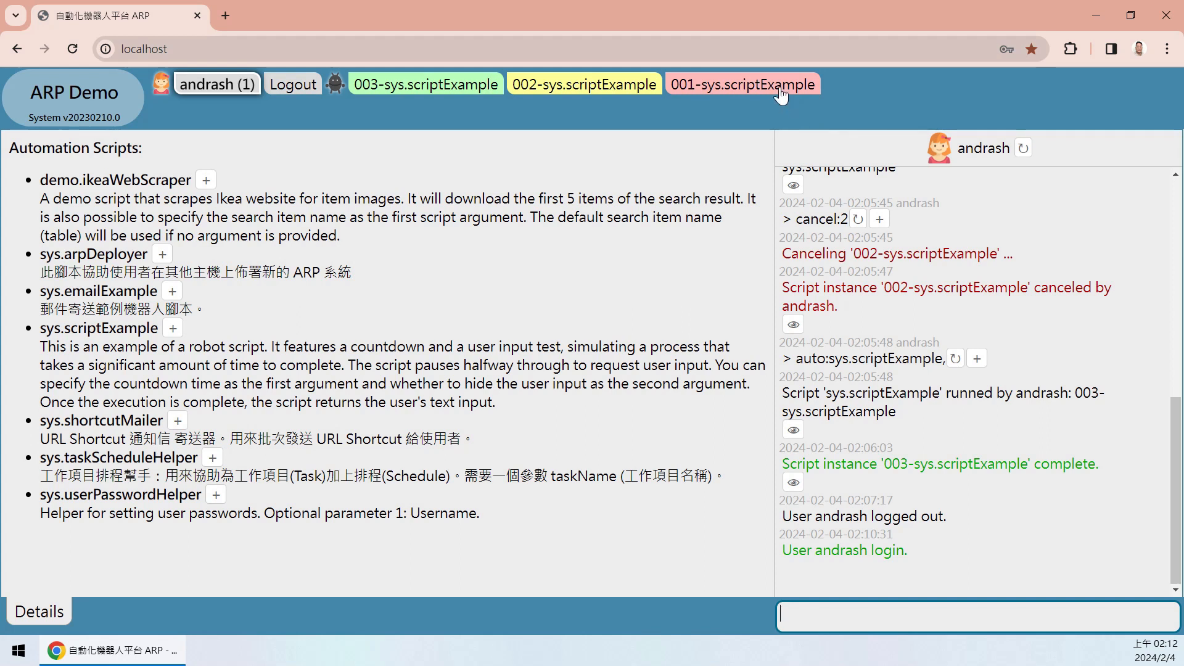
pyautogui.click(741, 89)
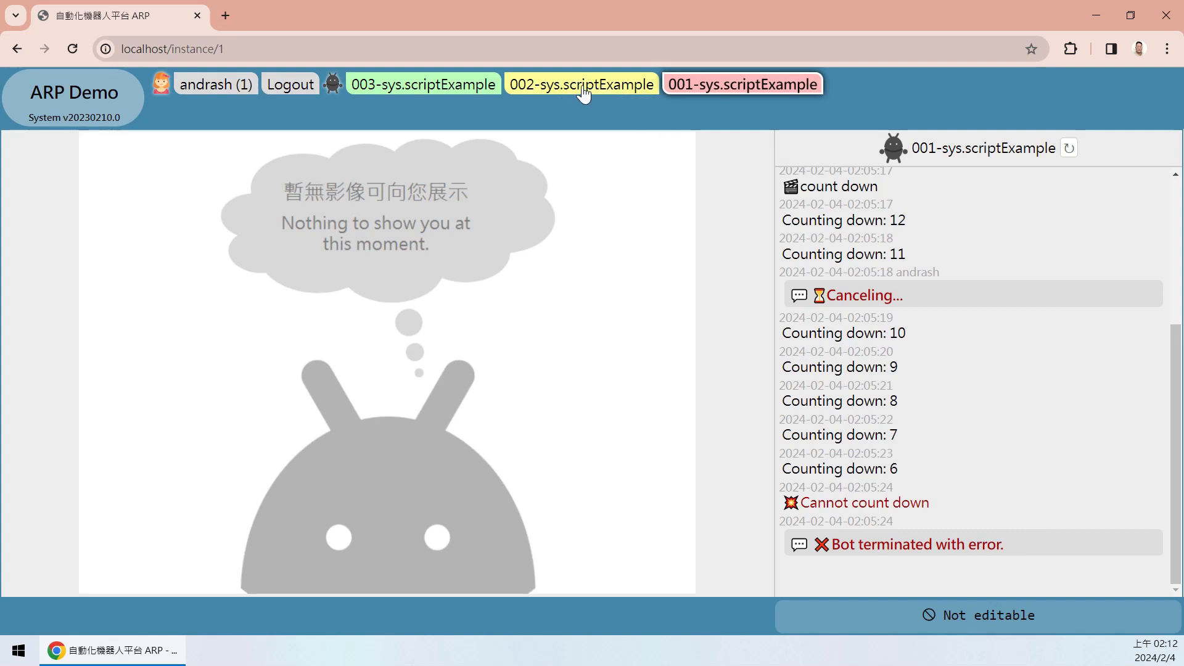
pyautogui.click(624, 89)
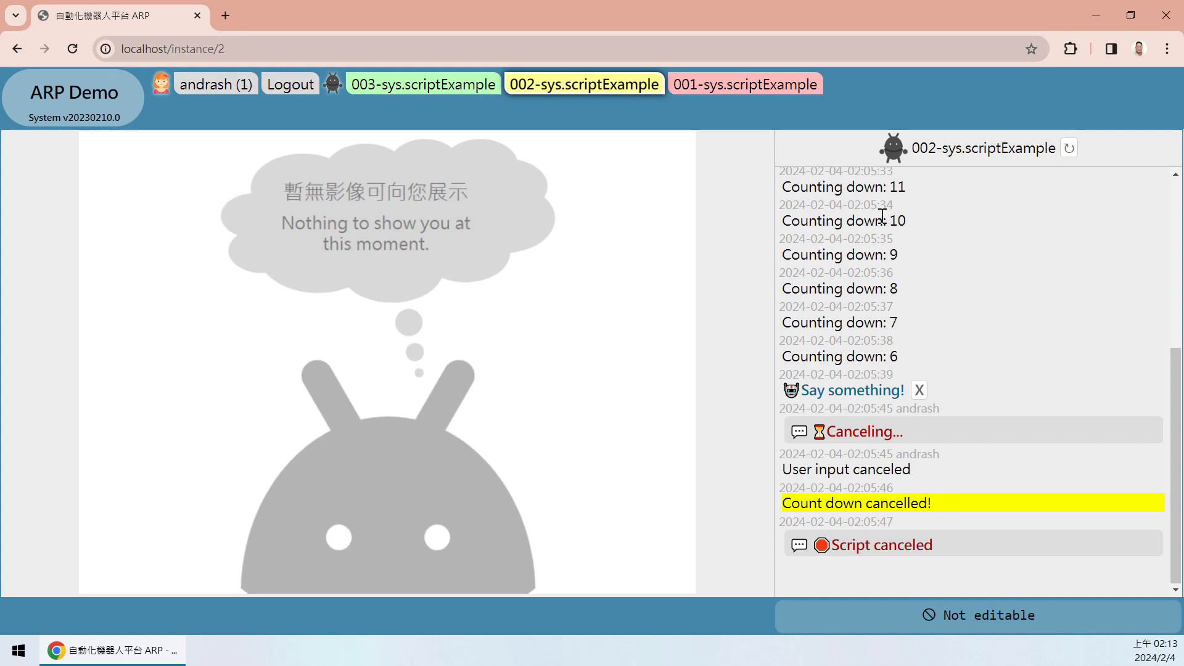
pyautogui.moveTo(827, 544); pyautogui.dragTo(952, 547)
pyautogui.click(952, 548)
pyautogui.click(894, 543)
# - Check who canceled the script (userCommand), then open 003-sys.scriptExample's successful completion message
pyautogui.scroll(-2, 1174, 495)
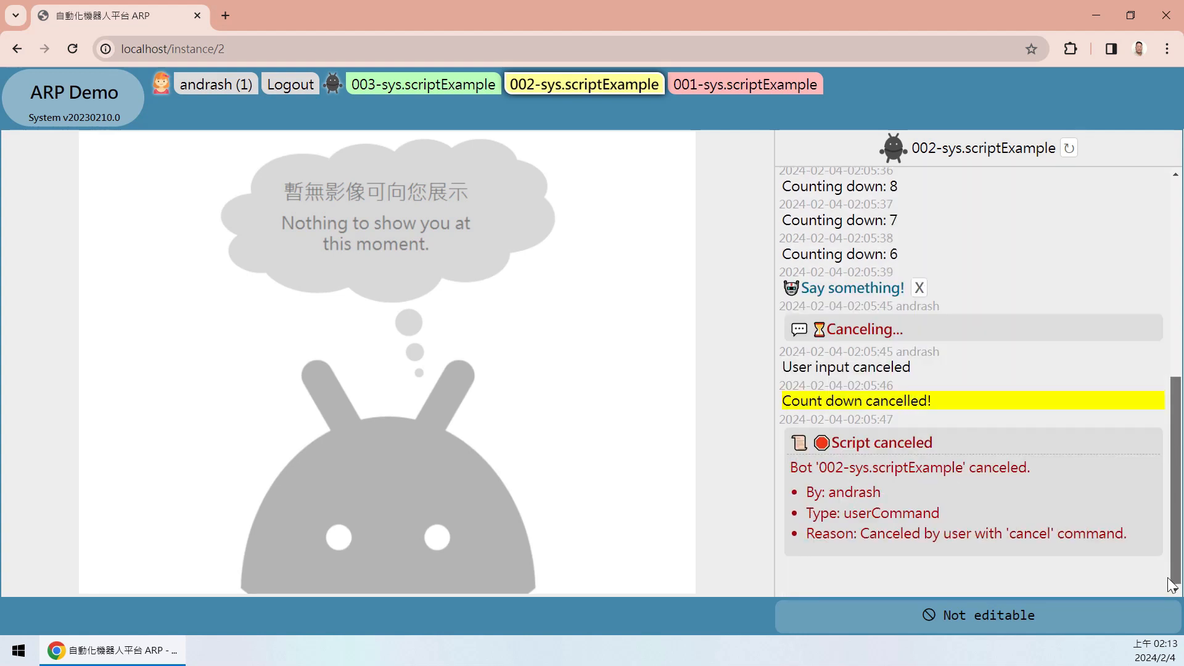
pyautogui.moveTo(808, 491); pyautogui.dragTo(894, 497)
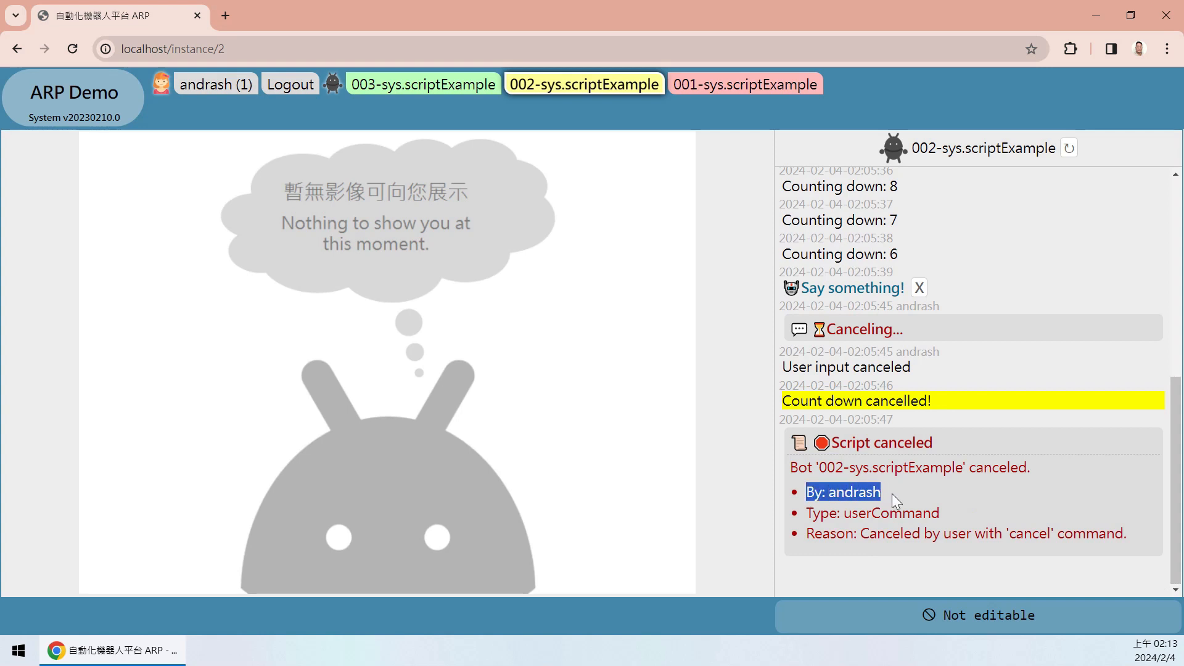
pyautogui.click(848, 516)
pyautogui.moveTo(848, 516); pyautogui.dragTo(933, 511)
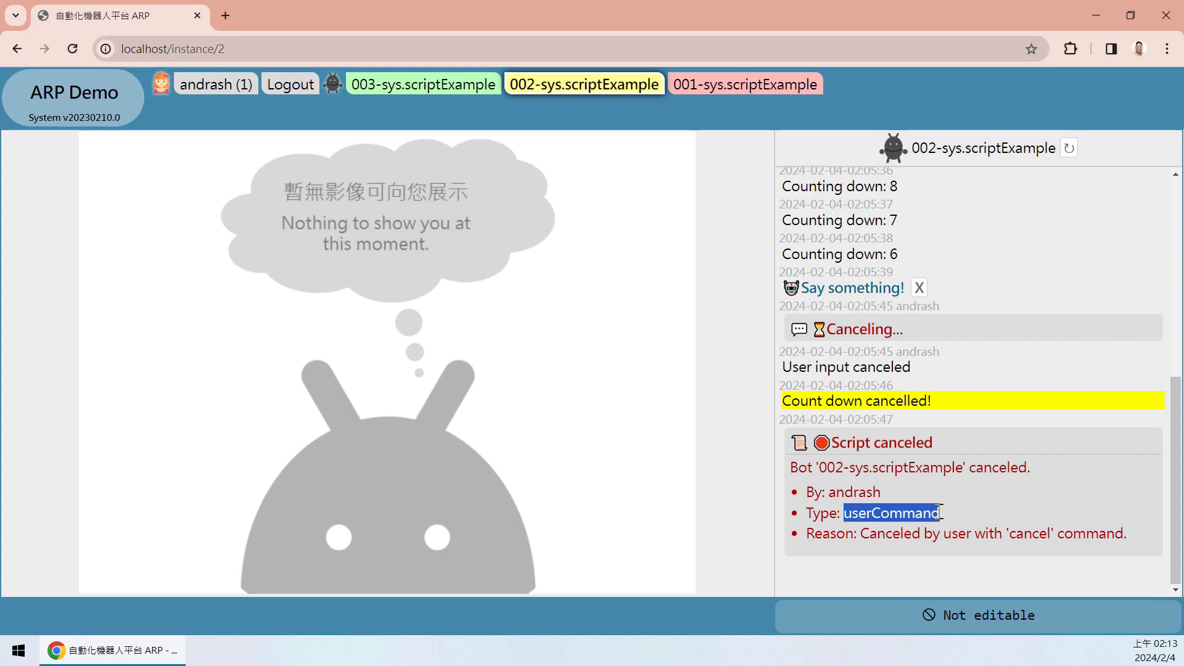
pyautogui.click(1031, 535)
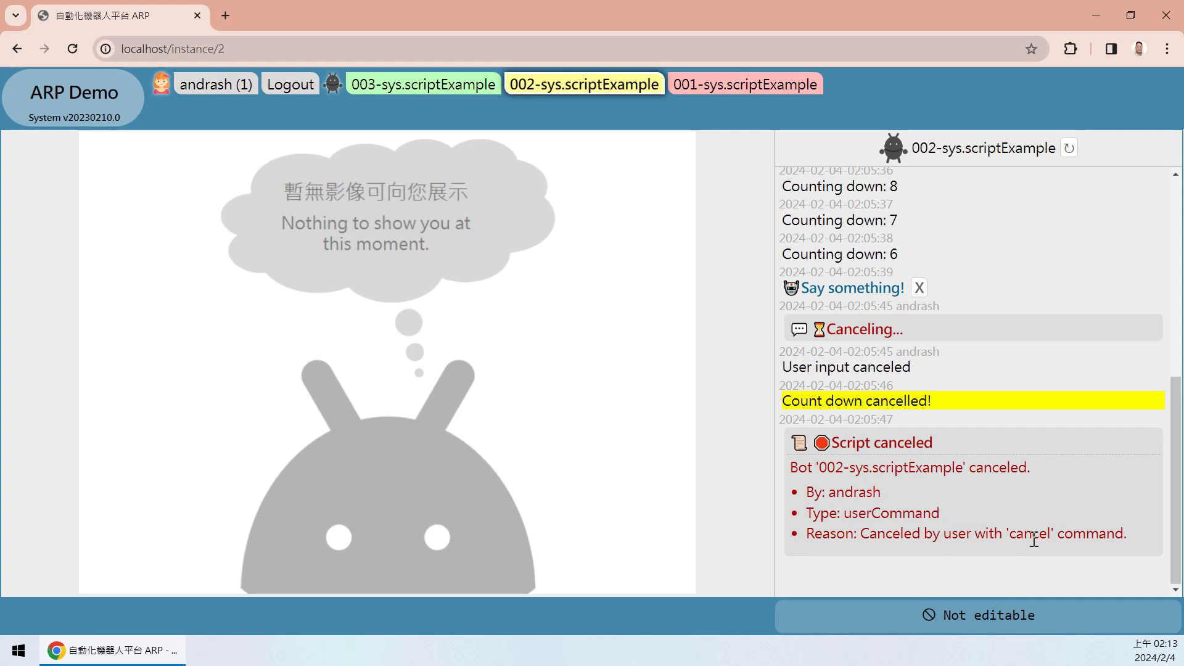
pyautogui.click(440, 93)
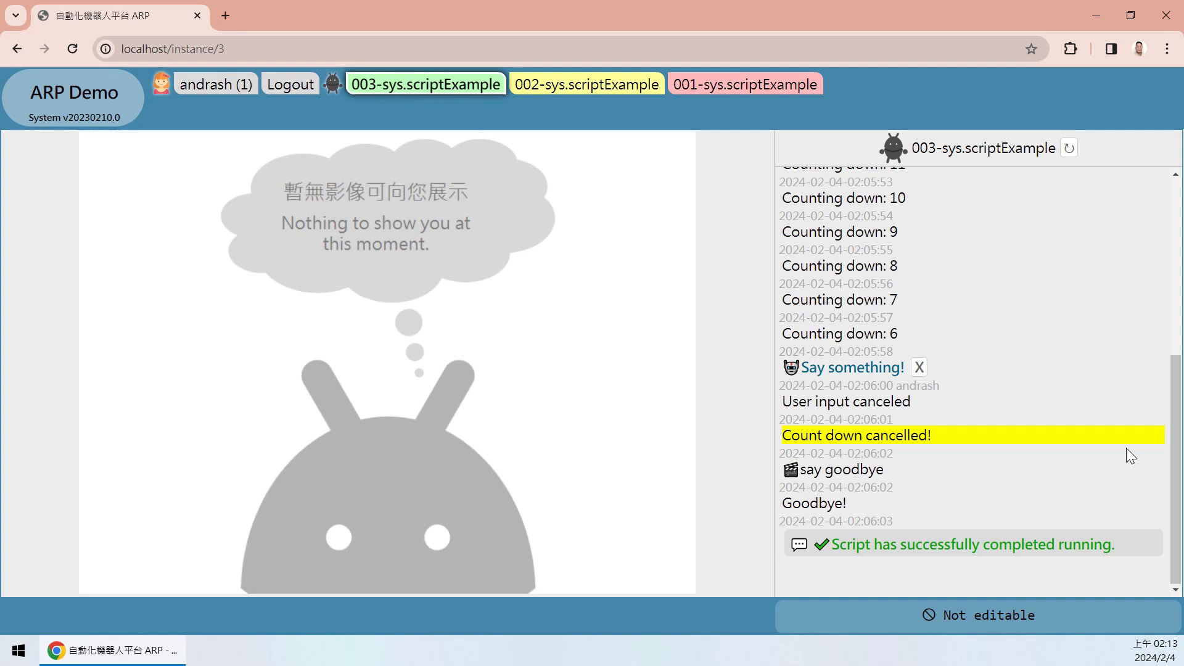
pyautogui.moveTo(830, 545); pyautogui.dragTo(1123, 550)
# - Clear the highlight on the 003 log's completion message
pyautogui.click(1123, 549)
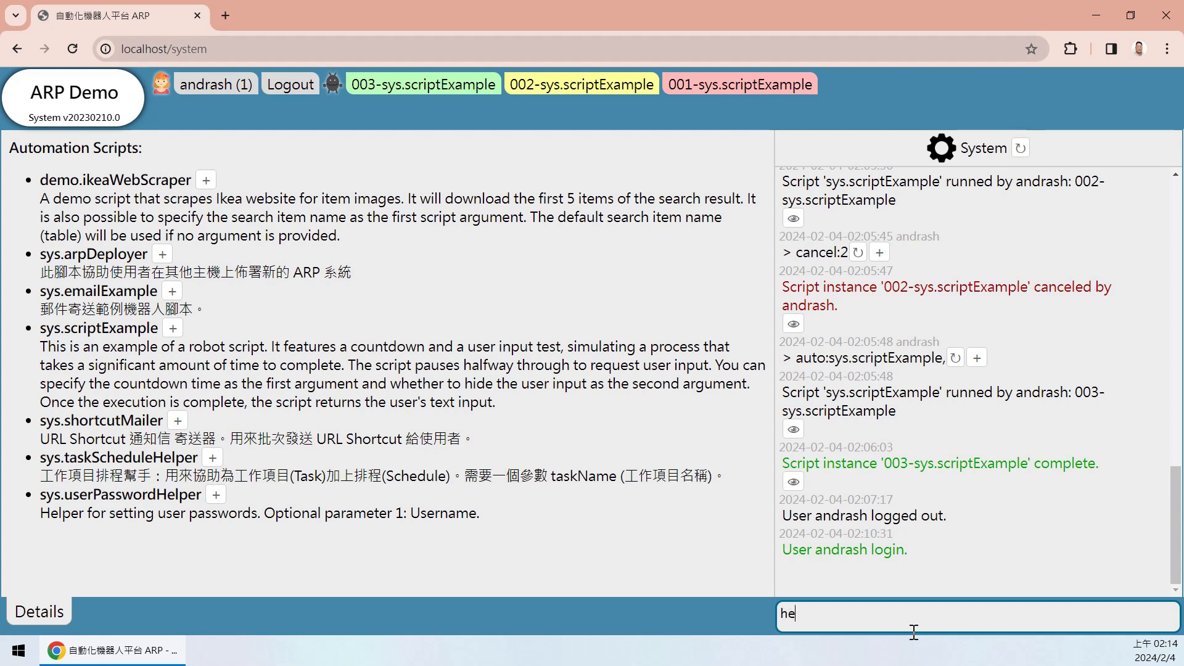
# - Run the help command to list the available commands, auto through task
pyautogui.write('lp:')
pyautogui.press('Return')
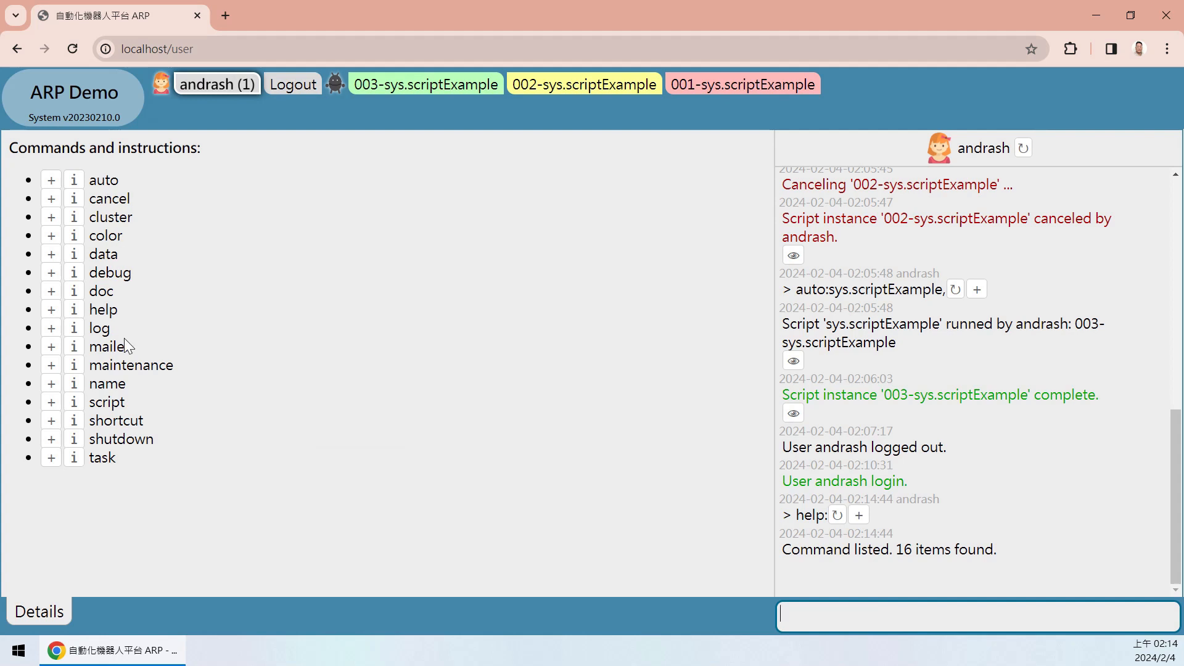
pyautogui.moveTo(137, 476); pyautogui.dragTo(10, 145)
pyautogui.click(178, 169)
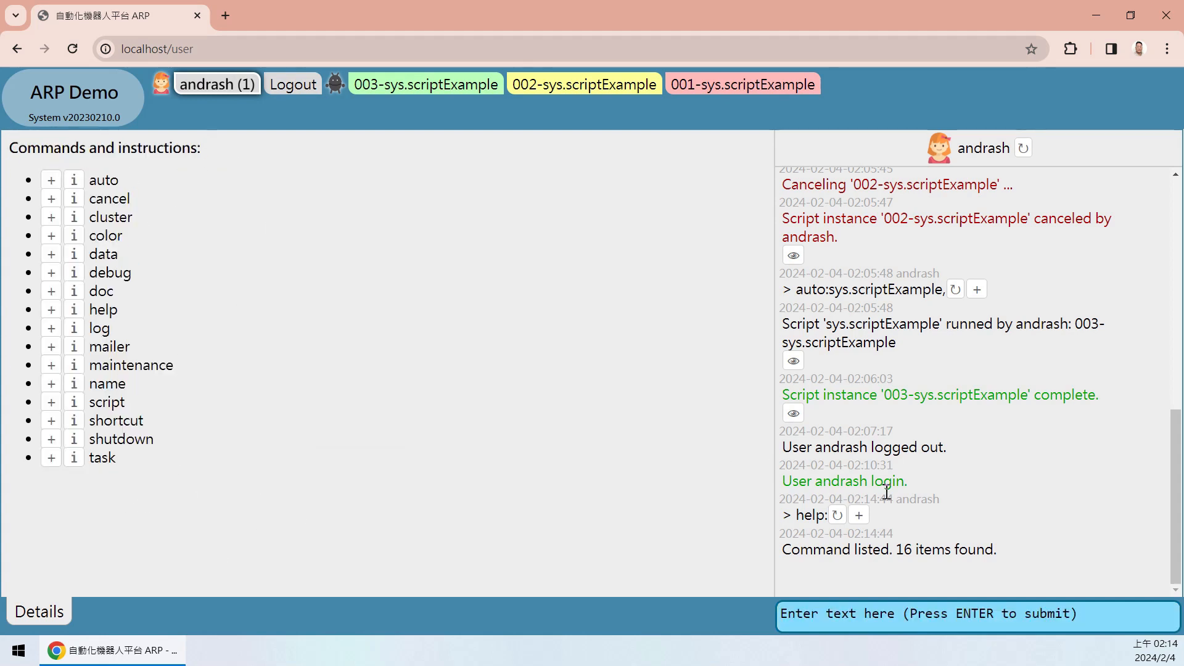
# - Check the user log's 'Command listed. 16 items found' entry
pyautogui.moveTo(1011, 563); pyautogui.dragTo(993, 535)
pyautogui.click(897, 568)
pyautogui.moveTo(783, 550); pyautogui.dragTo(1035, 553)
pyautogui.click(1051, 555)
pyautogui.moveTo(1013, 549)
pyautogui.mouseDown()
pyautogui.moveTo(813, 548)
pyautogui.moveTo(1008, 553)
pyautogui.mouseUp()
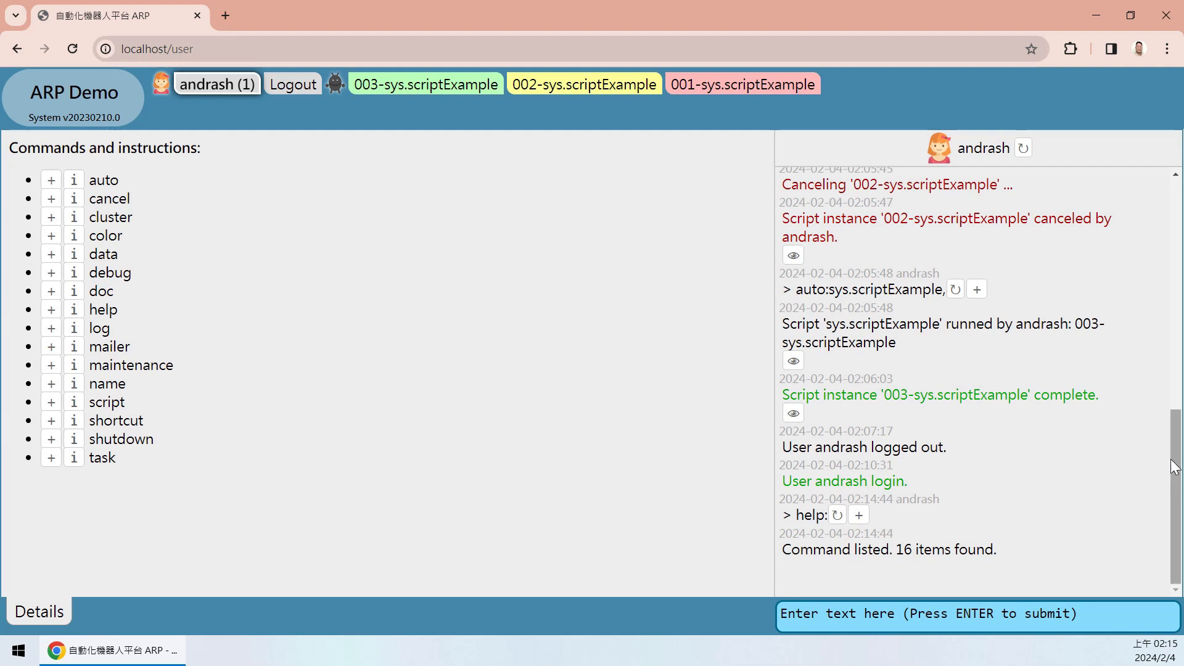
pyautogui.moveTo(1172, 466); pyautogui.dragTo(1148, 563)
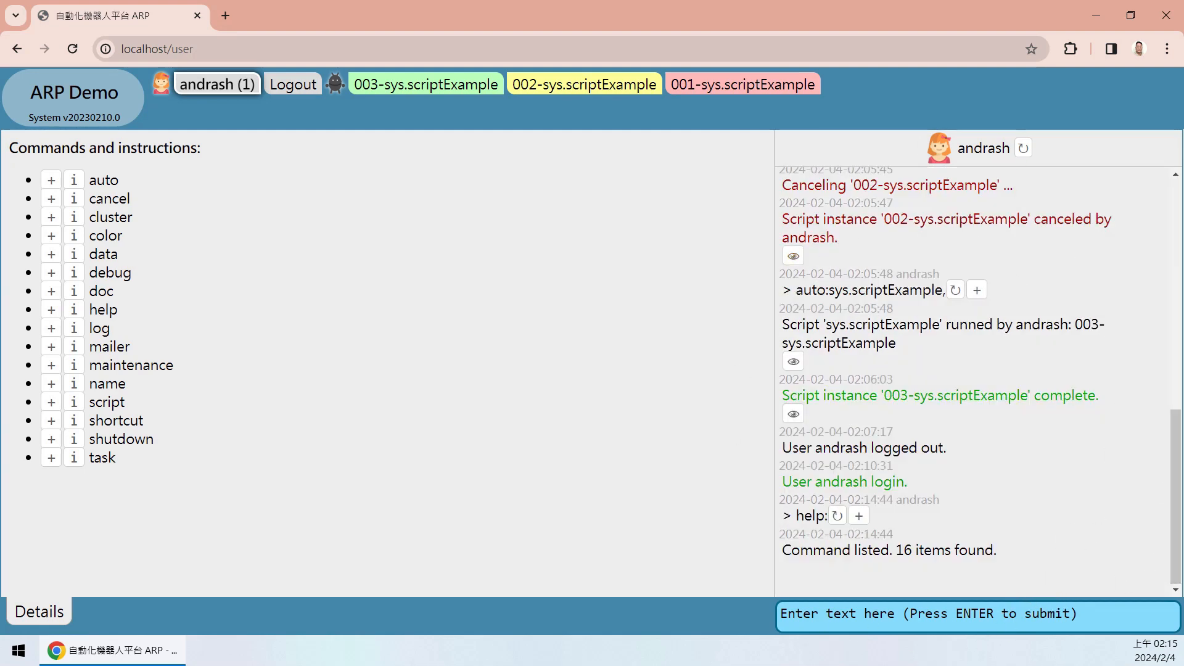
pyautogui.moveTo(1170, 561)
pyautogui.mouseDown()
pyautogui.moveTo(1170, 339)
pyautogui.moveTo(1170, 561)
pyautogui.mouseUp()
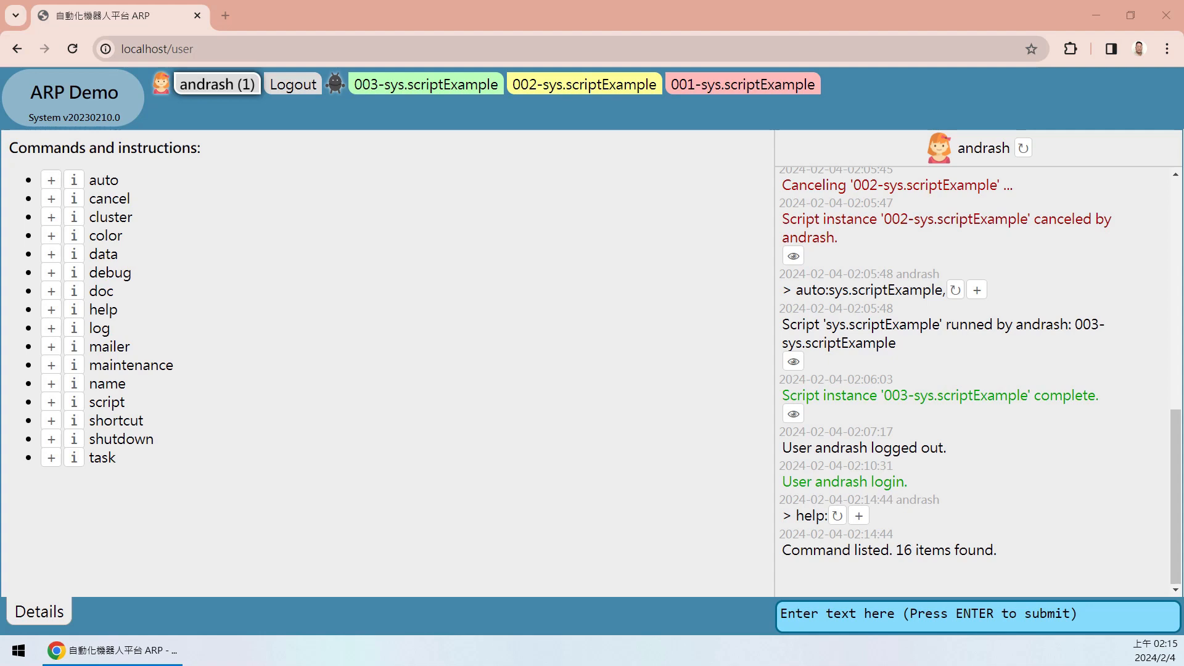
# - Maximize the project folder window and open user_data\logs
pyautogui.moveTo(1183, 133); pyautogui.dragTo(526, 151)
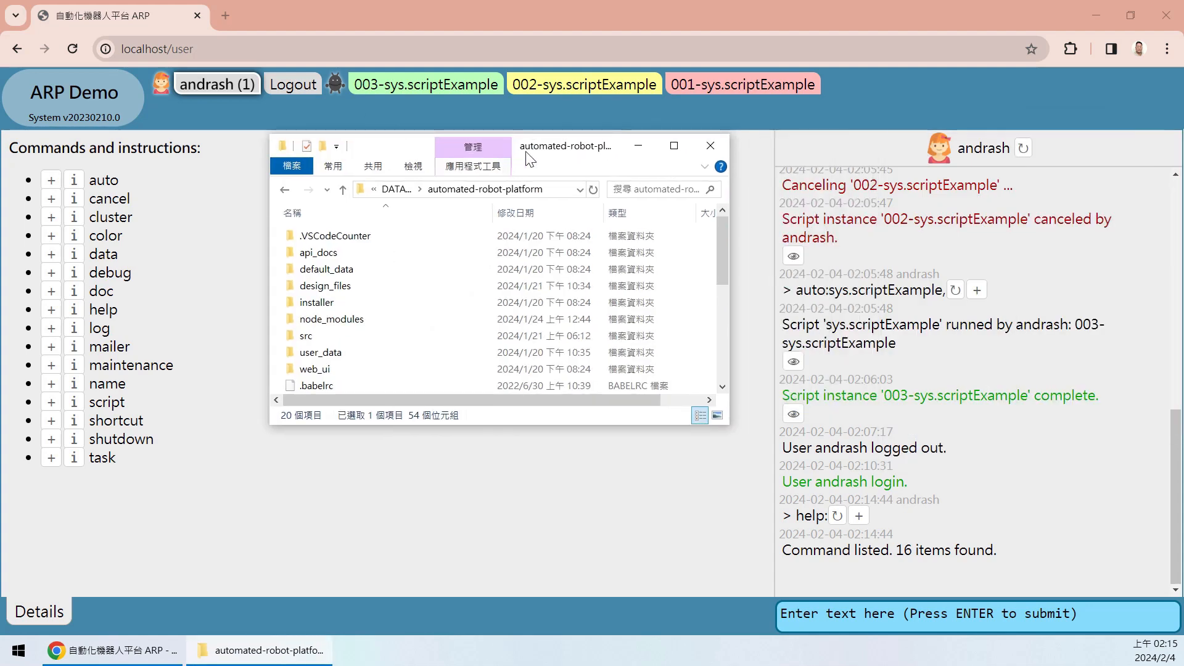
pyautogui.click(674, 145)
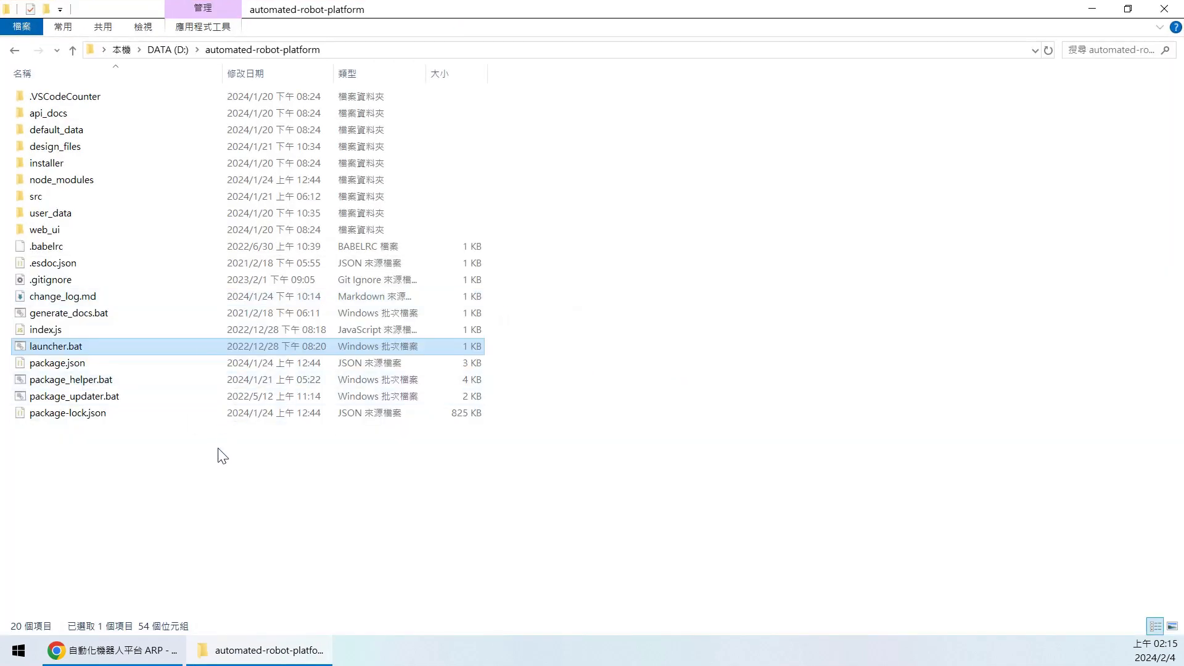
pyautogui.click(77, 213)
pyautogui.doubleClick(57, 214)
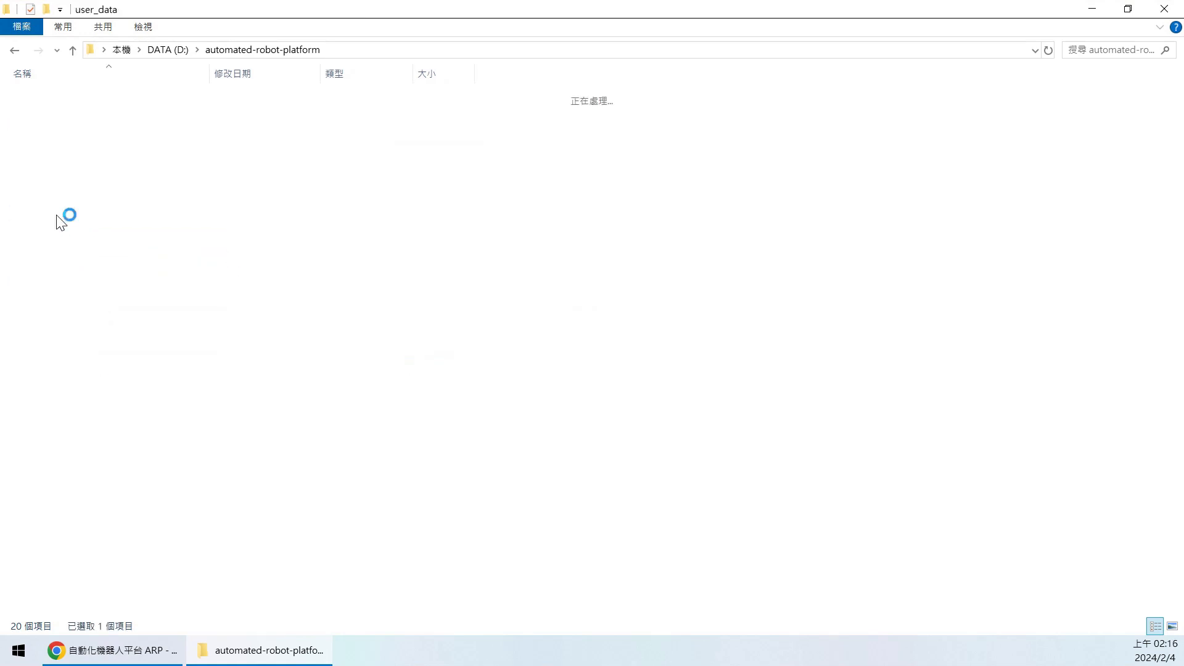
pyautogui.doubleClick(55, 148)
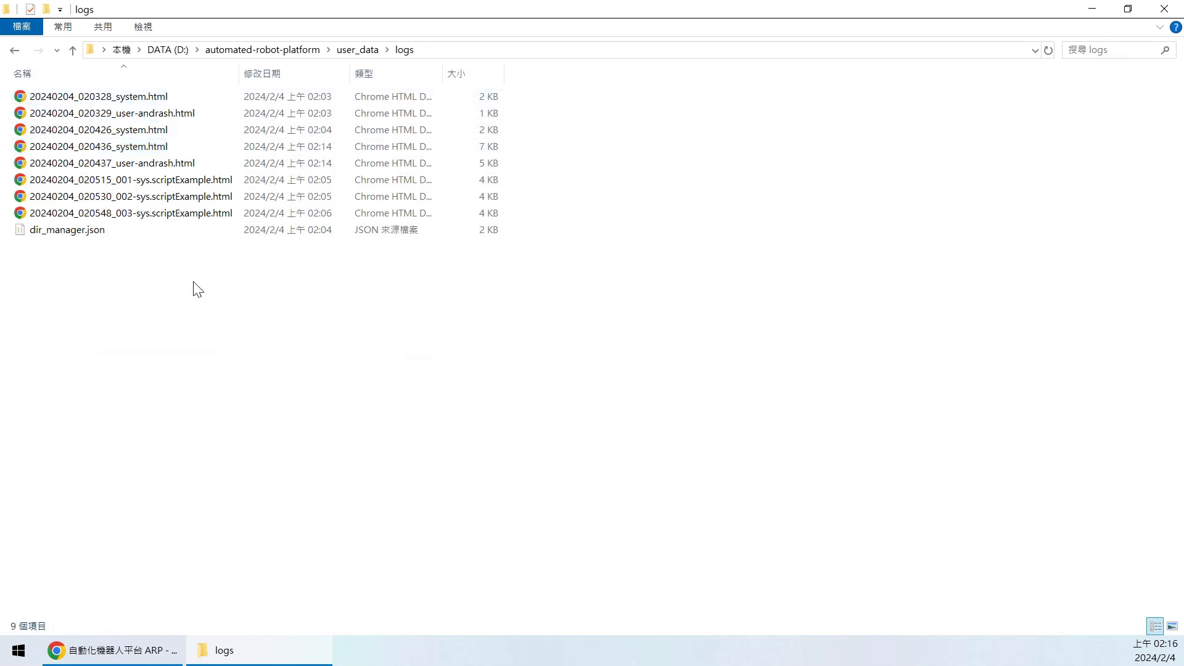
# - Open the 20240204_020437 user log in the browser and inspect its latest lines
pyautogui.click(125, 659)
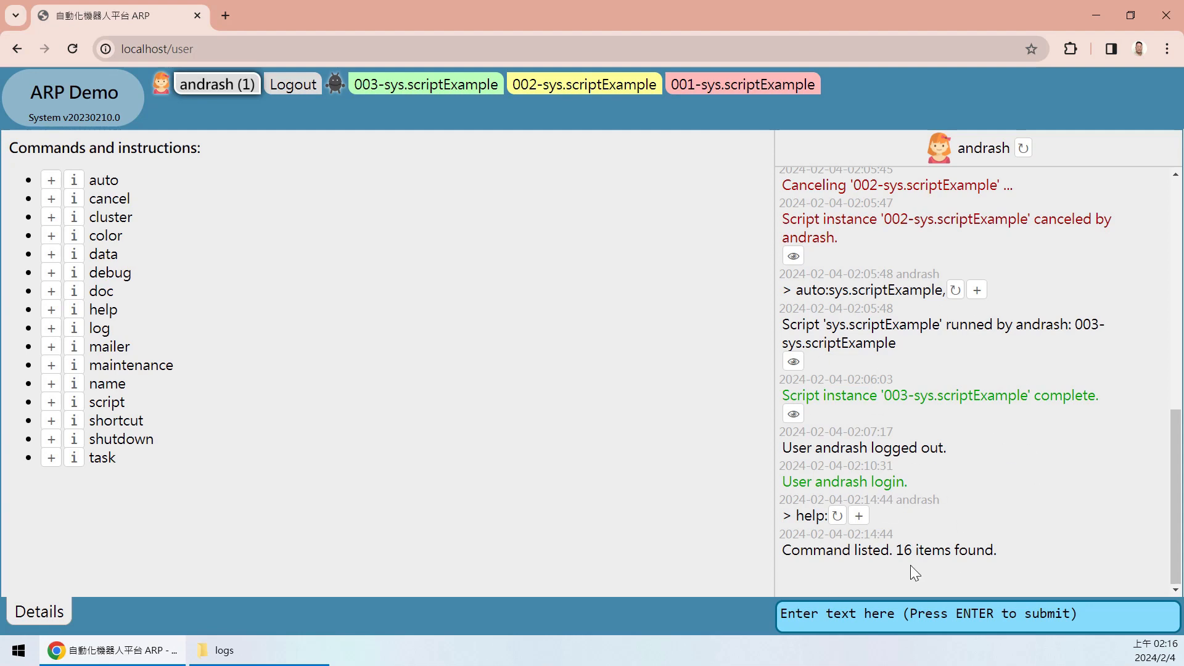
pyautogui.click(224, 650)
pyautogui.click(109, 162)
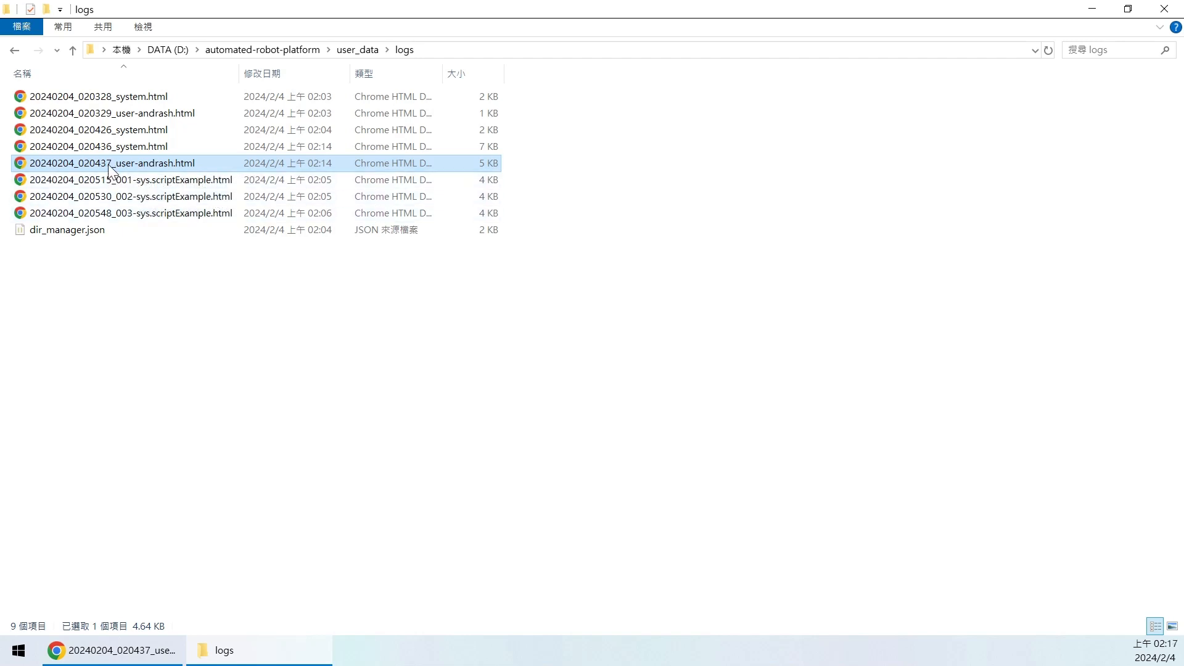
pyautogui.doubleClick(112, 162)
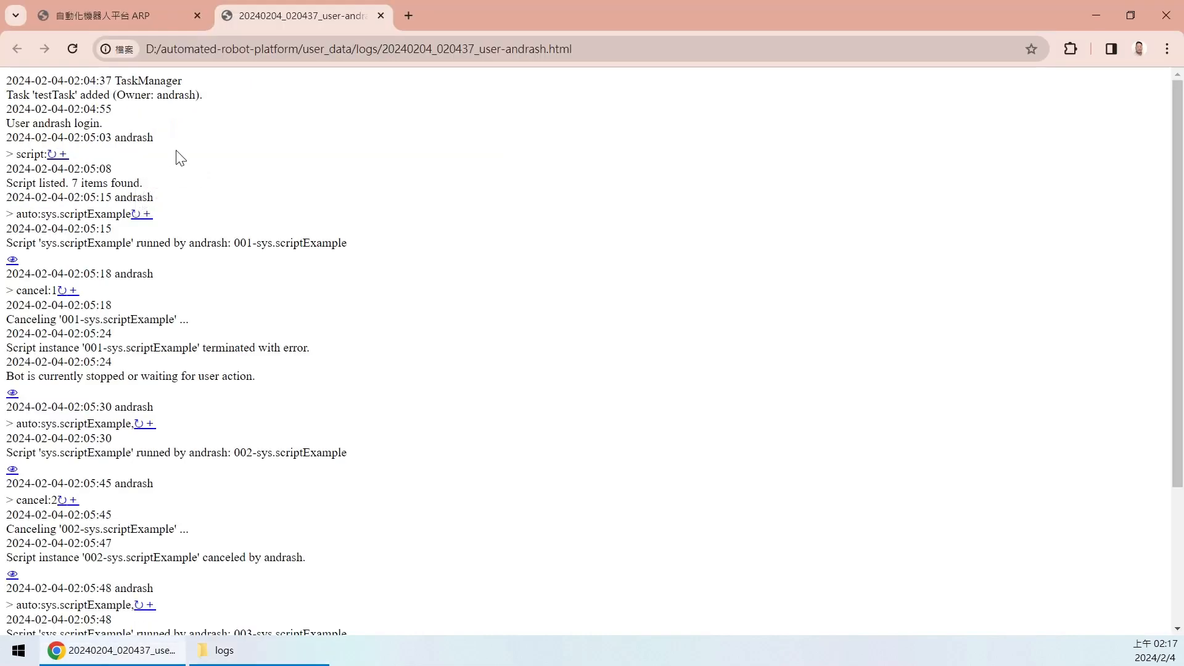
pyautogui.moveTo(1174, 125); pyautogui.dragTo(1139, 362)
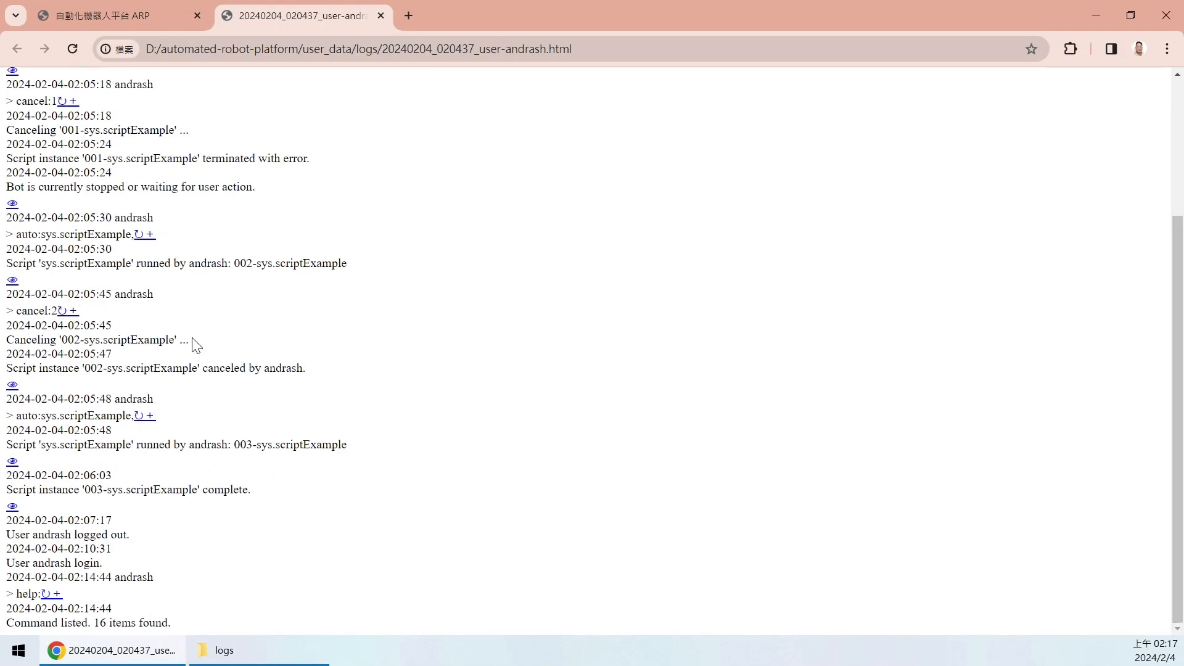
pyautogui.moveTo(353, 517); pyautogui.dragTo(376, 607)
pyautogui.click(429, 528)
pyautogui.hotkey('alt', 'Tab')
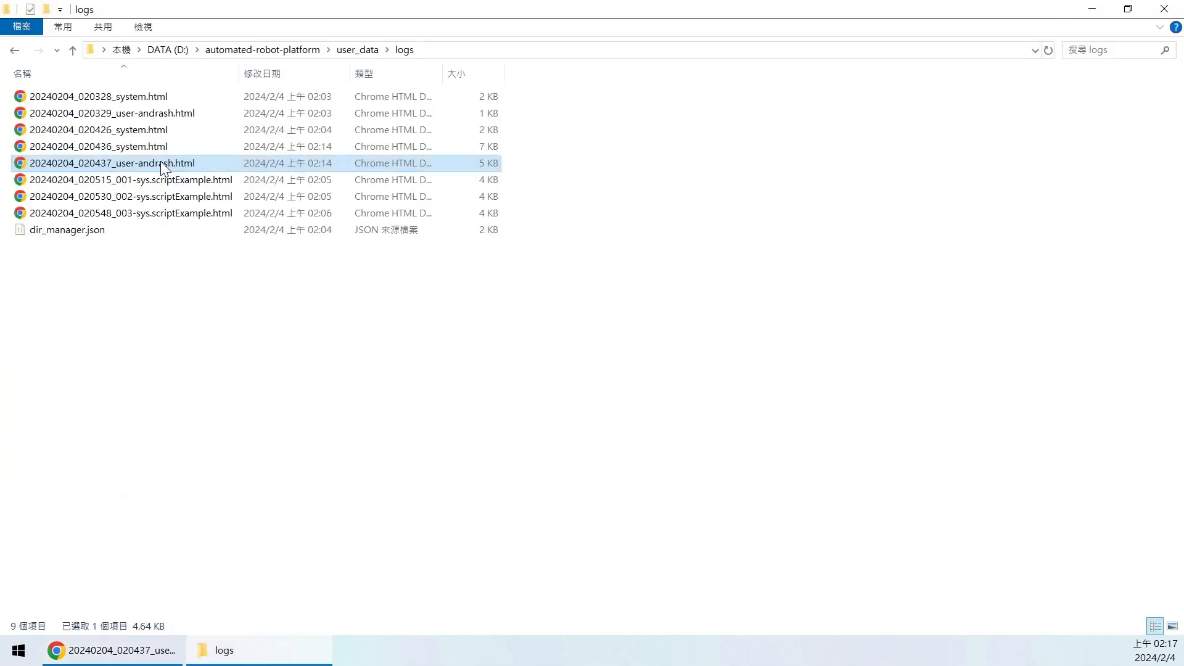
# - Open the 020437 user log in VS Code, format it with Shift+Alt+F, then close it
pyautogui.rightClick(161, 161)
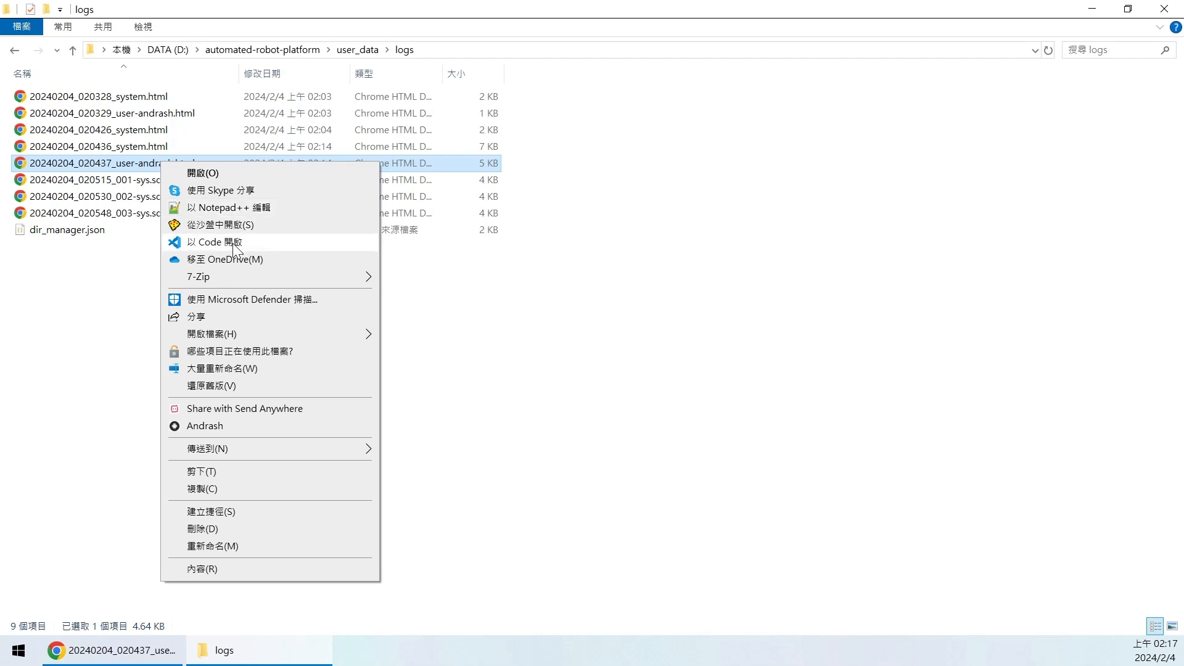
pyautogui.click(239, 241)
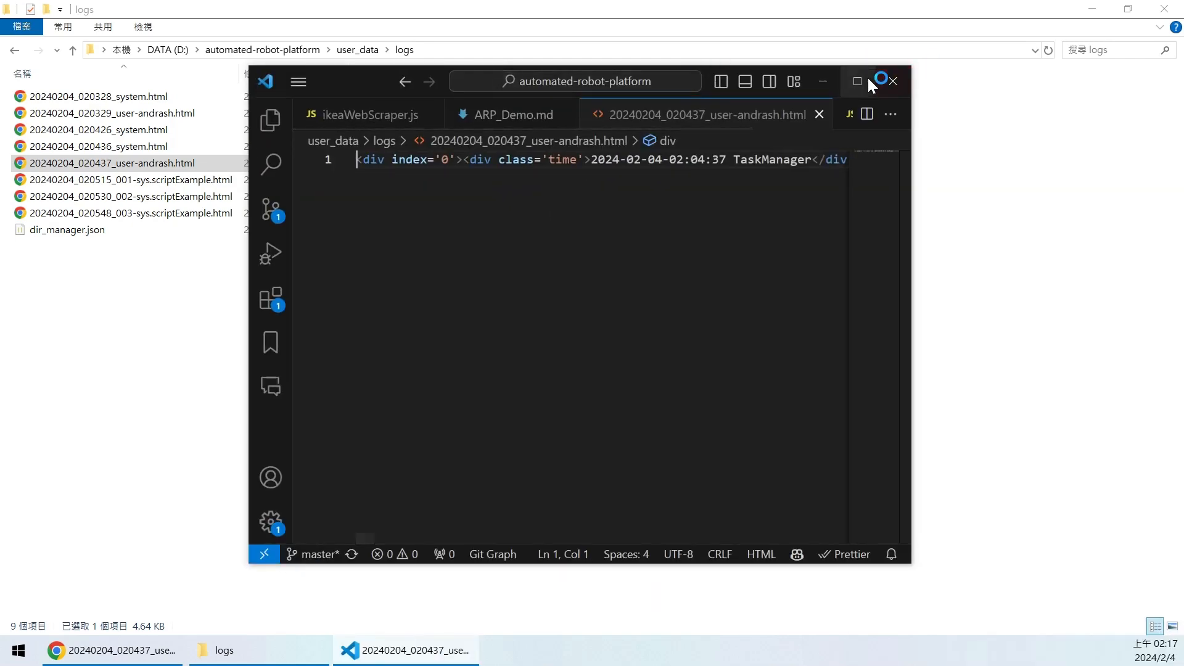
pyautogui.click(866, 76)
pyautogui.hotkey('ctrl', 'End')
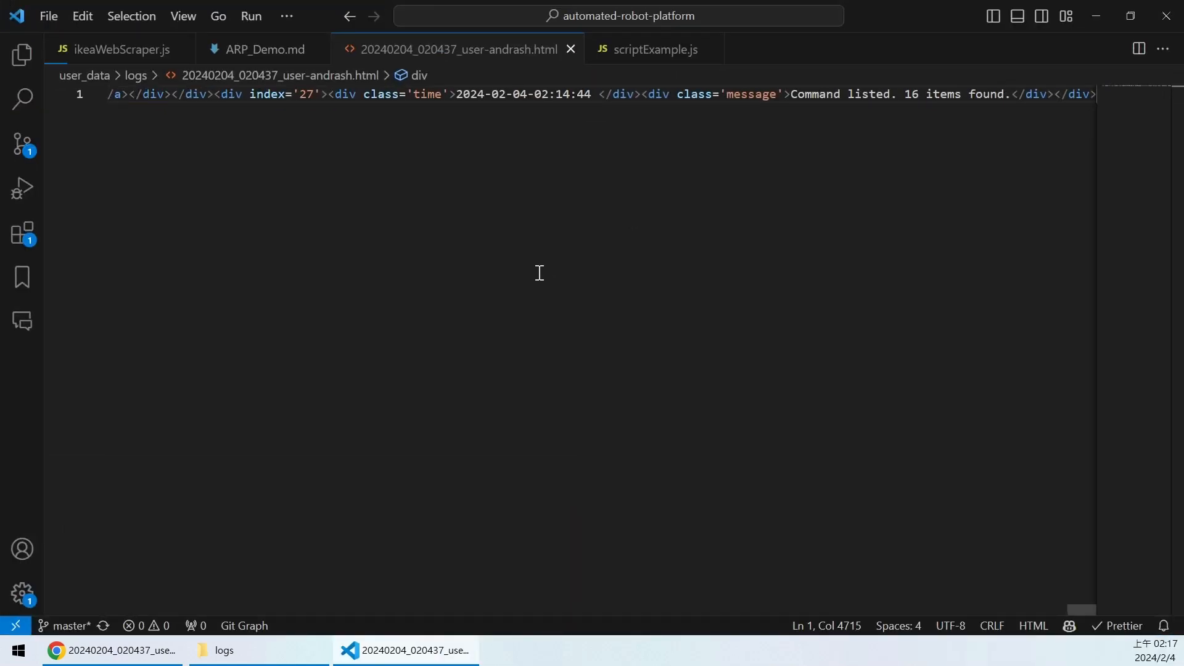
pyautogui.hotkey('shift', 'alt', 'f')
pyautogui.moveTo(1136, 325); pyautogui.dragTo(1115, 80)
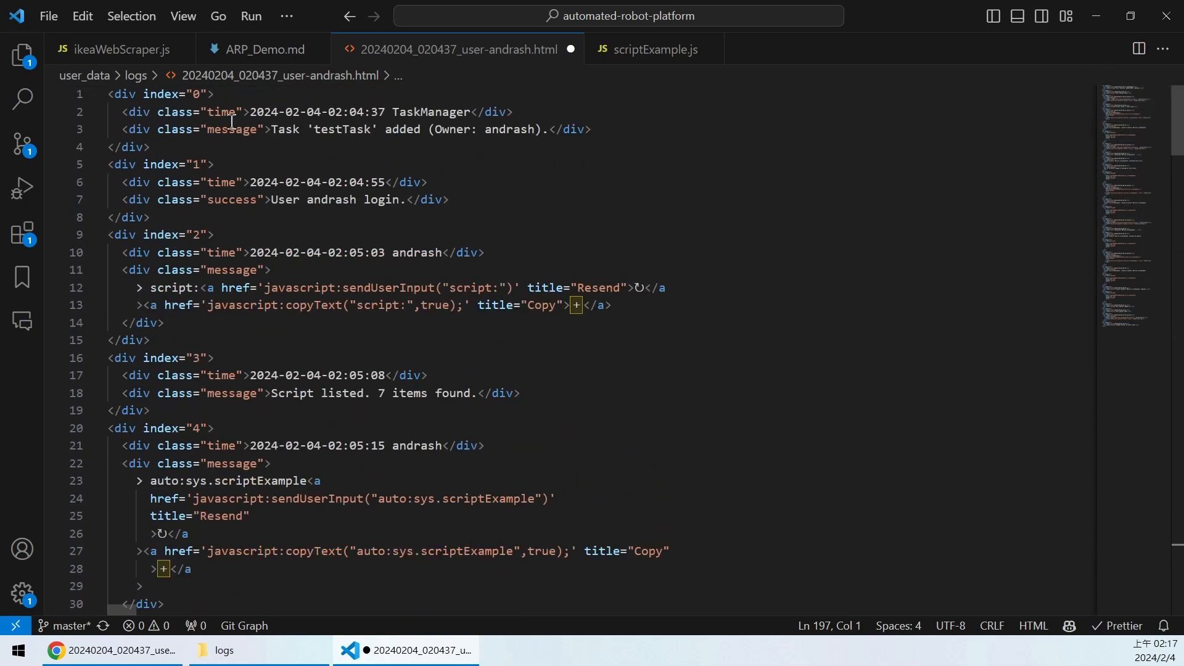
pyautogui.moveTo(1131, 109); pyautogui.dragTo(995, 47)
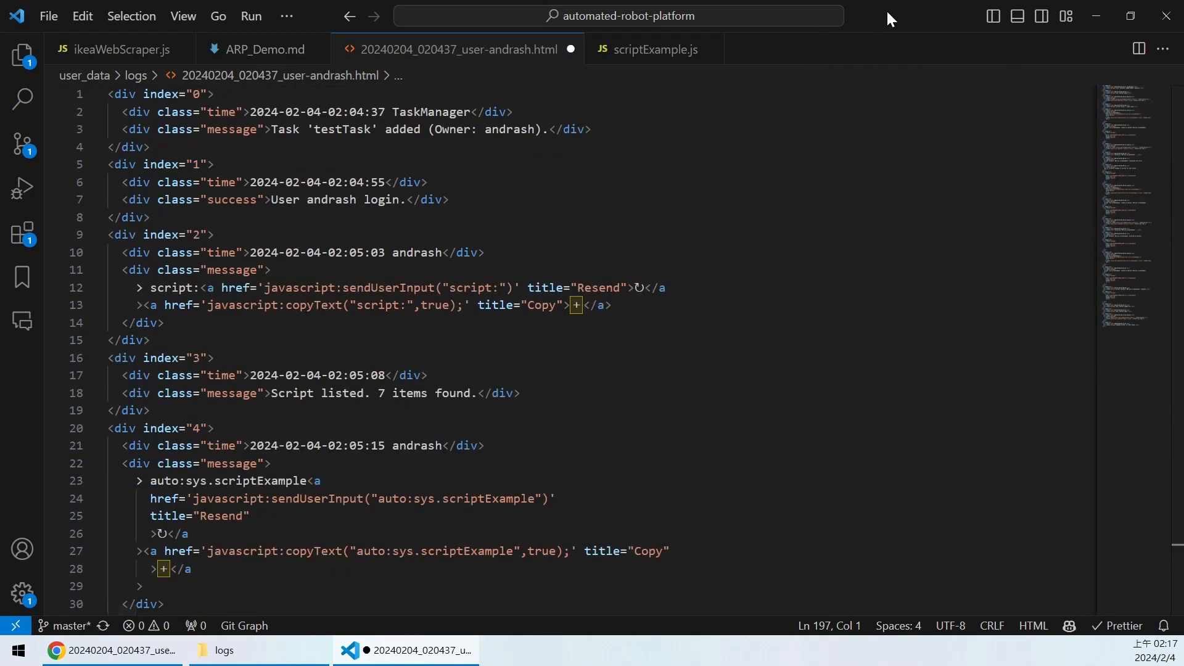
pyautogui.hotkey('alt', 'F4')
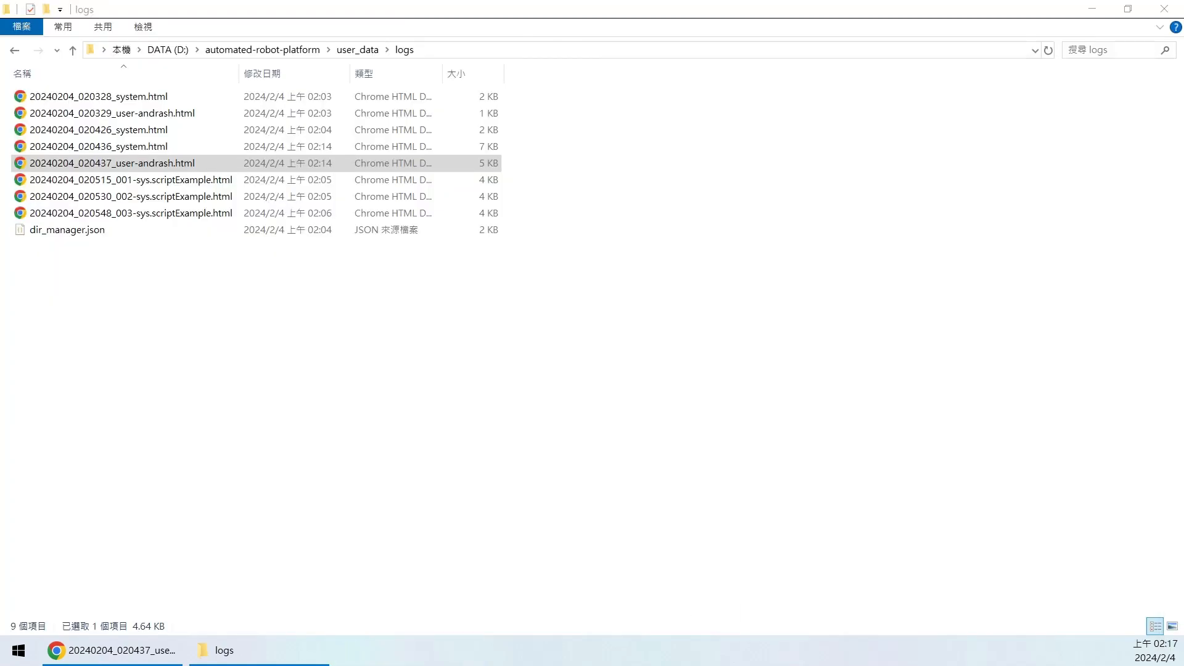
# - Return to the ARP Demo user page and scroll to the end of the user log
pyautogui.click(111, 650)
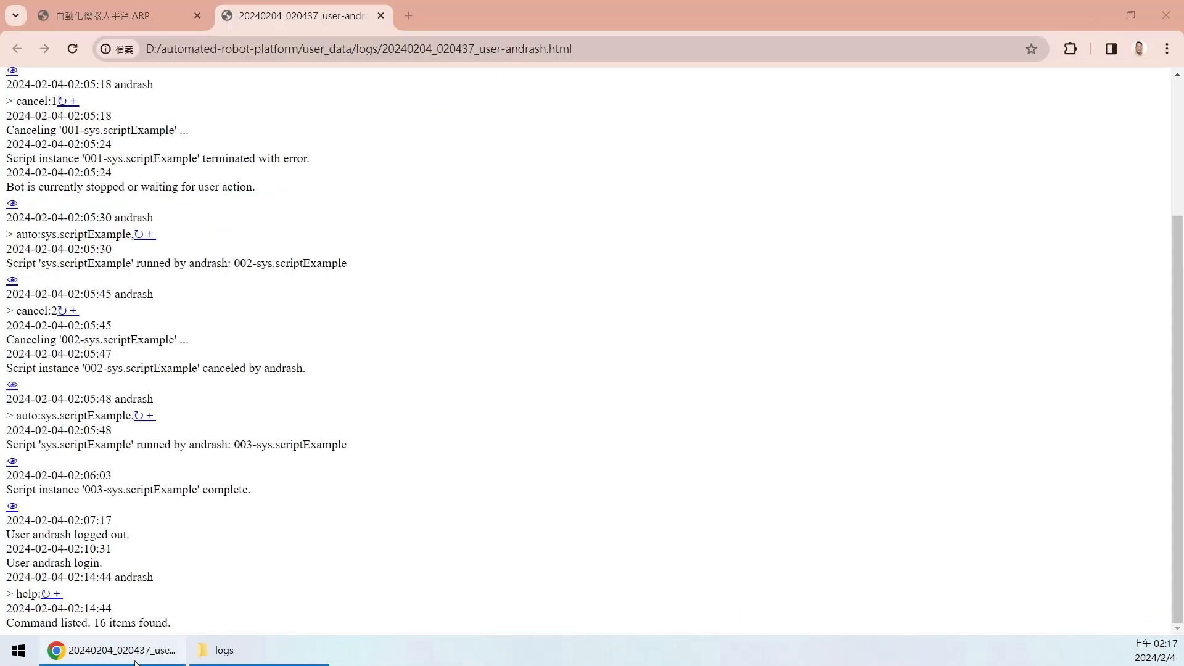
pyautogui.click(125, 8)
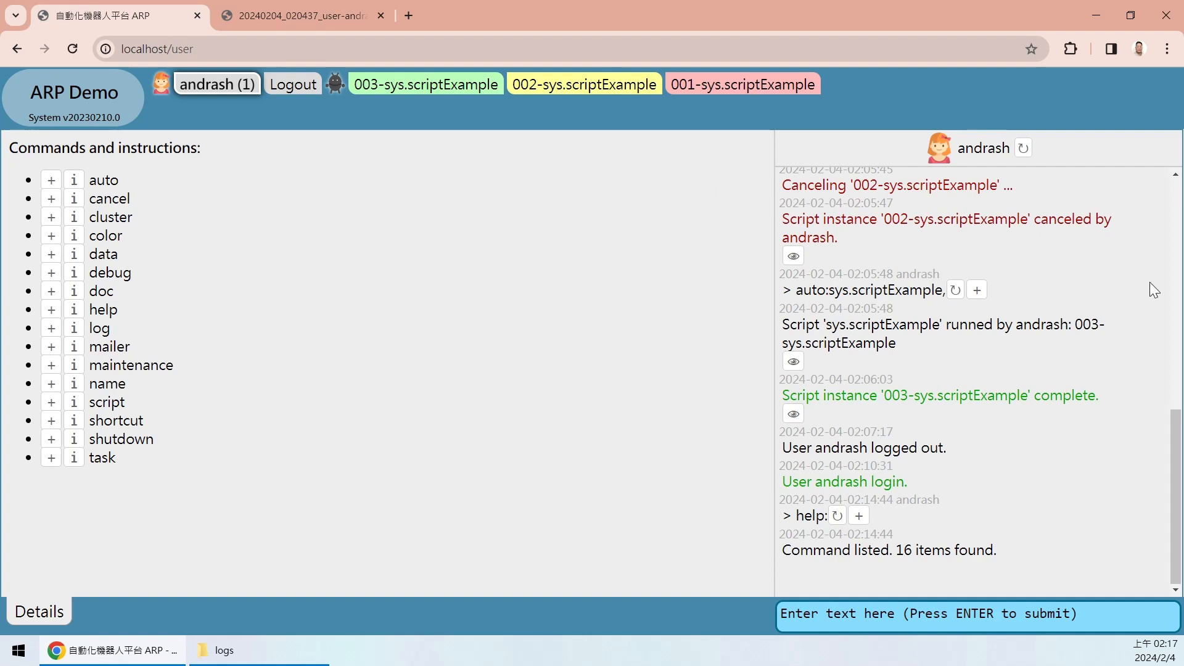
pyautogui.moveTo(1175, 472); pyautogui.dragTo(1176, 262)
pyautogui.moveTo(824, 422); pyautogui.dragTo(1023, 461)
pyautogui.click(957, 500)
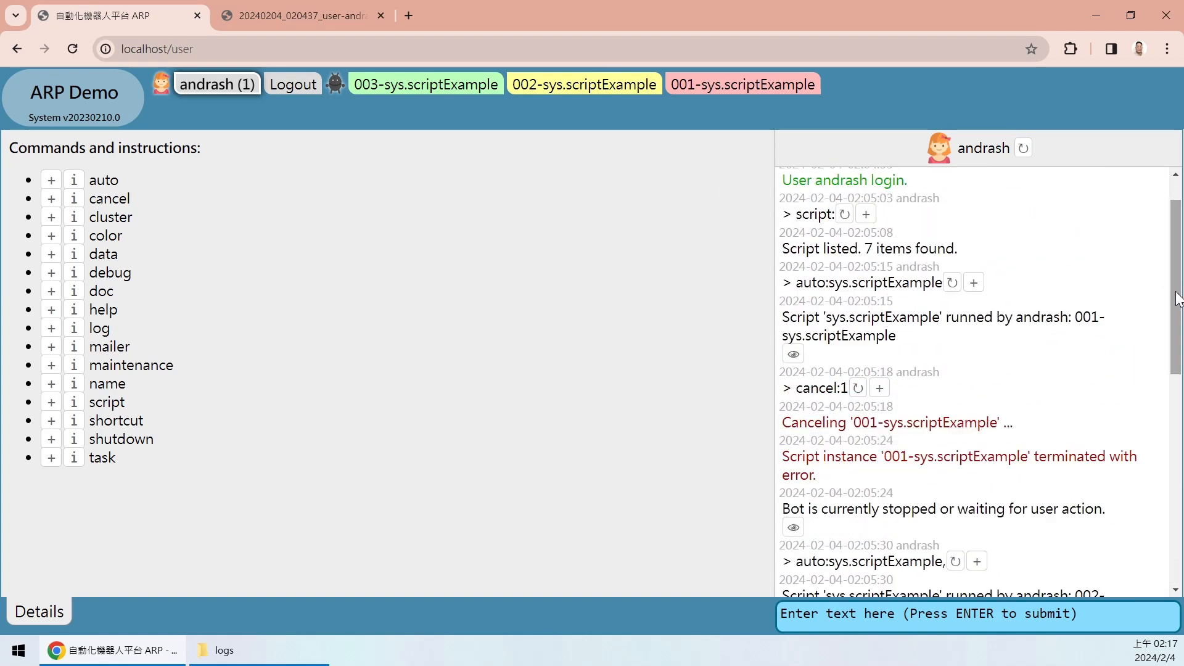
pyautogui.scroll(-8, 1136, 470)
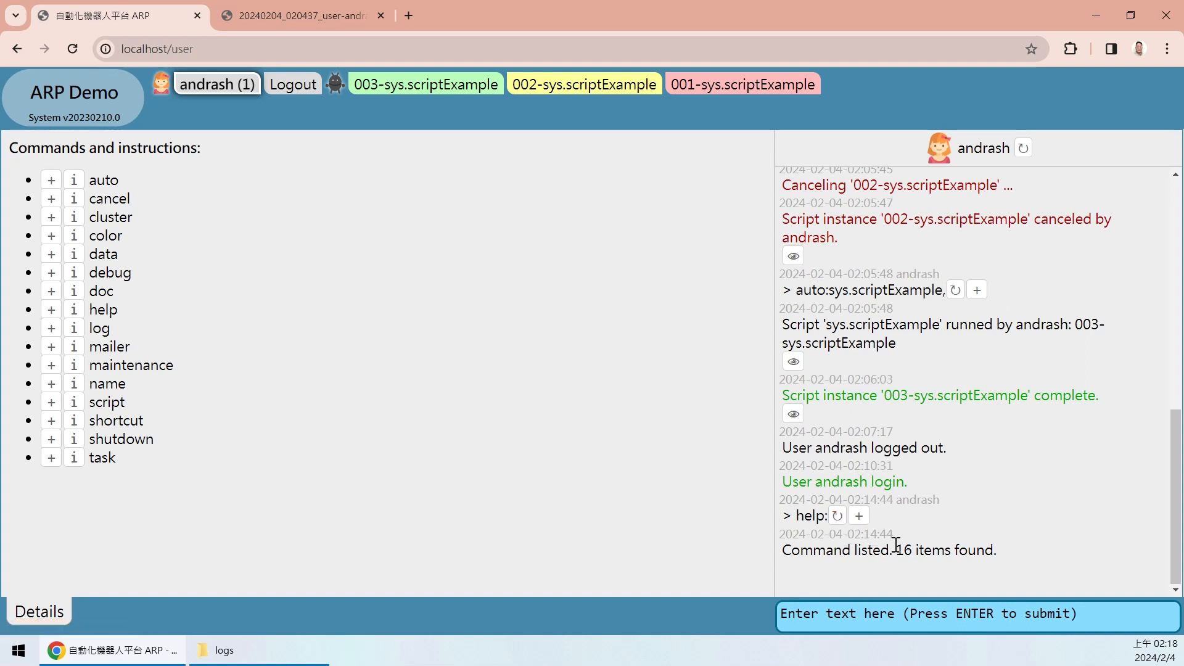
pyautogui.click(900, 622)
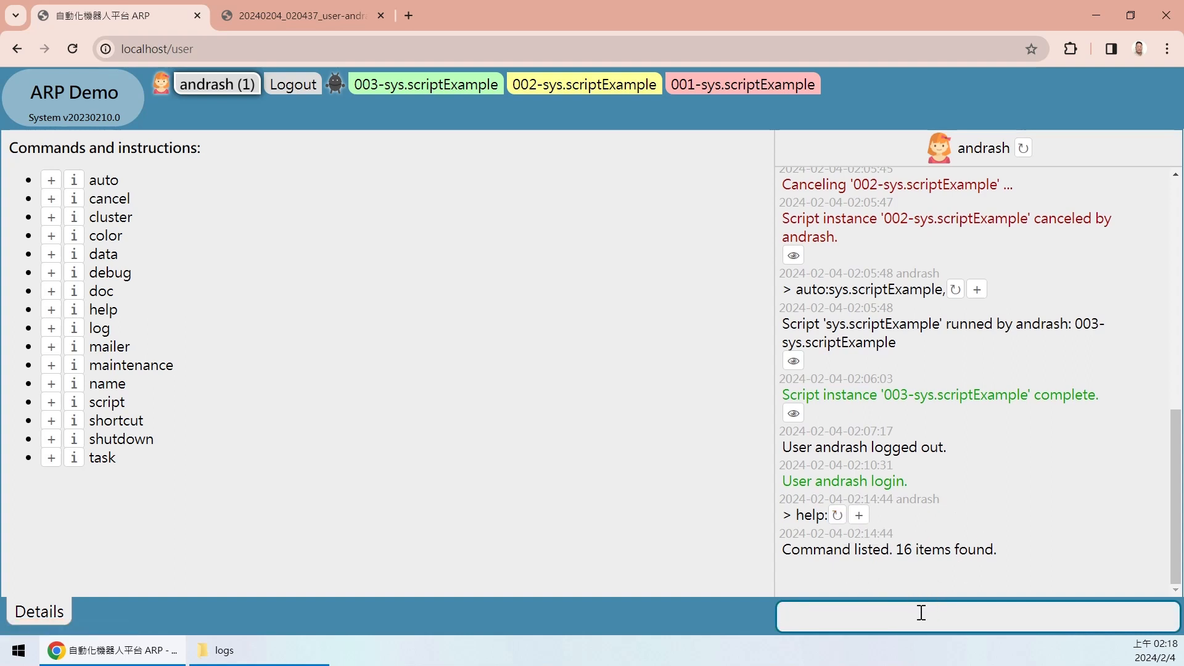
pyautogui.click(916, 524)
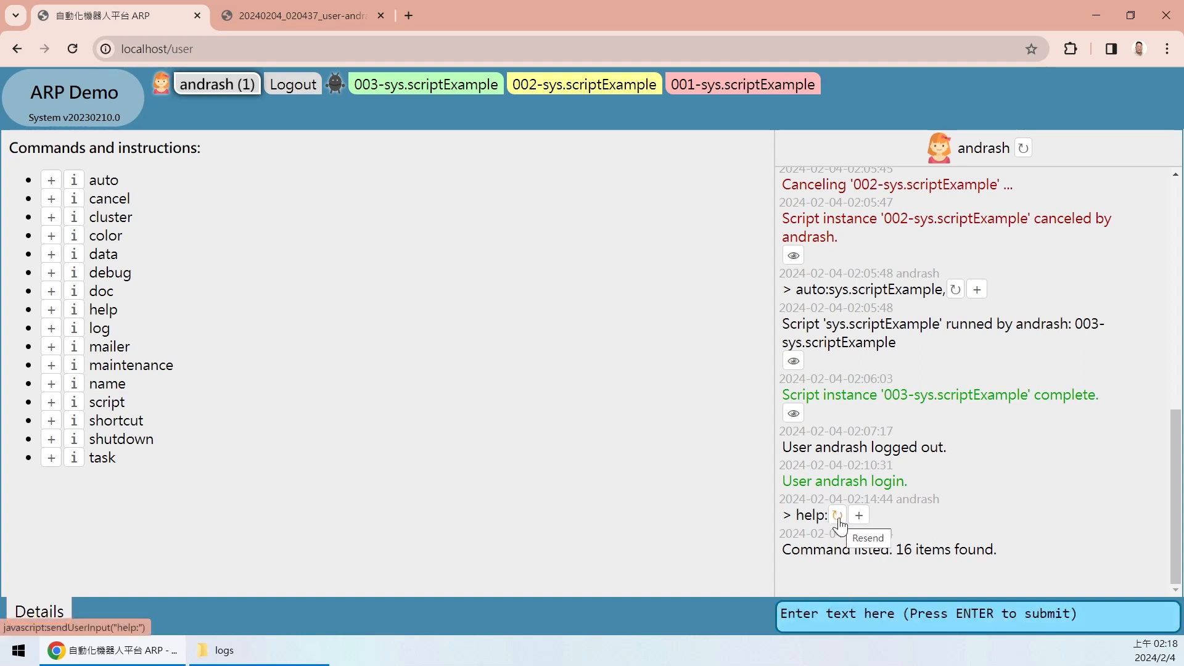
# - Resend the earlier help: command so a second 16-item listing appears
pyautogui.moveTo(795, 515); pyautogui.dragTo(830, 516)
pyautogui.click(920, 518)
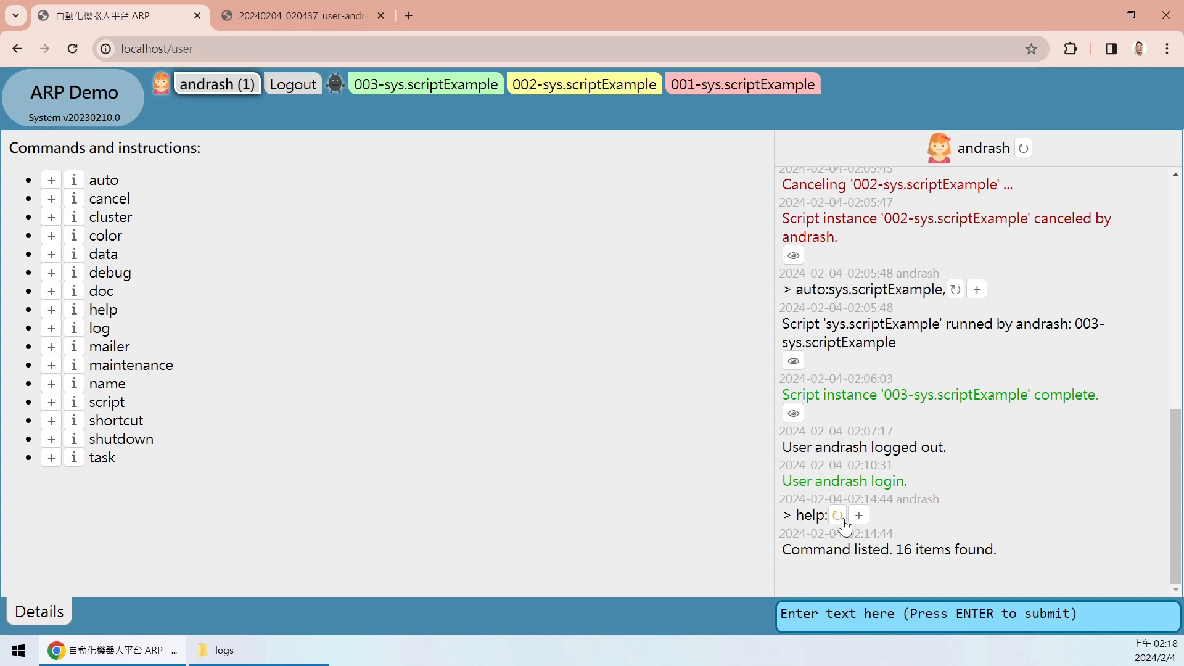
pyautogui.click(838, 516)
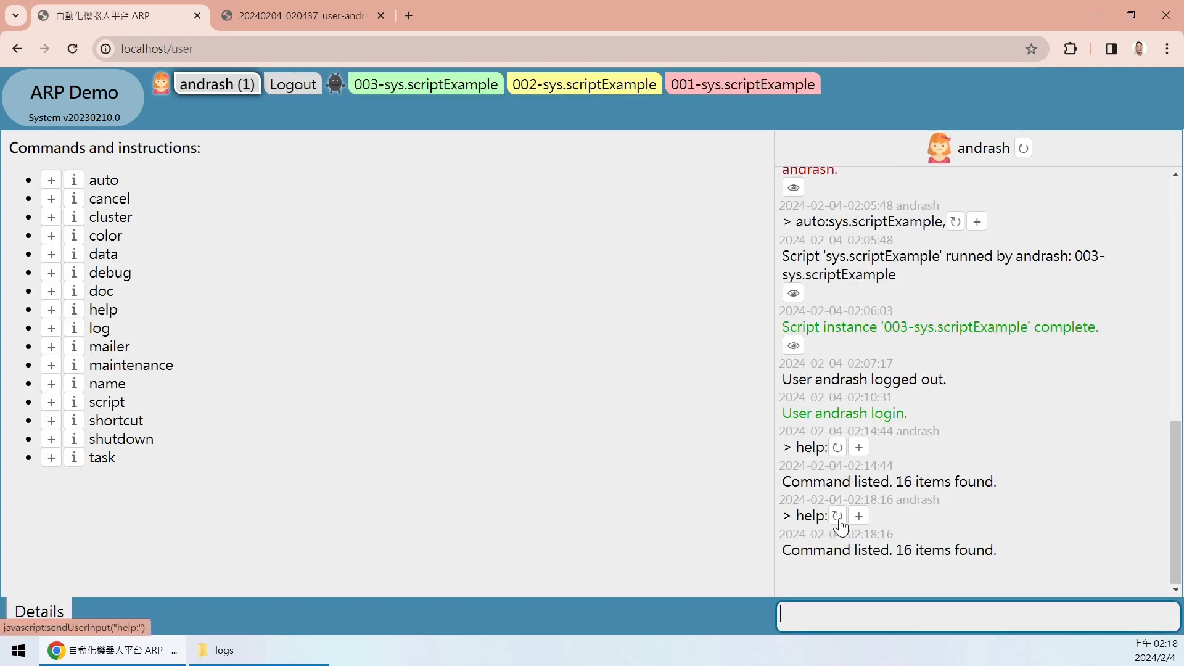
pyautogui.moveTo(796, 447); pyautogui.dragTo(828, 448)
pyautogui.moveTo(795, 516); pyautogui.dragTo(828, 516)
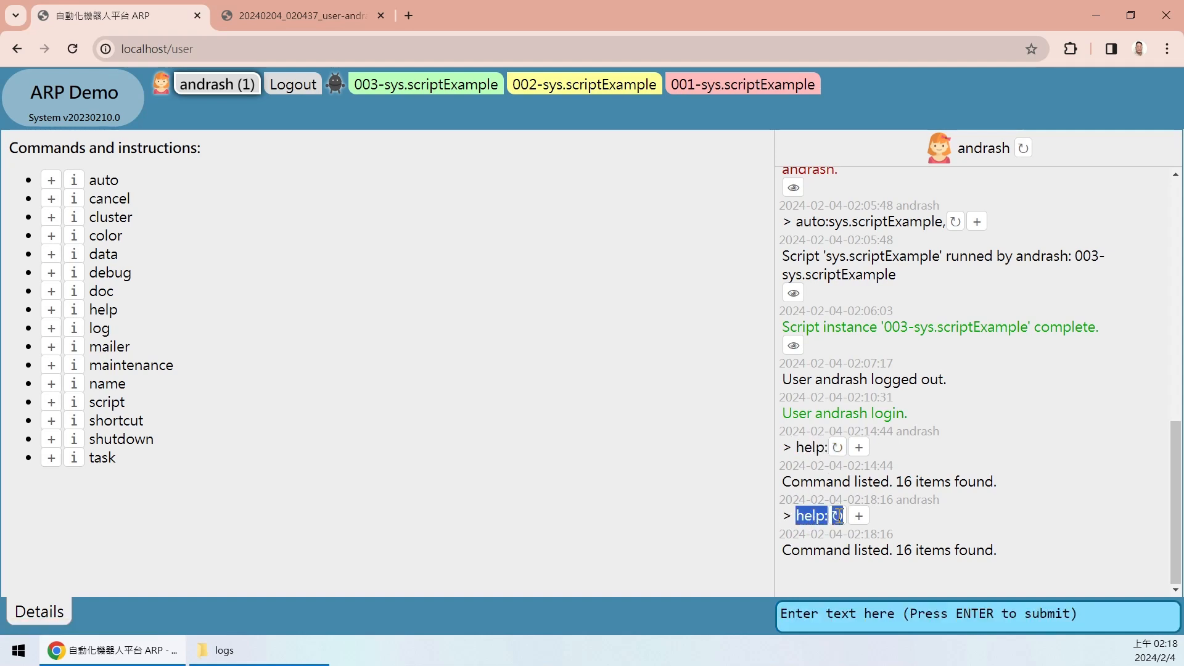
pyautogui.click(906, 554)
pyautogui.moveTo(997, 554); pyautogui.dragTo(863, 554)
pyautogui.click(944, 548)
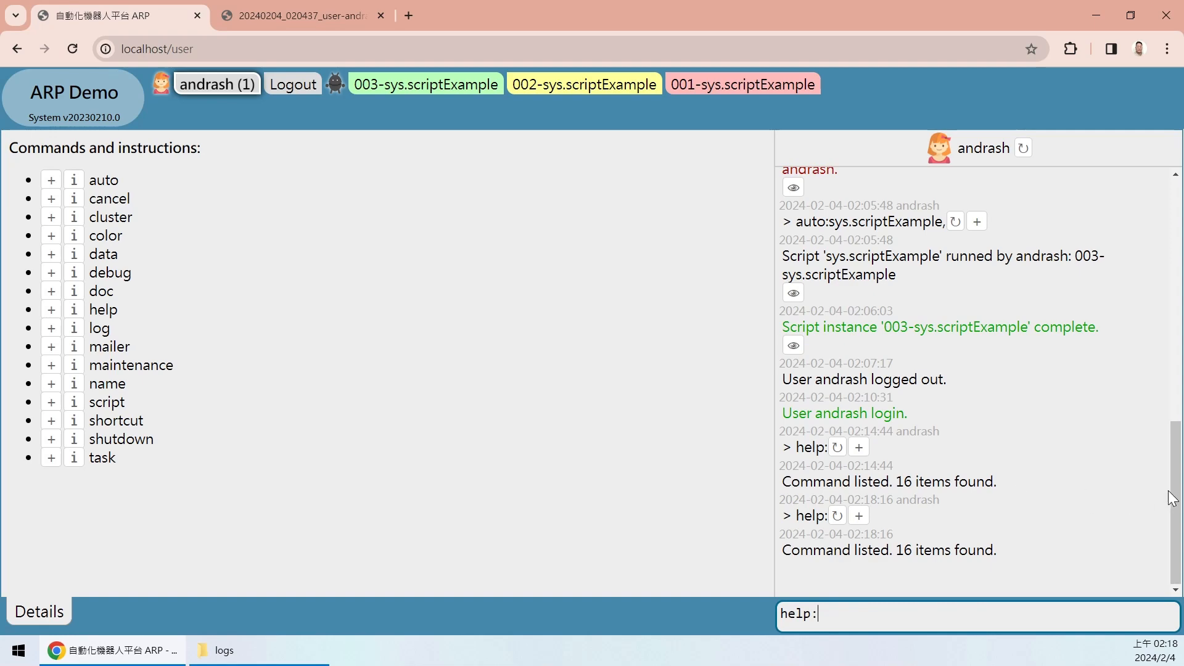
pyautogui.scroll(10, 1155, 388)
pyautogui.scroll(-15, 1059, 232)
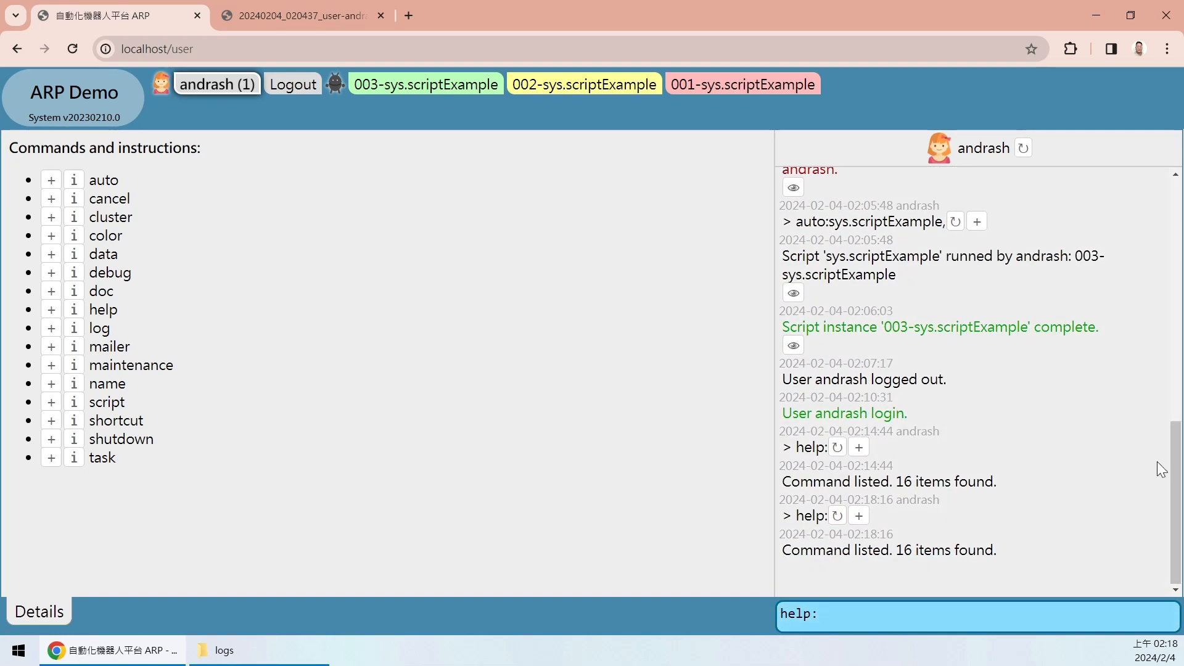
pyautogui.scroll(8, 1155, 470)
pyautogui.scroll(-10, 1165, 568)
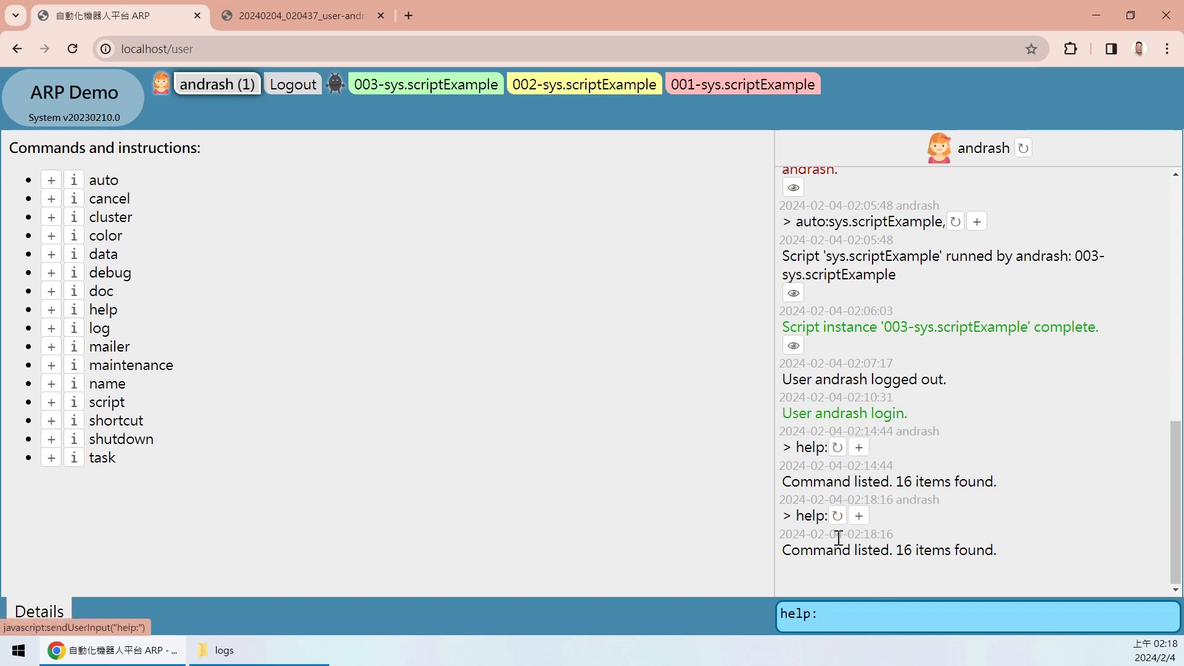
pyautogui.click(846, 616)
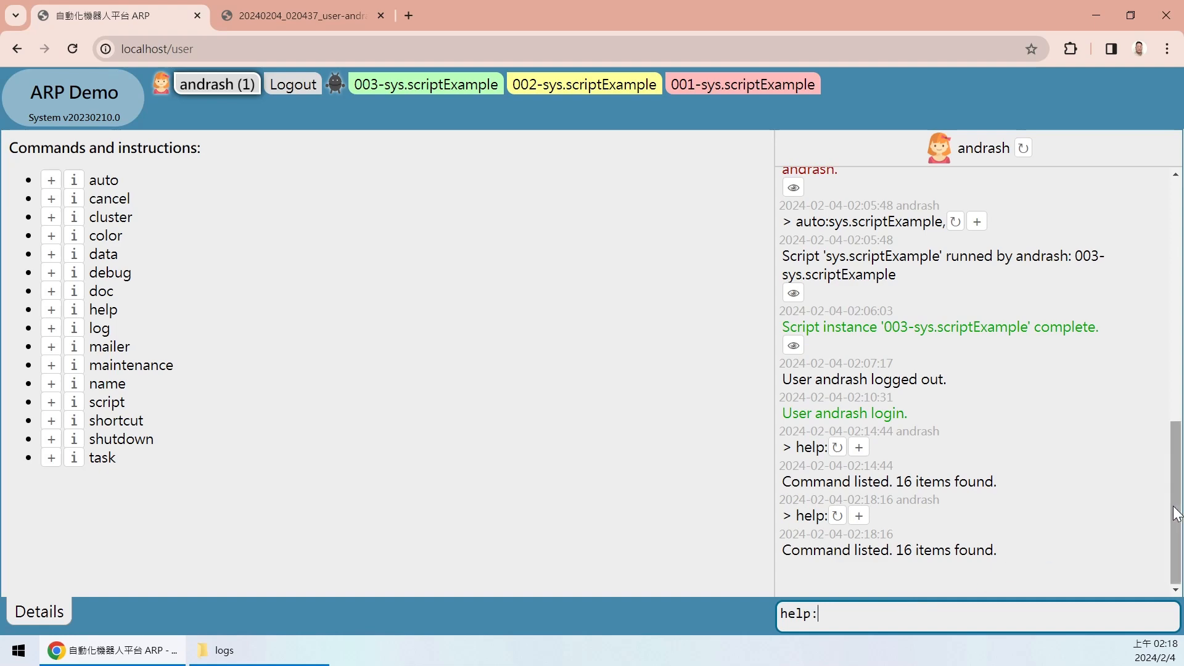
pyautogui.scroll(10, 1127, 310)
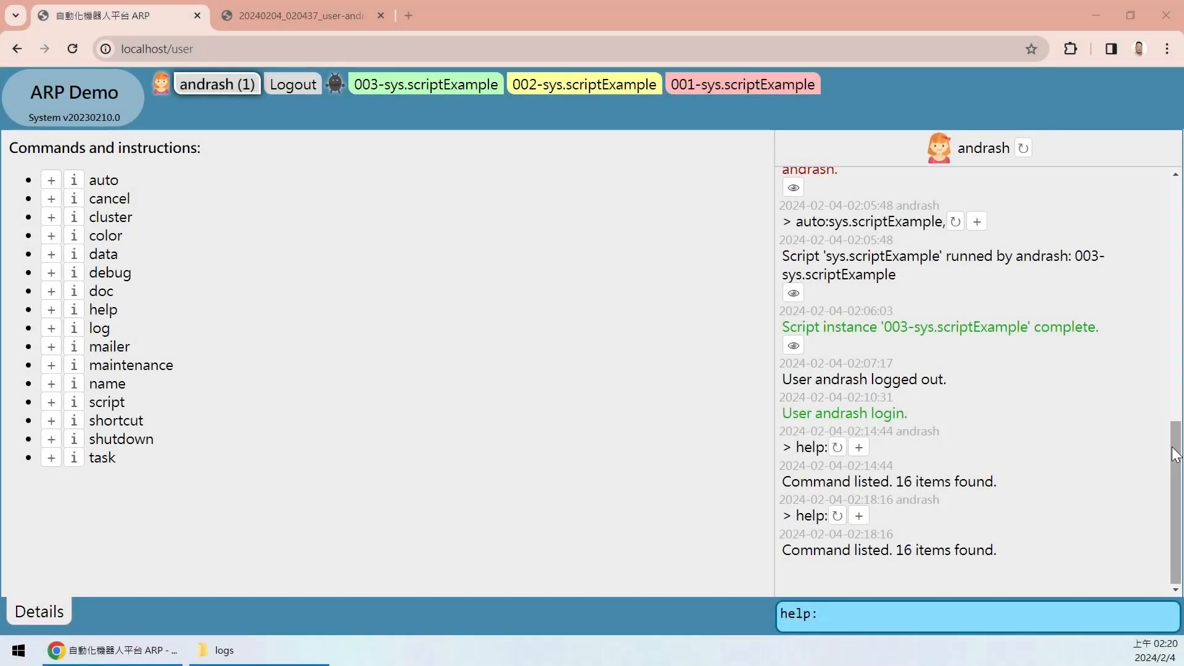
pyautogui.click(1172, 447)
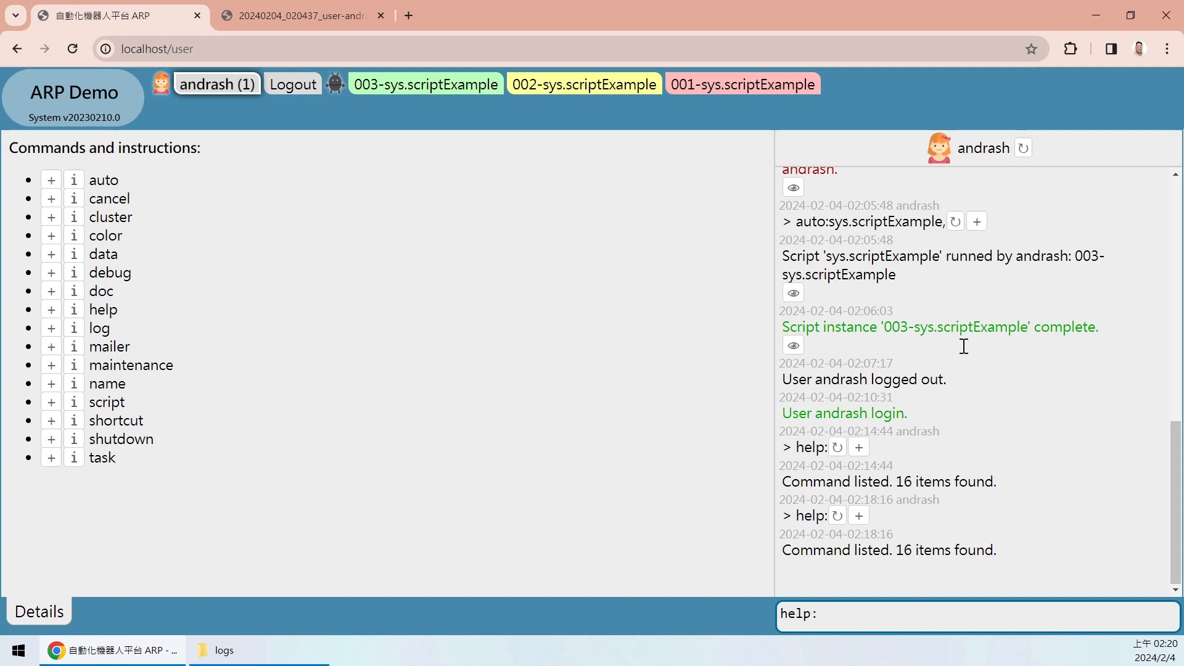
pyautogui.moveTo(851, 613); pyautogui.dragTo(636, 599)
pyautogui.press('BackSpace')
pyautogui.moveTo(1179, 503); pyautogui.dragTo(1166, 631)
# - Open the System log page and dismiss the Upload not available notice
pyautogui.click(92, 96)
pyautogui.moveTo(935, 154); pyautogui.dragTo(942, 151)
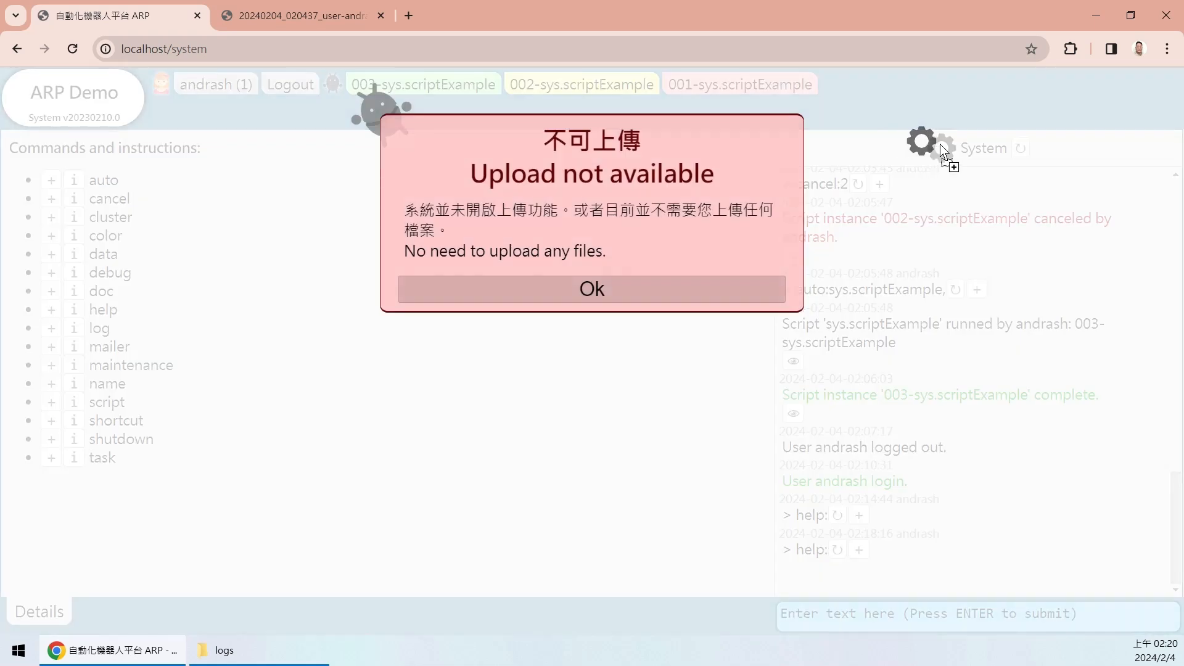
pyautogui.click(619, 280)
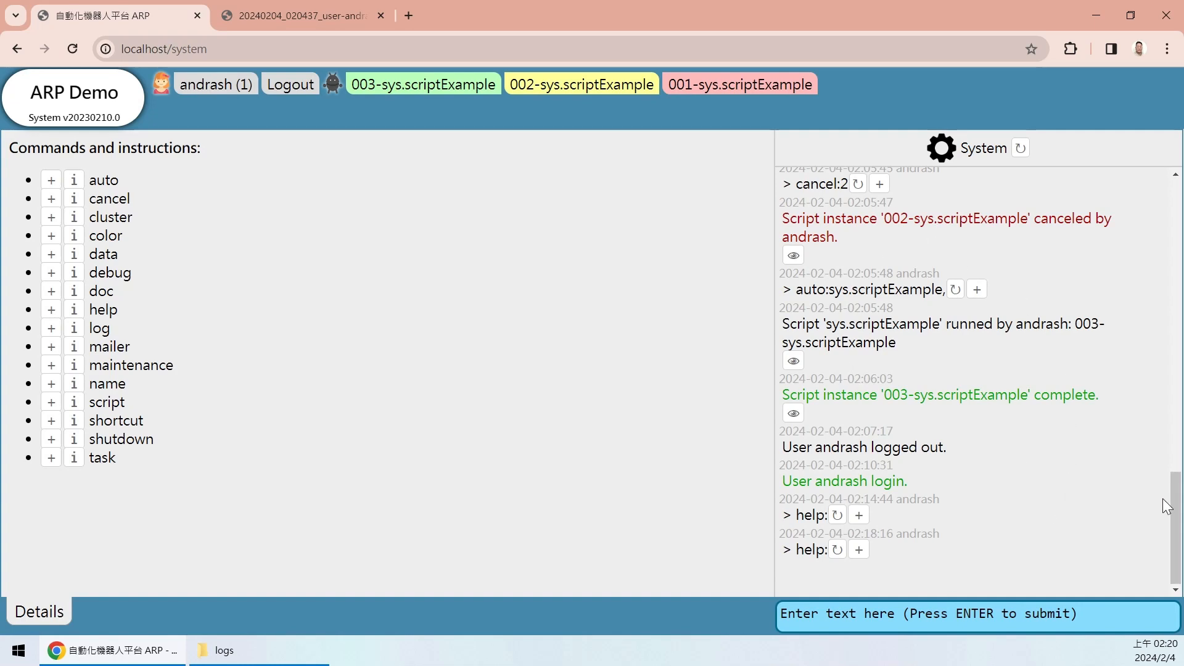
# - Review startup entries: System Initializing, UserManager initialized and Mailer Operational
pyautogui.moveTo(1174, 507); pyautogui.dragTo(1178, 226)
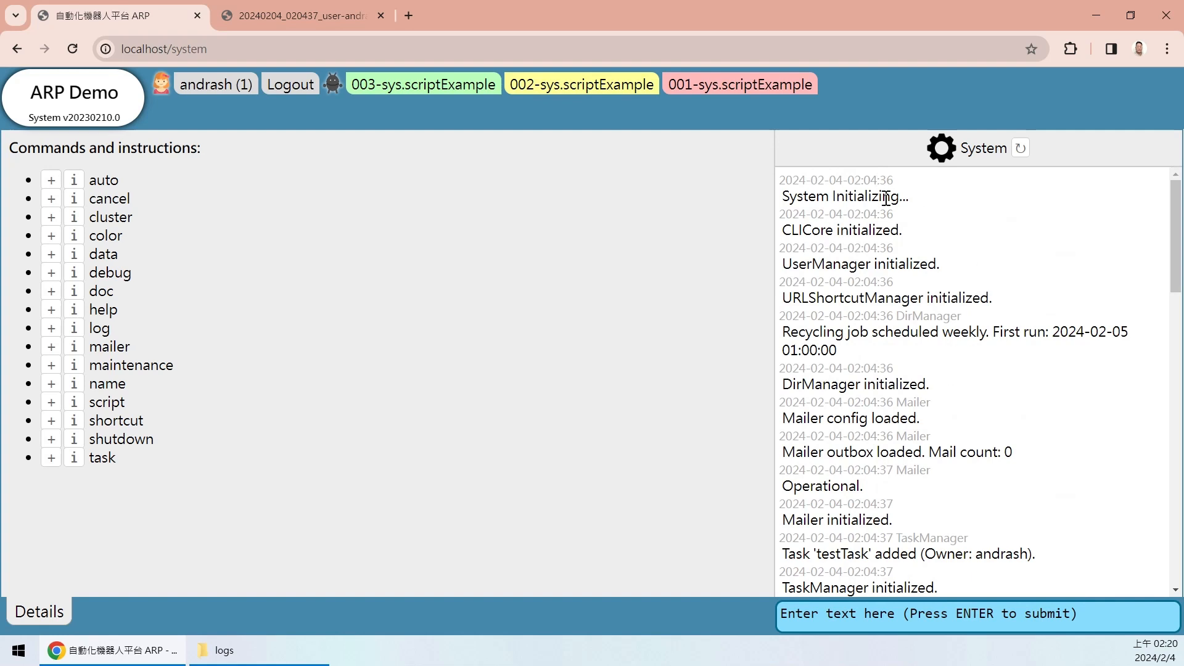
pyautogui.moveTo(783, 196); pyautogui.dragTo(923, 211)
pyautogui.click(877, 244)
pyautogui.scroll(-1, 1164, 217)
pyautogui.scroll(1, 1164, 217)
pyautogui.moveTo(782, 265); pyautogui.dragTo(906, 266)
pyautogui.click(900, 294)
pyautogui.scroll(-3, 1170, 229)
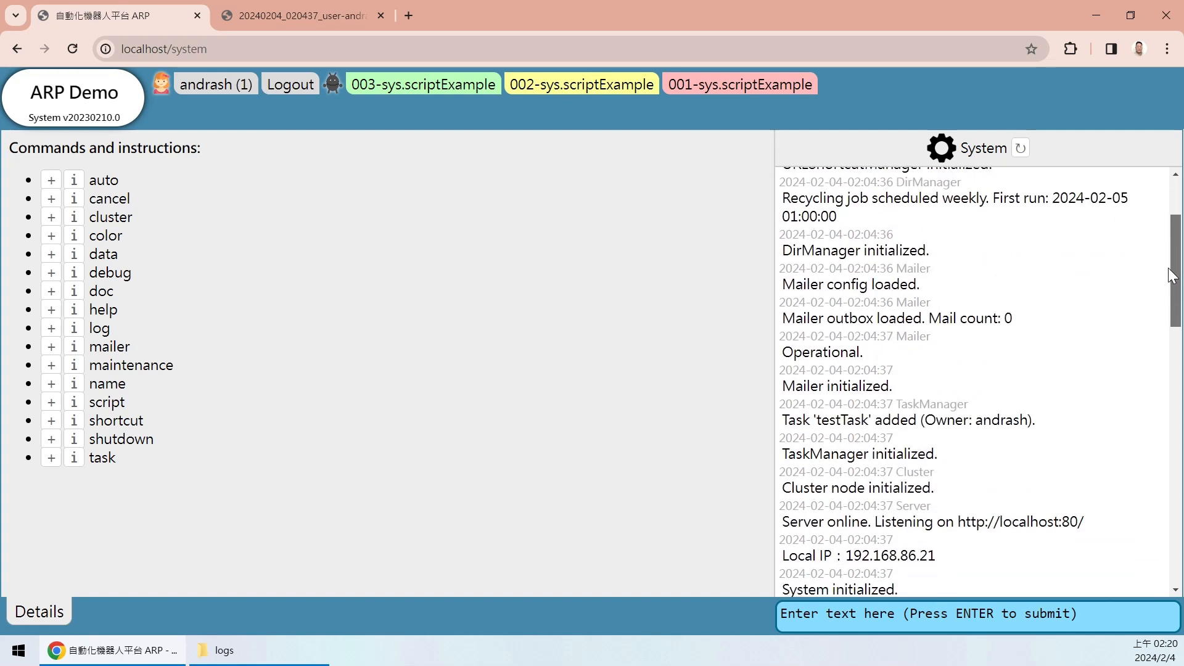
pyautogui.moveTo(896, 317); pyautogui.dragTo(864, 333)
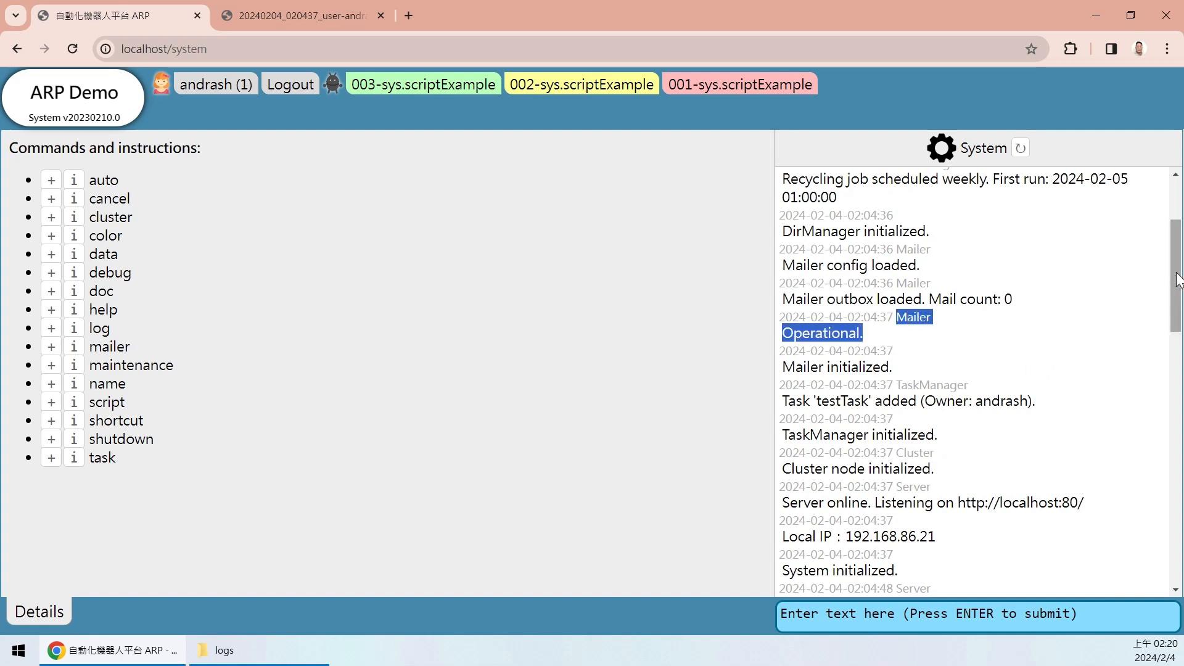
pyautogui.scroll(-2, 1170, 297)
pyautogui.click(895, 248)
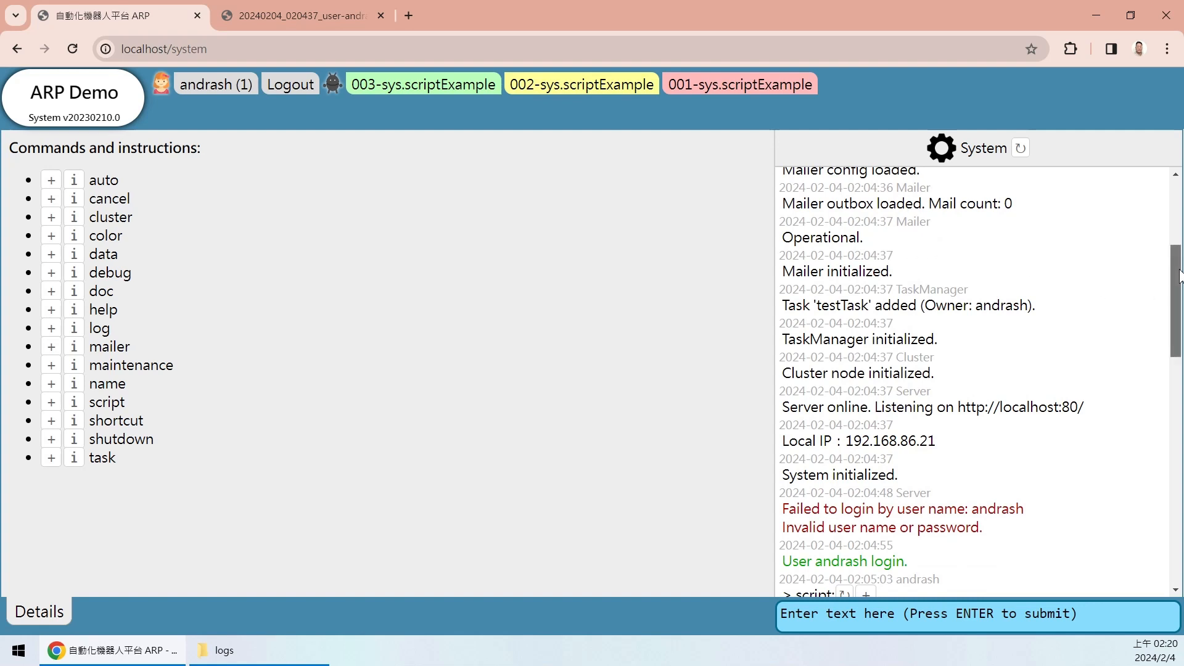
# - Review the failed login (invalid user name or password), logout, re-login and help entries
pyautogui.moveTo(1179, 278); pyautogui.dragTo(1179, 267)
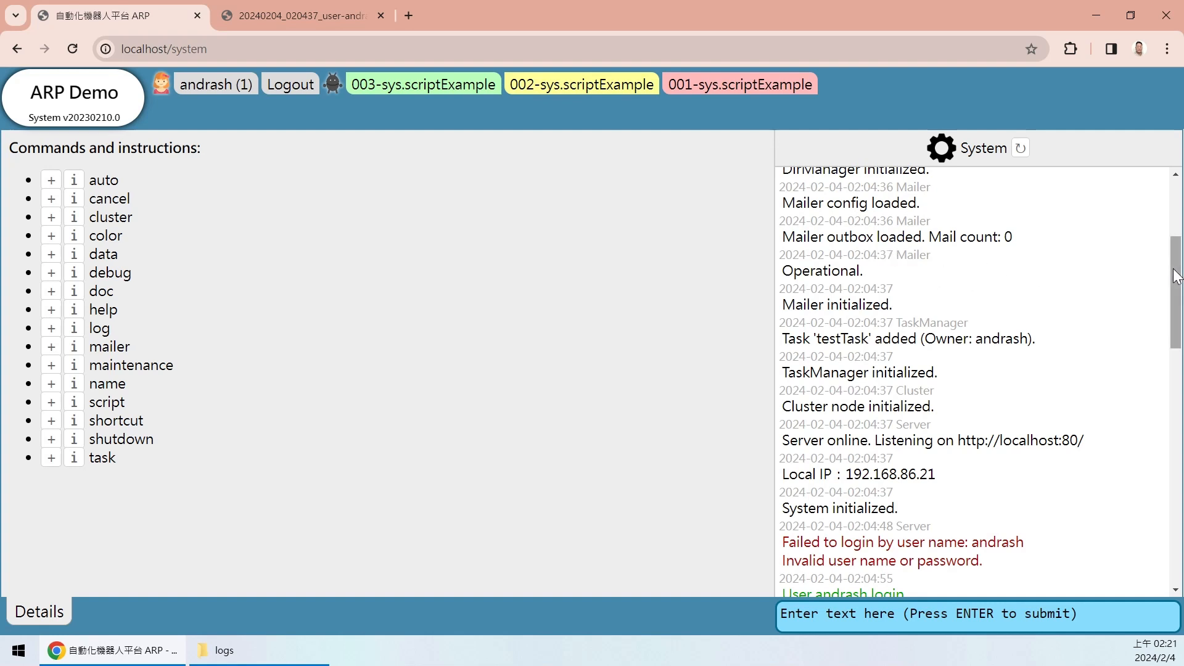
pyautogui.moveTo(1175, 275); pyautogui.dragTo(1172, 349)
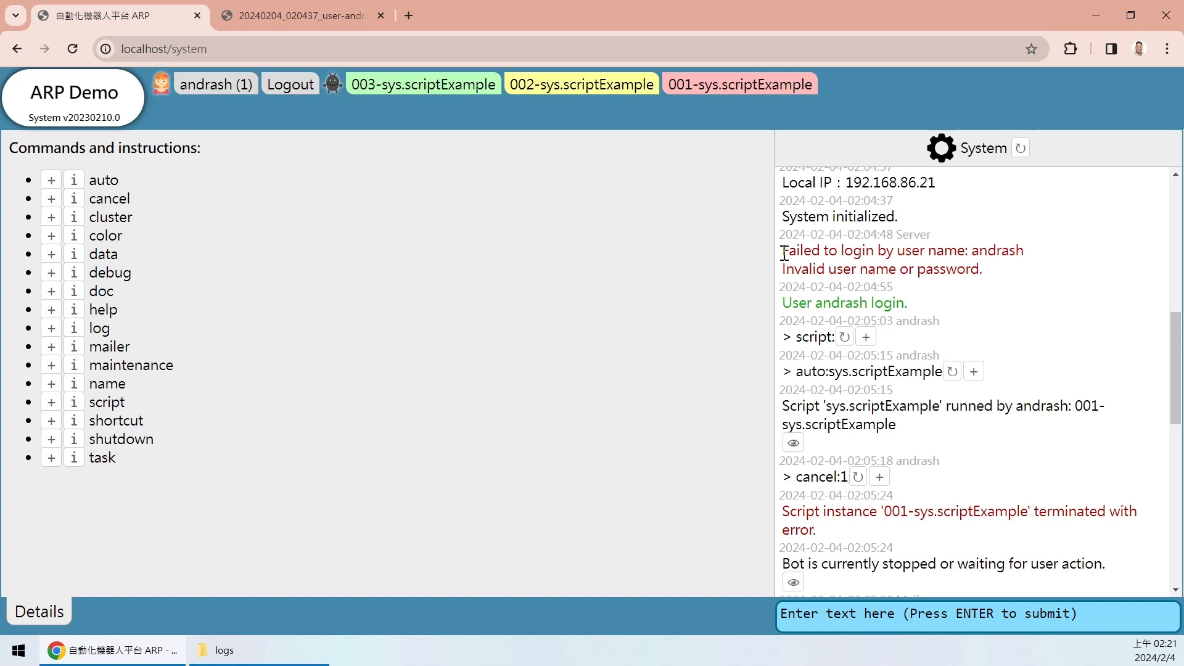
pyautogui.moveTo(784, 253); pyautogui.dragTo(842, 270)
pyautogui.click(956, 270)
pyautogui.moveTo(1014, 278)
pyautogui.mouseDown()
pyautogui.moveTo(832, 269)
pyautogui.moveTo(804, 247)
pyautogui.moveTo(896, 251)
pyautogui.moveTo(1010, 277)
pyautogui.mouseUp()
pyautogui.click(1017, 277)
pyautogui.moveTo(783, 306); pyautogui.dragTo(935, 312)
pyautogui.scroll(-1, 1178, 351)
pyautogui.click(901, 265)
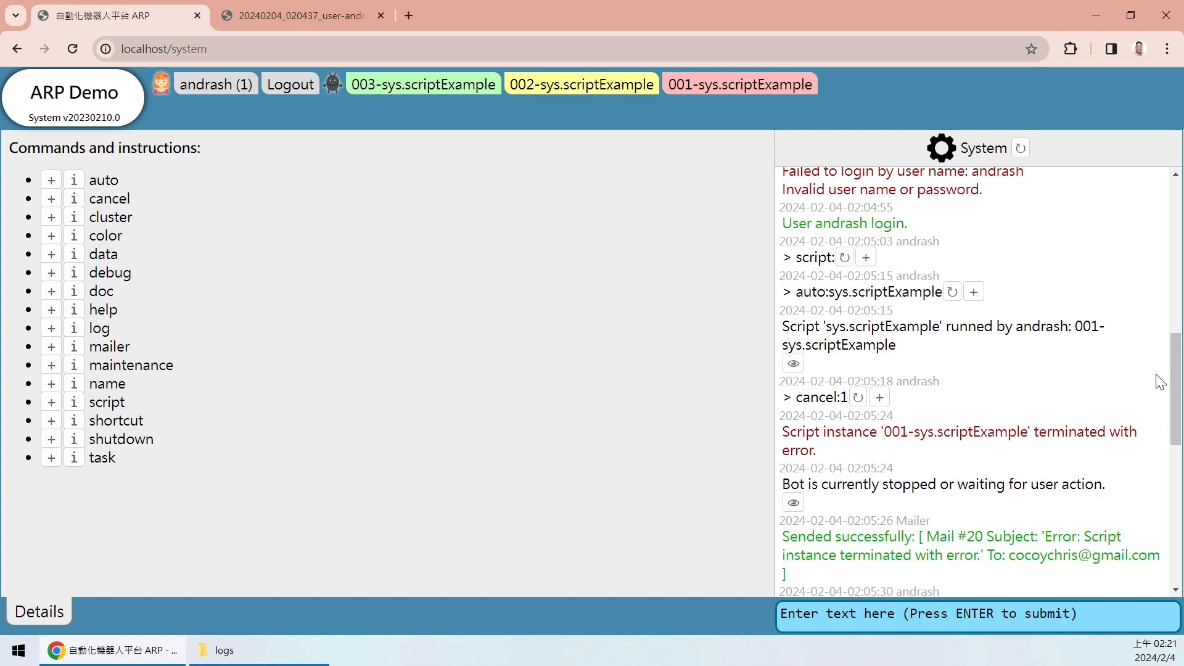
pyautogui.moveTo(1170, 372); pyautogui.dragTo(1160, 519)
pyautogui.moveTo(1018, 498); pyautogui.dragTo(974, 442)
pyautogui.click(908, 482)
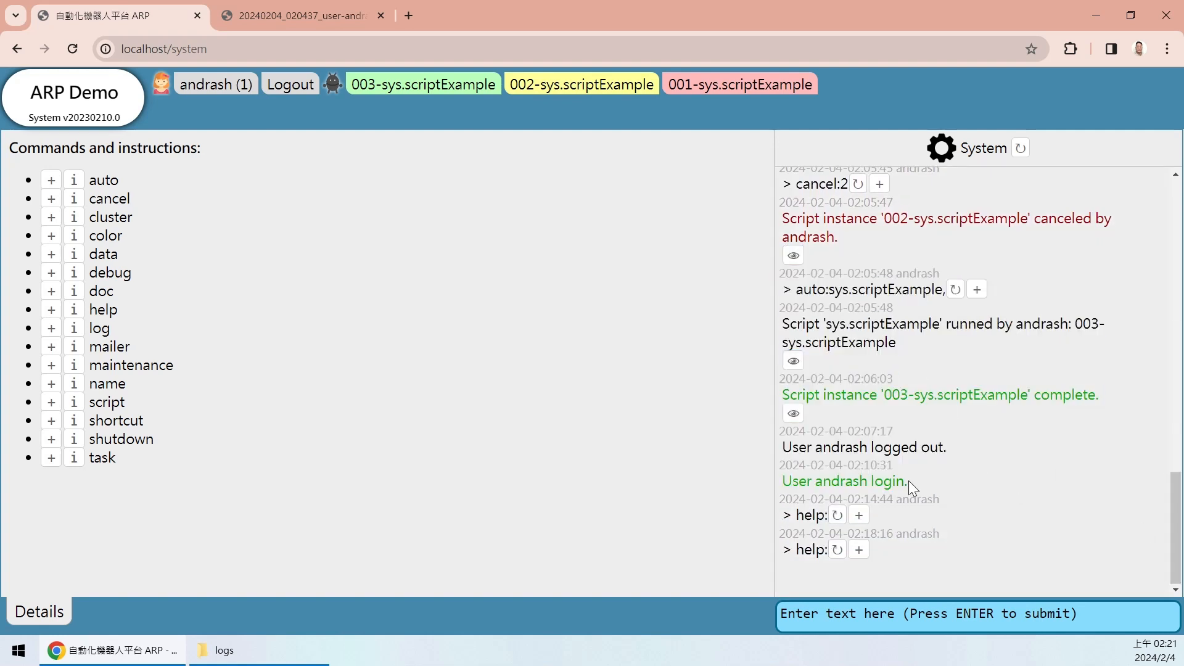
pyautogui.click(211, 90)
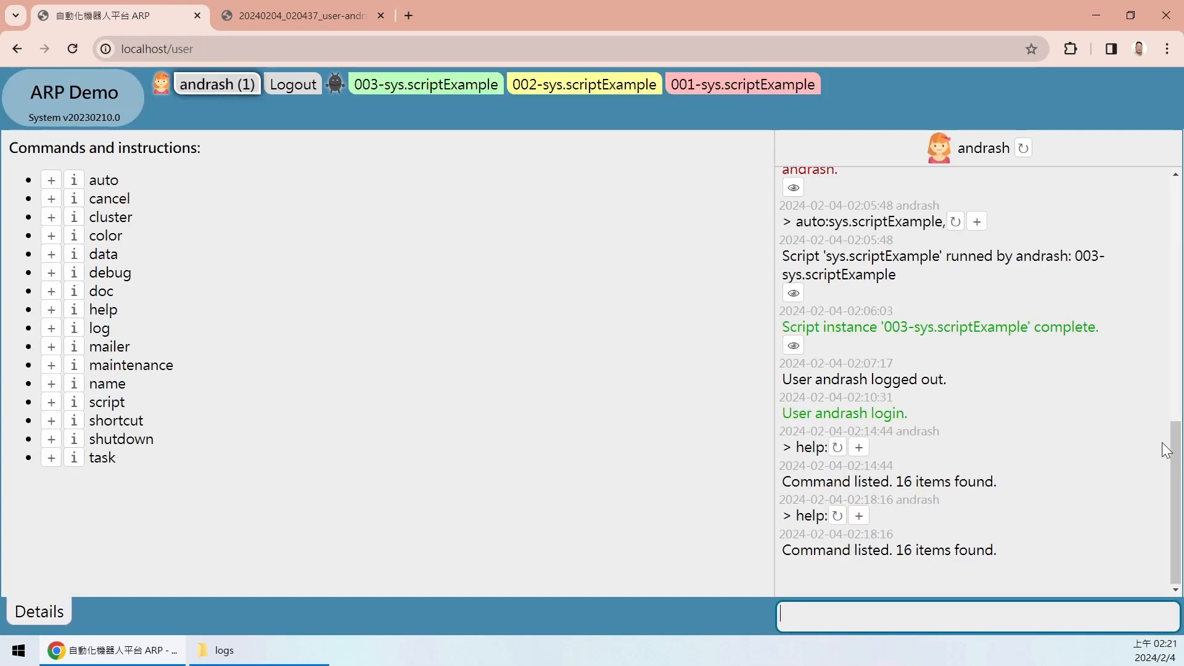
pyautogui.moveTo(1175, 444); pyautogui.dragTo(897, 153)
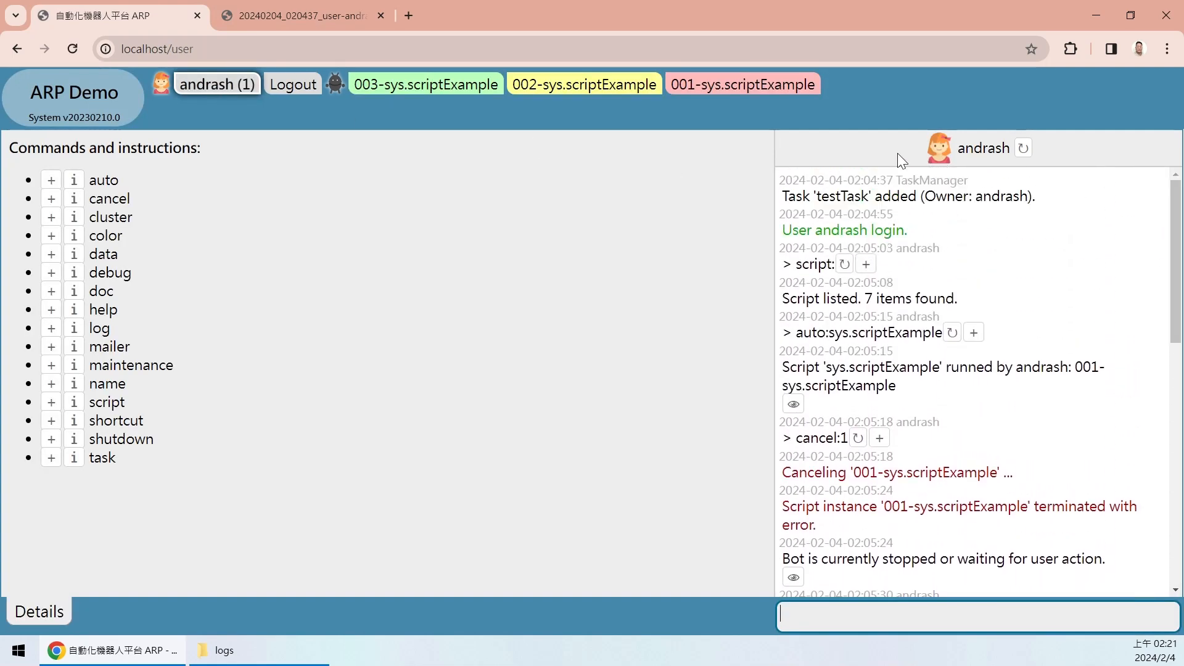
pyautogui.click(897, 153)
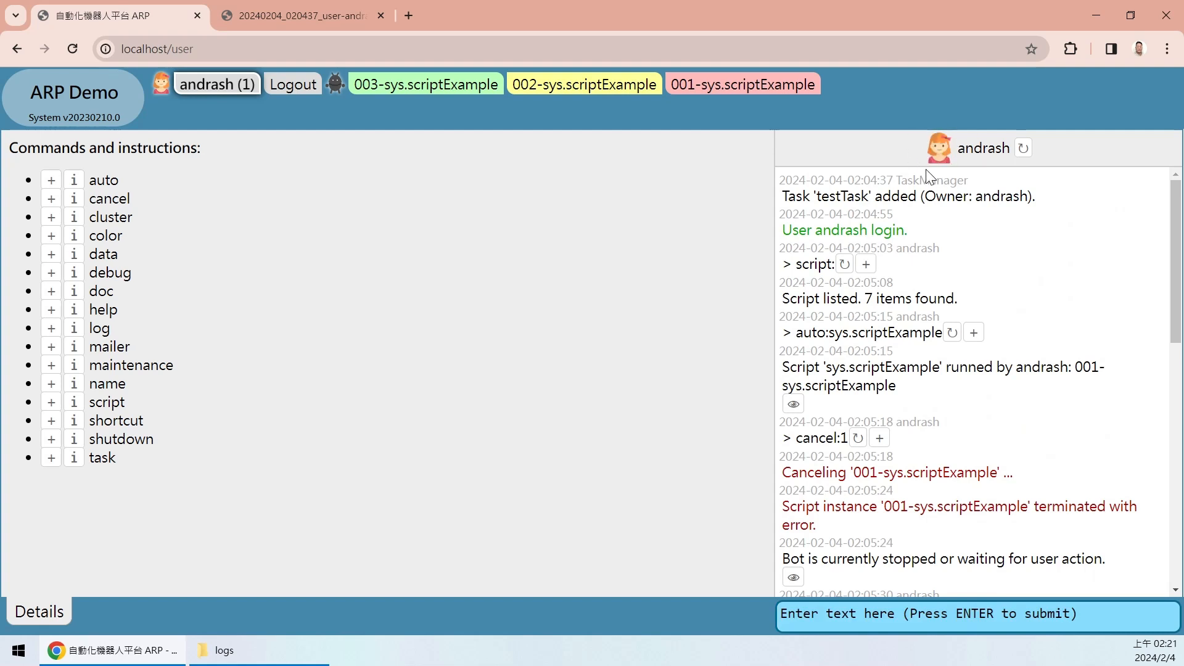
pyautogui.moveTo(1175, 247); pyautogui.dragTo(1179, 311)
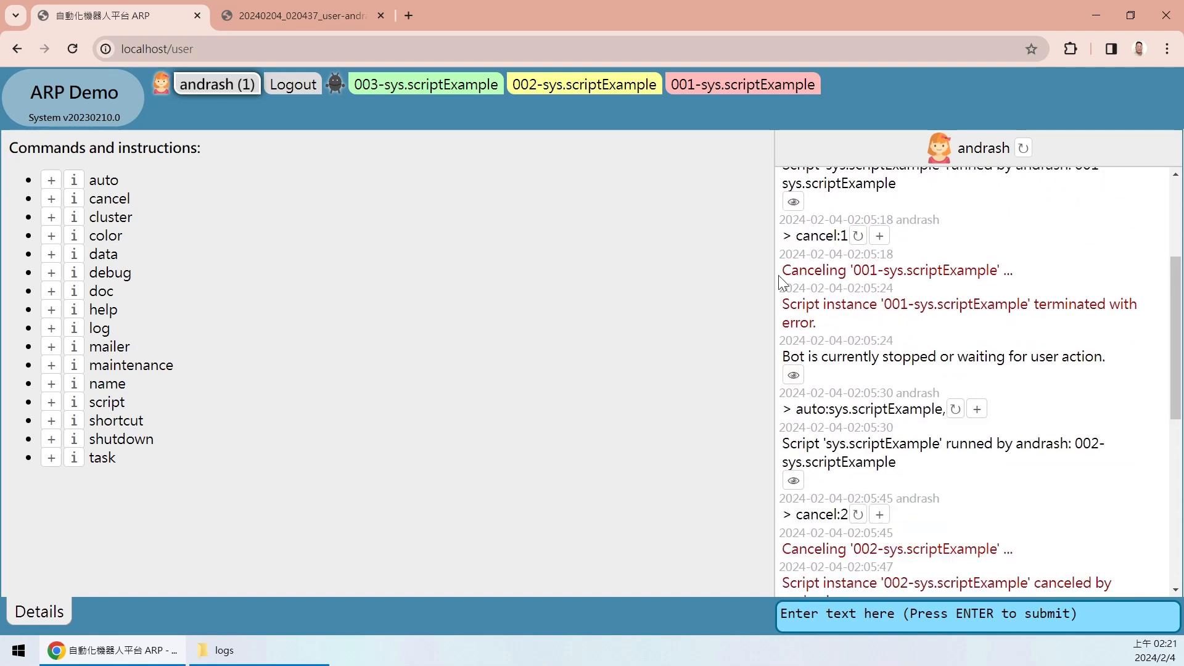
pyautogui.scroll(3, 886, 213)
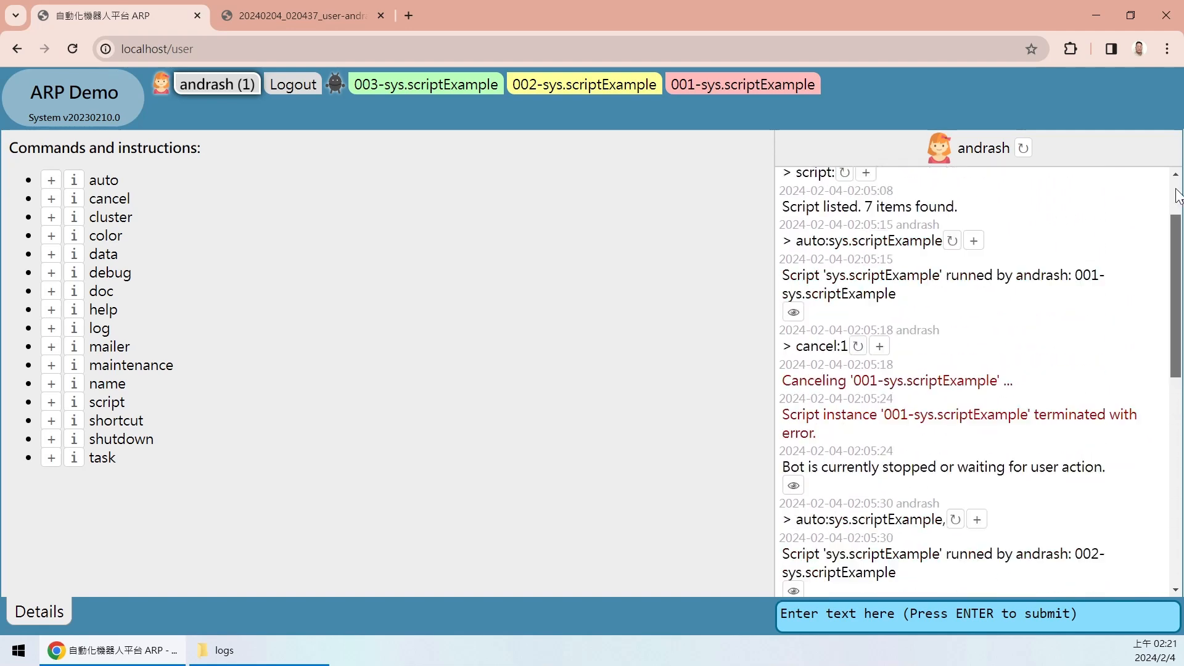
pyautogui.moveTo(798, 230); pyautogui.dragTo(907, 234)
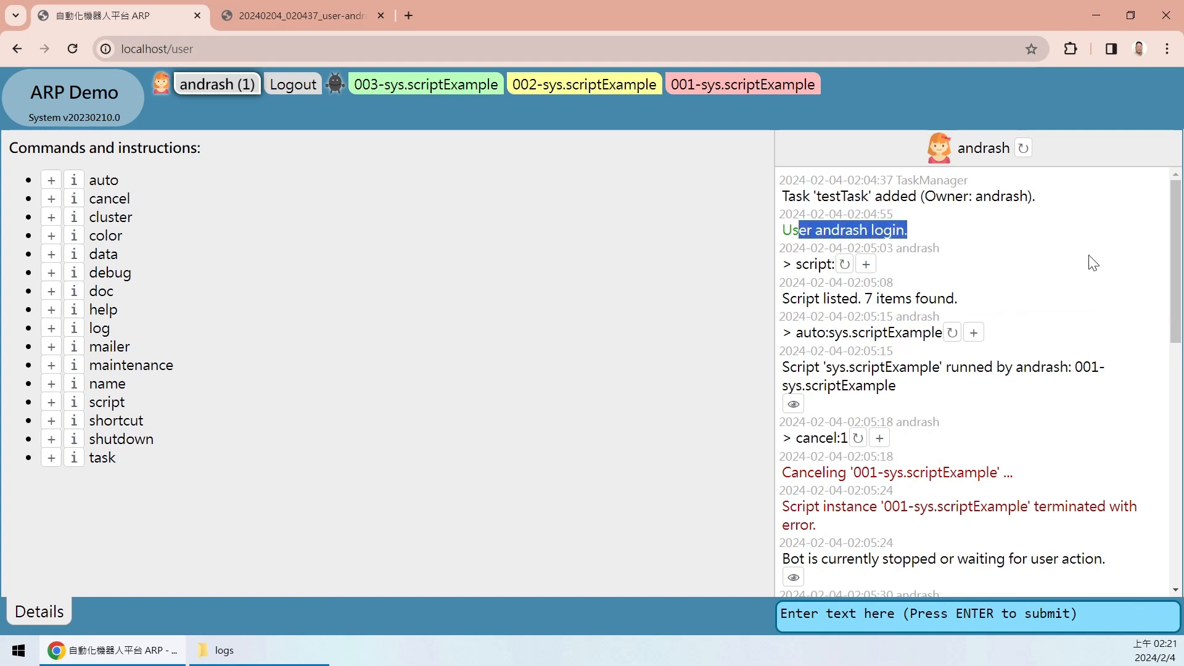
pyautogui.moveTo(806, 266); pyautogui.dragTo(890, 282)
pyautogui.click(984, 292)
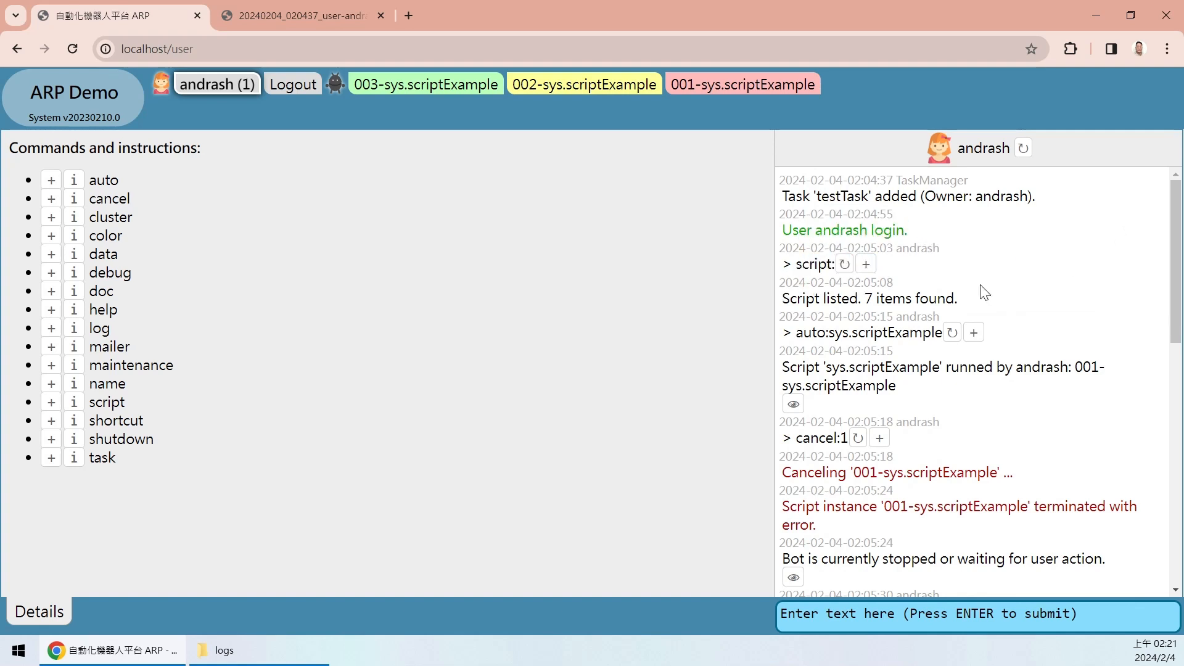
pyautogui.moveTo(1172, 248); pyautogui.dragTo(1158, 534)
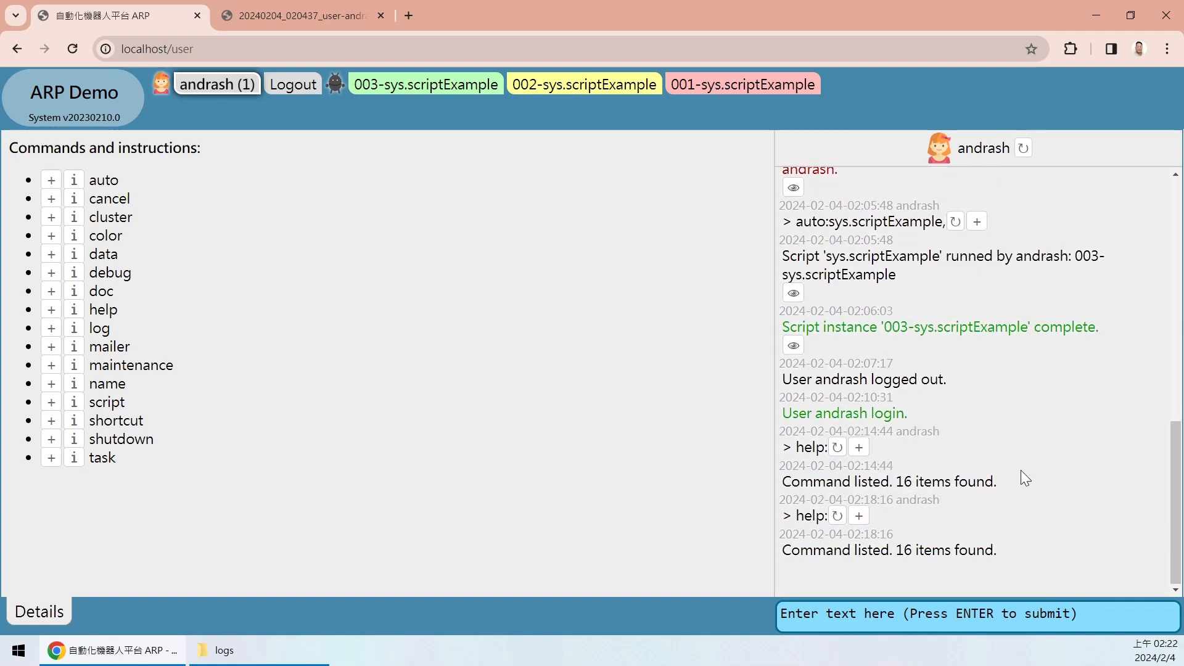
pyautogui.moveTo(830, 380); pyautogui.dragTo(996, 383)
pyautogui.click(997, 417)
pyautogui.moveTo(814, 458); pyautogui.dragTo(1041, 468)
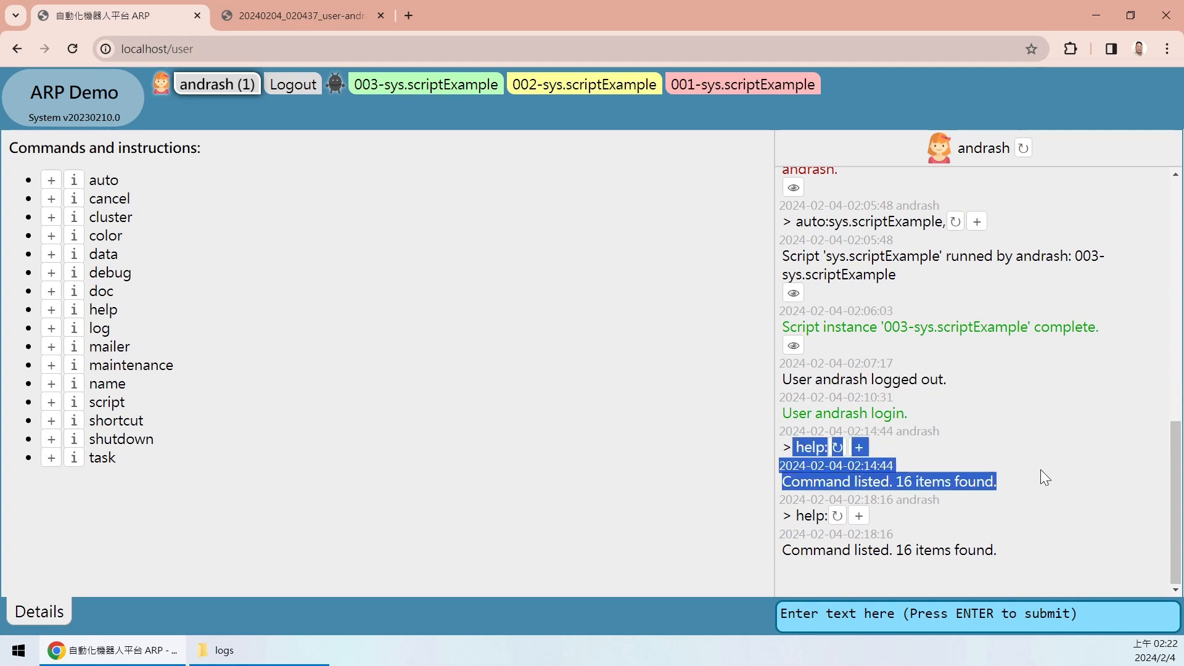
pyautogui.click(1040, 362)
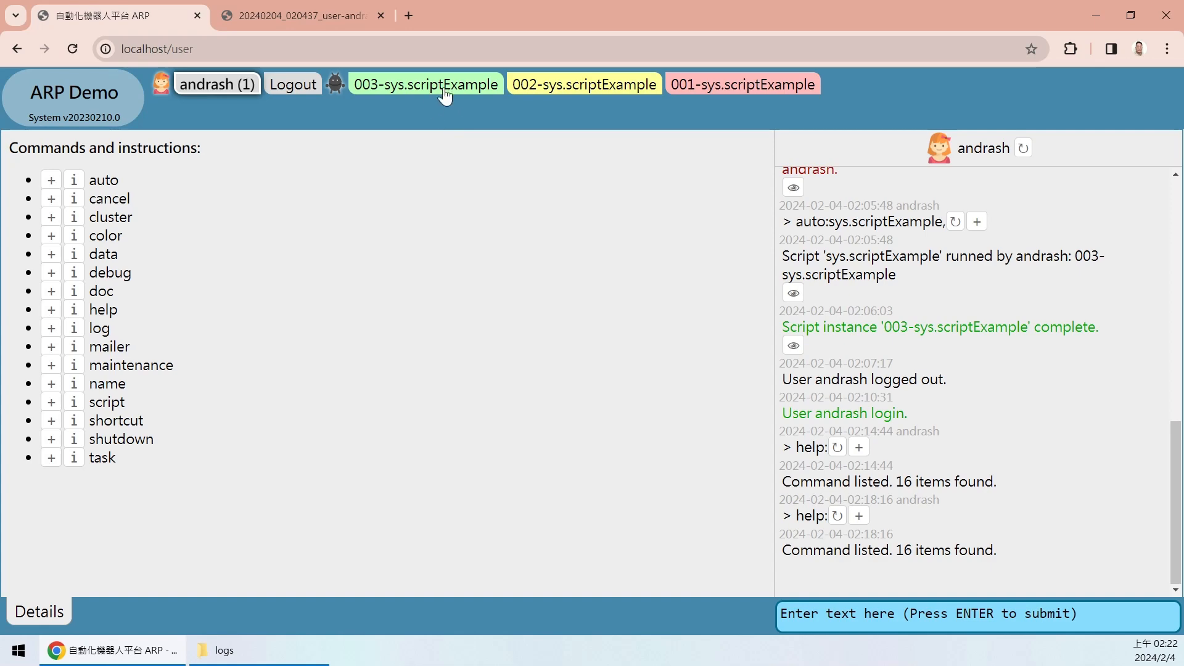
# - Switch among the 001, 002 and 003 scriptExample logs, highlighting 001's say hello step
pyautogui.click(763, 87)
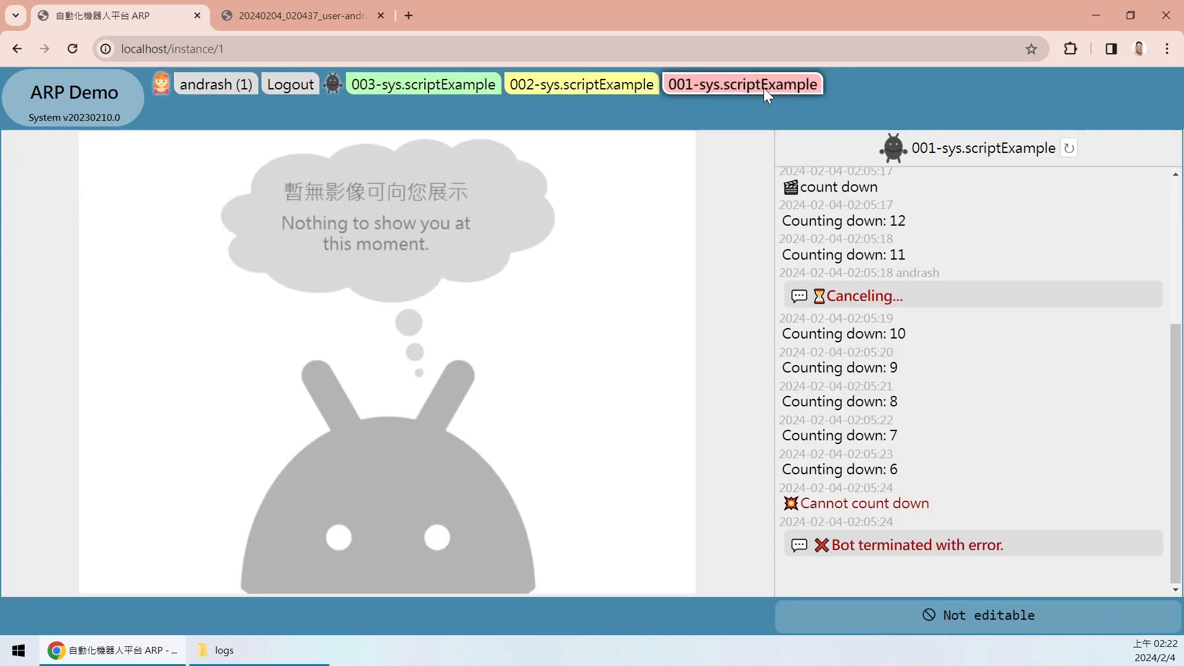
pyautogui.click(602, 87)
pyautogui.click(459, 87)
pyautogui.click(617, 86)
pyautogui.click(743, 90)
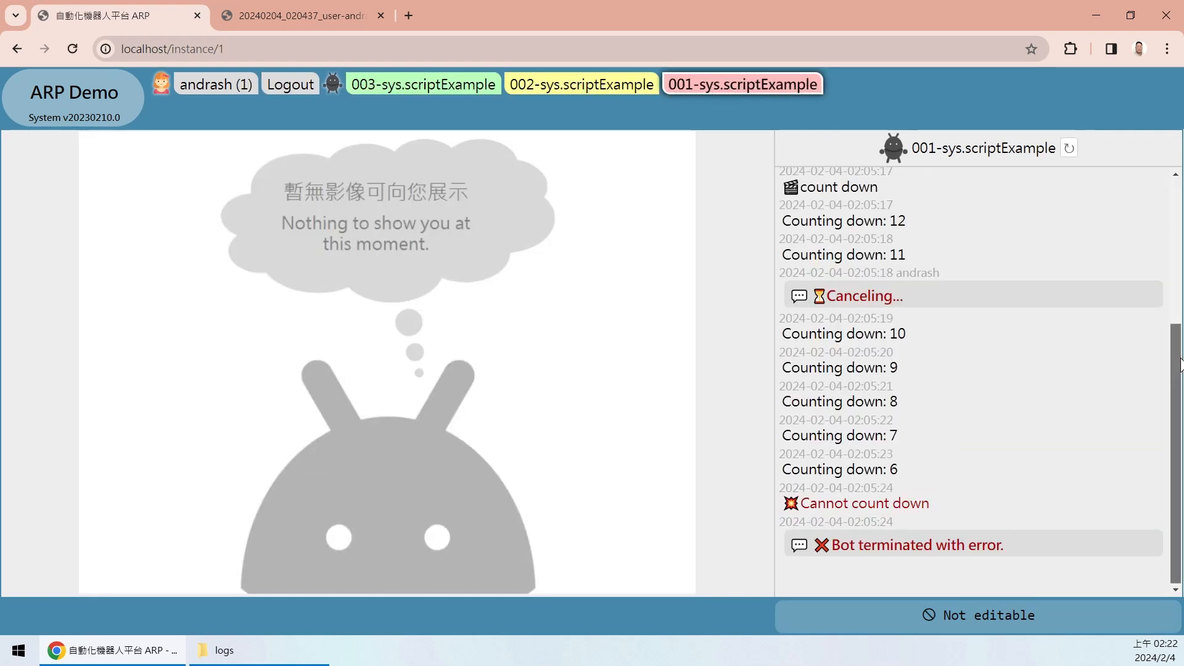
pyautogui.moveTo(1164, 354); pyautogui.dragTo(1173, 206)
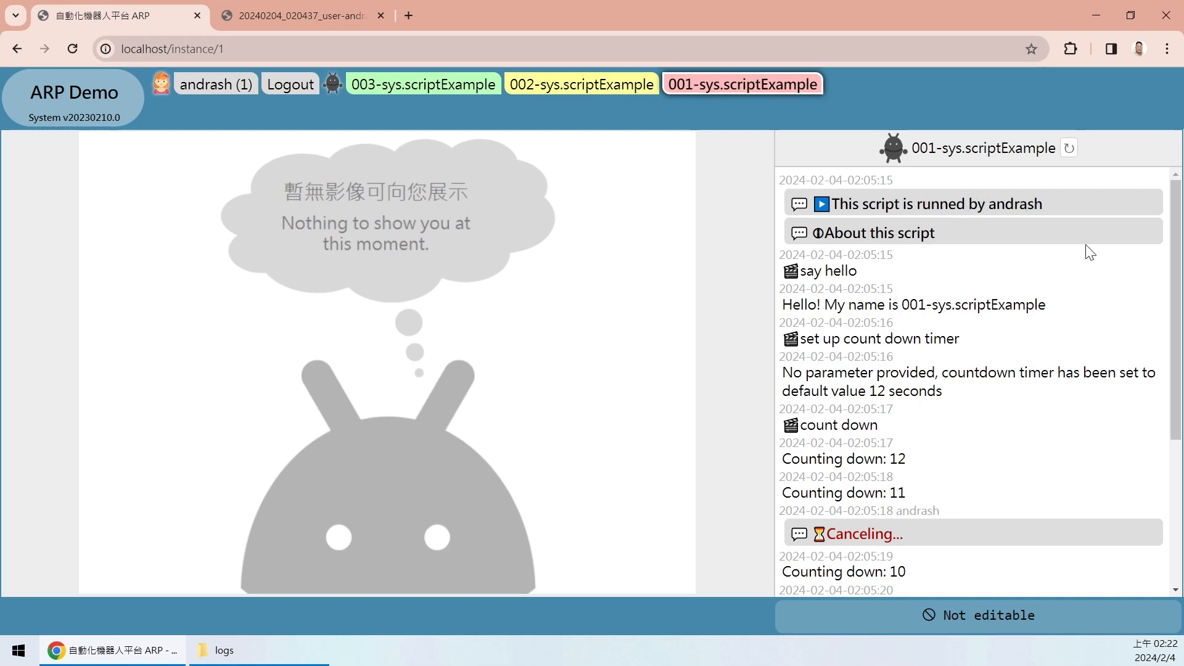
pyautogui.scroll(-1, 1171, 207)
pyautogui.moveTo(856, 239); pyautogui.dragTo(803, 238)
pyautogui.moveTo(1171, 242); pyautogui.dragTo(1170, 386)
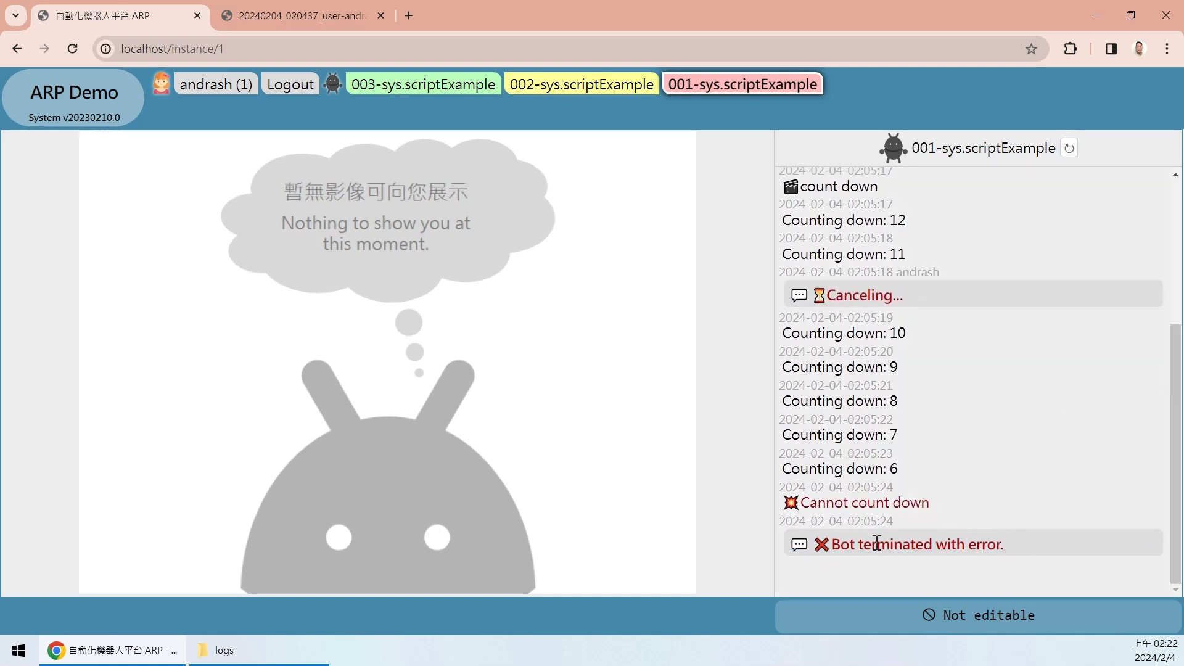
# - Step through the 002, 003 and user logs, then review the latest System log entries
pyautogui.click(595, 88)
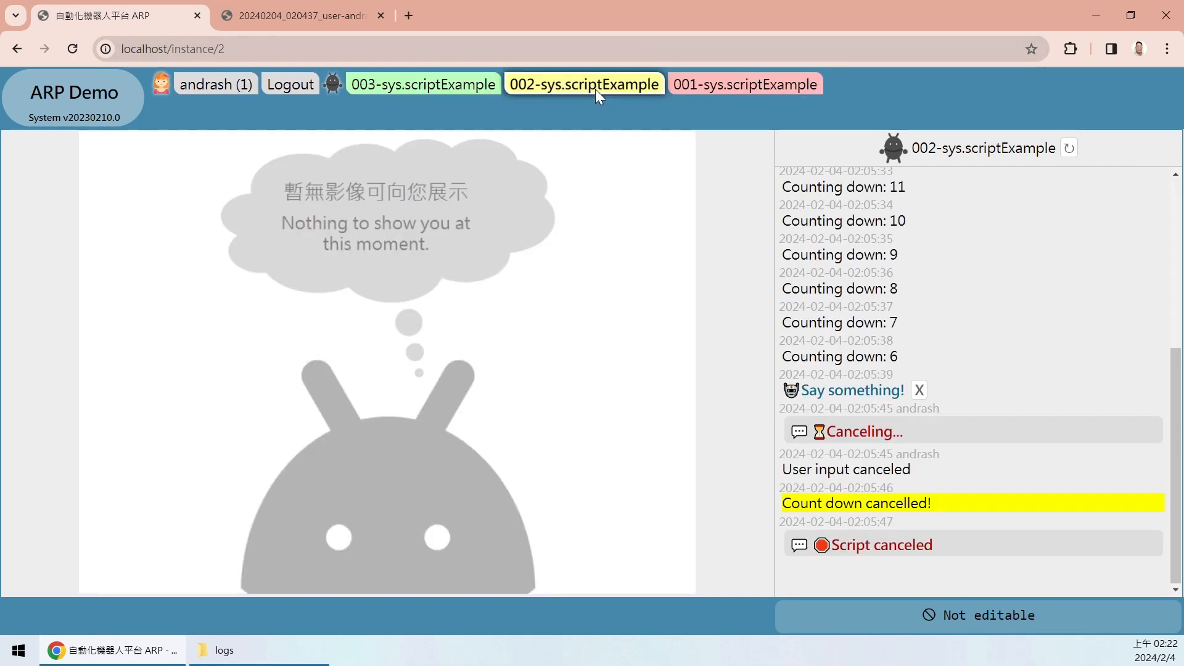
pyautogui.click(446, 92)
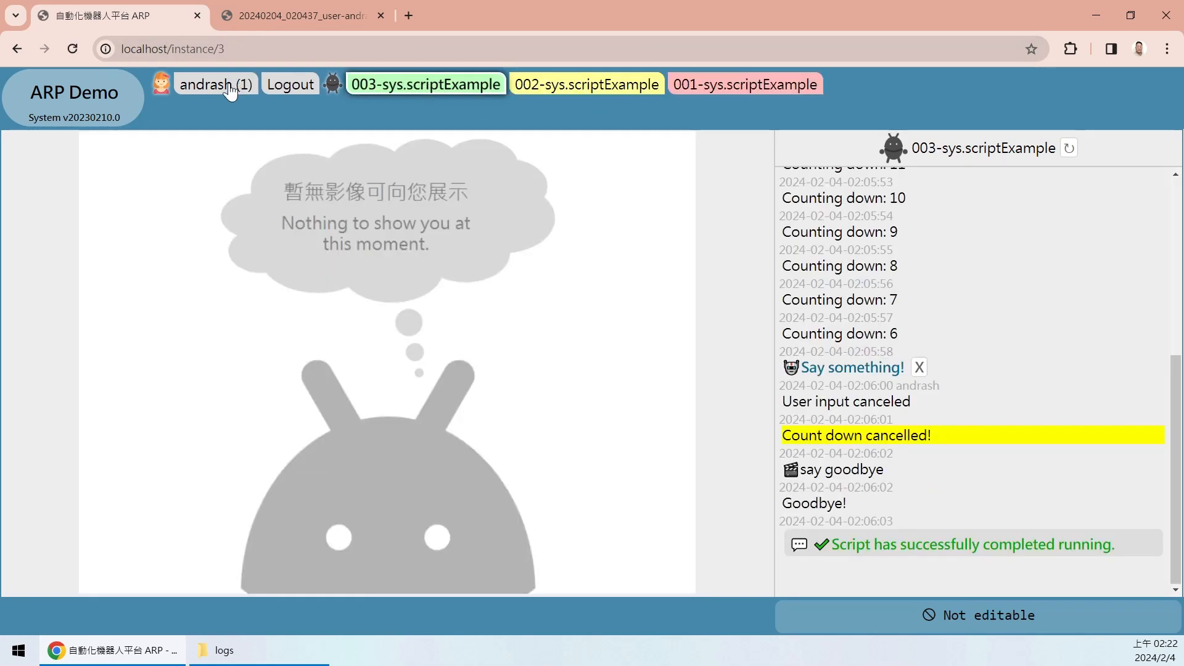
pyautogui.click(207, 92)
pyautogui.click(81, 106)
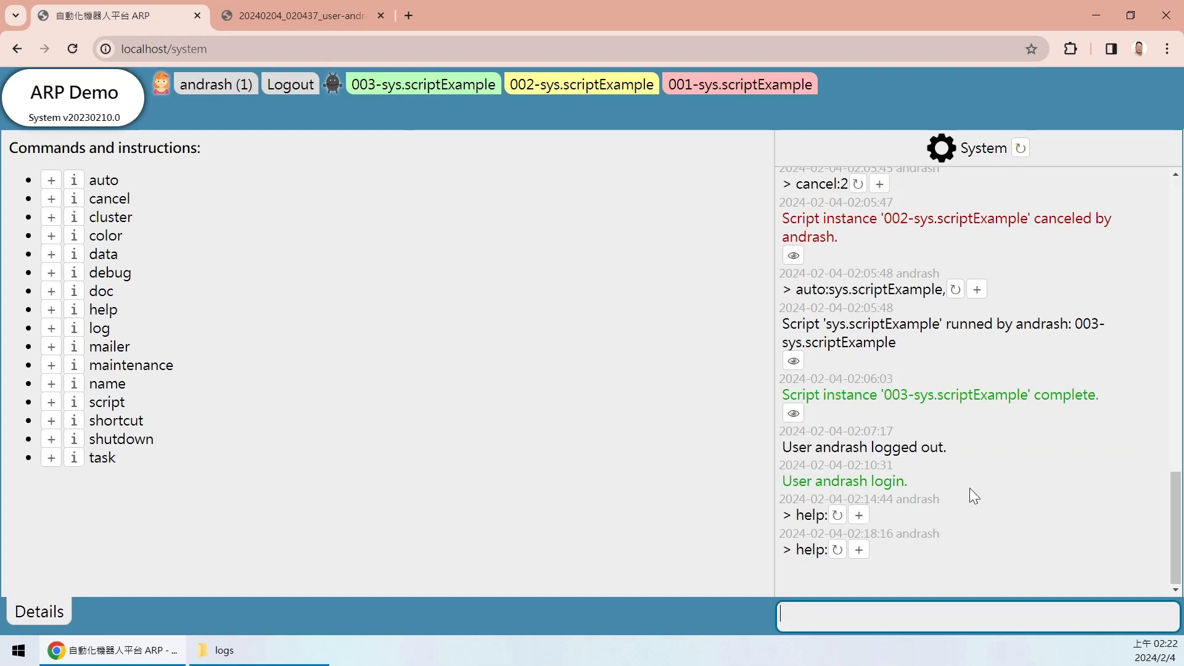
pyautogui.moveTo(1033, 545); pyautogui.dragTo(929, 375)
pyautogui.click(1123, 474)
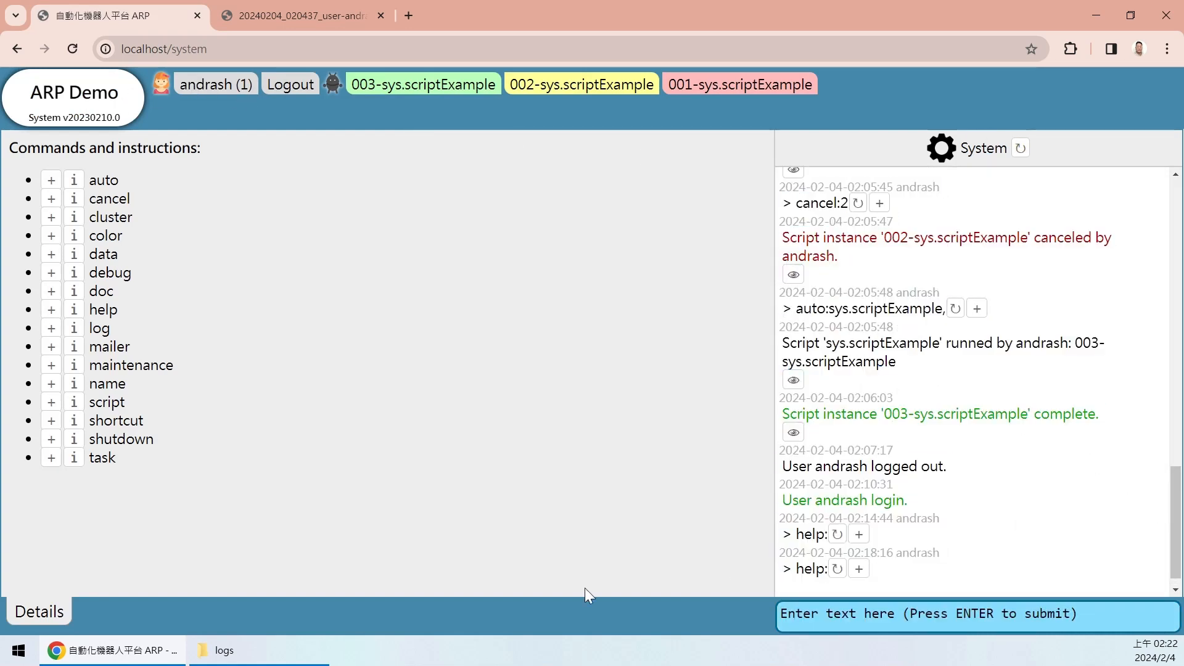
pyautogui.click(269, 655)
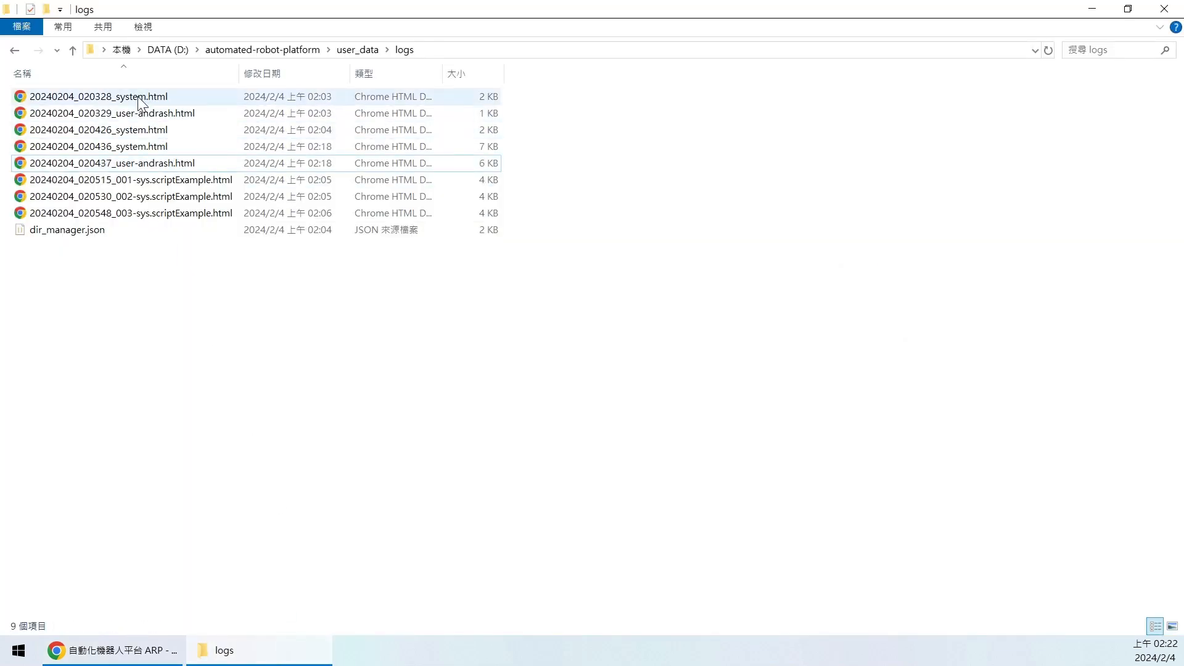
# - Click through the system log and the two user-andrash HTML log files
pyautogui.click(135, 217)
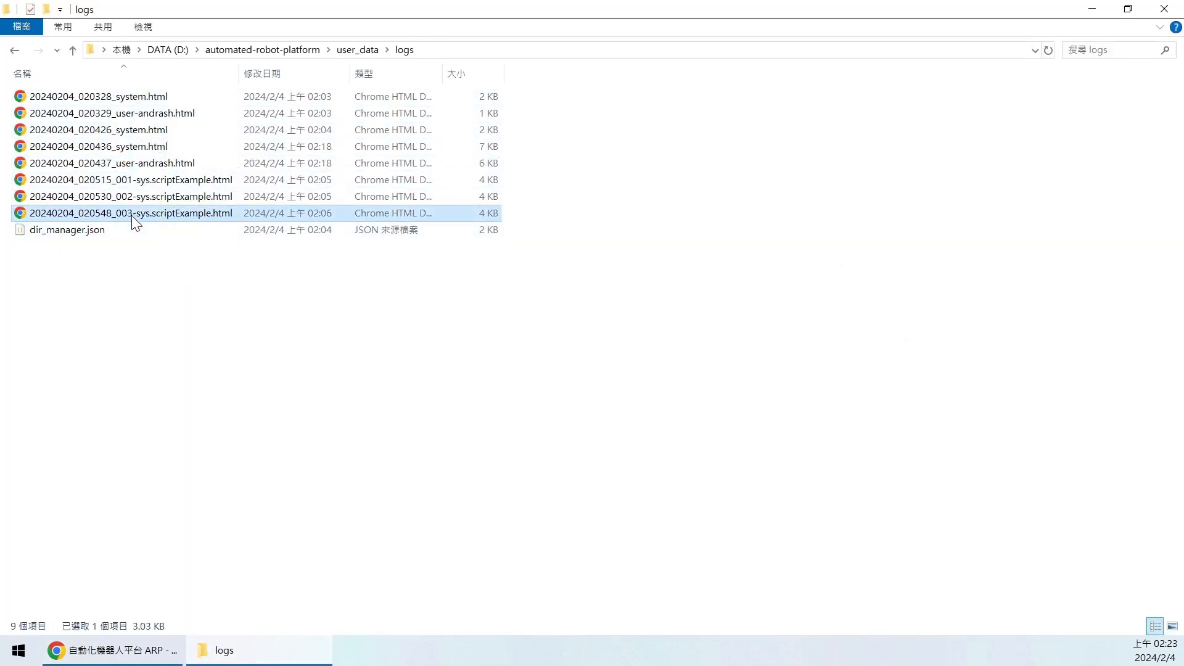
pyautogui.click(130, 97)
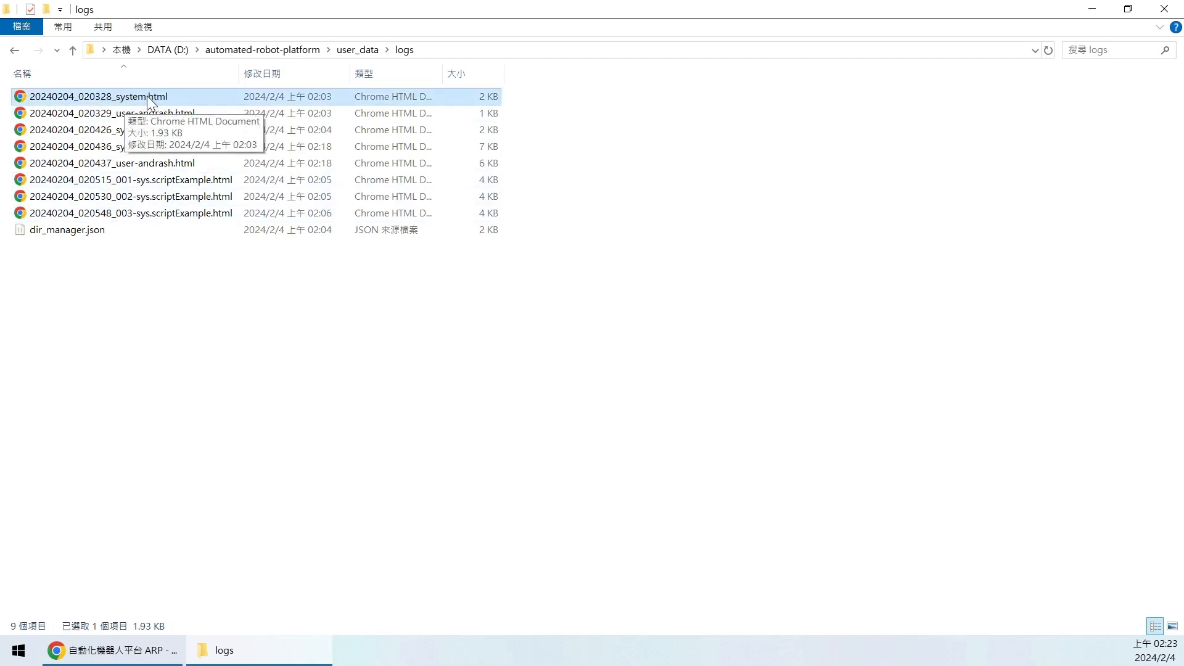
pyautogui.click(112, 117)
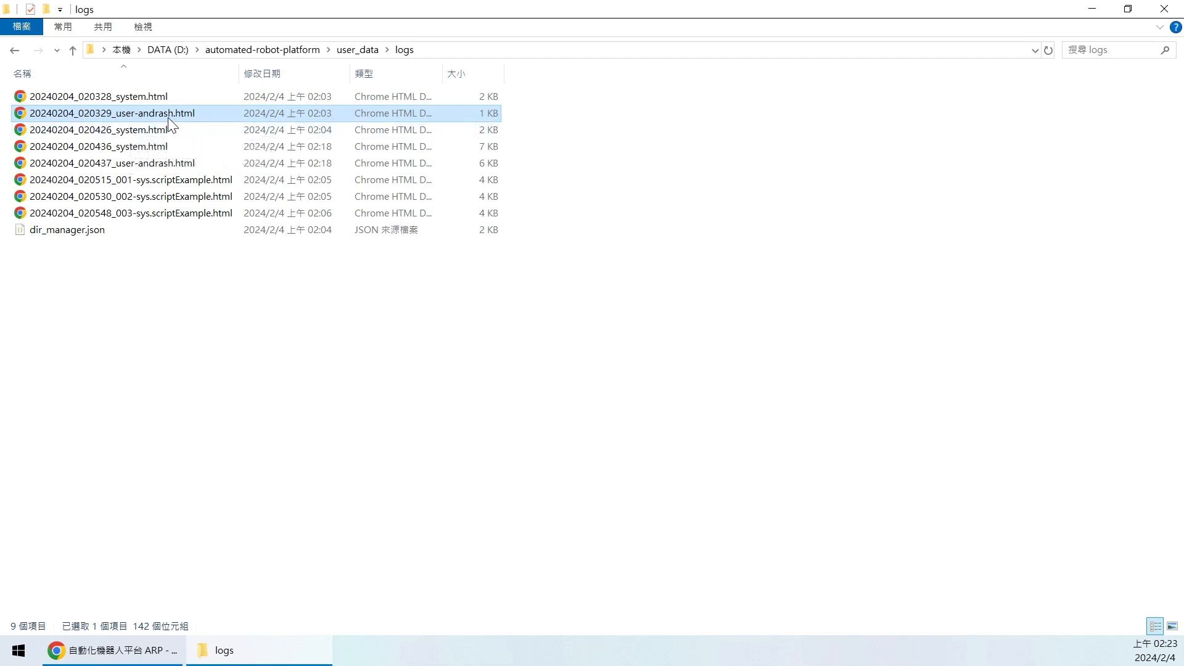
pyautogui.click(165, 164)
pyautogui.click(153, 114)
pyautogui.click(169, 163)
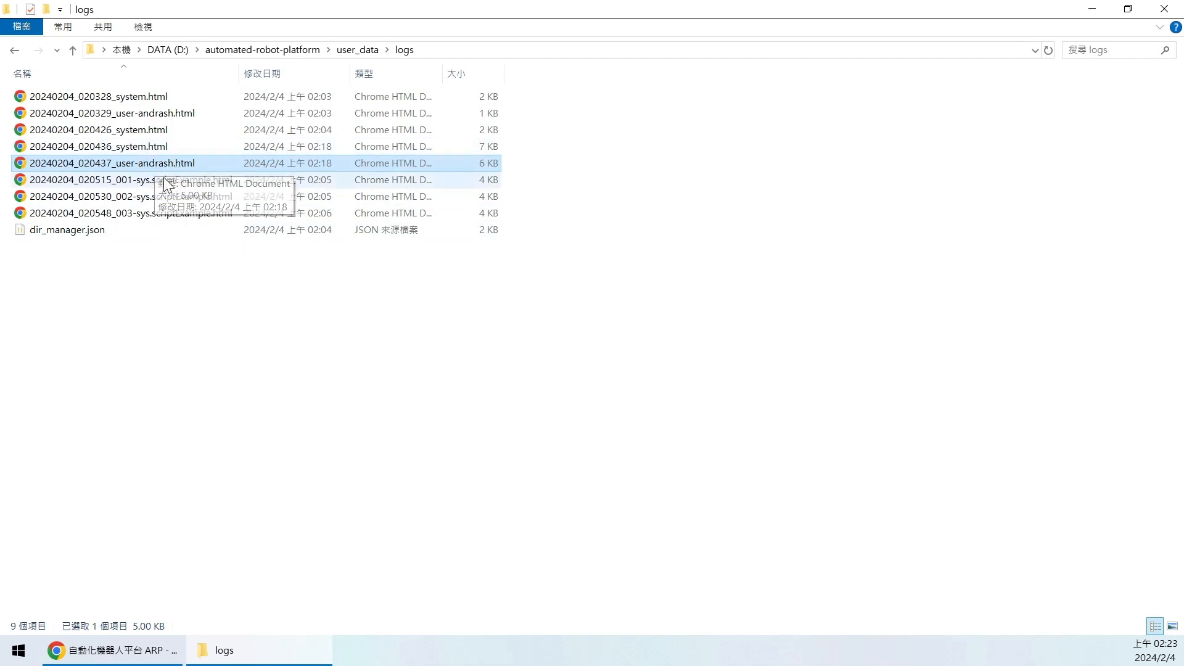
pyautogui.click(166, 114)
pyautogui.click(166, 163)
pyautogui.keyDown('ctrl'); pyautogui.click(178, 114); pyautogui.keyUp('ctrl')
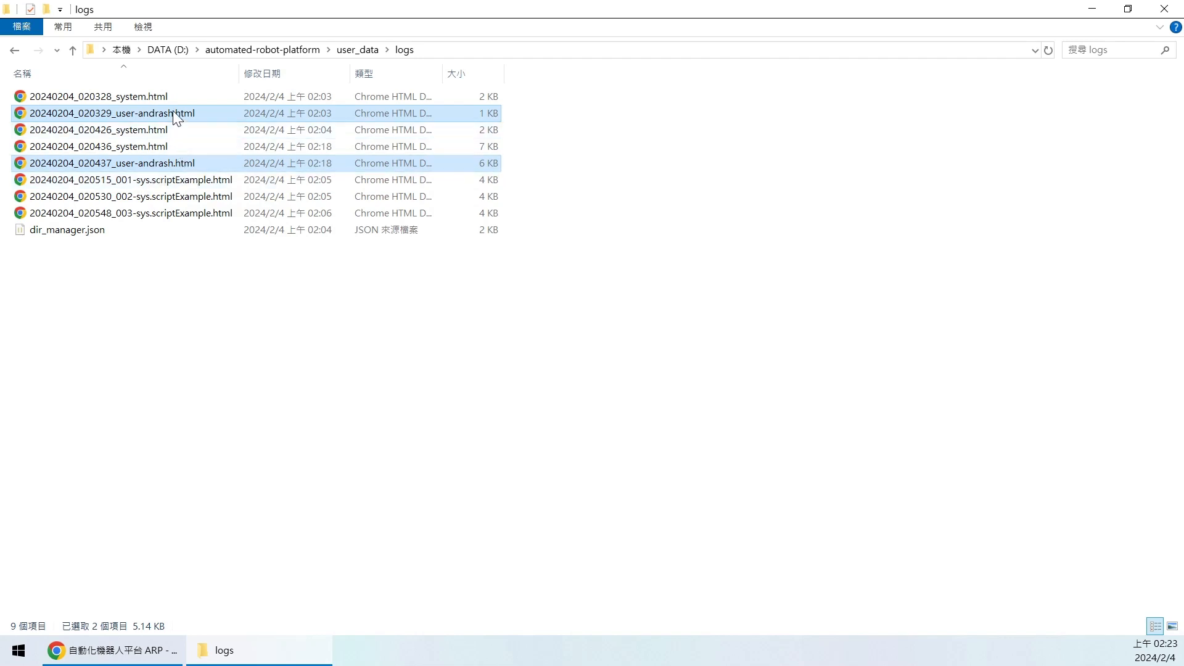
pyautogui.click(158, 112)
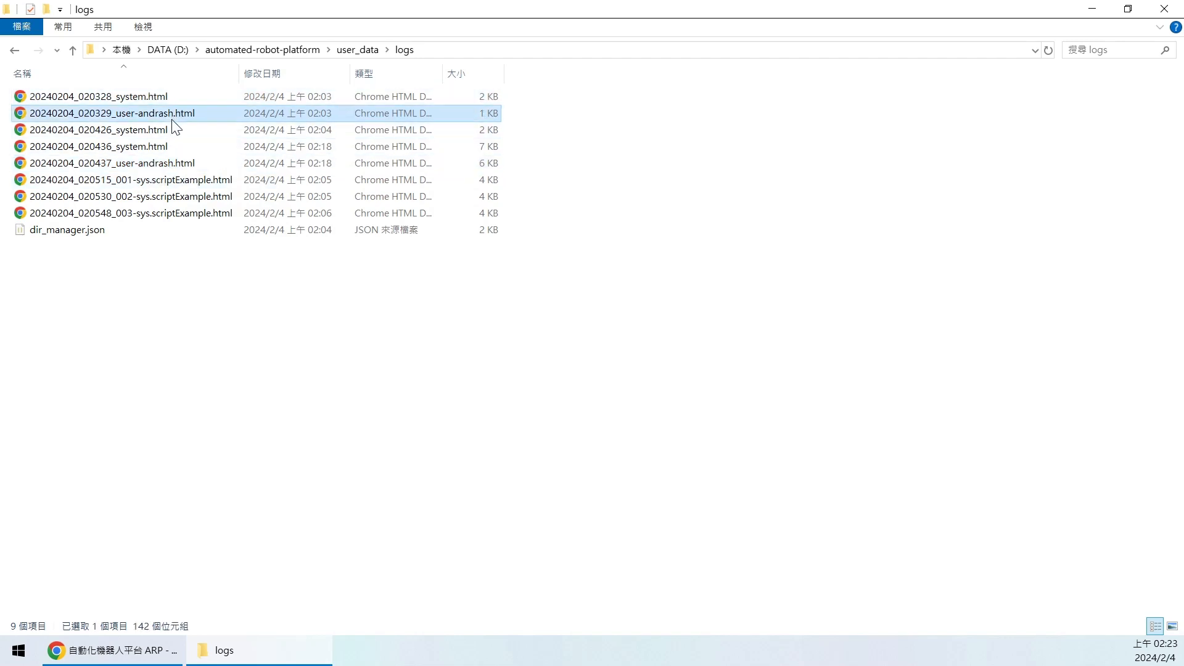
pyautogui.click(178, 163)
pyautogui.click(191, 262)
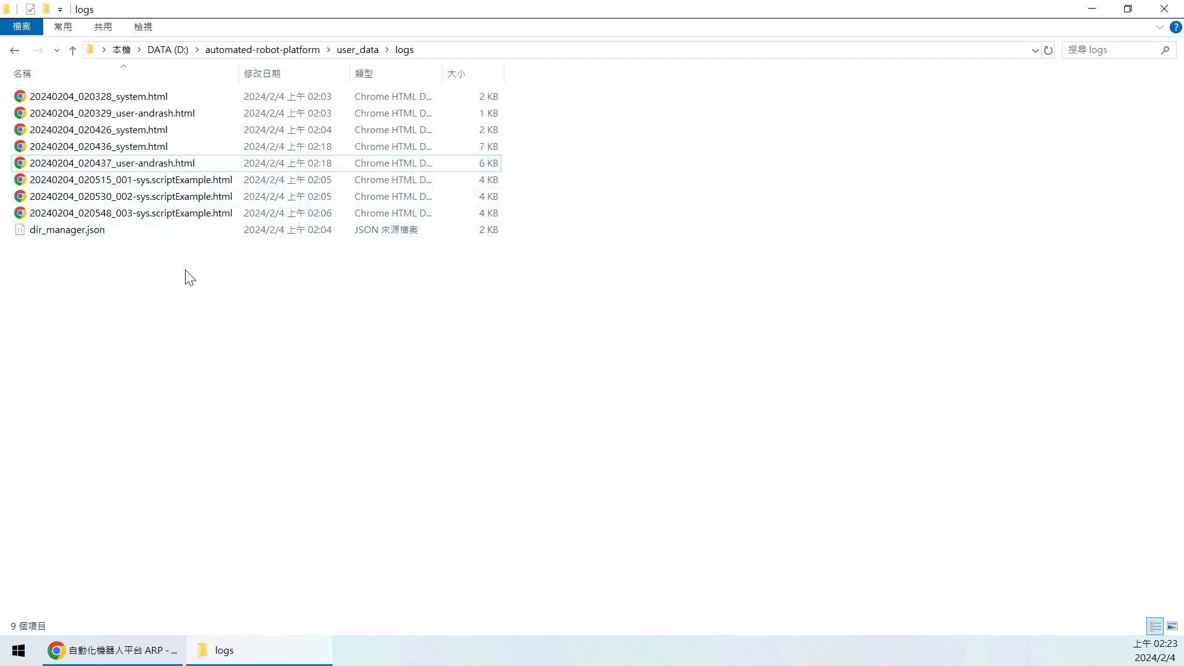
# - Select the 001–003 scriptExample logs and widen the Name column to show full names
pyautogui.click(174, 182)
pyautogui.click(195, 196)
pyautogui.click(203, 211)
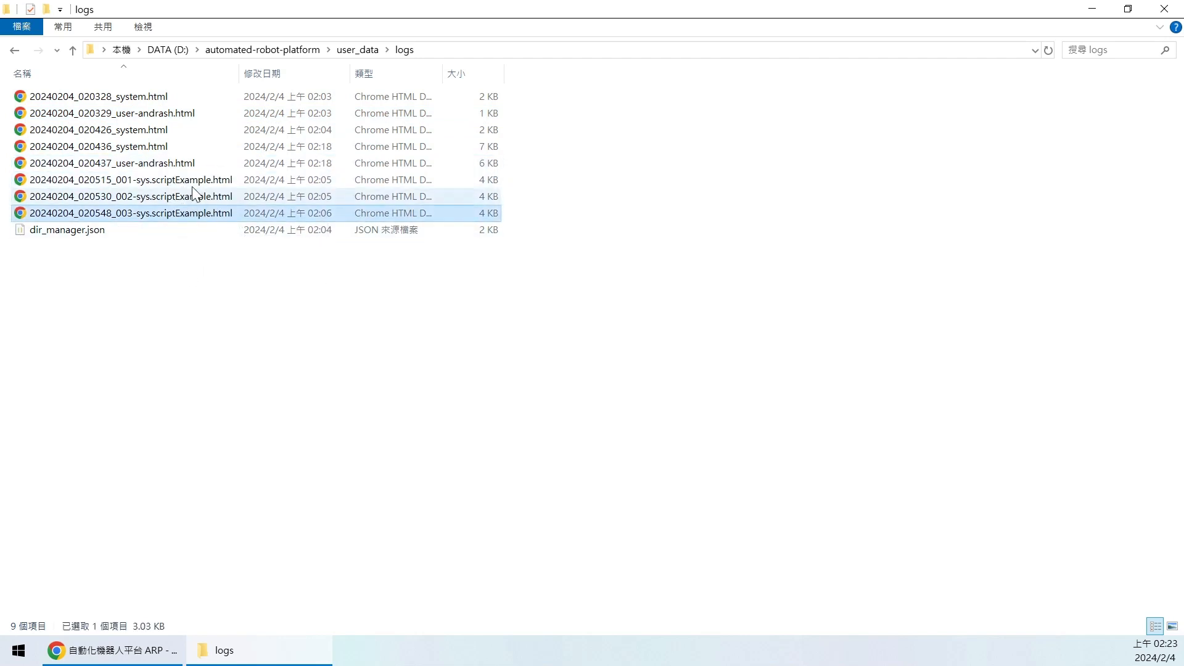
pyautogui.click(189, 182)
pyautogui.click(201, 198)
pyautogui.click(200, 211)
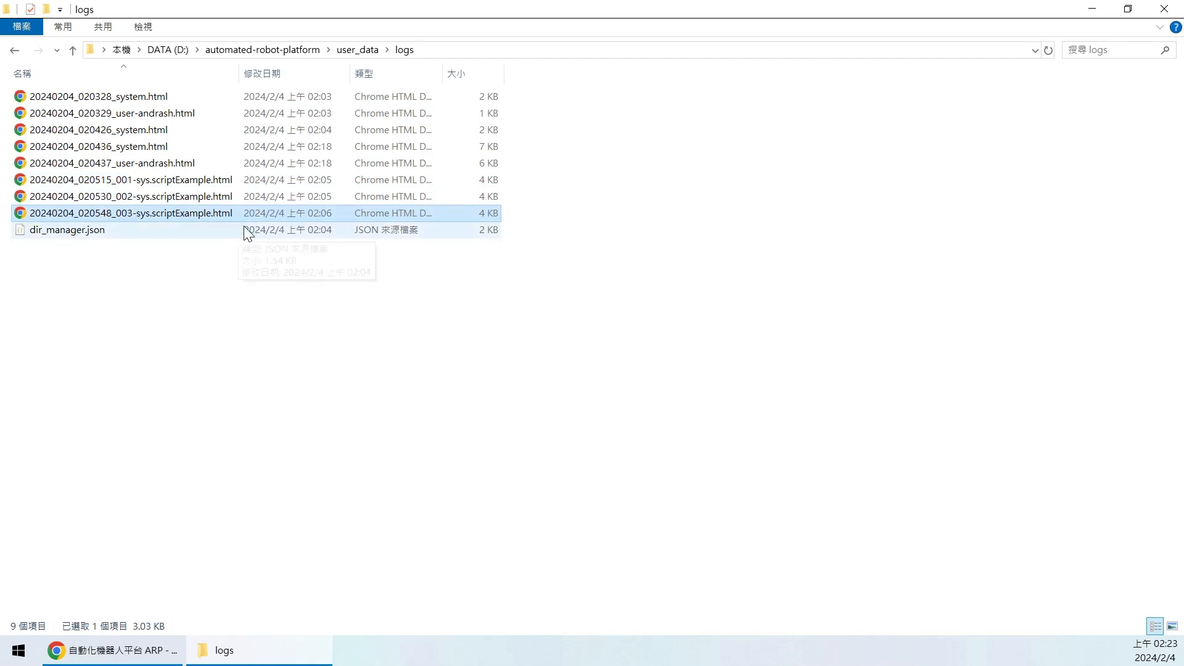
pyautogui.moveTo(239, 76); pyautogui.dragTo(259, 77)
pyautogui.click(162, 181)
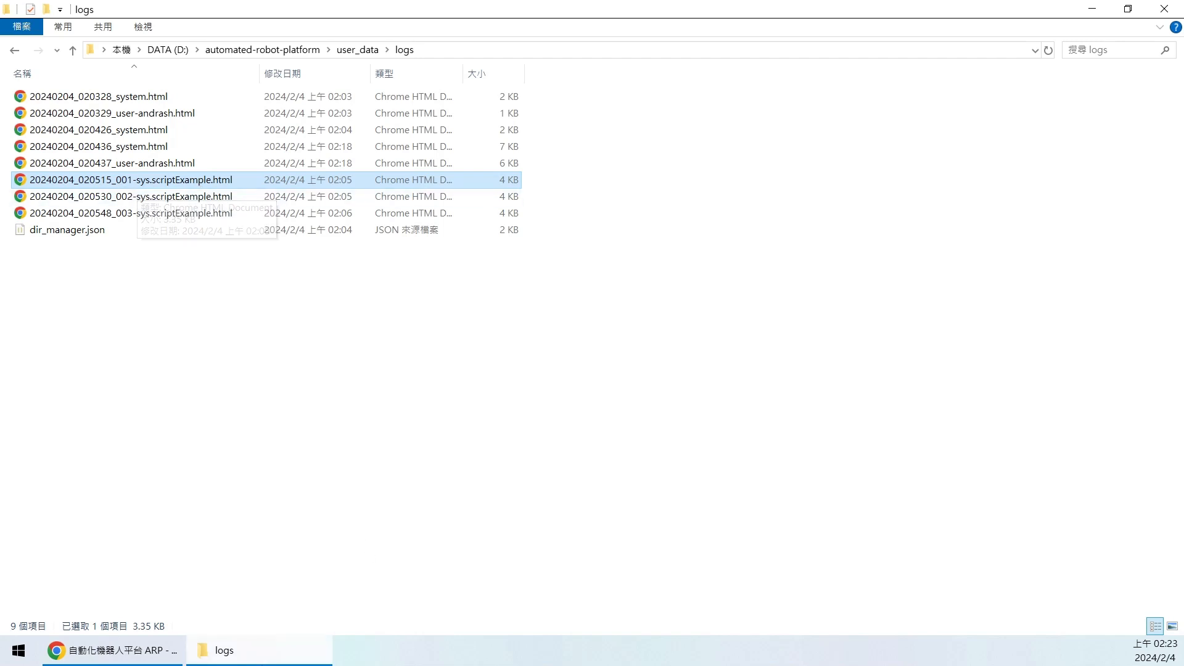
pyautogui.click(111, 650)
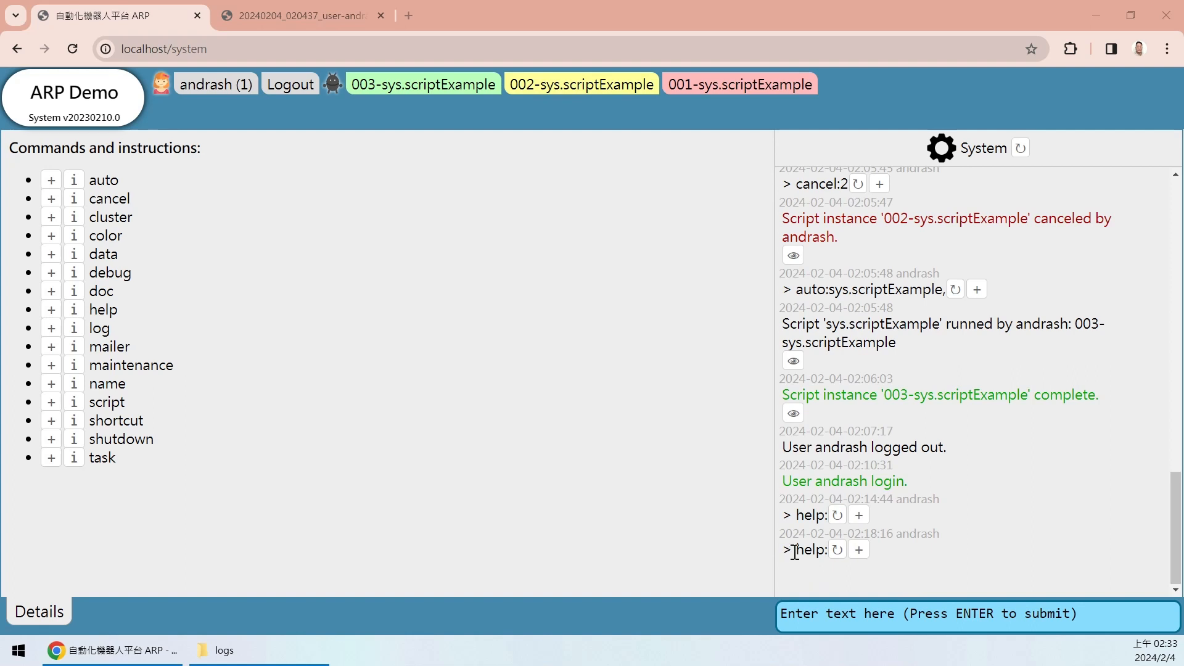
# - Rerun help and highlight the auto command in the listing
pyautogui.click(817, 612)
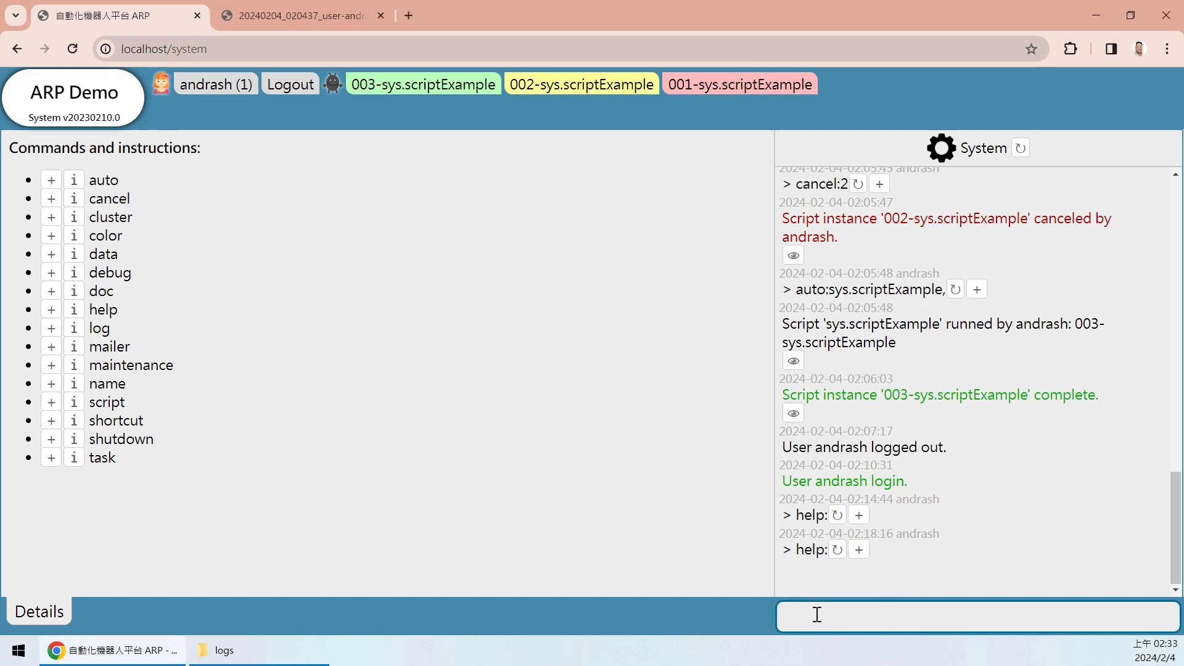
pyautogui.click(859, 549)
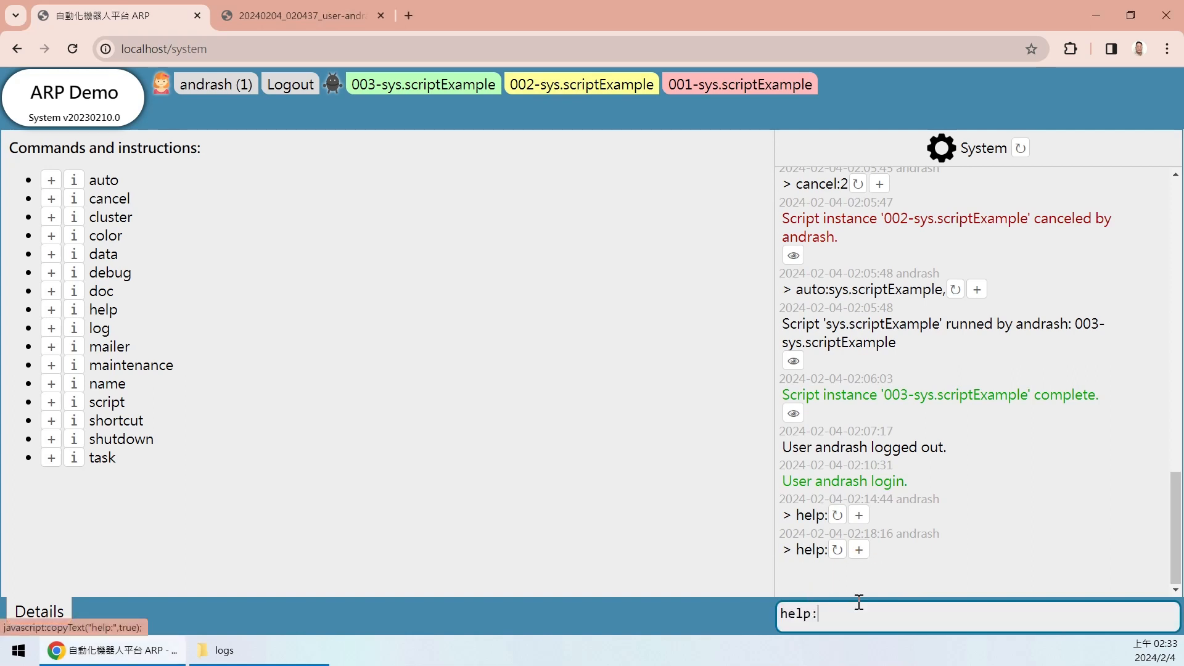
pyautogui.press('Return')
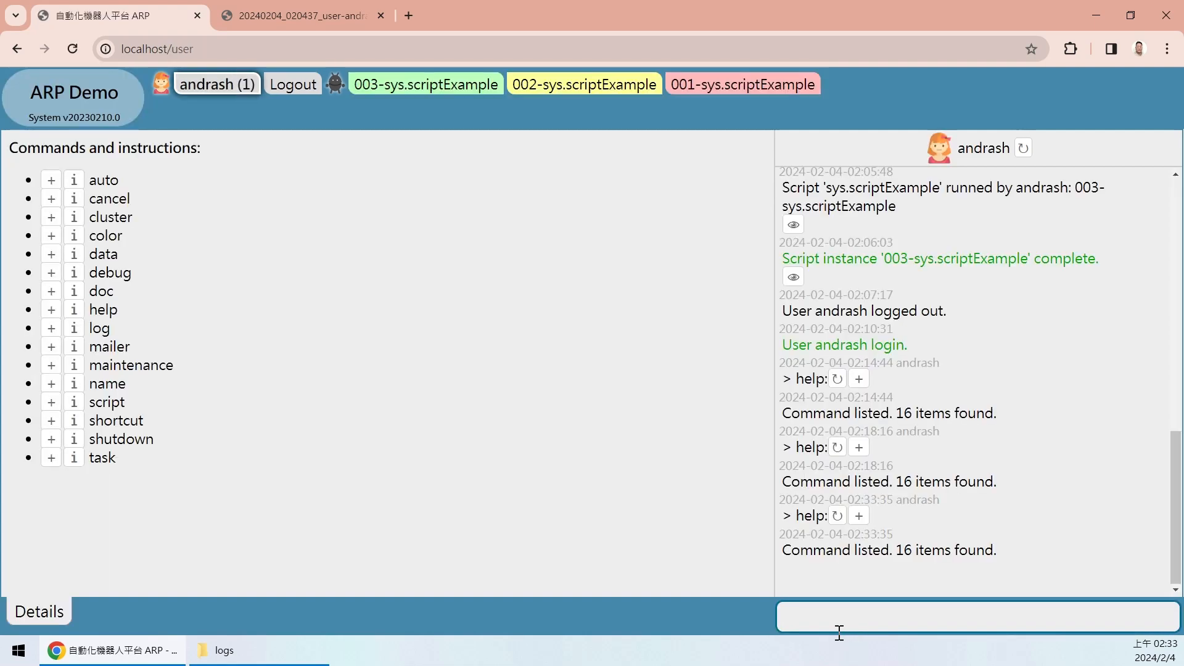
pyautogui.moveTo(87, 174); pyautogui.dragTo(178, 451)
pyautogui.click(208, 490)
pyautogui.moveTo(88, 180); pyautogui.dragTo(128, 180)
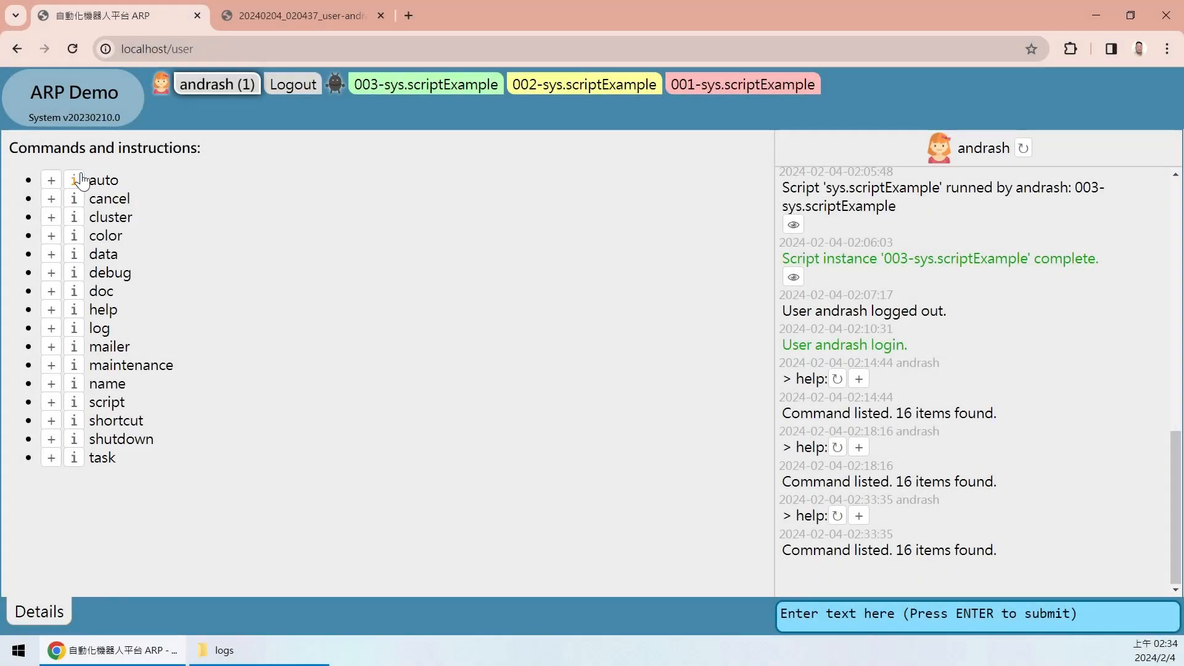
# - Submit auto:sys.scriptExample, pasting the script name copied from the log
pyautogui.click(51, 180)
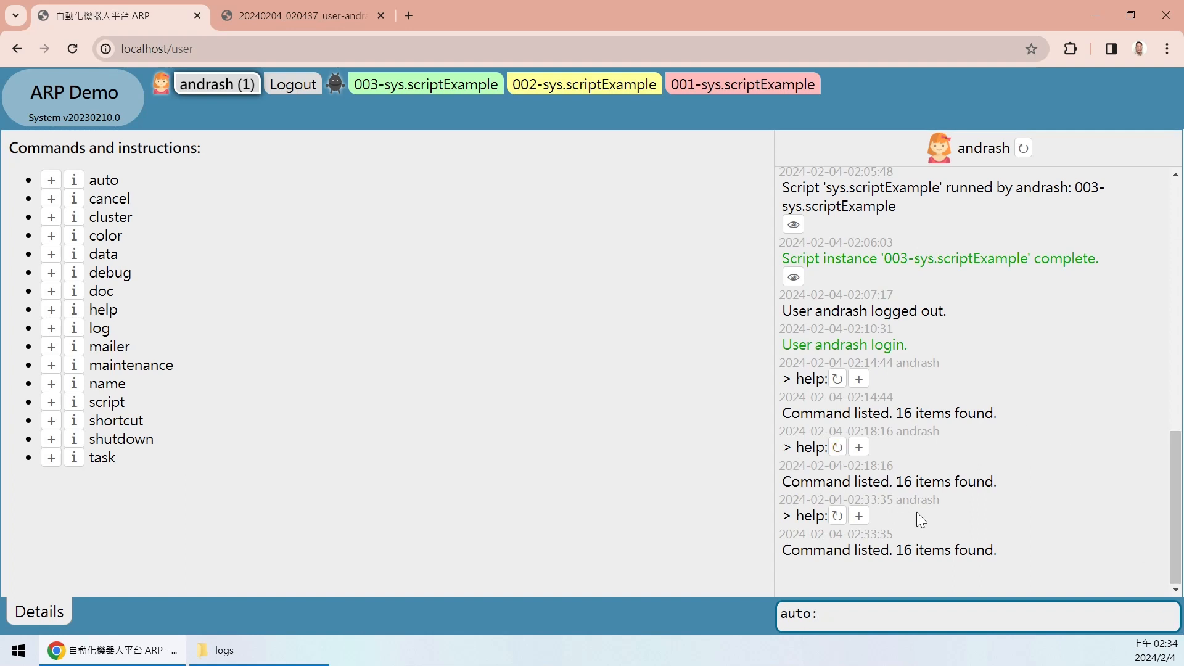
pyautogui.moveTo(825, 191); pyautogui.dragTo(941, 191)
pyautogui.hotkey('ctrl', 'c')
pyautogui.click(840, 619)
pyautogui.hotkey('ctrl', 'v')
pyautogui.moveTo(824, 618); pyautogui.dragTo(989, 605)
pyautogui.click(1006, 617)
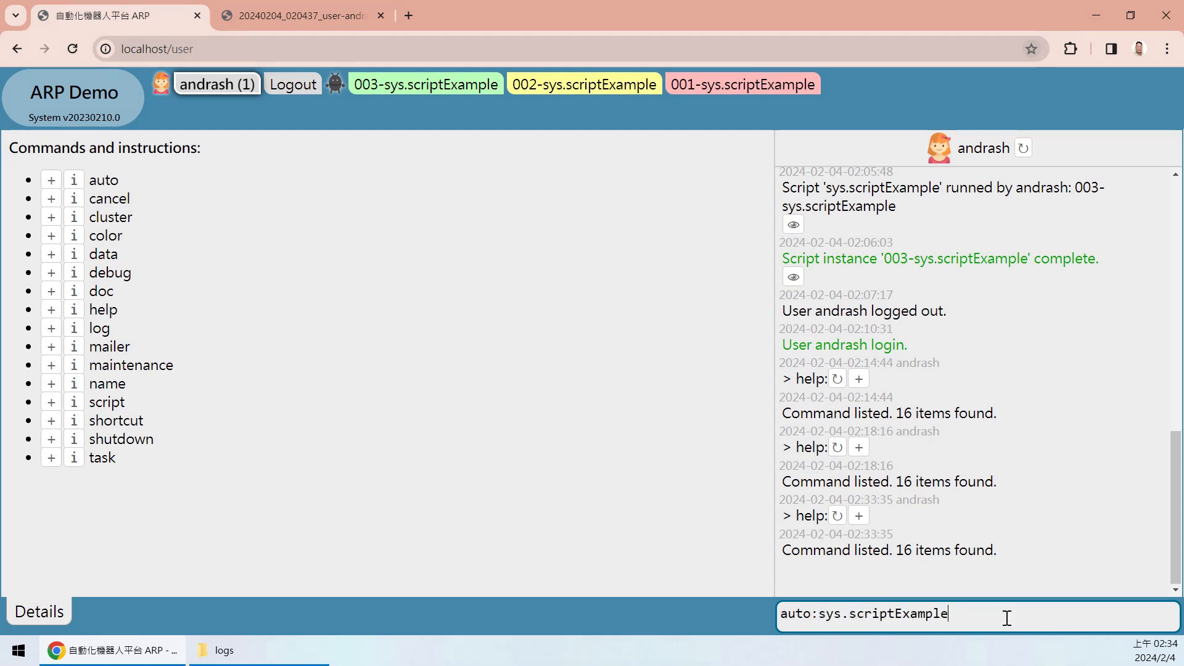
pyautogui.press('Return')
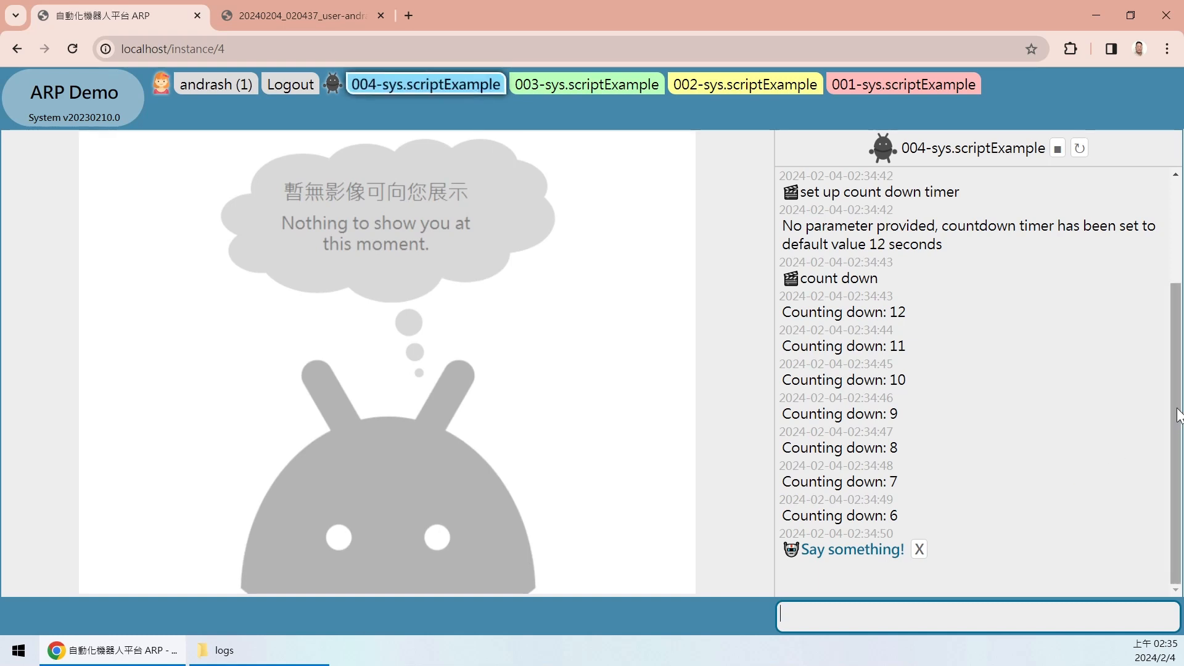
# - Review the say hello, count-down timer setup and 'Counting down: 12' log lines, then focus the reply box
pyautogui.moveTo(1178, 415); pyautogui.dragTo(1162, 288)
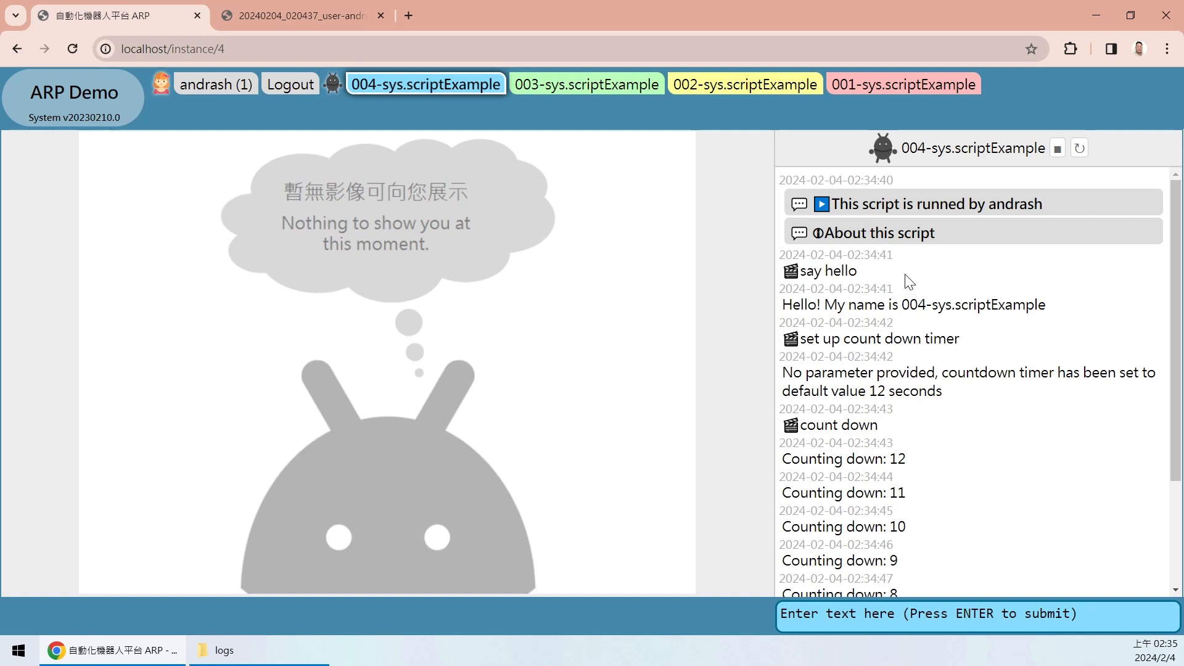
pyautogui.moveTo(796, 272); pyautogui.dragTo(918, 277)
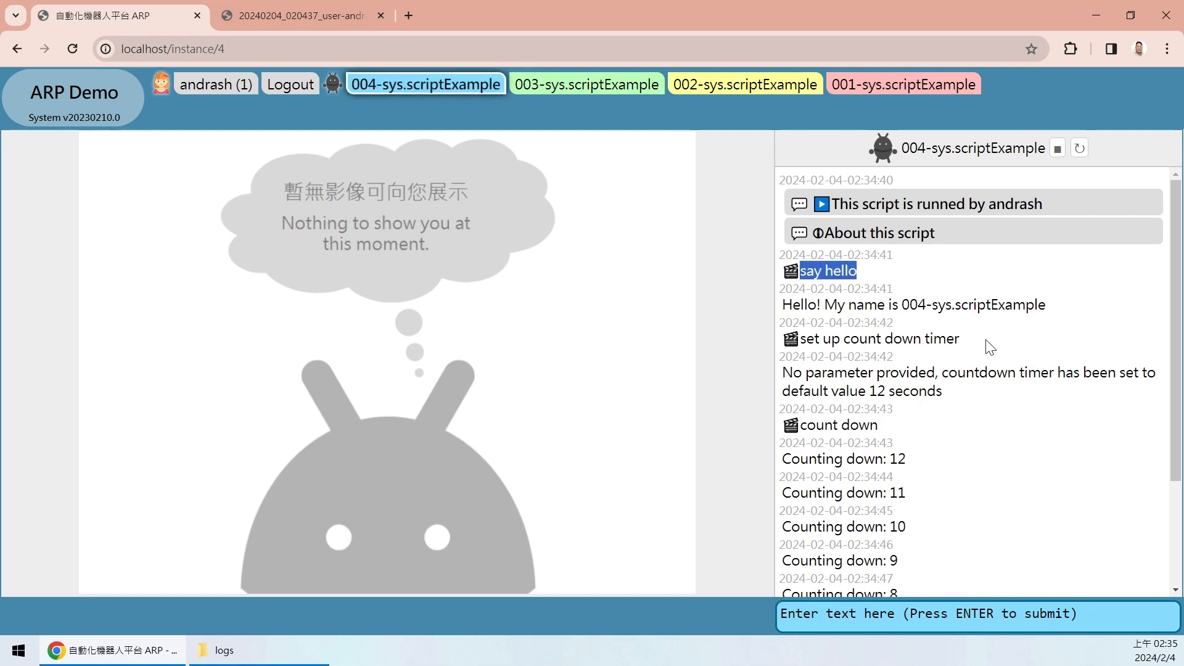
pyautogui.moveTo(779, 343); pyautogui.dragTo(1005, 336)
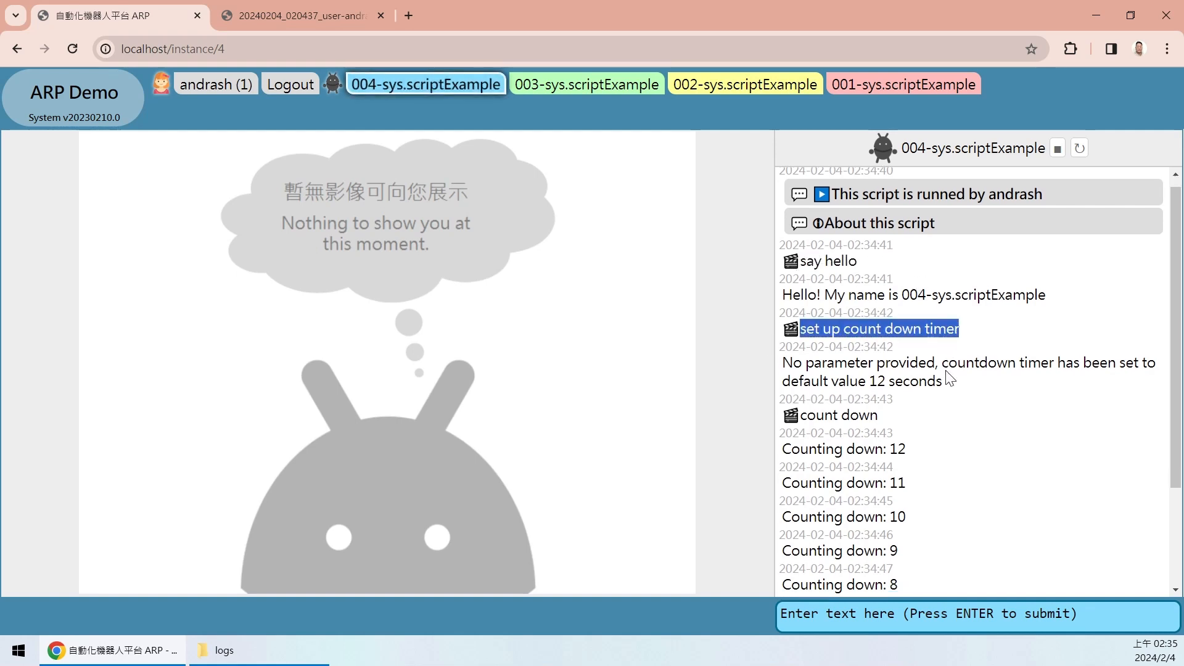
pyautogui.moveTo(800, 279); pyautogui.dragTo(877, 279)
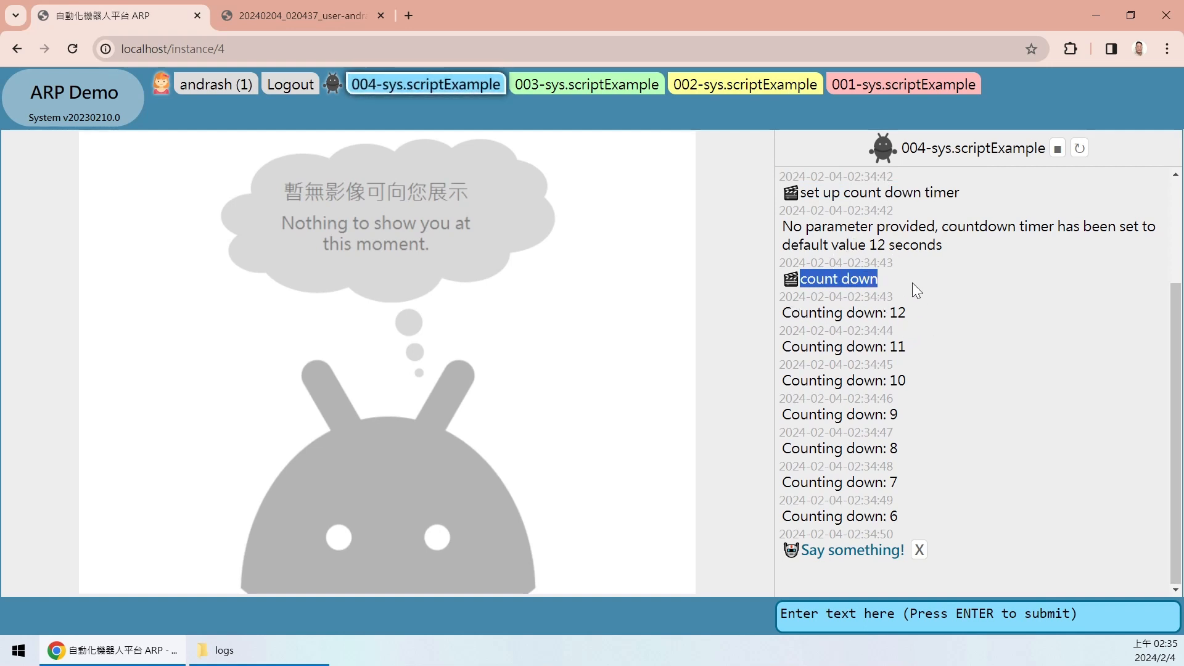
pyautogui.click(878, 245)
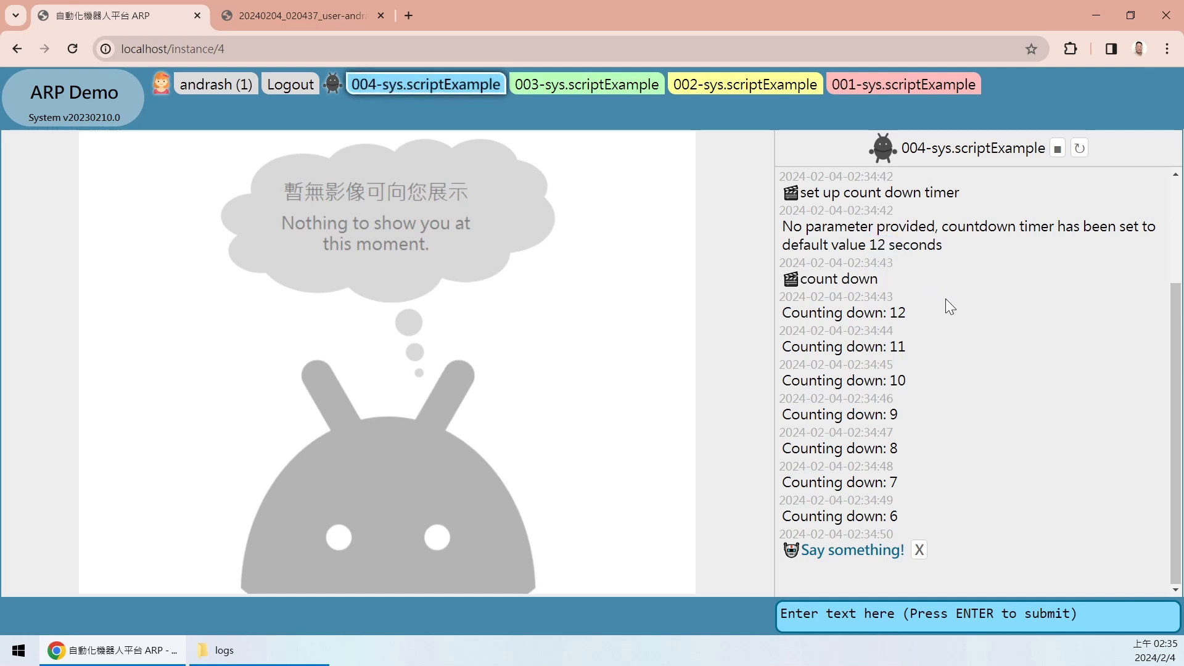
pyautogui.moveTo(826, 318); pyautogui.dragTo(928, 318)
pyautogui.click(968, 333)
pyautogui.click(852, 616)
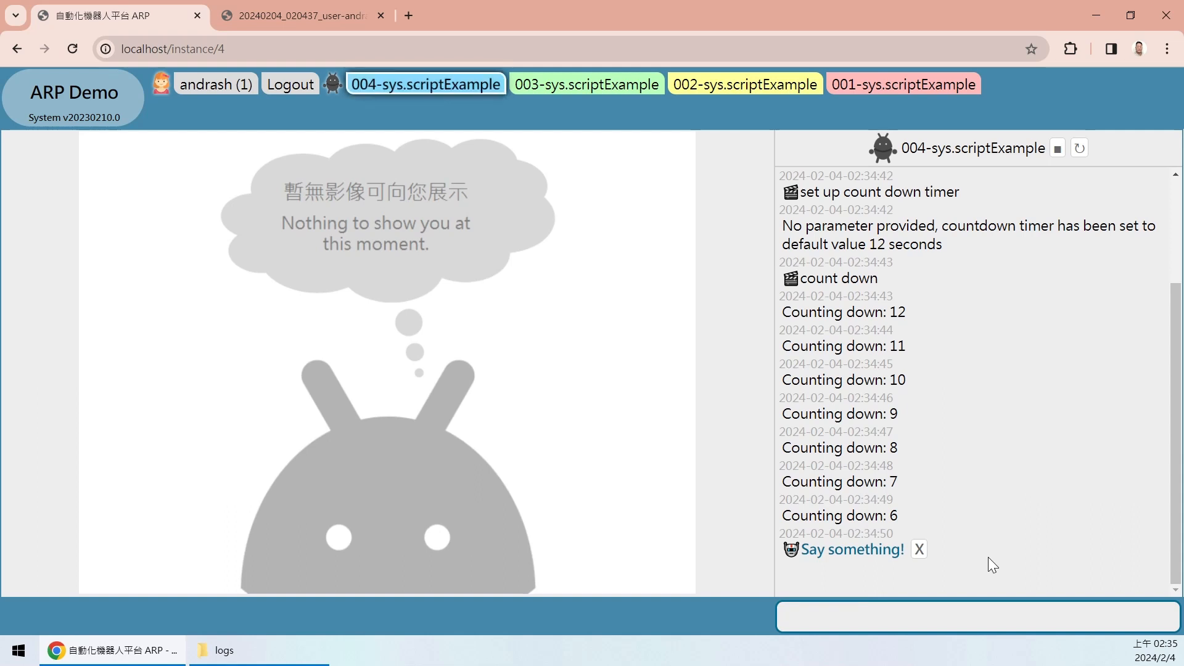
# - Reply 'hi' to the Say something! prompt and check 'Input received: hi' as the countdown finishes
pyautogui.write('hi')
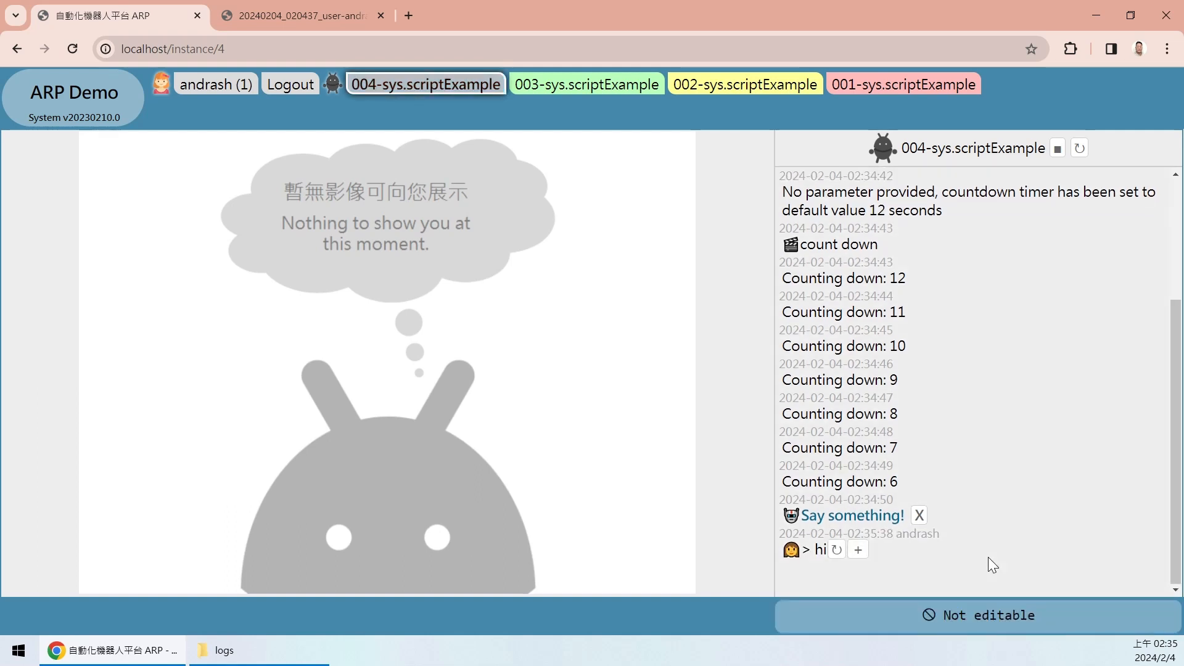
pyautogui.moveTo(798, 508); pyautogui.dragTo(887, 449)
pyautogui.click(883, 446)
pyautogui.moveTo(799, 442); pyautogui.dragTo(920, 384)
pyautogui.click(901, 379)
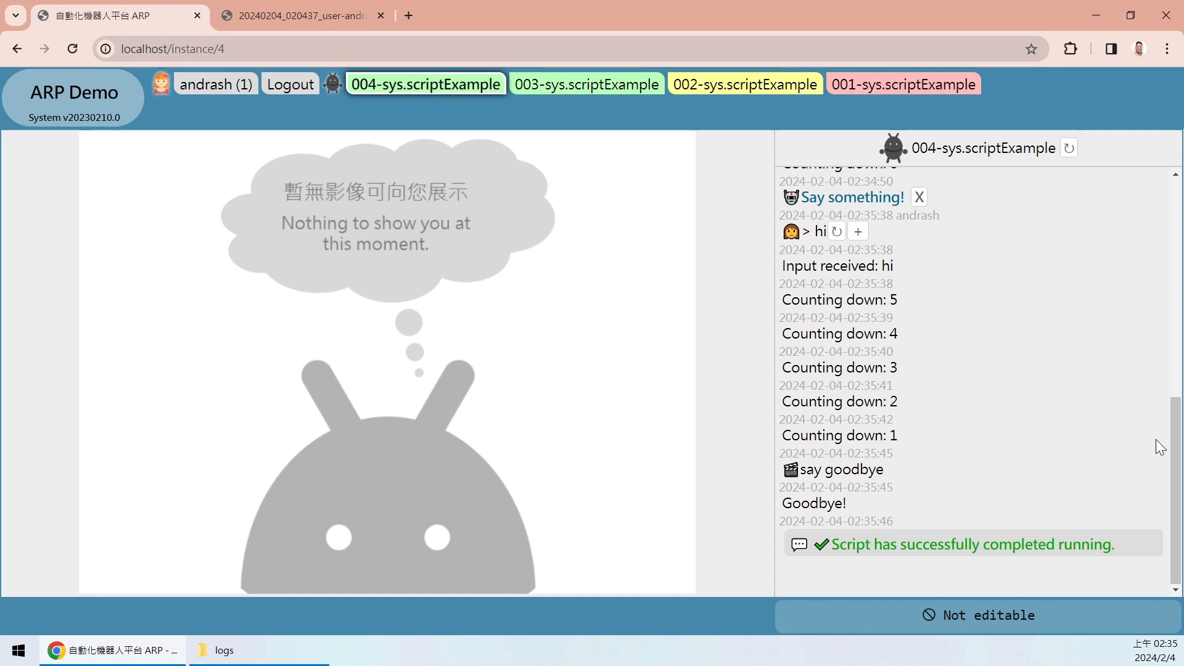
pyautogui.scroll(5, 1166, 317)
pyautogui.scroll(-5, 1147, 401)
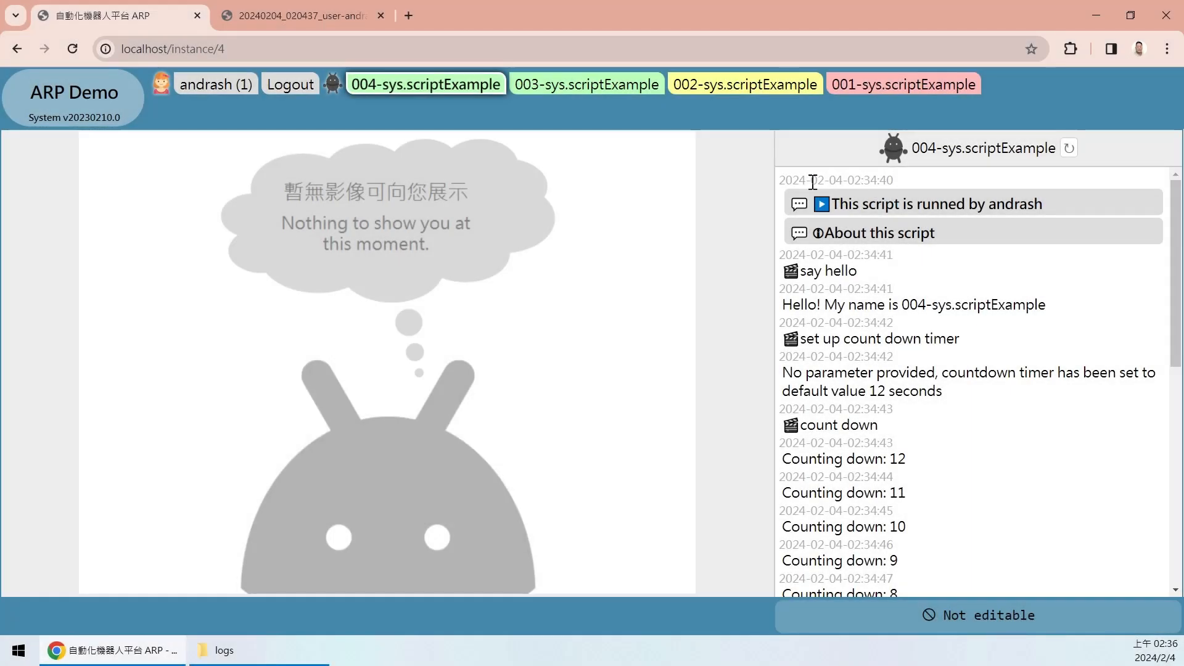
pyautogui.moveTo(794, 180); pyautogui.dragTo(915, 179)
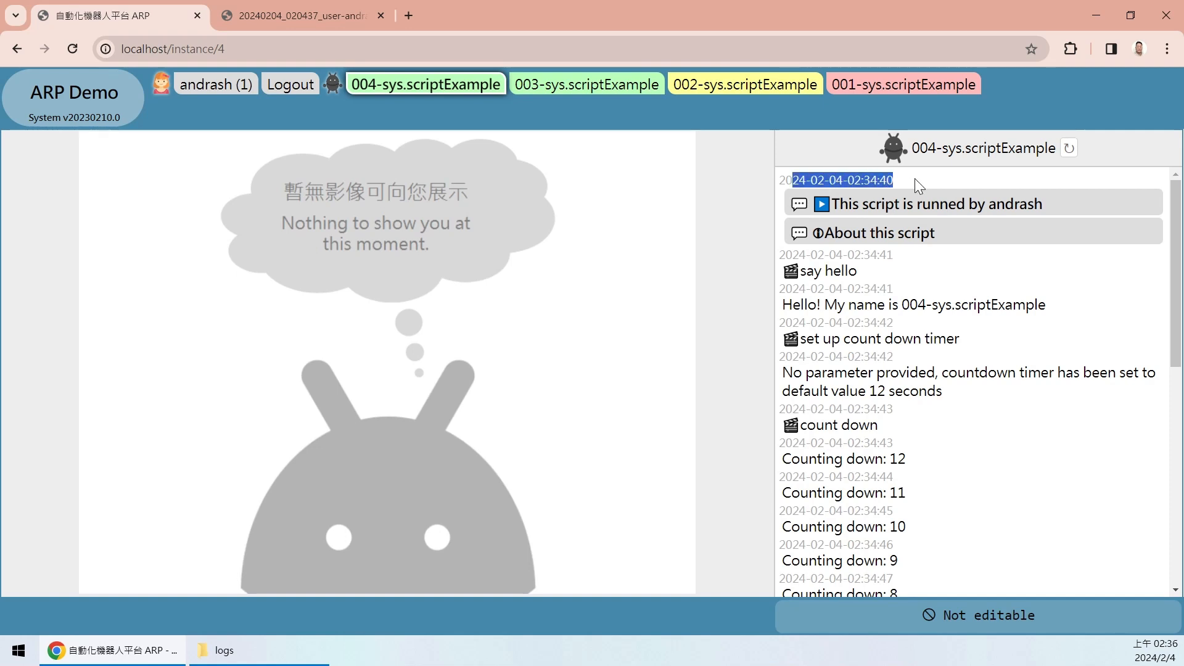
pyautogui.click(1019, 211)
pyautogui.moveTo(840, 204); pyautogui.dragTo(1068, 213)
pyautogui.click(1067, 198)
pyautogui.moveTo(792, 229); pyautogui.dragTo(882, 231)
pyautogui.click(858, 229)
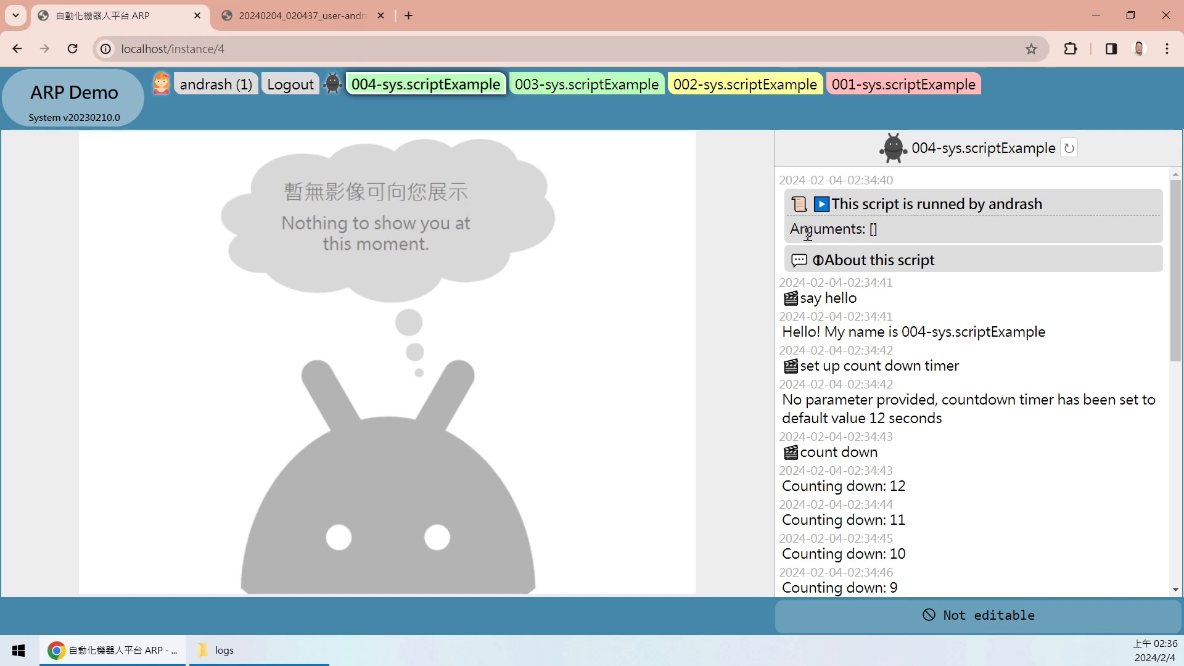
pyautogui.moveTo(881, 230); pyautogui.dragTo(811, 231)
pyautogui.click(933, 237)
pyautogui.click(886, 260)
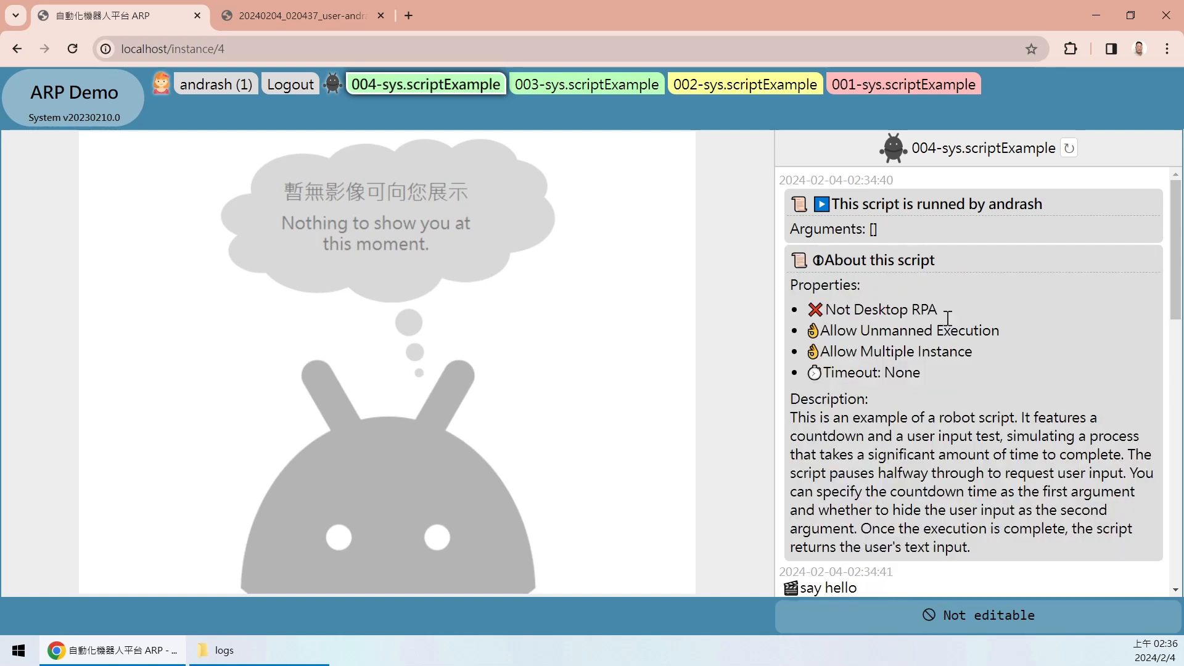
pyautogui.moveTo(1177, 258); pyautogui.dragTo(1178, 268)
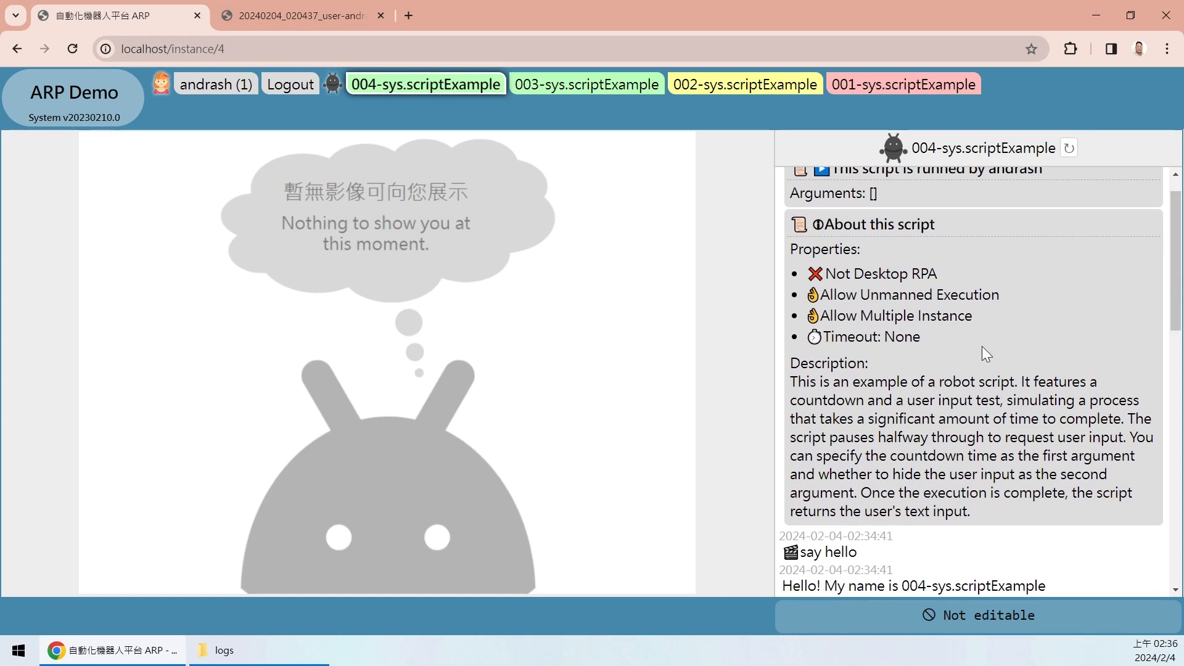
pyautogui.scroll(1, 921, 265)
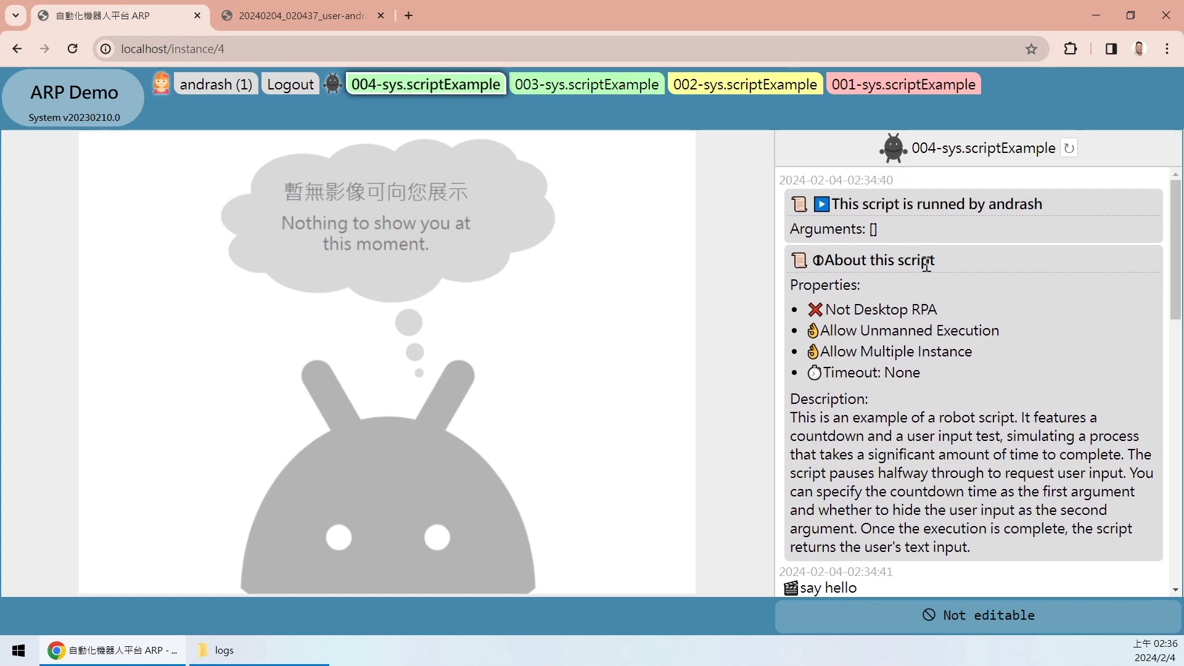
pyautogui.click(923, 261)
pyautogui.click(930, 204)
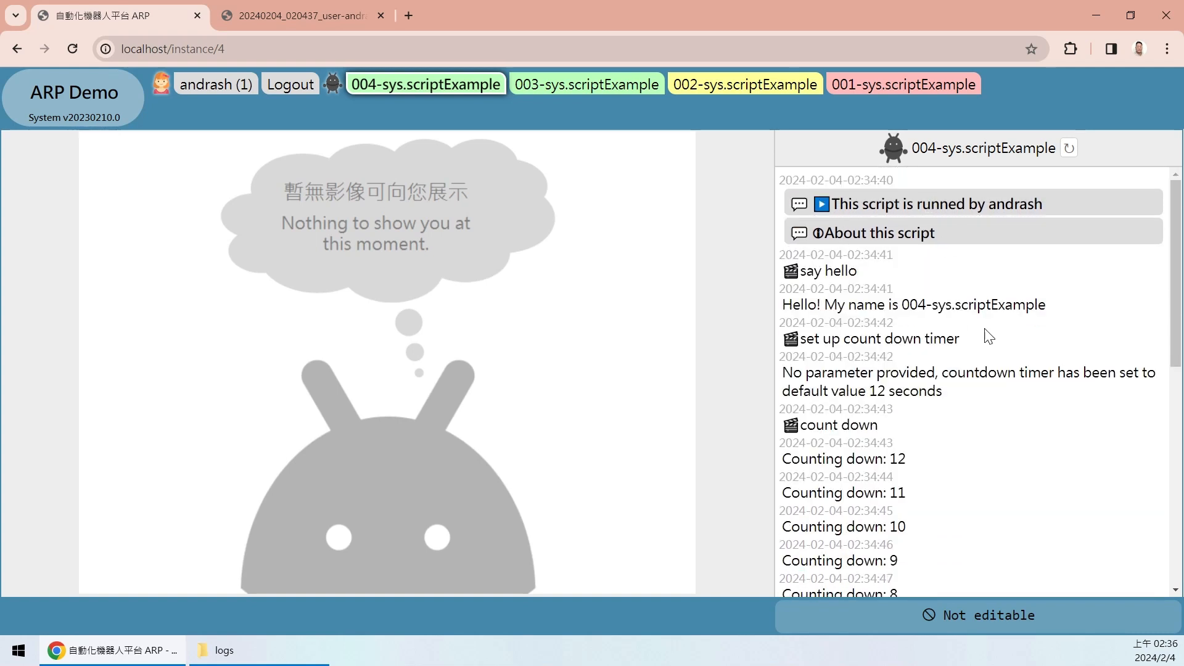
pyautogui.click(1173, 390)
pyautogui.moveTo(1170, 384); pyautogui.dragTo(1165, 181)
pyautogui.moveTo(1171, 256); pyautogui.dragTo(1156, 404)
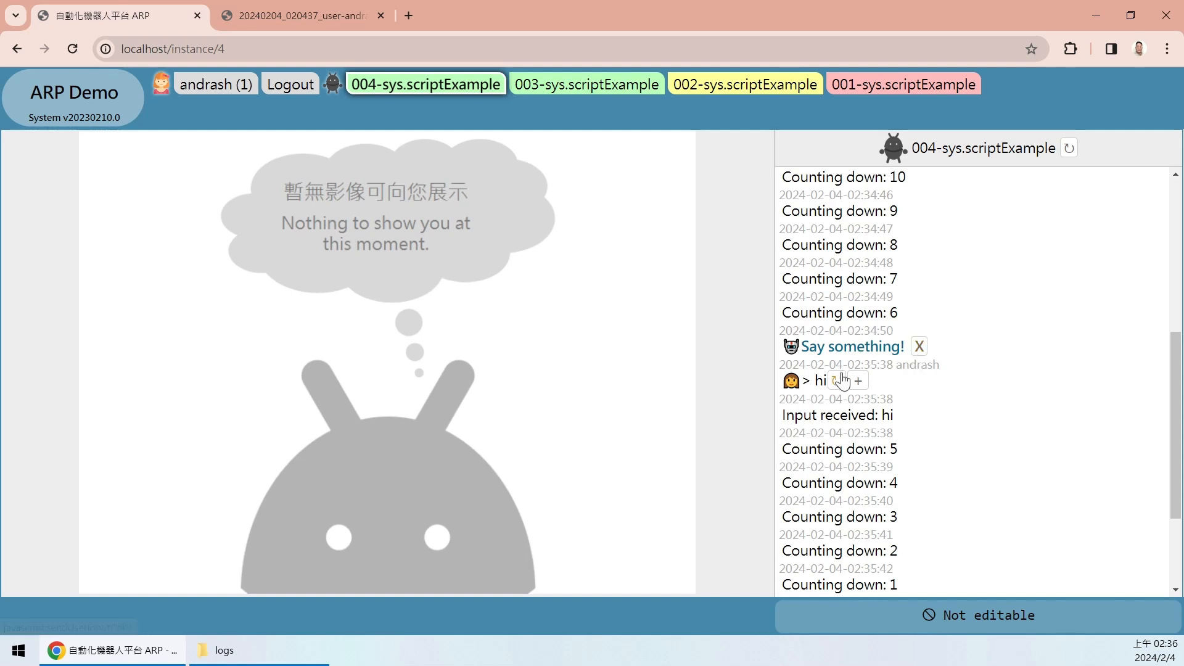
pyautogui.moveTo(813, 297); pyautogui.dragTo(906, 299)
pyautogui.click(952, 421)
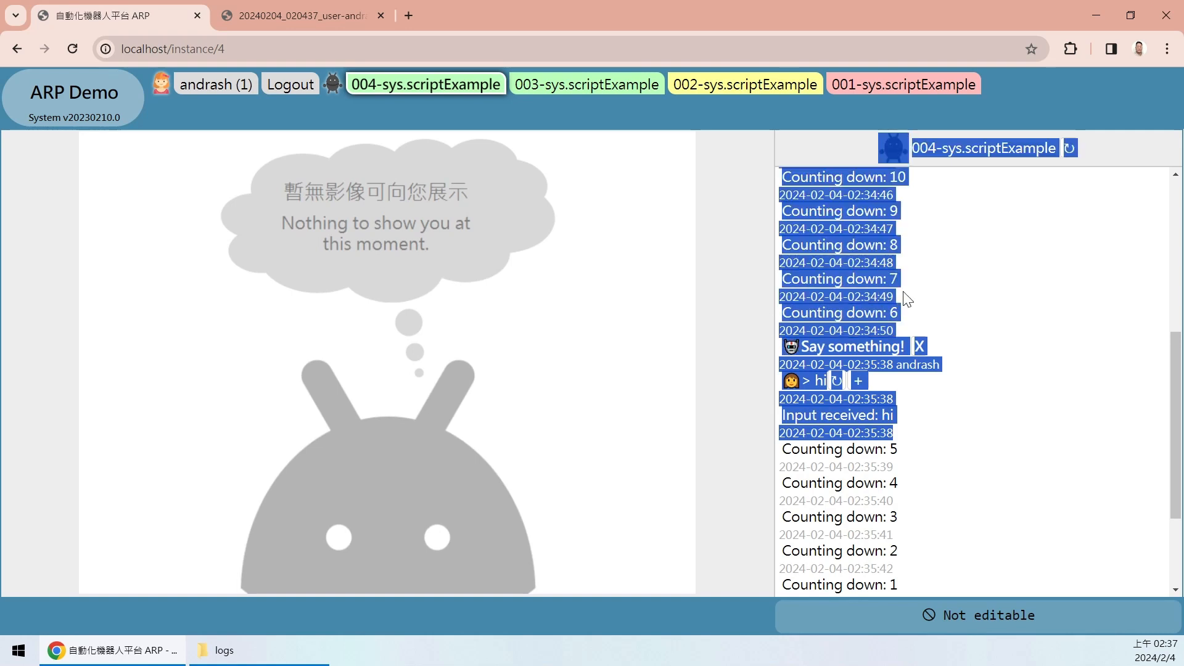
pyautogui.click(924, 296)
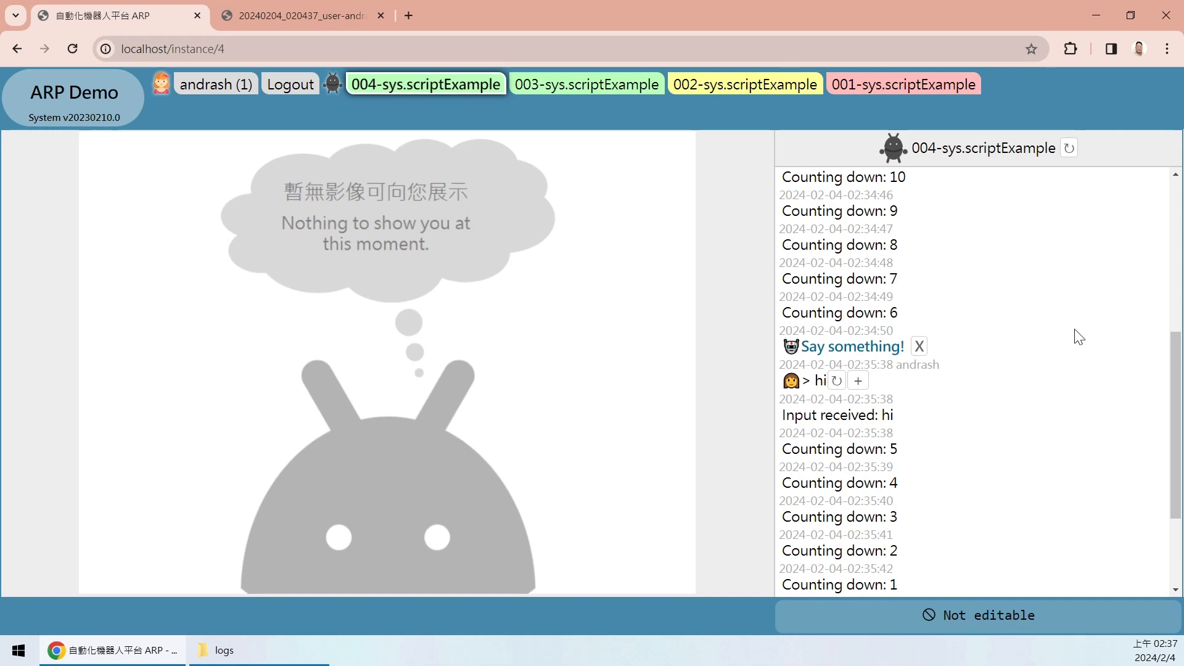
pyautogui.moveTo(1174, 367); pyautogui.dragTo(1170, 432)
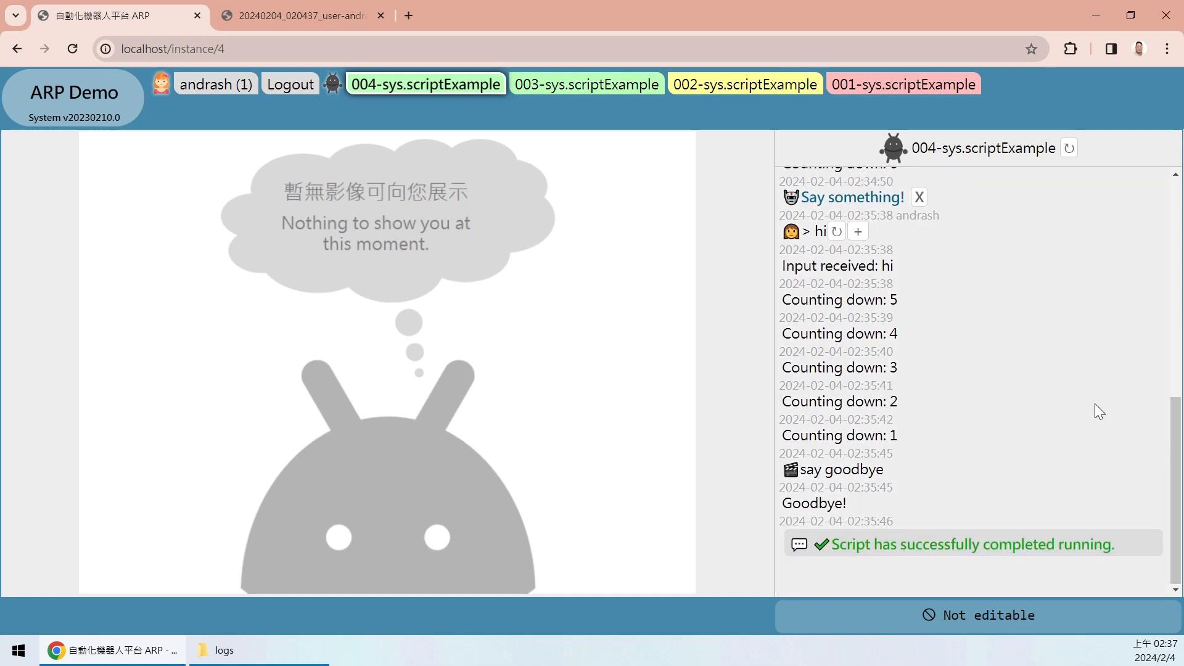
pyautogui.scroll(1, 959, 362)
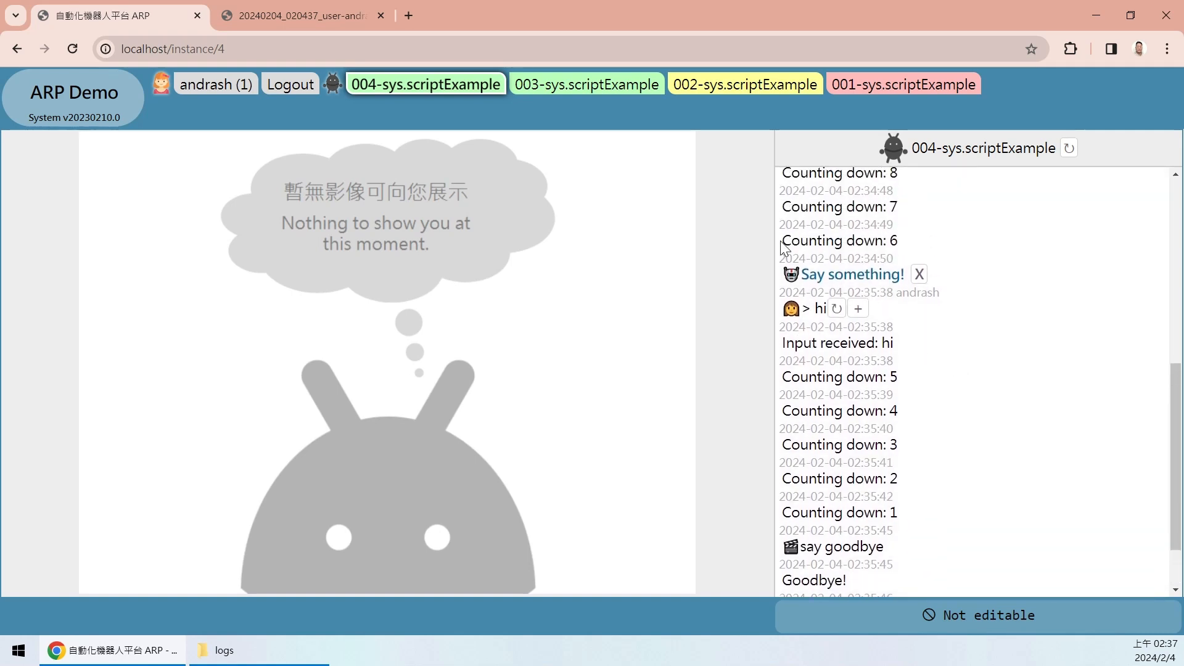
pyautogui.moveTo(787, 240); pyautogui.dragTo(989, 333)
pyautogui.click(989, 333)
pyautogui.scroll(-1, 1169, 472)
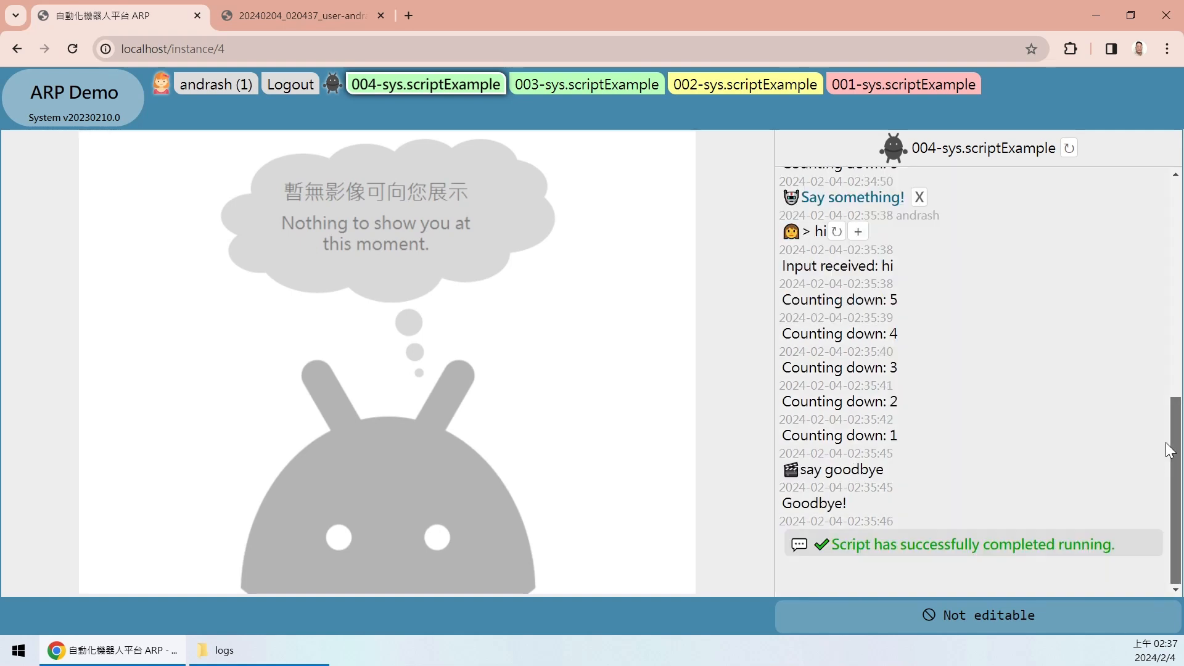
pyautogui.scroll(2, 1144, 372)
pyautogui.scroll(-2, 1130, 439)
pyautogui.scroll(3, 1113, 332)
pyautogui.scroll(-2, 1122, 404)
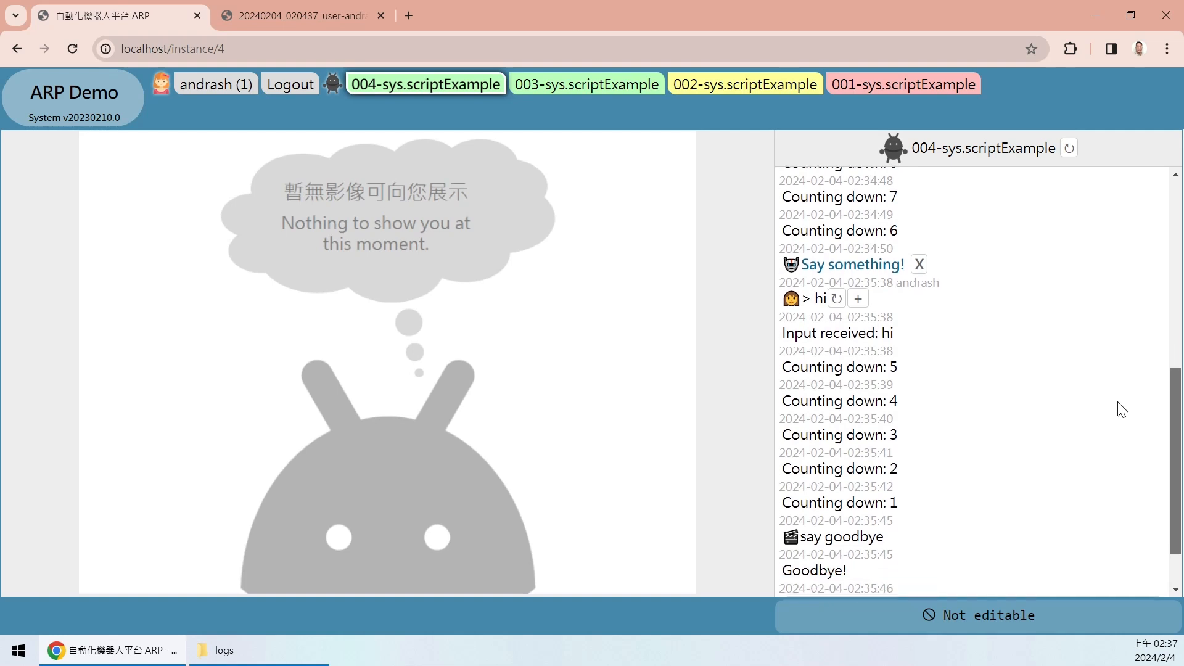
pyautogui.scroll(-1, 1117, 413)
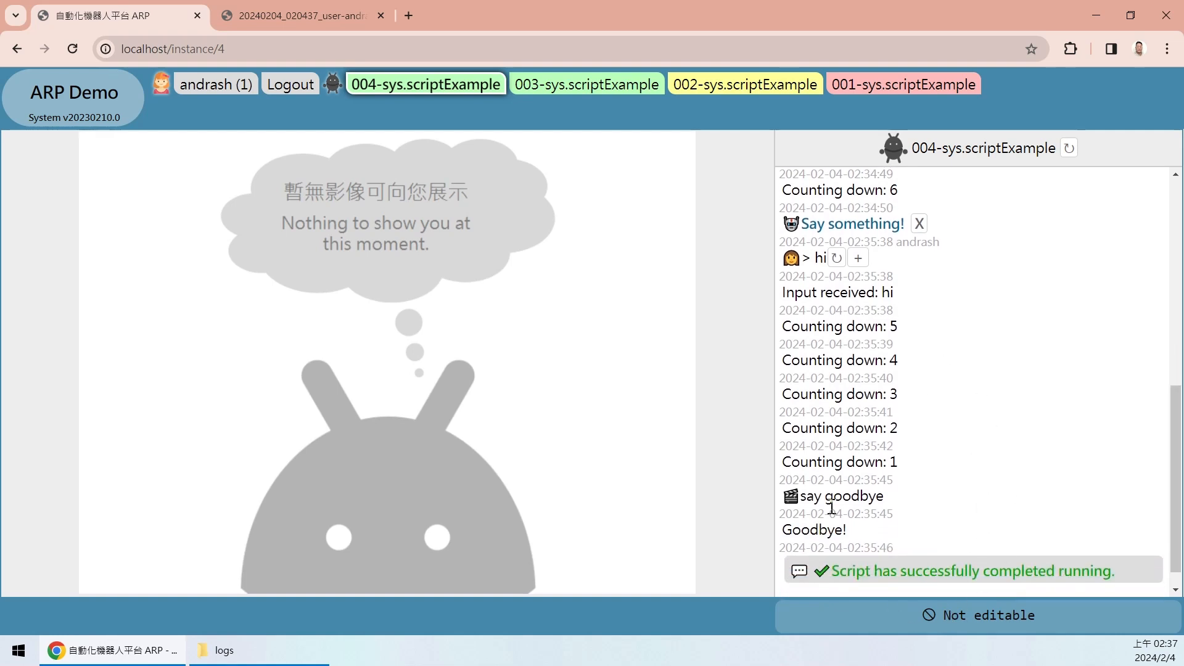
pyautogui.moveTo(802, 295); pyautogui.dragTo(927, 512)
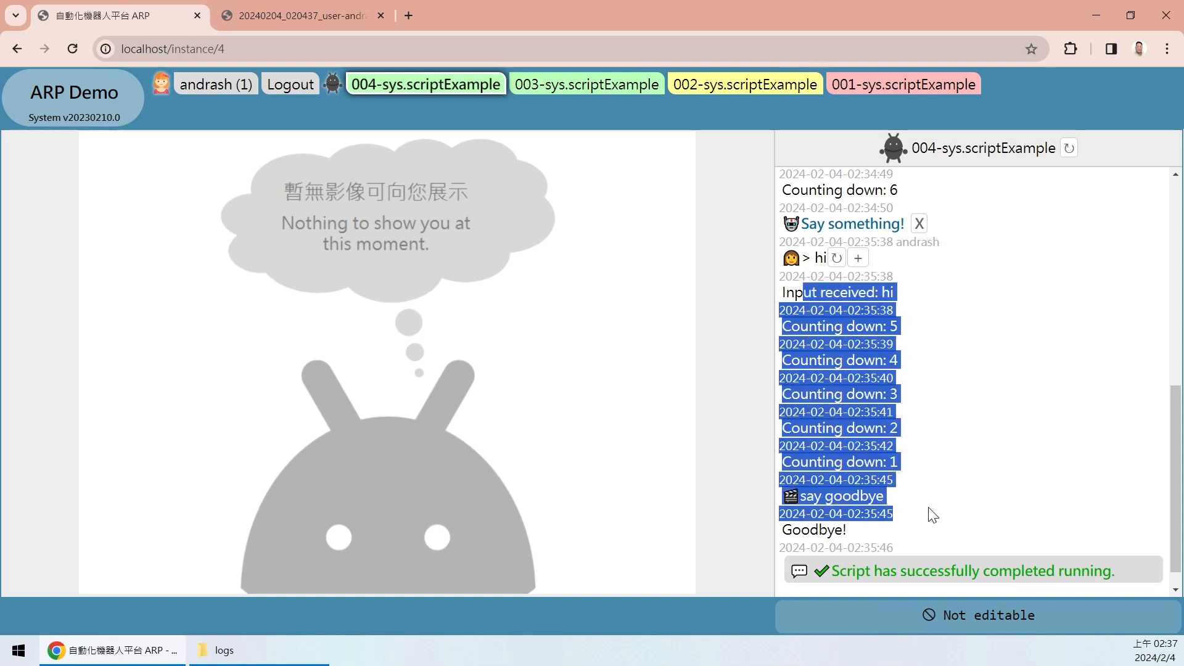
pyautogui.click(976, 522)
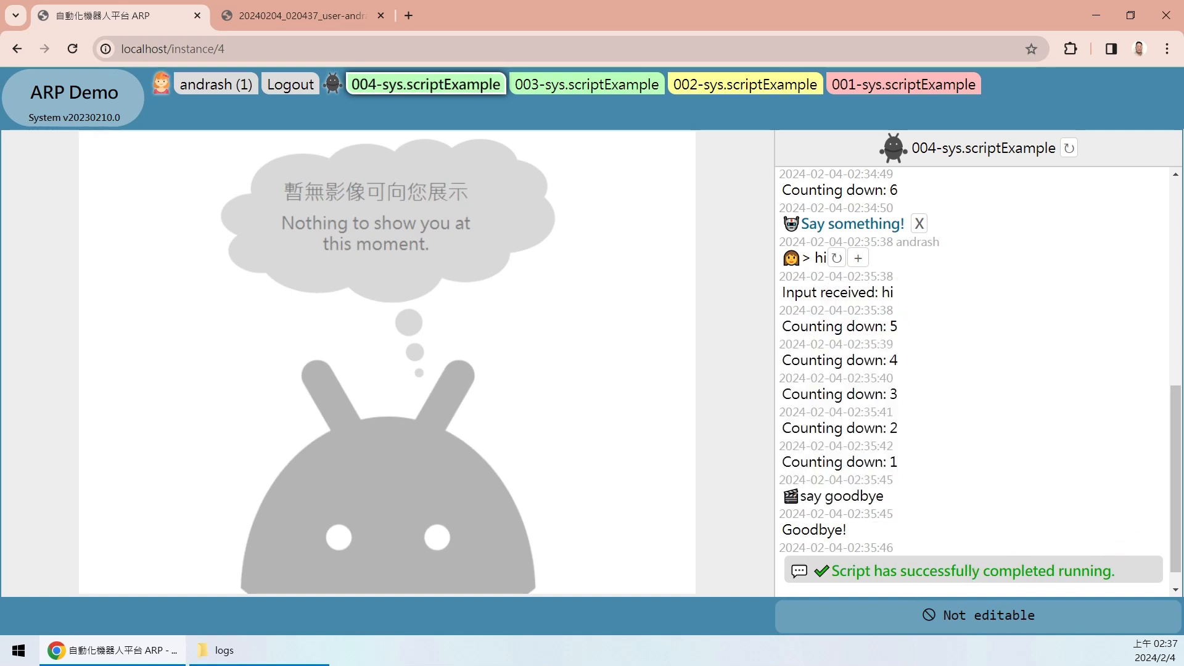
pyautogui.scroll(-1, 956, 579)
pyautogui.click(916, 540)
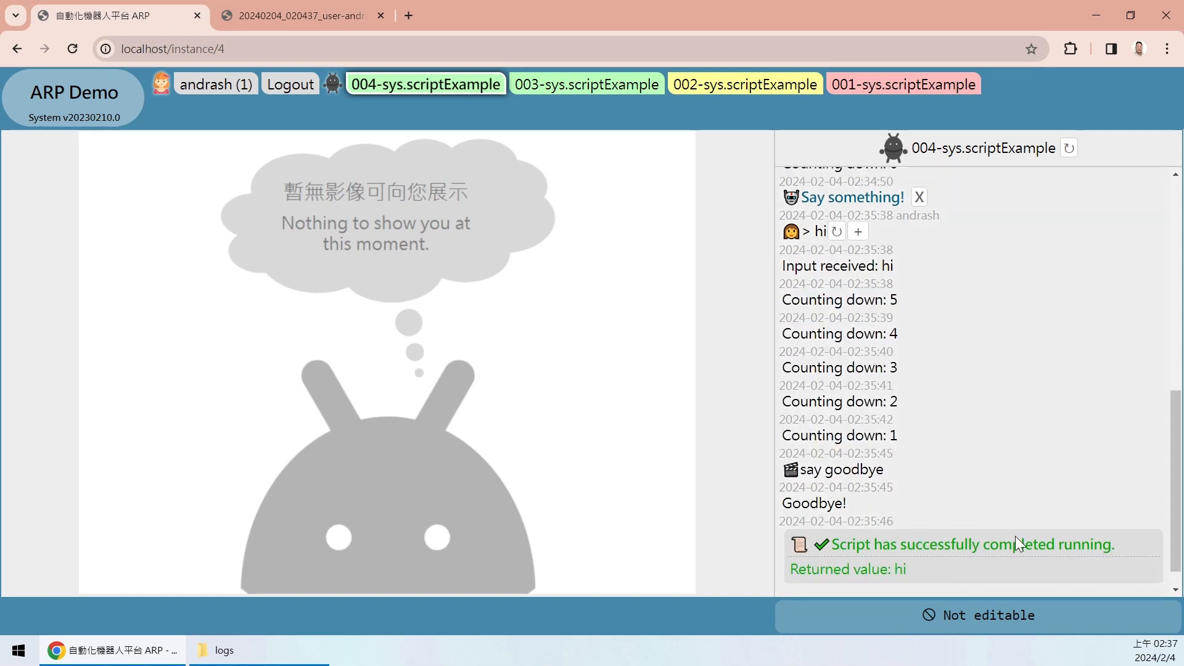
pyautogui.scroll(-1, 1043, 524)
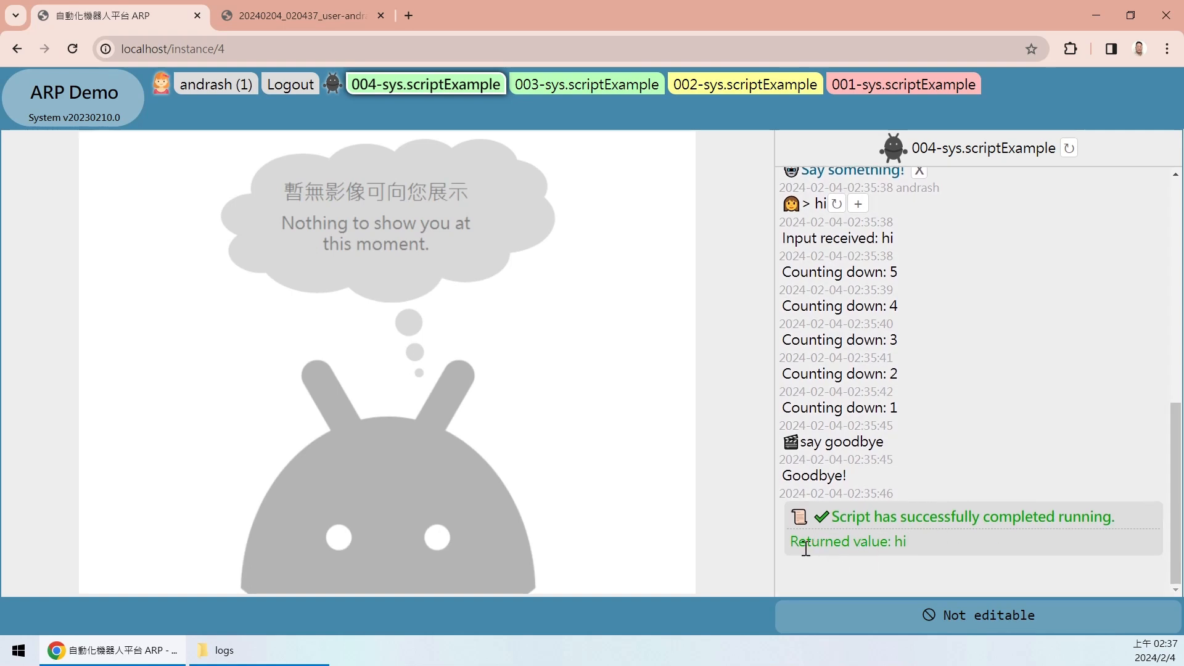
pyautogui.moveTo(790, 543); pyautogui.dragTo(928, 534)
pyautogui.click(897, 552)
pyautogui.doubleClick(900, 541)
pyautogui.scroll(10, 1141, 358)
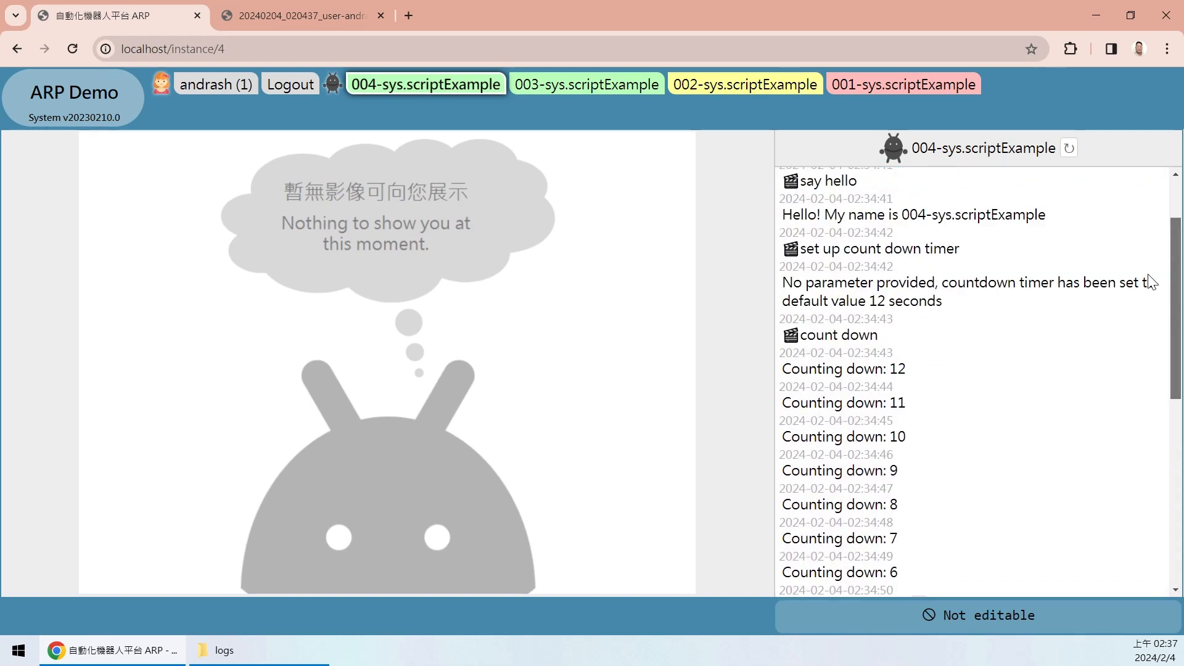
pyautogui.scroll(-10, 1128, 462)
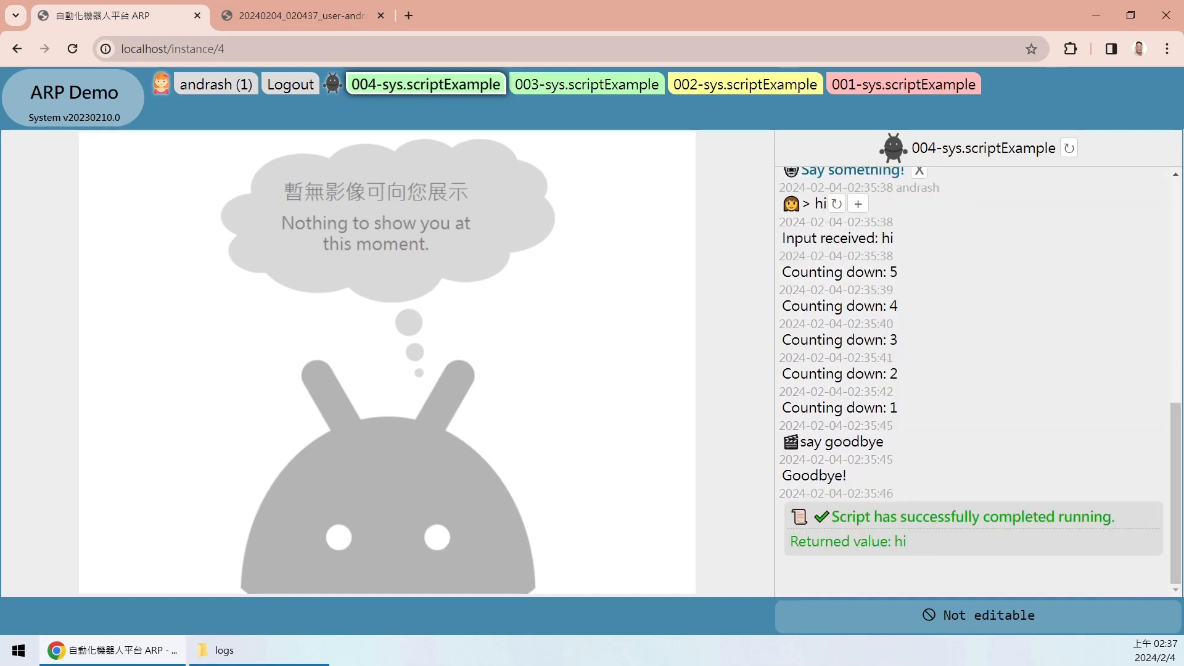
pyautogui.moveTo(1174, 442); pyautogui.dragTo(1175, 180)
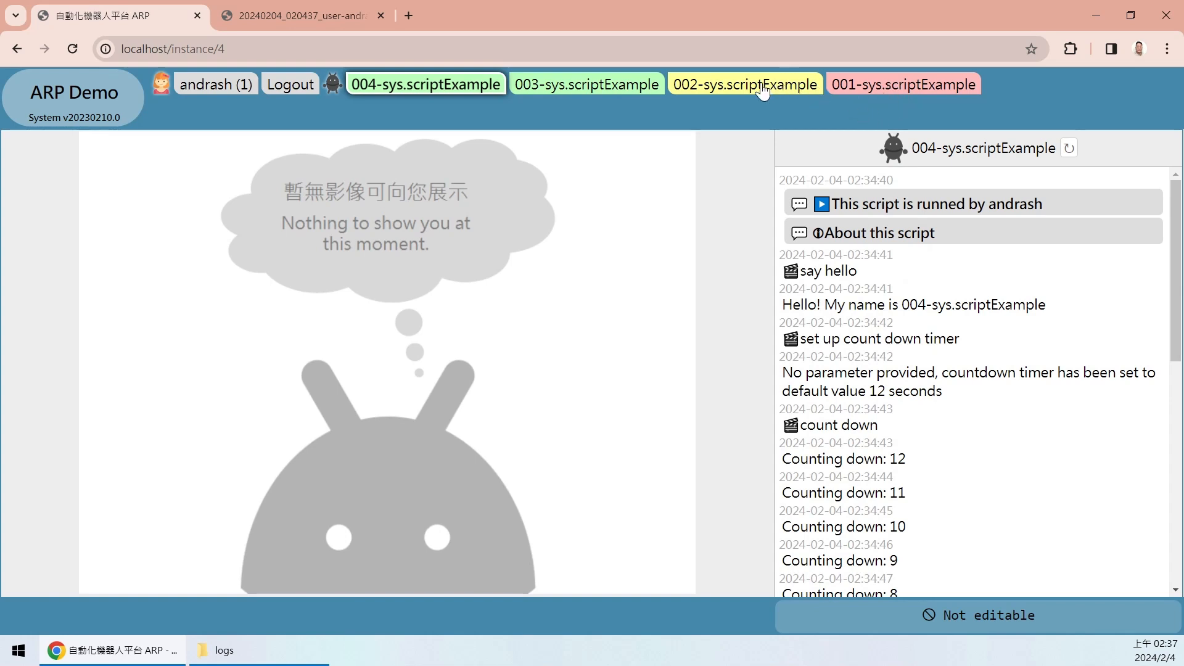
# - Browse the logs of instances 003, 002, 001 and 004, then return to the System page
pyautogui.click(628, 91)
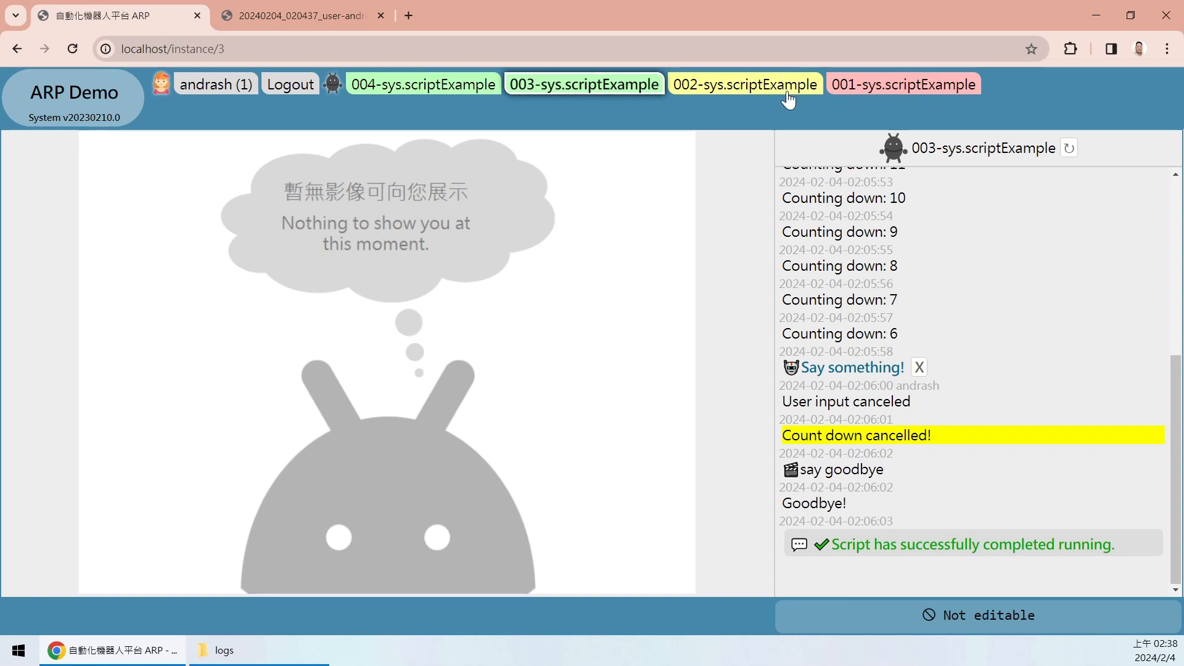
pyautogui.click(744, 89)
pyautogui.click(885, 84)
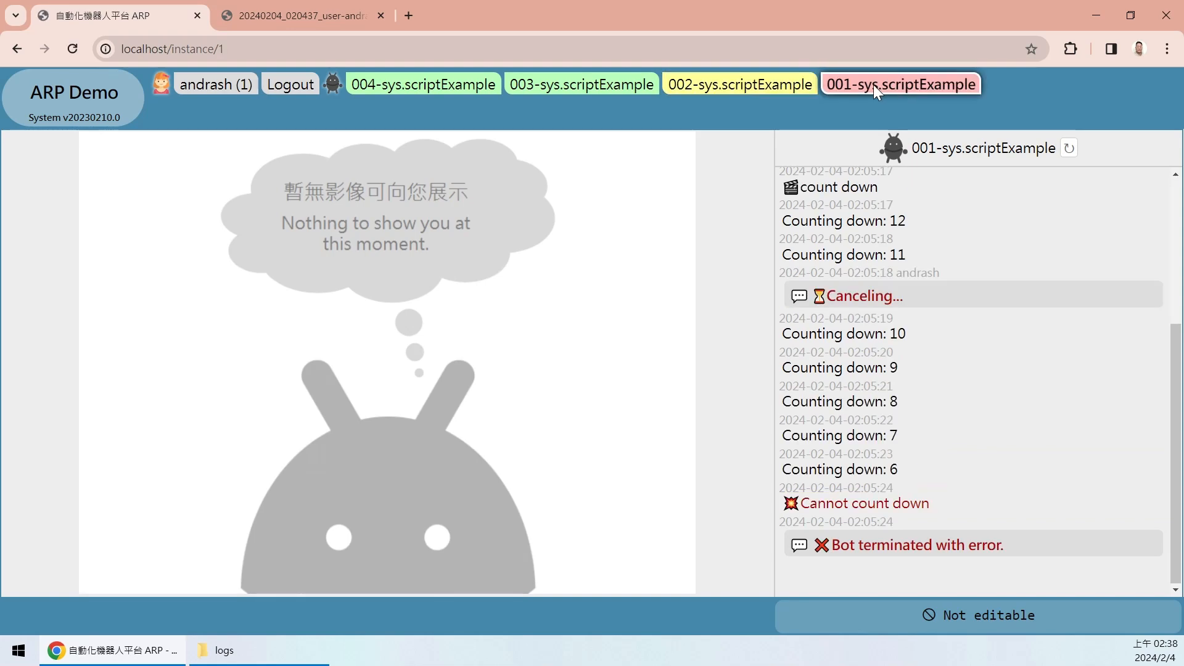
pyautogui.click(744, 90)
pyautogui.click(602, 92)
pyautogui.click(459, 91)
pyautogui.click(582, 91)
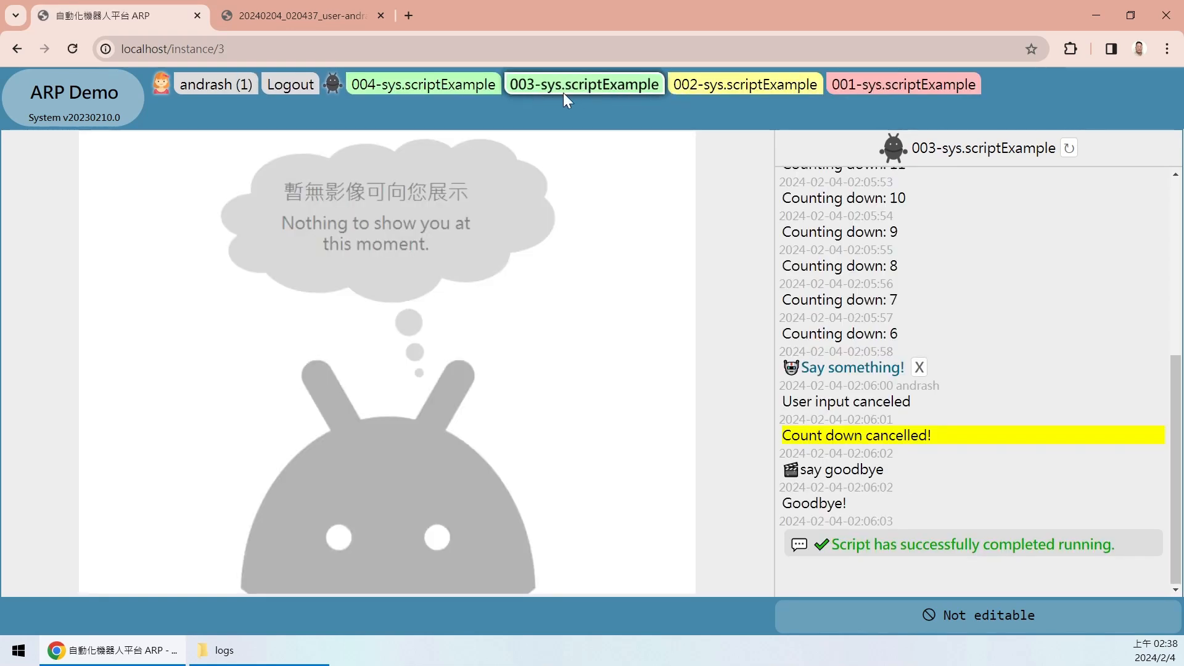
pyautogui.click(414, 92)
pyautogui.click(96, 114)
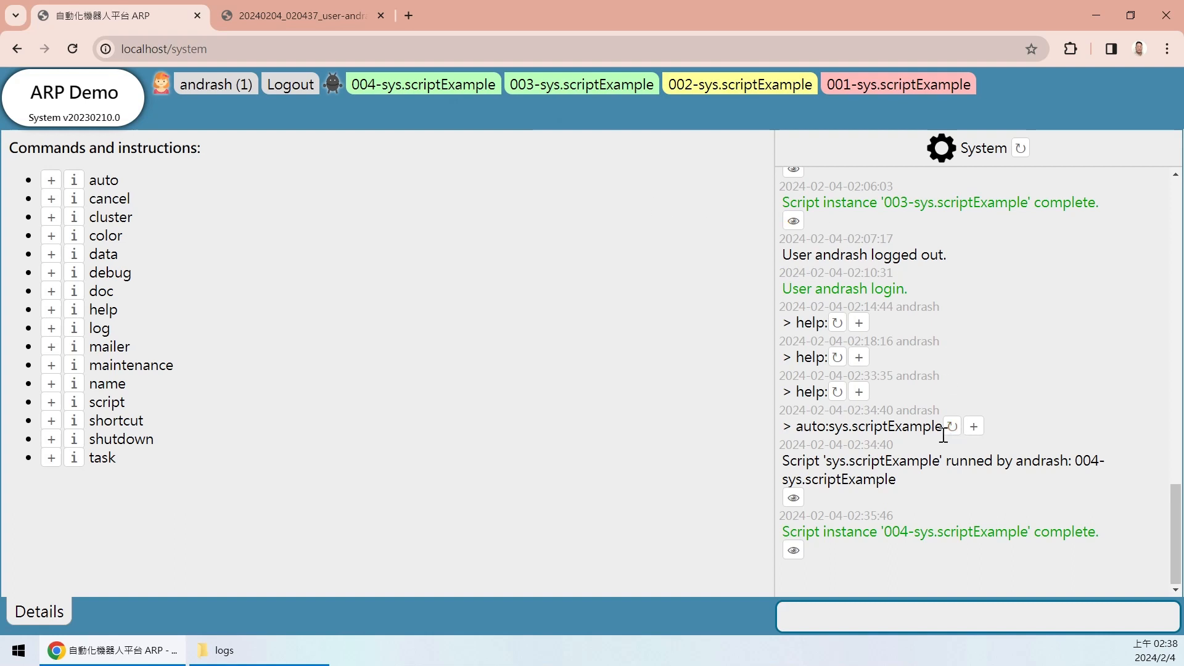
# - Reuse the earlier auto:sys.scriptExample command and append the arguments 10,true
pyautogui.click(973, 427)
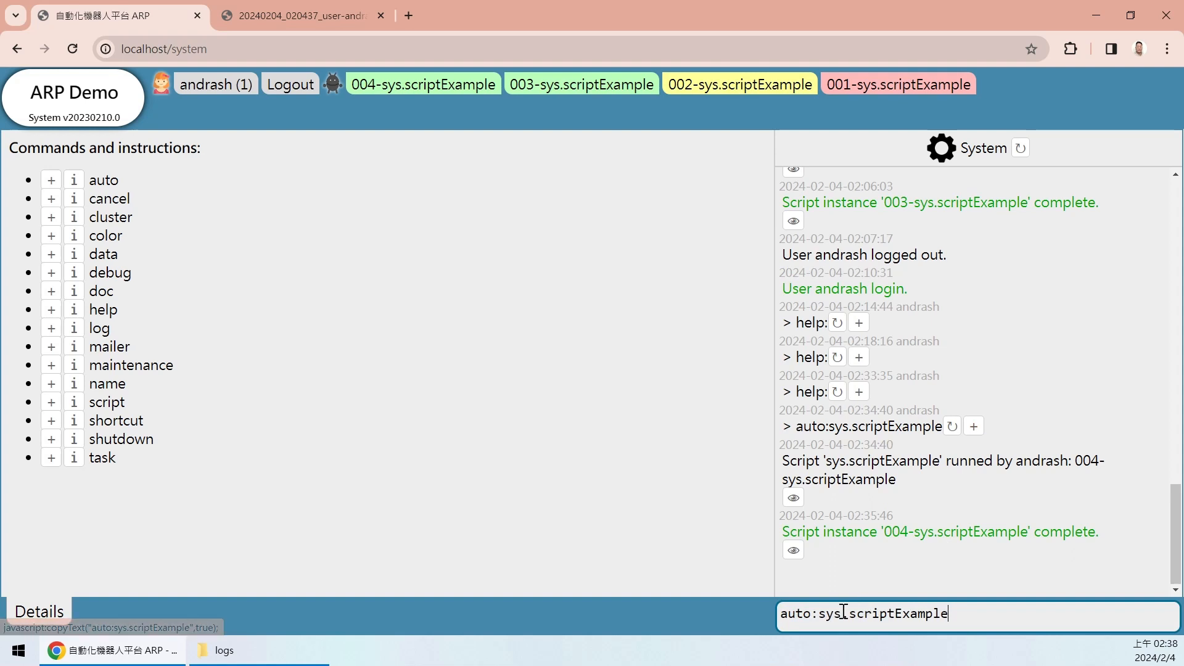
pyautogui.moveTo(781, 613); pyautogui.dragTo(960, 617)
pyautogui.click(987, 618)
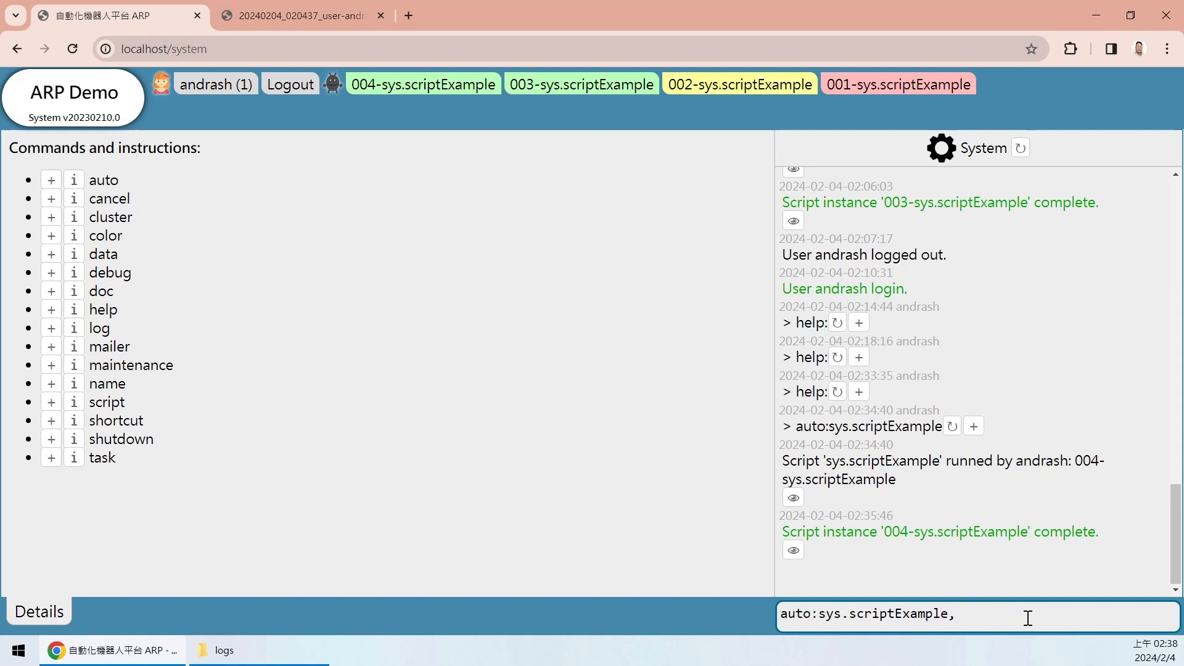
pyautogui.write('10')
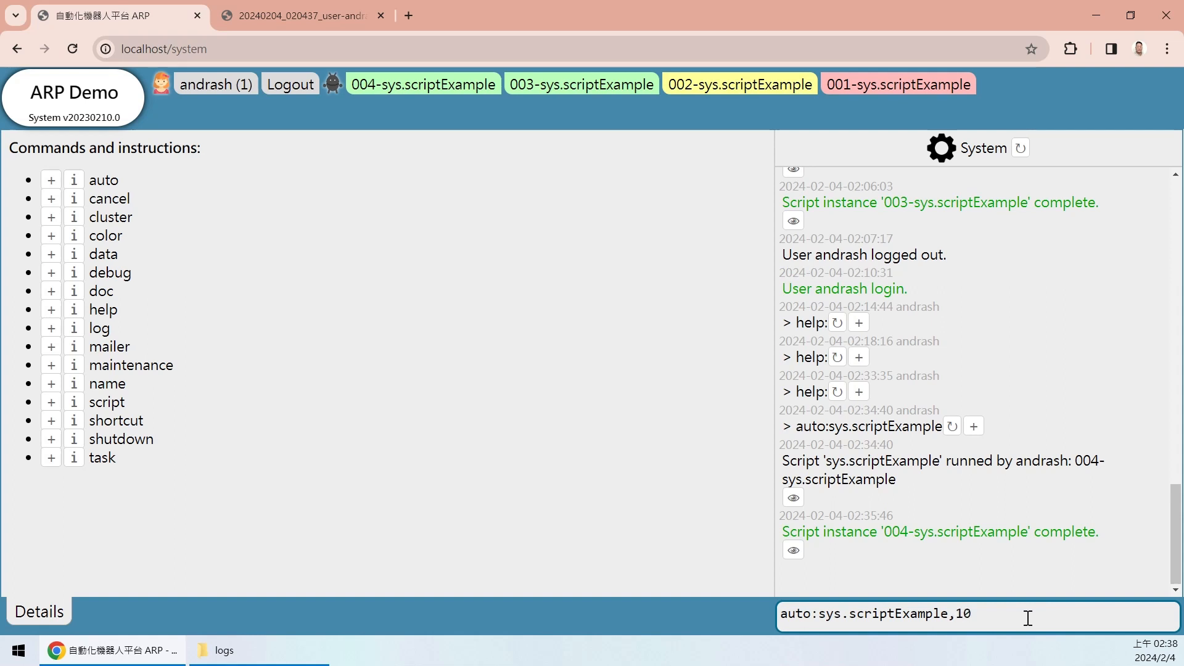
pyautogui.write(',true')
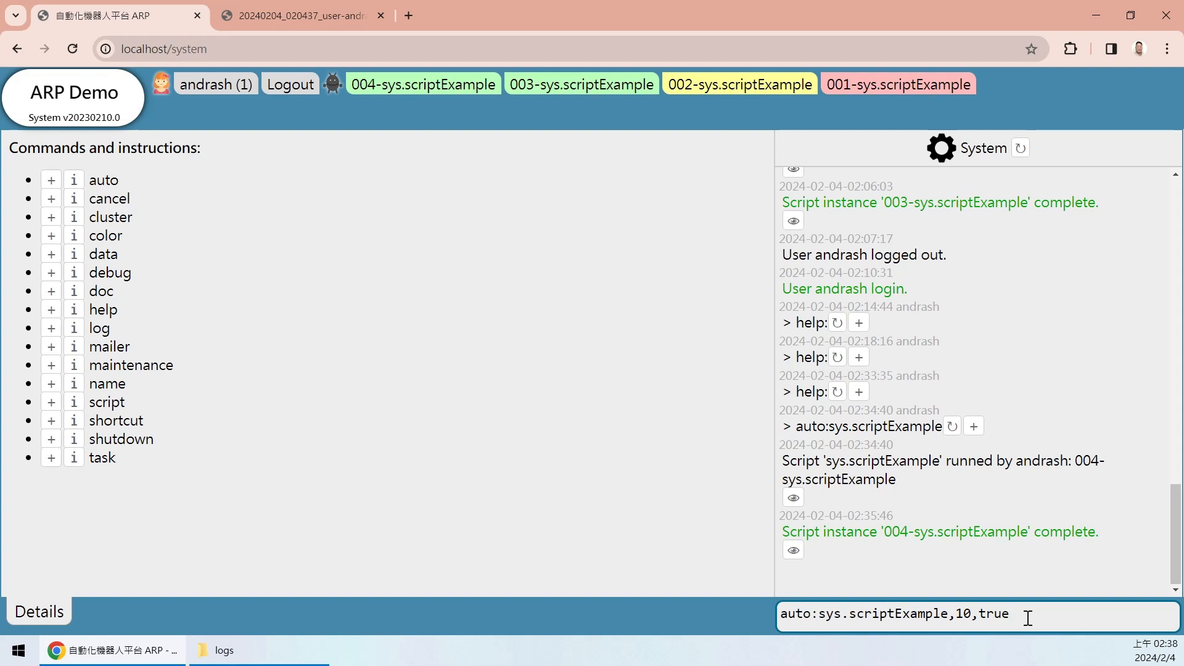
# - Submit the command to start instance 005 and reveal its Arguments: [10,true] line
pyautogui.press('Return')
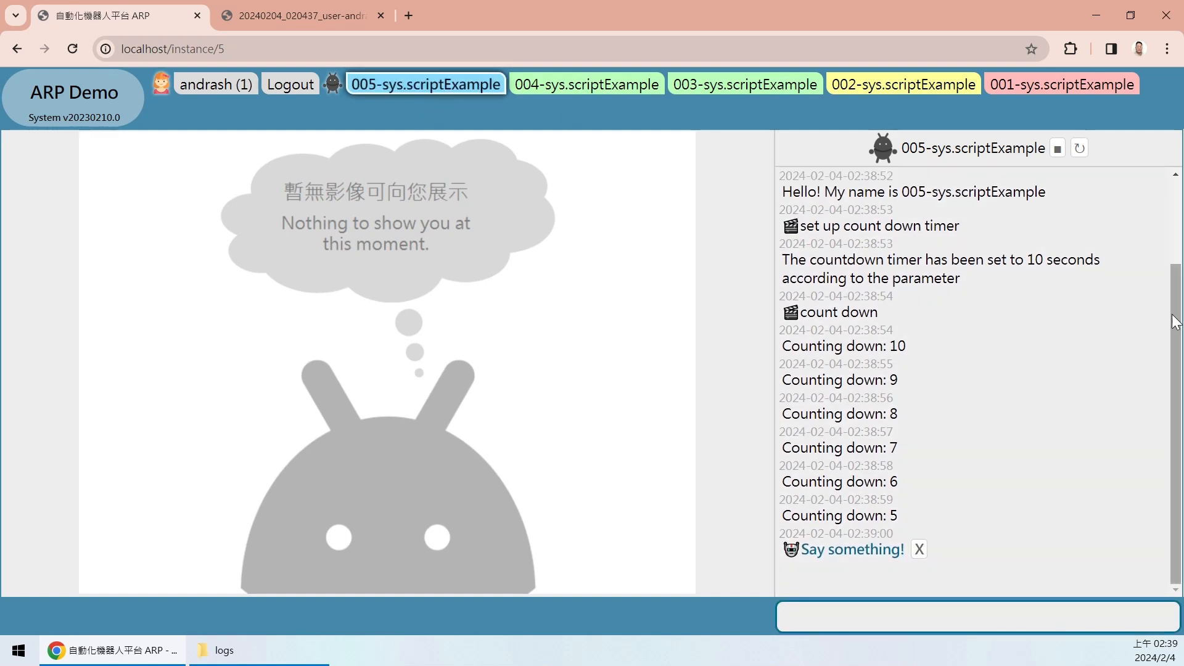
pyautogui.scroll(2, 1058, 186)
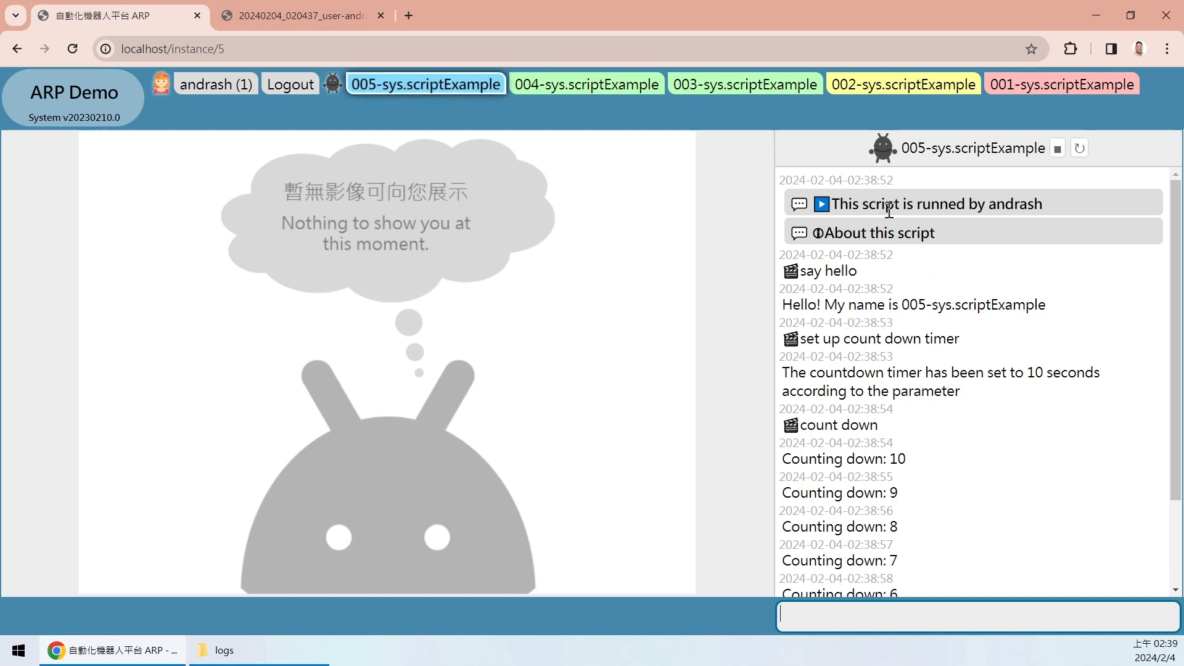
pyautogui.moveTo(1171, 206)
pyautogui.mouseDown()
pyautogui.moveTo(1153, 422)
pyautogui.moveTo(1171, 200)
pyautogui.mouseUp()
pyautogui.click(915, 204)
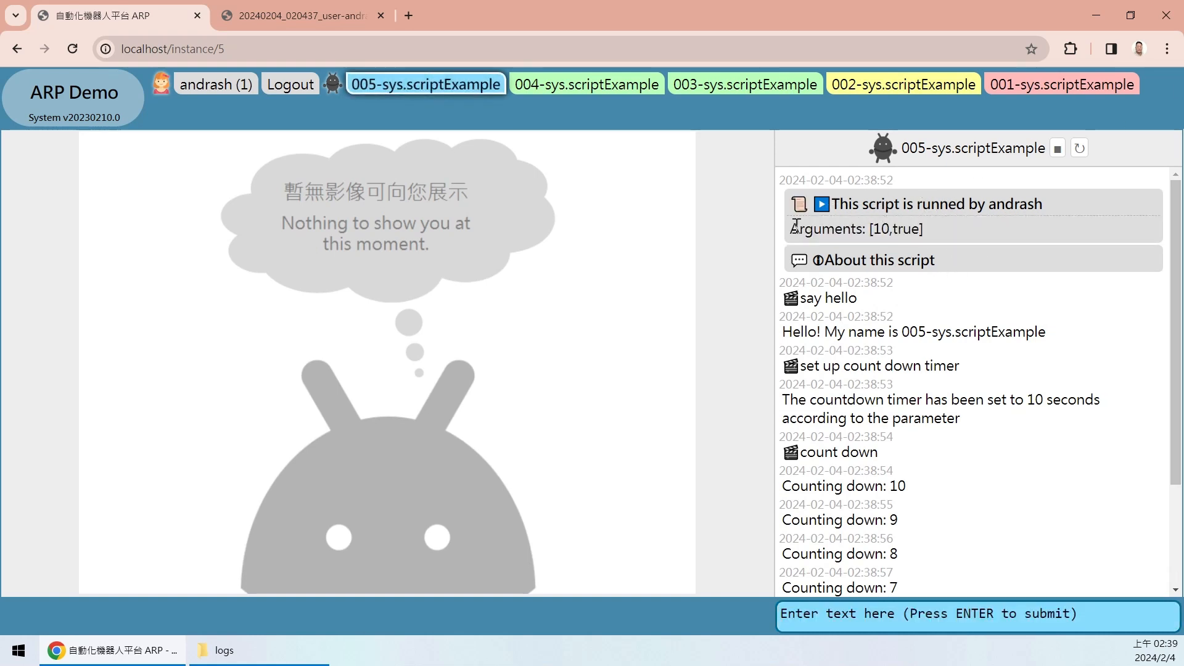
pyautogui.moveTo(795, 231); pyautogui.dragTo(919, 232)
pyautogui.click(879, 229)
# - Show that the argument 10 makes the 005 countdown start at 'Counting down: 10'
pyautogui.moveTo(875, 231); pyautogui.dragTo(897, 230)
pyautogui.click(982, 294)
pyautogui.scroll(-2, 1148, 356)
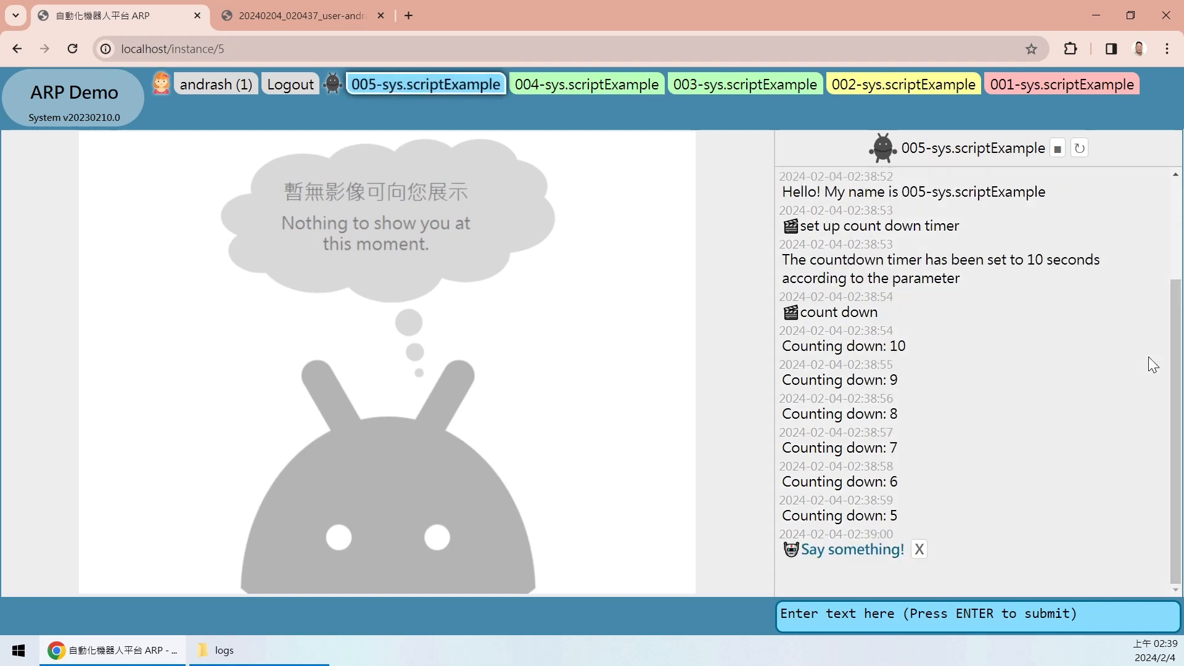
pyautogui.click(946, 349)
pyautogui.scroll(2, 1172, 392)
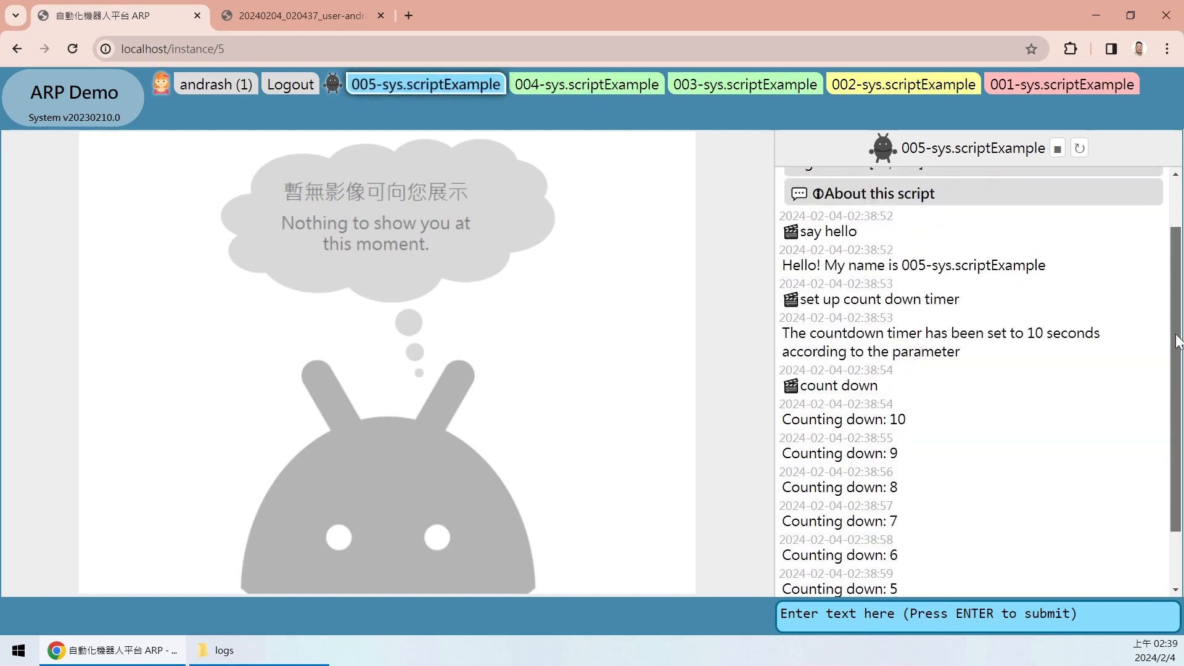
pyautogui.doubleClick(916, 475)
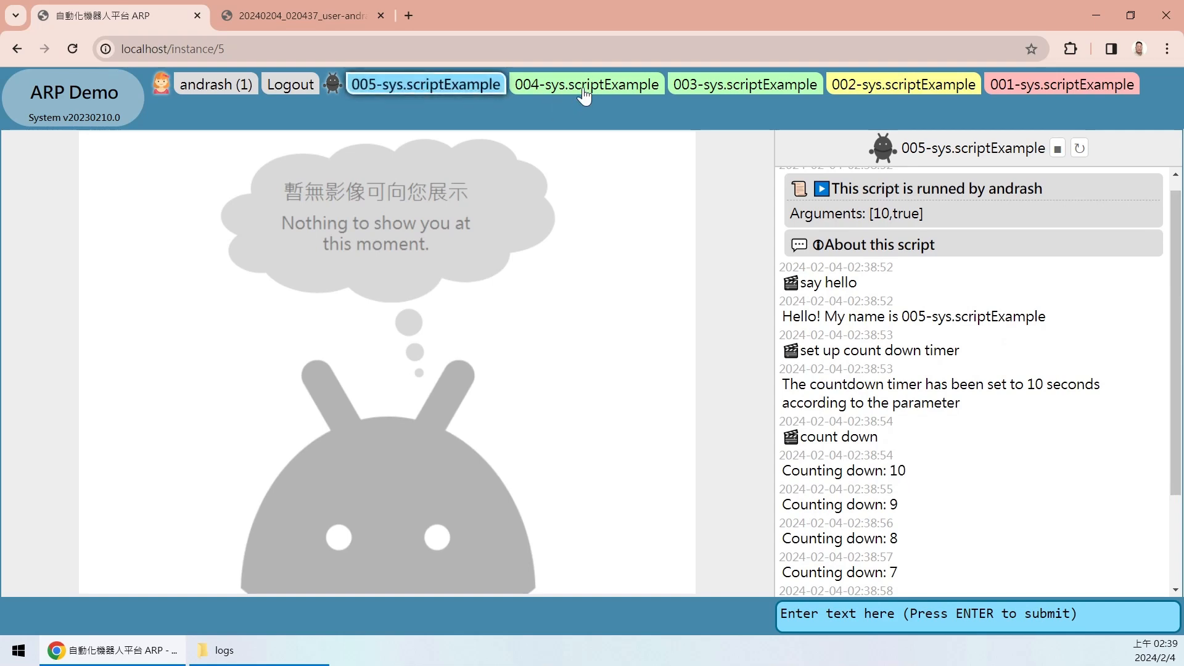
# - Compare with instance 004, which counts down from 12 with no arguments, then return to 005
pyautogui.click(555, 92)
pyautogui.moveTo(1171, 438); pyautogui.dragTo(1155, 198)
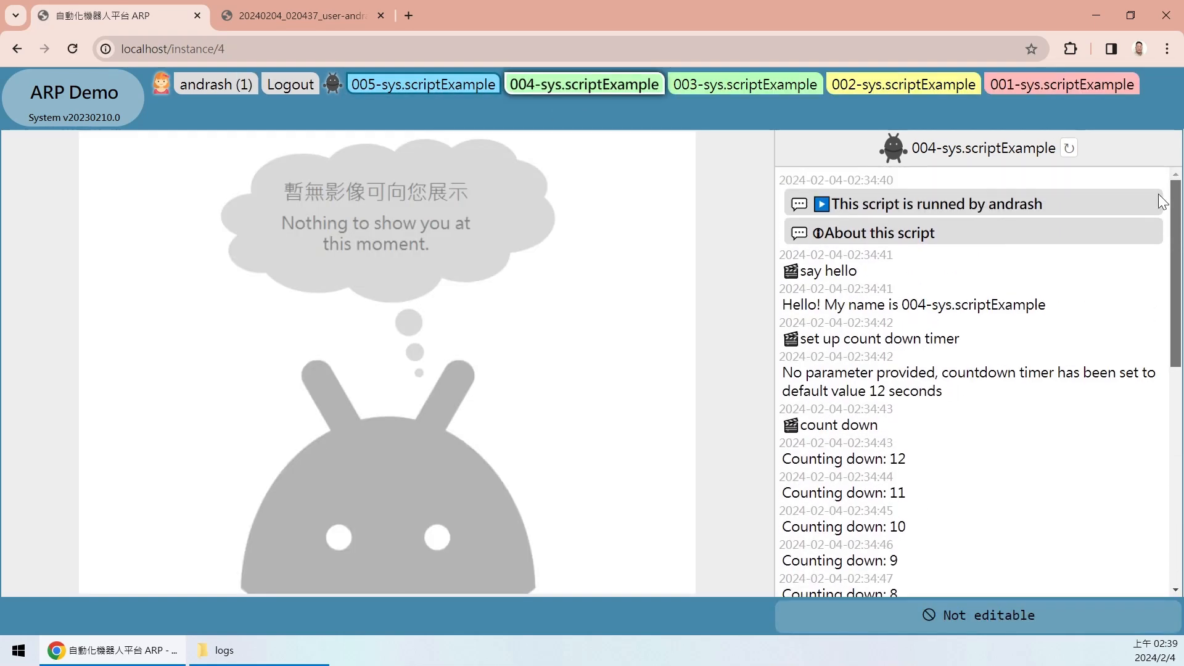
pyautogui.doubleClick(898, 458)
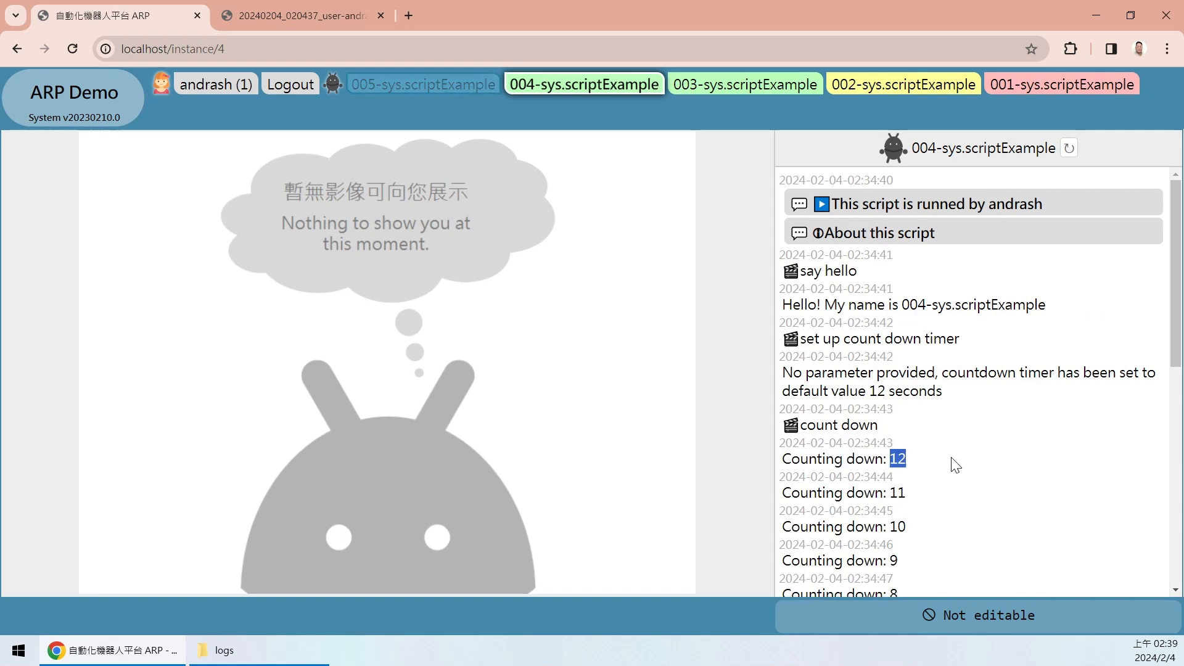
pyautogui.click(902, 202)
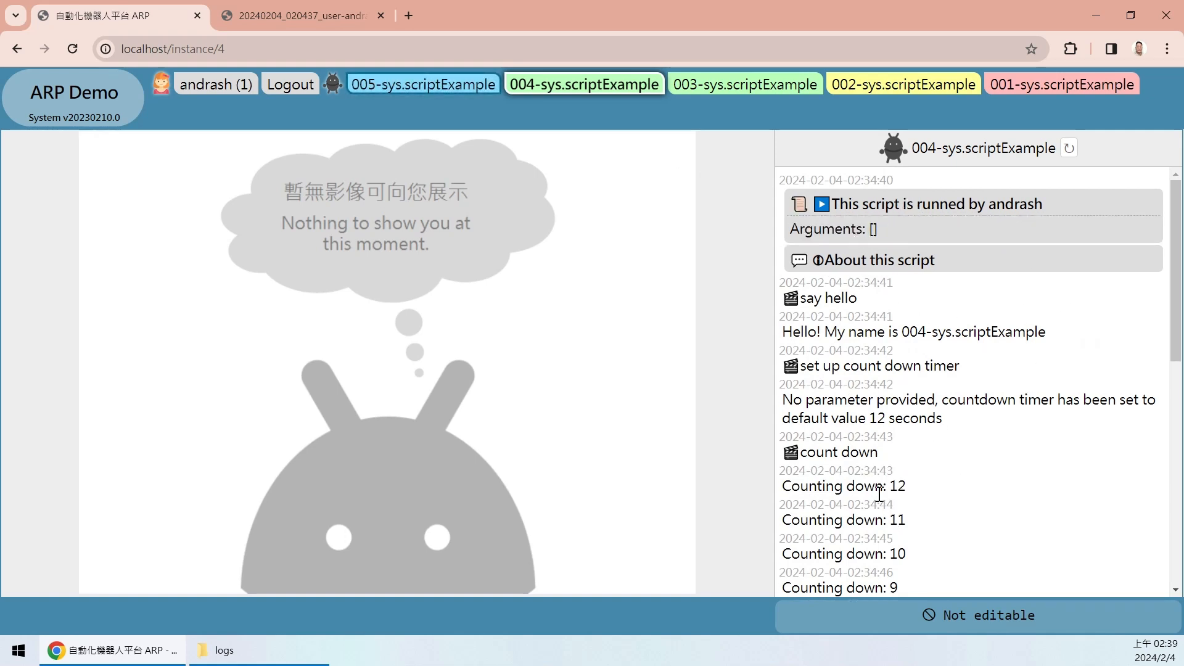
pyautogui.click(441, 91)
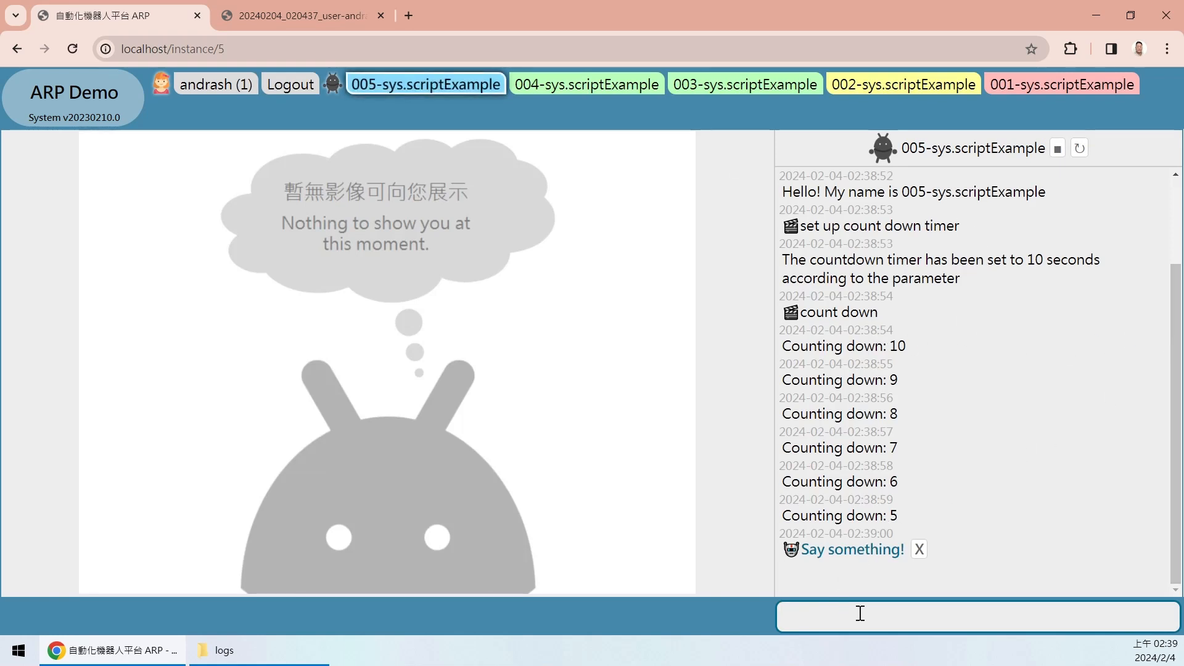
# - Answer the 005 prompt with 'xc' and locate the masked reply in the log
pyautogui.write('xc')
pyautogui.press('Return')
pyautogui.moveTo(854, 483); pyautogui.dragTo(843, 393)
pyautogui.click(869, 420)
pyautogui.click(818, 382)
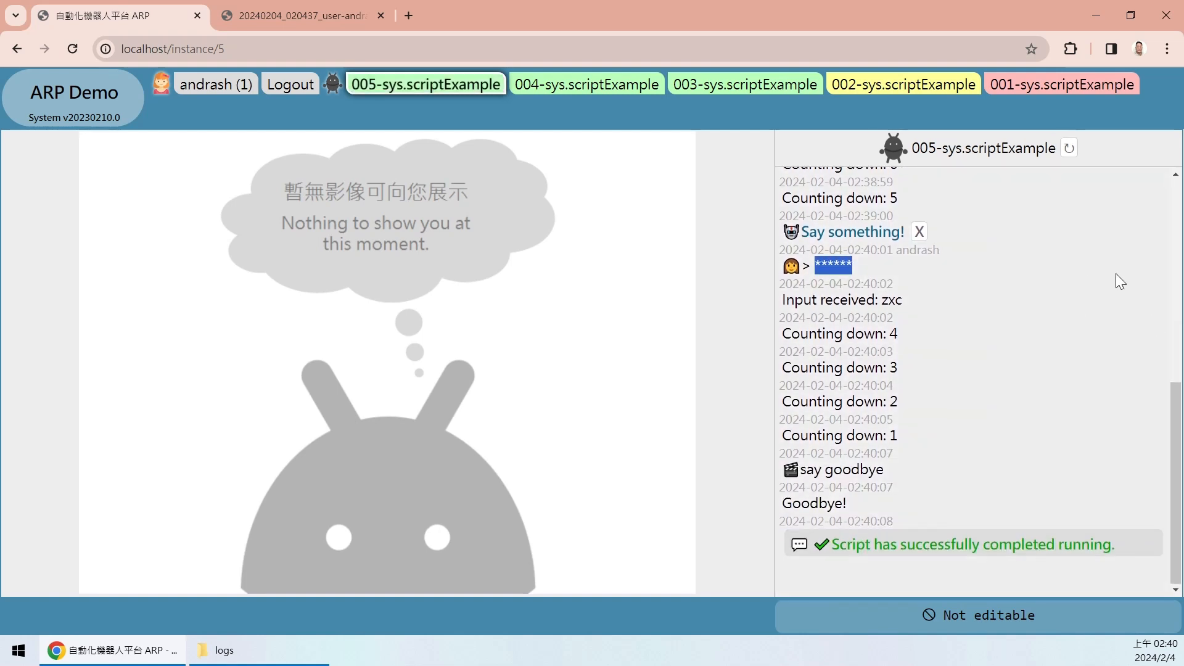
pyautogui.click(1120, 282)
# - Review the six-asterisk masked reply, the remaining countdown and Goodbye! entries, then return to System
pyautogui.moveTo(1176, 435); pyautogui.dragTo(1131, 386)
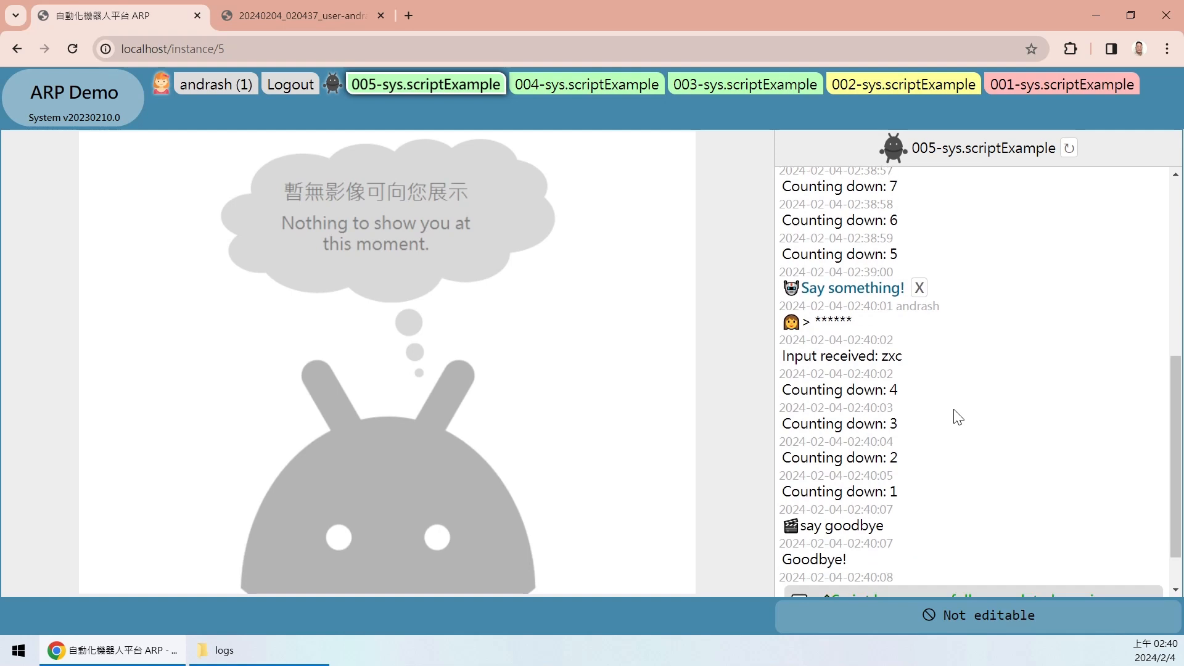
pyautogui.moveTo(819, 273); pyautogui.dragTo(867, 274)
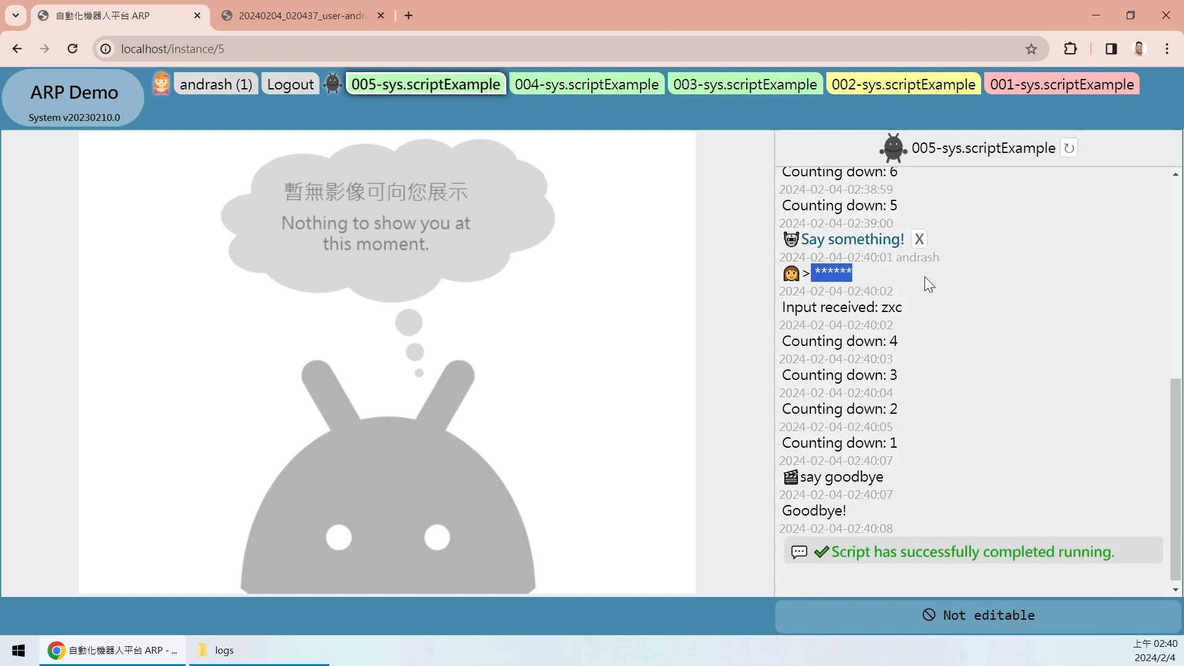
pyautogui.click(961, 286)
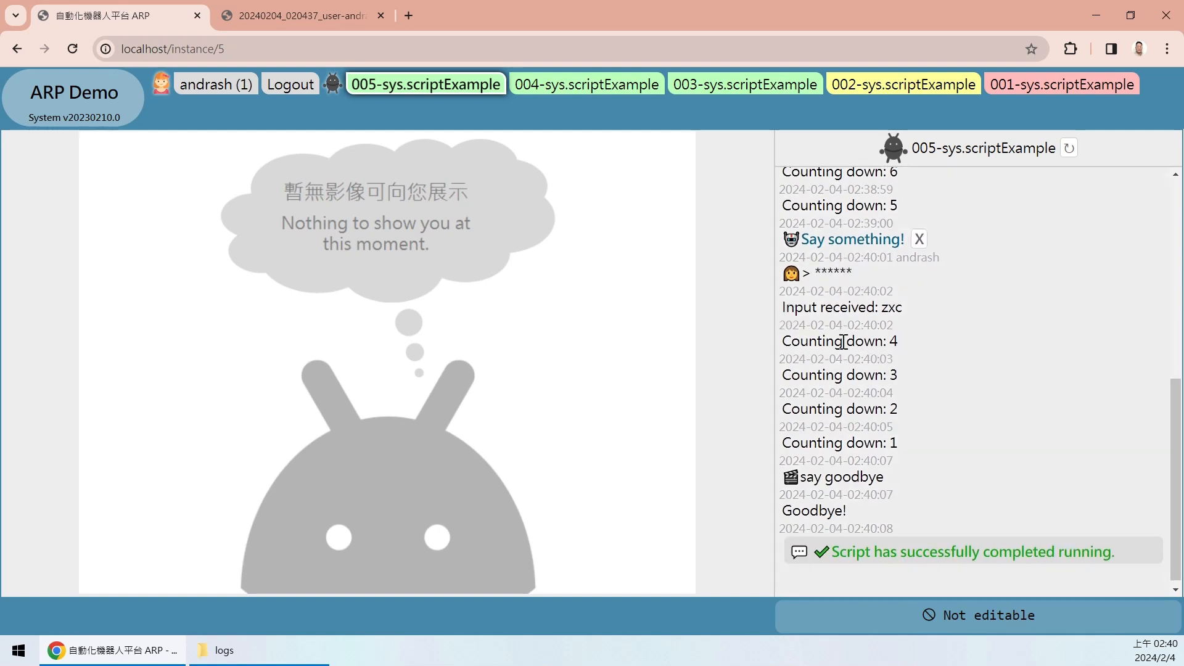
pyautogui.moveTo(856, 345); pyautogui.dragTo(904, 465)
pyautogui.moveTo(842, 486); pyautogui.dragTo(848, 529)
pyautogui.click(964, 535)
pyautogui.moveTo(1178, 533); pyautogui.dragTo(1178, 330)
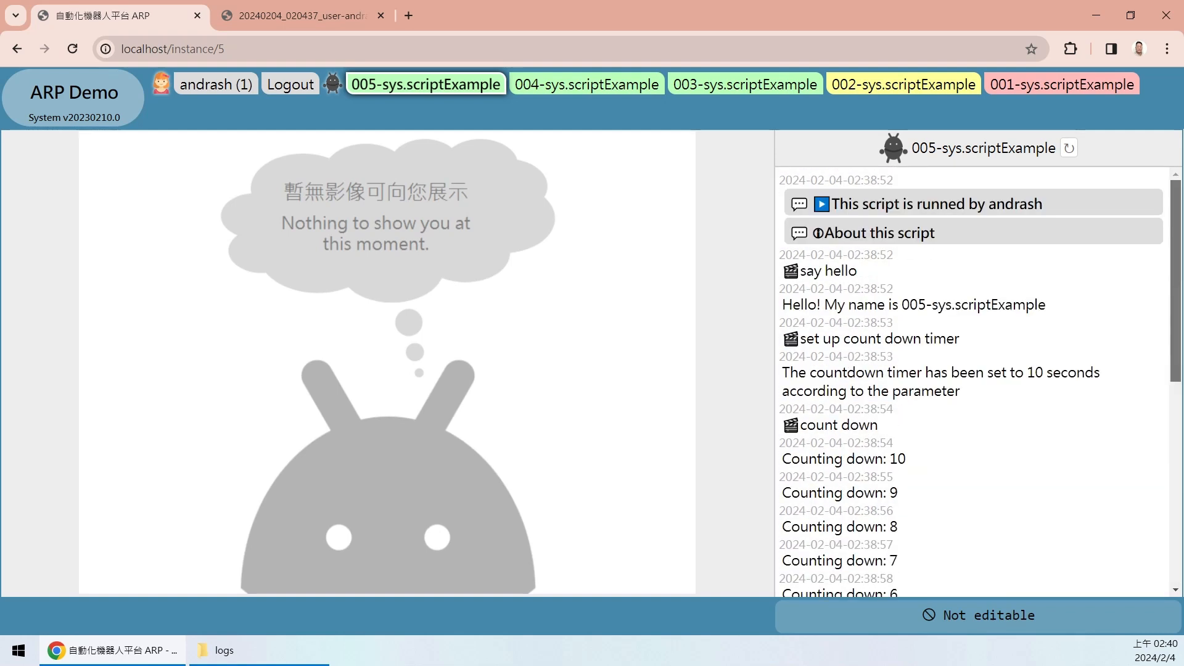
pyautogui.click(10, 95)
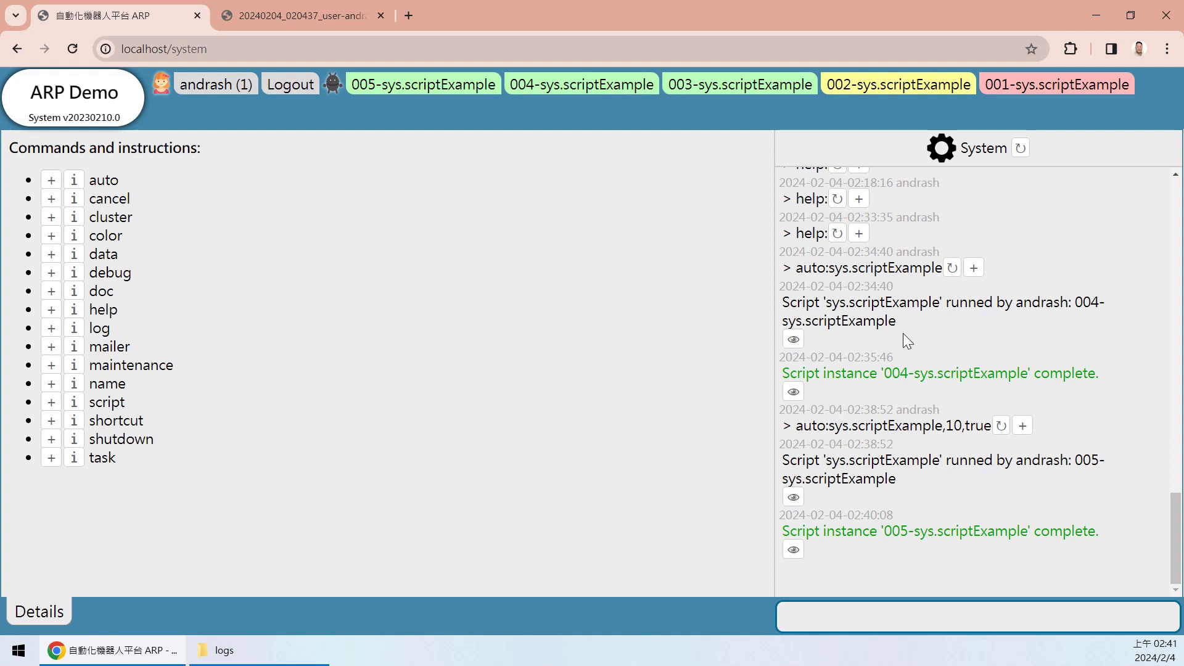
# - Launch instances 006 and 007, the latter reusing the auto command with arguments 10,true
pyautogui.click(973, 268)
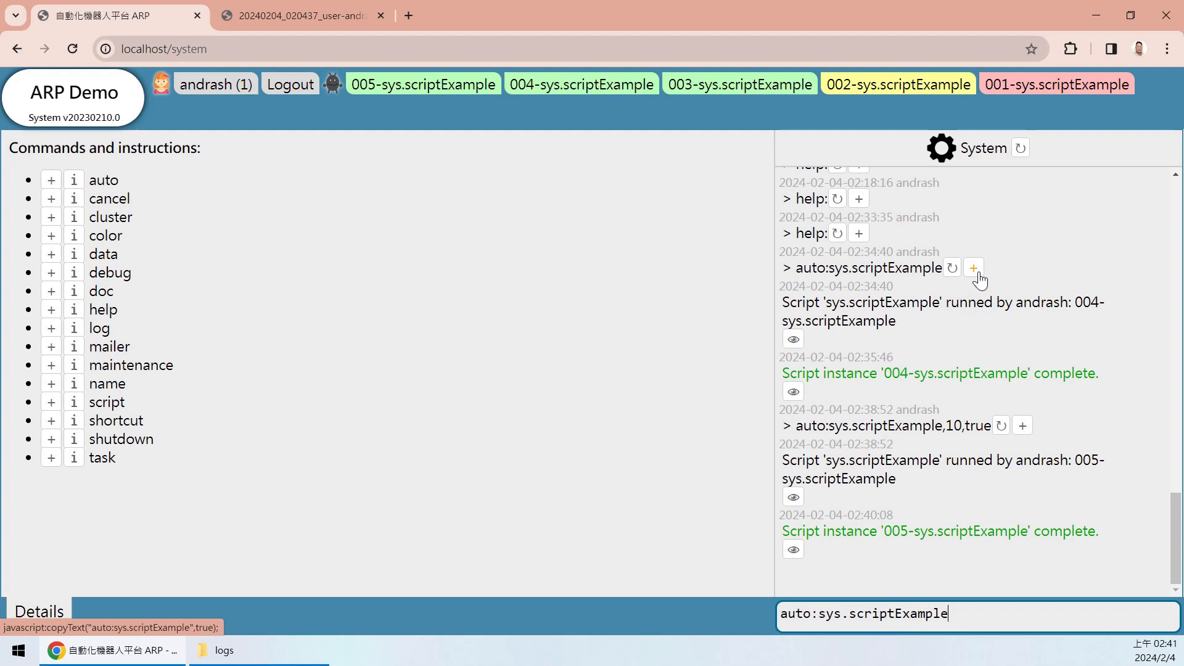
pyautogui.press('Return')
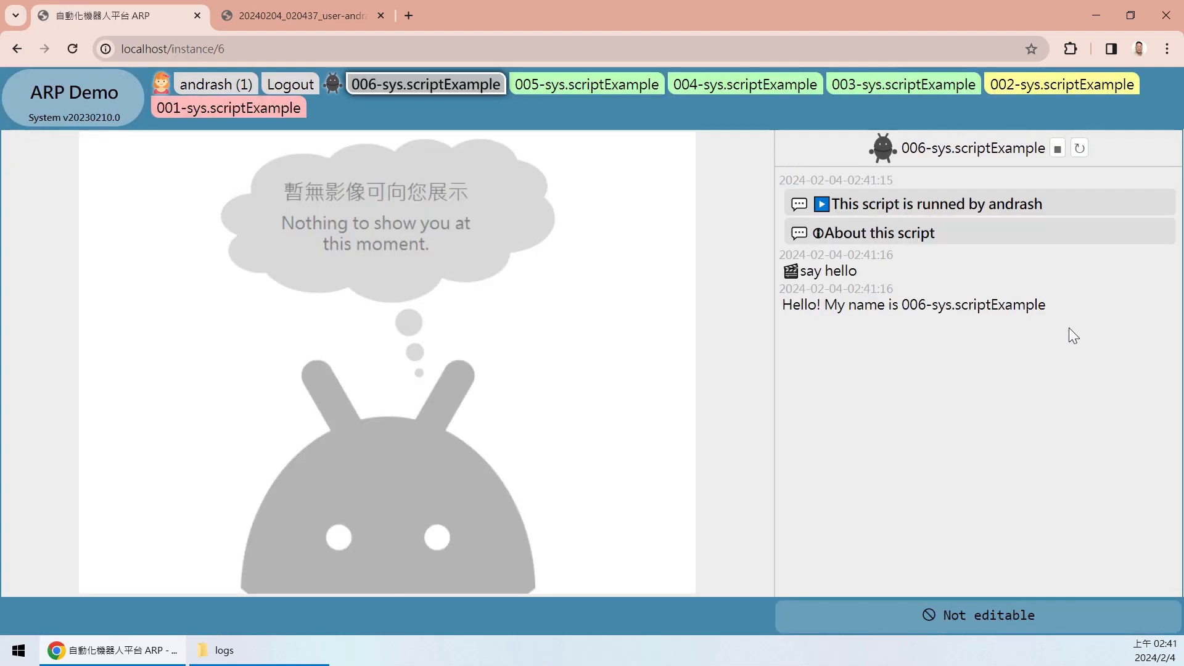
pyautogui.click(101, 92)
pyautogui.click(1028, 326)
pyautogui.press('Return')
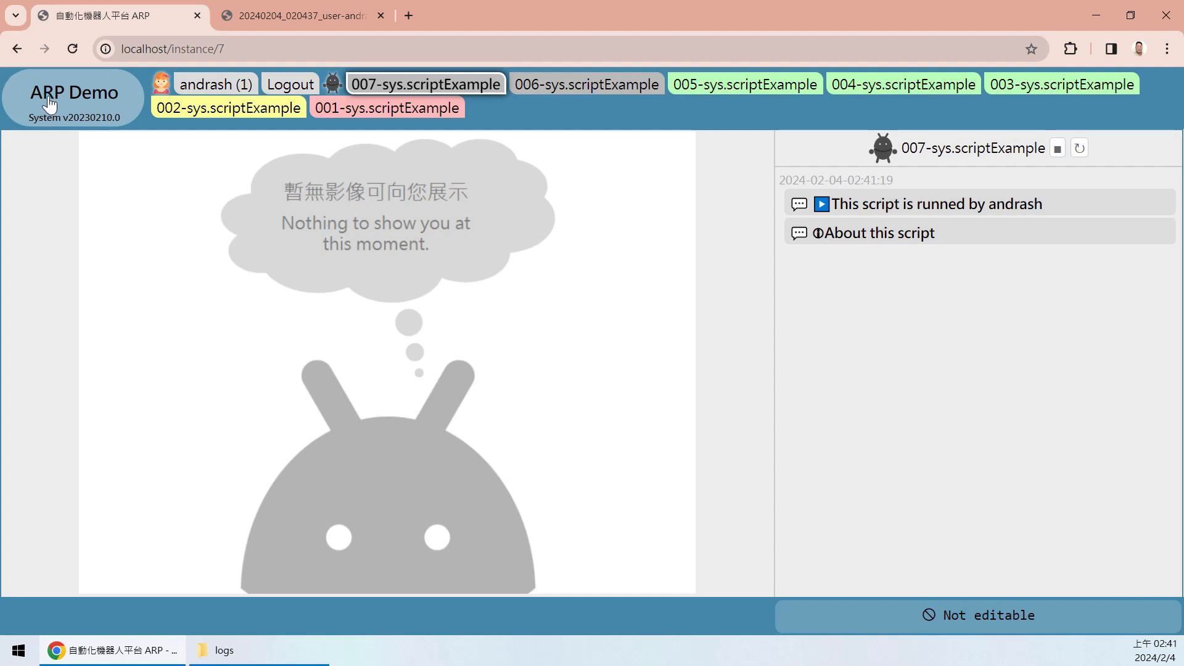
# - Launch instances 008 and 009 with the plain auto:sys.scriptExample command
pyautogui.click(45, 105)
pyautogui.click(974, 373)
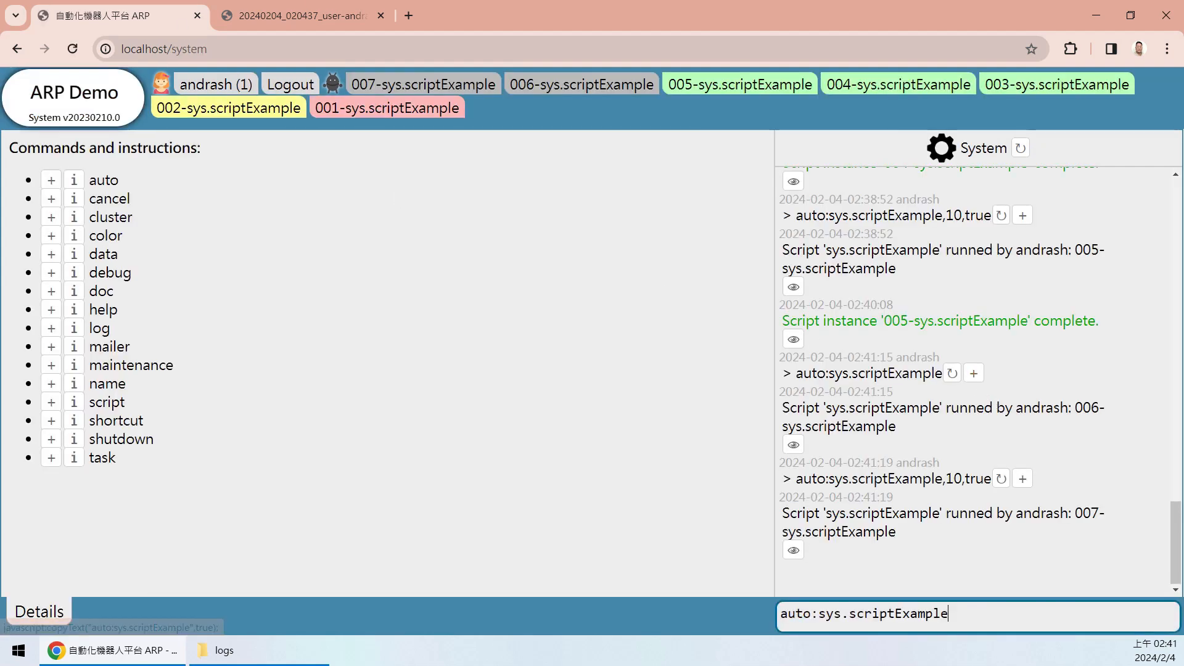
pyautogui.press('Return')
pyautogui.click(104, 107)
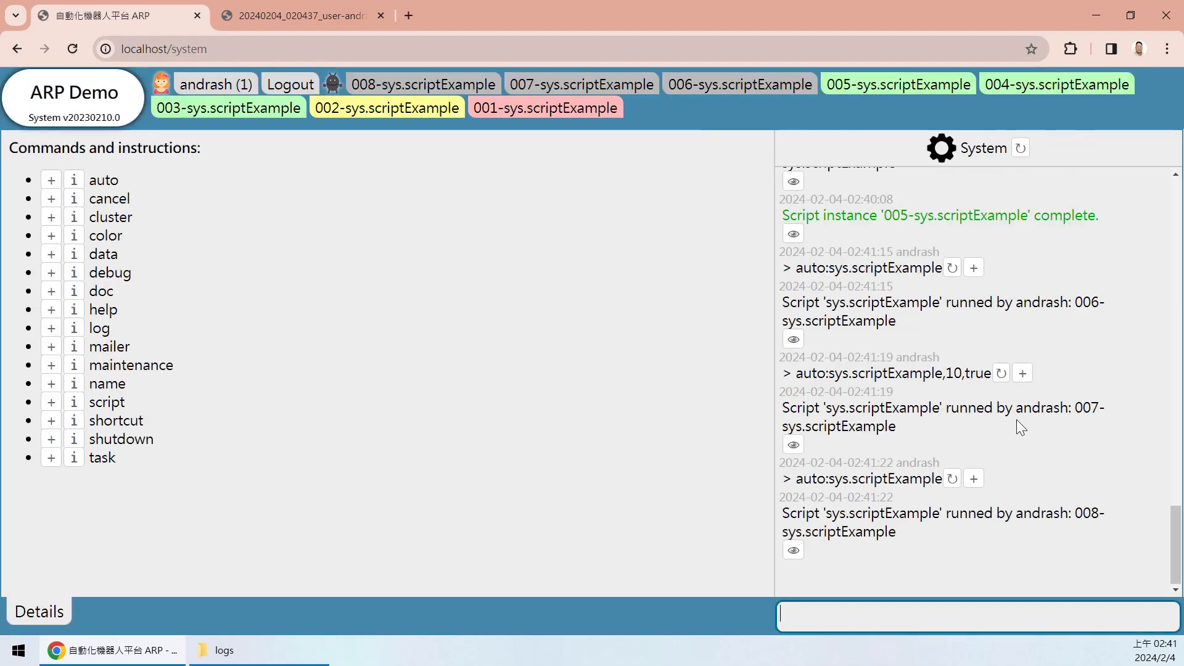
pyautogui.click(974, 267)
pyautogui.press('Return')
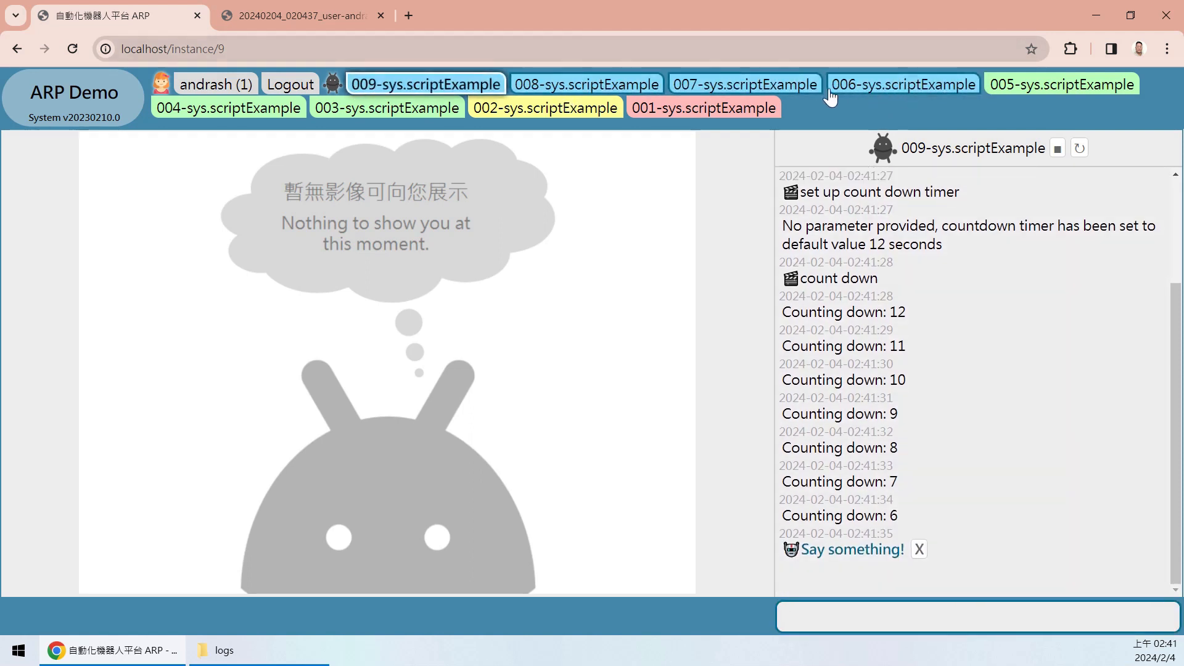
# - Flip through the 006, 007, 008 and 009 instance tabs, ending on 006
pyautogui.click(883, 86)
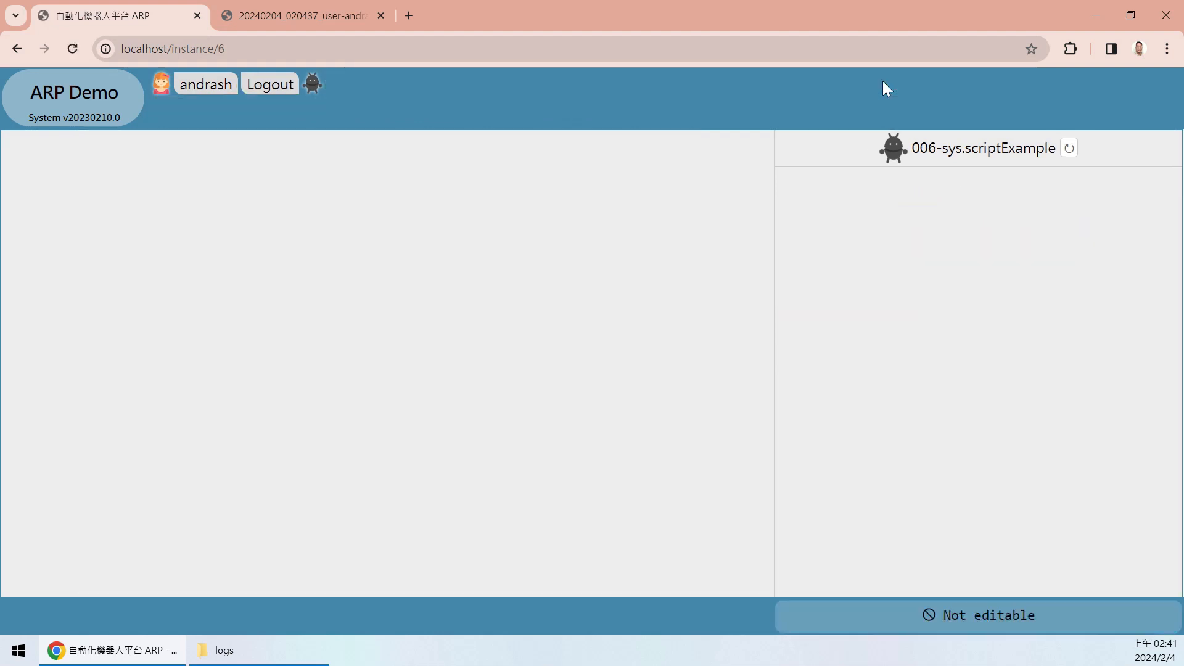
pyautogui.click(713, 89)
pyautogui.click(557, 87)
pyautogui.click(444, 88)
pyautogui.click(881, 88)
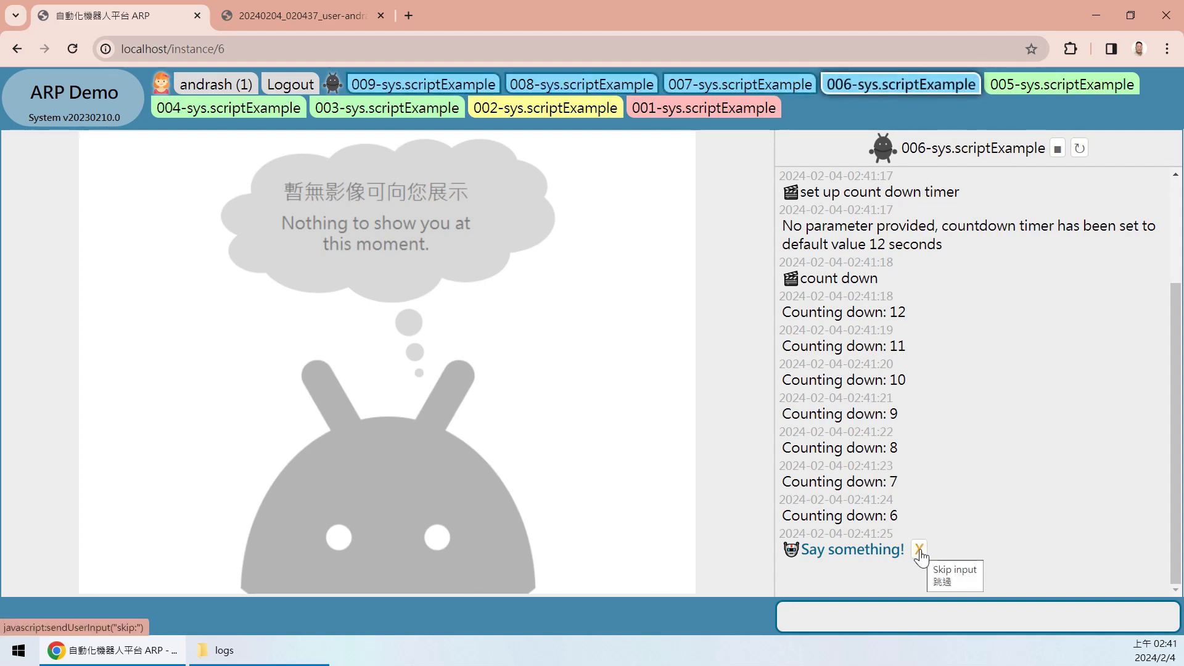
# - Skip the Say something! prompts in instances 006, 007 and 008 so they finish
pyautogui.click(920, 555)
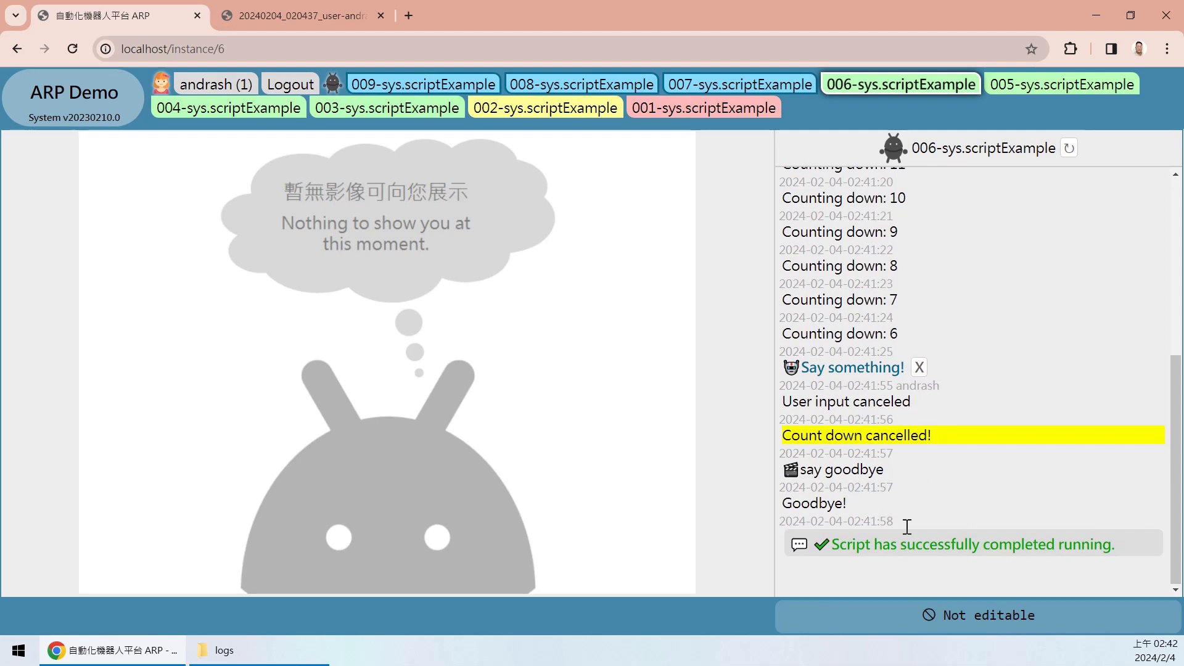
pyautogui.moveTo(824, 470); pyautogui.dragTo(871, 521)
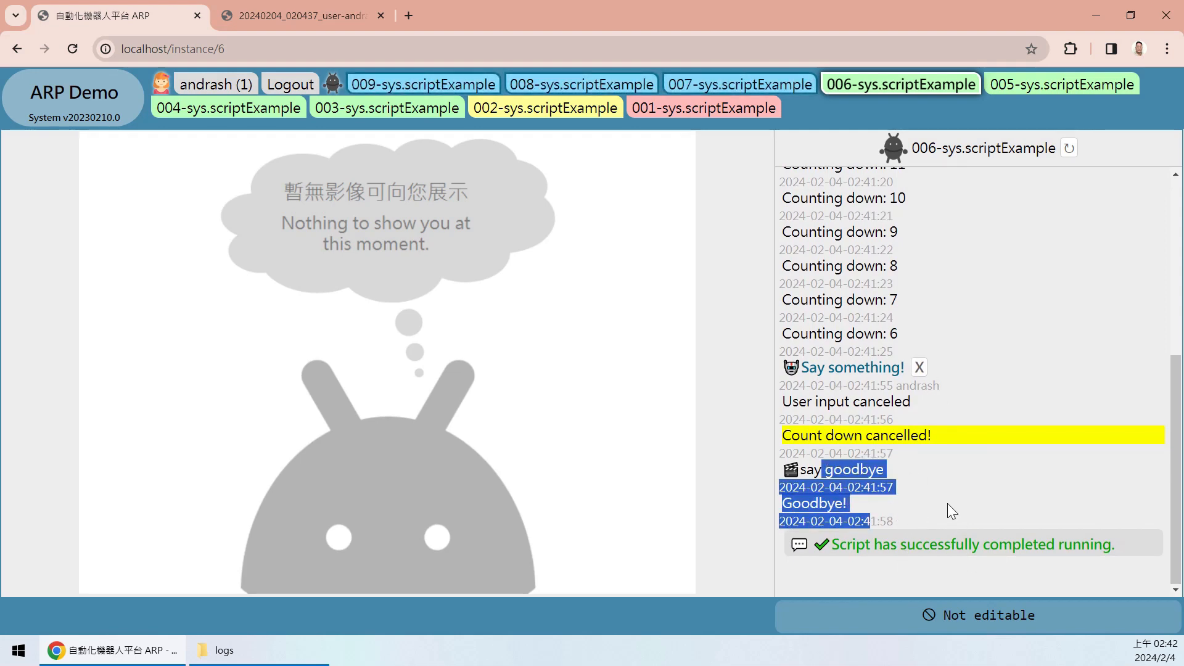
pyautogui.click(768, 86)
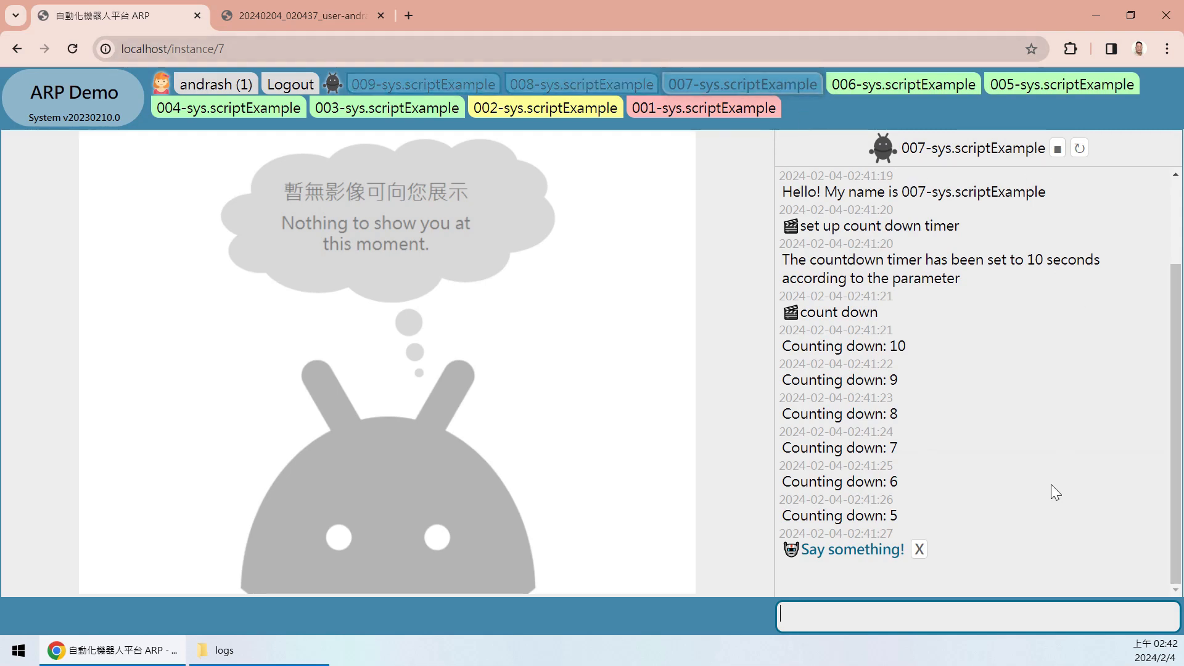
pyautogui.click(919, 549)
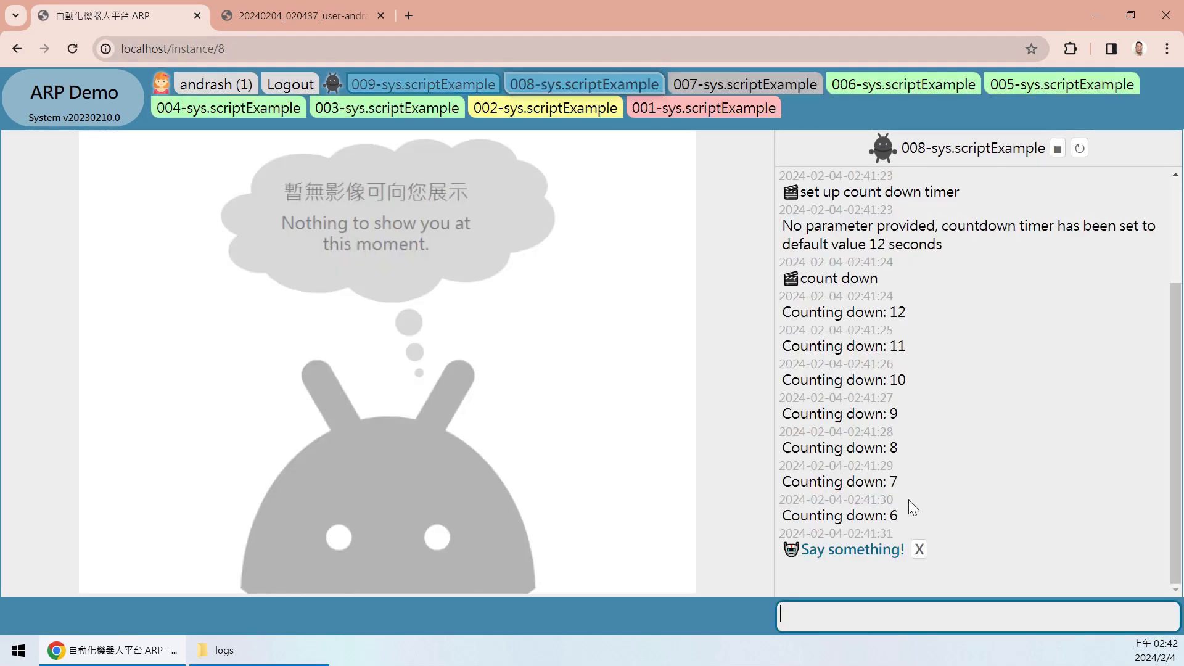
pyautogui.click(919, 549)
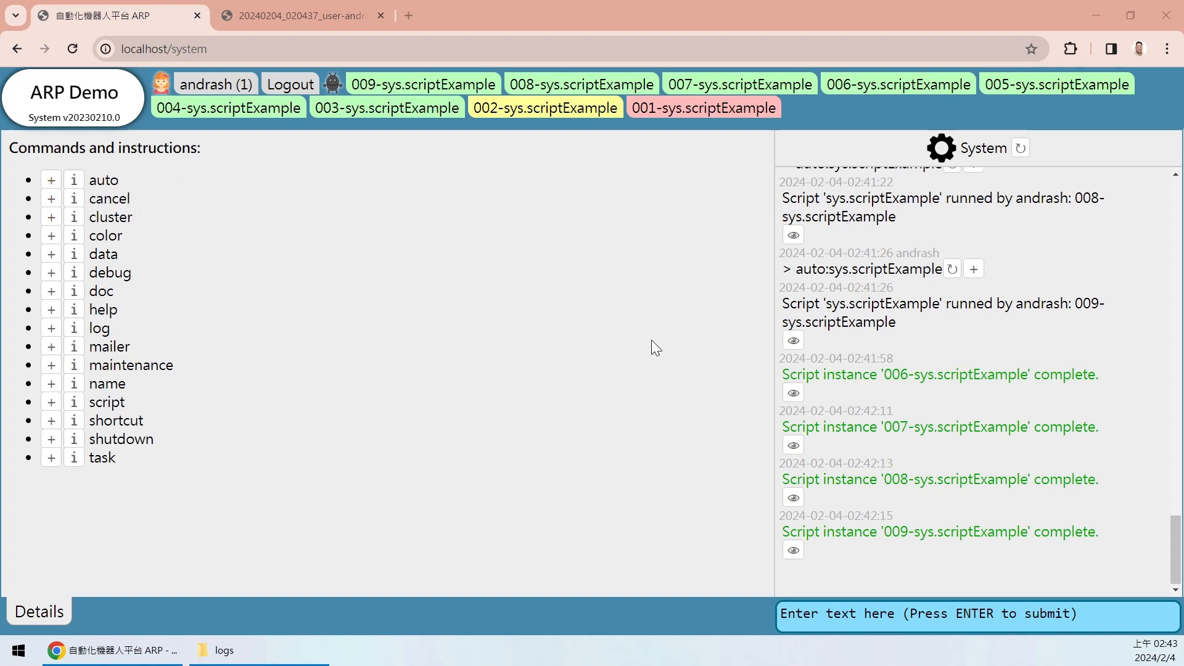
# - Rerun auto:sys.scriptExample to start instance 010, then go back to System
pyautogui.click(973, 270)
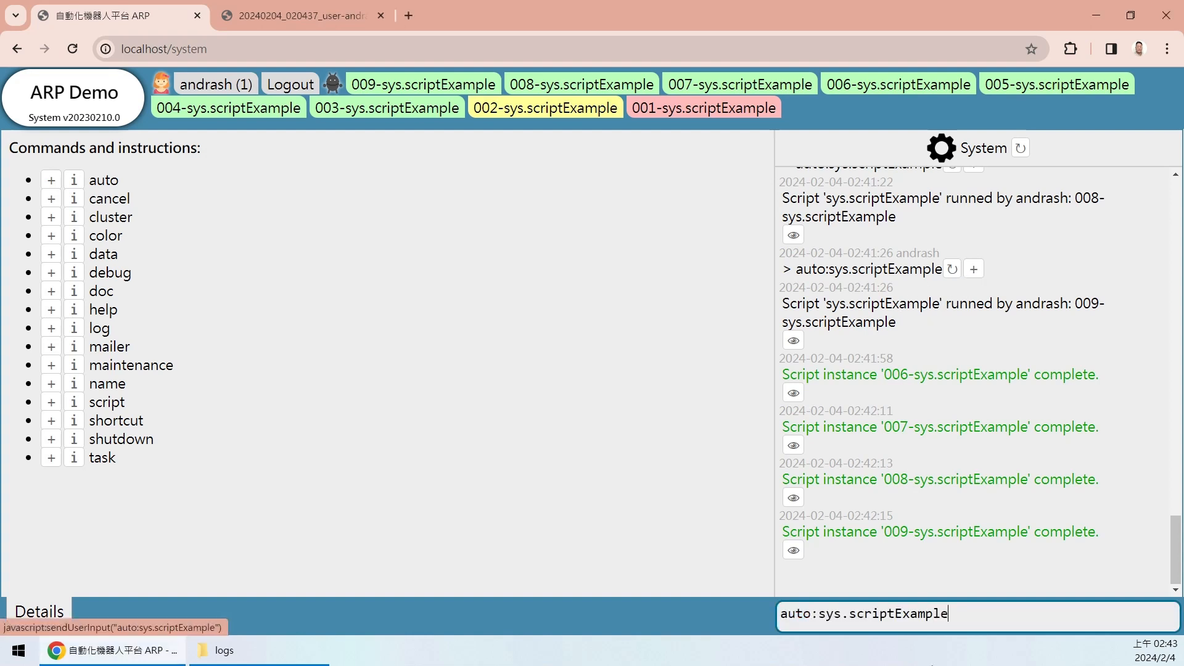
pyautogui.press('Return')
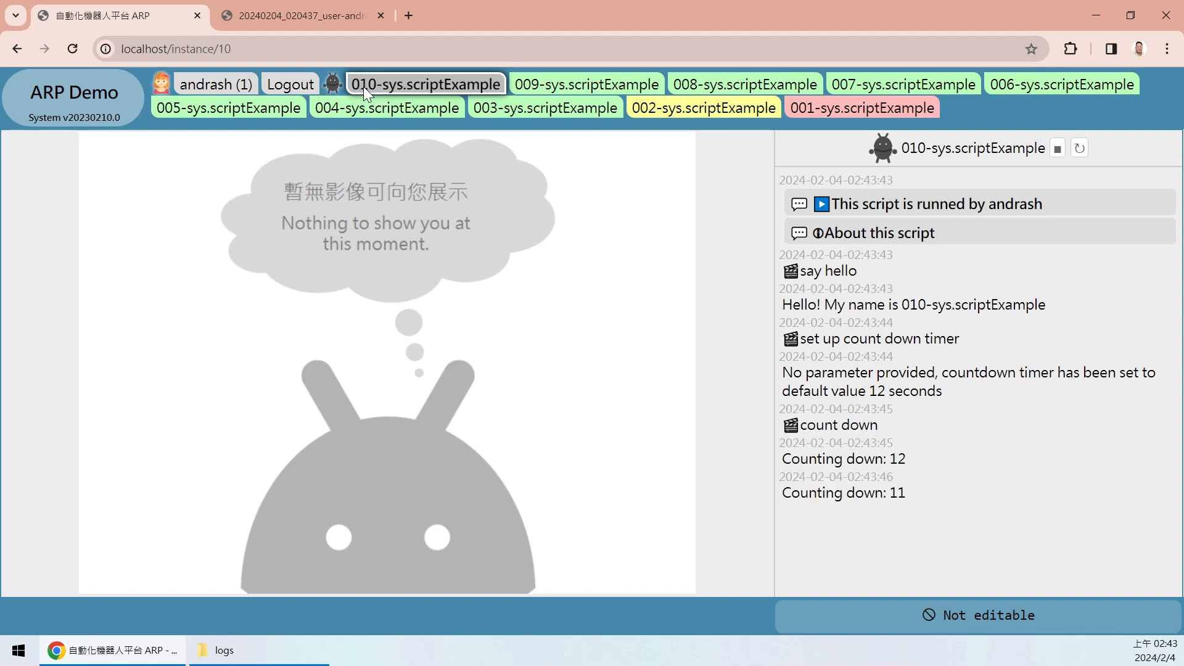
pyautogui.click(99, 114)
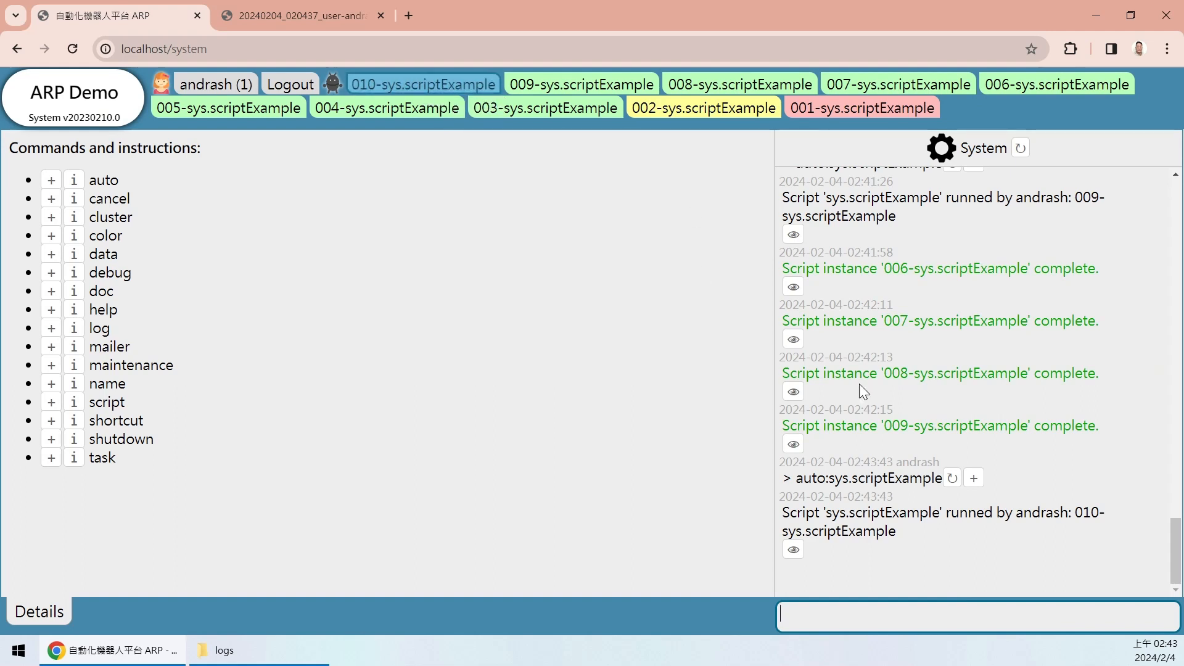
# - Cancel the running instance 010 with the command cancel:10
pyautogui.click(892, 614)
pyautogui.write('cancel:10')
pyautogui.press('Return')
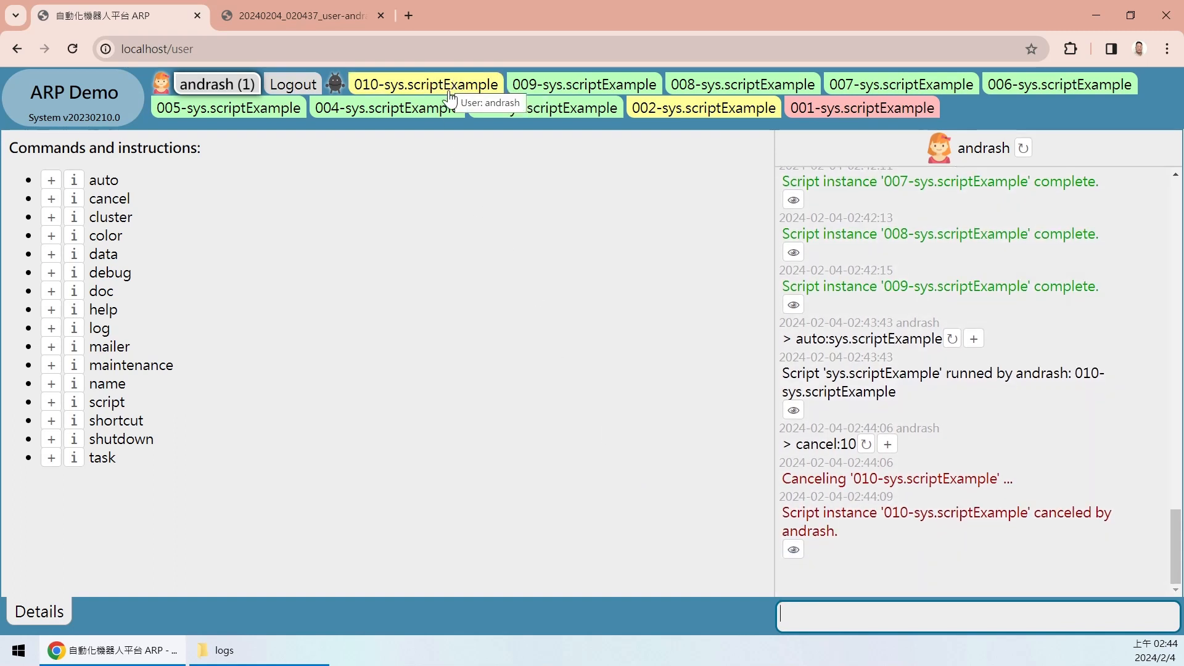
# - Inspect instance 010's 'Script canceled' entry, including who cancelled it, then return to System
pyautogui.click(468, 85)
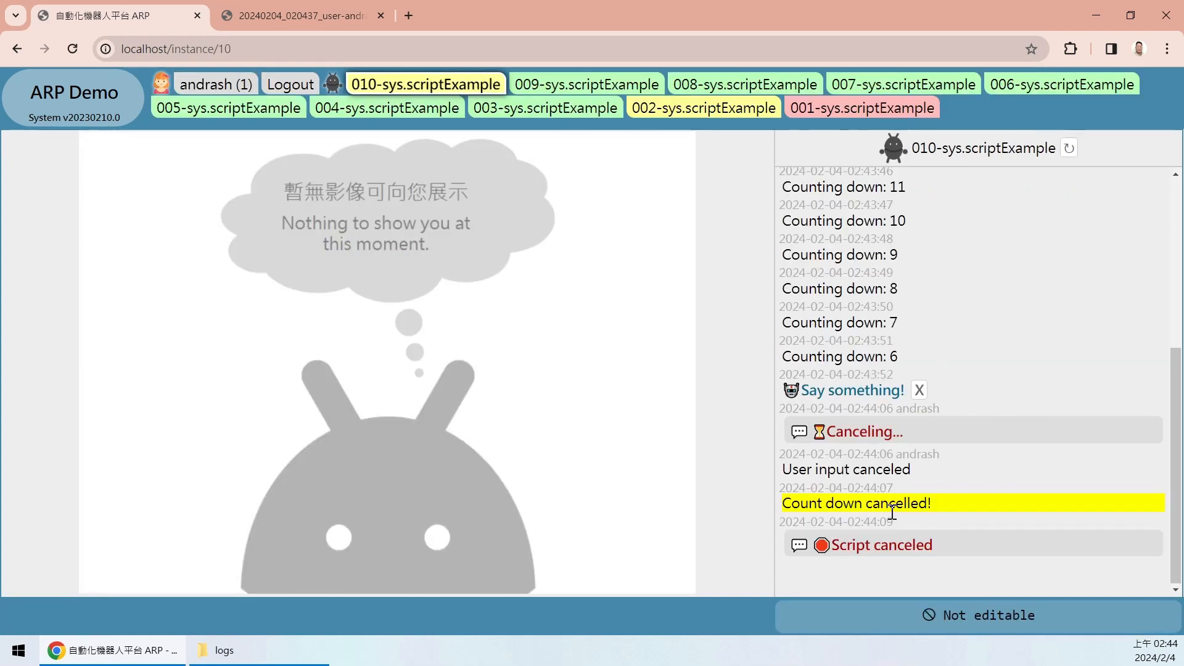
pyautogui.moveTo(839, 546); pyautogui.dragTo(955, 553)
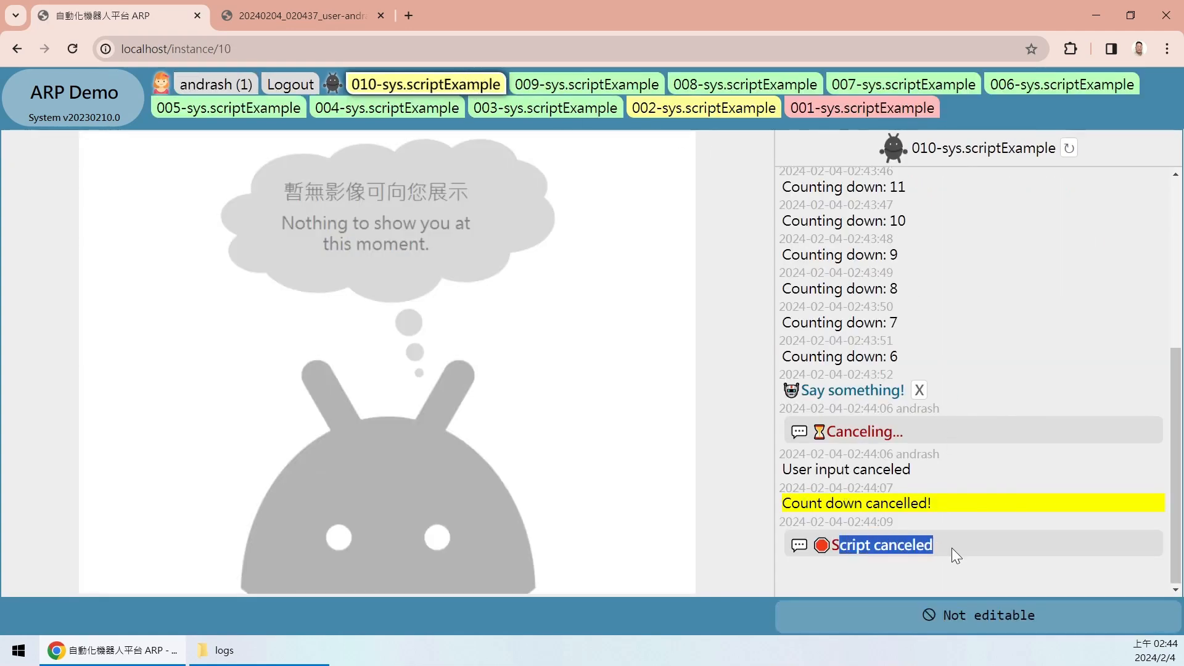
pyautogui.moveTo(1173, 478); pyautogui.dragTo(1173, 527)
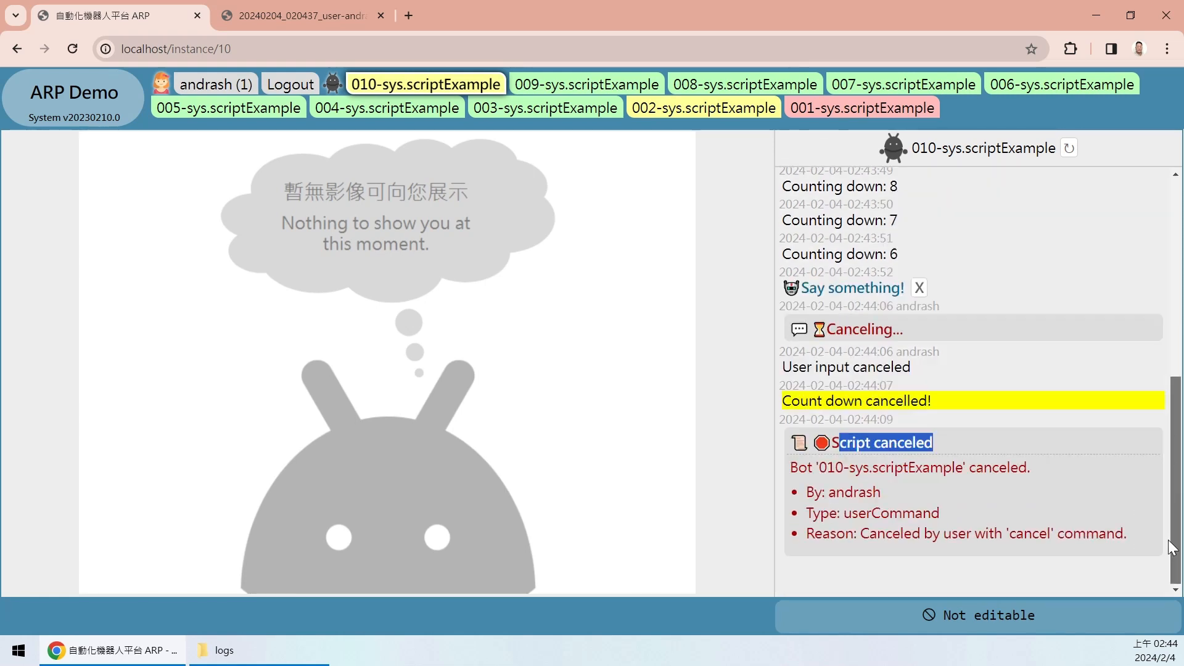
pyautogui.click(1003, 484)
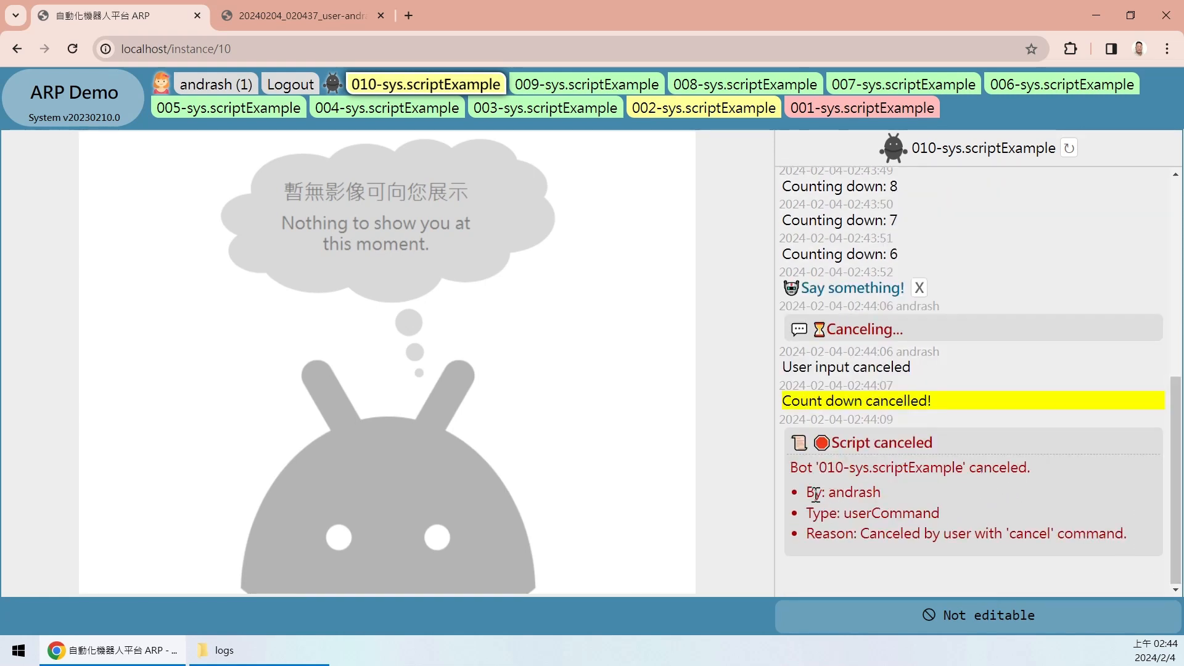
pyautogui.moveTo(828, 493); pyautogui.dragTo(917, 513)
pyautogui.click(989, 519)
pyautogui.click(103, 97)
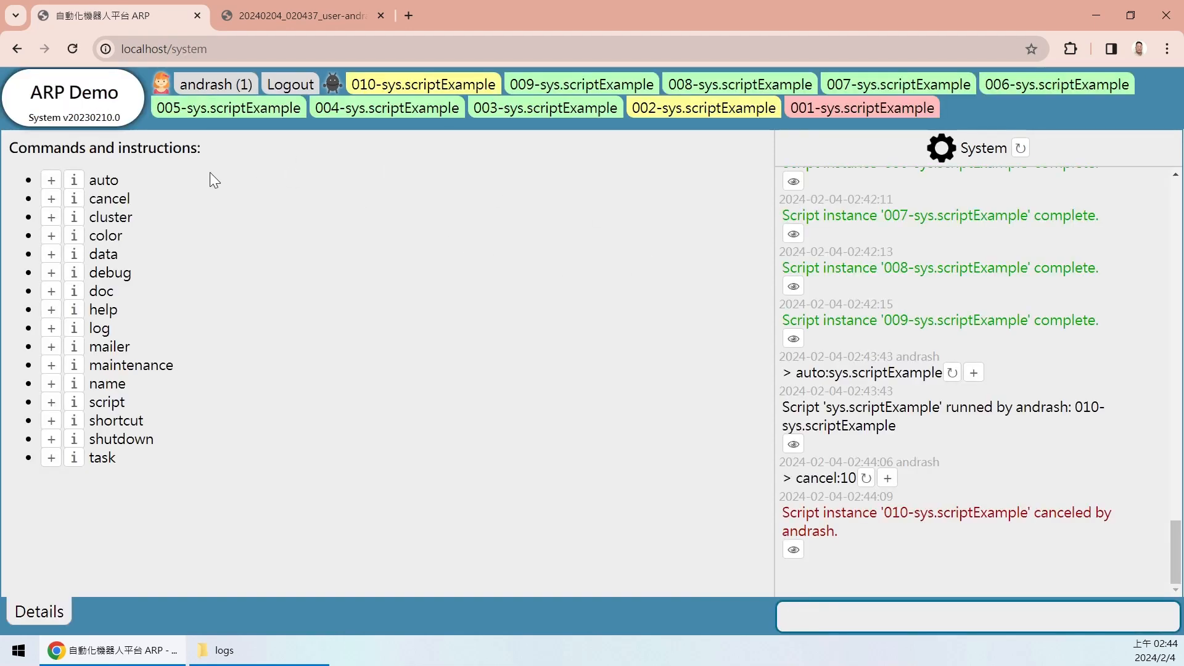
# - Point out the cancel command, revisit instance 010, then rerun auto:sys.scriptExample to start 011
pyautogui.doubleClick(105, 198)
pyautogui.click(183, 200)
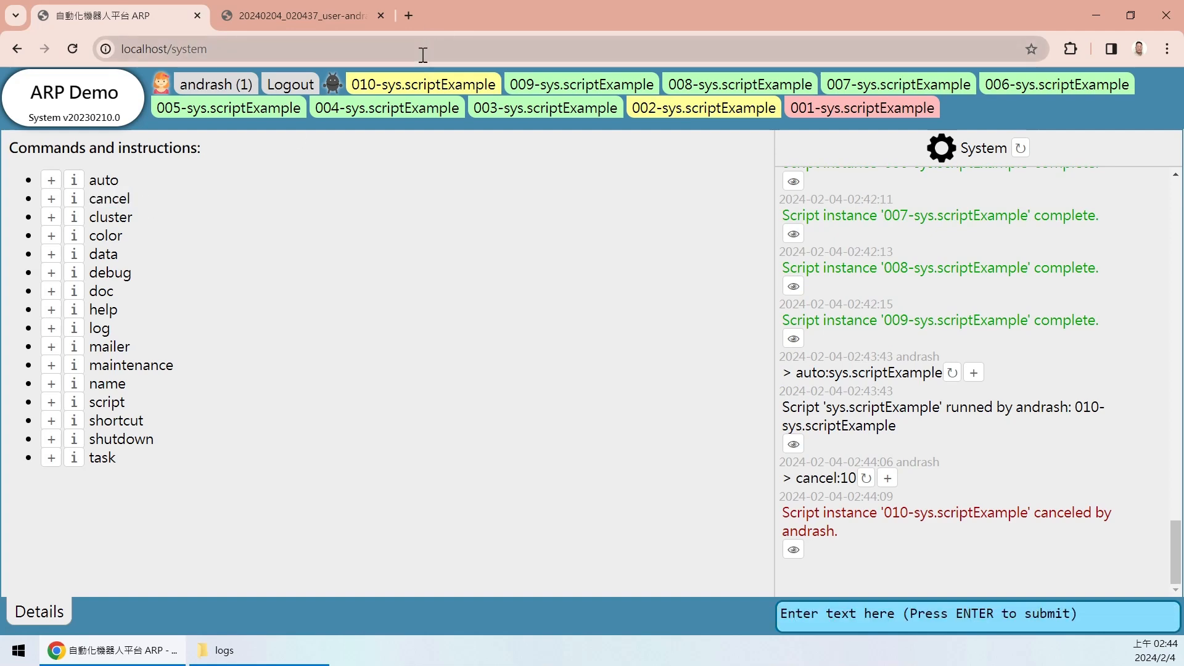
pyautogui.click(444, 84)
pyautogui.click(102, 96)
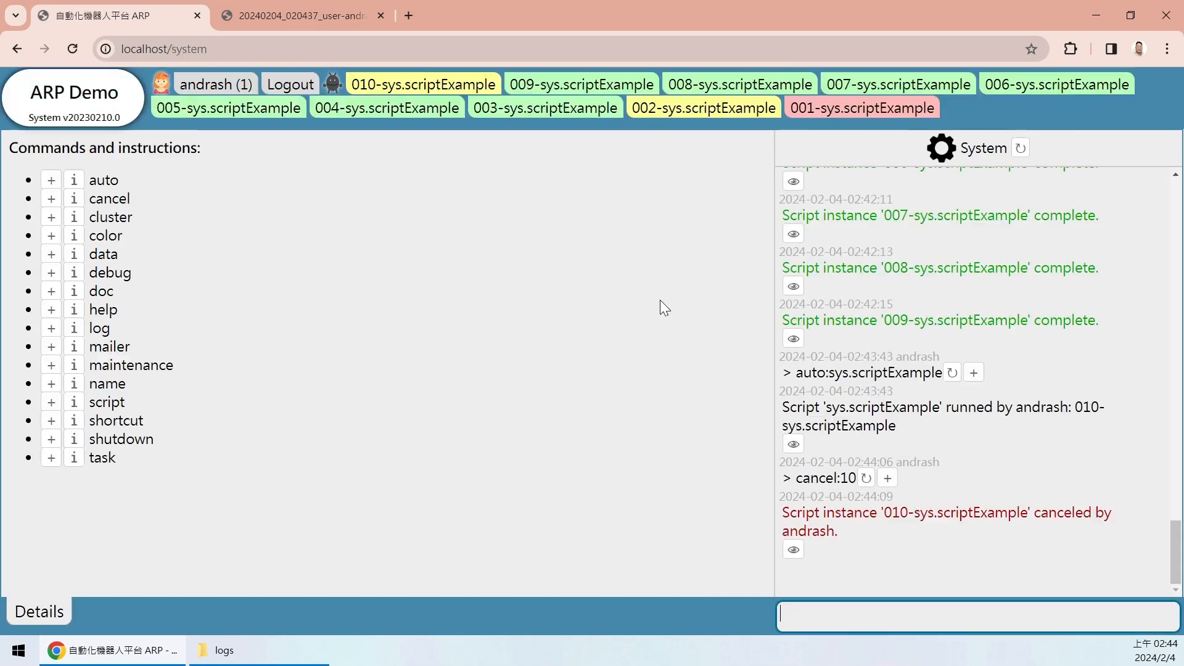
pyautogui.click(952, 373)
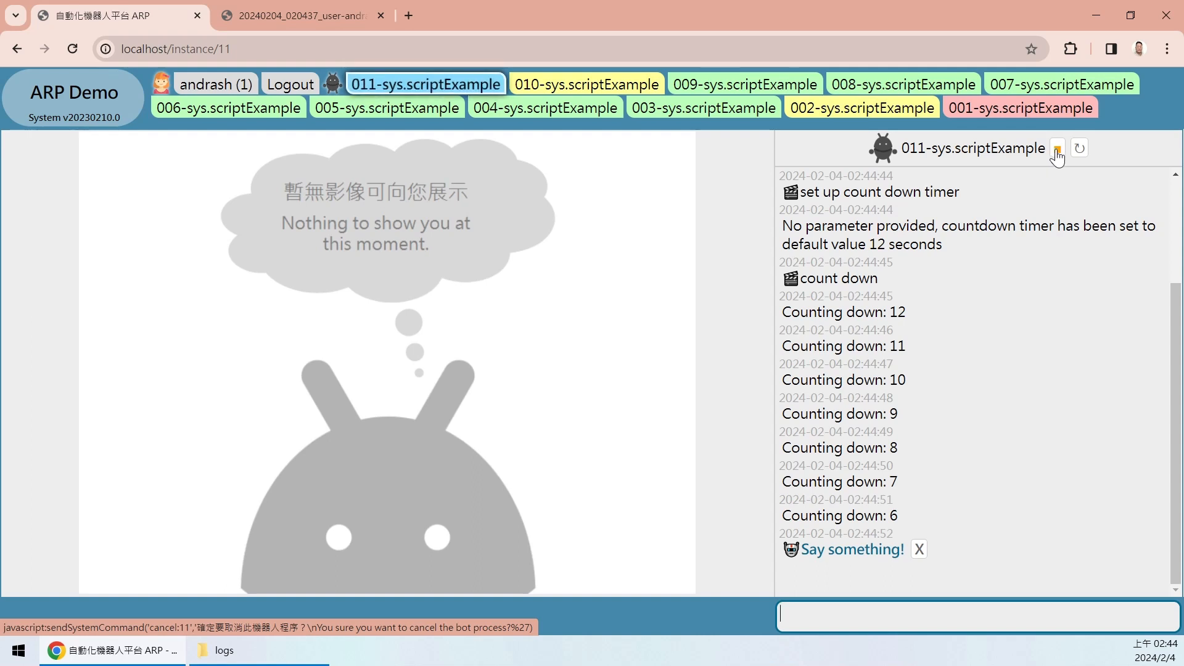
# - Cancel instance 011-sys.scriptExample, confirm it, and point out the resulting cancel:11 log line
pyautogui.click(1056, 150)
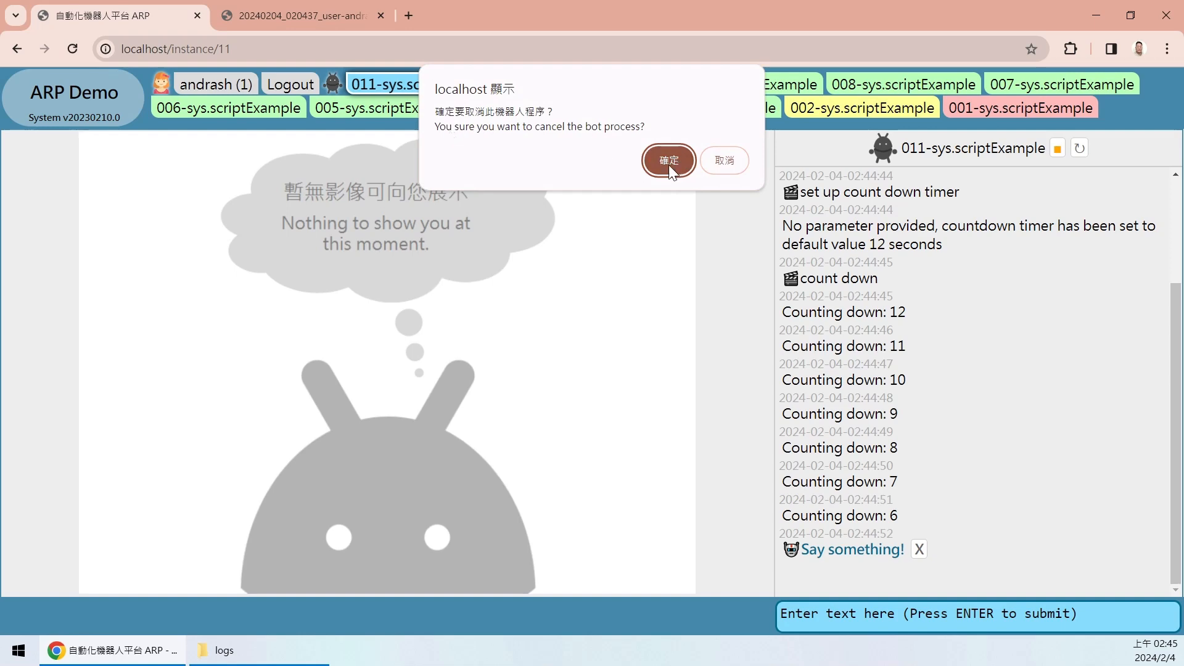
pyautogui.click(669, 162)
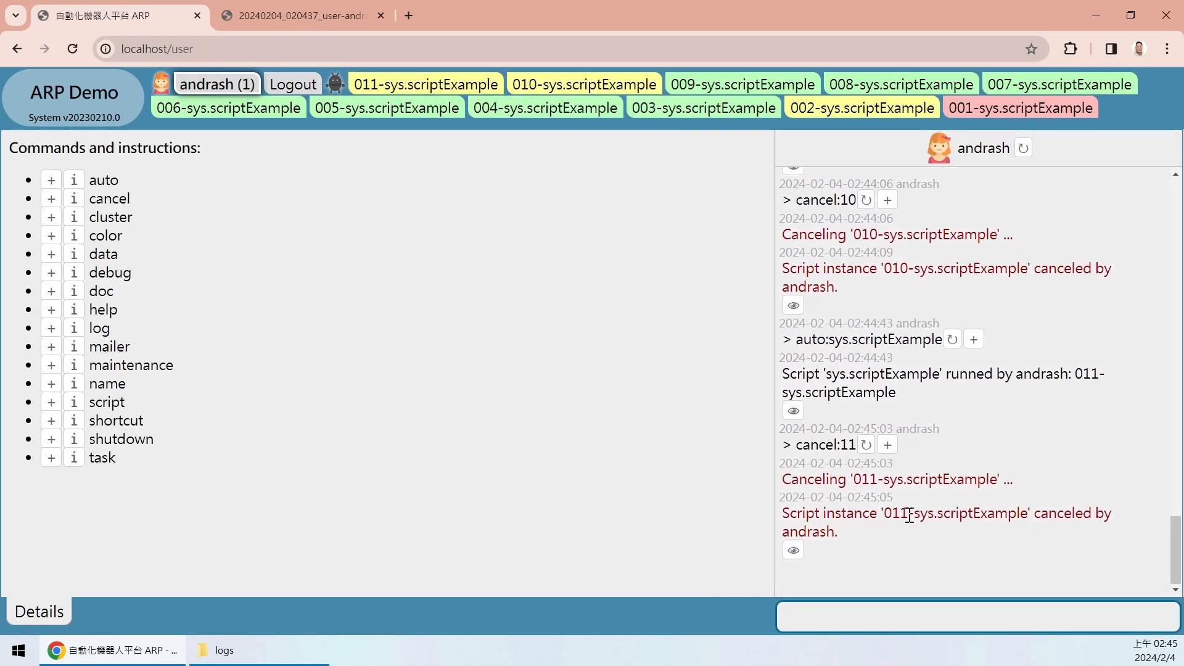
pyautogui.moveTo(801, 445); pyautogui.dragTo(897, 442)
pyautogui.click(897, 443)
pyautogui.moveTo(794, 444); pyautogui.dragTo(859, 447)
pyautogui.click(952, 448)
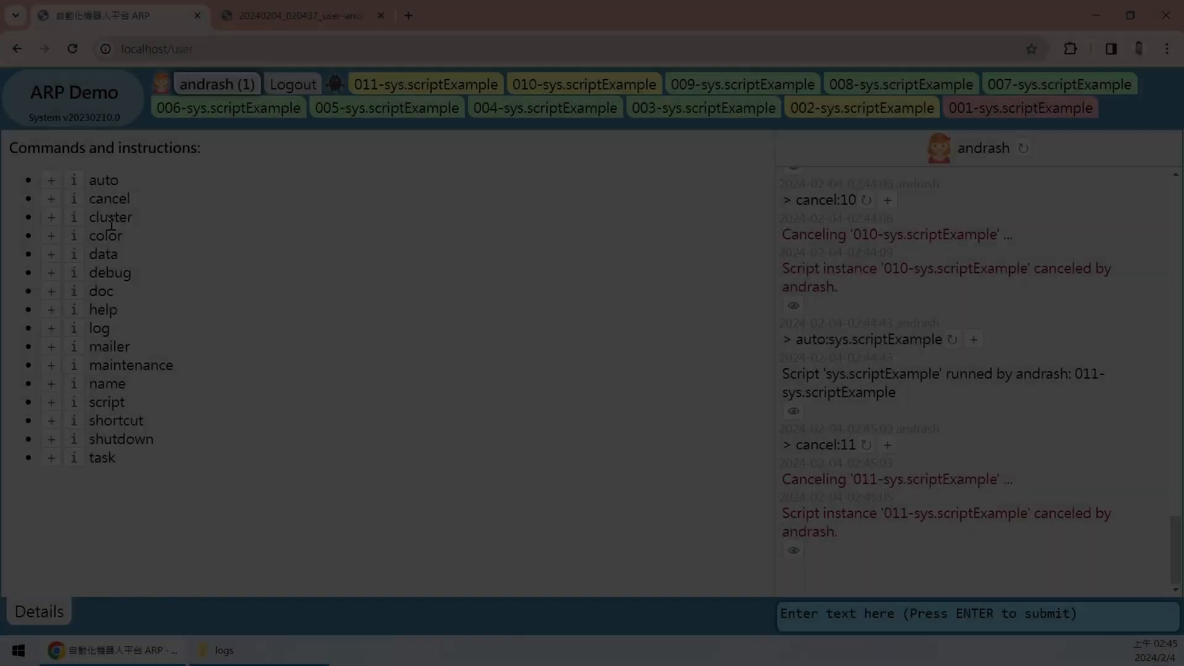
pyautogui.doubleClick(111, 219)
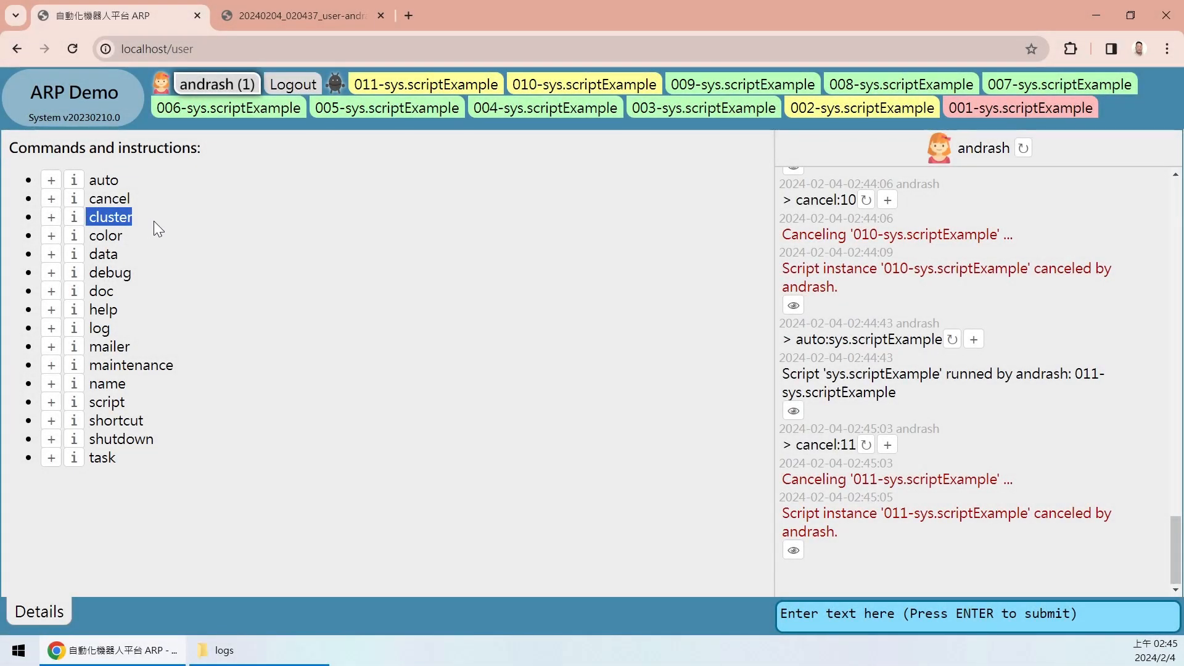
# - Point out the cluster and color commands in the list, then insert color: into the command input
pyautogui.click(160, 221)
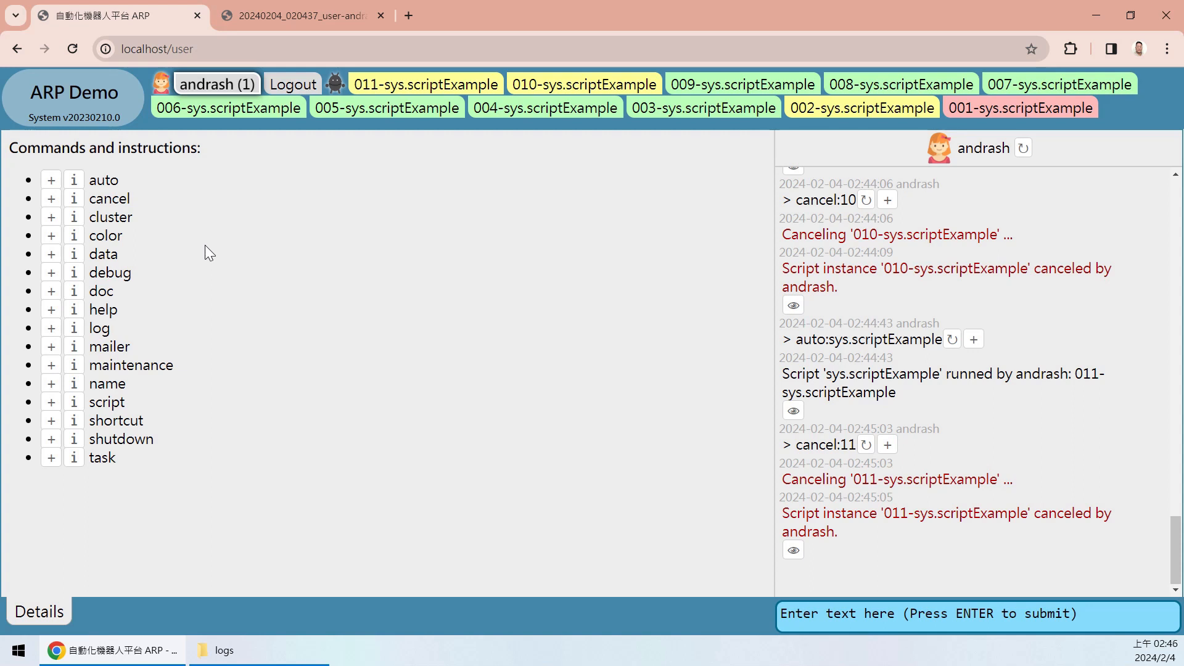
pyautogui.moveTo(102, 217); pyautogui.dragTo(153, 225)
pyautogui.click(185, 230)
pyautogui.click(147, 252)
pyautogui.moveTo(88, 239); pyautogui.dragTo(123, 240)
pyautogui.click(124, 243)
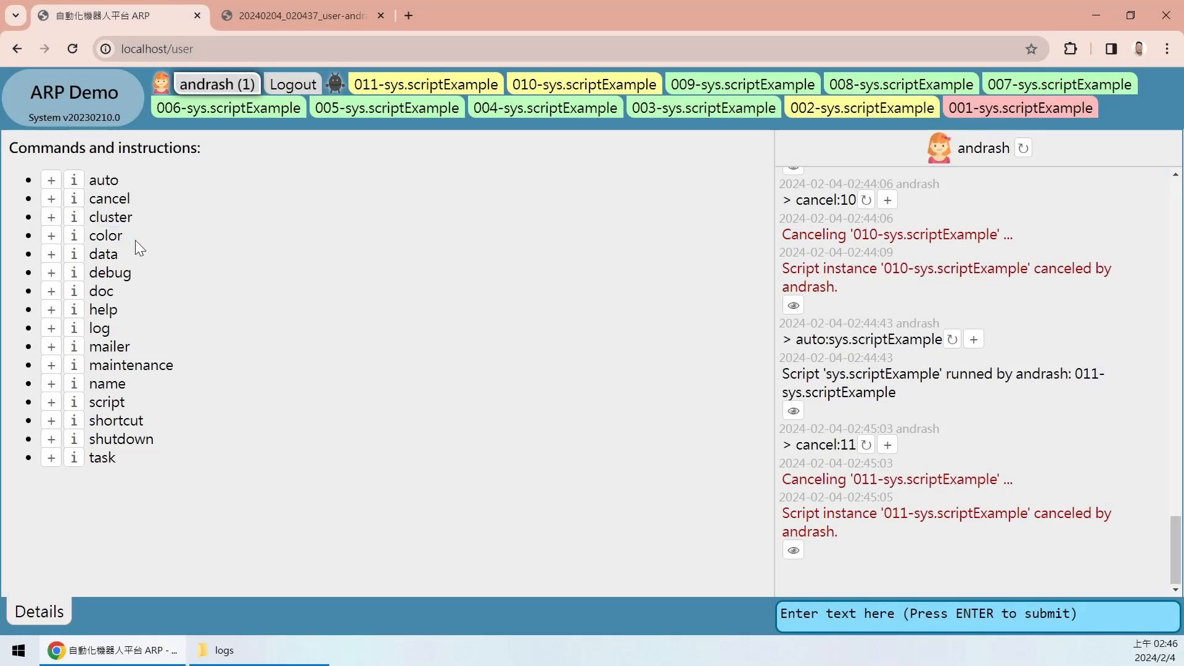
pyautogui.click(52, 238)
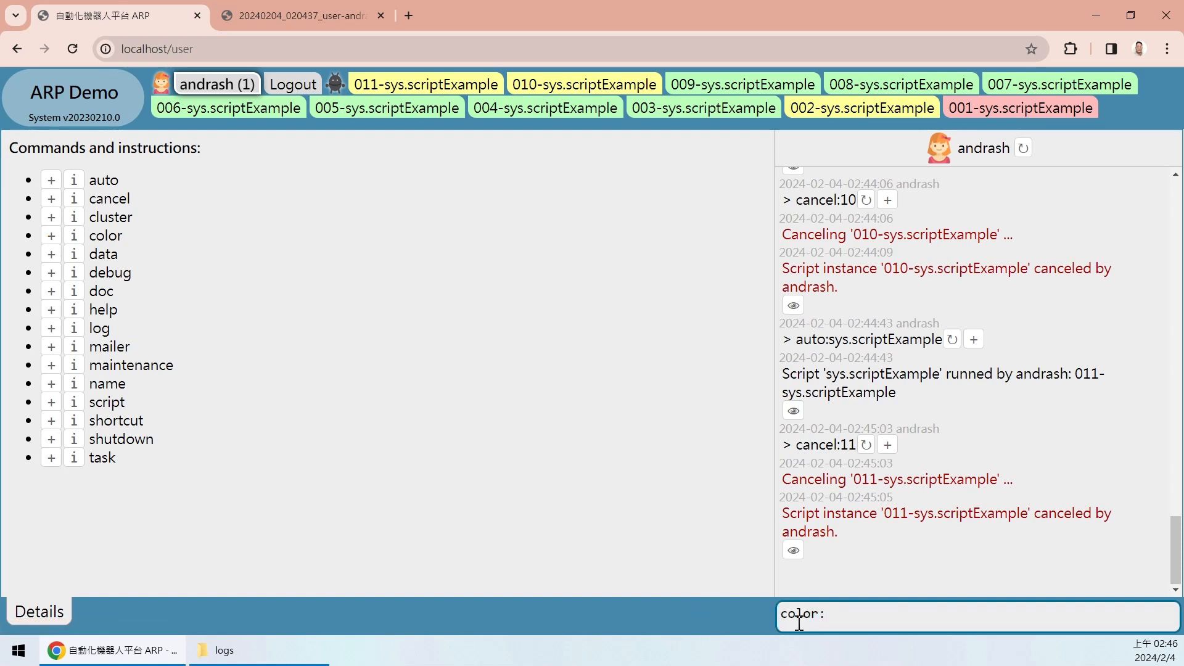
# - Submit a color command with the value #999999
pyautogui.moveTo(789, 620); pyautogui.dragTo(855, 611)
pyautogui.click(918, 615)
pyautogui.write('#')
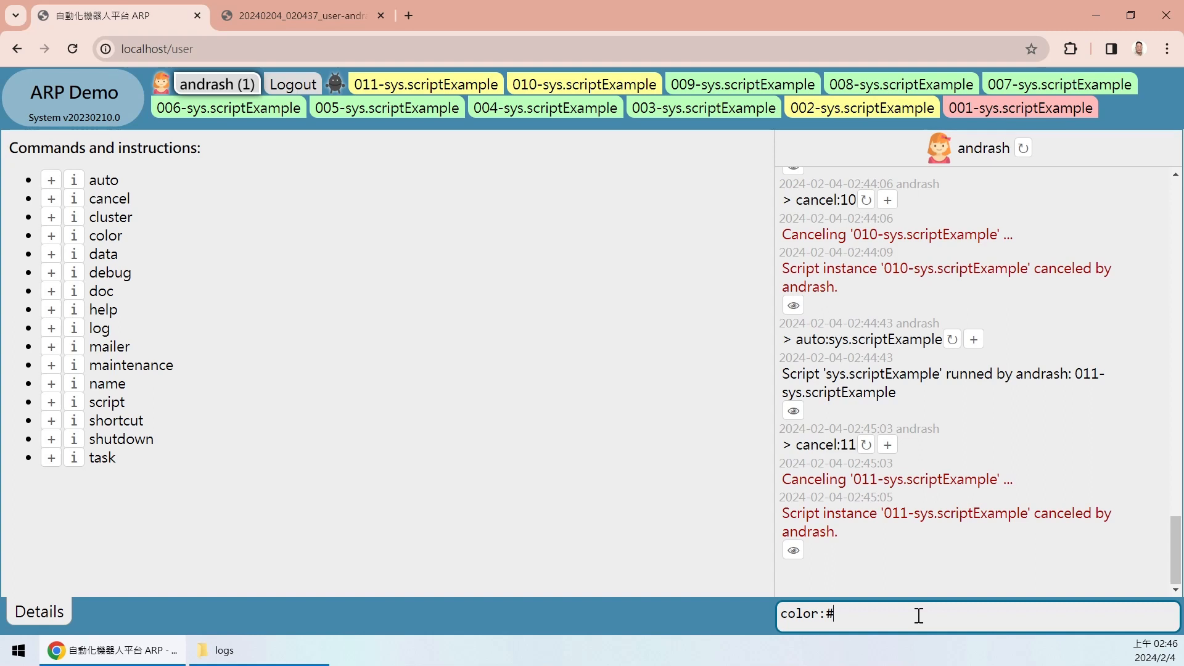
pyautogui.write('999999')
pyautogui.press('Return')
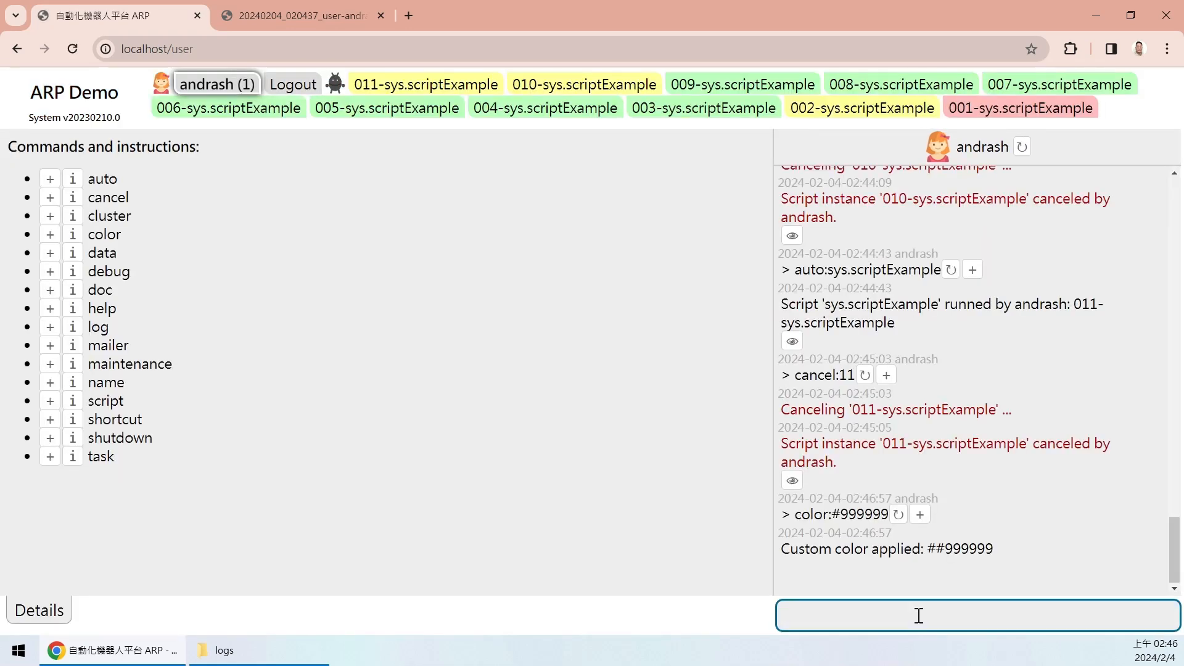
# - Rerun the colour command as color:999999, without the #, to turn the page grey
pyautogui.click(919, 514)
pyautogui.click(831, 612)
pyautogui.press('BackSpace')
pyautogui.press('Return')
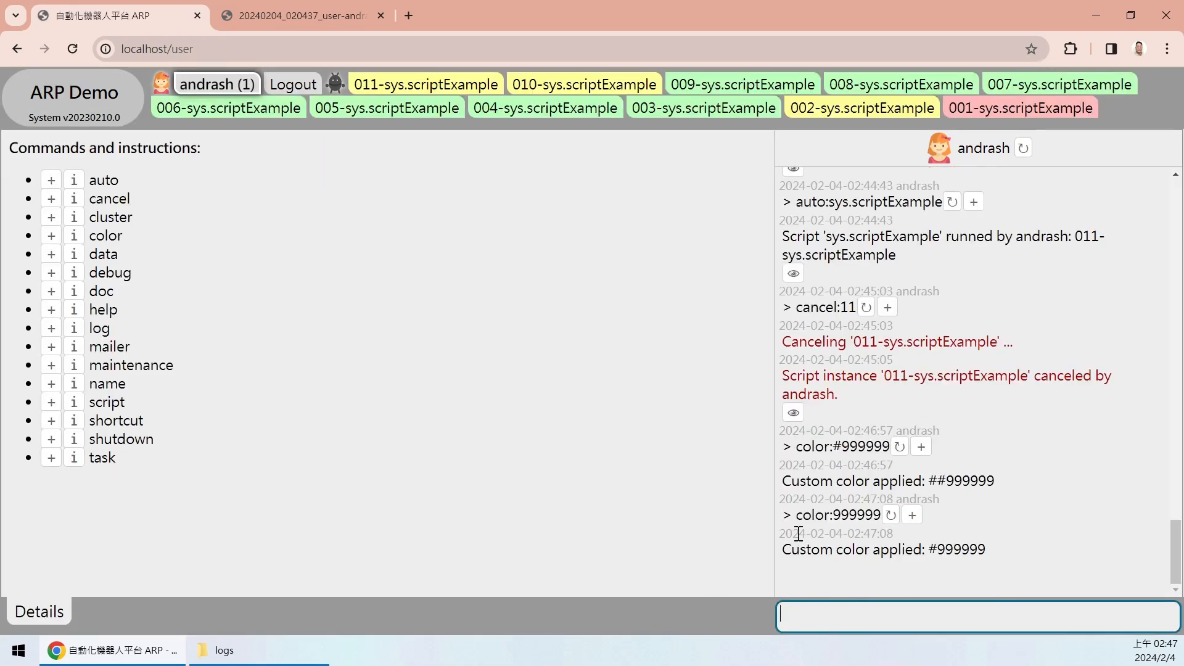
# - Reuse the colour command with ff9999 to apply a pink colour
pyautogui.click(912, 518)
pyautogui.doubleClick(836, 611)
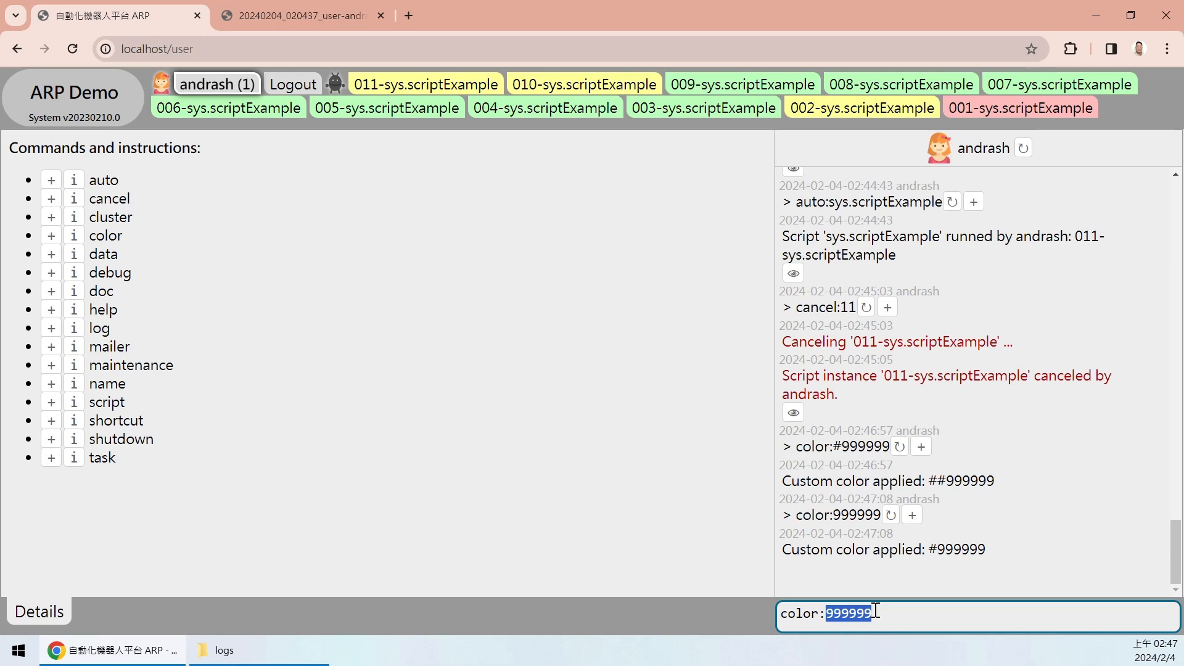
pyautogui.write('ff9999')
pyautogui.press('Return')
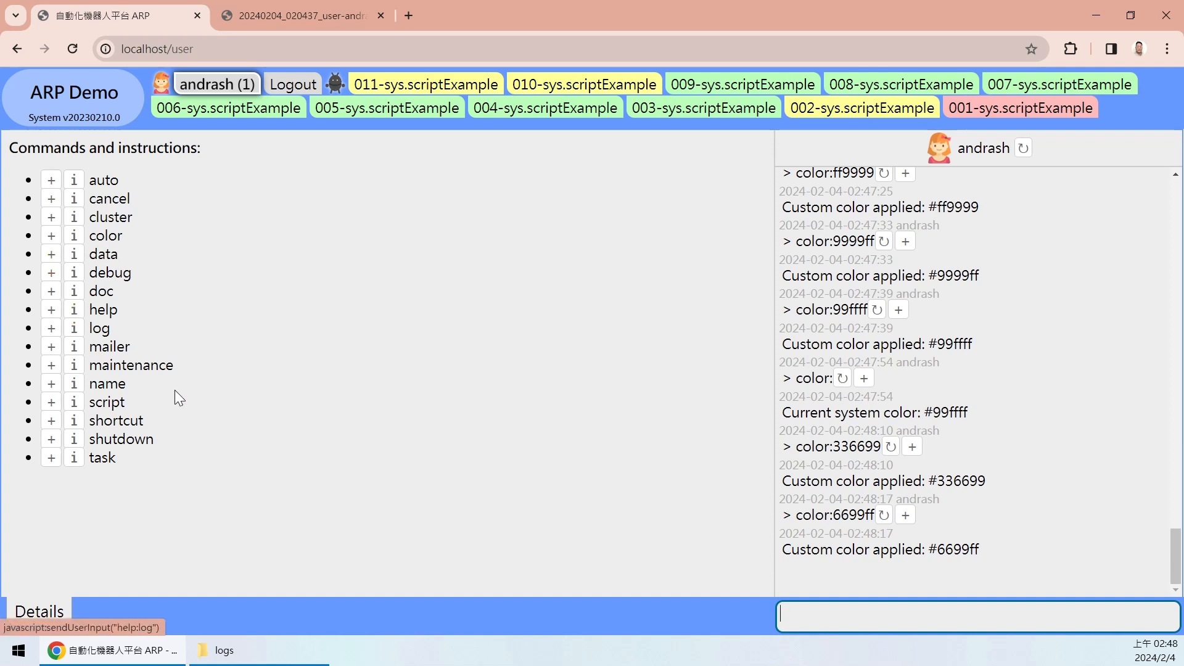
# - Start a name command and point out the script instance labels and the ARP Demo title
pyautogui.click(51, 385)
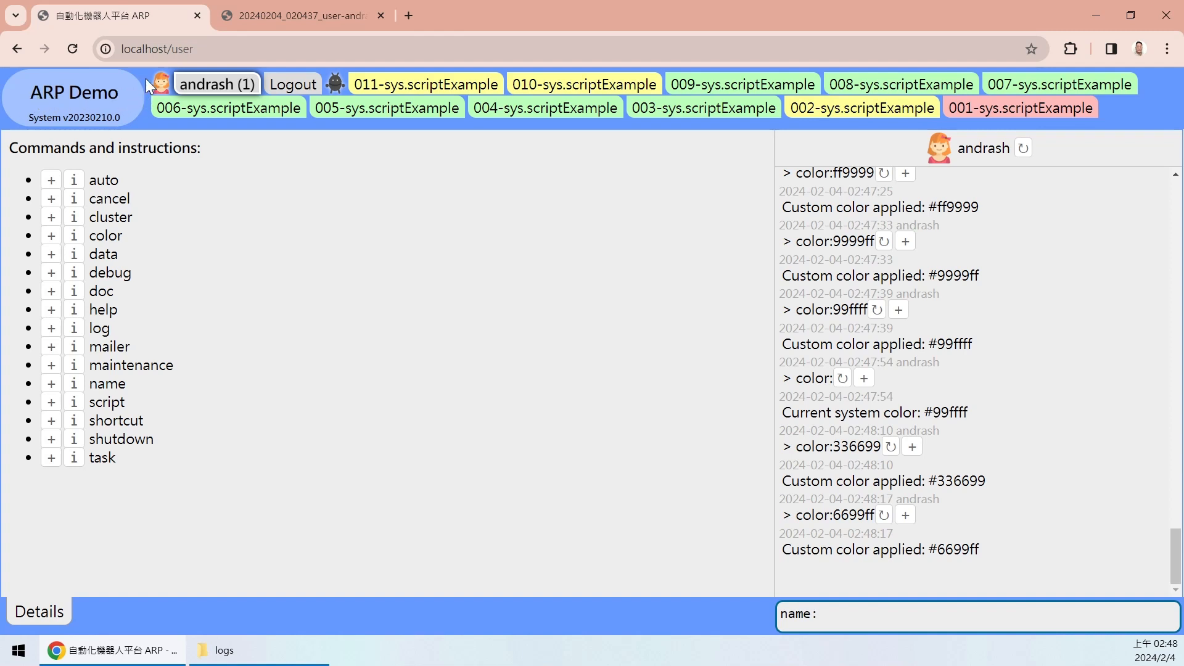
pyautogui.moveTo(146, 79); pyautogui.dragTo(142, 131)
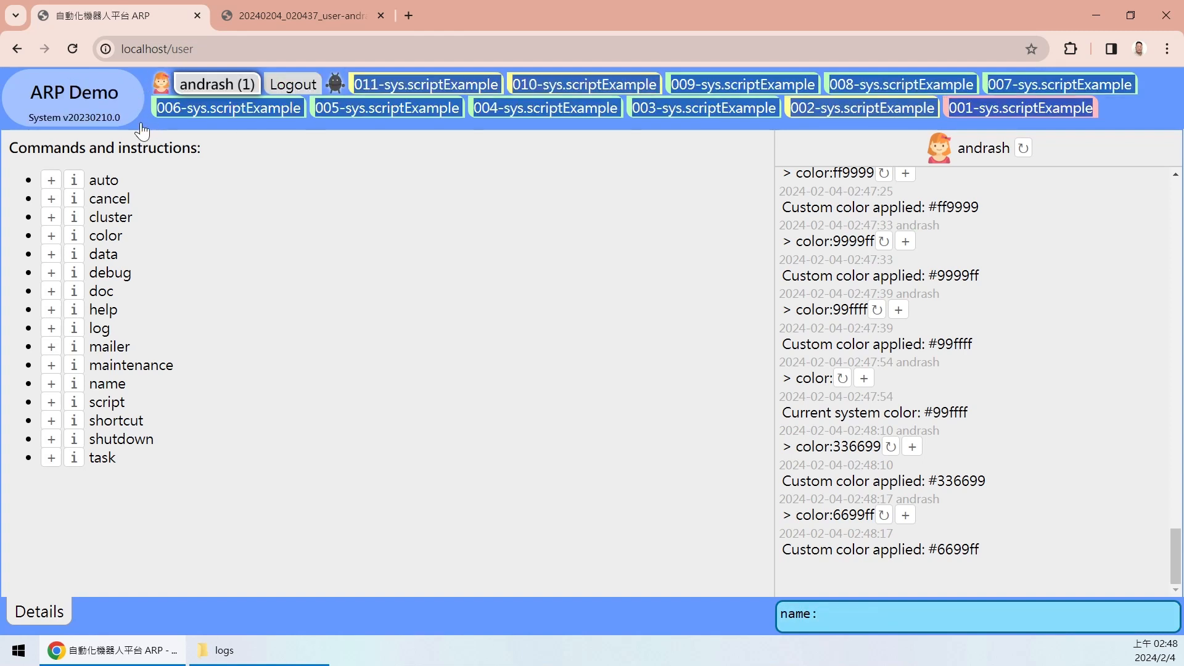
pyautogui.click(345, 307)
pyautogui.moveTo(5, 82); pyautogui.dragTo(116, 86)
pyautogui.hotkey('ctrl', 'c')
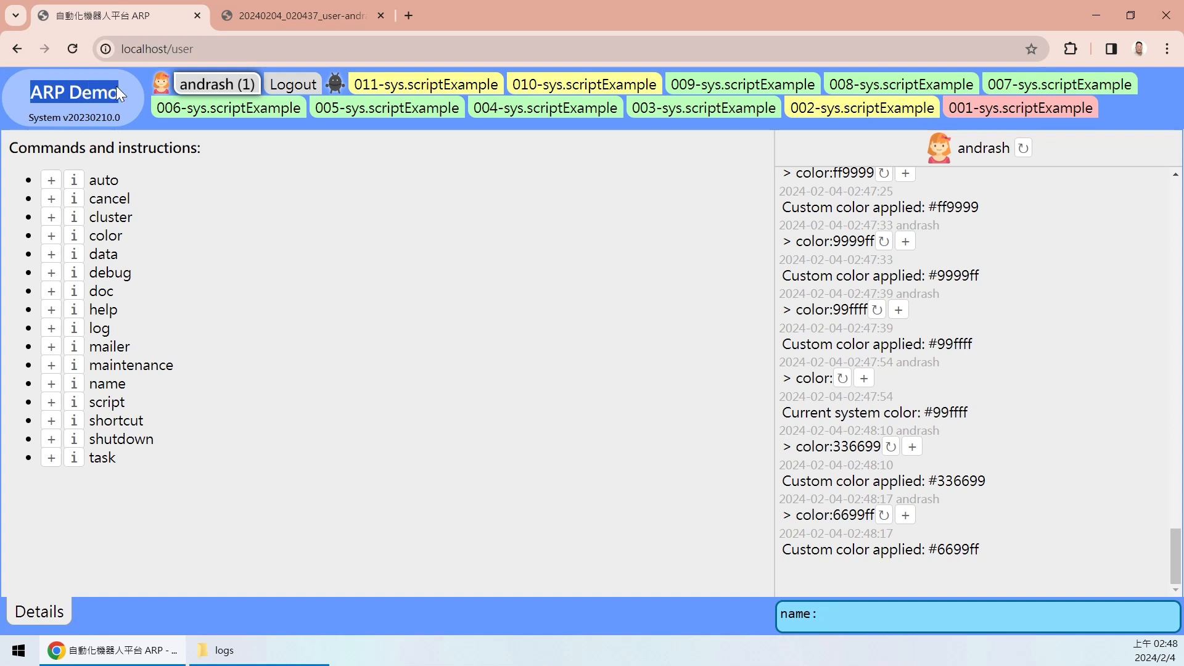
pyautogui.click(960, 617)
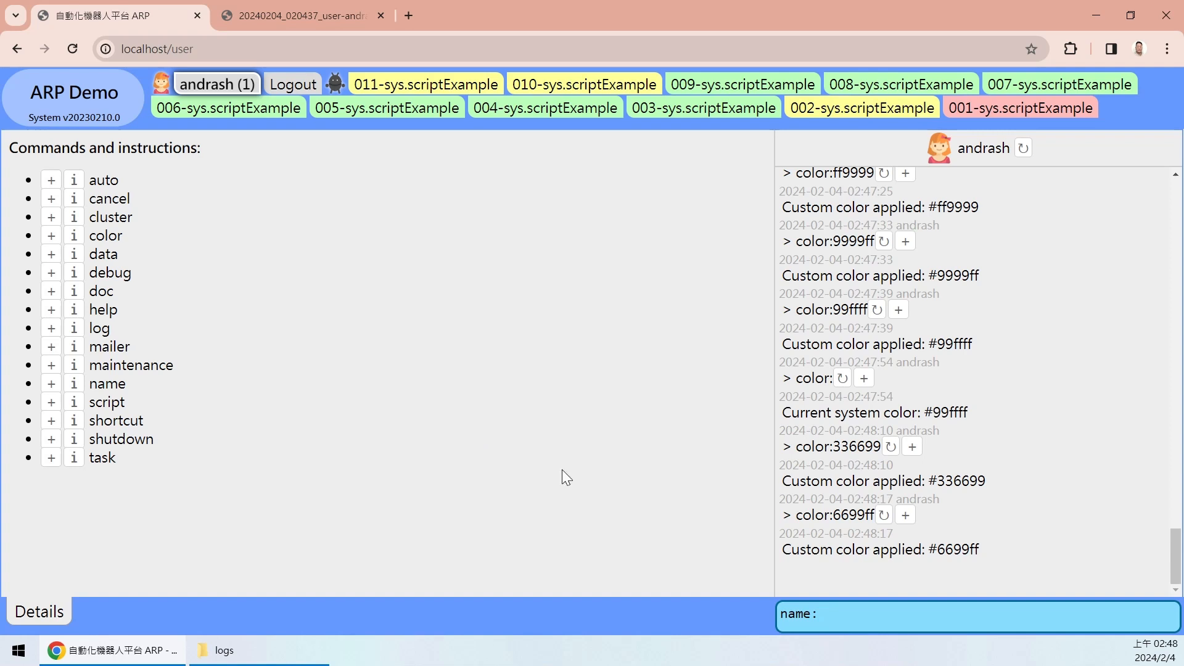
# - Replace the pasted 'ARP Demo' with 'My System' and submit the name command
pyautogui.click(882, 624)
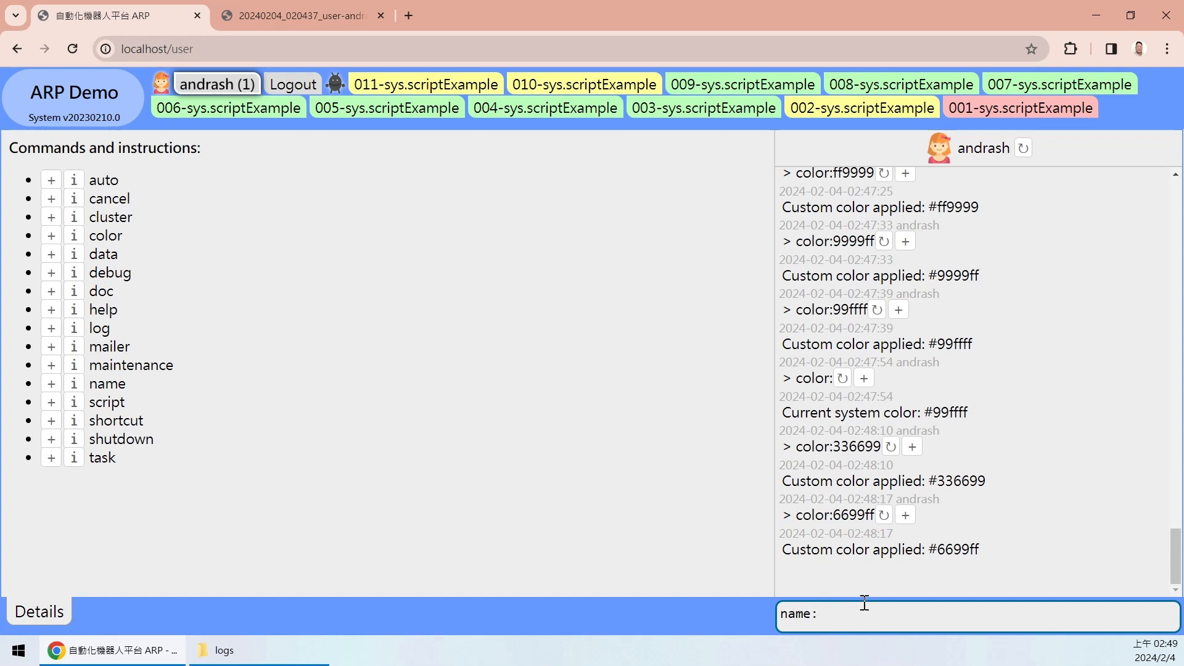
pyautogui.hotkey('ctrl', 'v')
pyautogui.moveTo(819, 615); pyautogui.dragTo(918, 616)
pyautogui.press('BackSpace')
pyautogui.write('My System')
pyautogui.press('Return')
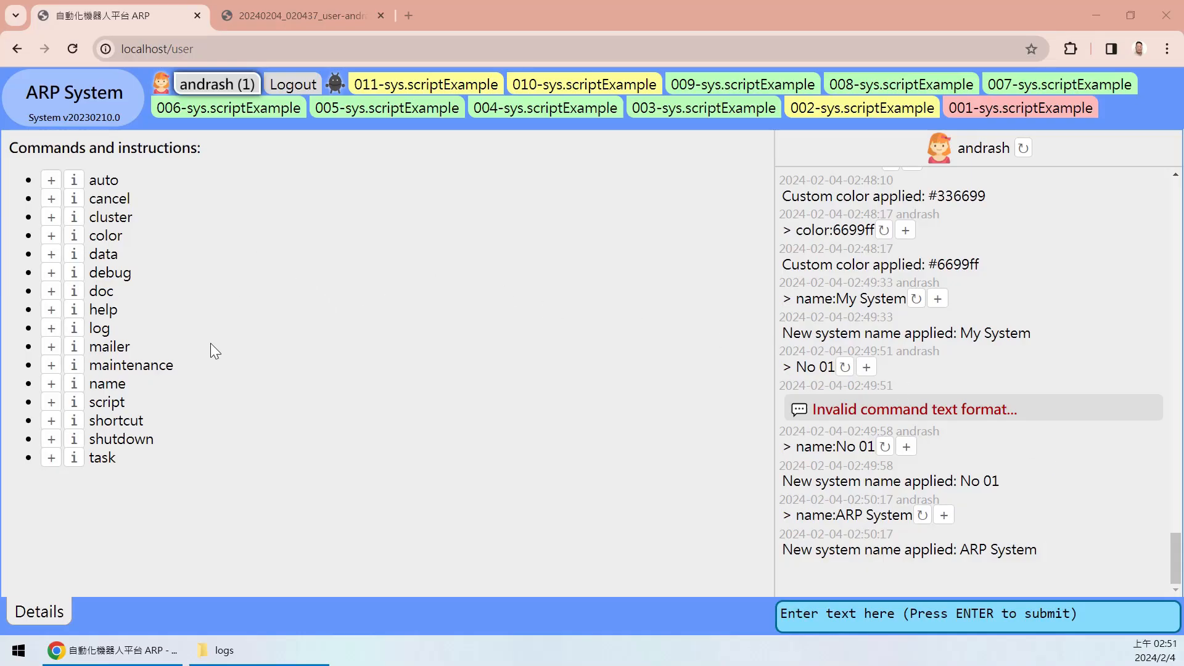
pyautogui.moveTo(89, 402); pyautogui.dragTo(142, 402)
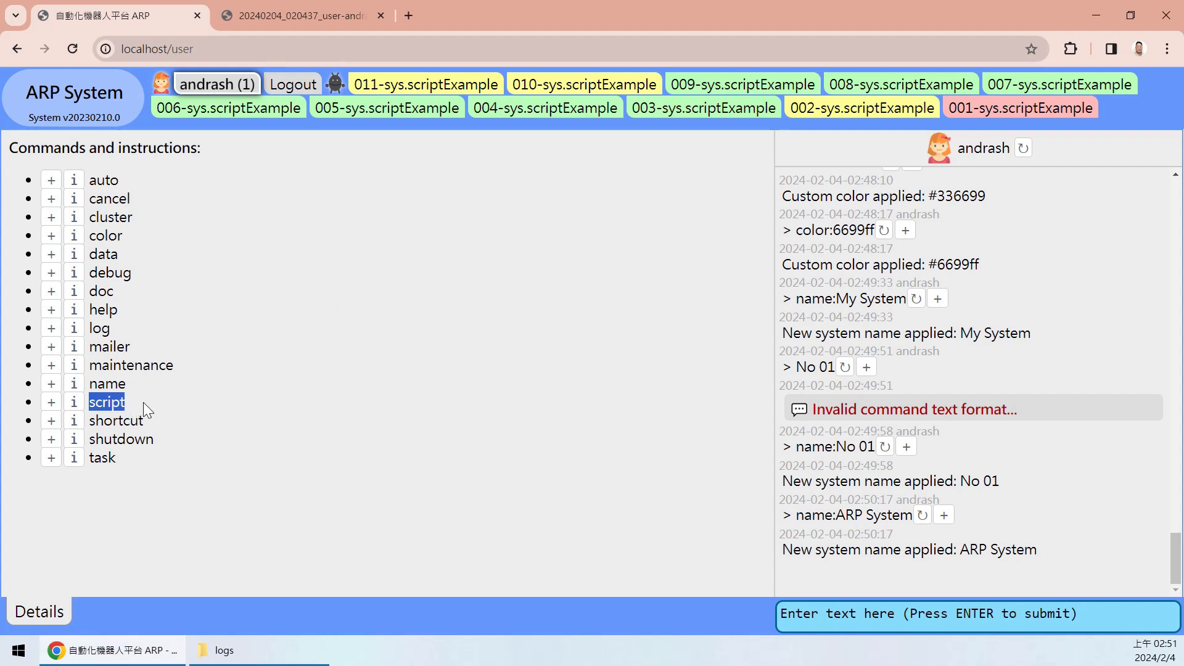
# - Point out the script and auto commands in the command list
pyautogui.click(133, 405)
pyautogui.doubleClick(109, 405)
pyautogui.click(139, 405)
pyautogui.moveTo(93, 179); pyautogui.dragTo(88, 180)
# - Paste 'script' into the command input and run script: to list the seven automation scripts
pyautogui.doubleClick(98, 402)
pyautogui.hotkey('ctrl', 'c')
pyautogui.click(859, 614)
pyautogui.hotkey('ctrl', 'v')
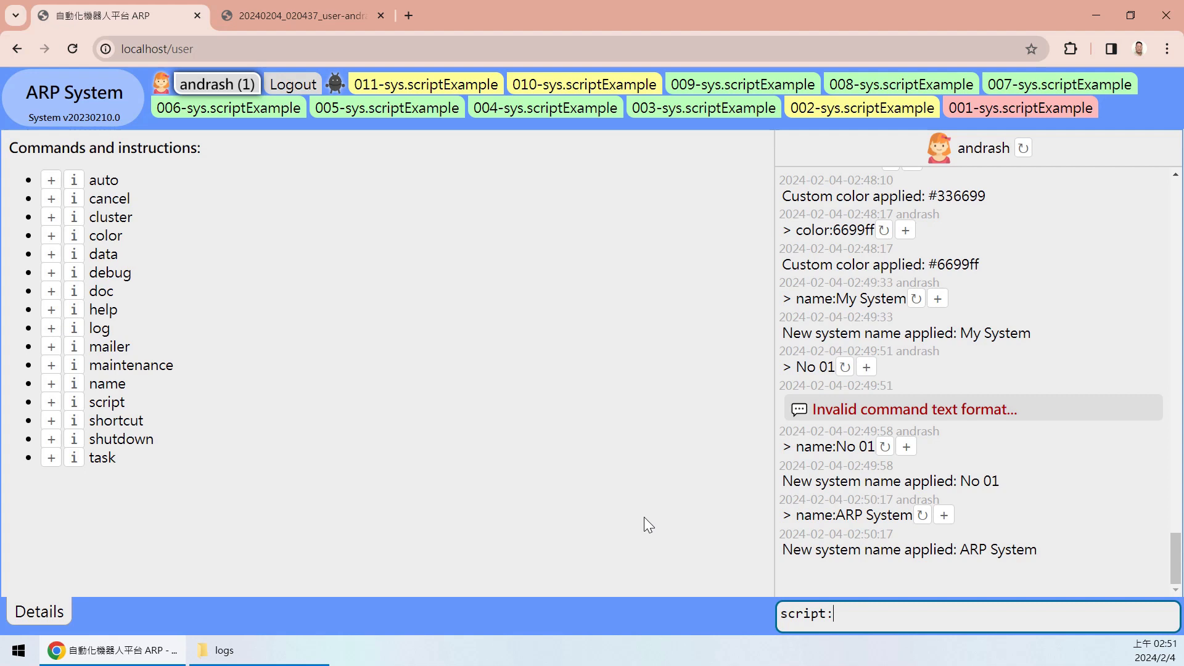
pyautogui.write(':')
pyautogui.press('Return')
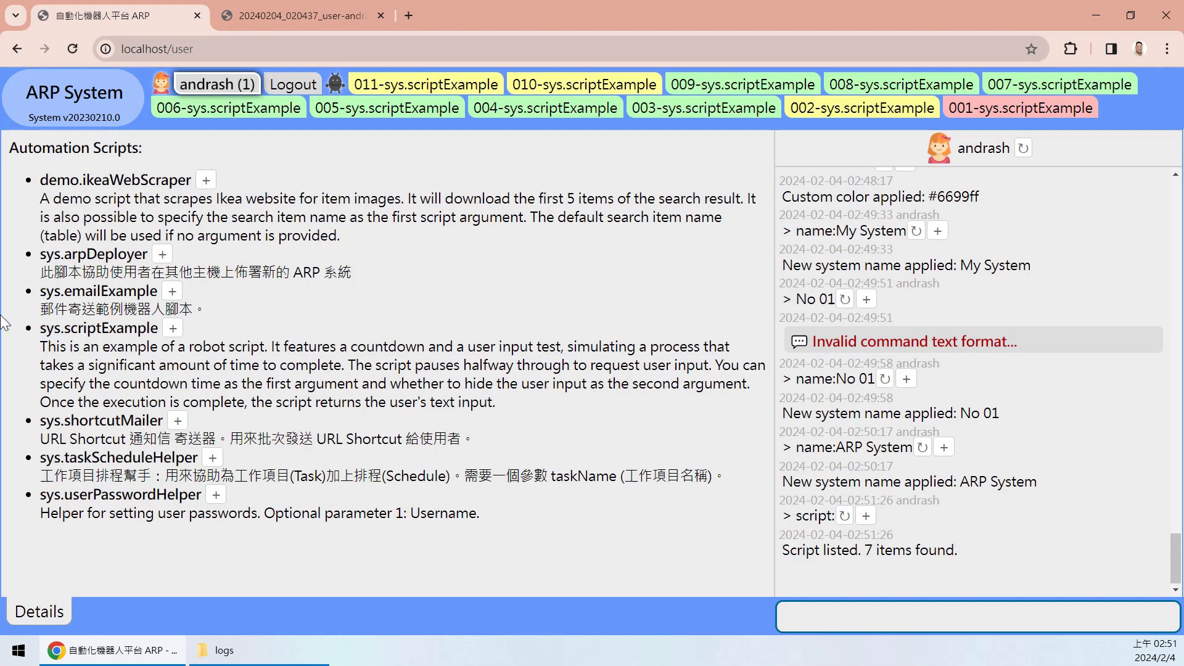
pyautogui.moveTo(72, 186); pyautogui.dragTo(187, 517)
pyautogui.click(188, 517)
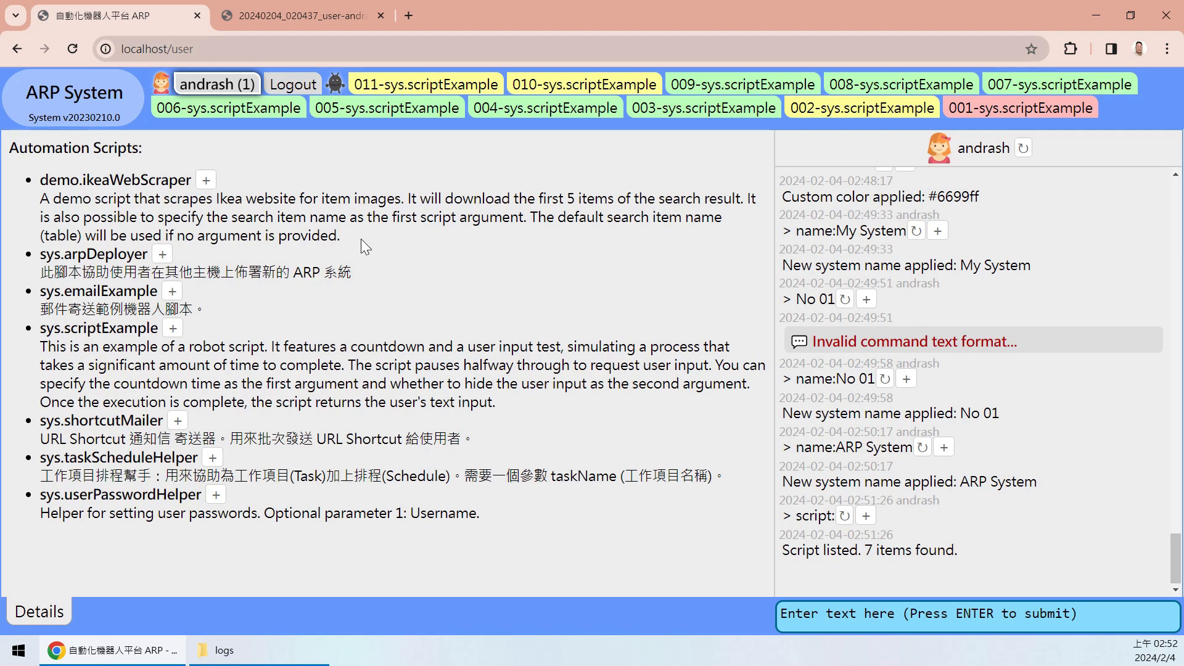
pyautogui.moveTo(345, 235); pyautogui.dragTo(38, 179)
pyautogui.click(309, 226)
pyautogui.doubleClick(82, 327)
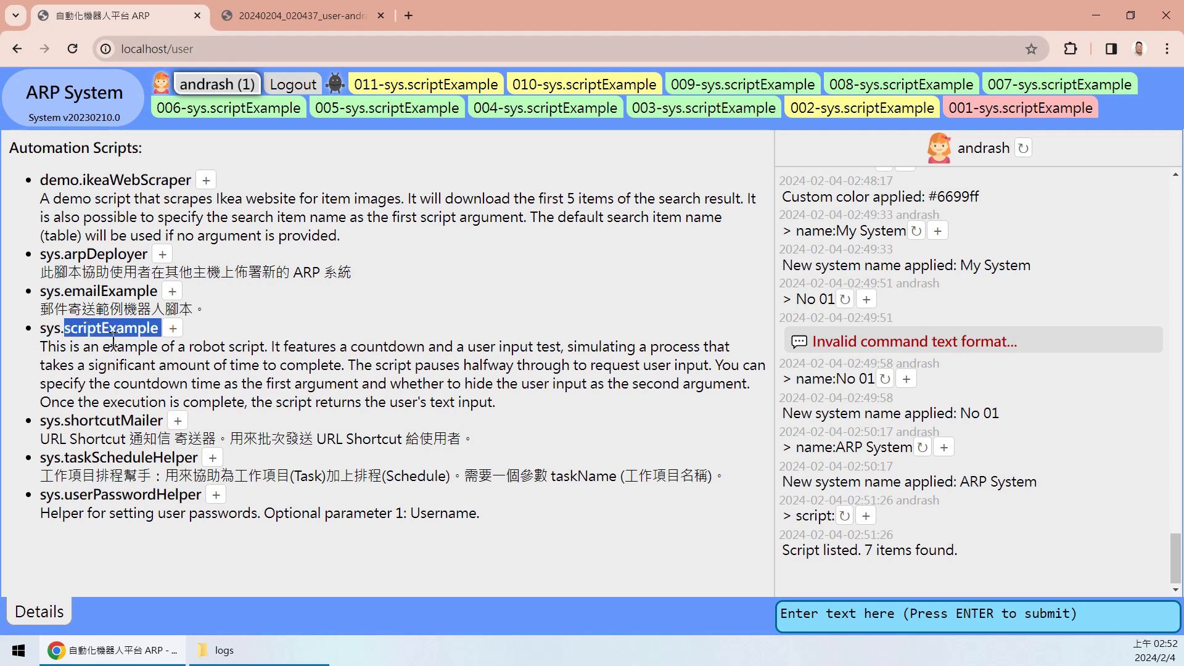
pyautogui.click(153, 359)
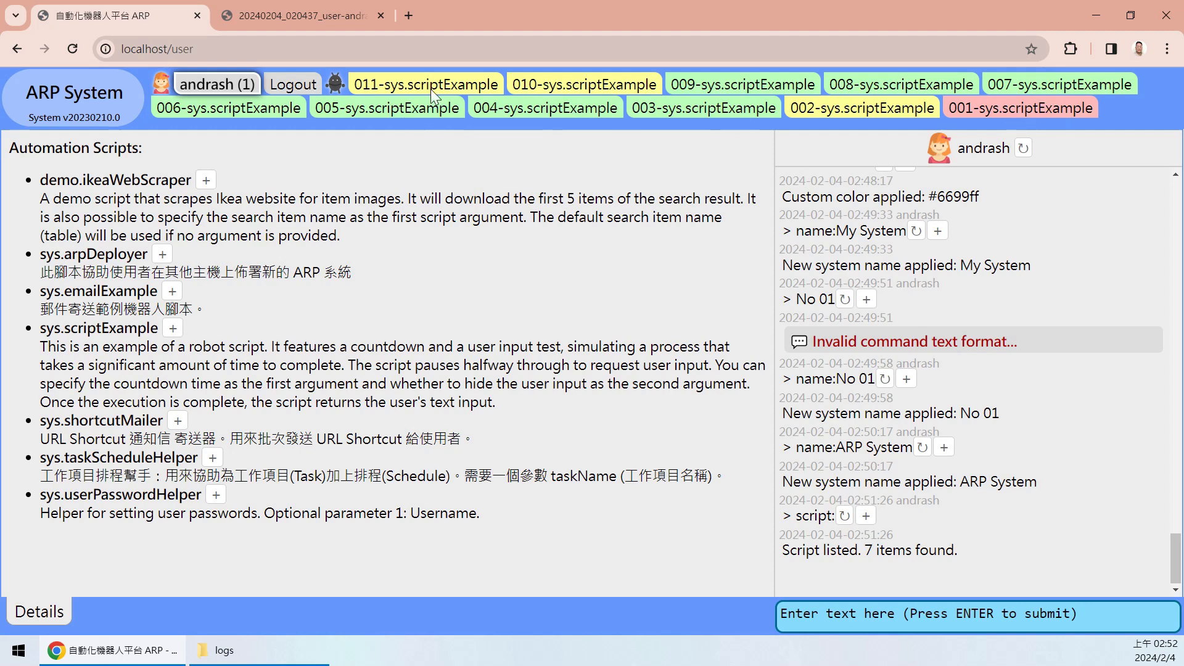
pyautogui.moveTo(40, 345); pyautogui.dragTo(3, 364)
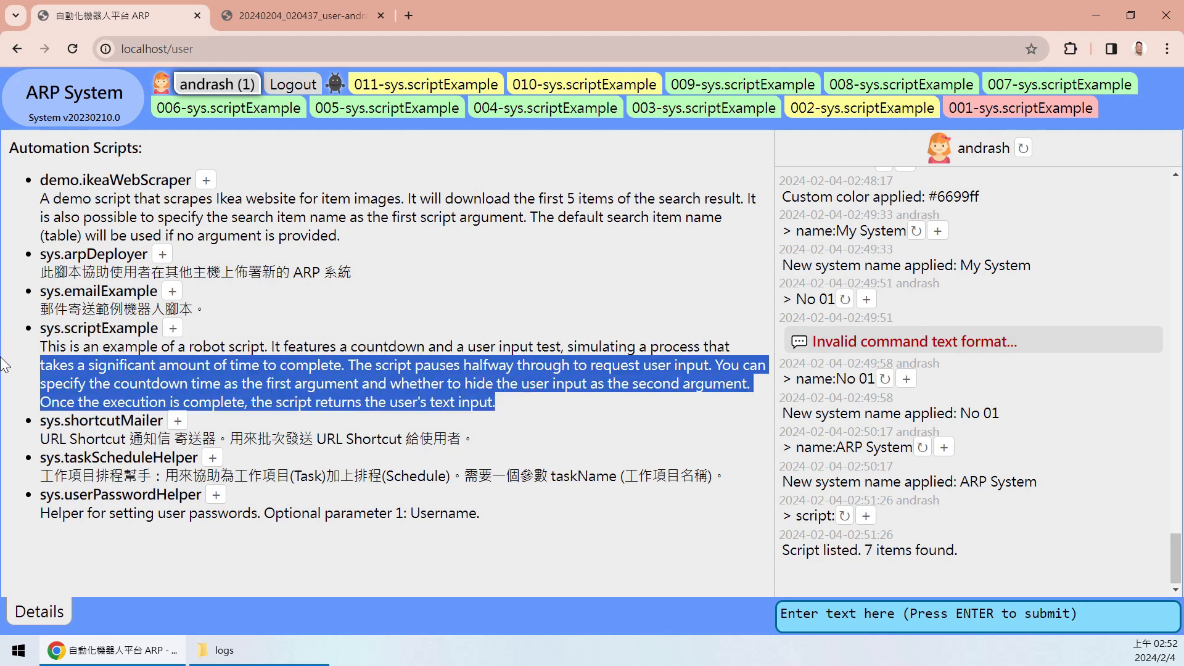
pyautogui.click(178, 360)
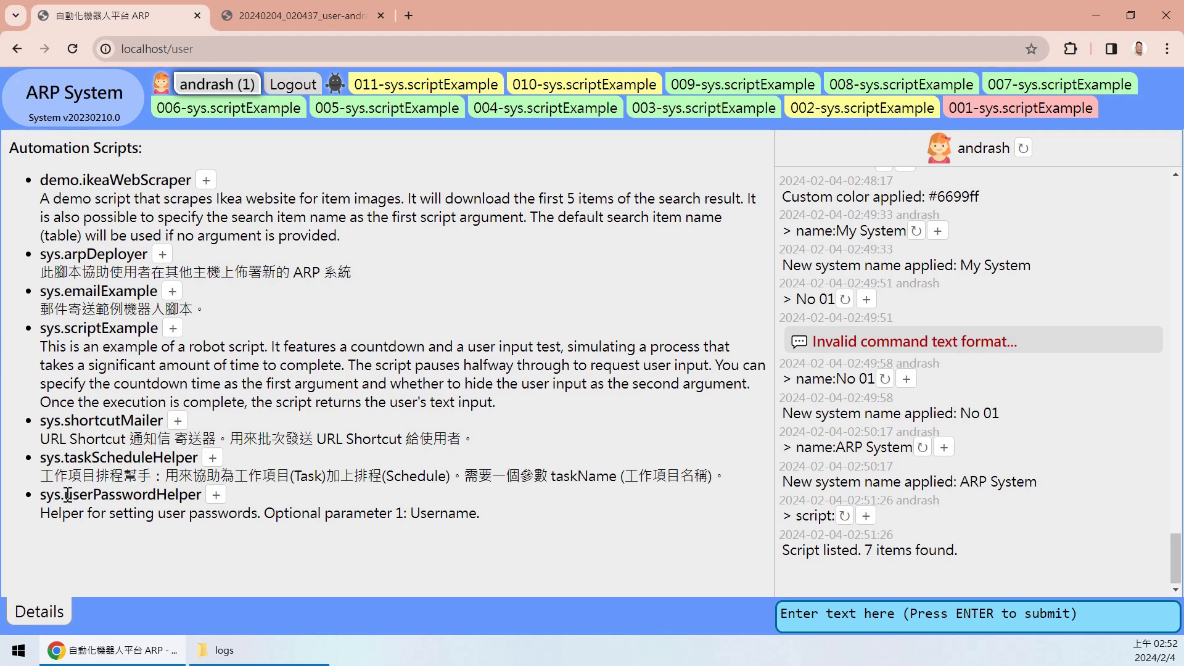
pyautogui.moveTo(38, 494); pyautogui.dragTo(468, 516)
pyautogui.click(517, 520)
pyautogui.moveTo(42, 495); pyautogui.dragTo(512, 518)
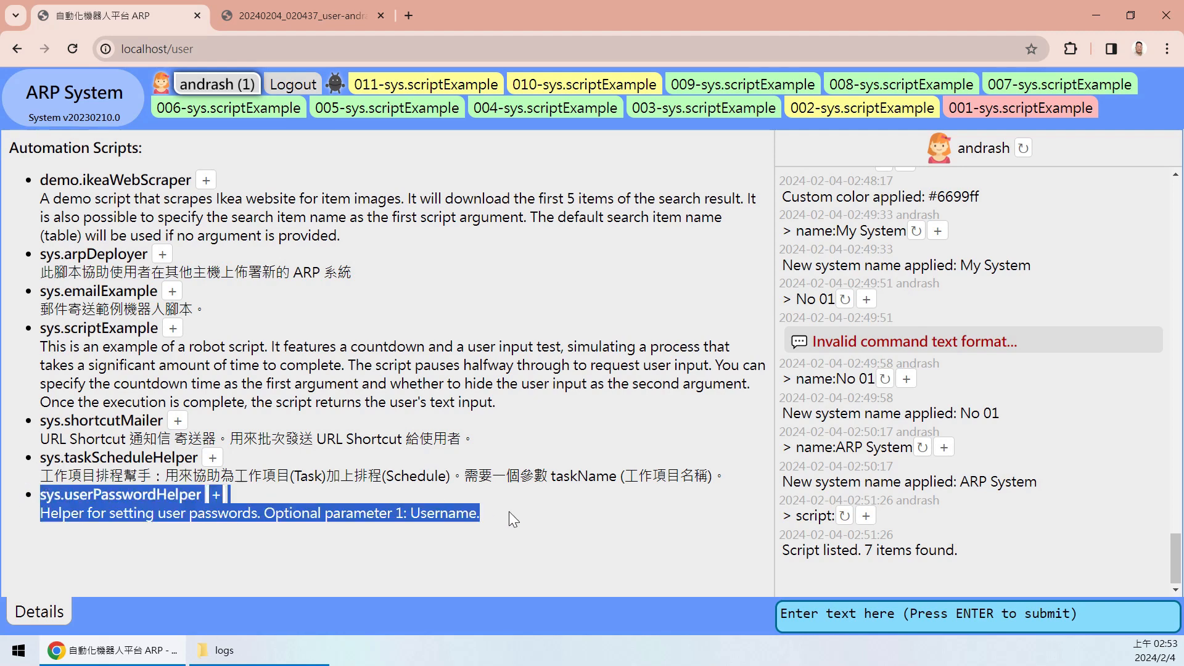
pyautogui.click(527, 520)
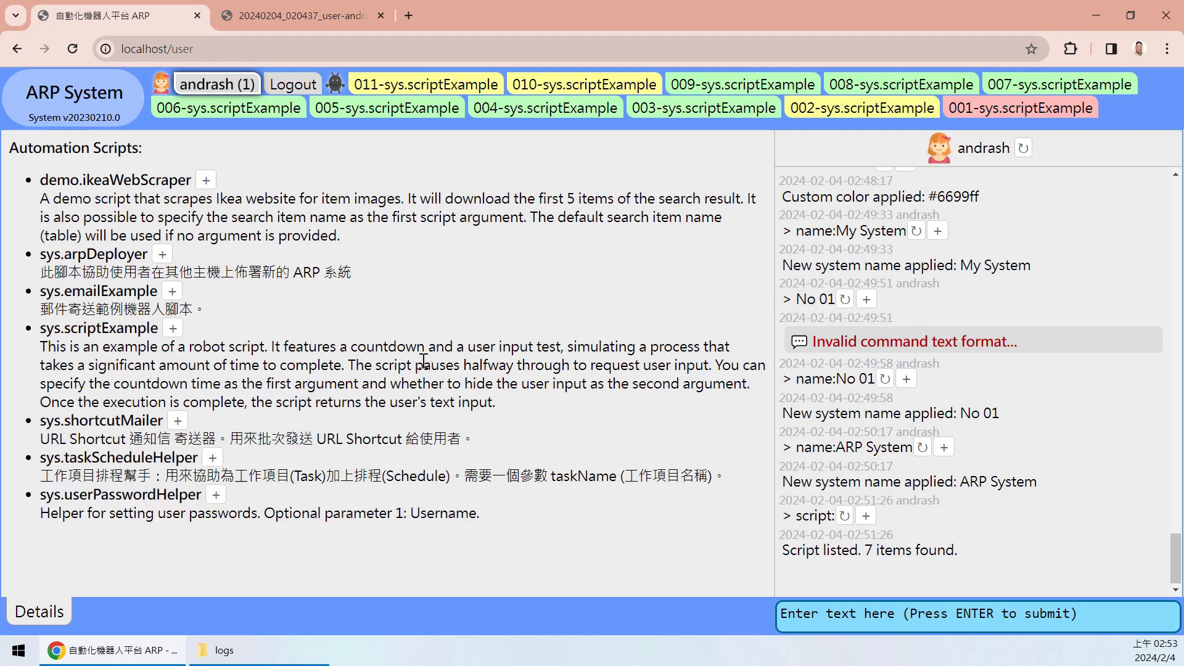
pyautogui.moveTo(513, 400); pyautogui.dragTo(23, 326)
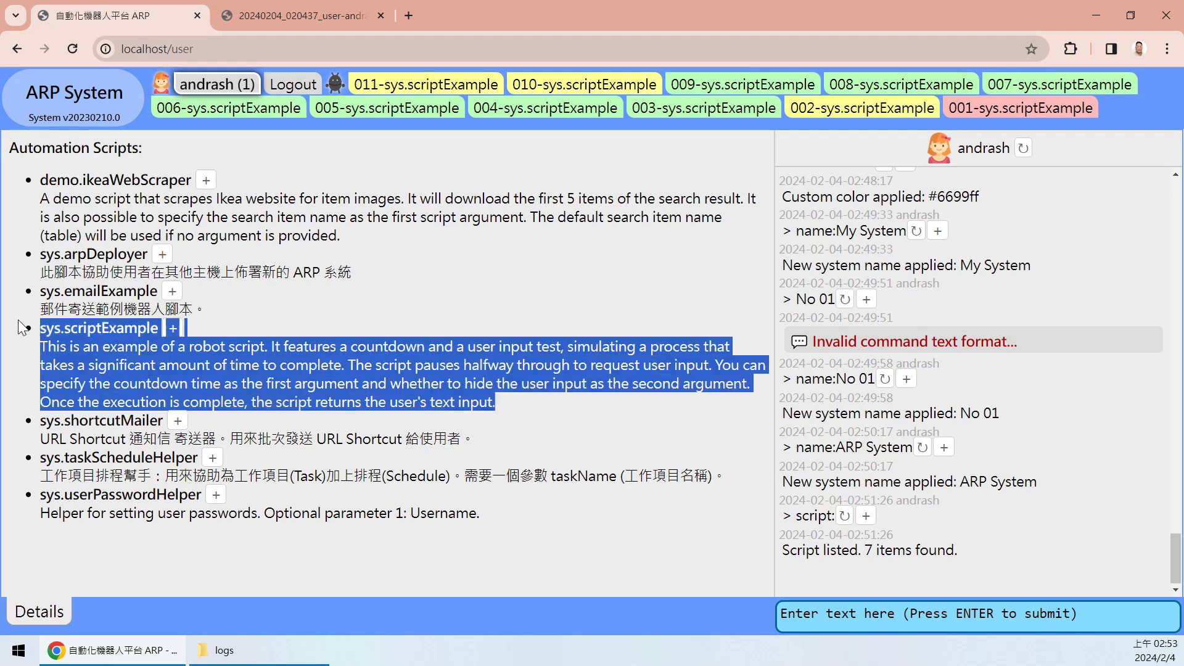
pyautogui.doubleClick(103, 179)
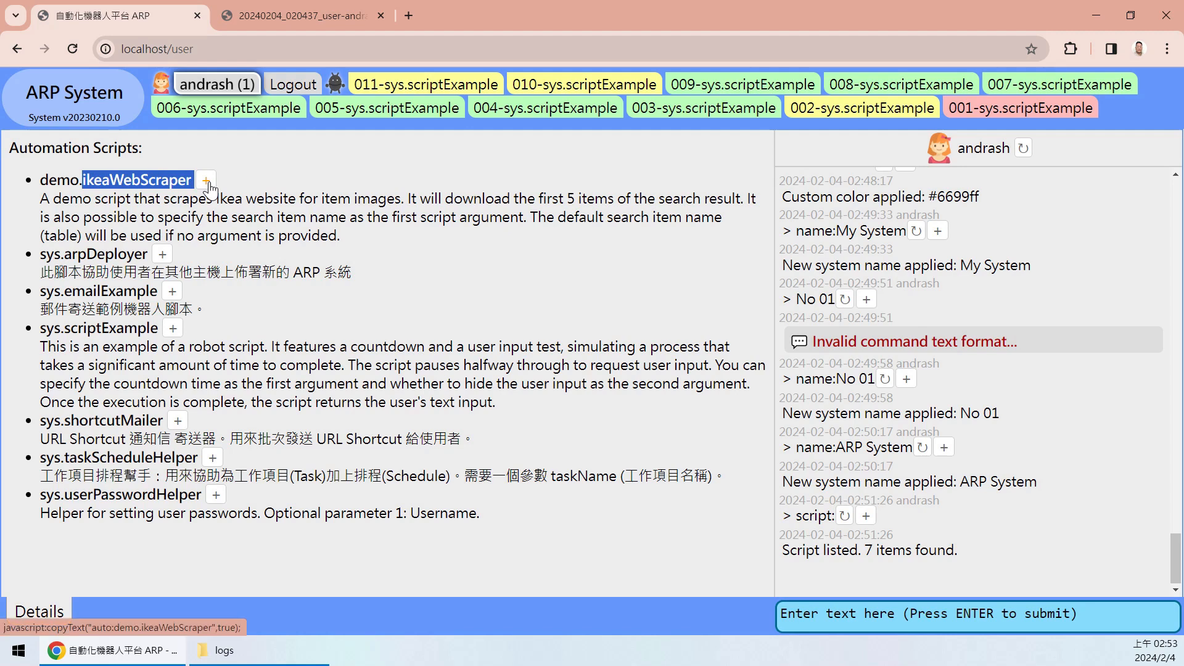
pyautogui.click(516, 346)
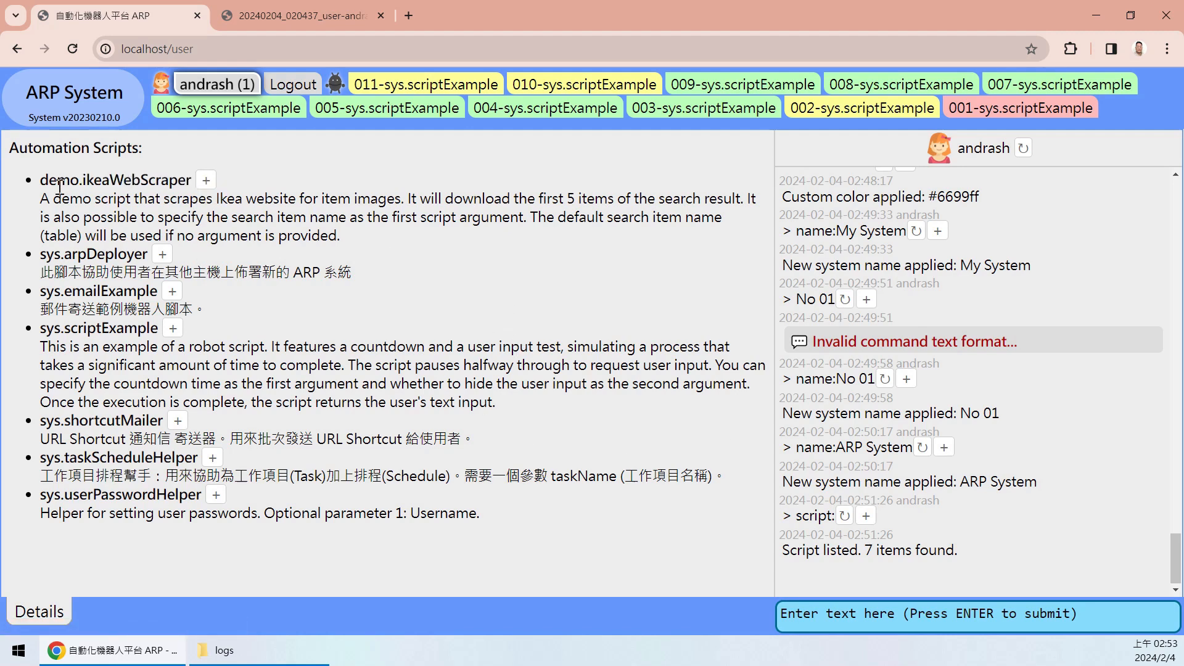
# - Fill in auto:demo.ikeaWebScraper from the script list and run it to start instance 012
pyautogui.click(206, 183)
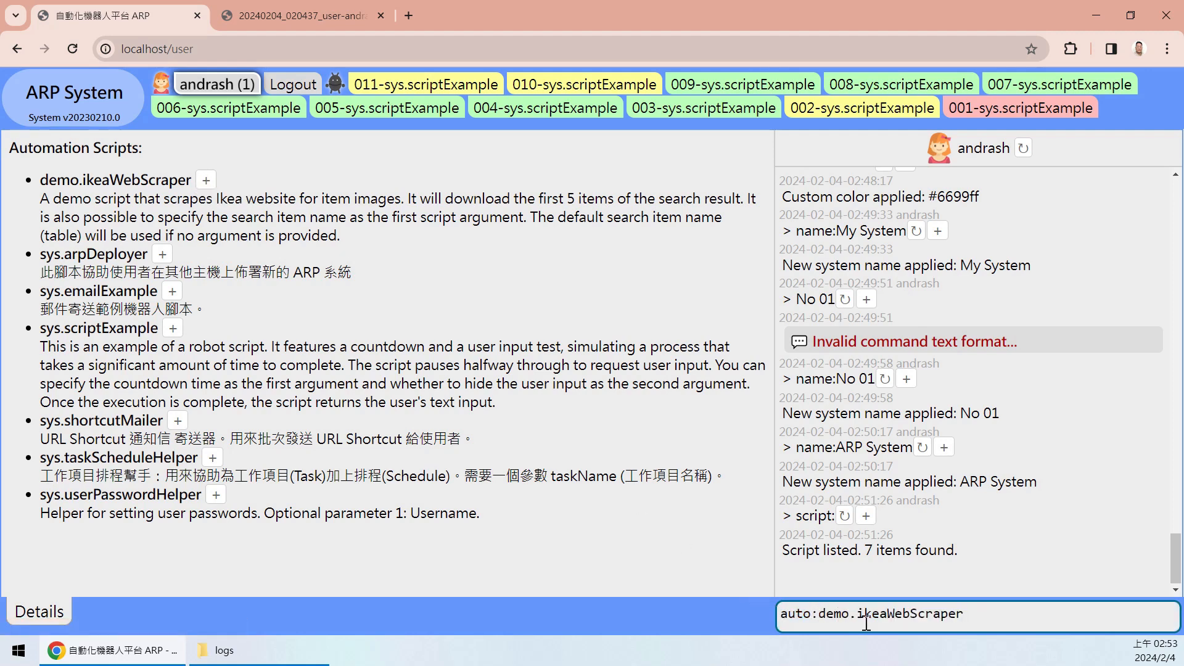
pyautogui.moveTo(986, 615); pyautogui.dragTo(814, 614)
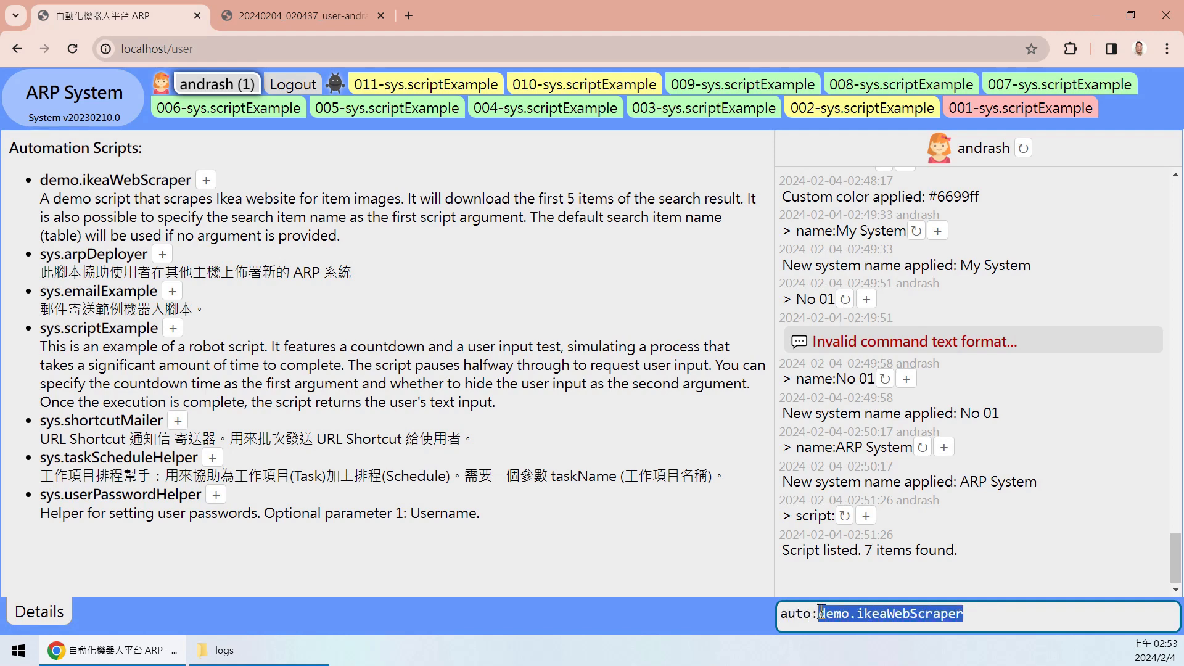
pyautogui.click(805, 613)
pyautogui.doubleClick(805, 614)
pyautogui.click(824, 614)
pyautogui.moveTo(820, 615); pyautogui.dragTo(1009, 616)
pyautogui.click(1029, 623)
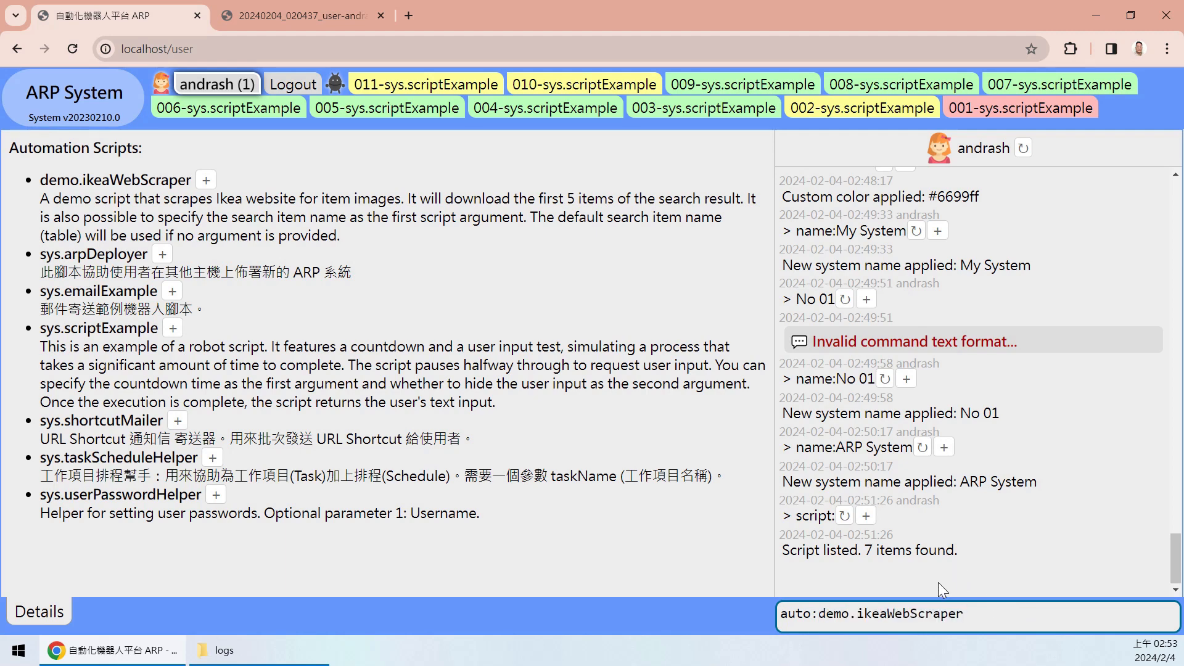
pyautogui.press('Return')
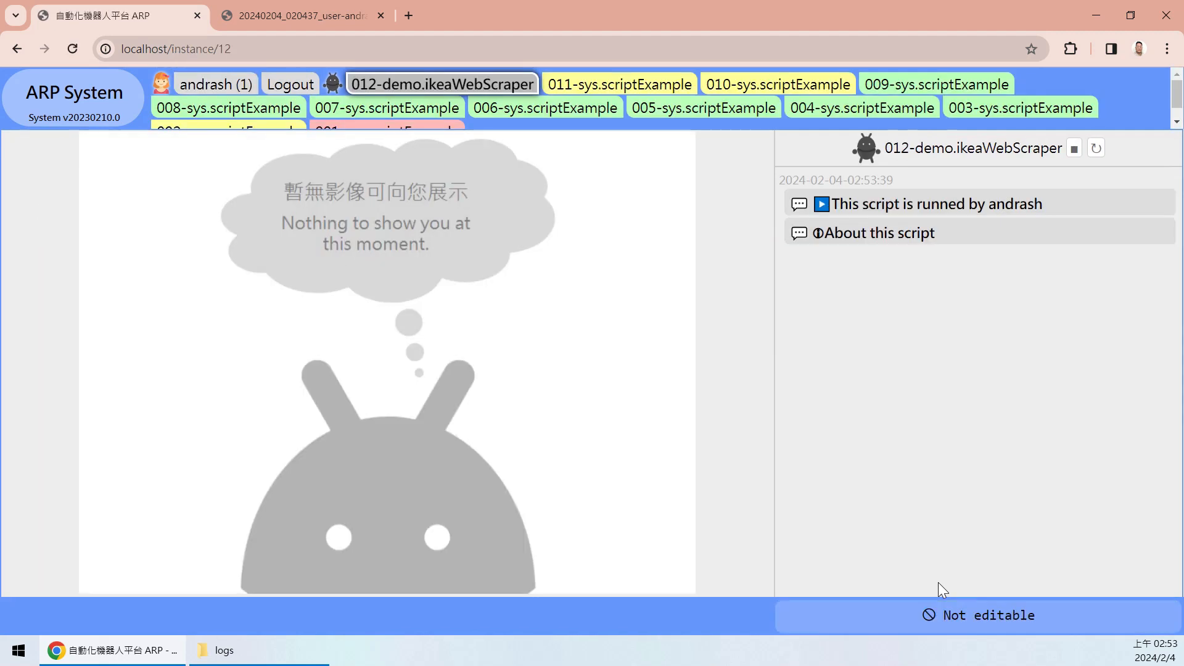
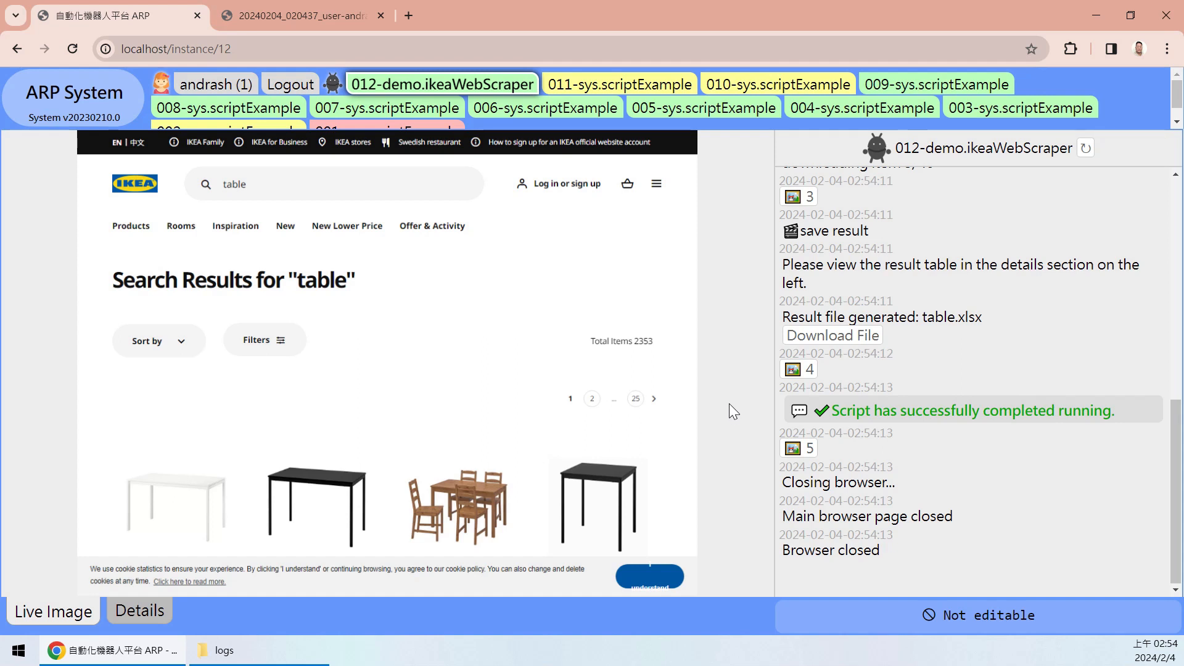
# - View the recorded snapshots for log steps 0, 1 and 2, ending on the 'table' search results
pyautogui.moveTo(1171, 448); pyautogui.dragTo(1170, 216)
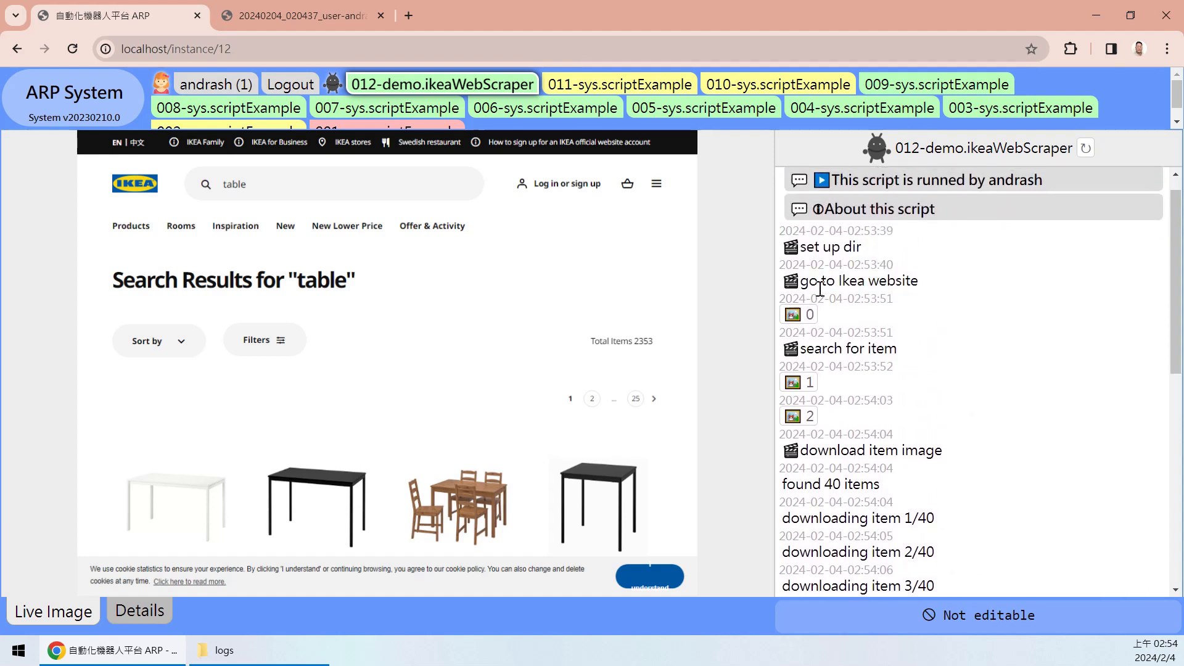
pyautogui.click(801, 317)
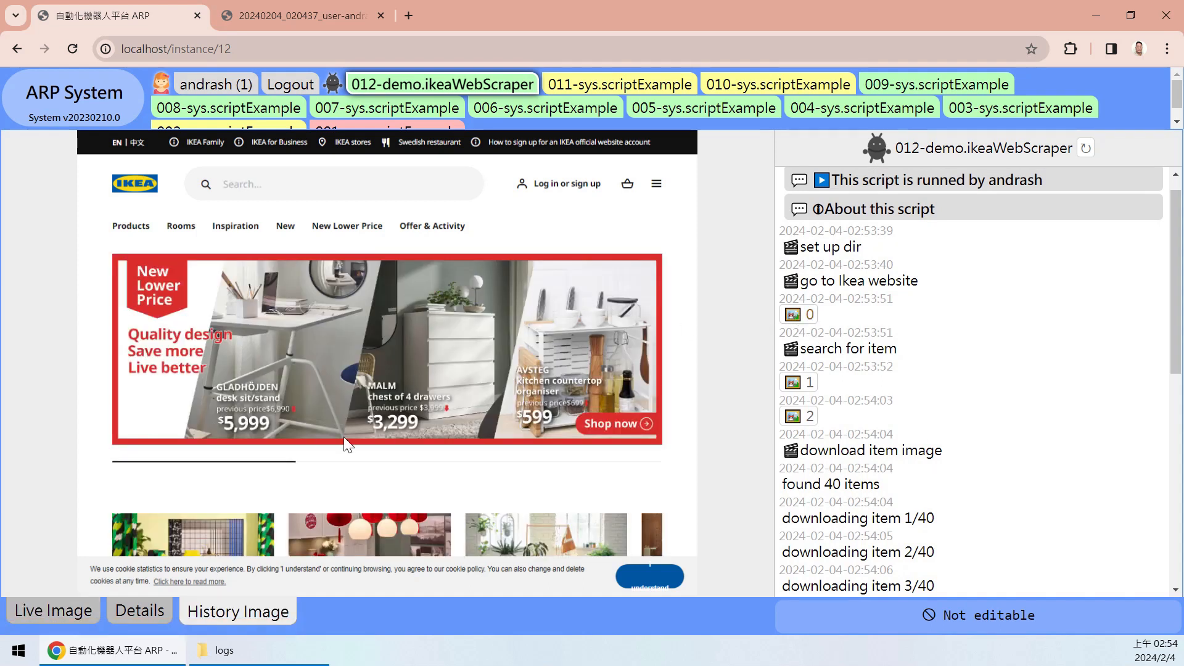
pyautogui.scroll(-1, 900, 339)
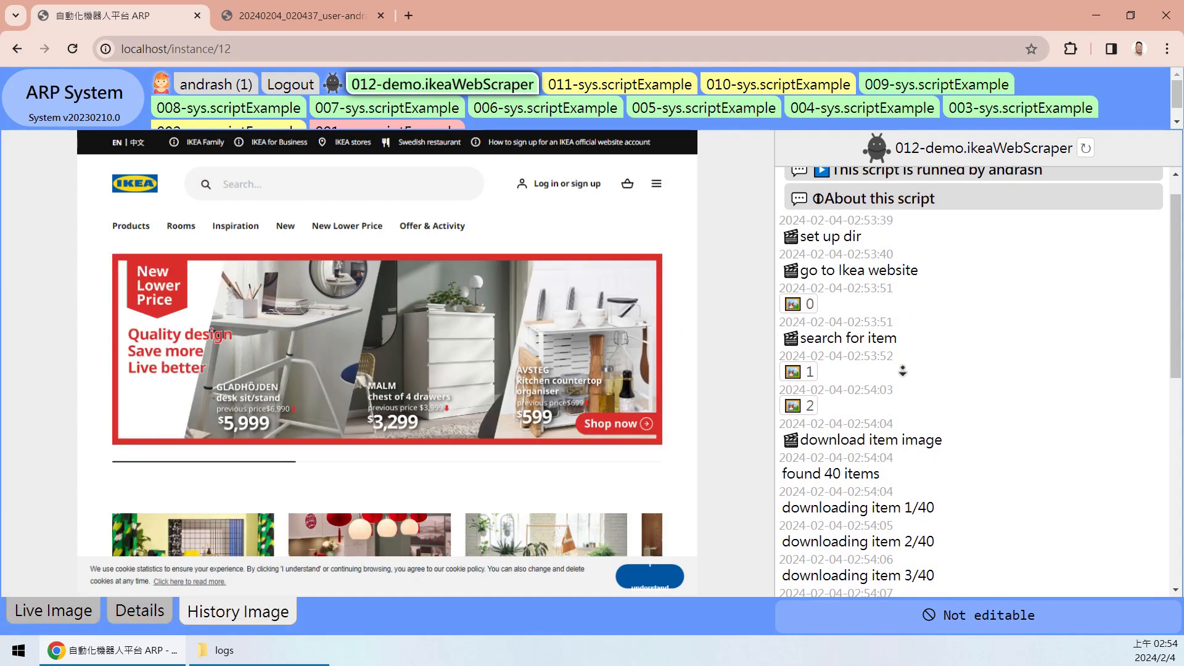
pyautogui.click(800, 309)
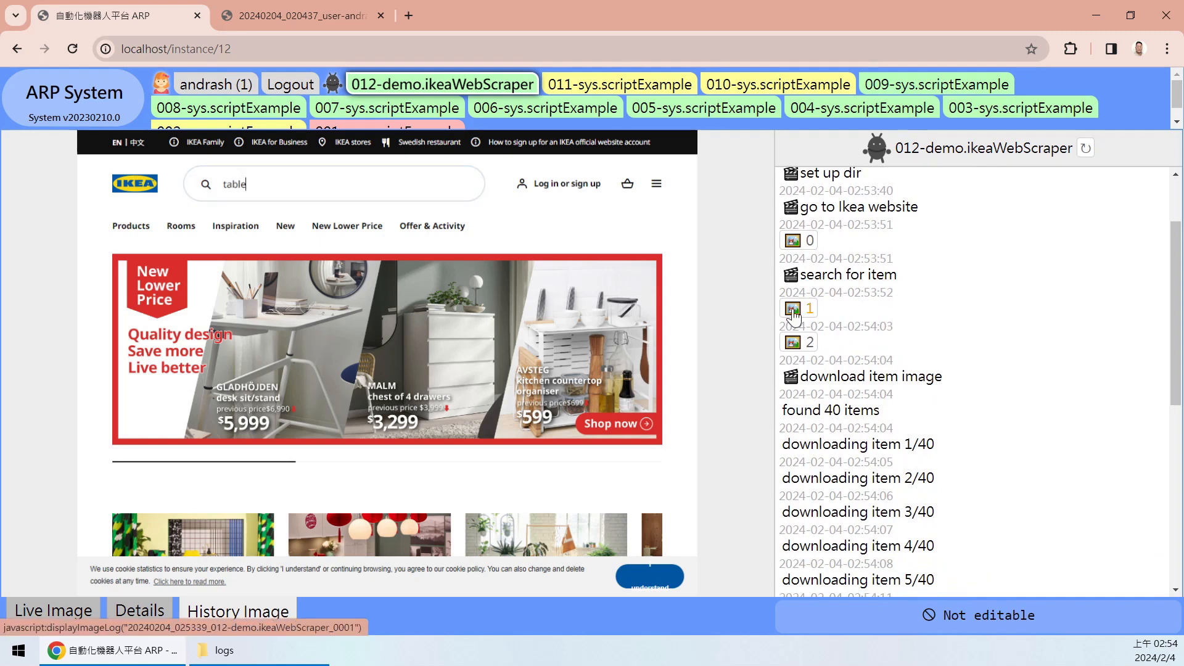
pyautogui.click(807, 347)
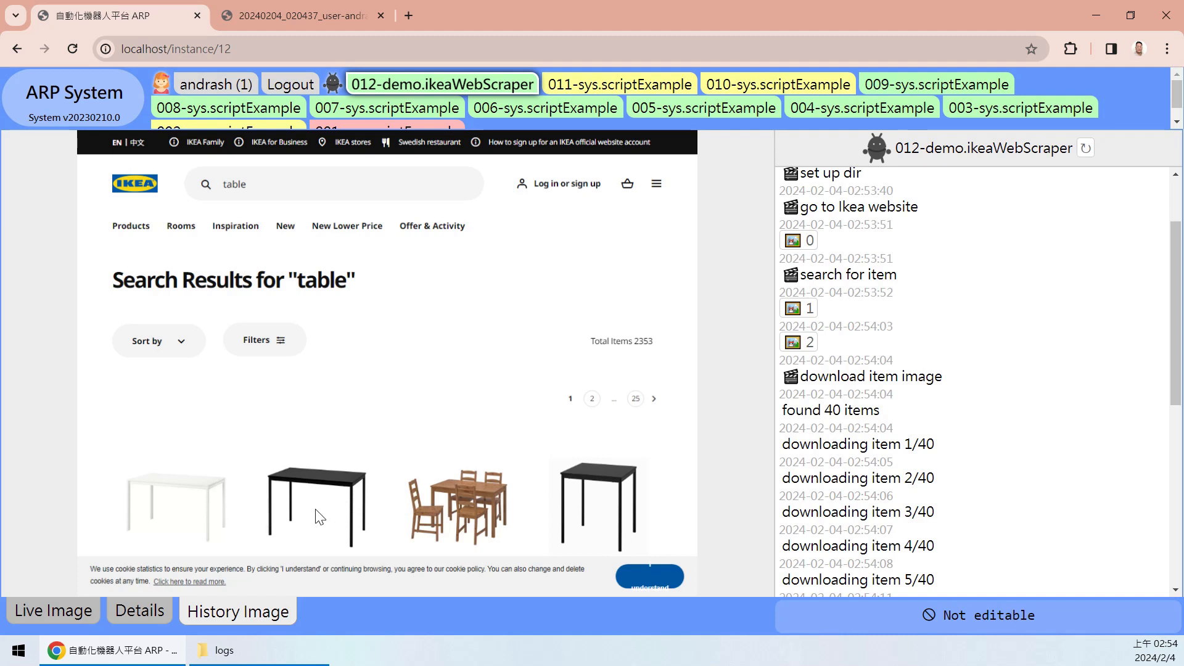
# - Scroll the run log, highlighting the 'found 40 items' line and the item-download lines
pyautogui.scroll(-2, 1048, 320)
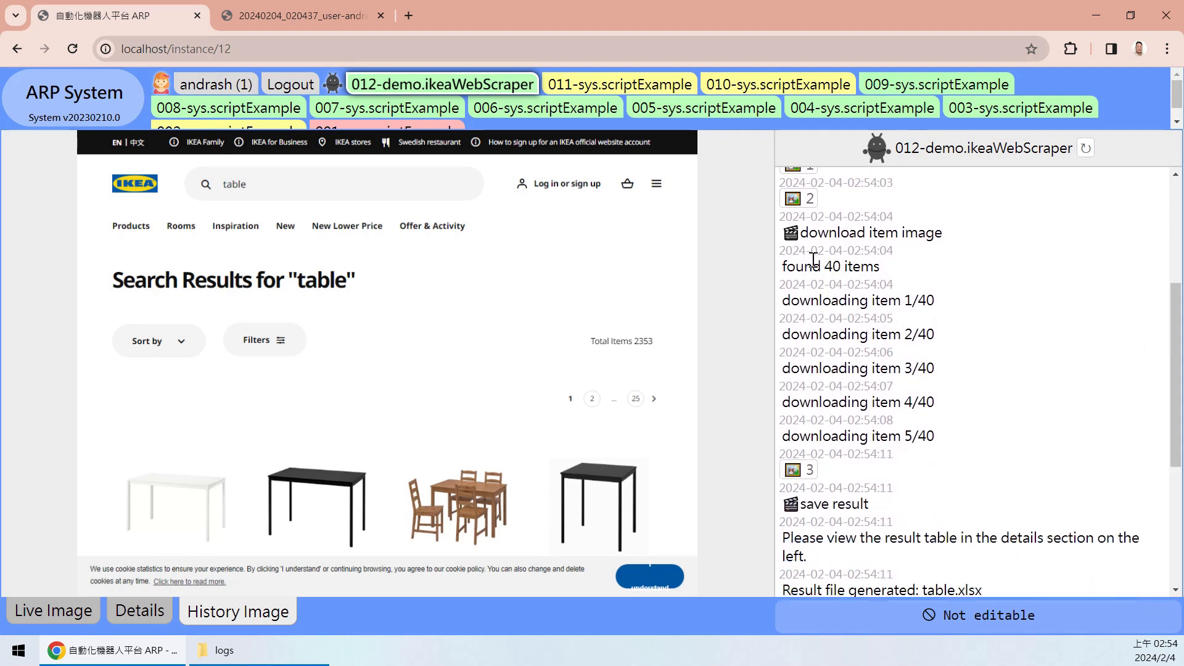
pyautogui.moveTo(880, 267); pyautogui.dragTo(795, 267)
pyautogui.click(974, 302)
pyautogui.scroll(-1, 1174, 365)
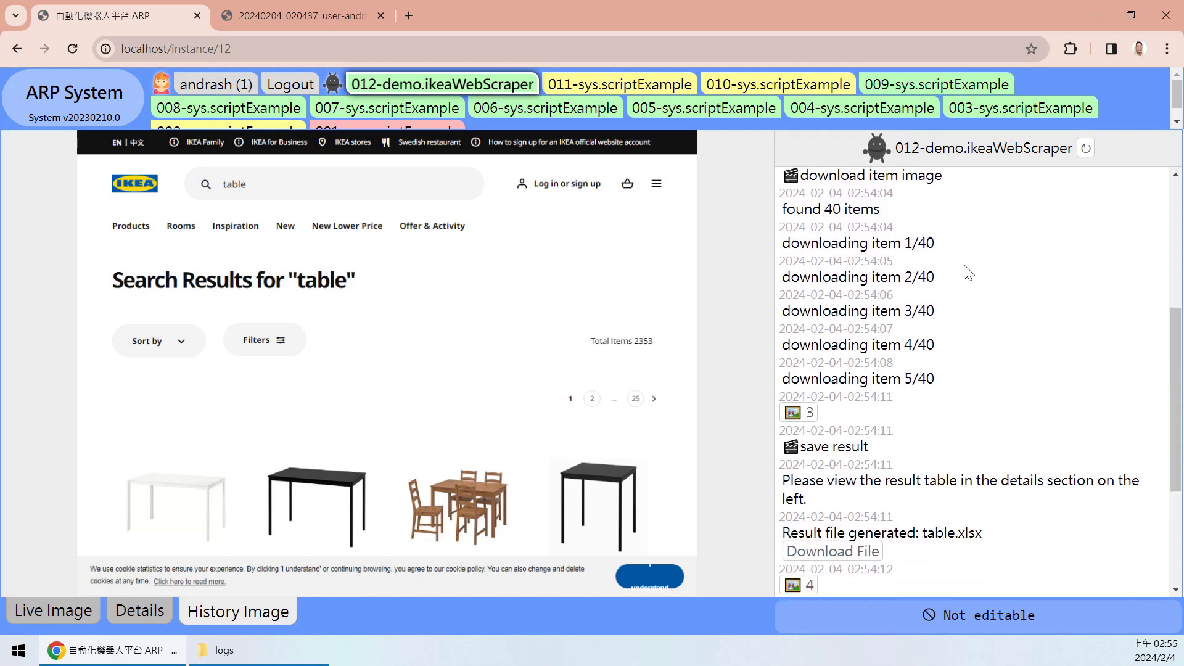
pyautogui.moveTo(911, 237); pyautogui.dragTo(998, 389)
pyautogui.click(1006, 401)
pyautogui.scroll(2, 1163, 339)
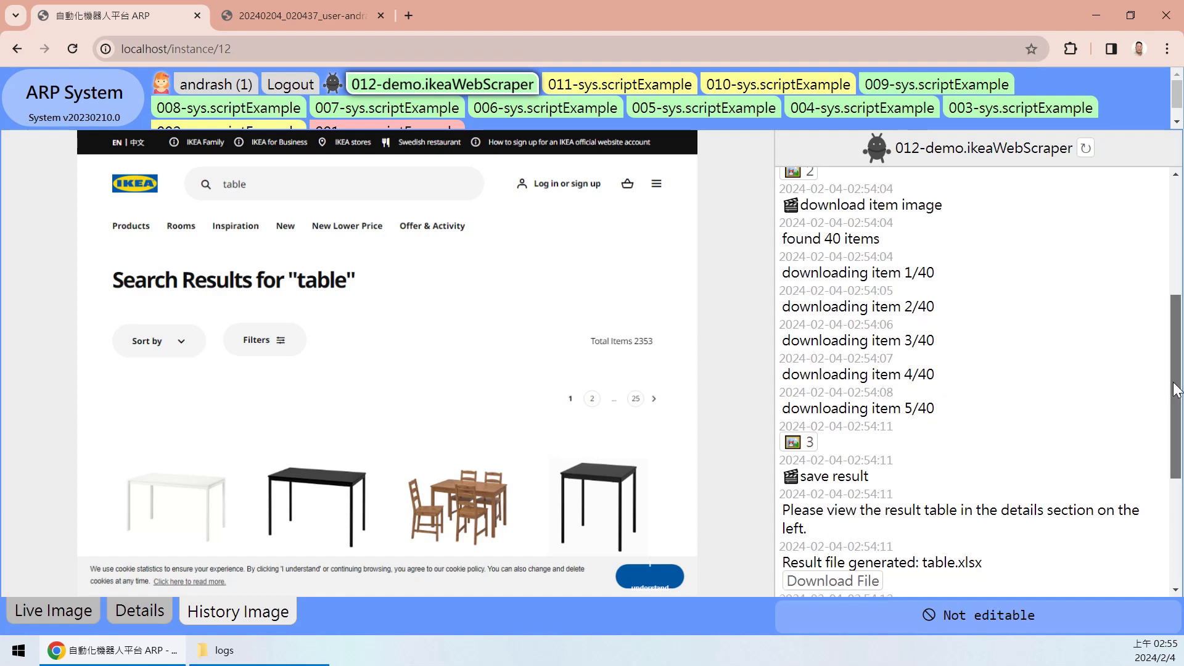
pyautogui.moveTo(1176, 392); pyautogui.dragTo(1177, 436)
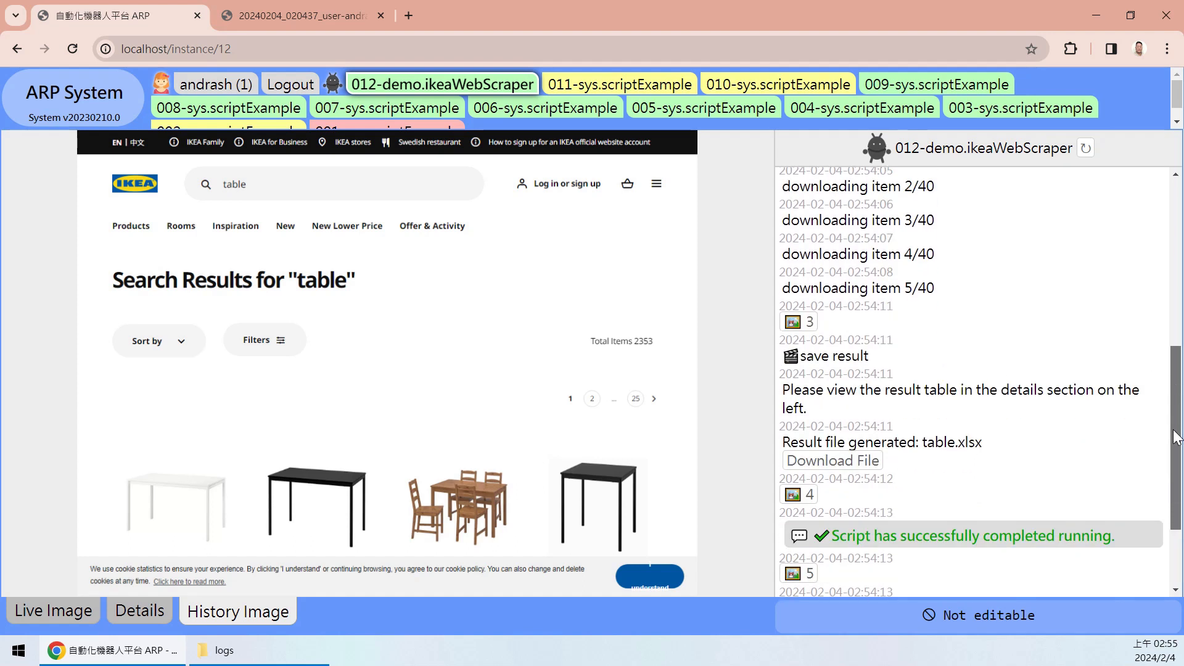
pyautogui.scroll(2, 1177, 437)
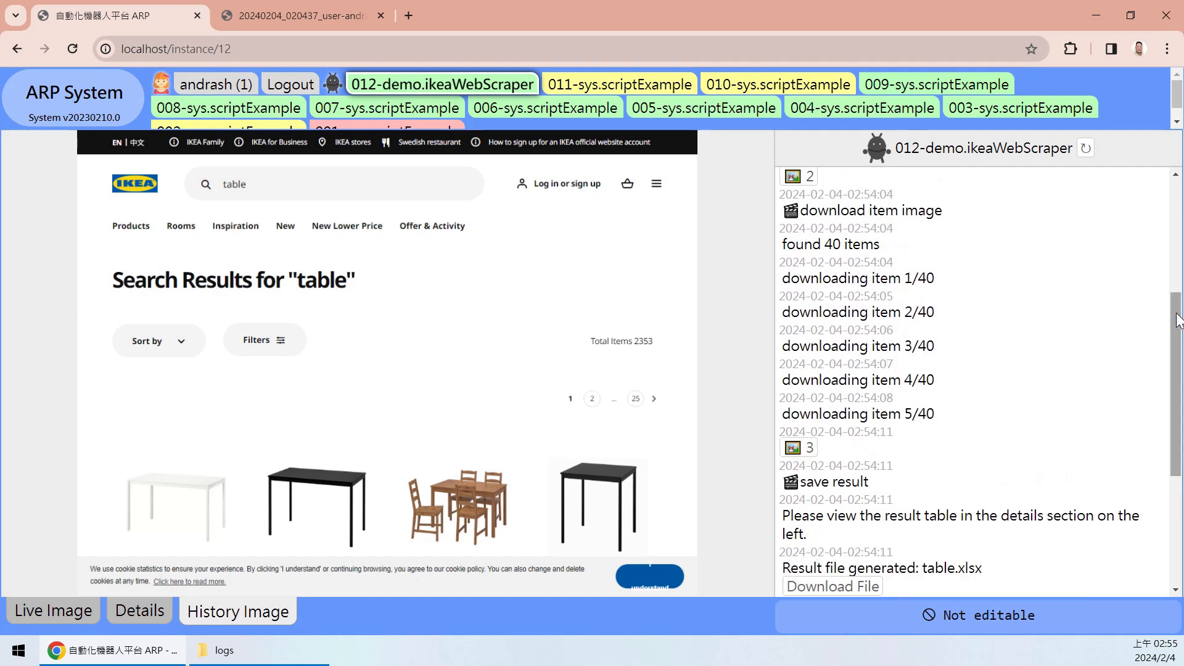
pyautogui.scroll(-3, 1167, 375)
pyautogui.scroll(2, 1167, 374)
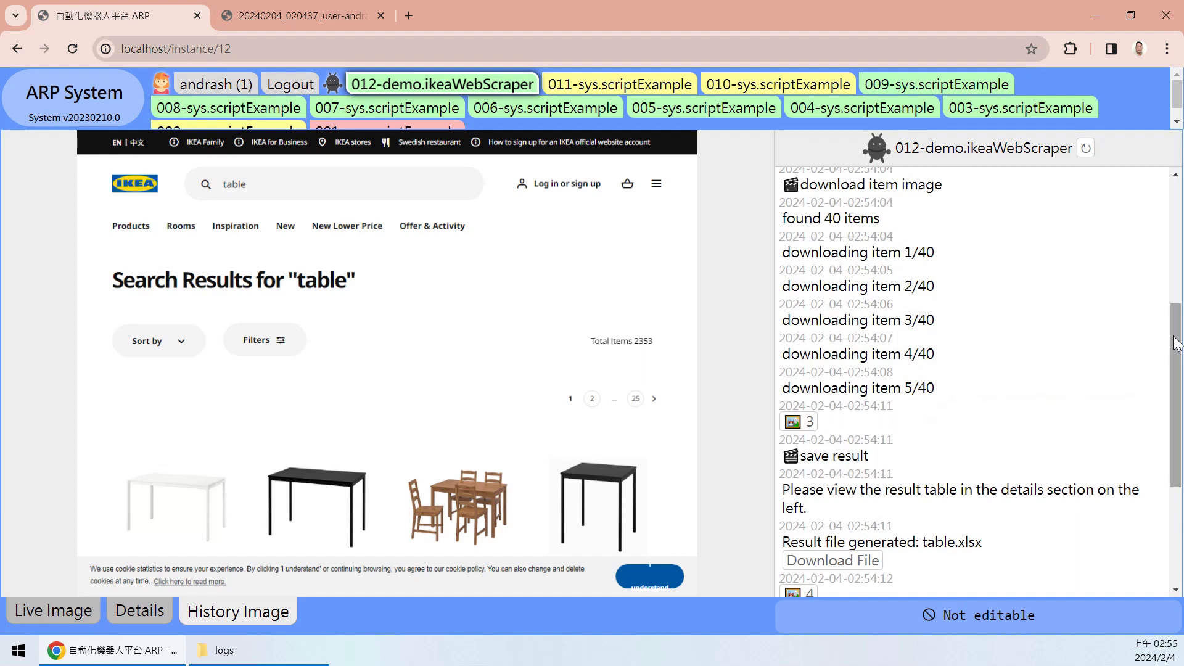
pyautogui.scroll(-4, 1159, 435)
pyautogui.moveTo(1159, 435); pyautogui.dragTo(1158, 443)
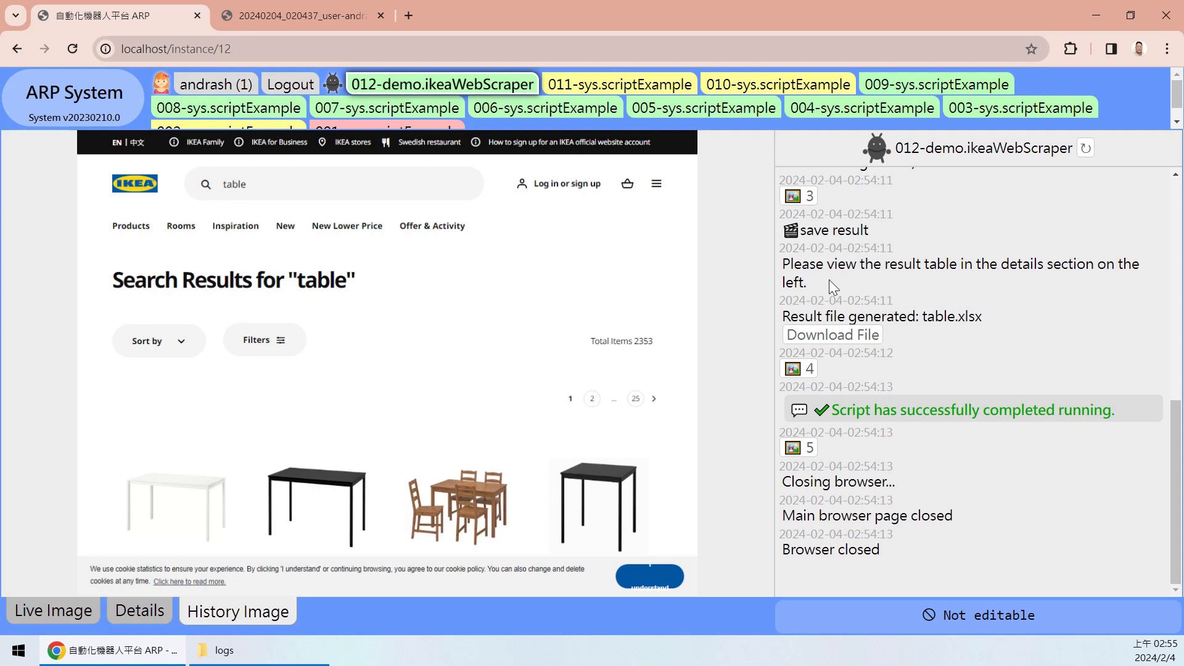
pyautogui.moveTo(805, 224); pyautogui.dragTo(906, 235)
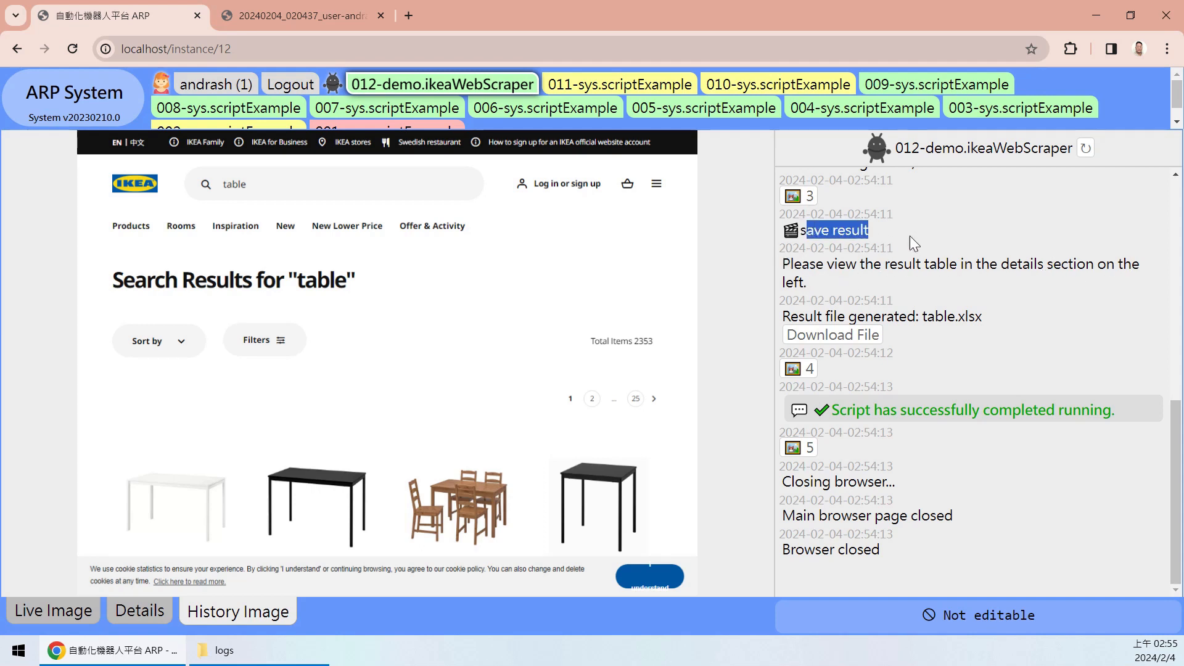
pyautogui.click(799, 245)
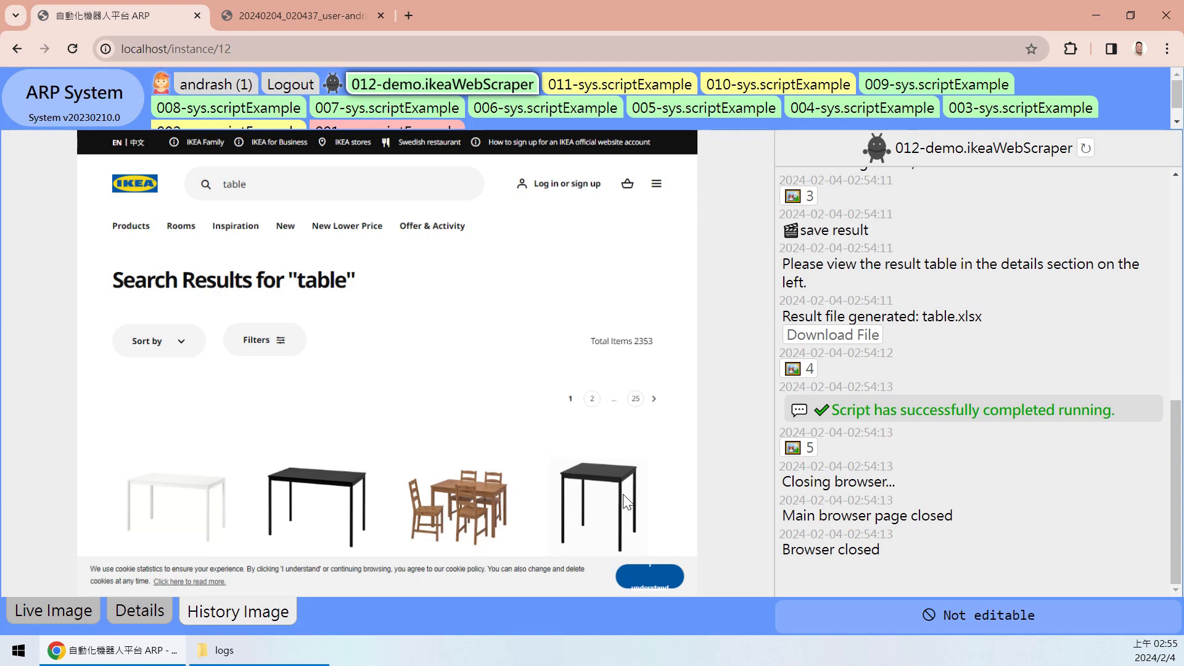
pyautogui.moveTo(783, 261); pyautogui.dragTo(820, 291)
pyautogui.click(792, 322)
# - Show the Details result table of five IKEA tables and highlight the MELLTORP image URL
pyautogui.click(139, 624)
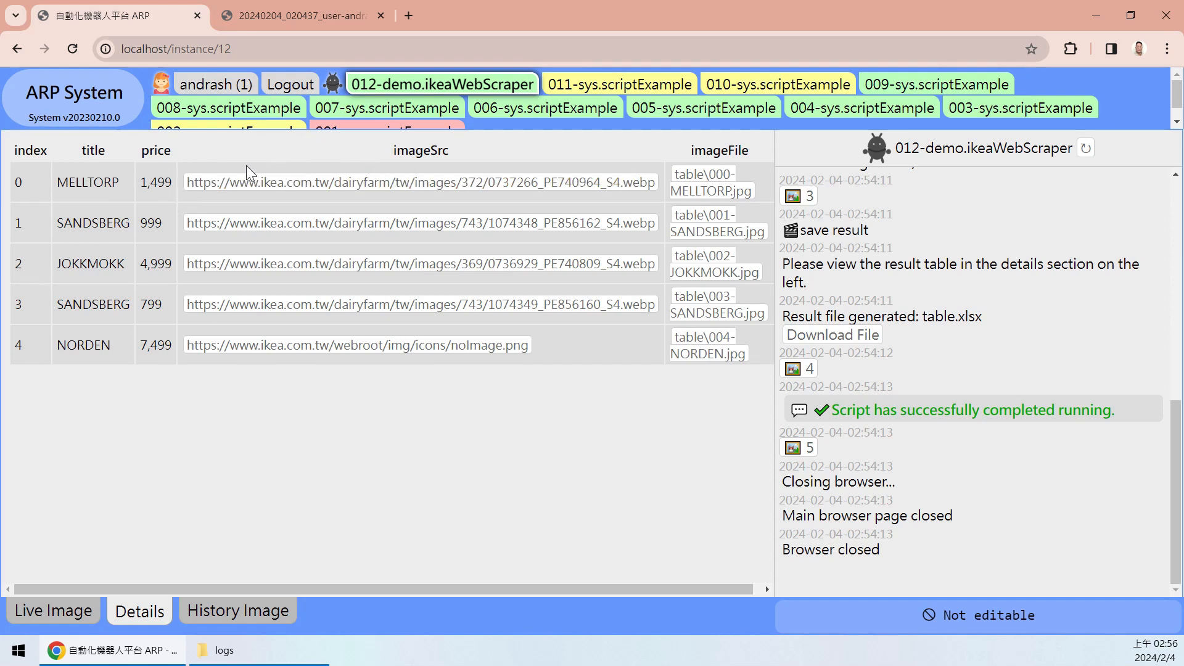
pyautogui.moveTo(187, 170); pyautogui.dragTo(634, 146)
pyautogui.click(634, 148)
# - Navigate from the logs folder to user_data\script_data\demo.ikeaWebScraper\table in Explorer
pyautogui.click(222, 650)
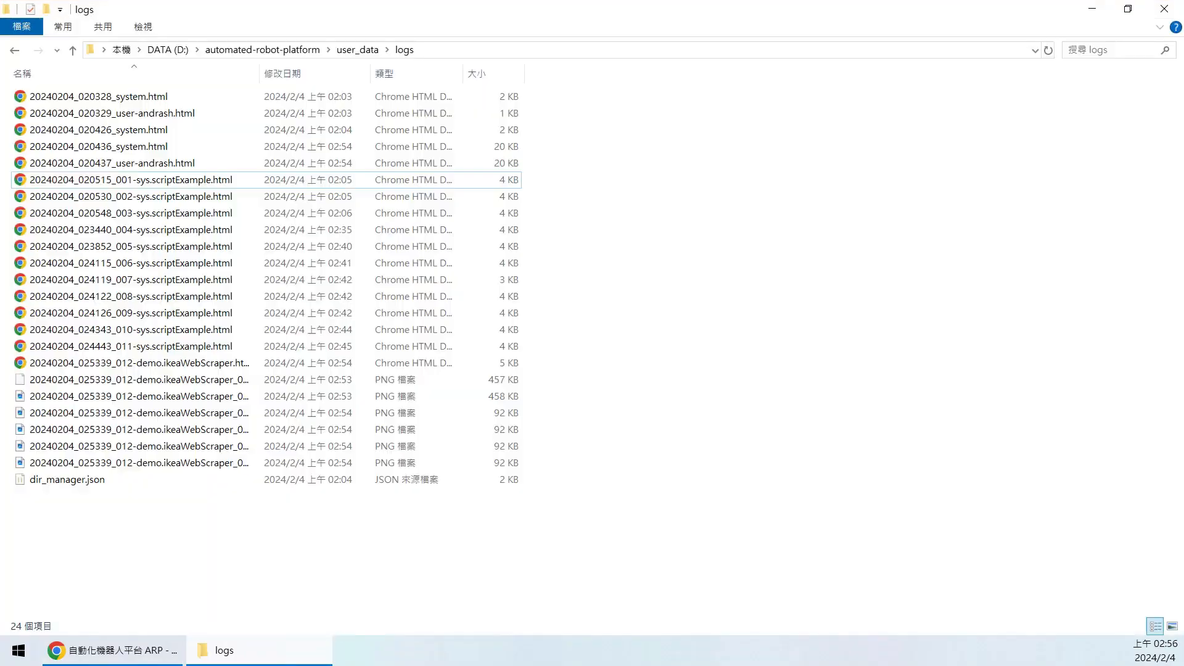
pyautogui.click(358, 50)
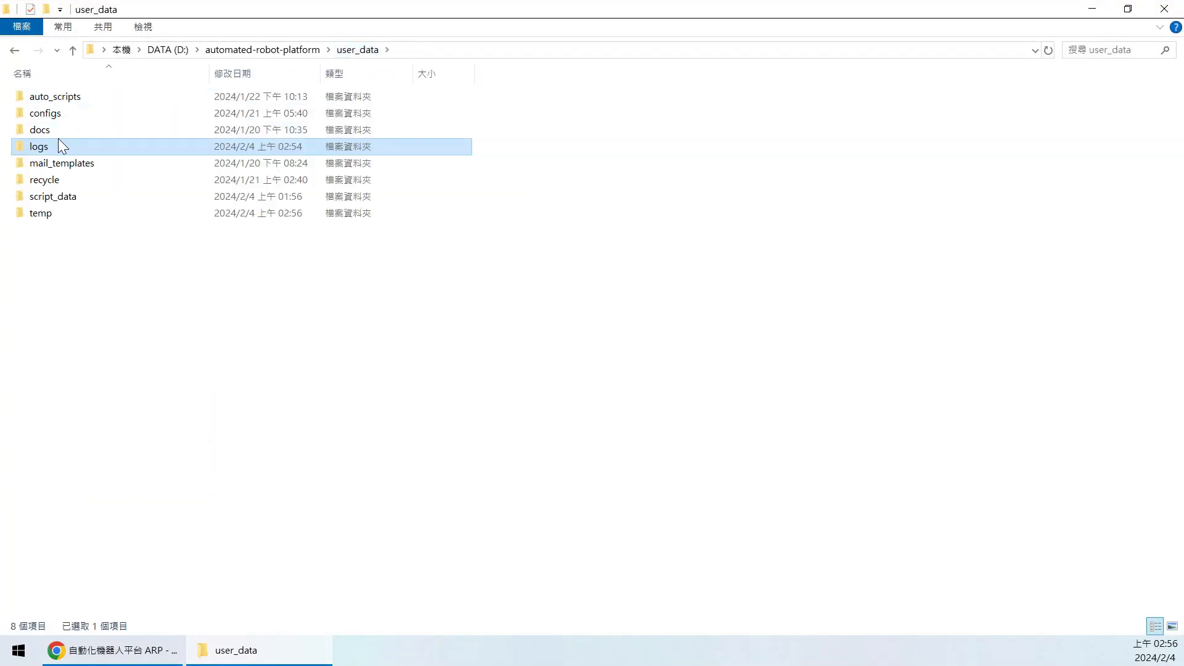
pyautogui.doubleClick(61, 197)
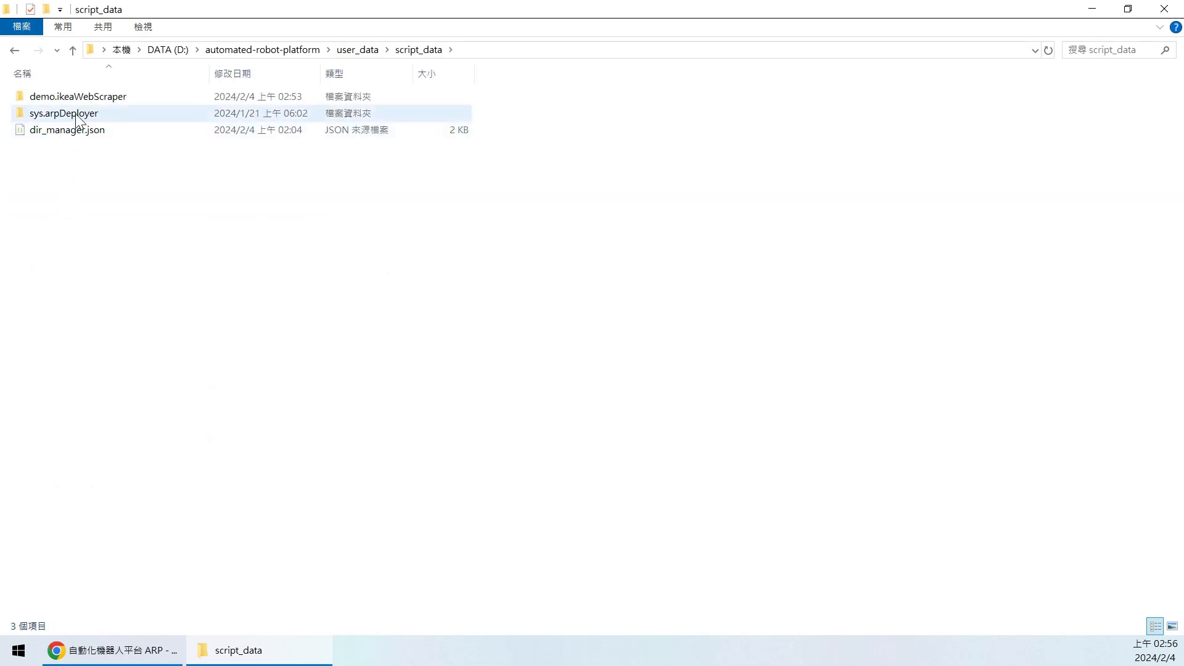
pyautogui.click(89, 102)
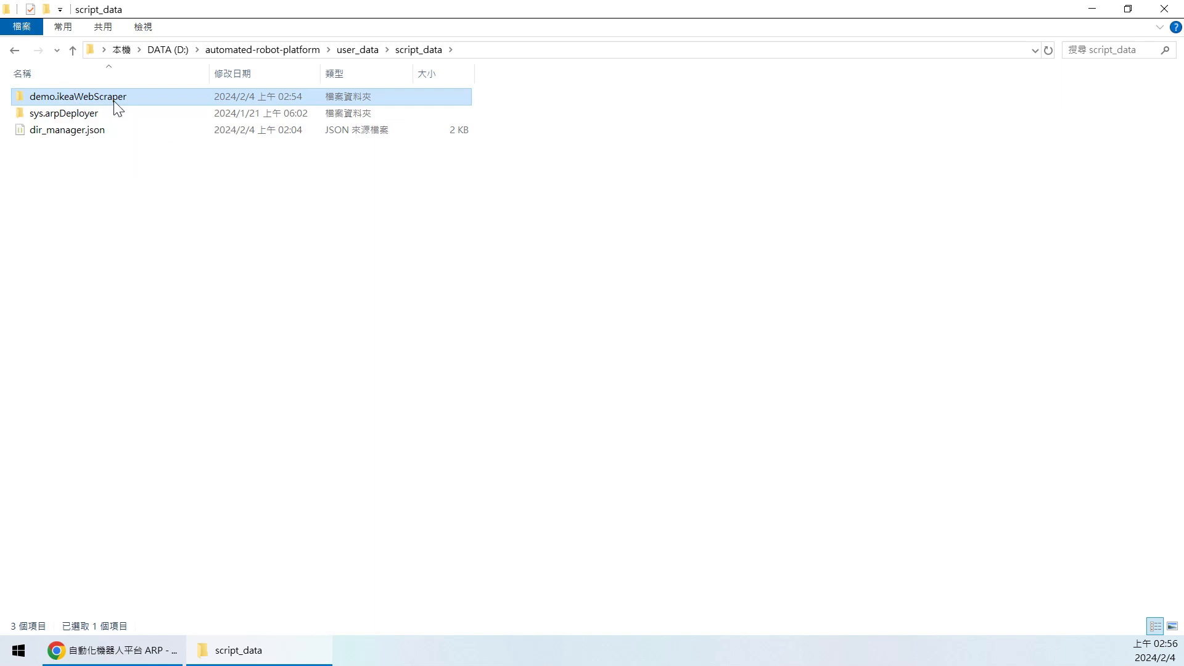
pyautogui.doubleClick(115, 99)
pyautogui.click(70, 102)
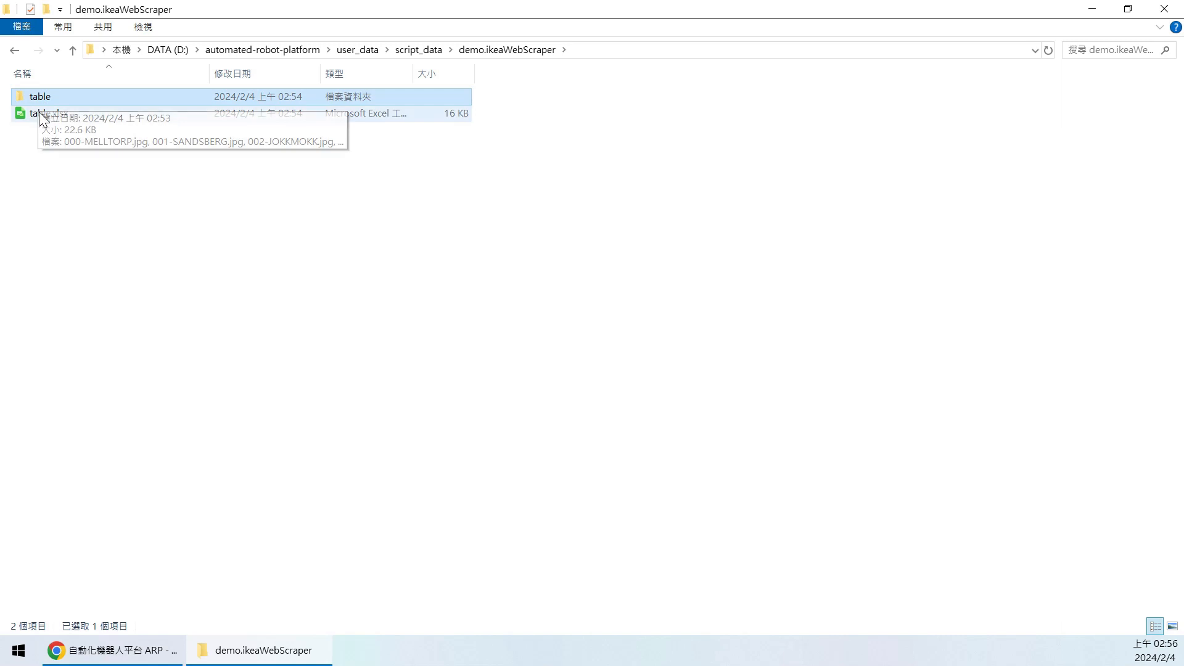
pyautogui.doubleClick(76, 102)
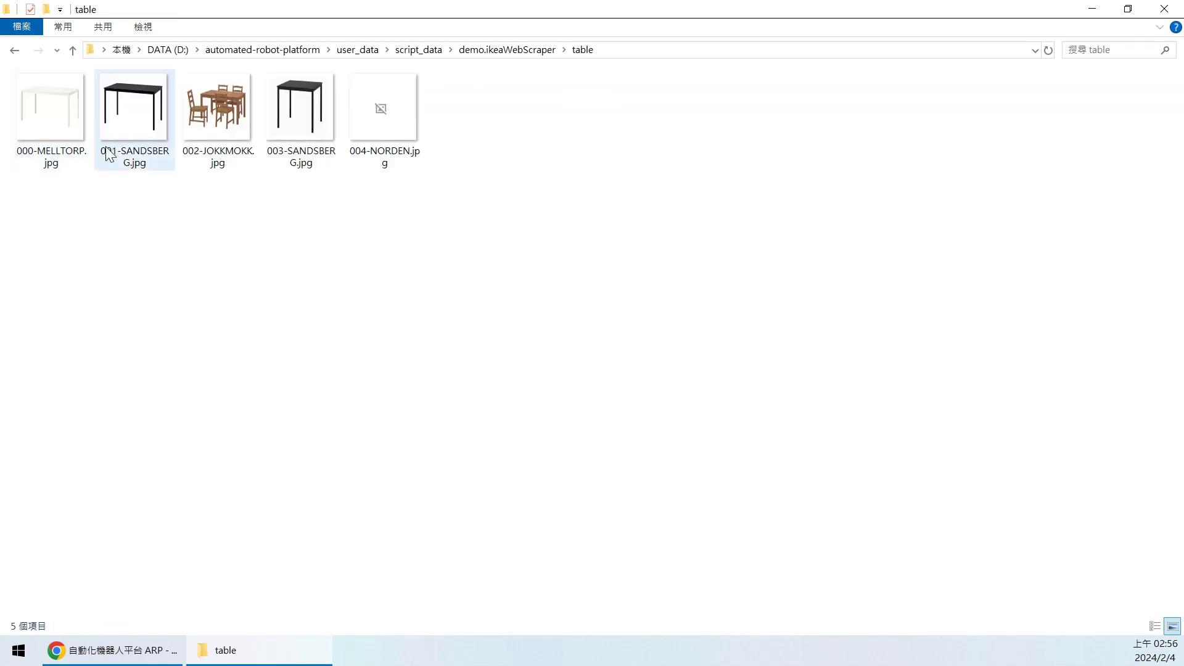
# - Inspect the five table images, viewing the broken 004-NORDEN.jpg in Photos before closing it
pyautogui.moveTo(36, 206); pyautogui.dragTo(304, 130)
pyautogui.click(304, 217)
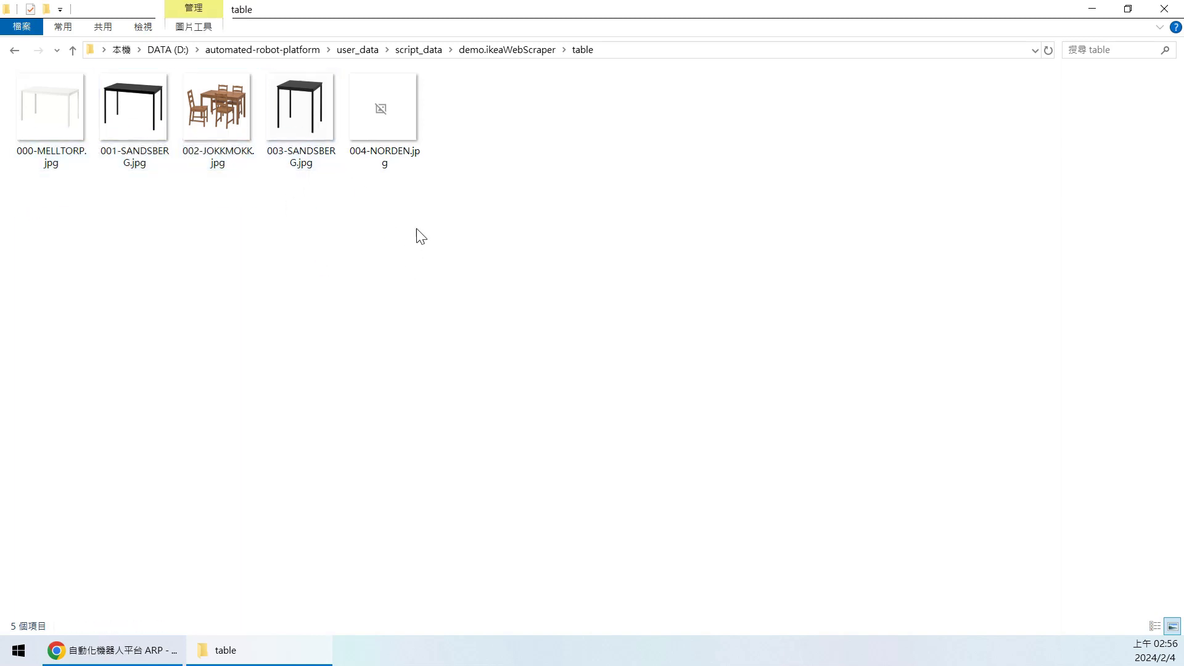
pyautogui.click(378, 145)
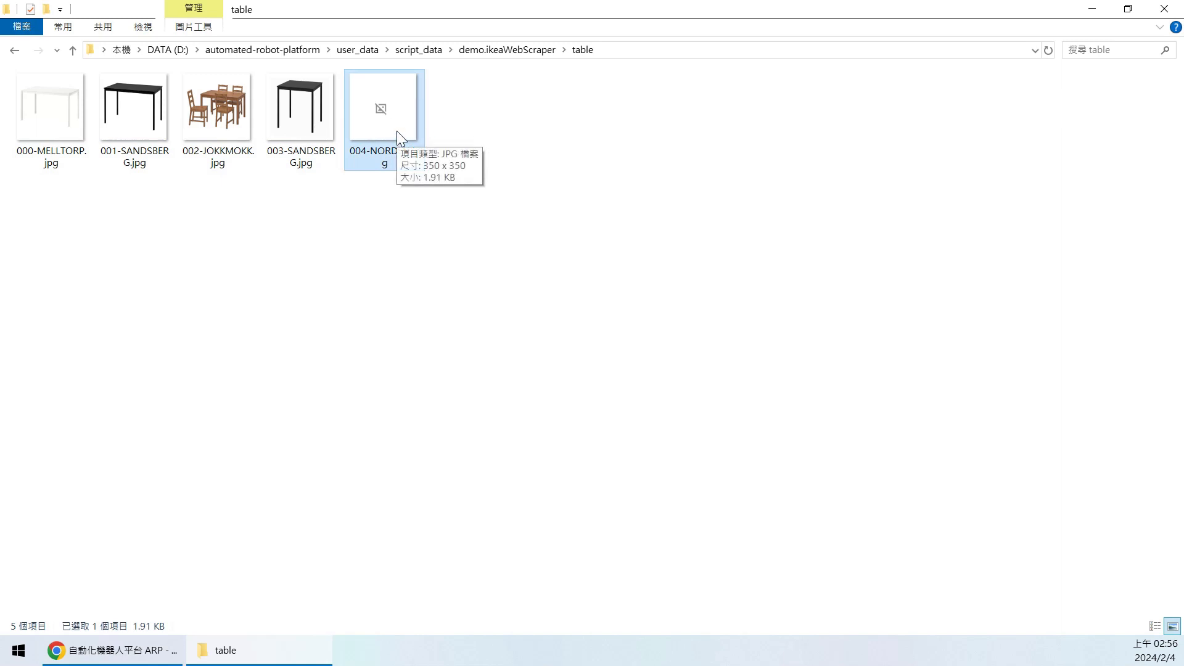
pyautogui.click(170, 596)
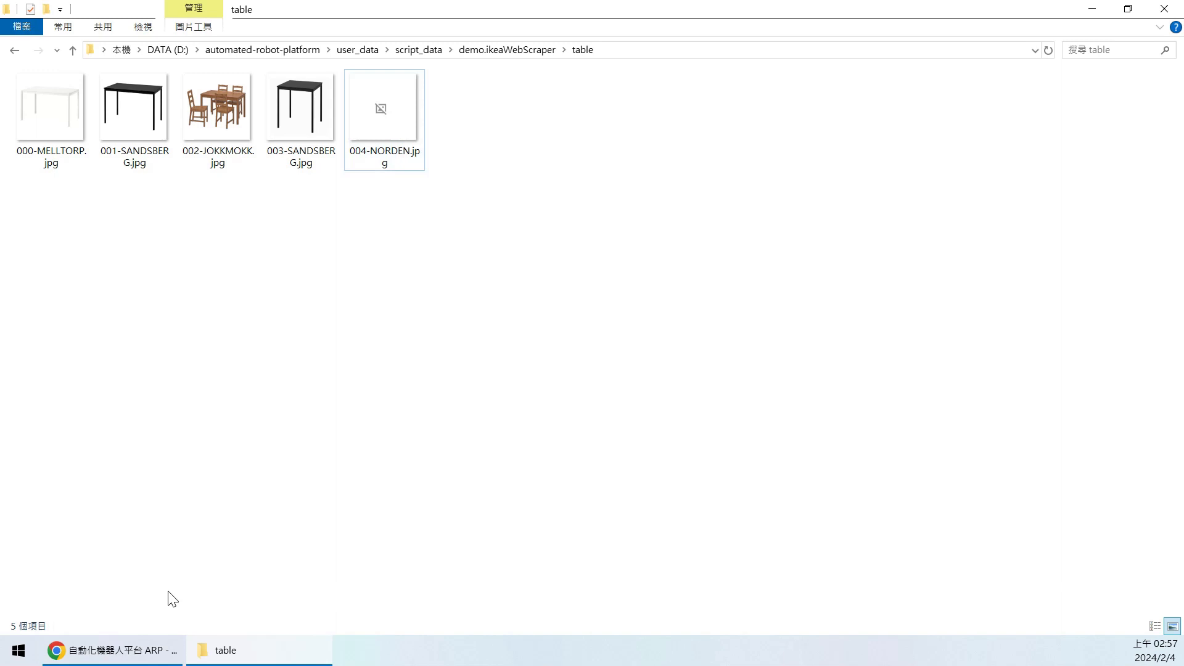
pyautogui.moveTo(305, 210); pyautogui.dragTo(310, 235)
pyautogui.click(415, 156)
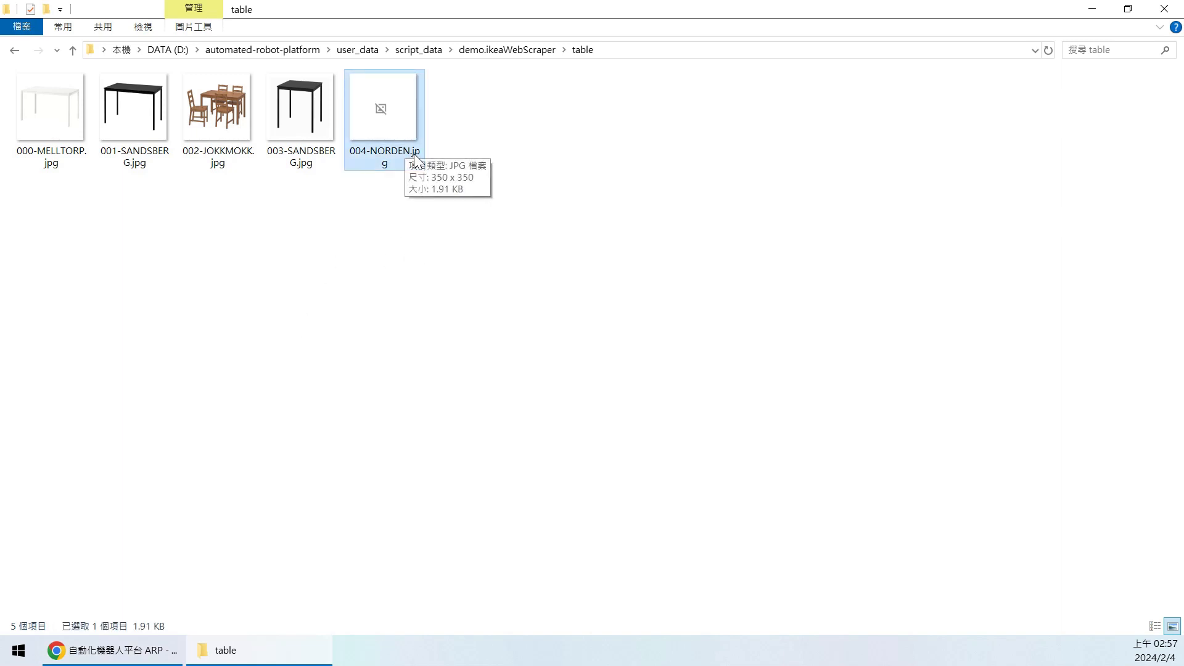
pyautogui.click(497, 135)
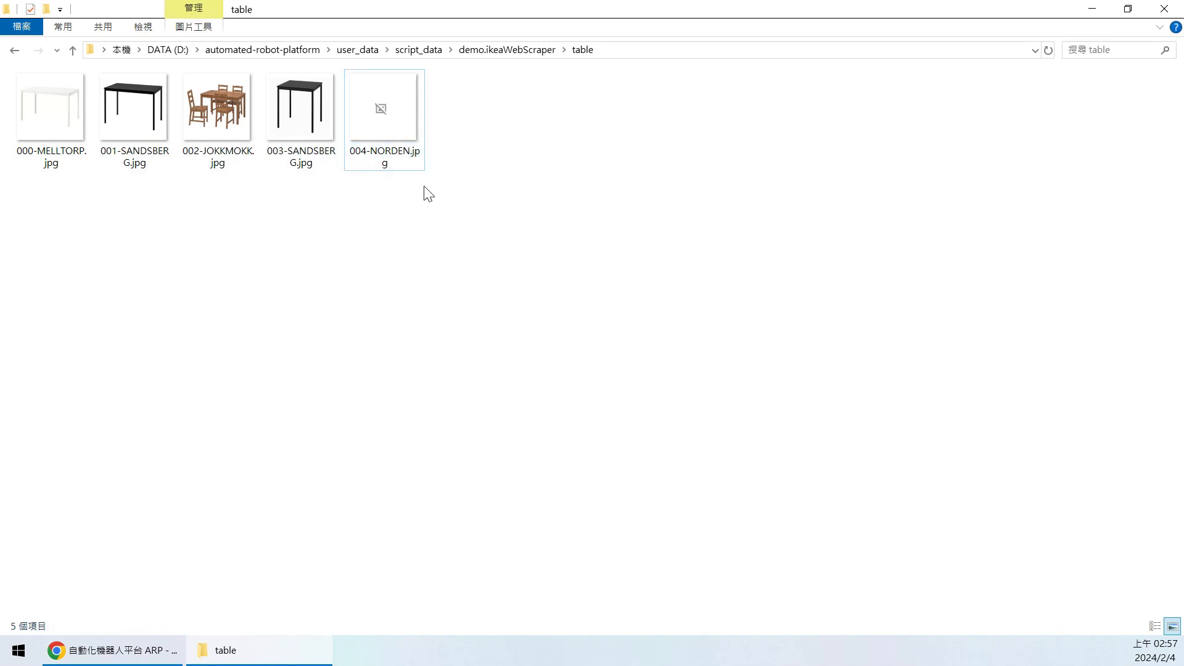
pyautogui.moveTo(450, 259); pyautogui.dragTo(454, 277)
pyautogui.click(388, 128)
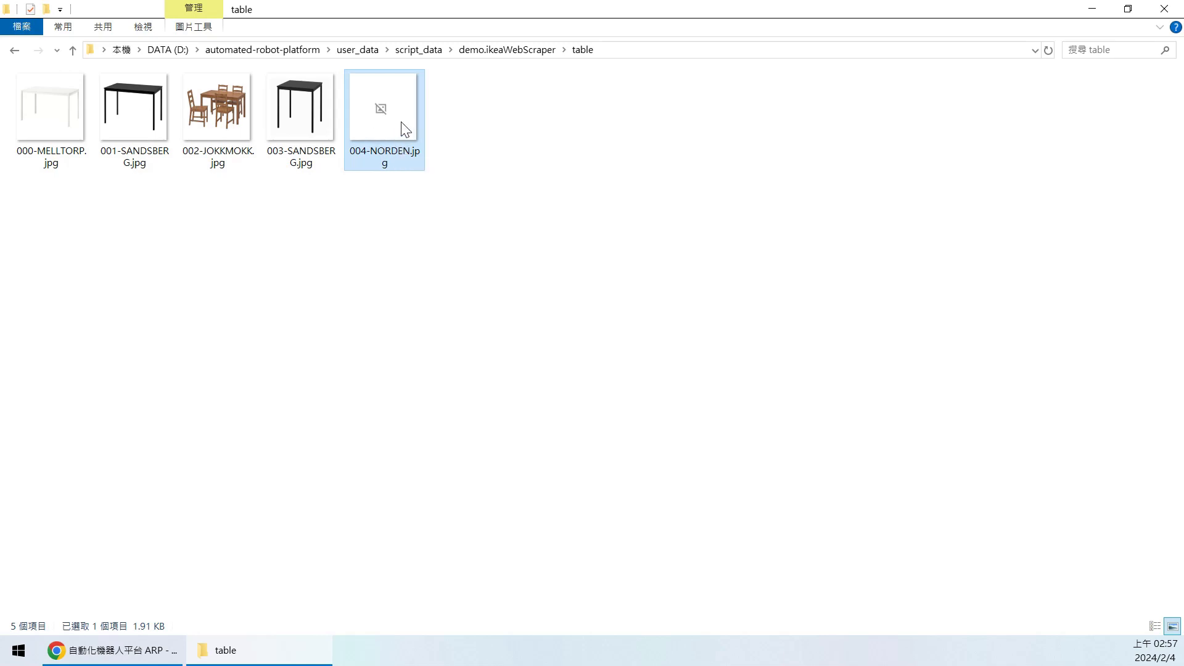
pyautogui.doubleClick(405, 129)
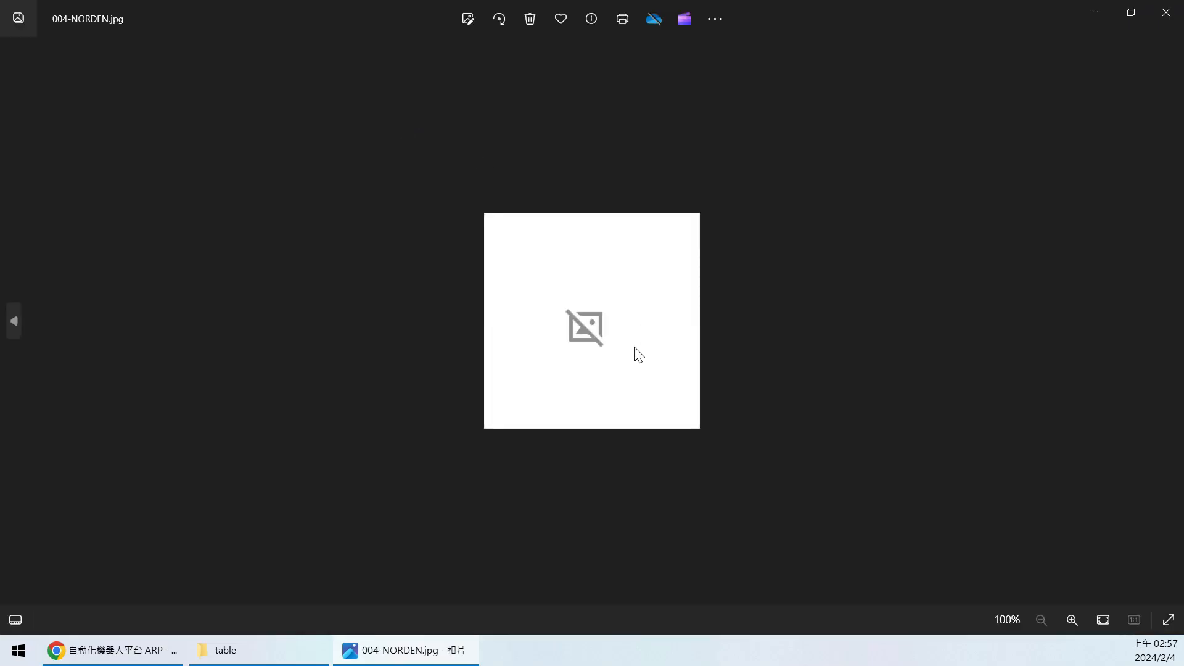
pyautogui.click(1164, 17)
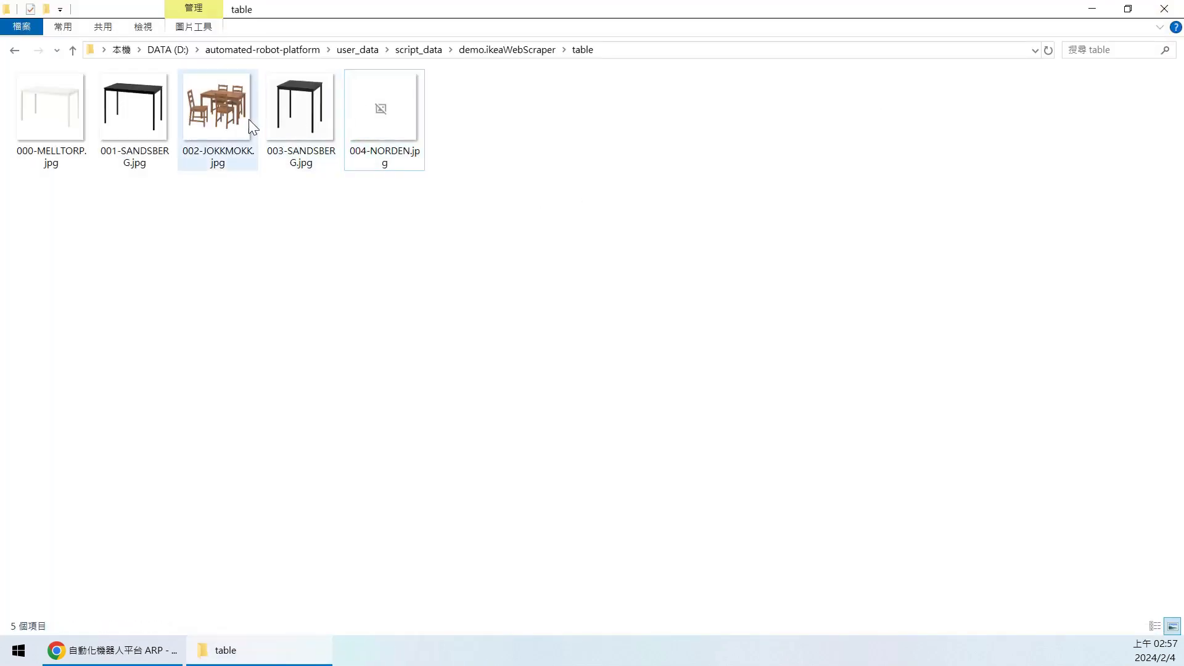
# - Check the ARP log for table.xlsx, then go up to demo.ikeaWebScraper in Explorer and select table.xlsx
pyautogui.click(124, 650)
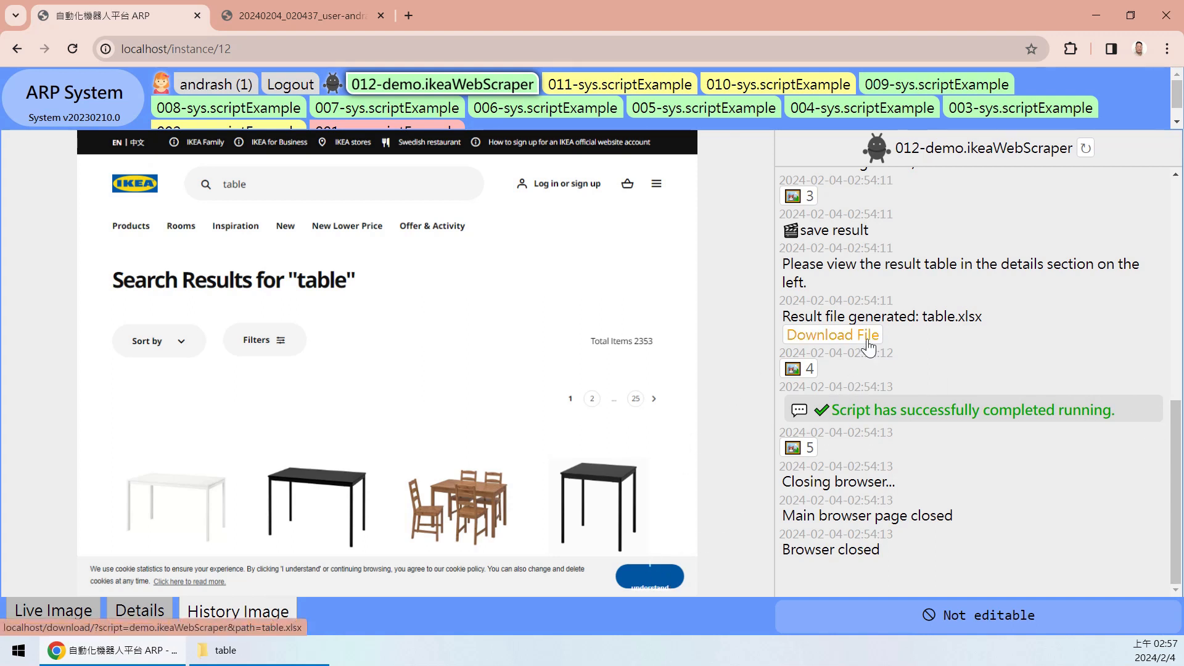
pyautogui.moveTo(1175, 461)
pyautogui.mouseDown()
pyautogui.moveTo(1173, 349)
pyautogui.moveTo(1173, 452)
pyautogui.mouseUp()
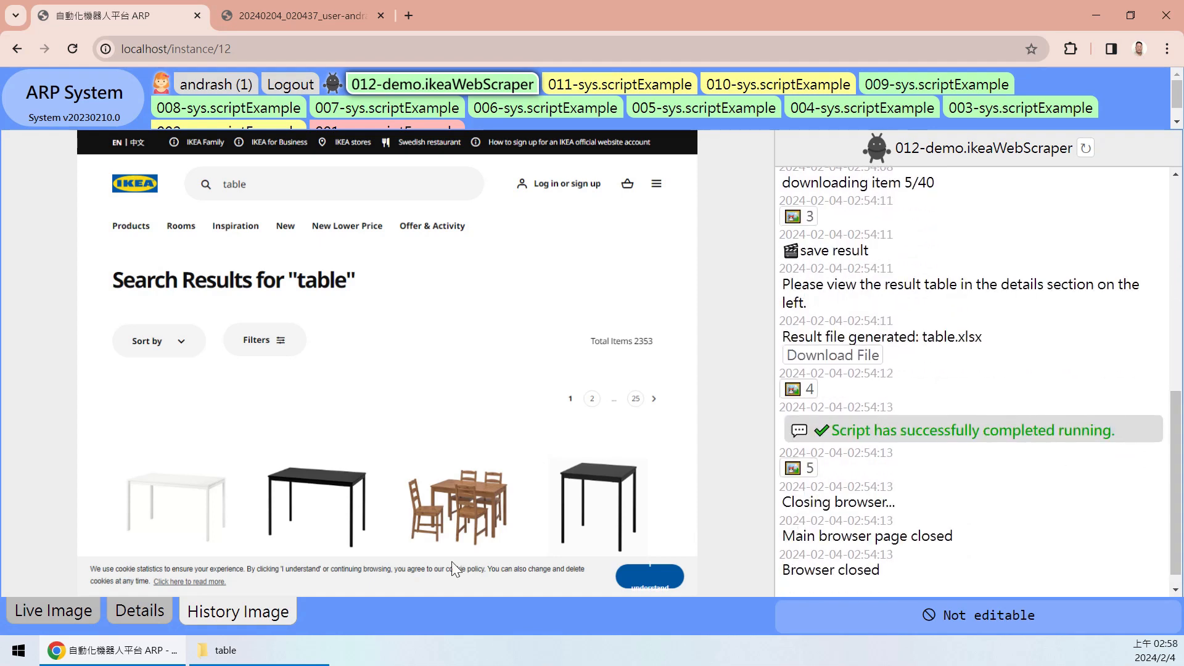
pyautogui.click(223, 650)
pyautogui.click(518, 51)
pyautogui.click(69, 119)
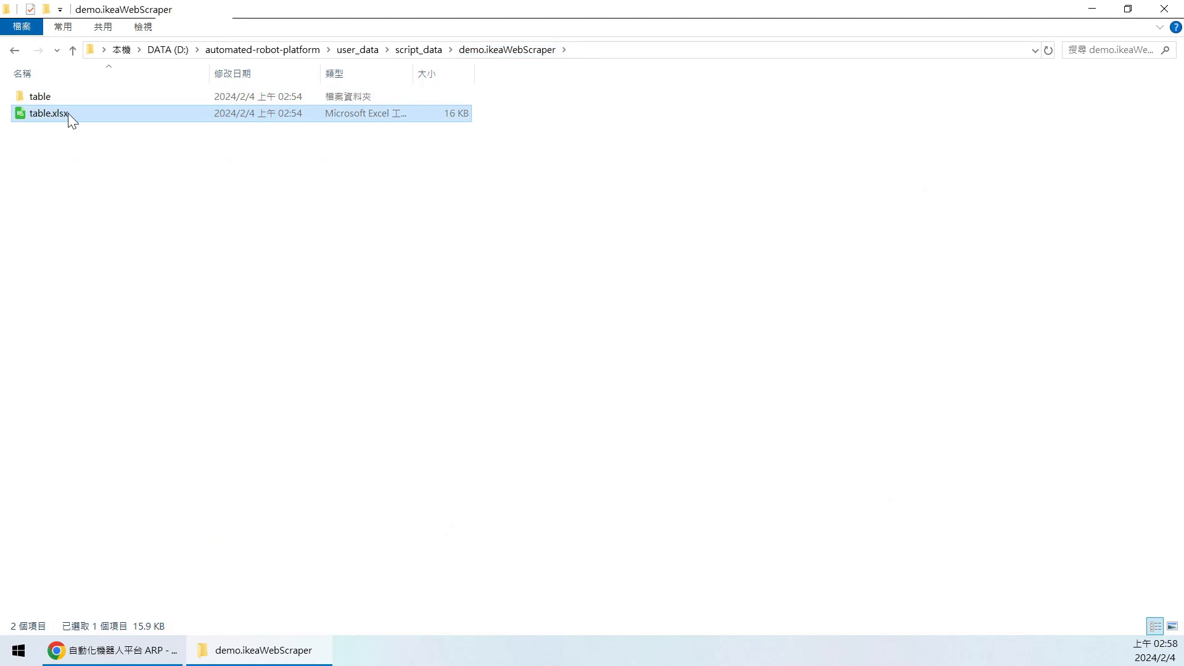
# - Open table.xlsx in Calc and autofit columns B and D to show full titles and image URLs
pyautogui.doubleClick(69, 116)
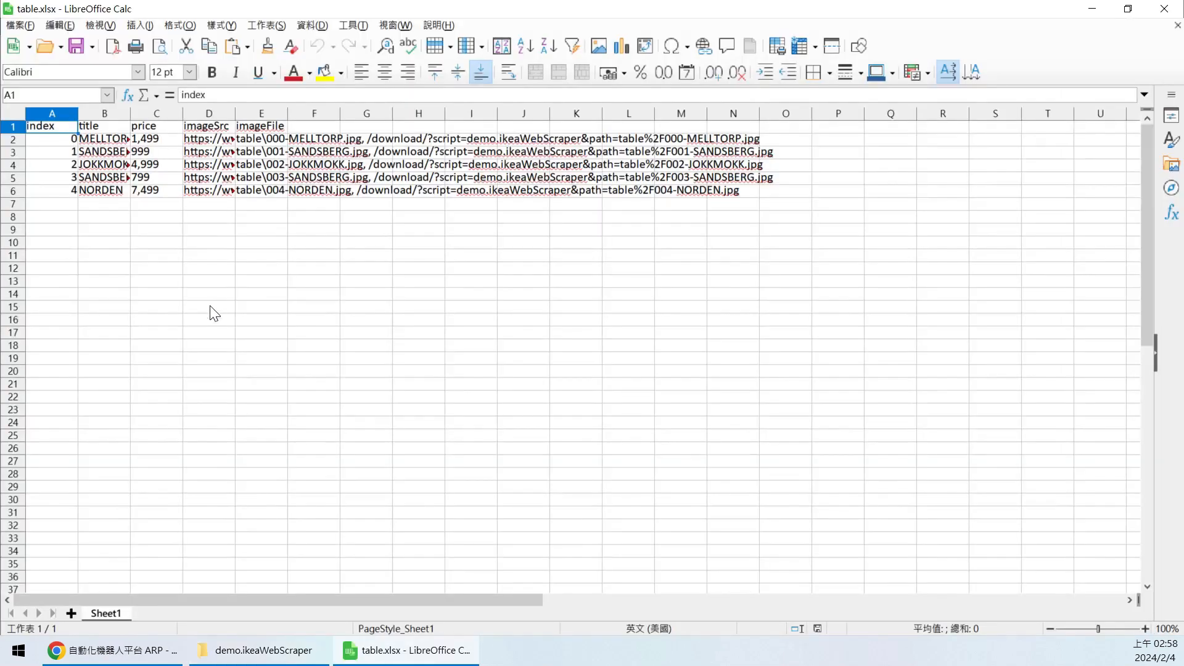
pyautogui.click(88, 219)
pyautogui.click(98, 180)
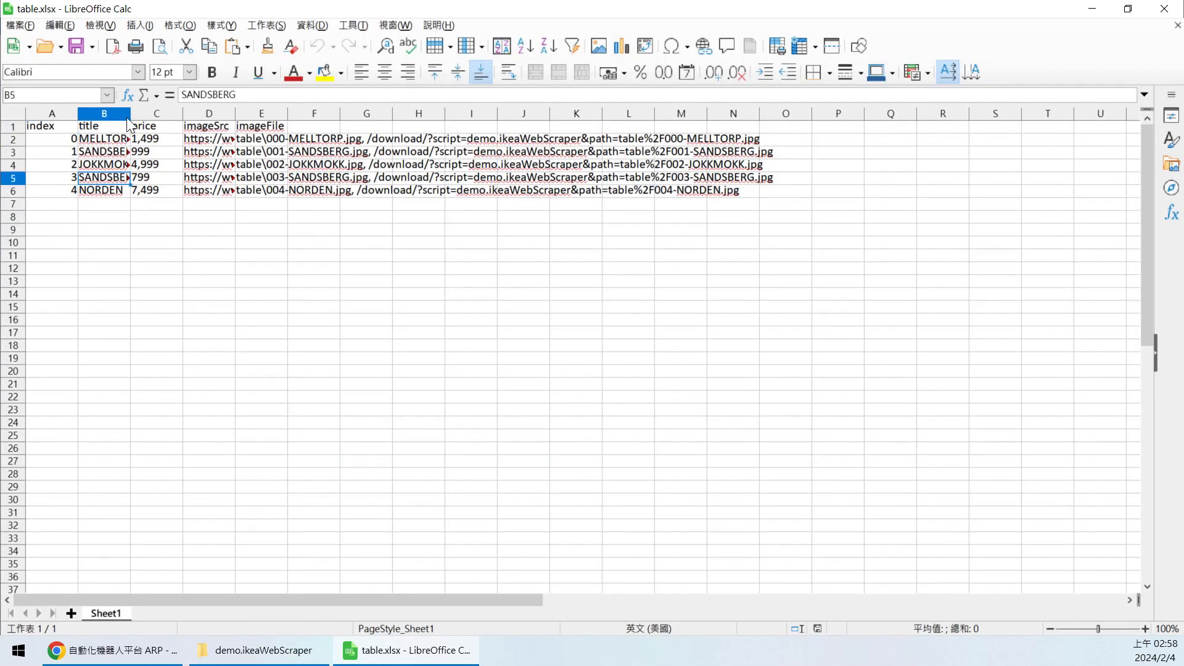
pyautogui.doubleClick(129, 113)
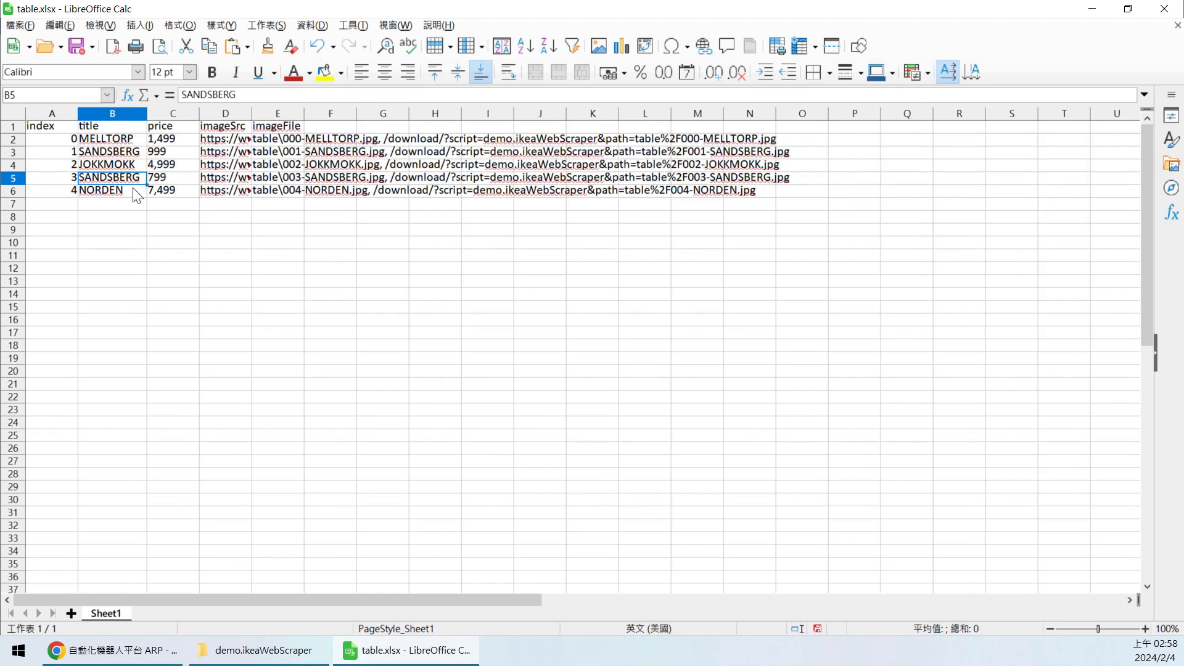
pyautogui.click(122, 229)
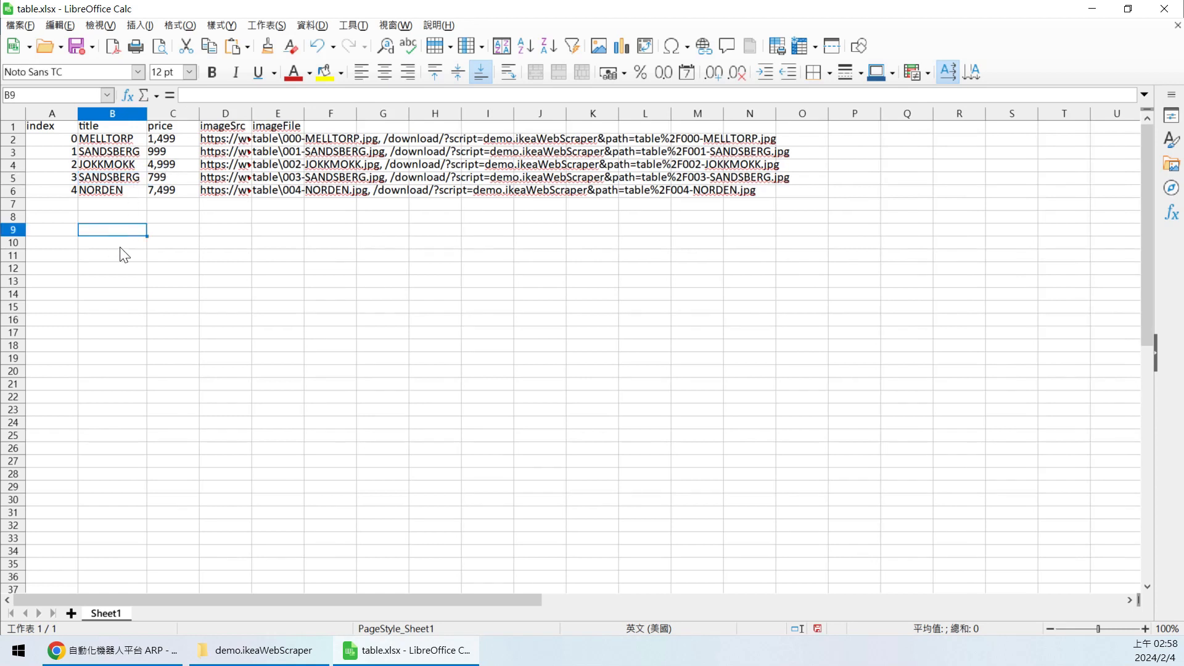
pyautogui.click(55, 141)
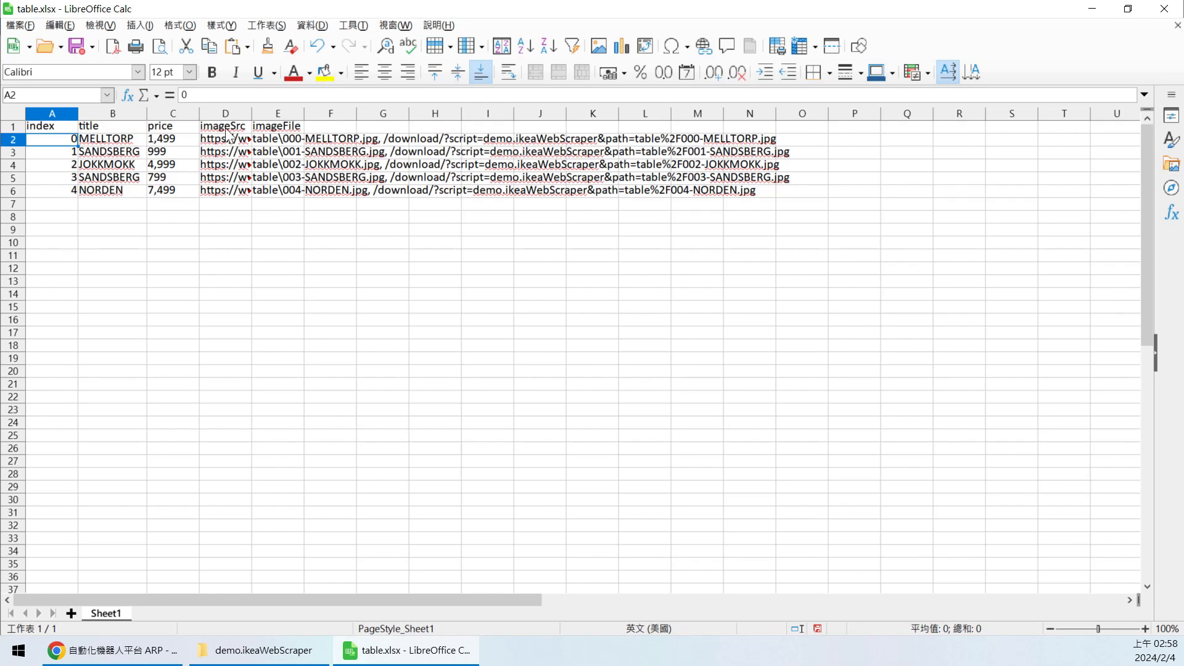
pyautogui.doubleClick(249, 116)
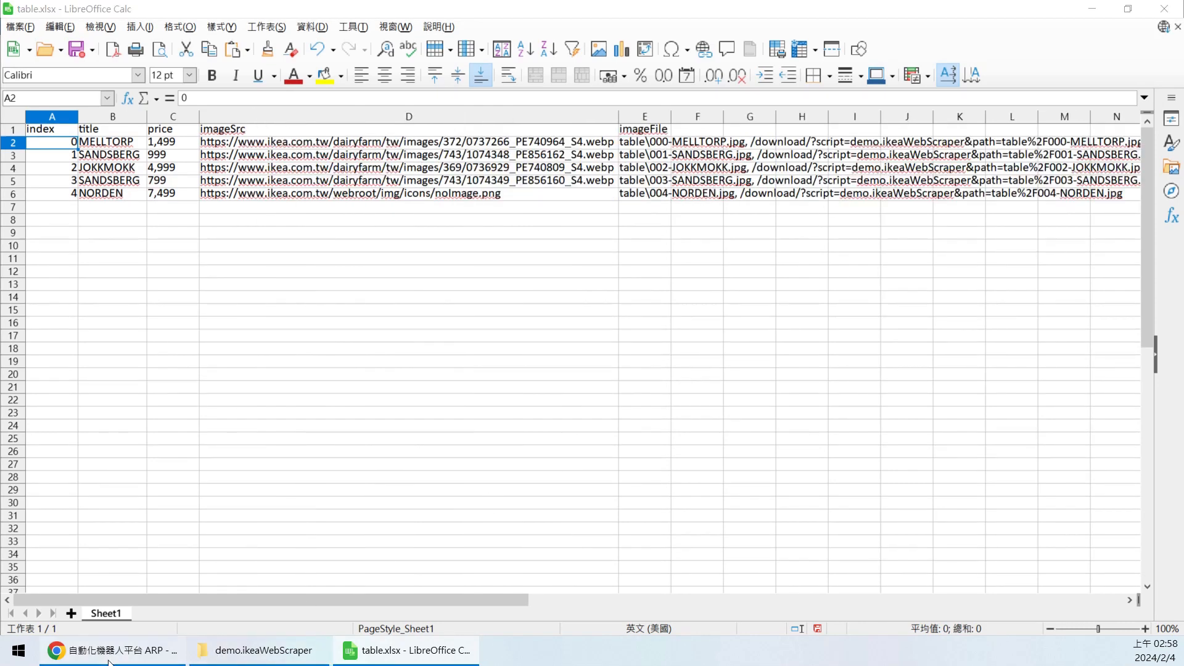
# - Compare it with ARP's Details result table, then close Calc choosing Don't Save
pyautogui.click(134, 659)
pyautogui.click(144, 613)
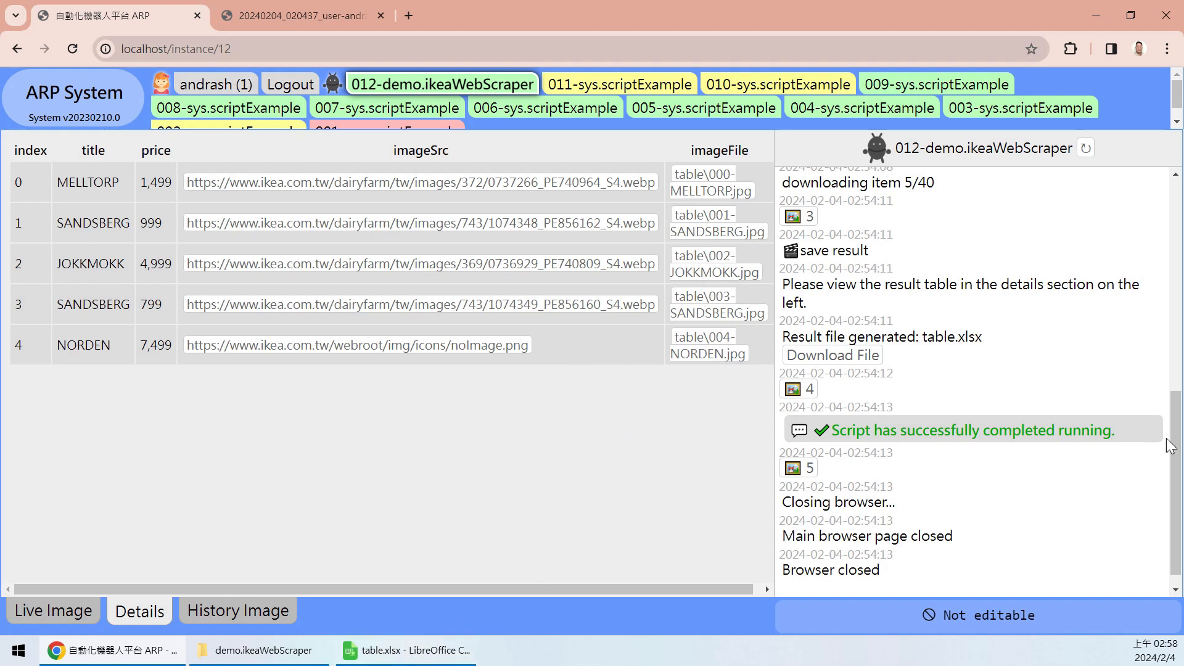
pyautogui.scroll(-1, 1173, 480)
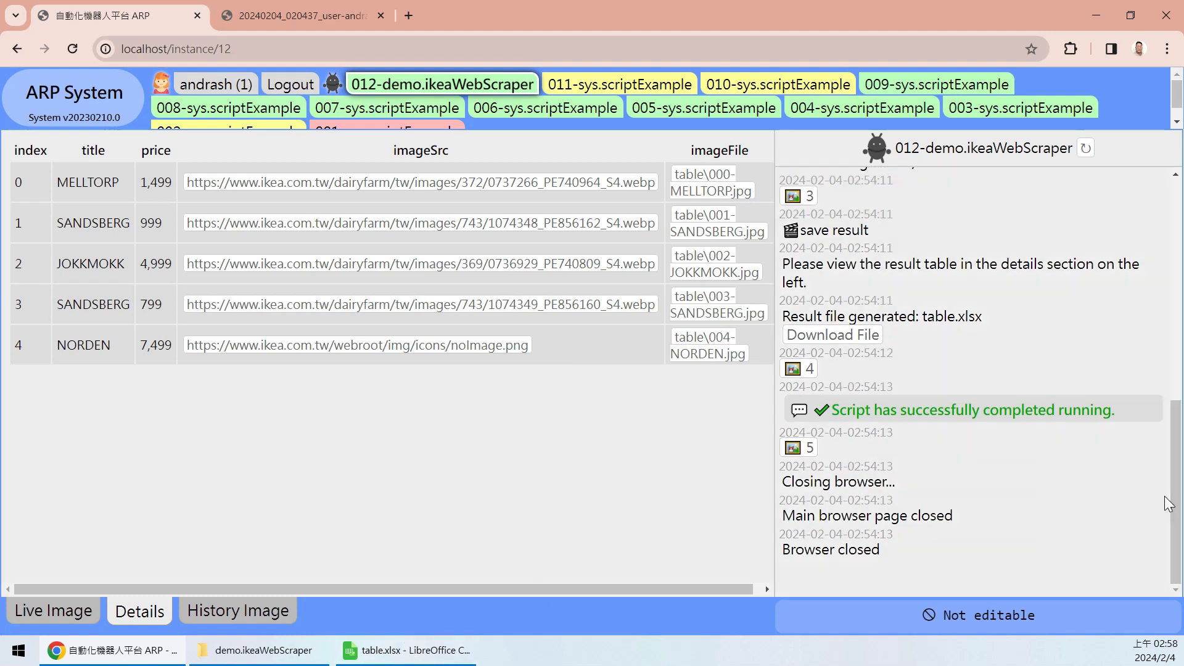
pyautogui.click(424, 660)
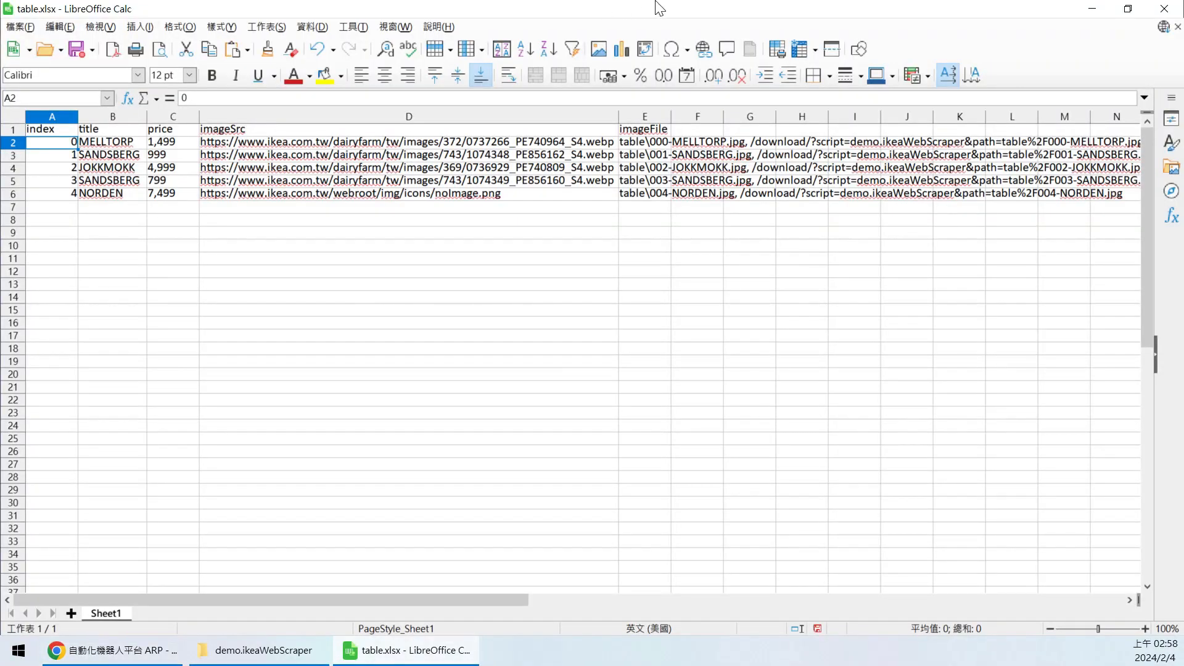
pyautogui.click(1164, 9)
pyautogui.click(624, 346)
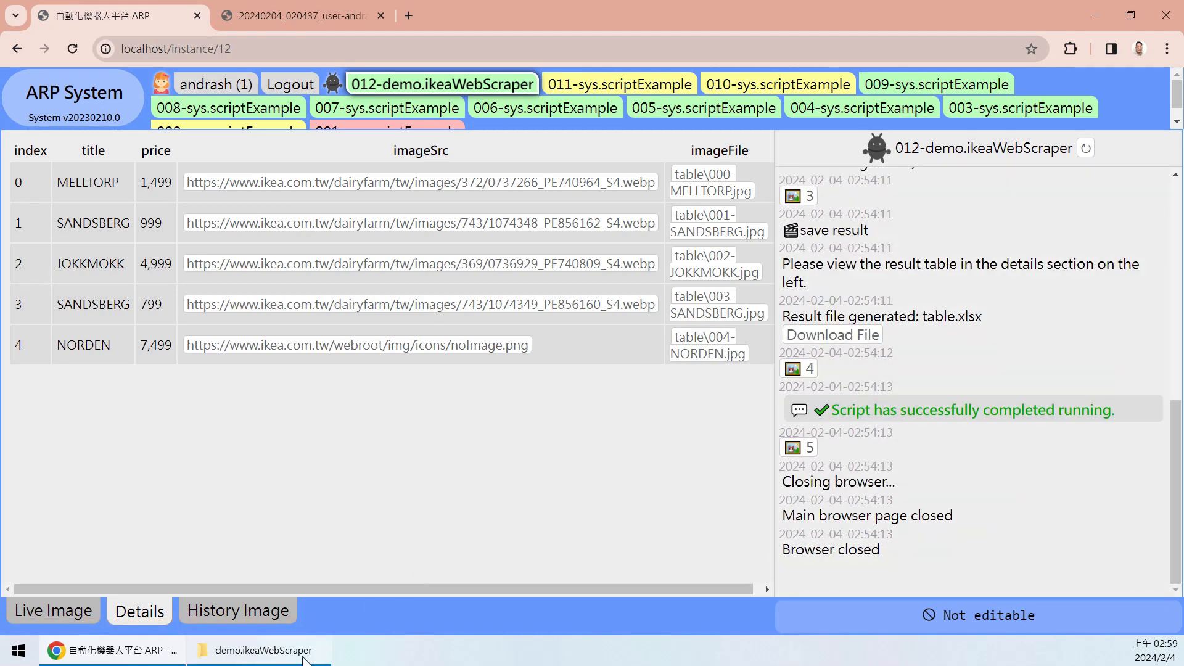
pyautogui.click(259, 650)
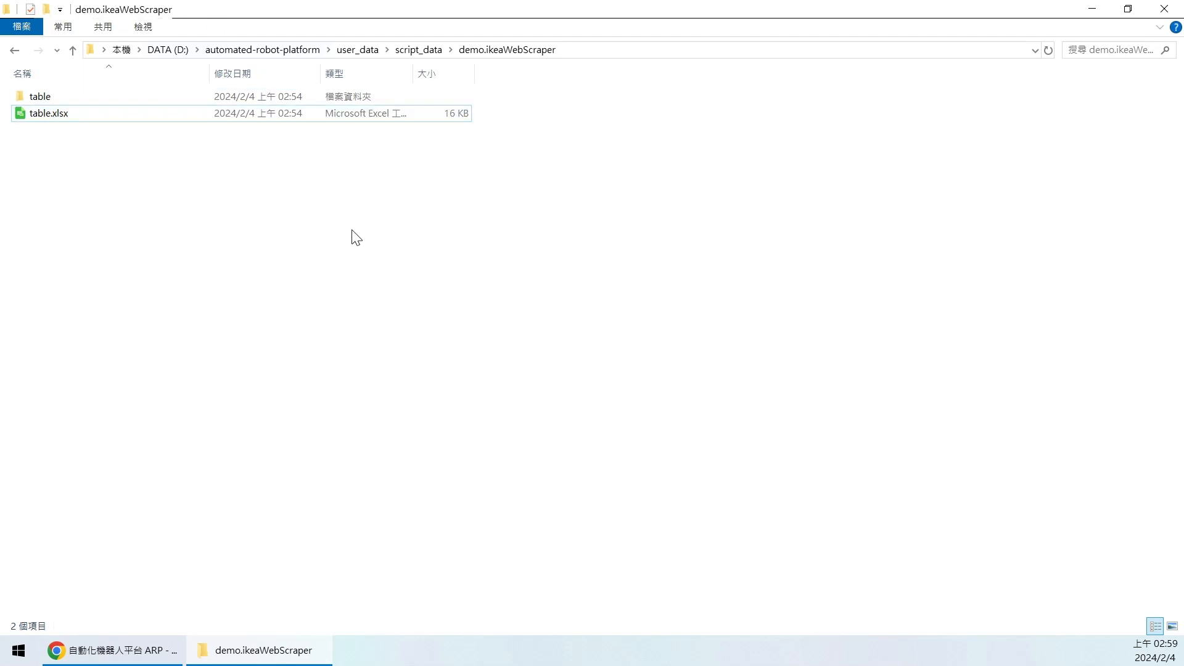
pyautogui.click(271, 661)
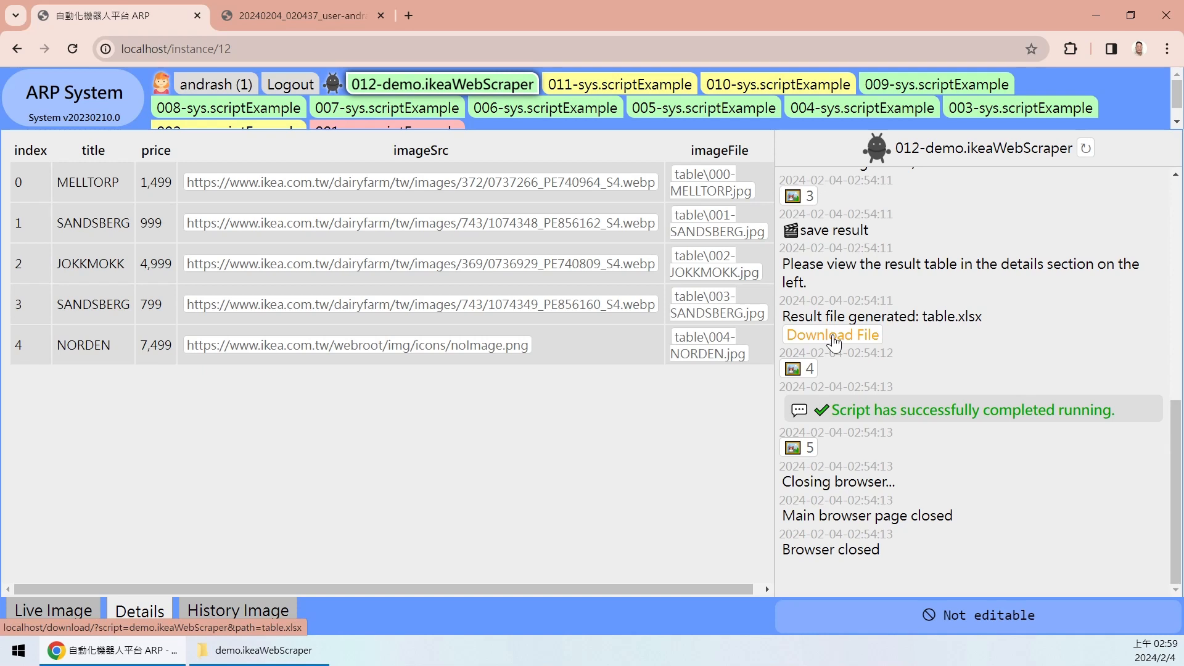
# - Download the table.xlsx result file and check it in Chrome's recent downloads list
pyautogui.click(832, 336)
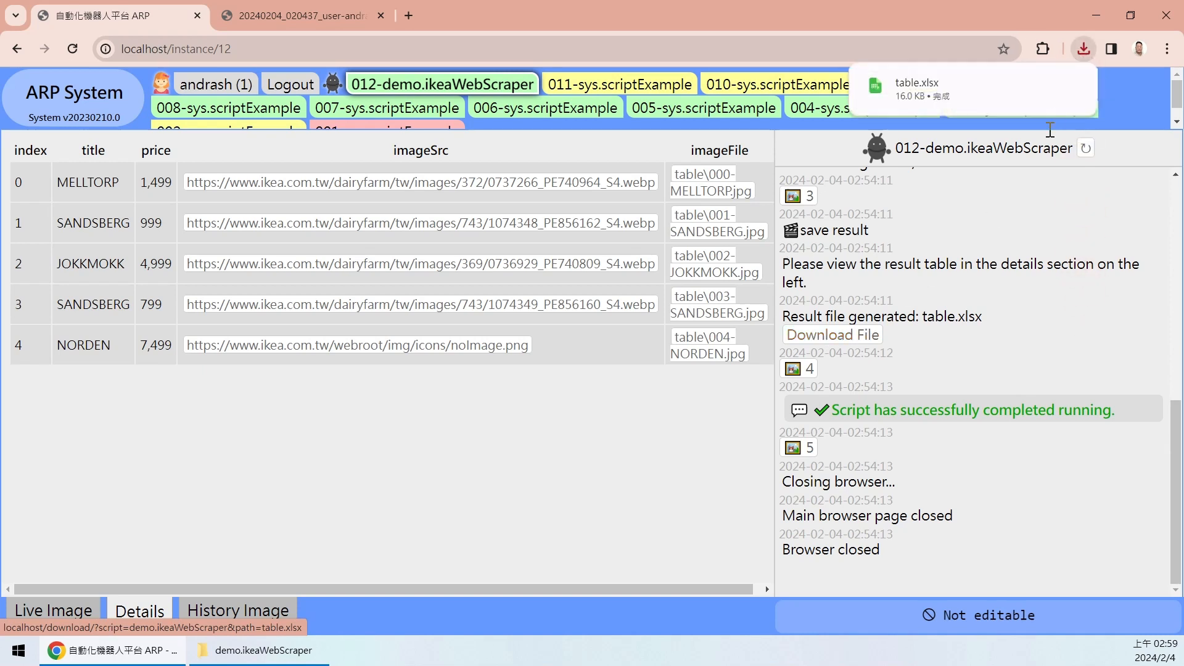
pyautogui.click(1083, 43)
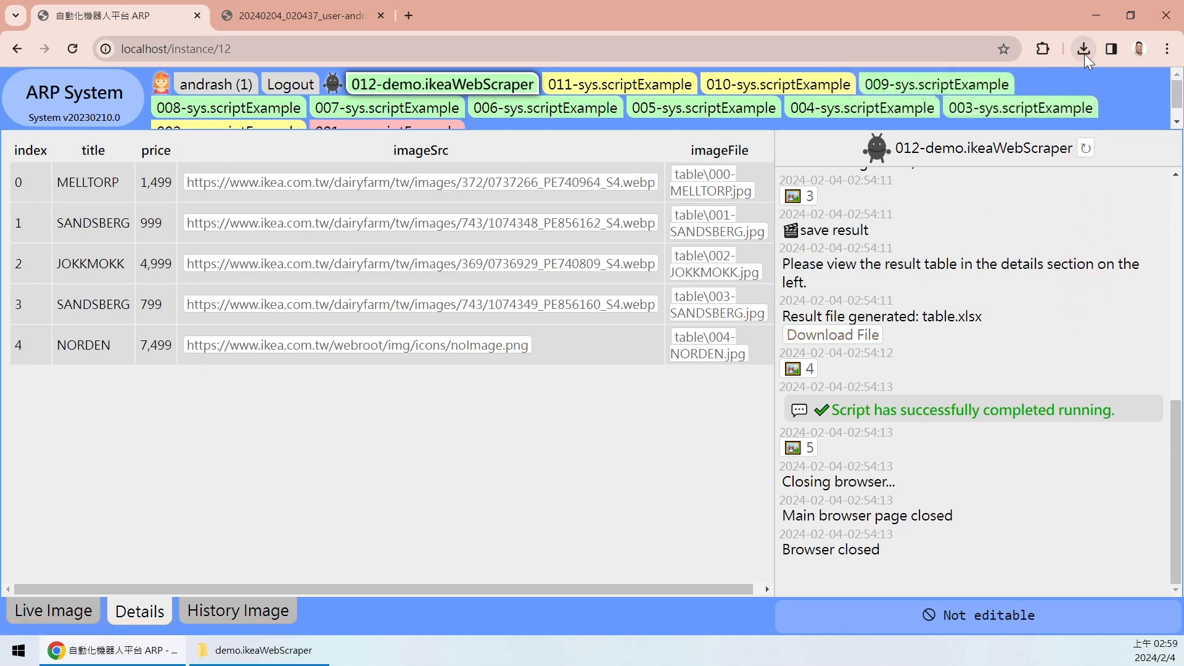
pyautogui.click(1085, 54)
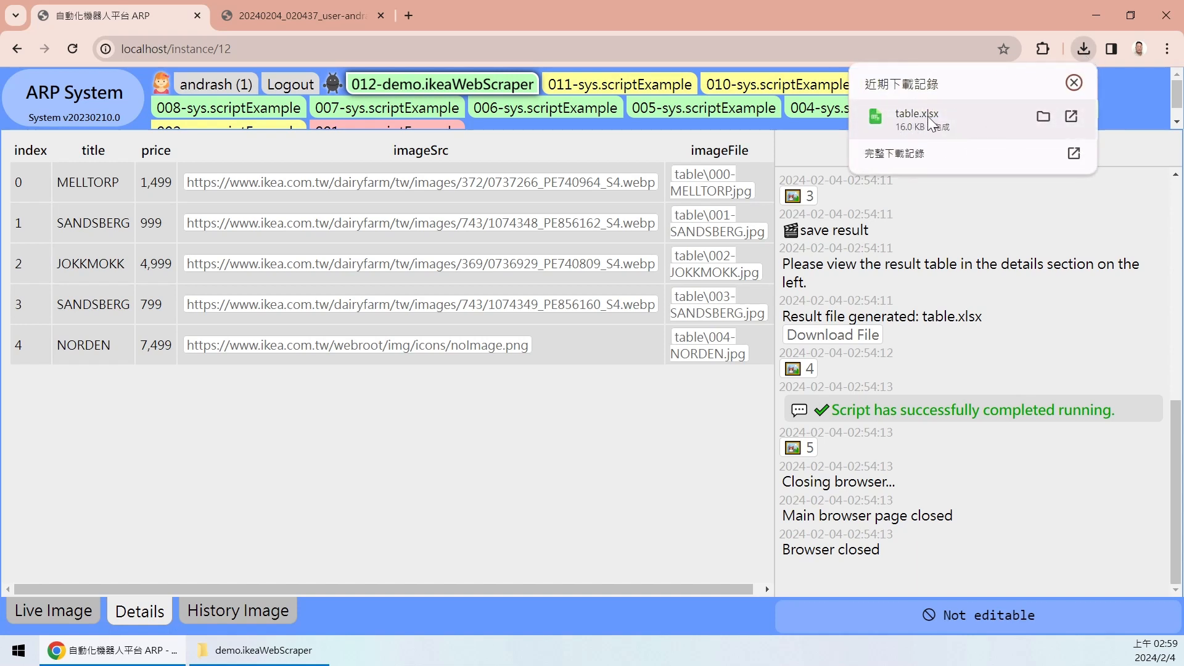
pyautogui.click(1073, 82)
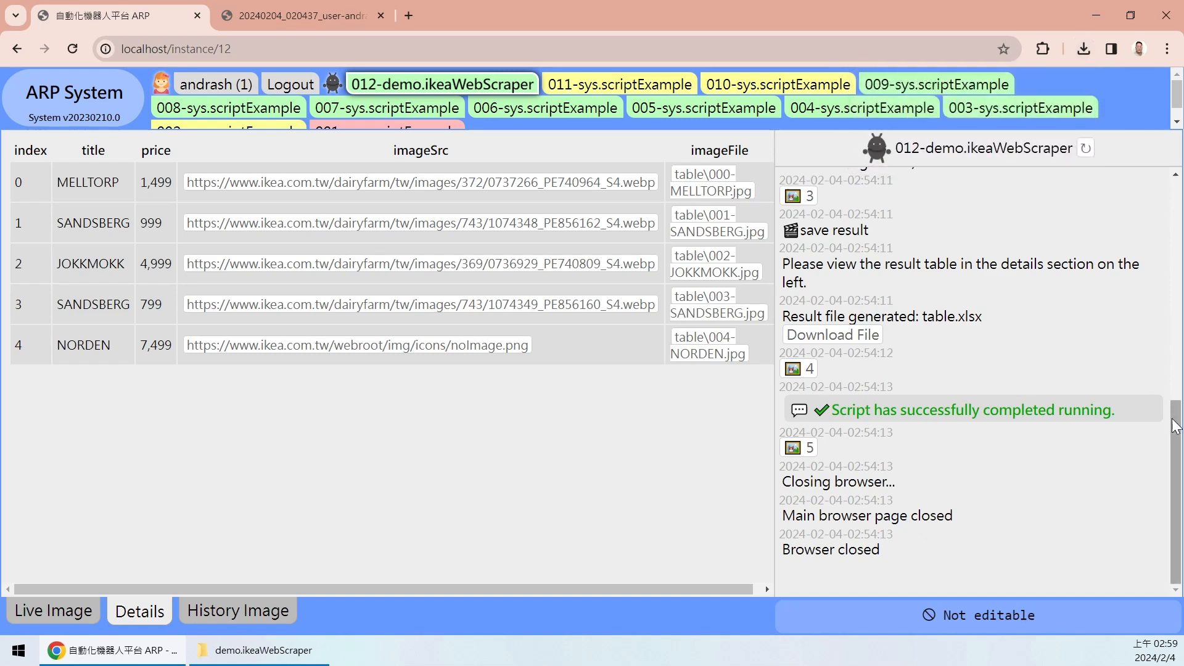
pyautogui.scroll(1, 1181, 387)
pyautogui.scroll(6, 1181, 387)
pyautogui.scroll(-7, 1151, 391)
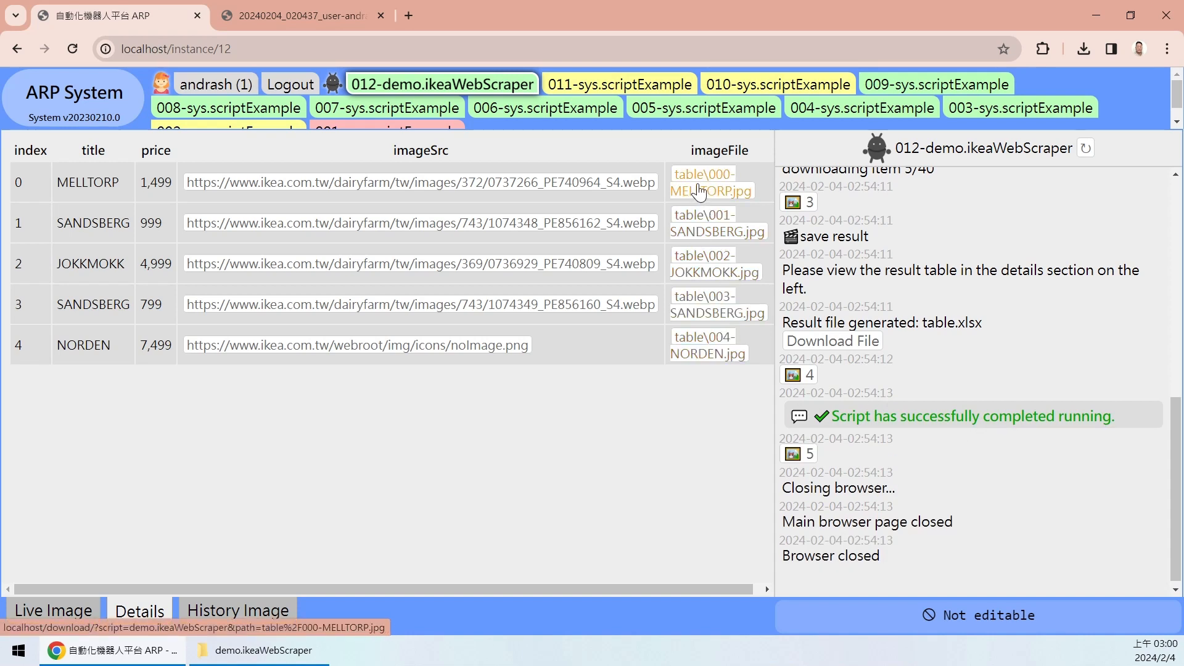
# - Download 000-MELLTORP.jpg and 001-SANDSBERG.jpg and confirm all three files in the Downloads folder
pyautogui.click(707, 181)
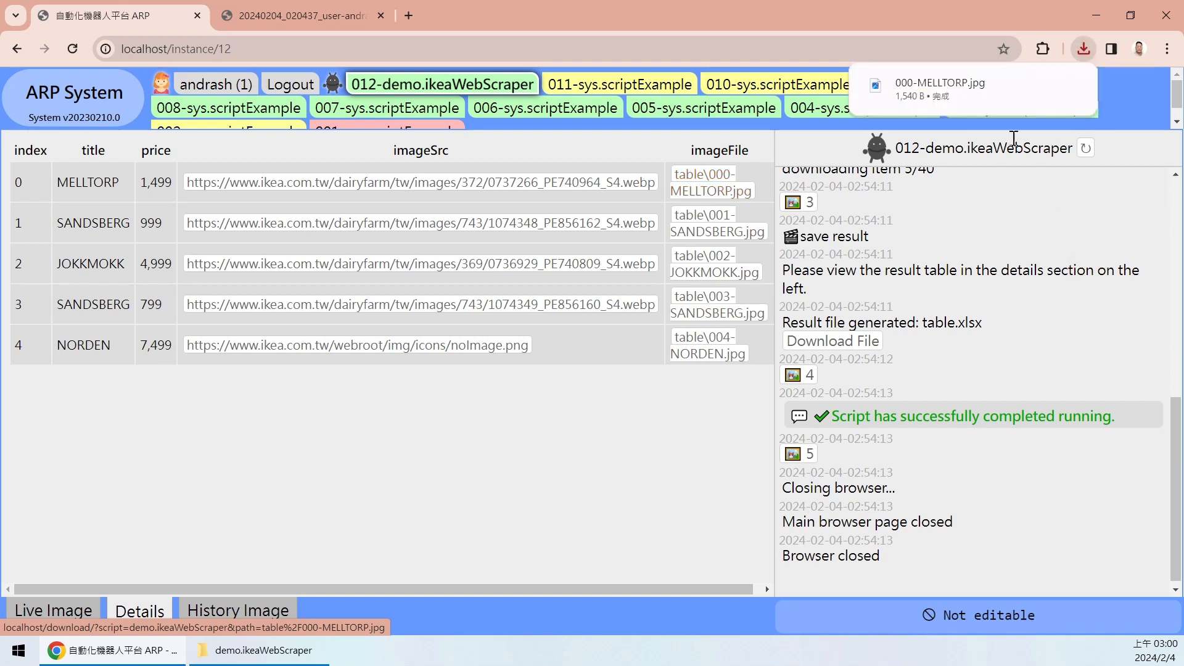
pyautogui.click(705, 221)
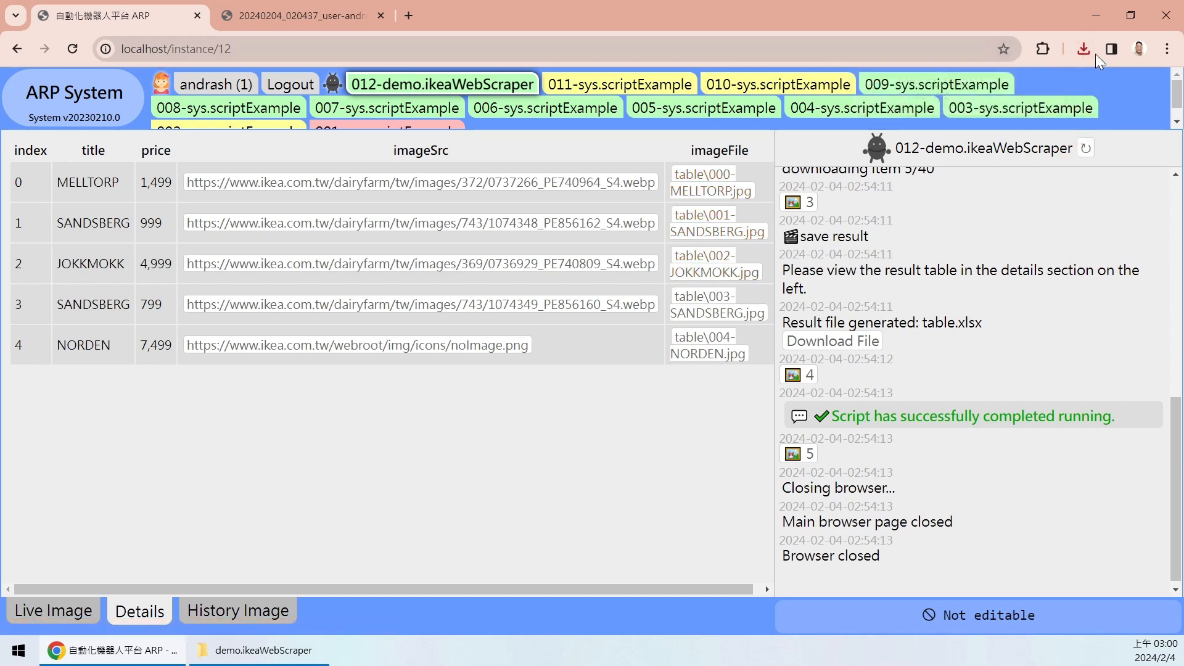
pyautogui.click(1043, 116)
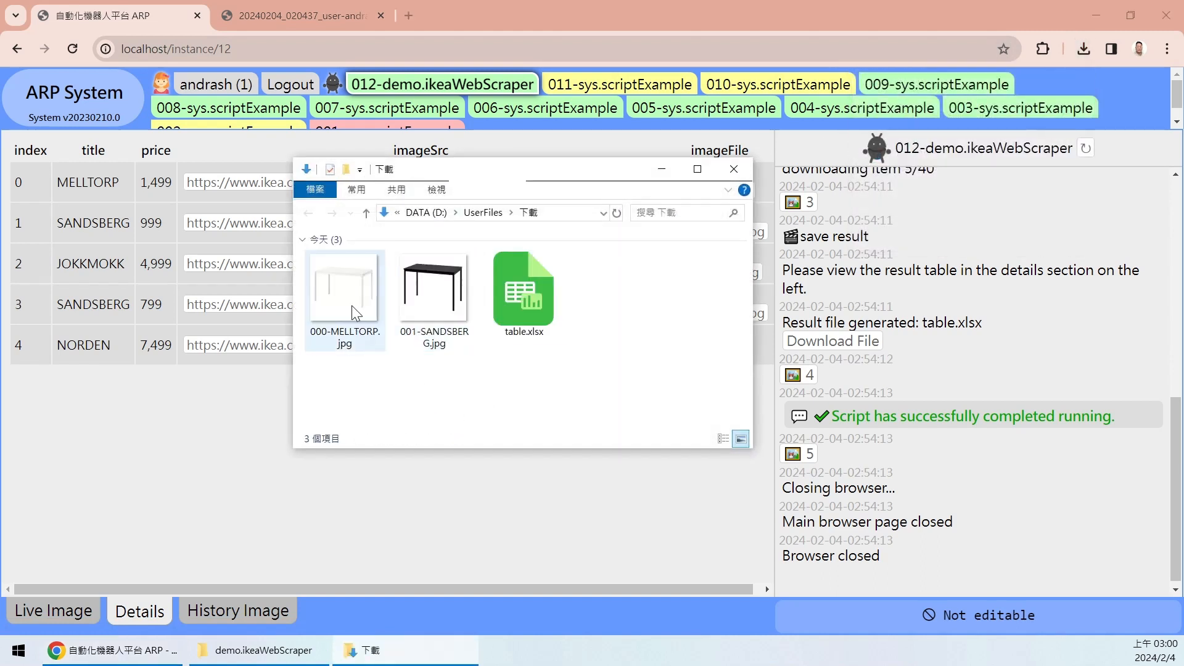
pyautogui.moveTo(556, 376)
pyautogui.mouseDown()
pyautogui.moveTo(343, 337)
pyautogui.moveTo(546, 378)
pyautogui.mouseUp()
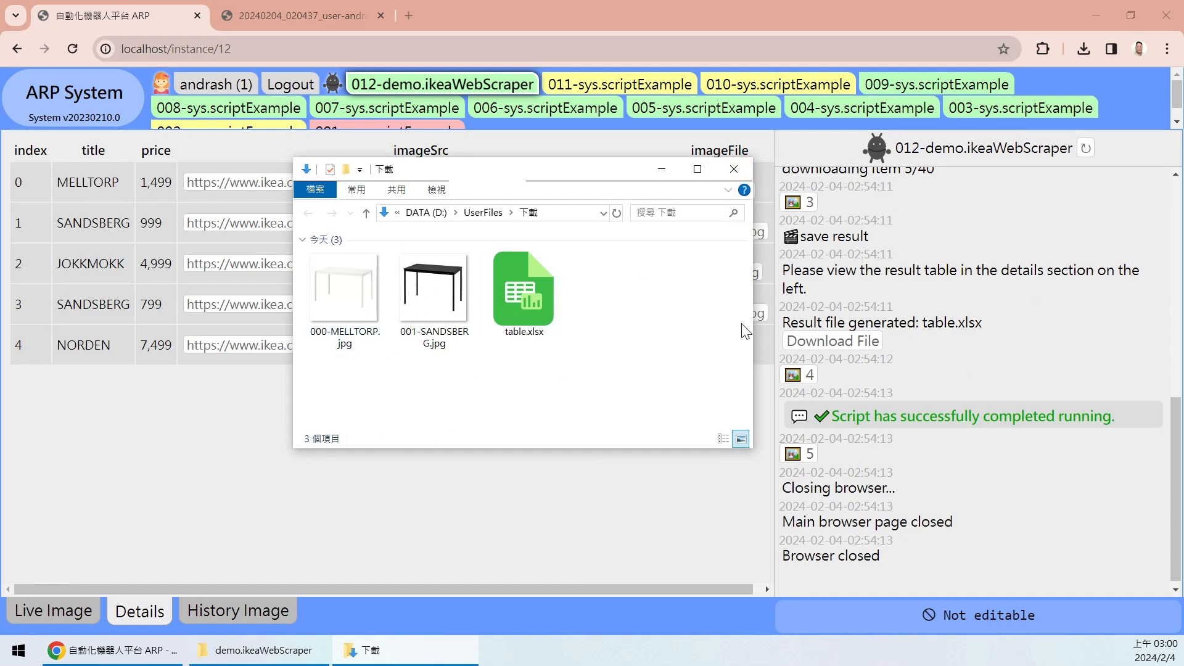
pyautogui.click(733, 172)
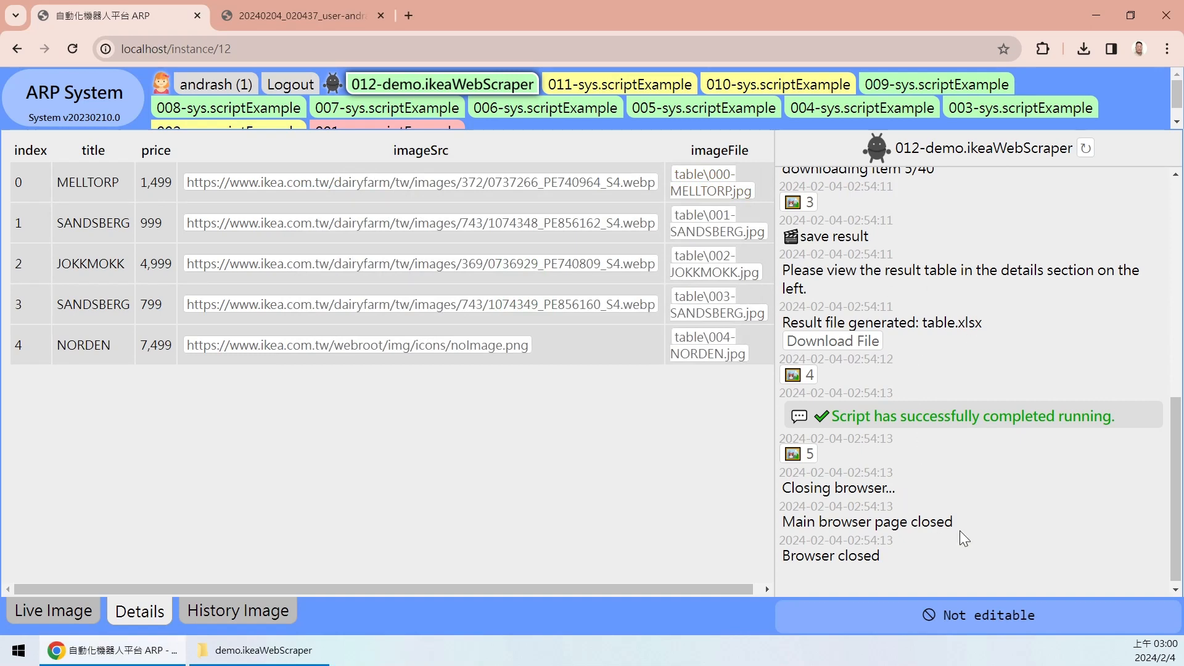
pyautogui.click(114, 110)
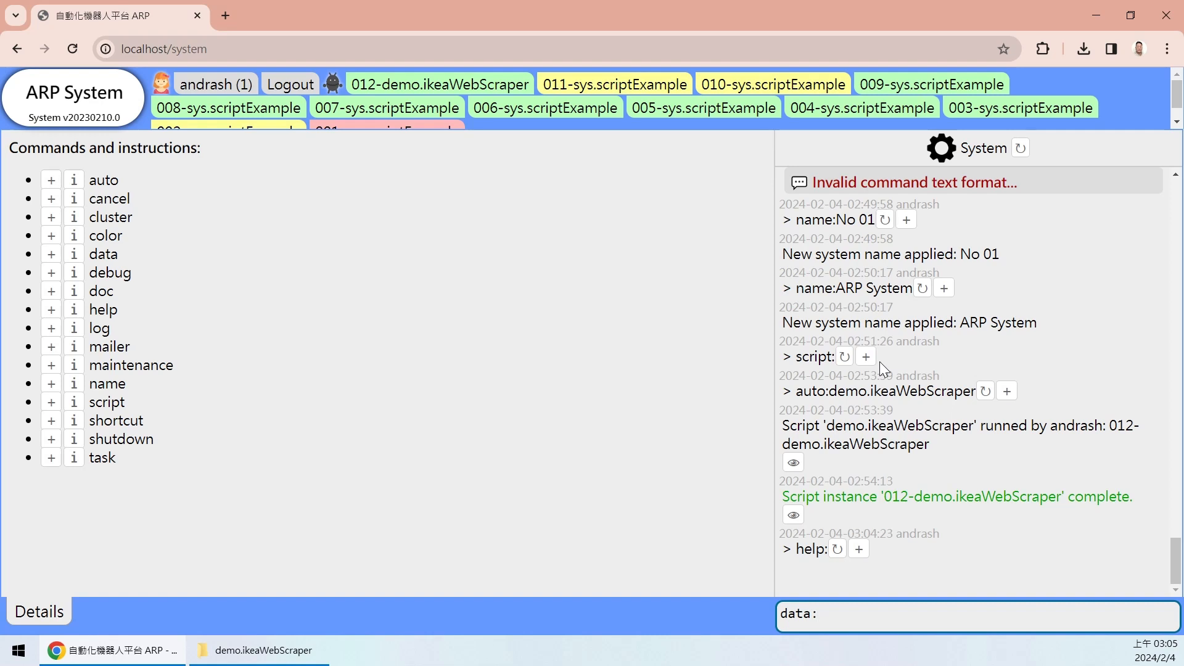
# - Submit data:demo.ikeaWebScraper to list its five-image table folder and table.xlsx
pyautogui.moveTo(834, 392); pyautogui.dragTo(842, 616)
pyautogui.click(826, 401)
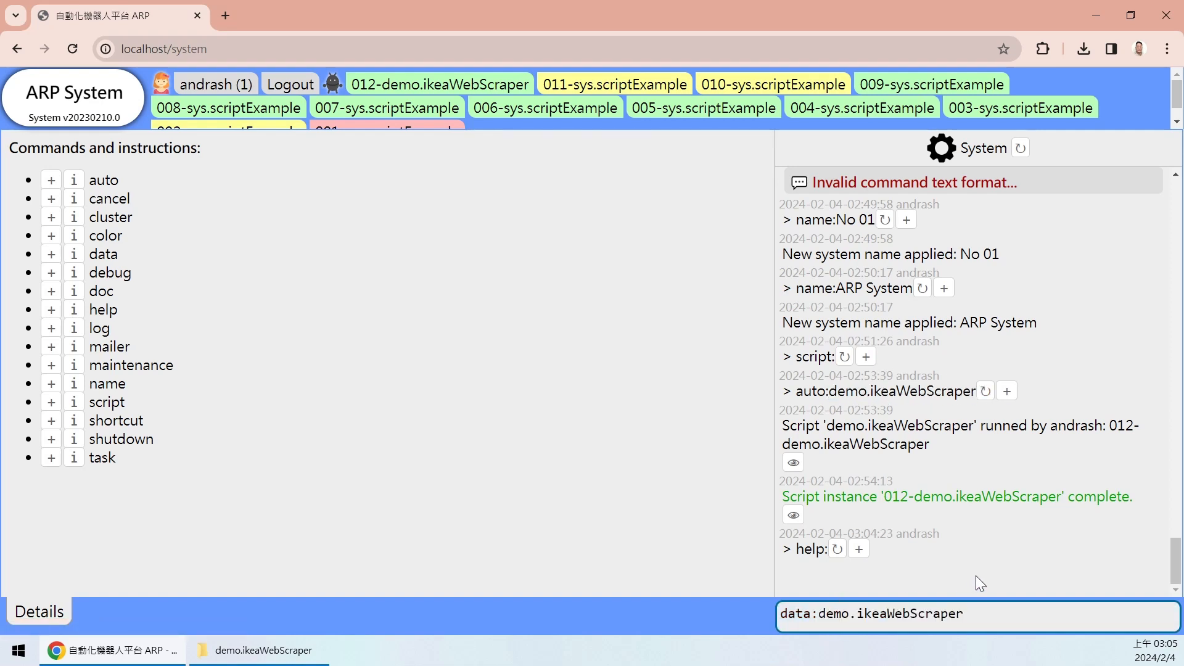
pyautogui.press('Return')
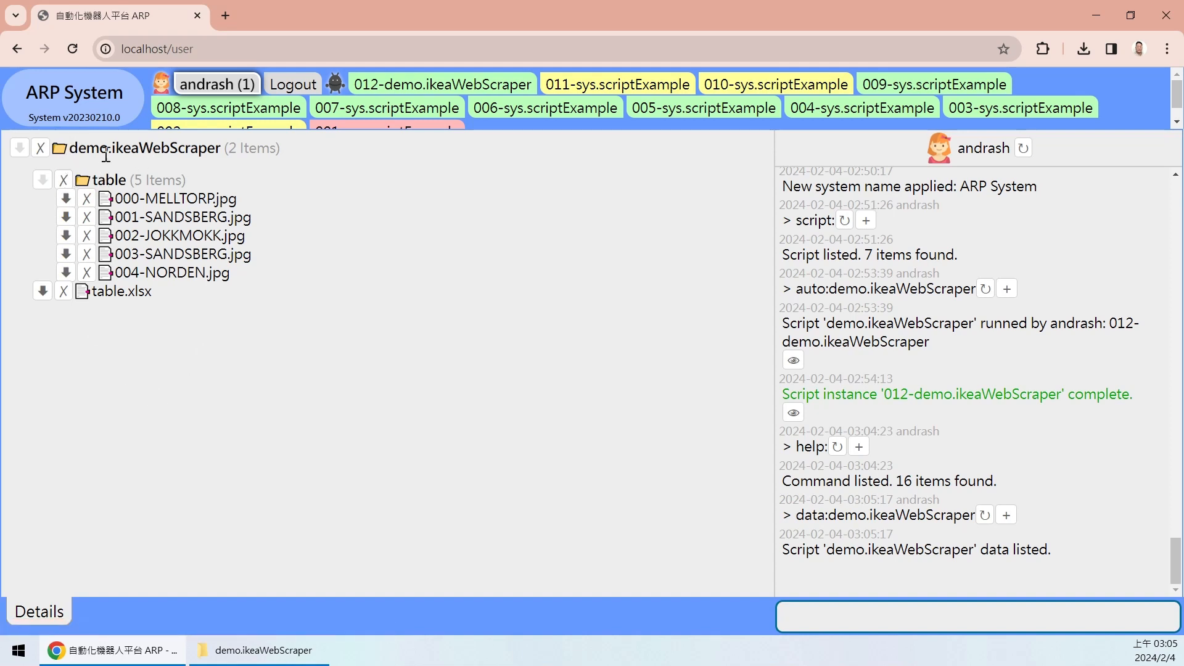
# - Look over the demo.ikeaWebScraper file tree, then download table.xlsx with its download arrow
pyautogui.moveTo(221, 145); pyautogui.dragTo(216, 146)
pyautogui.click(251, 241)
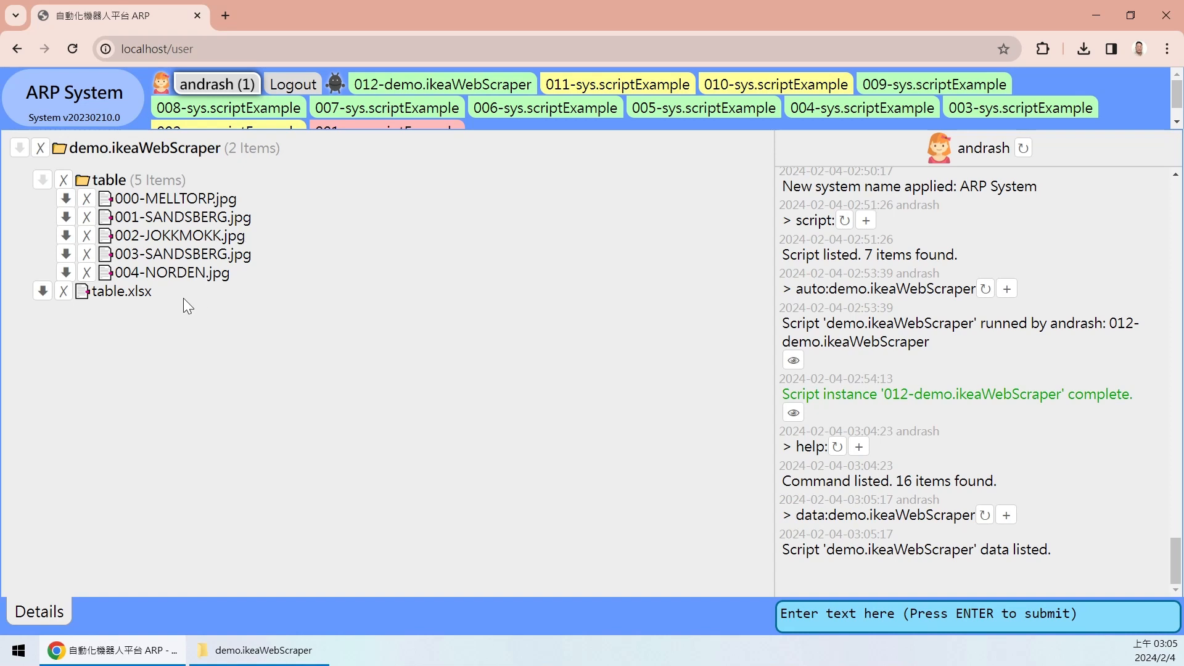
pyautogui.moveTo(191, 298); pyautogui.dragTo(63, 179)
pyautogui.click(283, 268)
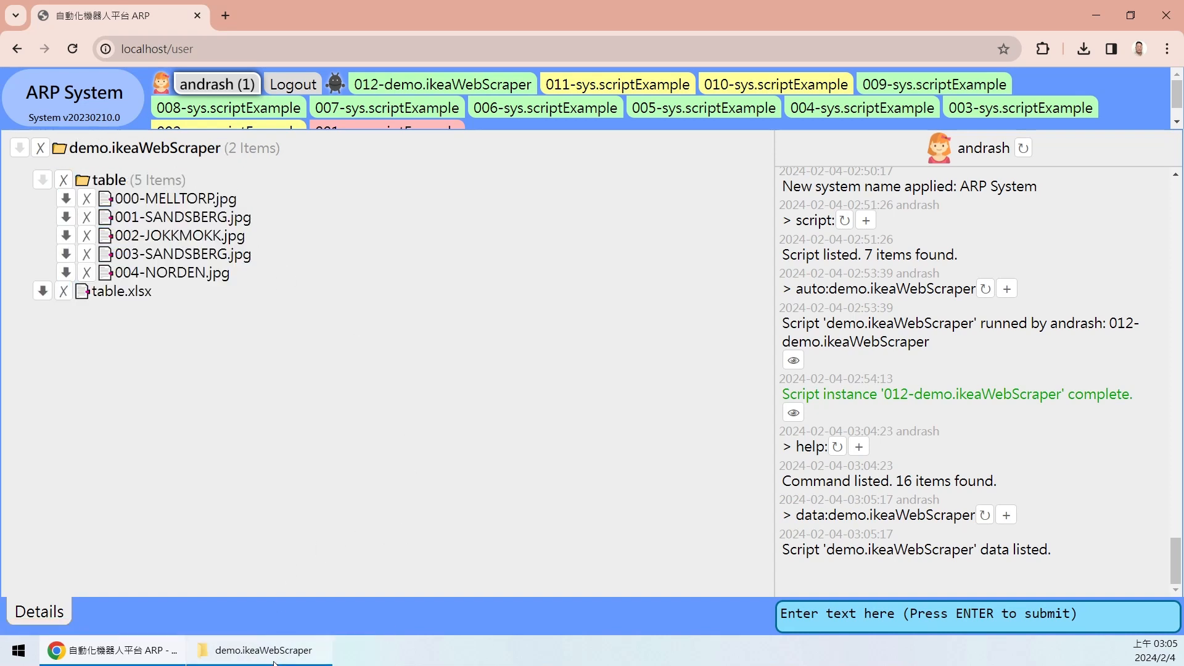
pyautogui.moveTo(224, 149); pyautogui.dragTo(71, 144)
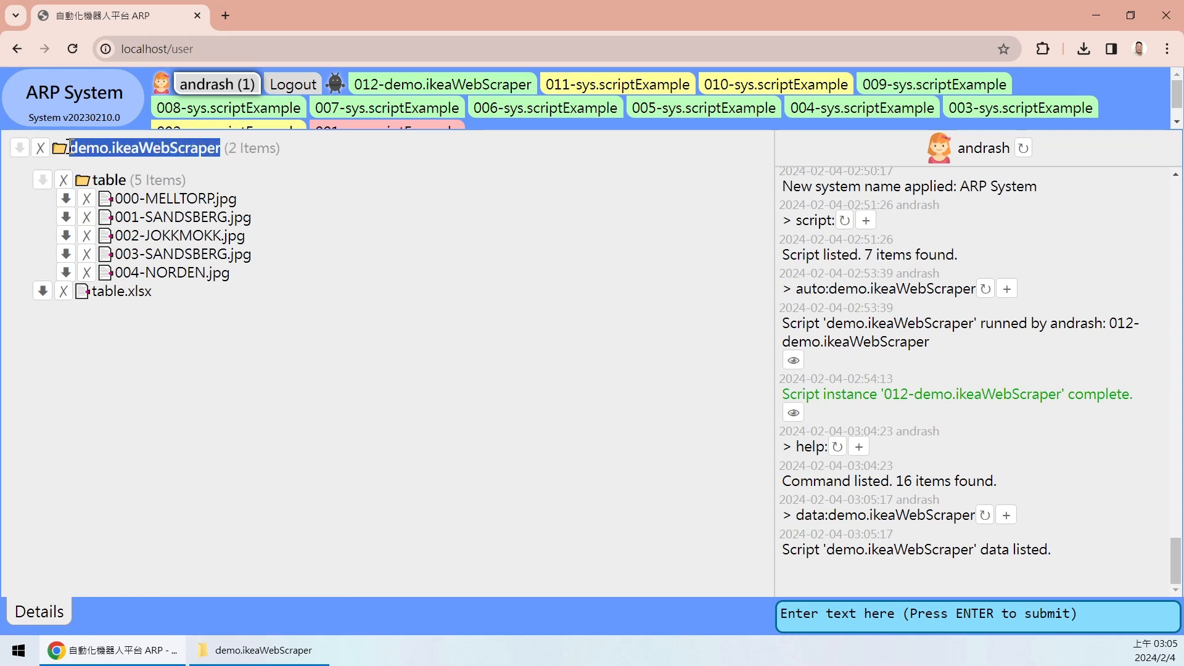
pyautogui.click(236, 150)
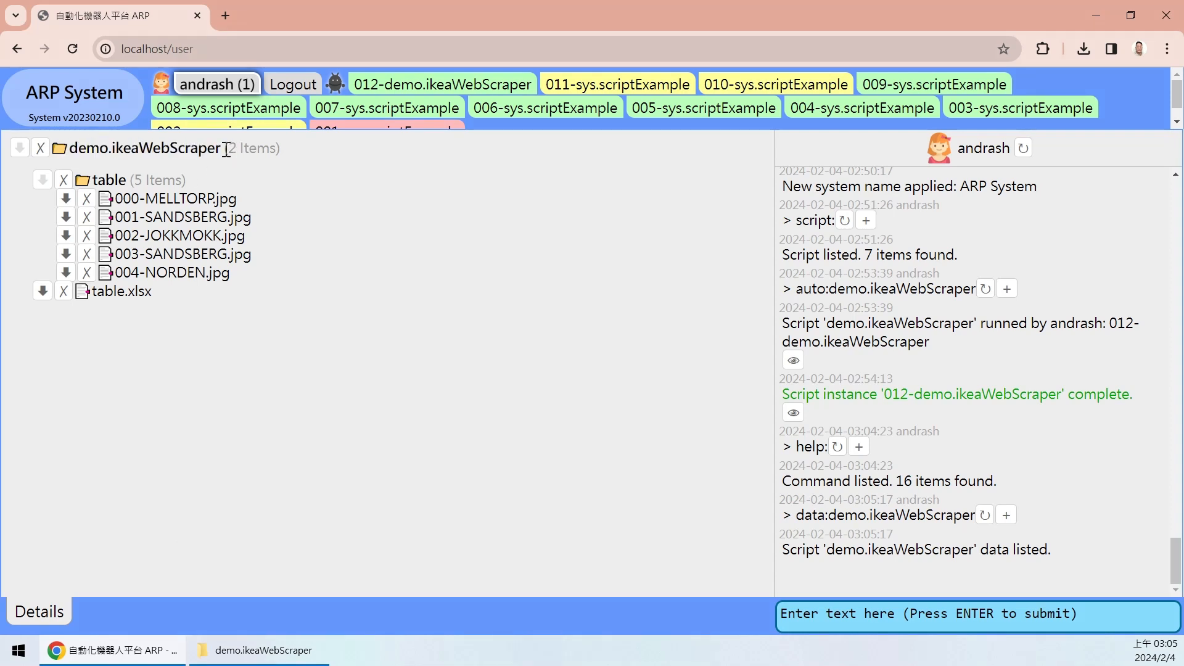
pyautogui.moveTo(223, 148)
pyautogui.mouseDown()
pyautogui.moveTo(74, 148)
pyautogui.moveTo(230, 152)
pyautogui.mouseUp()
pyautogui.click(308, 147)
pyautogui.moveTo(75, 149); pyautogui.dragTo(312, 145)
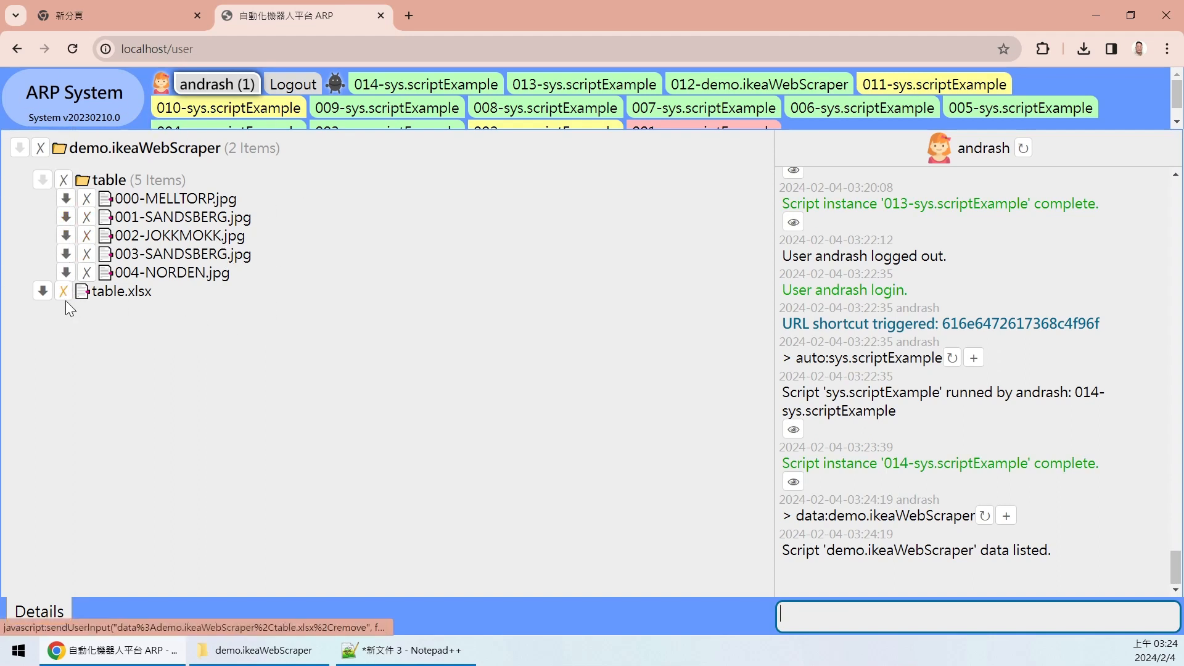
pyautogui.click(42, 295)
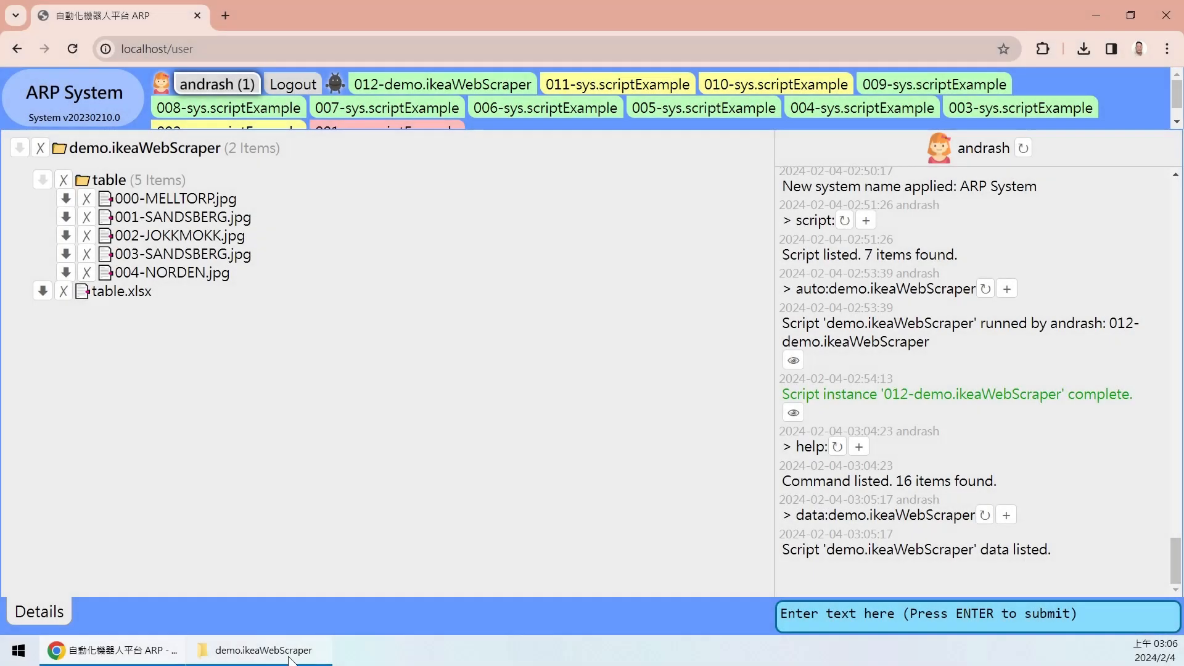
# - In Explorer, go up to script_data and reopen demo.ikeaWebScraper showing the table folder and table.xlsx
pyautogui.click(277, 657)
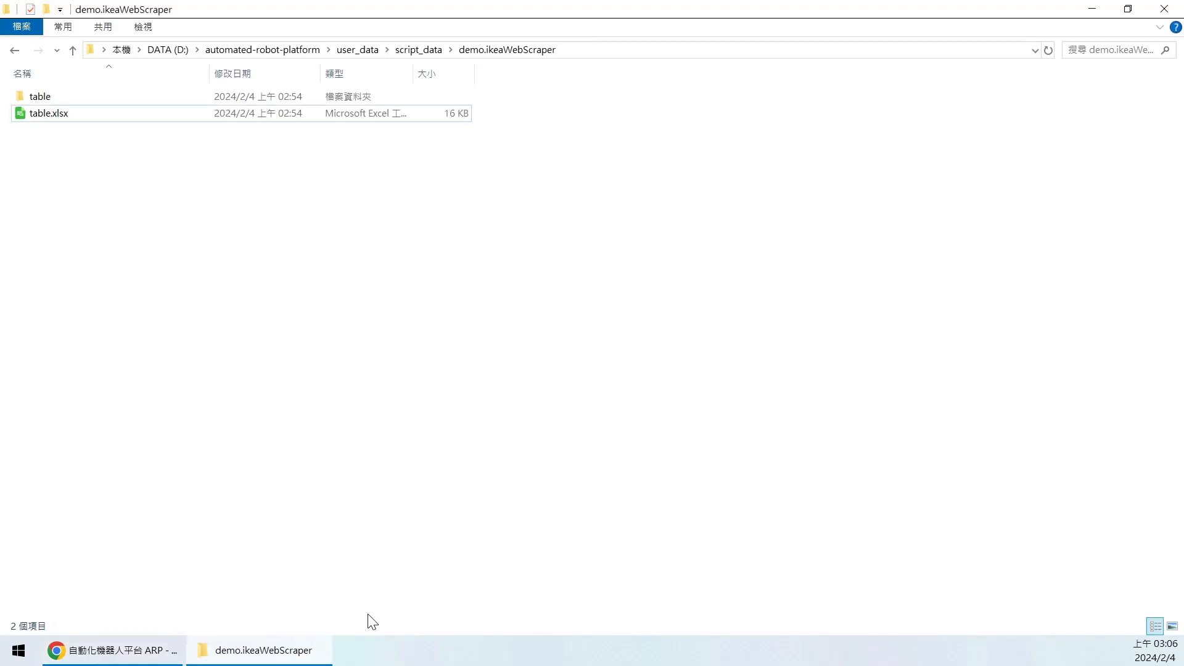
pyautogui.moveTo(123, 204); pyautogui.dragTo(141, 259)
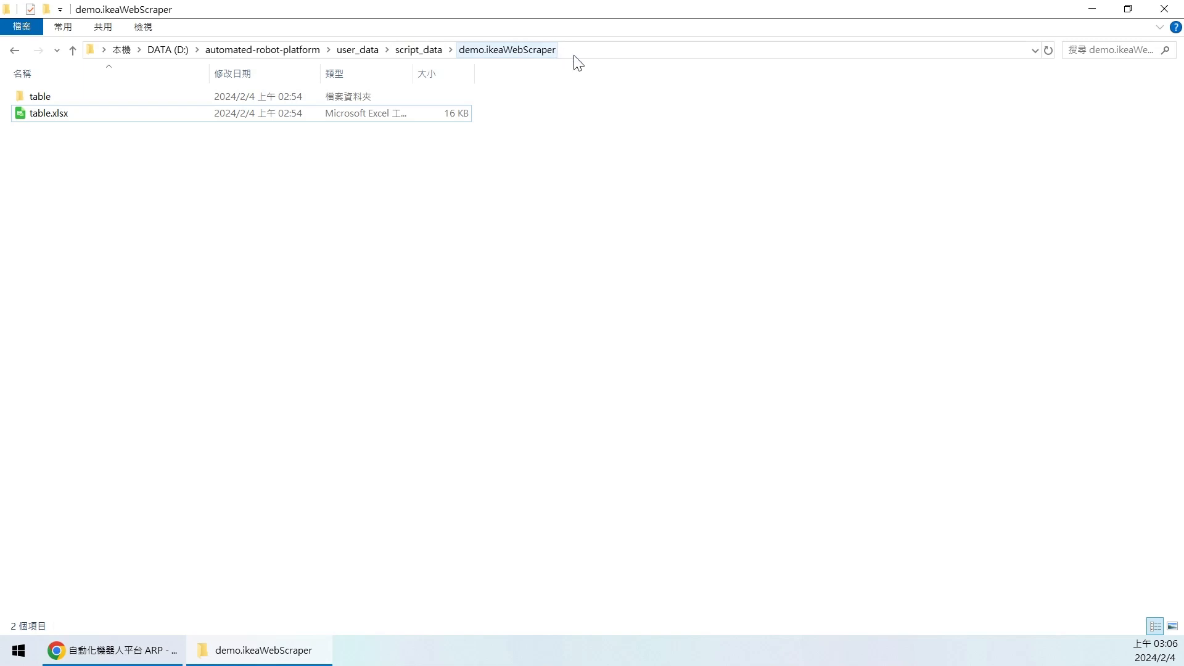
pyautogui.click(418, 50)
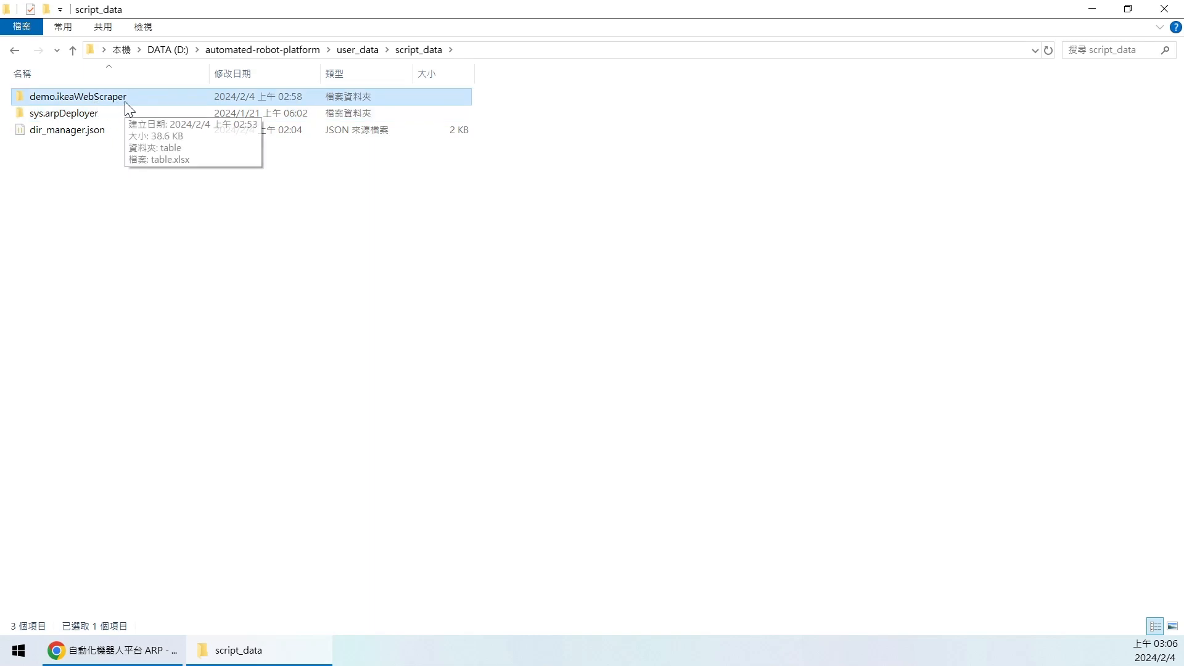
pyautogui.doubleClick(125, 108)
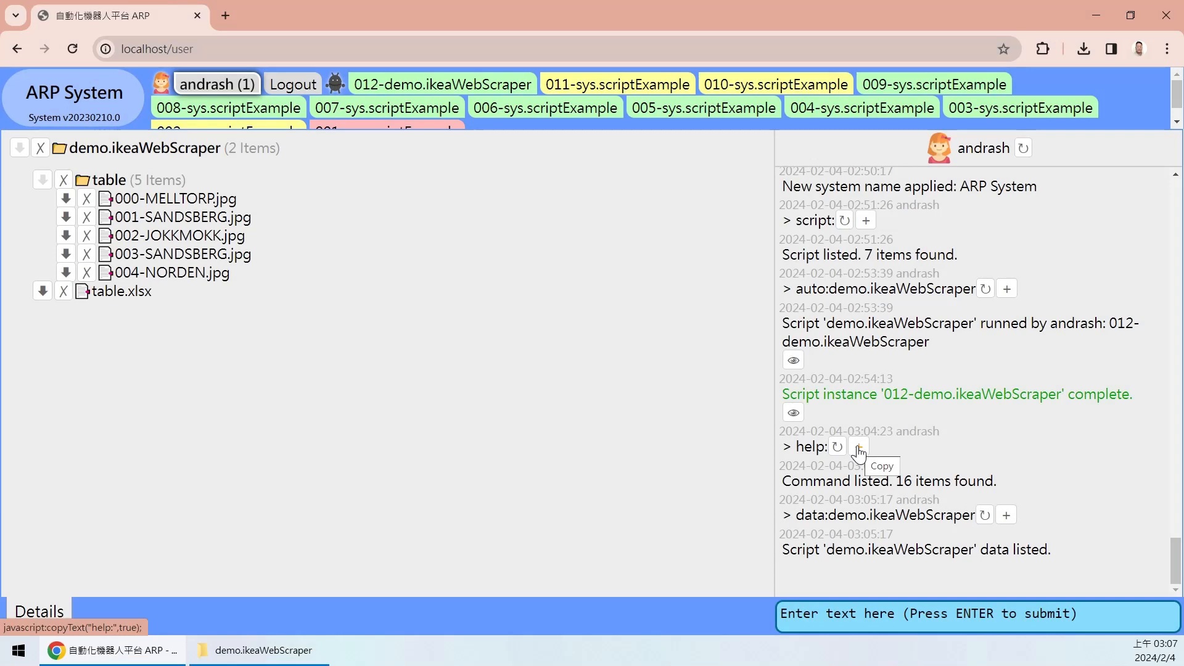
# - Run the help: command and highlight the debug, doc, help and log entries in the command list
pyautogui.click(857, 447)
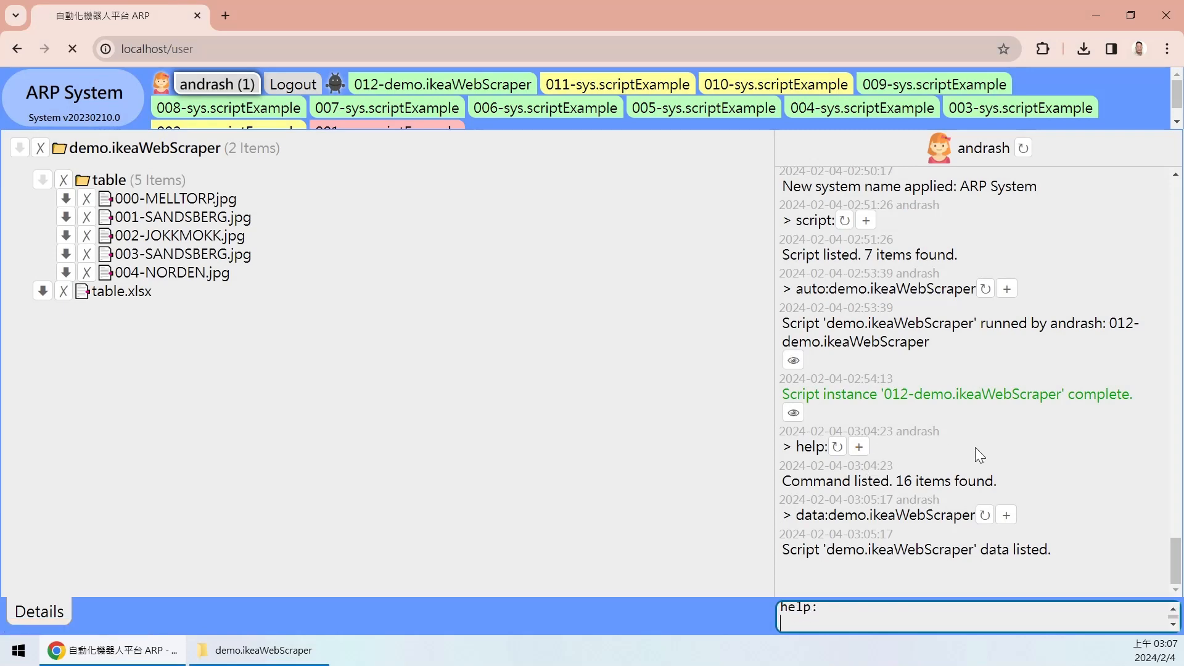
pyautogui.press('Return')
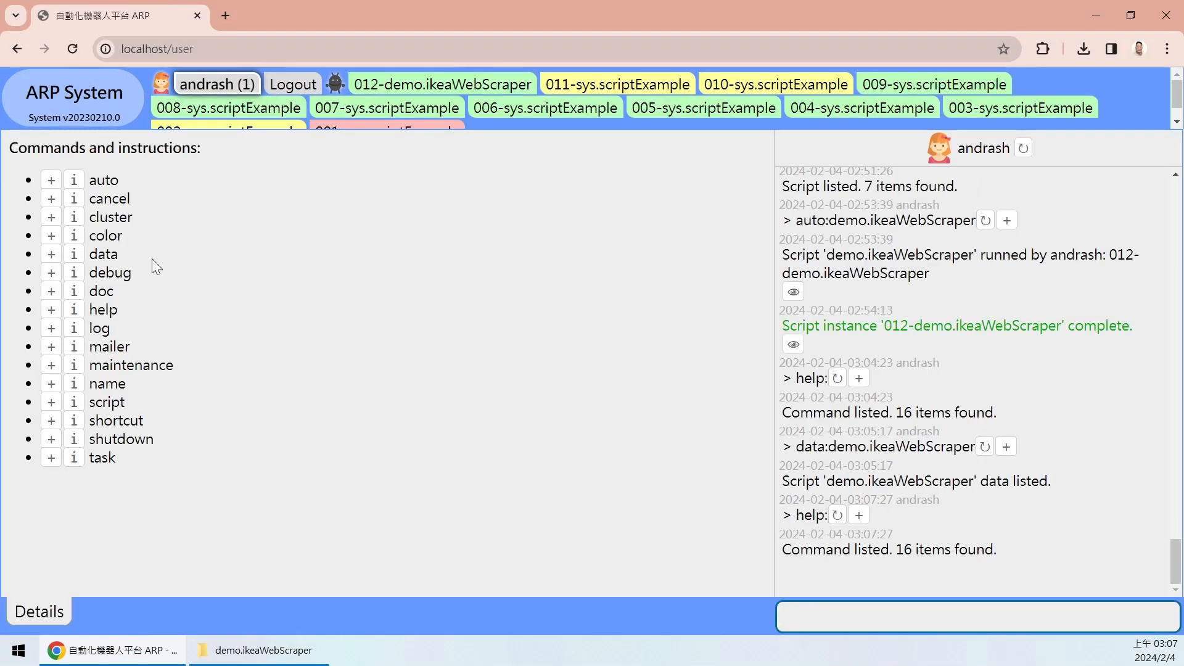
pyautogui.doubleClick(96, 275)
pyautogui.click(168, 301)
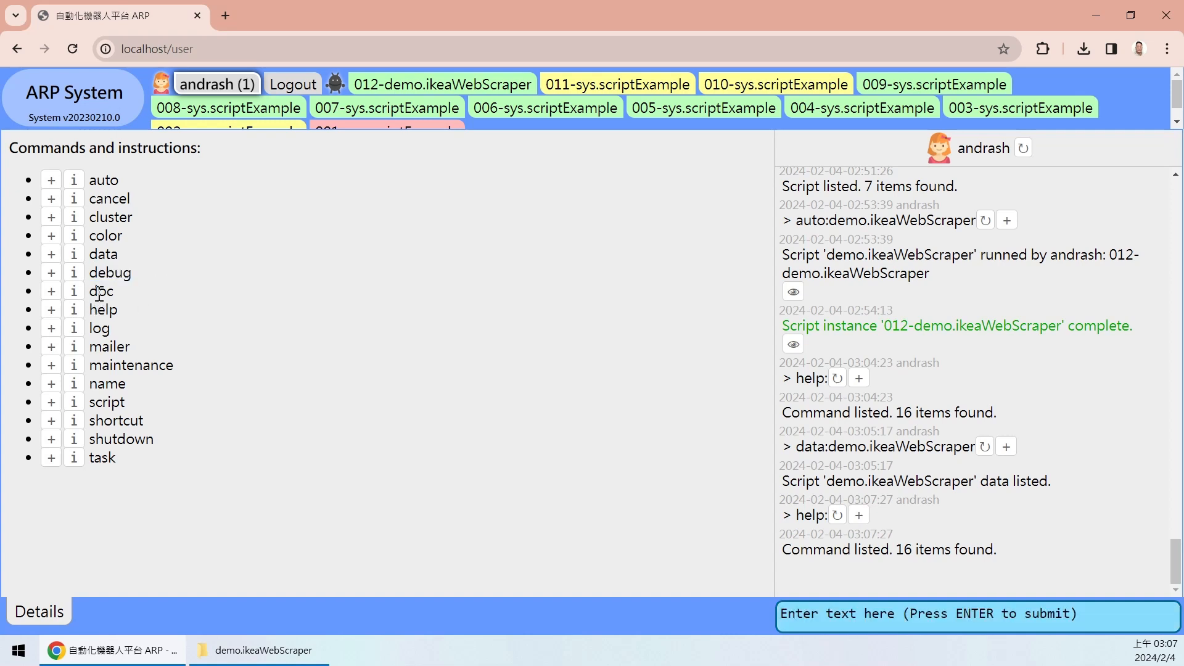
pyautogui.moveTo(89, 289); pyautogui.dragTo(119, 301)
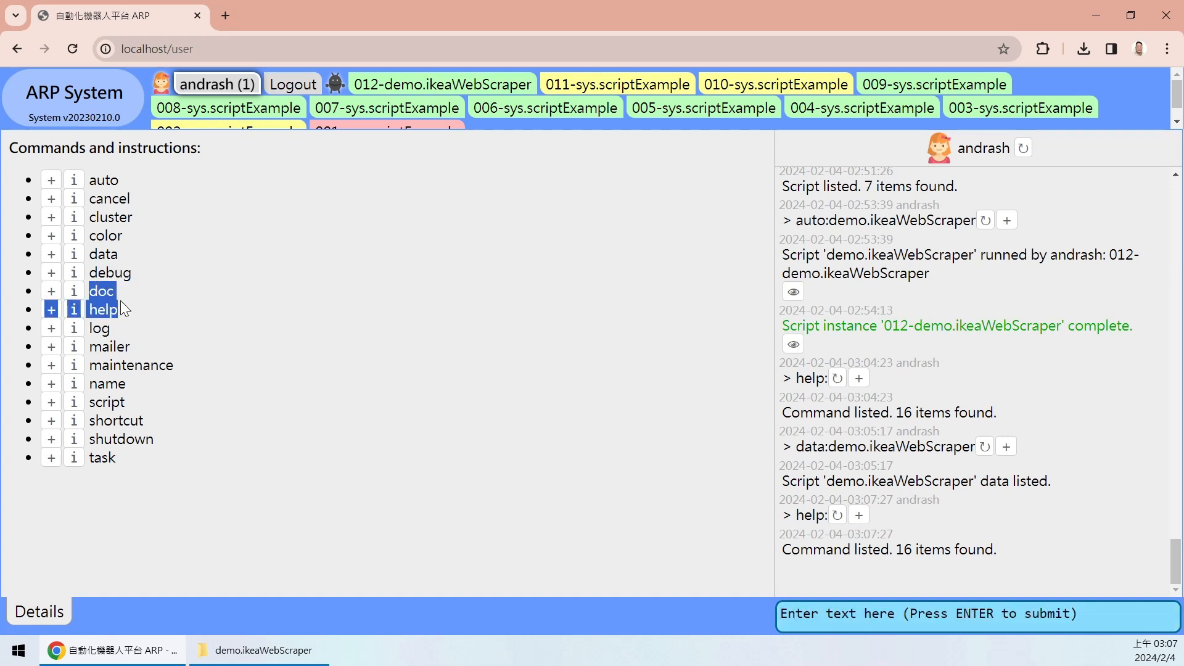
pyautogui.click(121, 294)
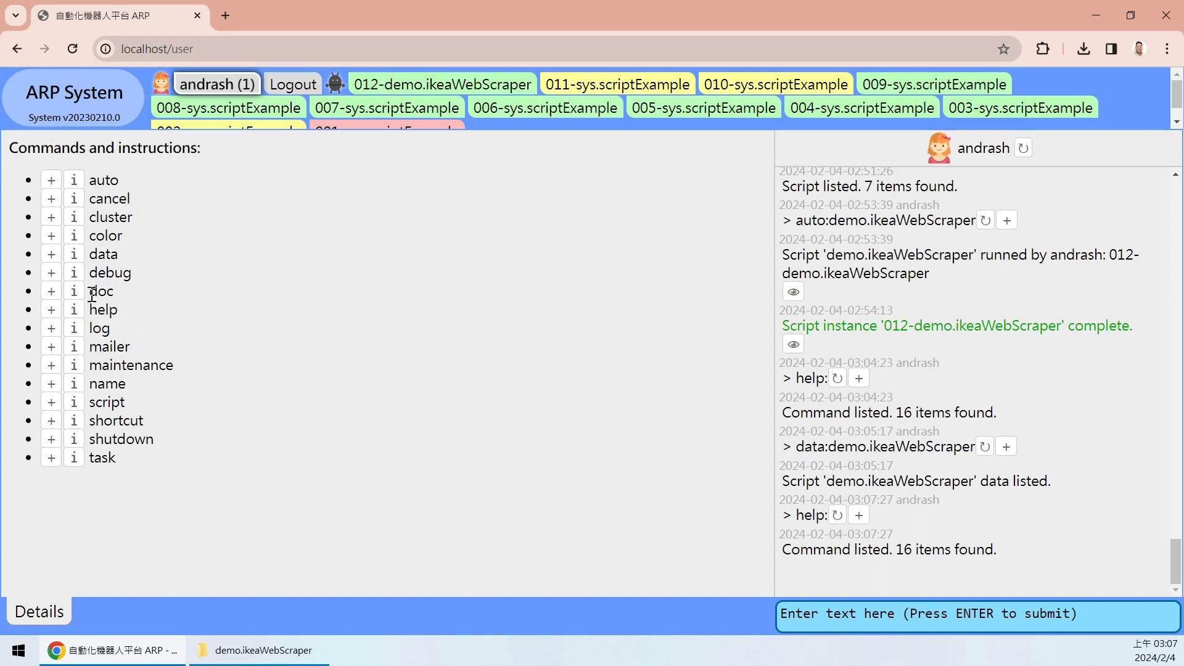
pyautogui.moveTo(91, 315); pyautogui.dragTo(119, 315)
pyautogui.click(130, 339)
pyautogui.moveTo(112, 333); pyautogui.dragTo(89, 333)
# - Run log: to list the 17 saved log files
pyautogui.click(866, 617)
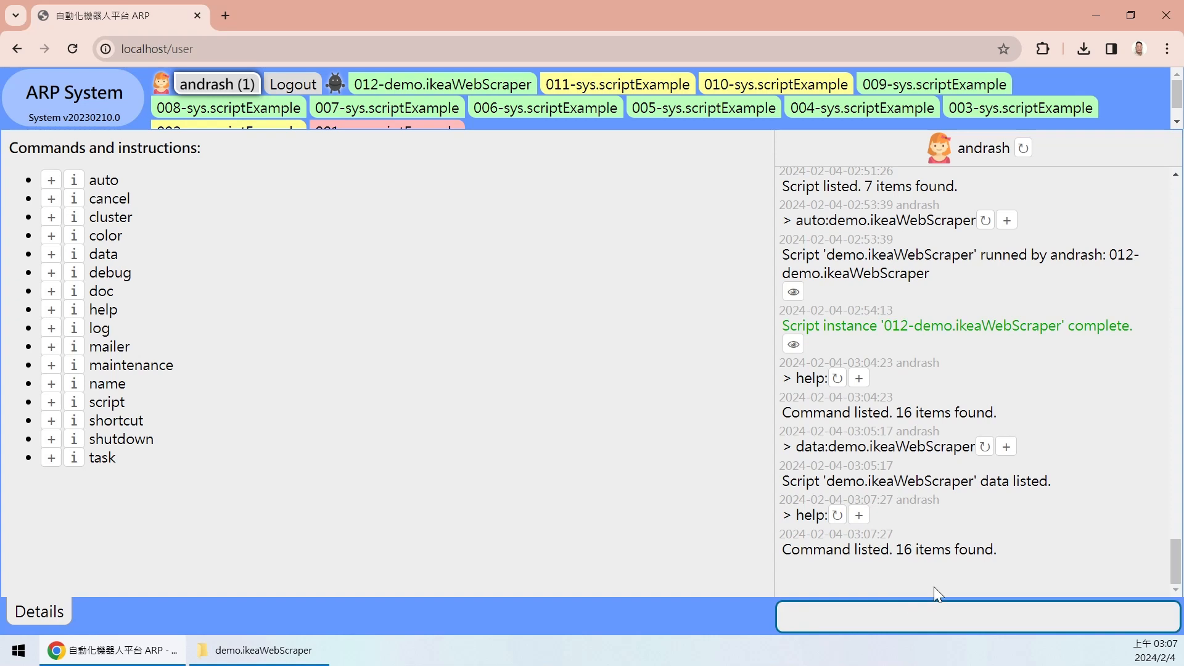
pyautogui.write('log:')
pyautogui.press('Return')
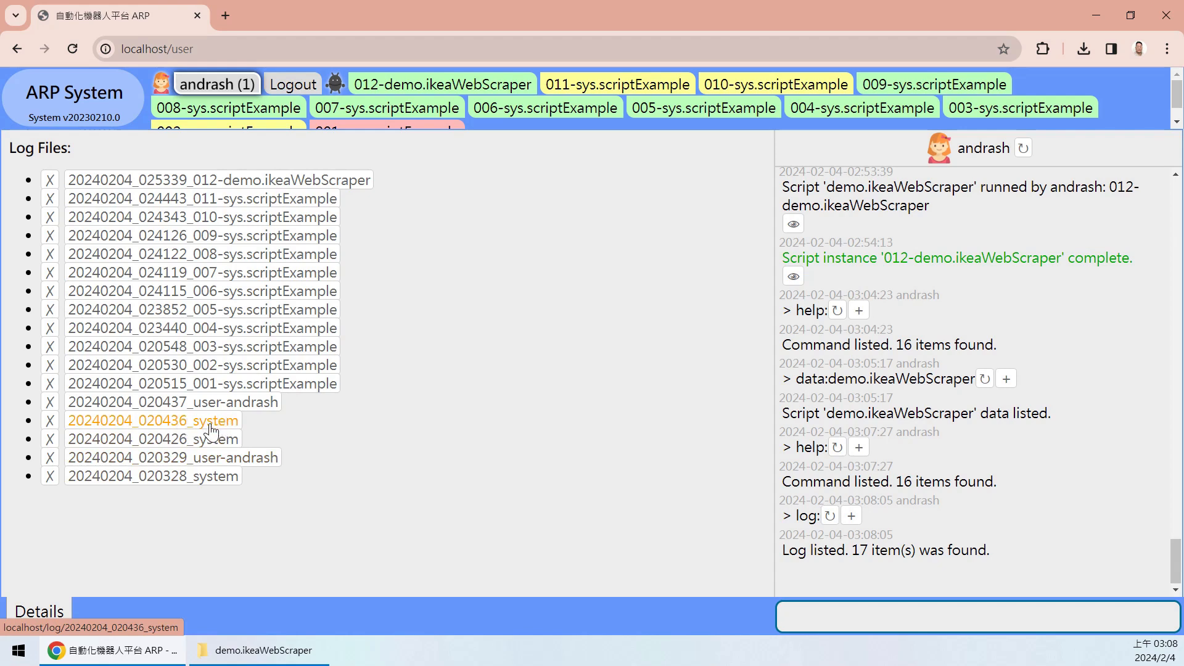
# - Open the 20240204_020436_system log and review its latest entries from the scraper run onward
pyautogui.click(211, 428)
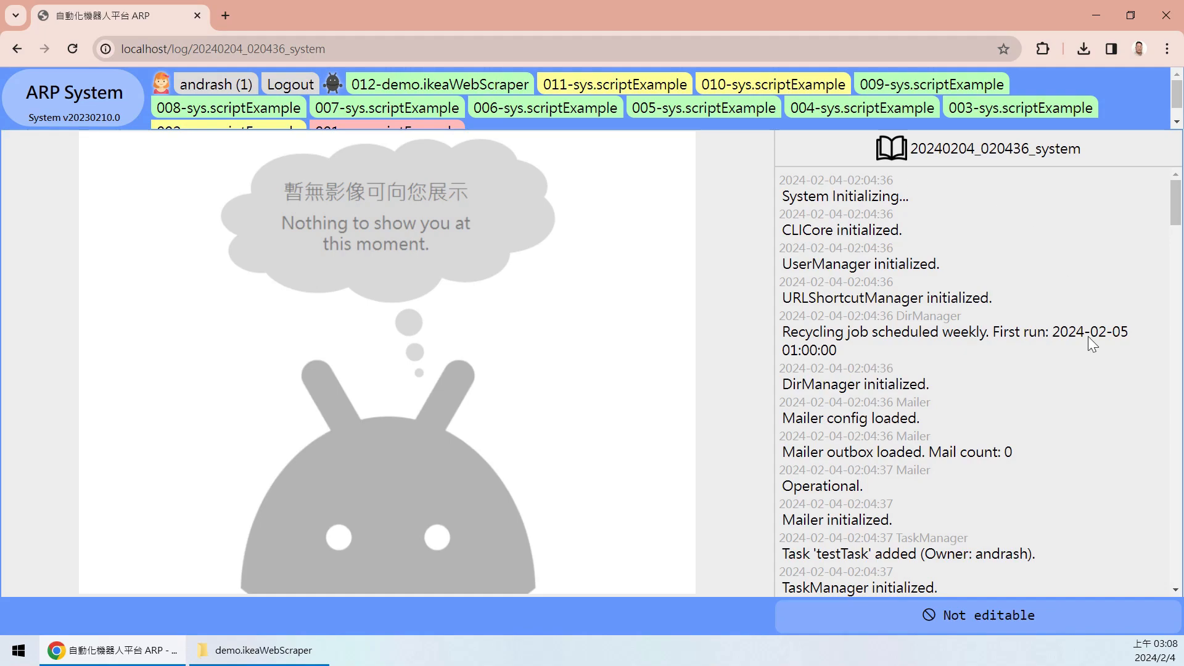
pyautogui.moveTo(1167, 200); pyautogui.dragTo(1146, 153)
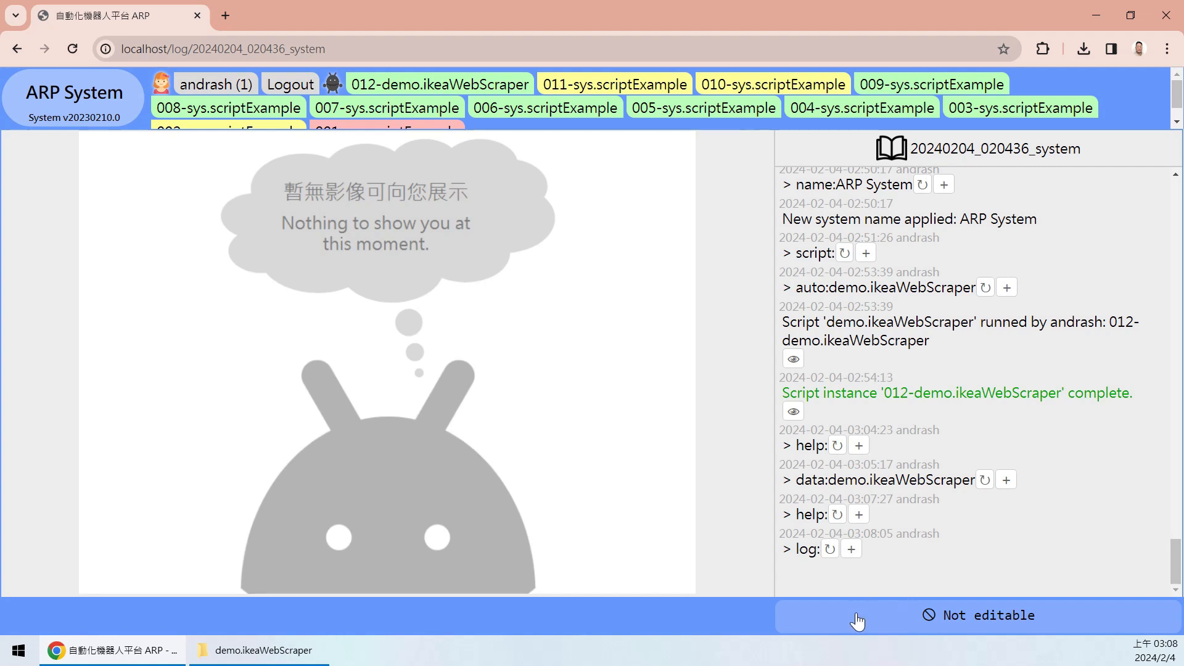
pyautogui.moveTo(937, 570); pyautogui.dragTo(882, 422)
pyautogui.click(991, 563)
pyautogui.moveTo(871, 326); pyautogui.dragTo(952, 528)
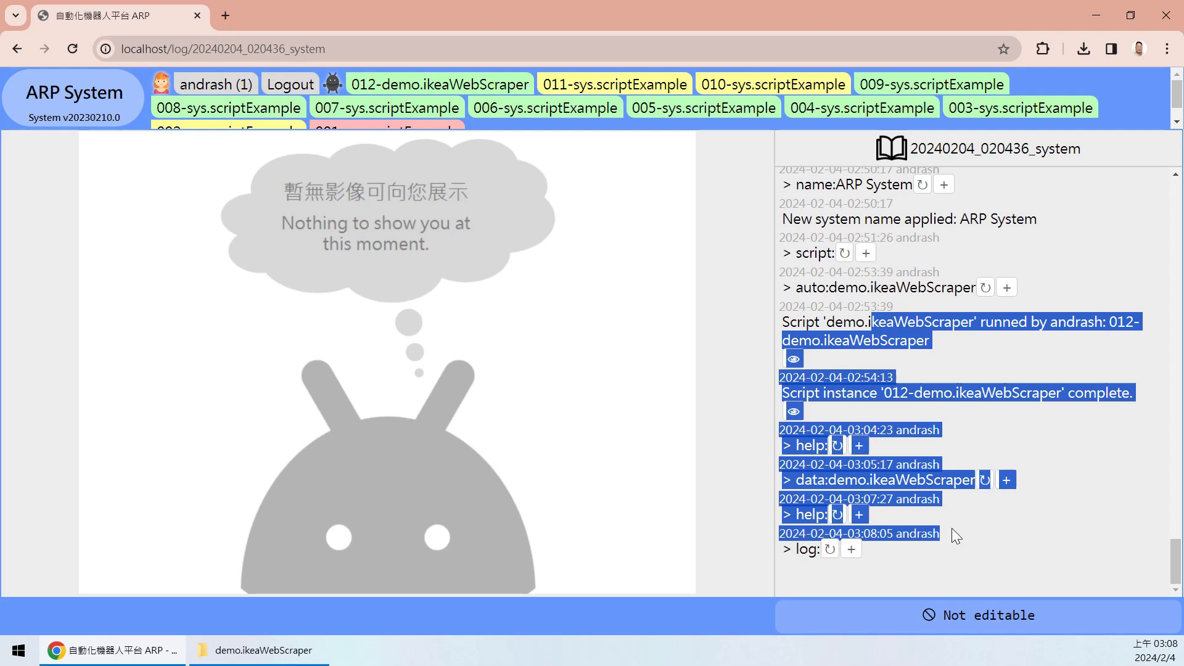
pyautogui.click(952, 528)
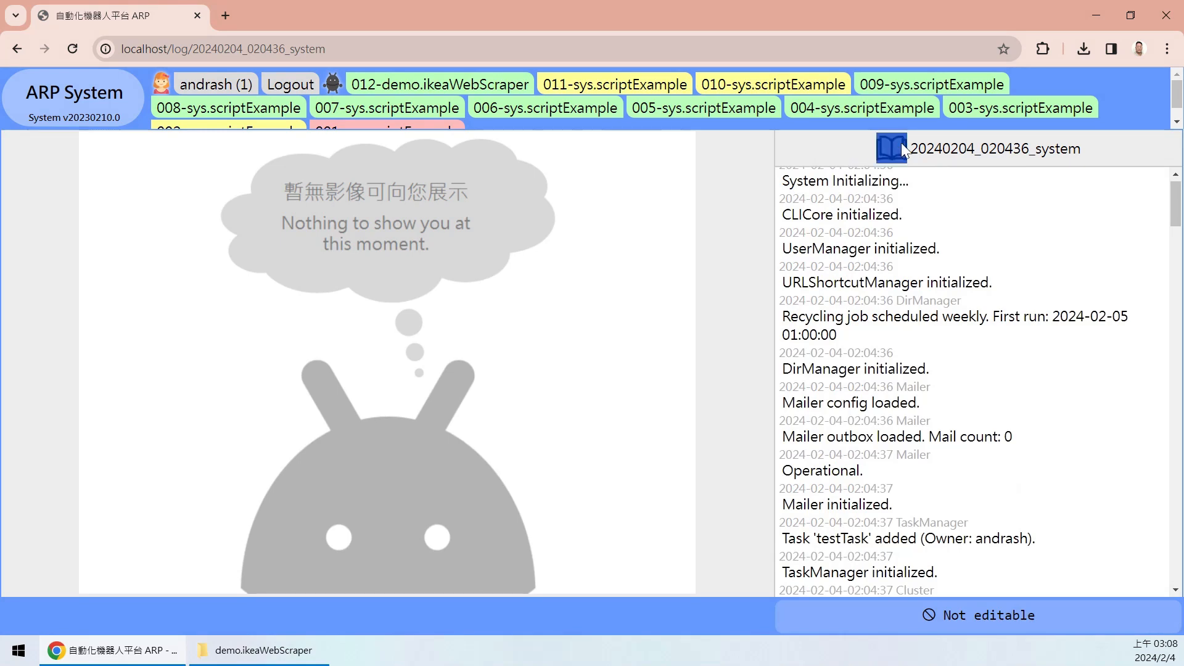
# - Dismiss the Upload not available notice and return to the system page
pyautogui.moveTo(901, 142); pyautogui.dragTo(856, 142)
pyautogui.click(737, 281)
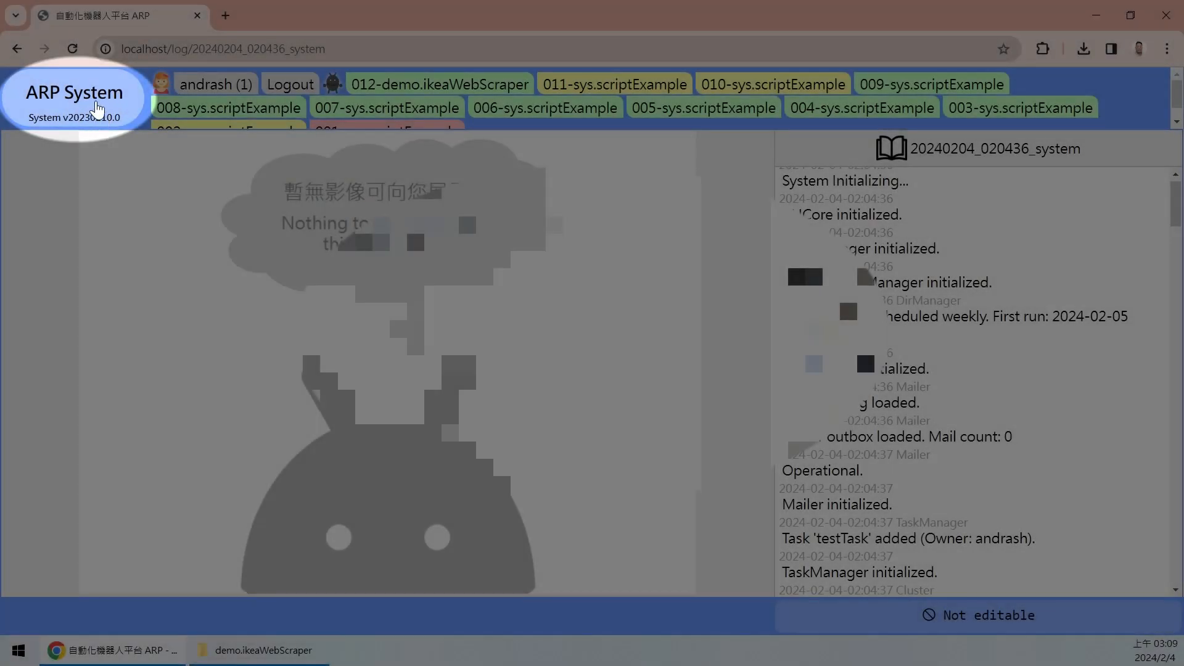
pyautogui.click(97, 109)
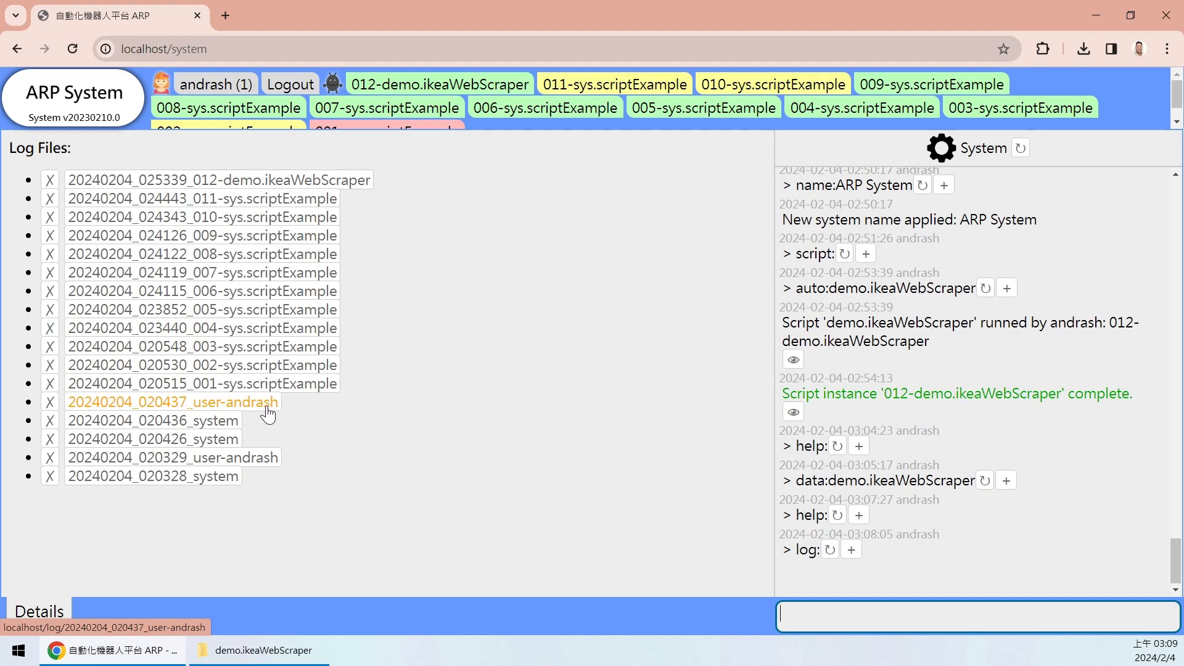
# - Open the 20240204_020437 user log and scroll through its entries
pyautogui.click(267, 407)
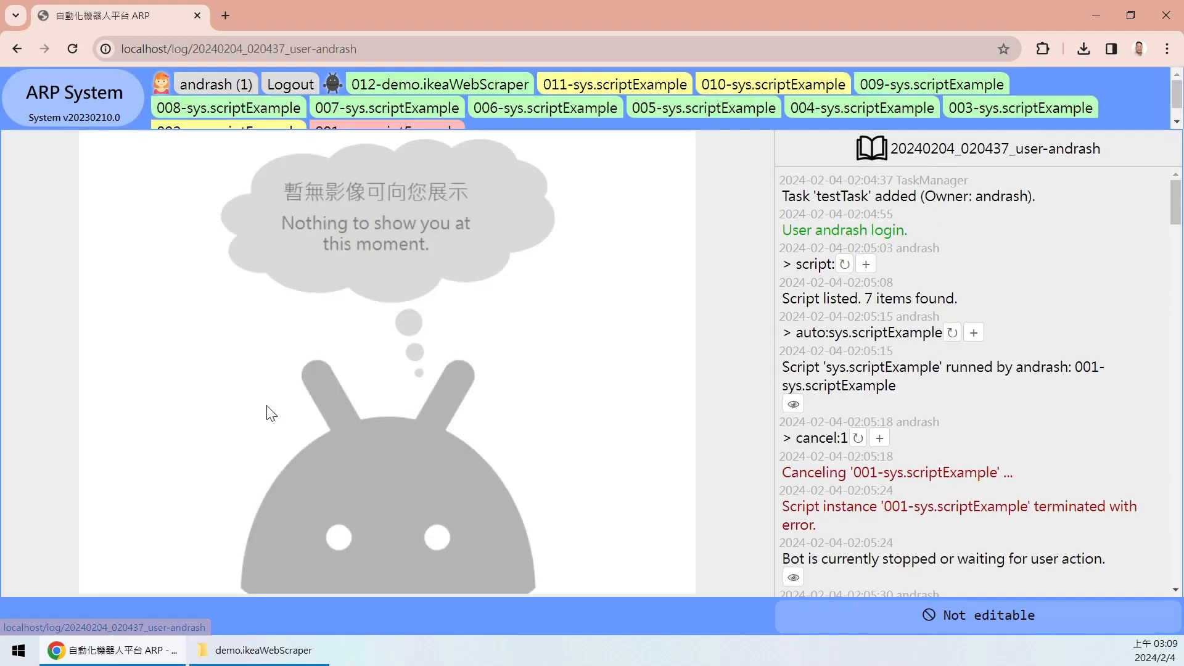
pyautogui.moveTo(807, 233); pyautogui.dragTo(930, 235)
pyautogui.click(931, 237)
pyautogui.moveTo(1174, 204); pyautogui.dragTo(1155, 551)
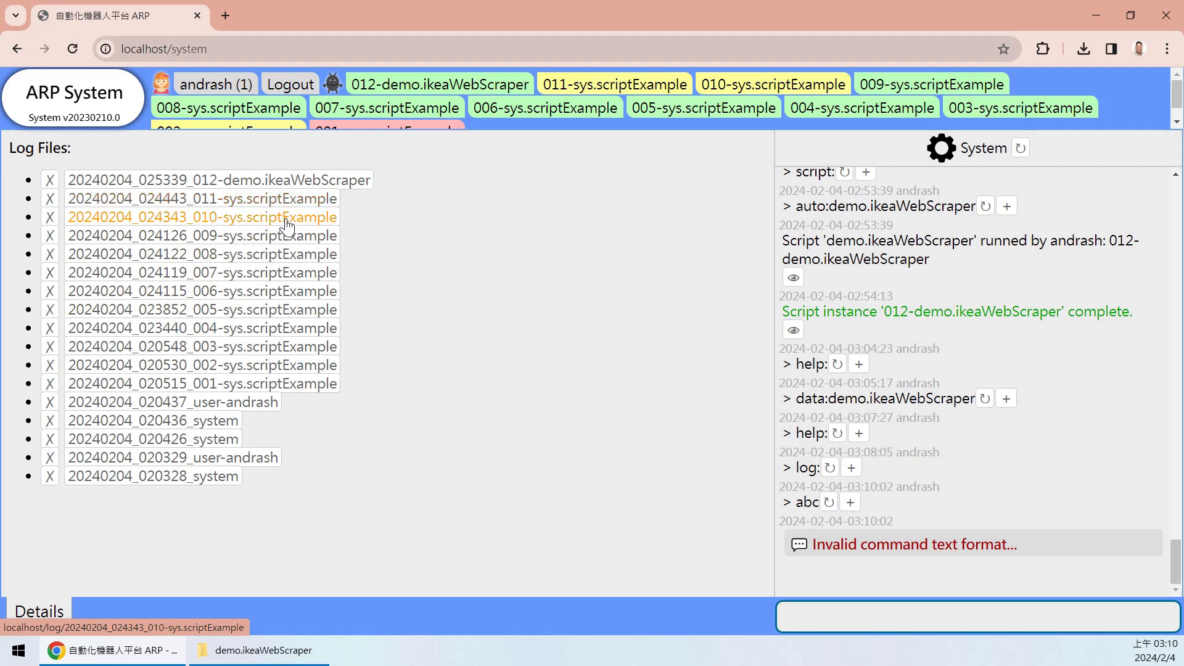
# - Review the 20240204_024126_009-sys.scriptExample run log and its arguments, then return to the system page
pyautogui.click(289, 248)
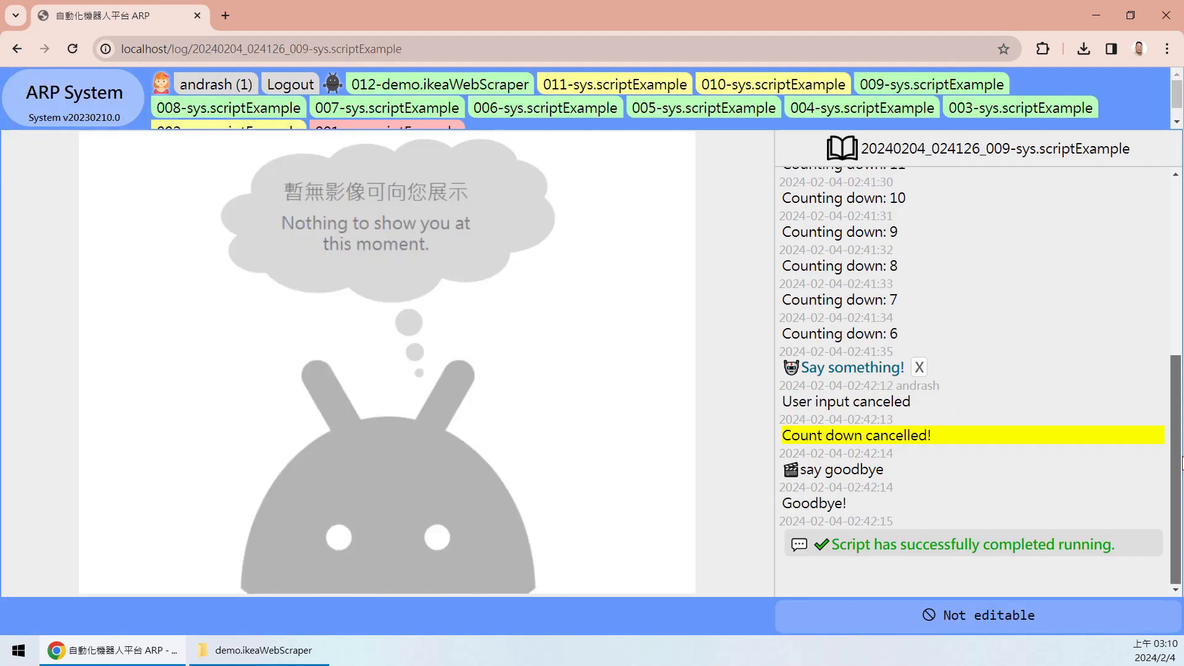
pyautogui.moveTo(1182, 476); pyautogui.dragTo(1180, 338)
pyautogui.click(913, 205)
pyautogui.click(947, 205)
pyautogui.scroll(-5, 1164, 252)
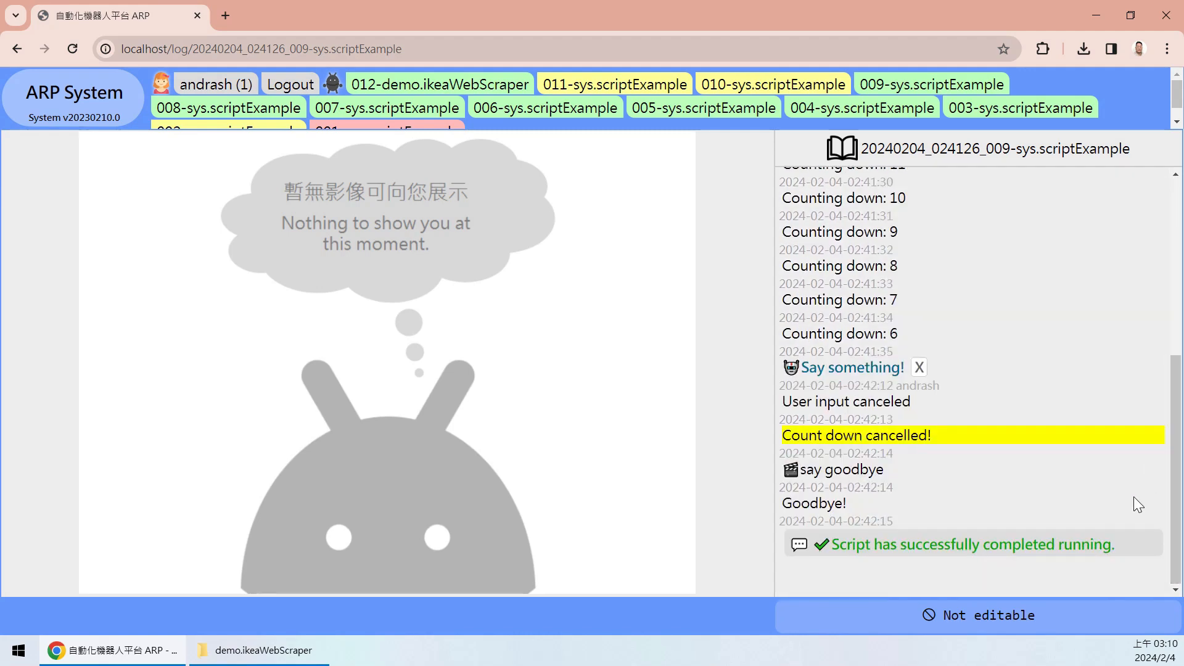
pyautogui.moveTo(1176, 423)
pyautogui.mouseDown()
pyautogui.moveTo(1178, 228)
pyautogui.moveTo(1162, 433)
pyautogui.mouseUp()
pyautogui.click(63, 83)
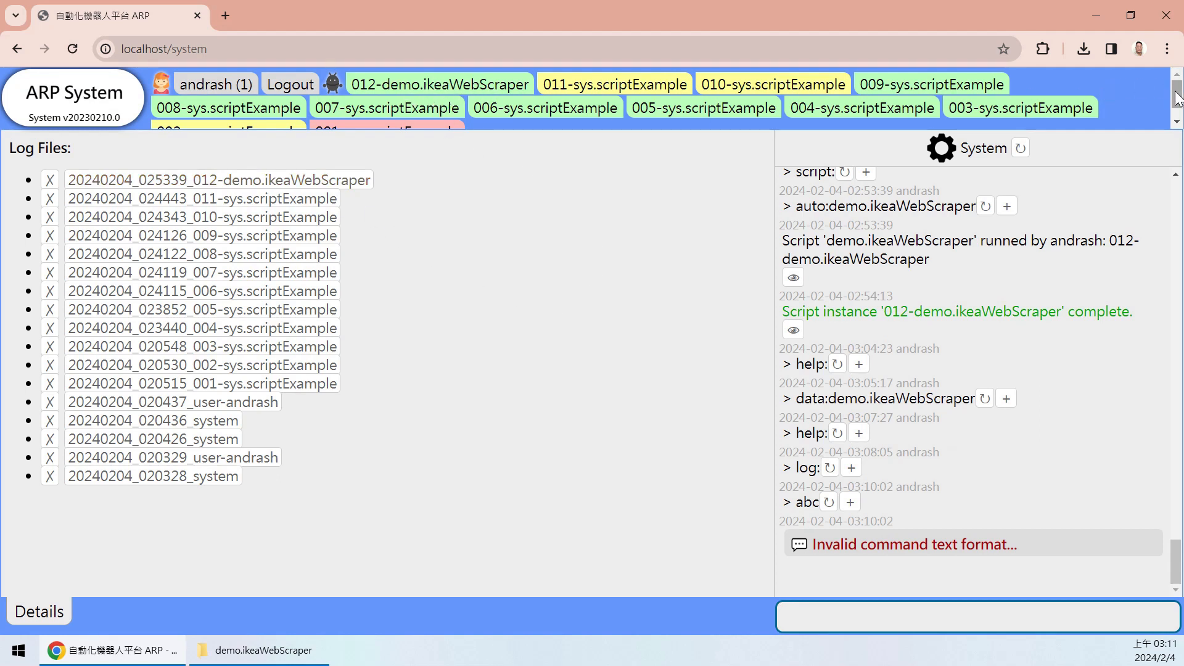
pyautogui.scroll(-1, 428, 98)
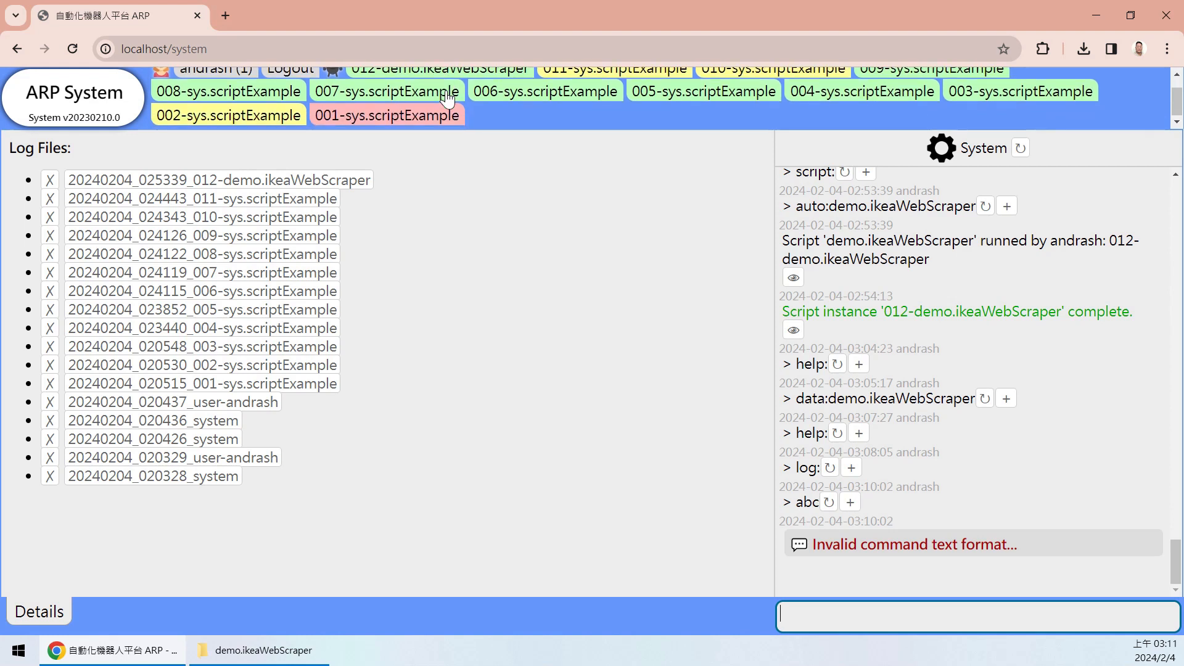
pyautogui.scroll(1, 410, 107)
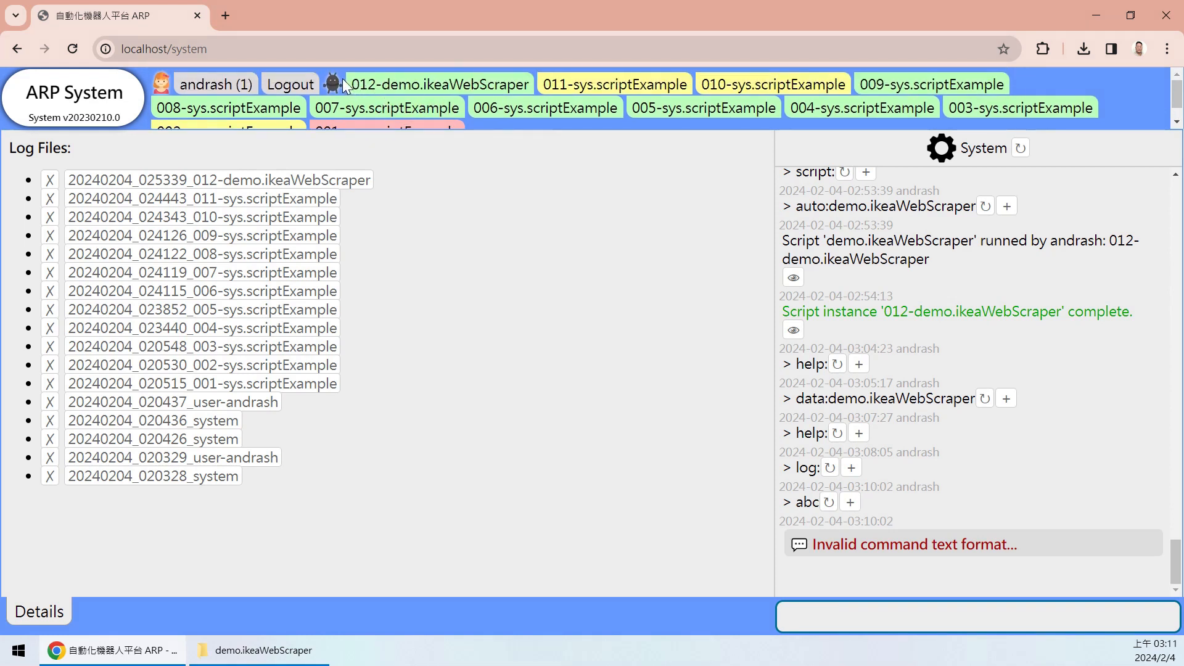
pyautogui.scroll(-1, 863, 106)
pyautogui.scroll(1, 715, 110)
pyautogui.scroll(-1, 665, 110)
pyautogui.scroll(1, 542, 111)
pyautogui.scroll(-1, 432, 102)
pyautogui.scroll(1, 435, 108)
pyautogui.scroll(-1, 496, 107)
pyautogui.scroll(1, 499, 108)
pyautogui.scroll(-1, 468, 98)
pyautogui.scroll(1, 475, 105)
pyautogui.scroll(-1, 499, 117)
pyautogui.scroll(-1, 499, 119)
pyautogui.click(425, 118)
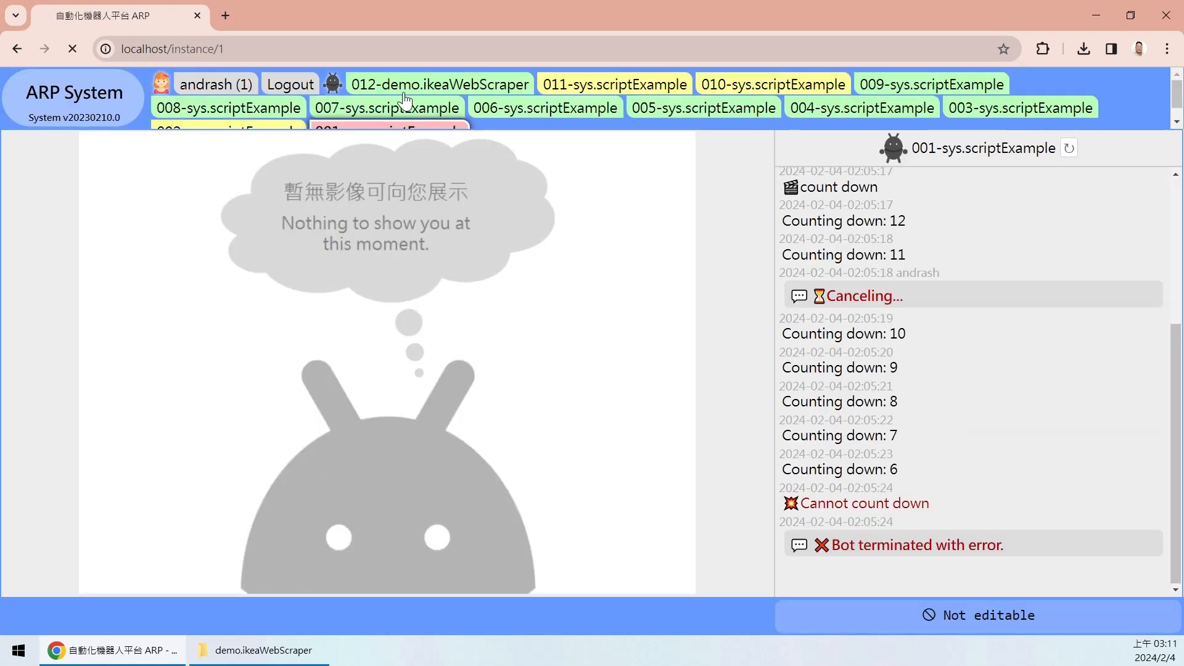
pyautogui.click(394, 88)
pyautogui.scroll(-1, 641, 104)
pyautogui.scroll(1, 644, 92)
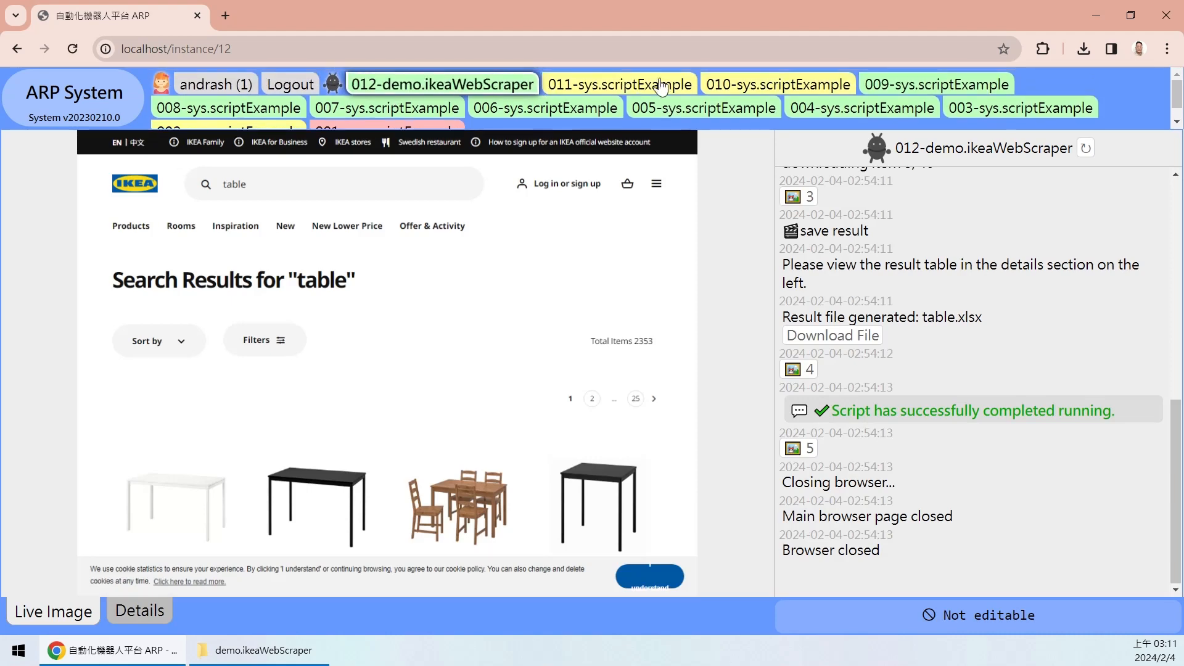
pyautogui.click(44, 116)
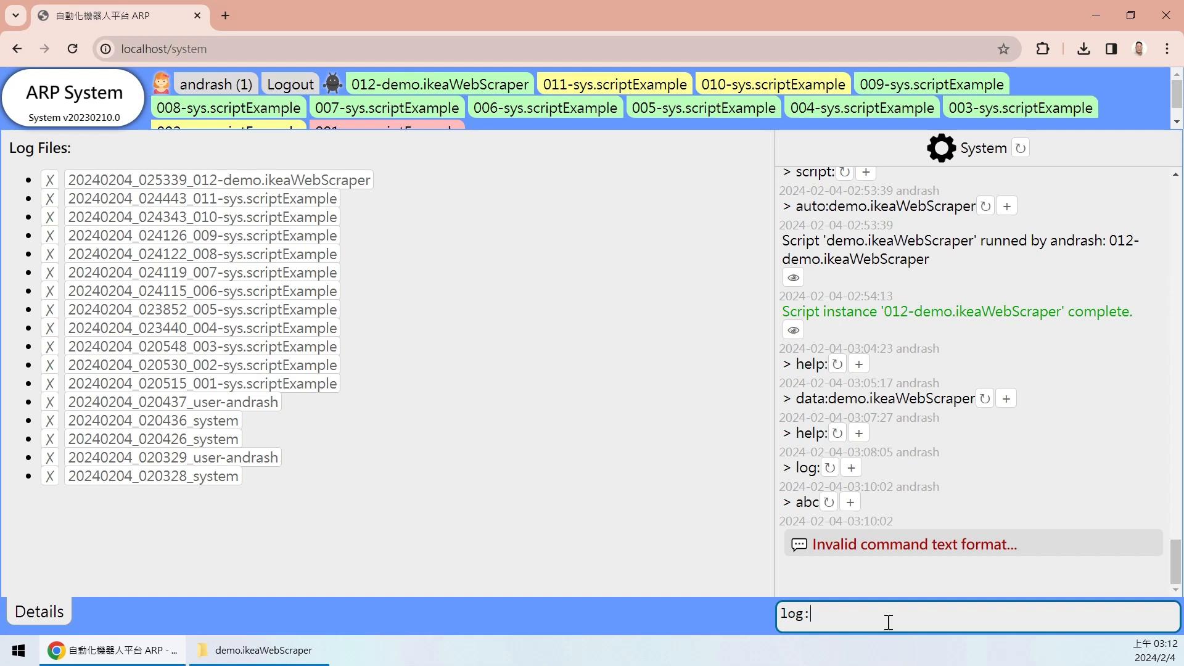
# - List the system log files with log:system, then the user's log files with log:<user>
pyautogui.write('em')
pyautogui.press('Return')
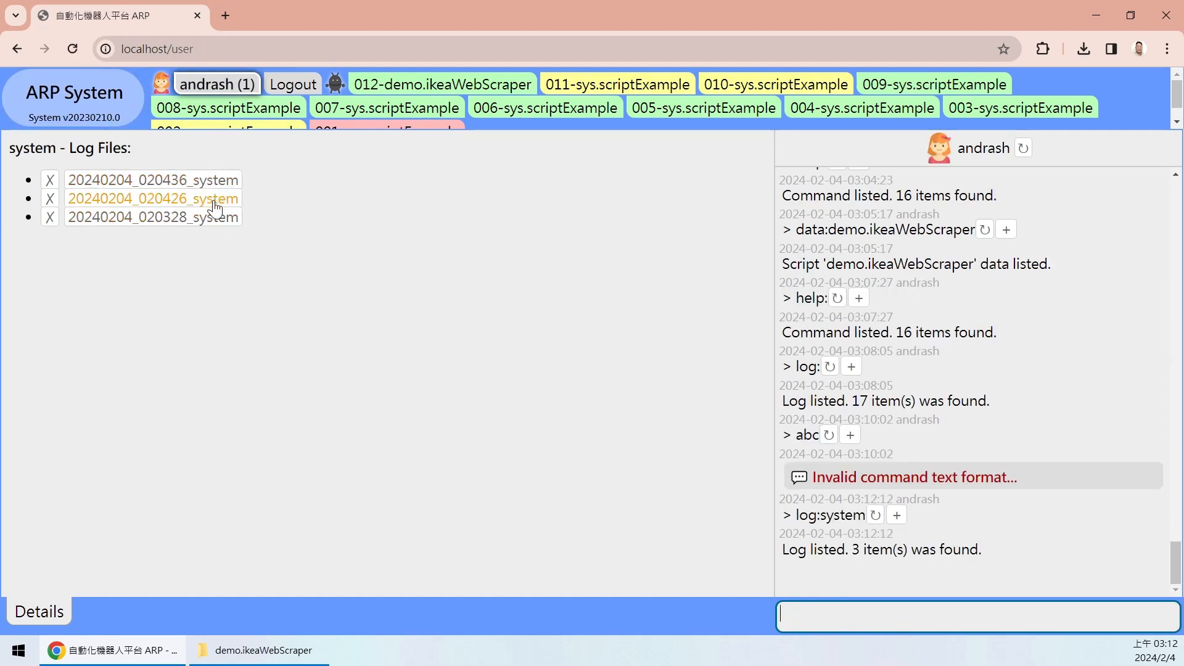
pyautogui.click(823, 520)
pyautogui.hotkey('ctrl', 'shift', 'Left')
pyautogui.write('andrash')
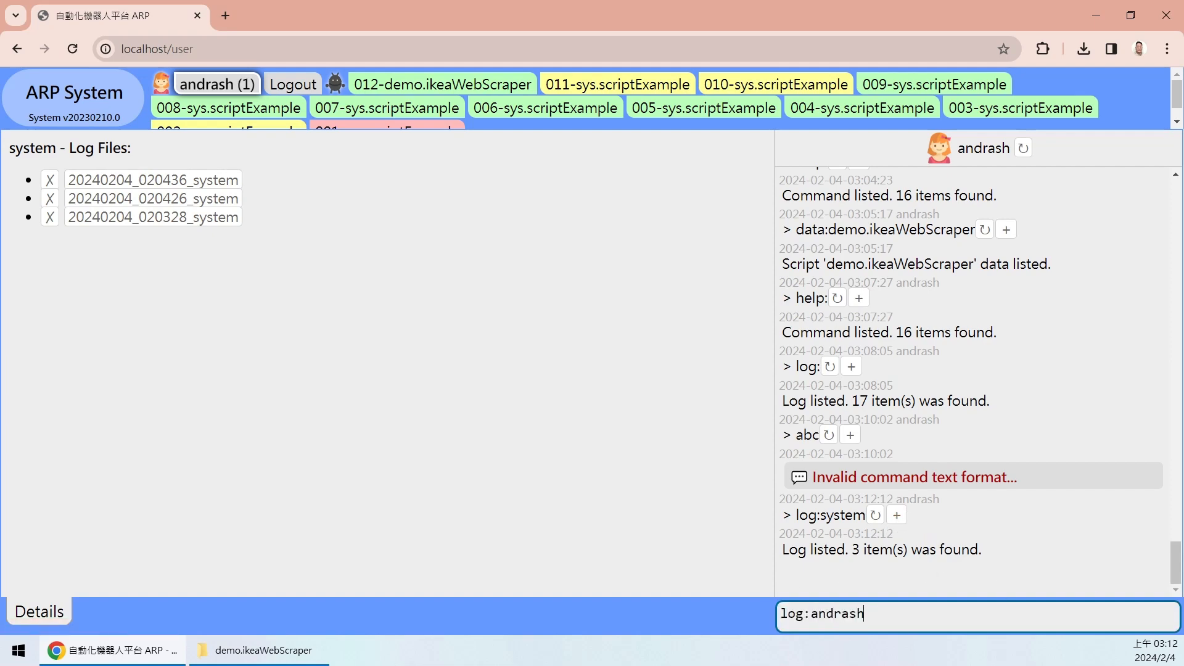
pyautogui.press('Return')
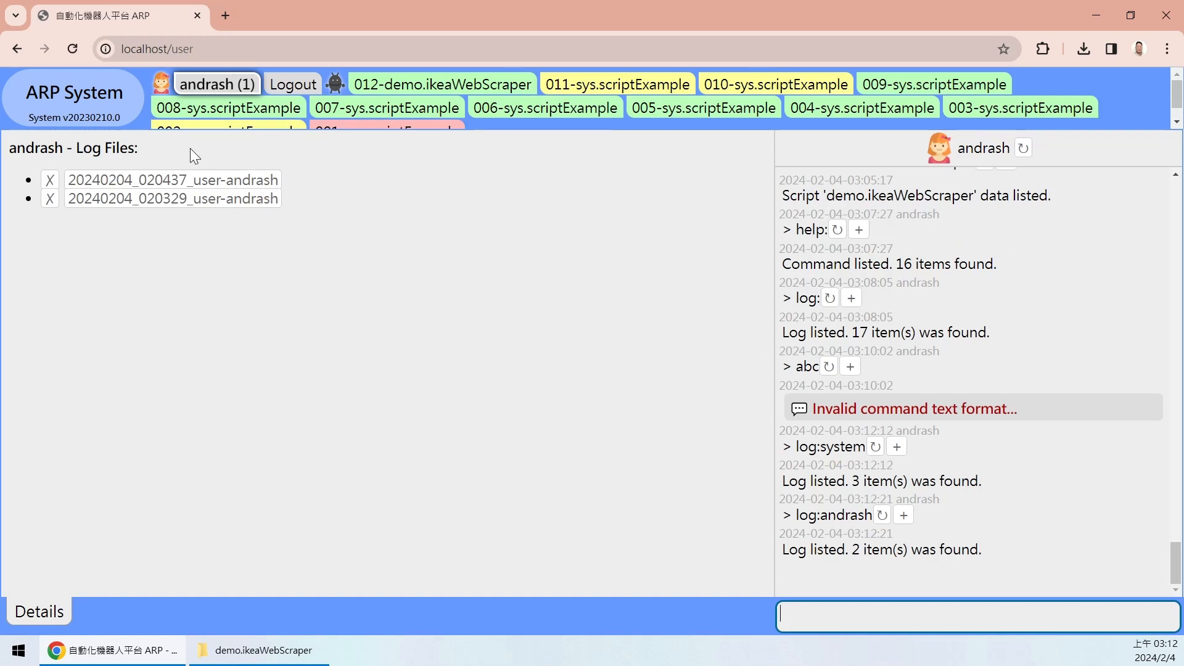
# - Narrow the log list to files matching _0203, then go back to the system page
pyautogui.click(905, 518)
pyautogui.moveTo(810, 614); pyautogui.dragTo(915, 615)
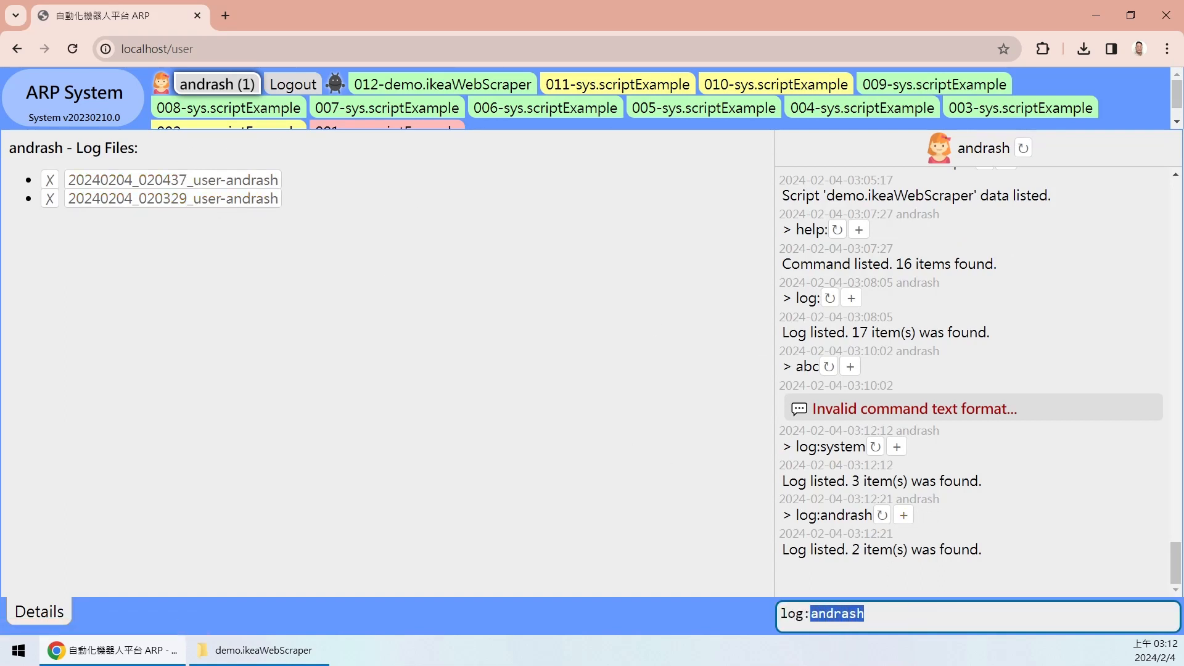
pyautogui.write('020329')
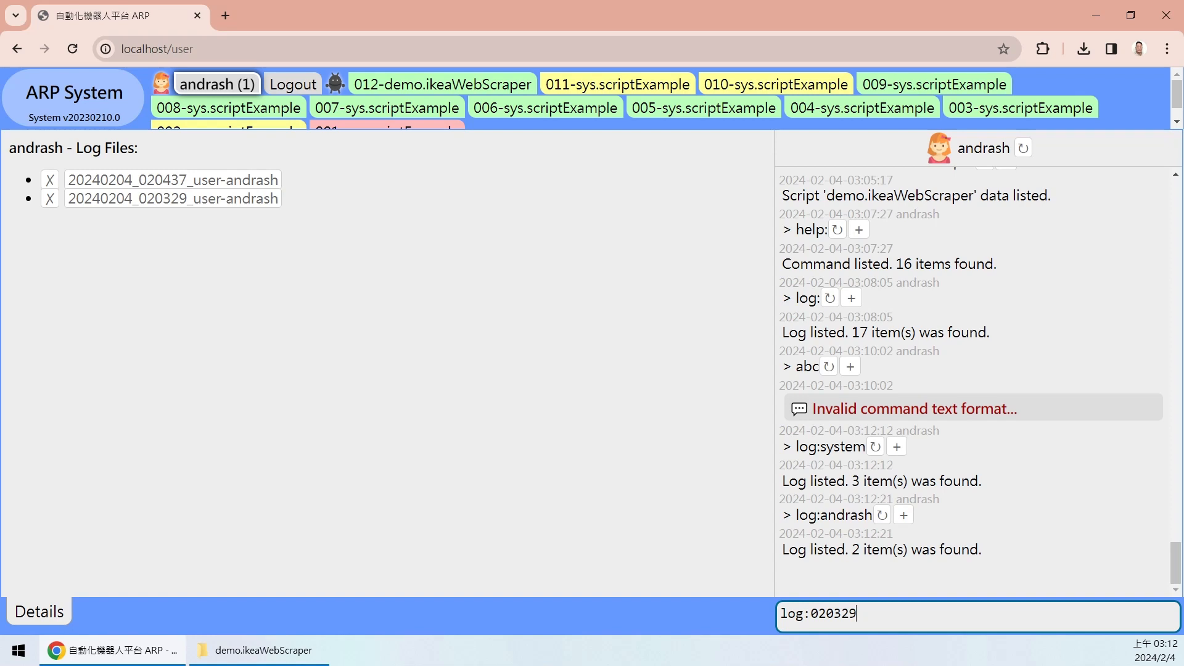
pyautogui.press('Home')
pyautogui.write('_')
pyautogui.press('Return')
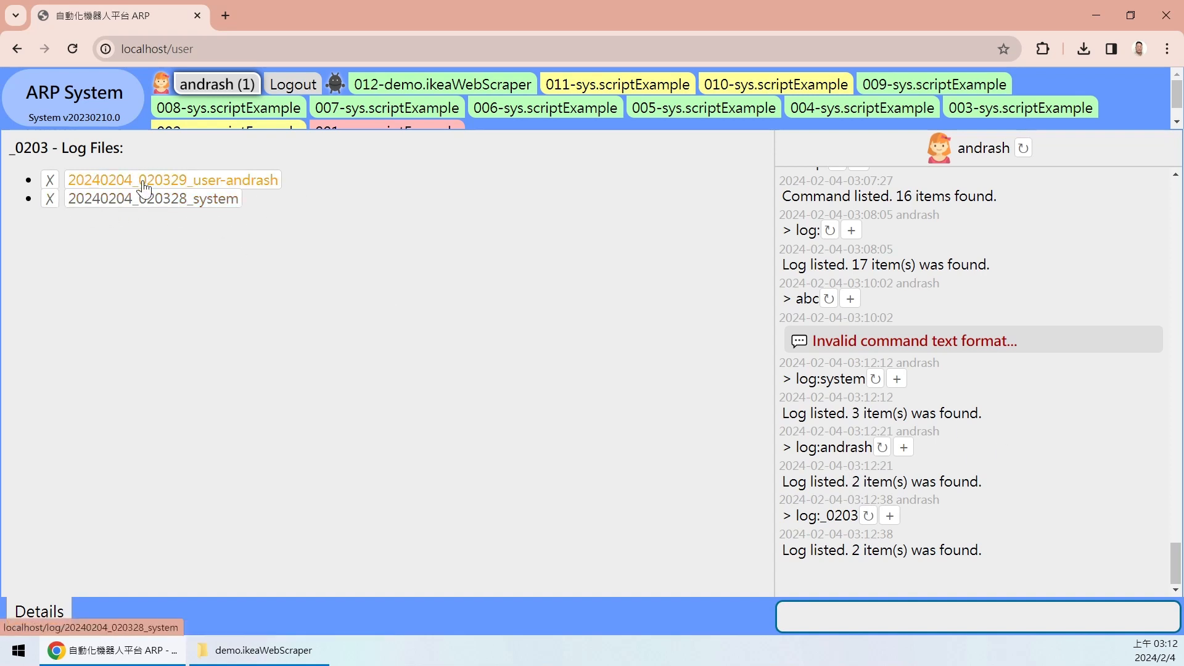
pyautogui.click(96, 102)
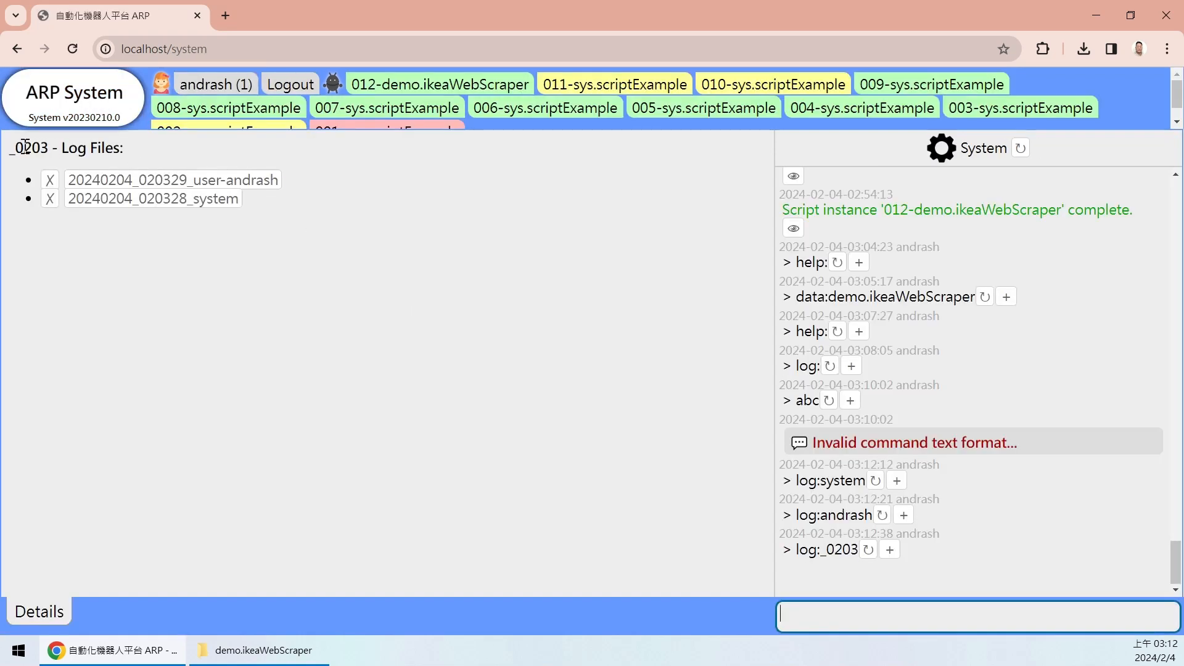
# - Inspect the _0203 log list and the mailer entry in the commands list
pyautogui.moveTo(9, 148); pyautogui.dragTo(50, 149)
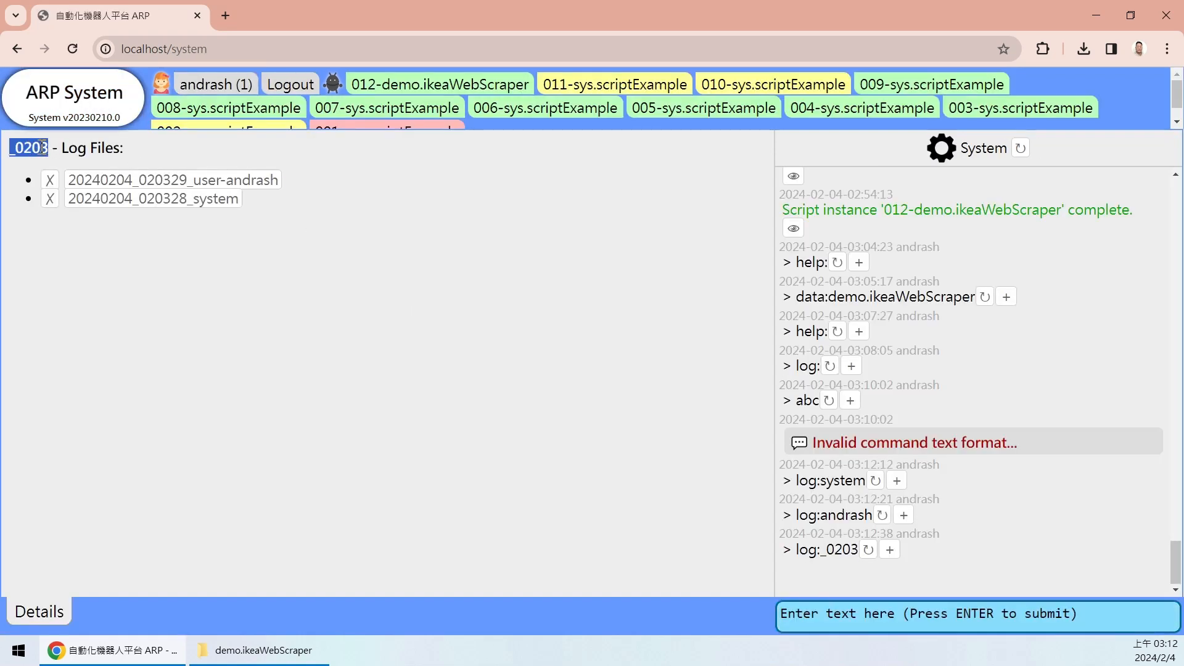
pyautogui.click(51, 149)
pyautogui.moveTo(313, 180); pyautogui.dragTo(301, 210)
pyautogui.click(302, 210)
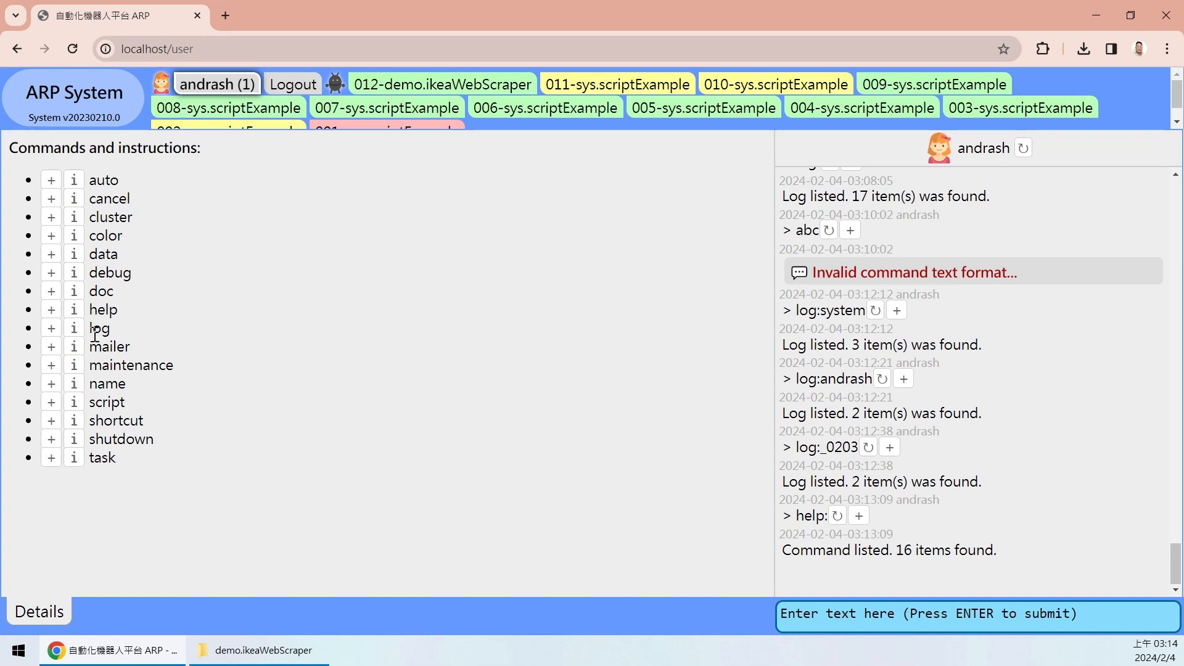
pyautogui.doubleClick(96, 347)
pyautogui.click(188, 363)
pyautogui.moveTo(131, 354); pyautogui.dragTo(94, 352)
pyautogui.click(148, 351)
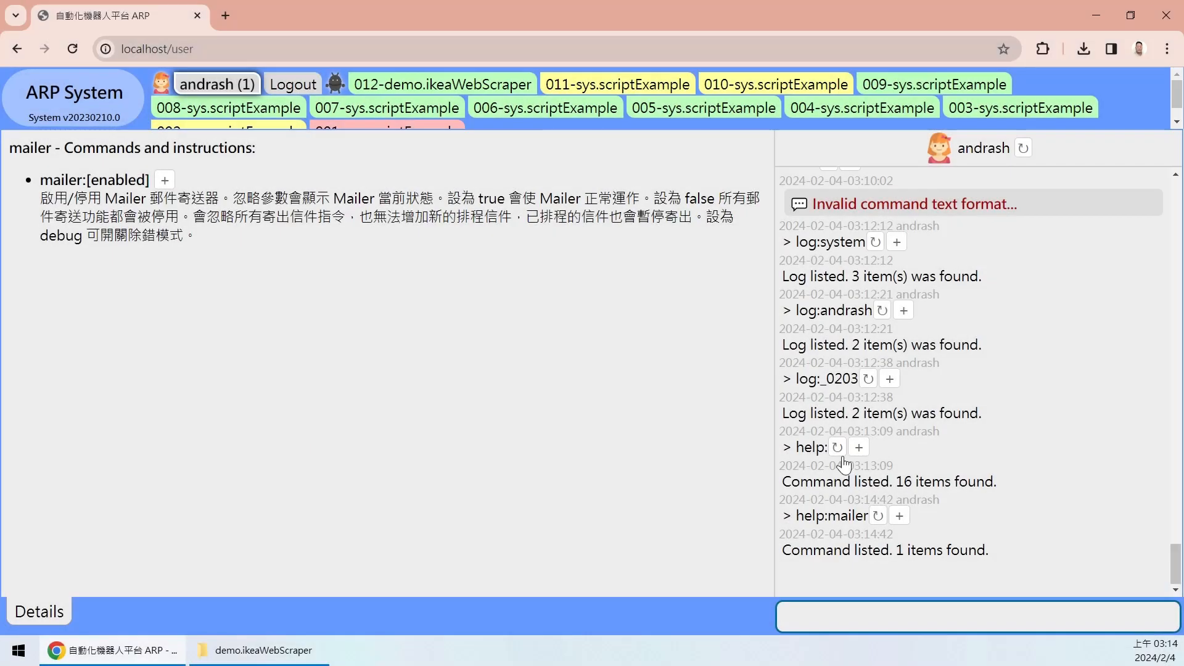
# - Rerun help: to list all 16 commands, then look over the maintenance and shortcut entries
pyautogui.click(839, 454)
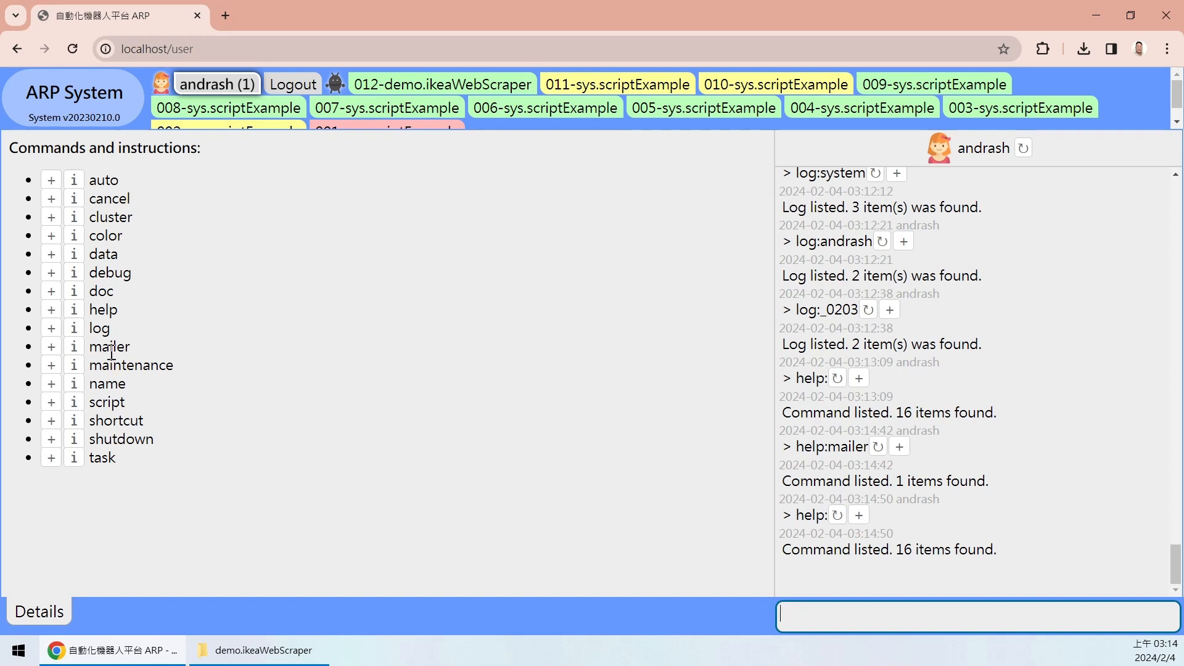
pyautogui.moveTo(132, 349)
pyautogui.mouseDown()
pyautogui.moveTo(89, 348)
pyautogui.moveTo(148, 344)
pyautogui.mouseUp()
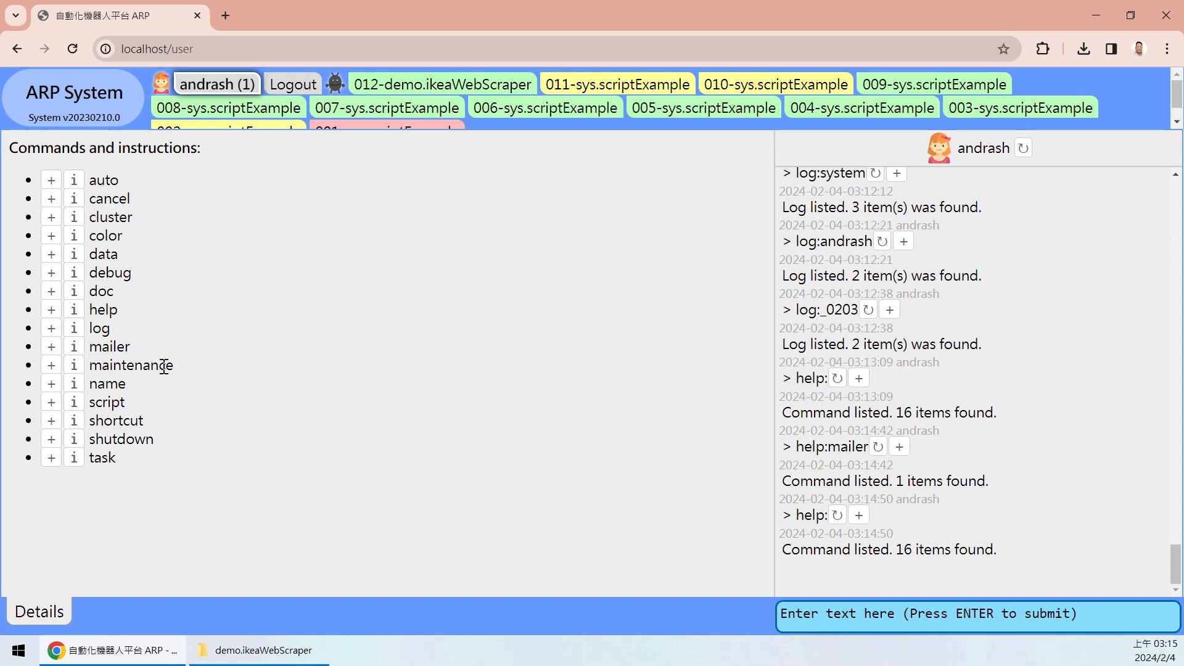
pyautogui.moveTo(88, 365); pyautogui.dragTo(180, 366)
pyautogui.click(215, 369)
pyautogui.doubleClick(114, 421)
pyautogui.hotkey('ctrl', 'c')
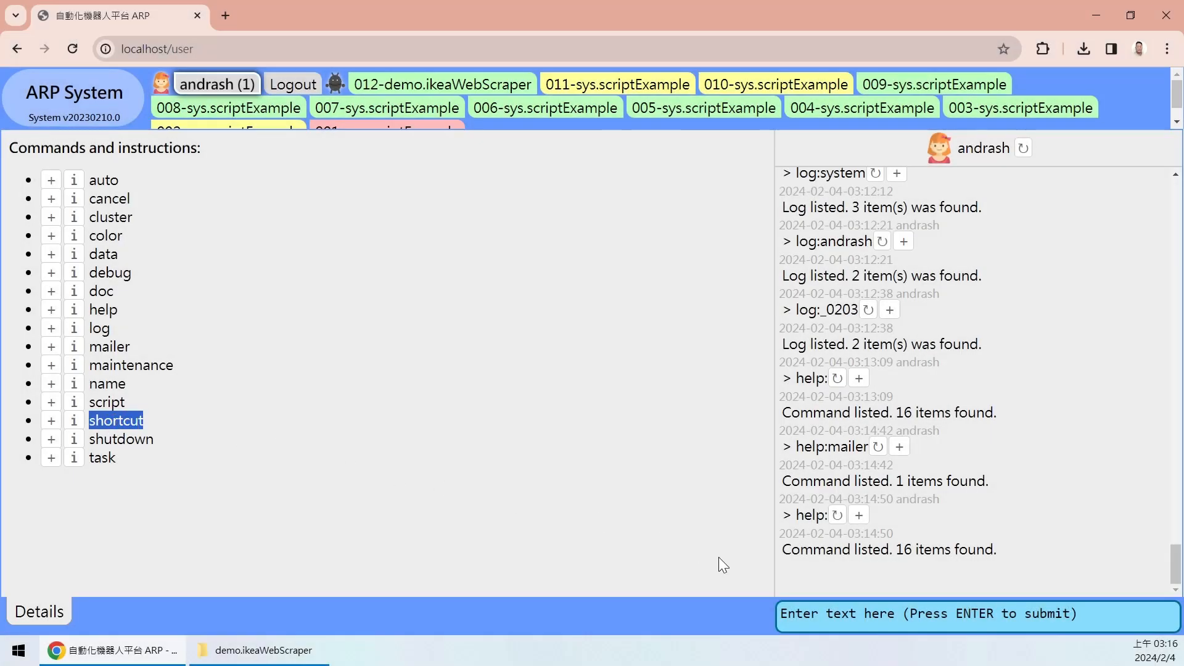
# - Paste shortcut:<user>,add,RunExampleBot,1,auto:sys.scriptExample into the command box
pyautogui.click(805, 608)
pyautogui.hotkey('ctrl', 'v')
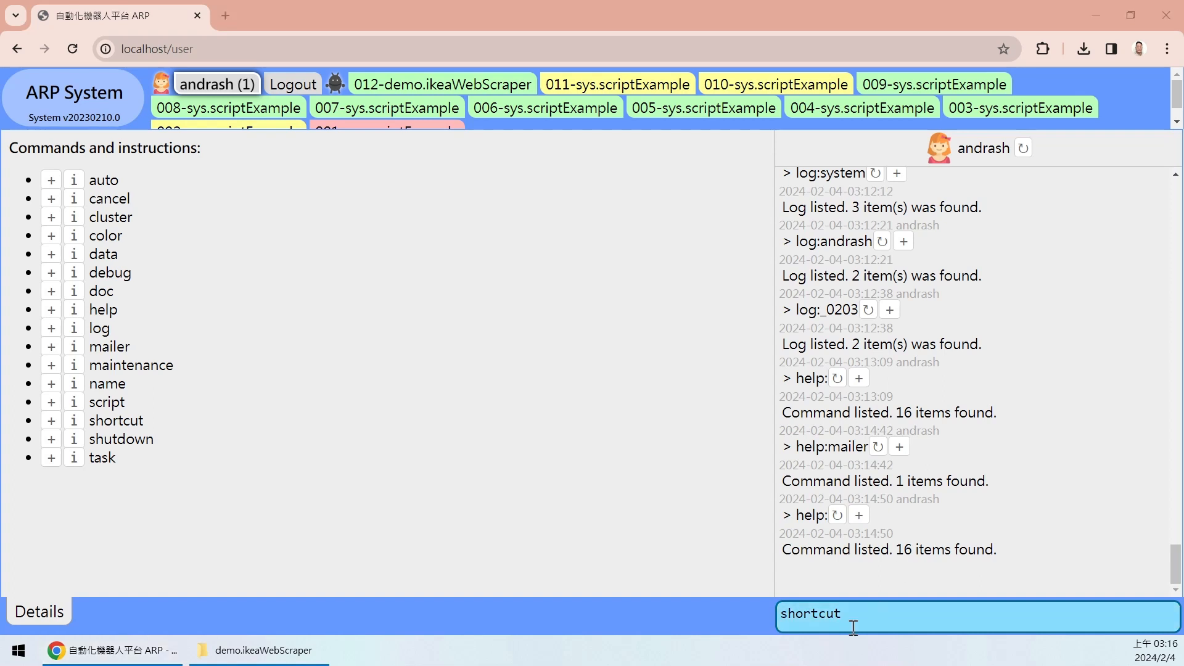
pyautogui.click(880, 624)
pyautogui.click(860, 612)
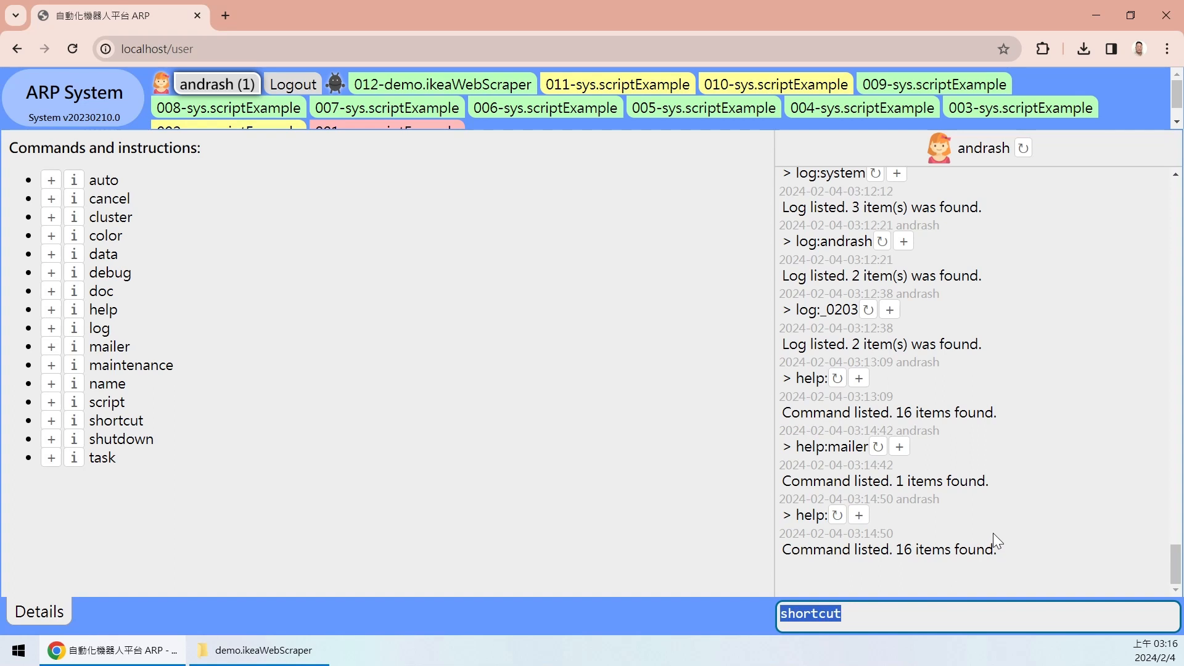
pyautogui.write('shortcut:andrash,add,RunExampleBot,1,auto:sys.scriptExample')
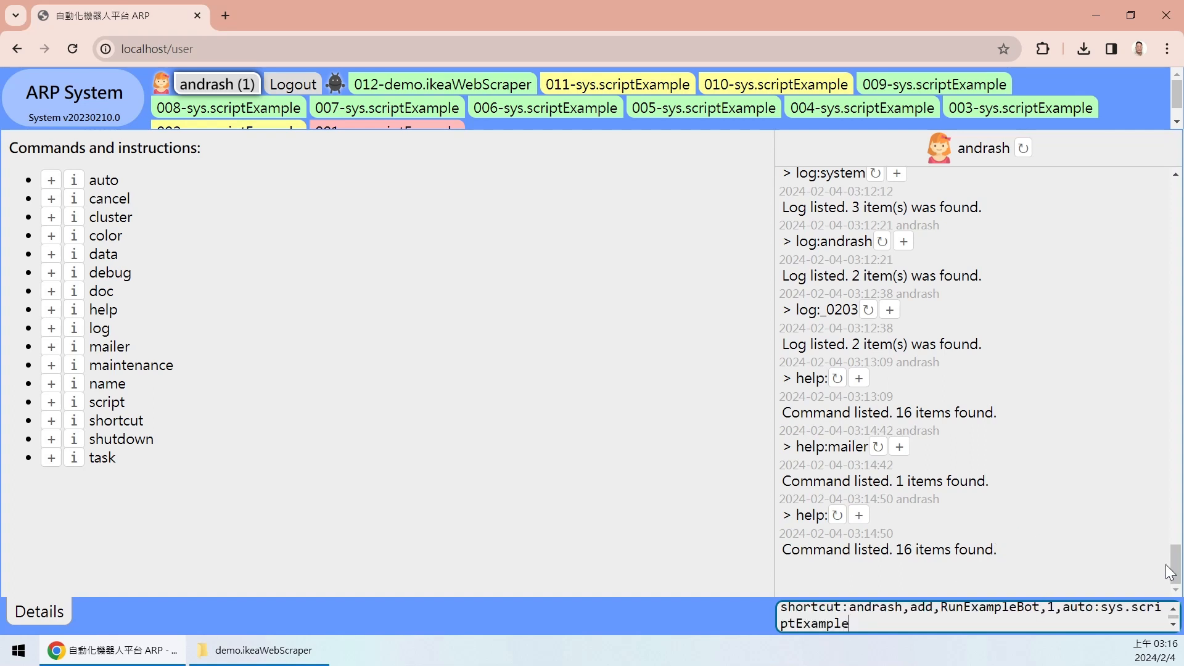
# - Check the command's add action, RunExampleBot name and 1-day duration, then submit it
pyautogui.doubleClick(866, 607)
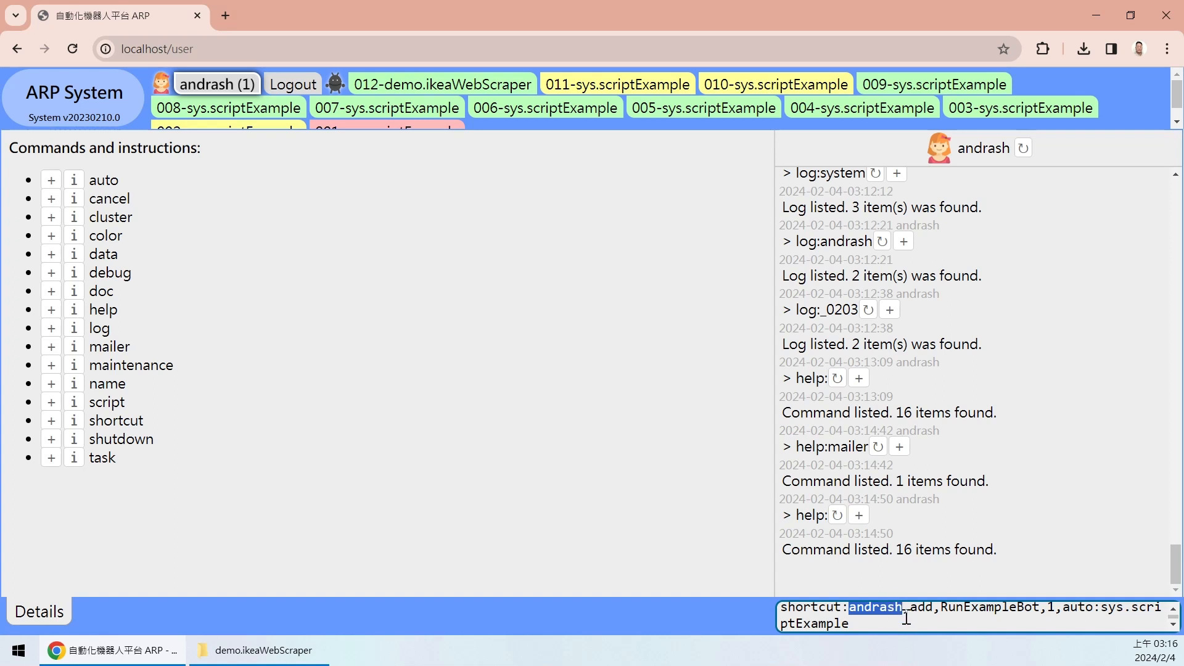
pyautogui.click(894, 613)
pyautogui.doubleClick(922, 607)
pyautogui.click(954, 607)
pyautogui.scroll(1, 934, 610)
pyautogui.doubleClick(922, 613)
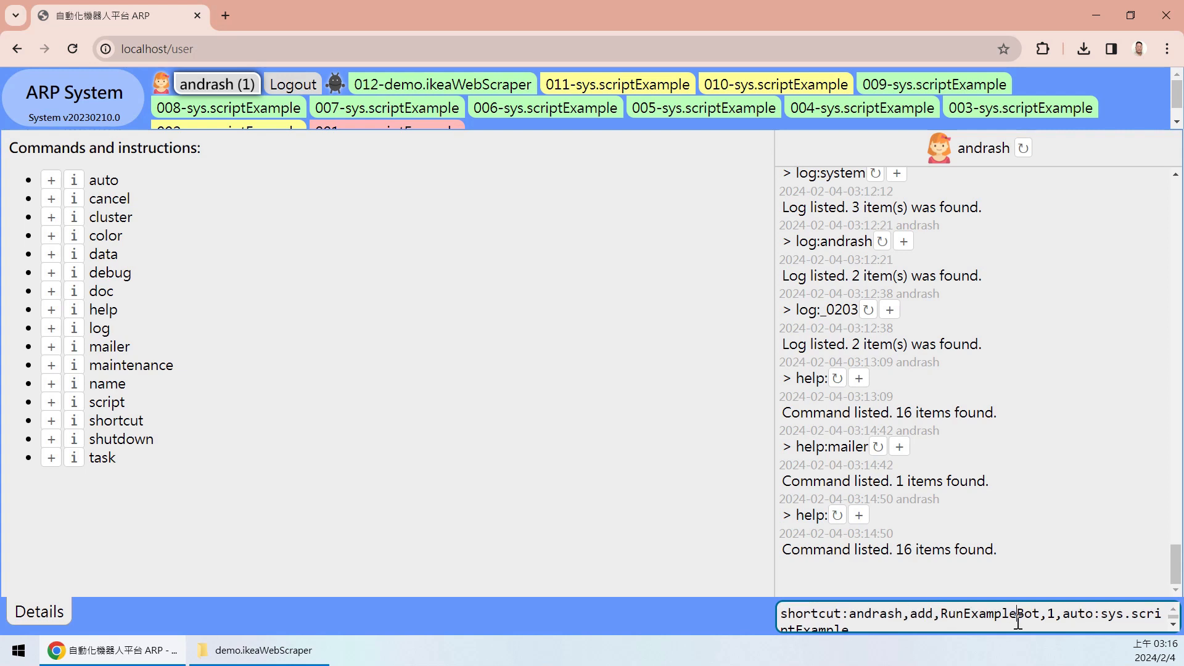
pyautogui.doubleClick(1017, 623)
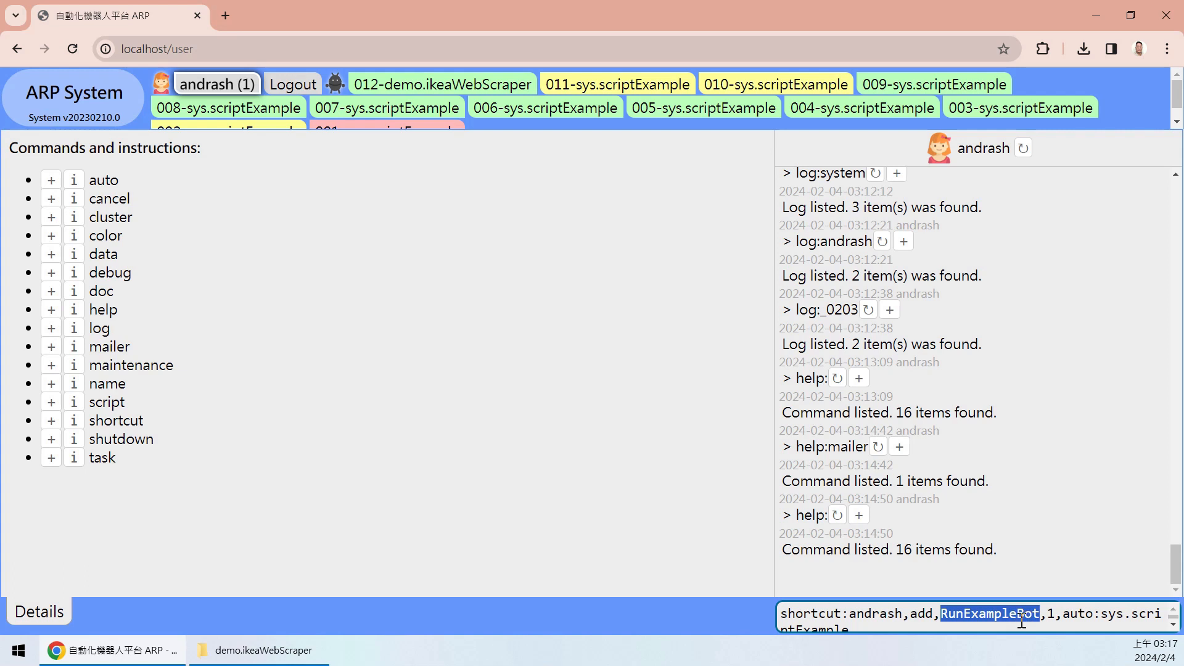
pyautogui.scroll(-1, 1028, 612)
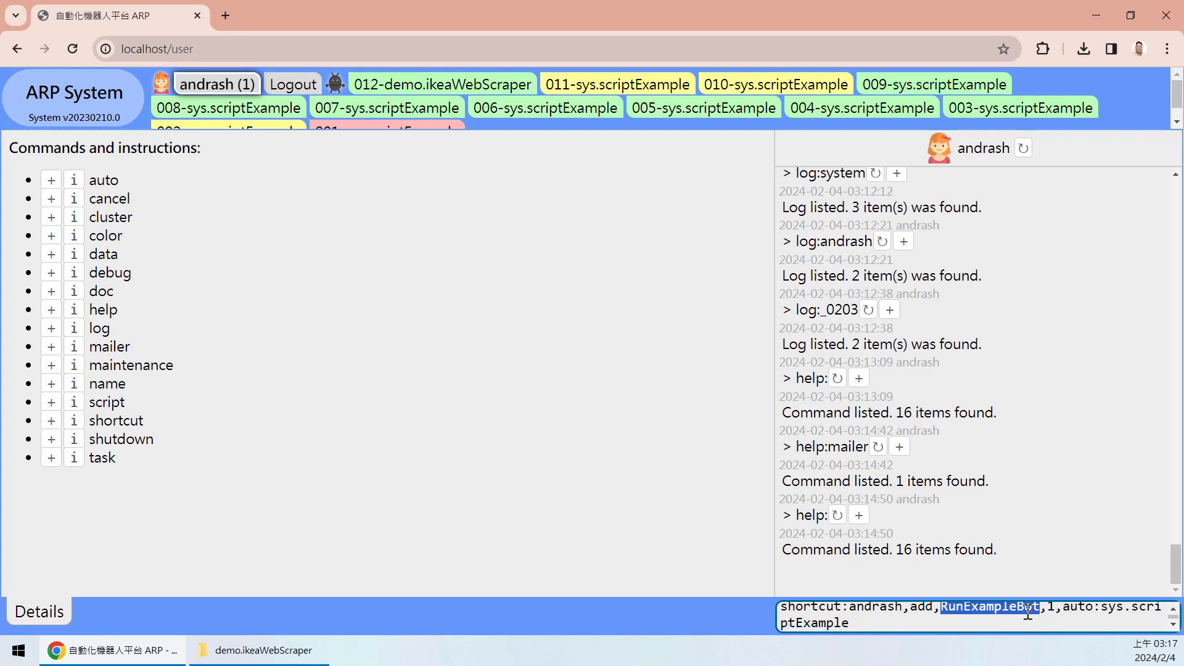
pyautogui.scroll(1, 1059, 615)
pyautogui.moveTo(1047, 615); pyautogui.dragTo(1055, 615)
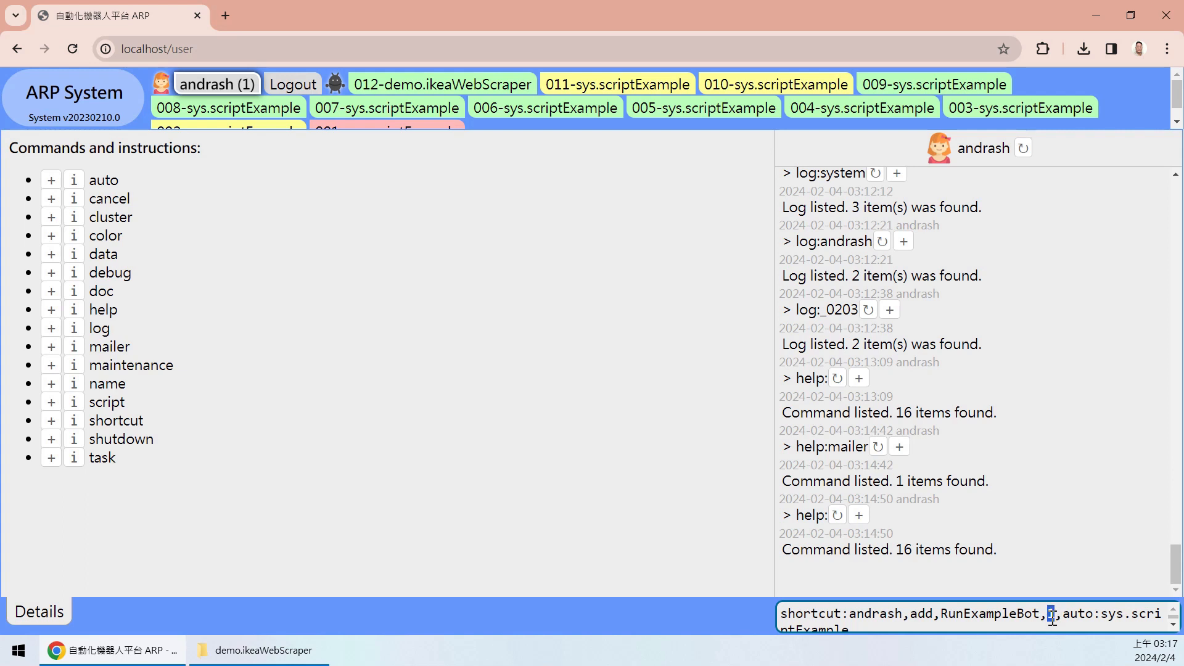
pyautogui.scroll(-1, 1050, 616)
pyautogui.scroll(1, 1019, 623)
pyautogui.scroll(-1, 1068, 614)
pyautogui.scroll(1, 1073, 615)
pyautogui.scroll(-1, 1079, 615)
pyautogui.scroll(1, 1077, 616)
pyautogui.scroll(-1, 1079, 614)
pyautogui.click(1094, 607)
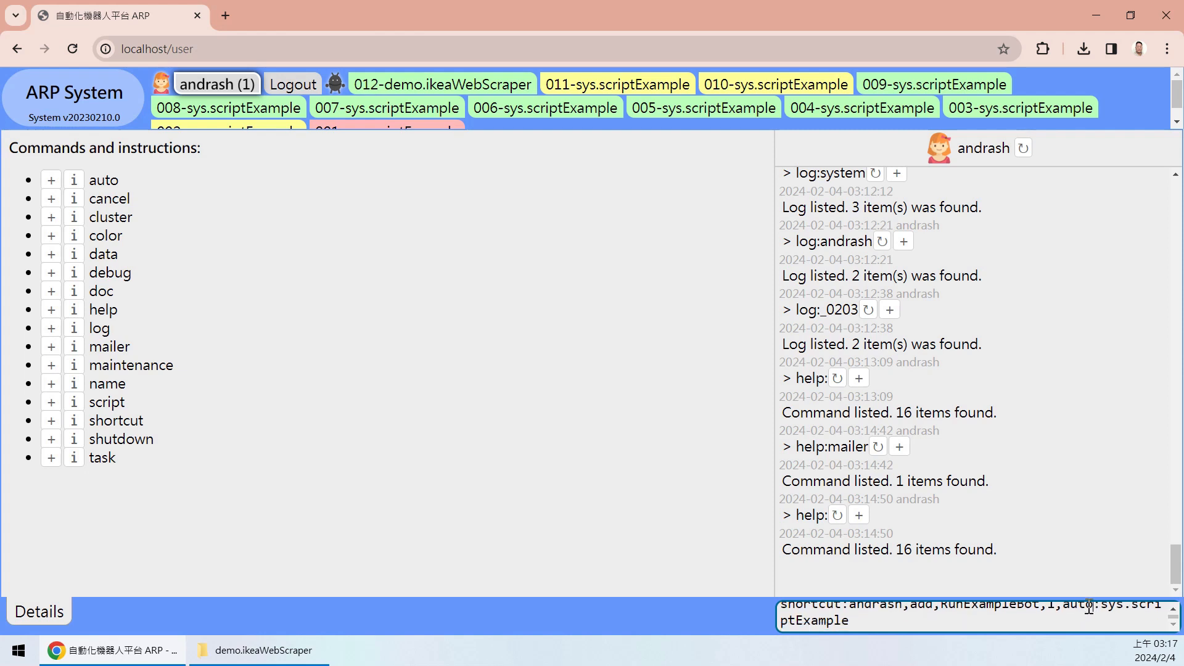
pyautogui.scroll(1, 1063, 608)
pyautogui.moveTo(1063, 608); pyautogui.dragTo(864, 634)
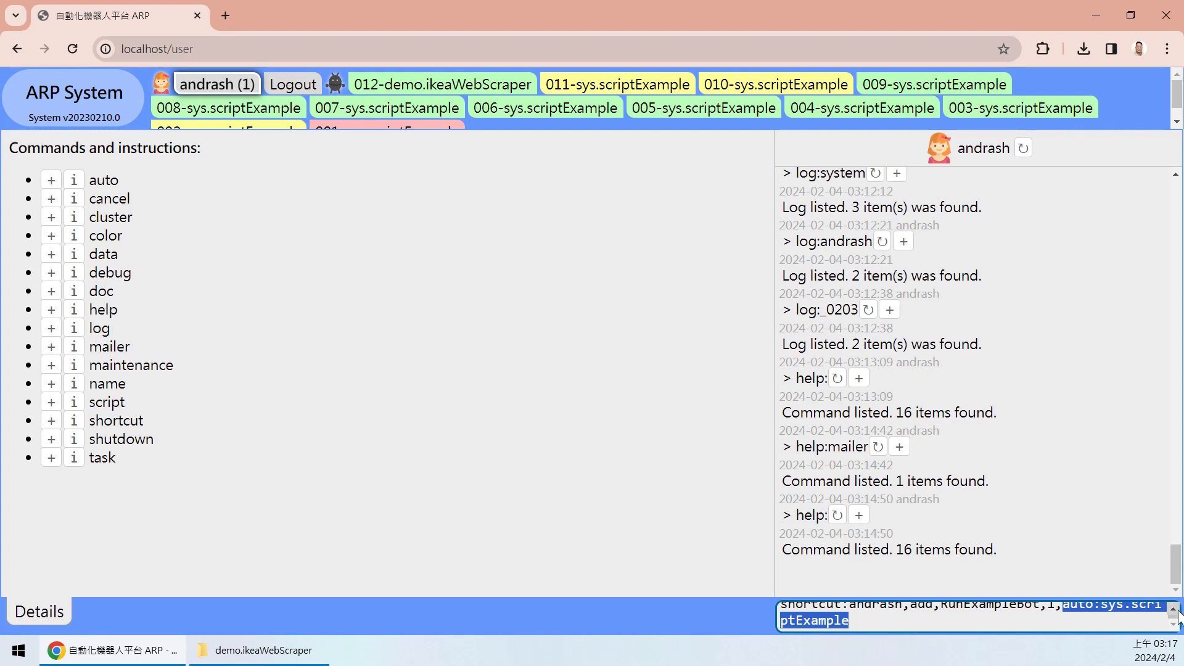
pyautogui.click(1173, 609)
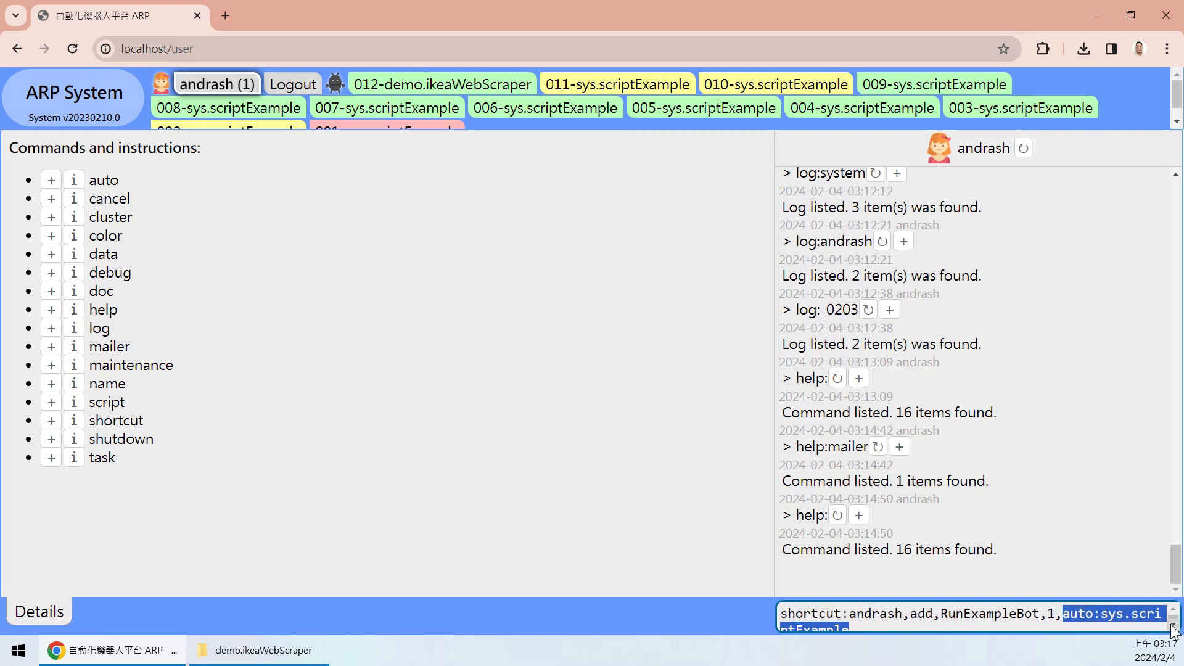
pyautogui.click(897, 628)
pyautogui.press('Return')
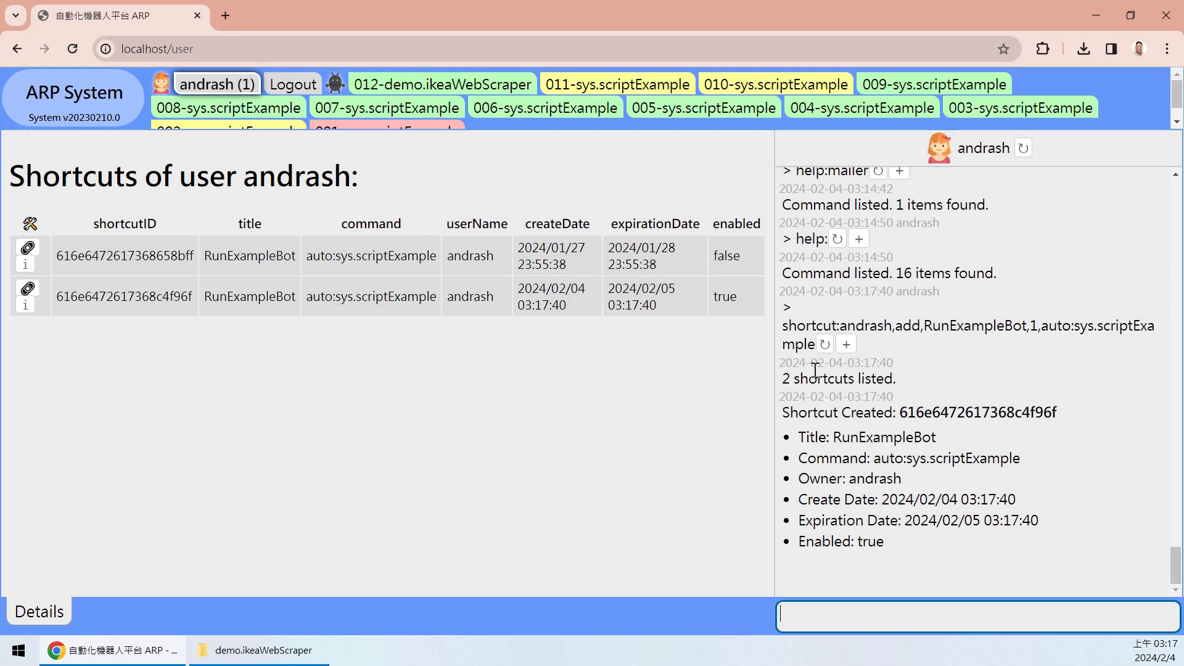
pyautogui.moveTo(784, 378); pyautogui.dragTo(899, 414)
pyautogui.click(800, 435)
pyautogui.click(1077, 419)
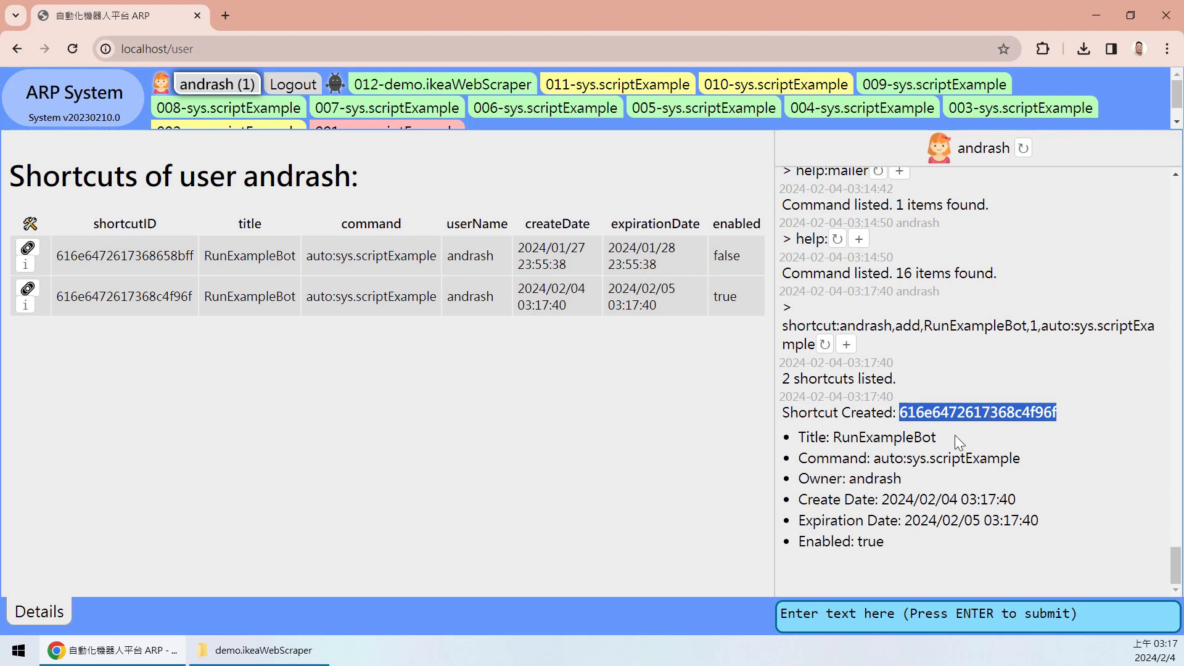
pyautogui.doubleClick(887, 436)
pyautogui.click(912, 462)
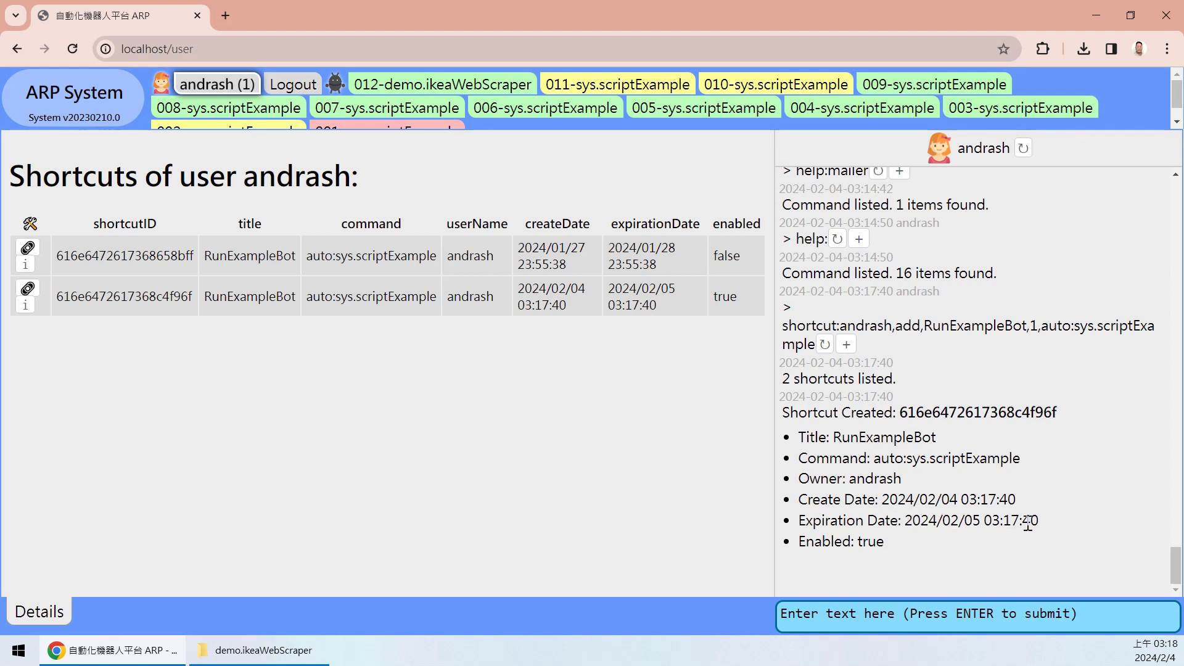
pyautogui.moveTo(1040, 523); pyautogui.dragTo(974, 523)
pyautogui.click(889, 536)
pyautogui.doubleClick(869, 540)
pyautogui.click(912, 543)
pyautogui.doubleClick(248, 257)
pyautogui.click(694, 261)
pyautogui.doubleClick(728, 255)
pyautogui.moveTo(742, 257); pyautogui.dragTo(606, 247)
pyautogui.click(668, 264)
pyautogui.click(670, 255)
pyautogui.moveTo(611, 290); pyautogui.dragTo(672, 297)
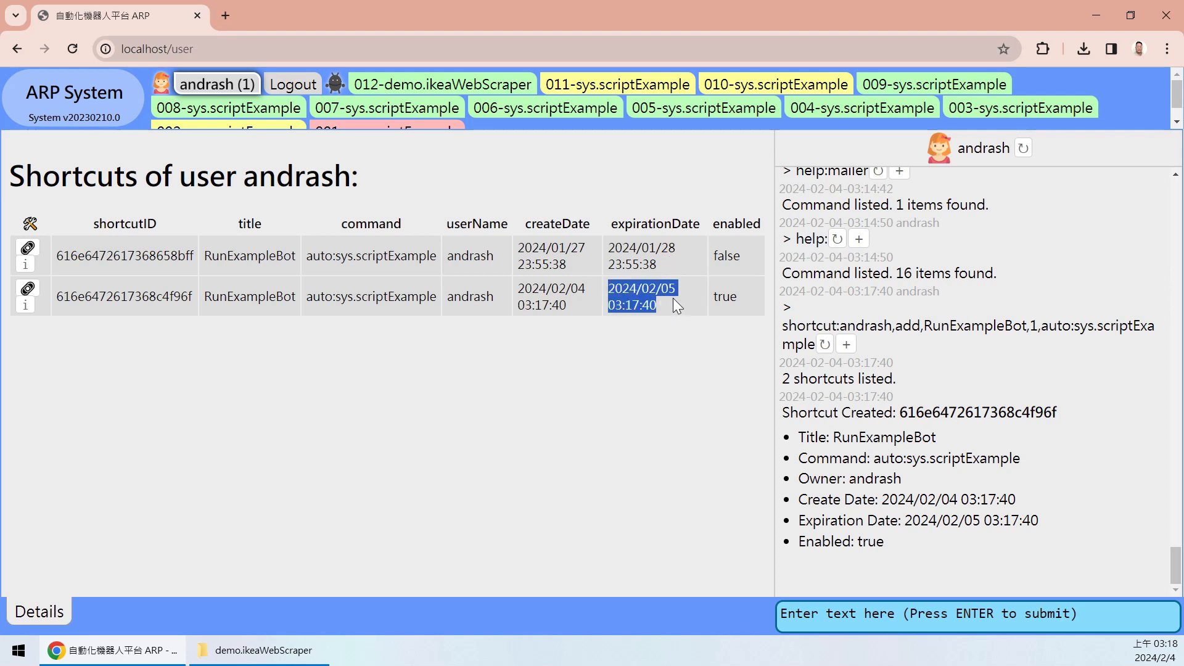
pyautogui.click(557, 300)
pyautogui.moveTo(530, 291); pyautogui.dragTo(46, 307)
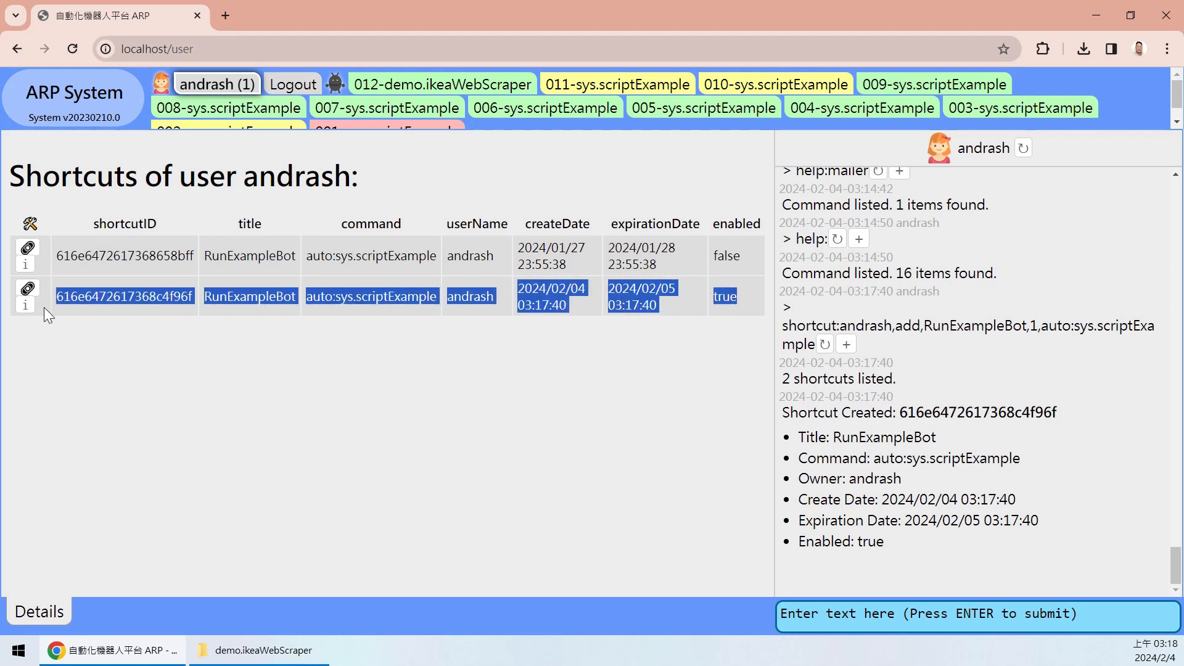
pyautogui.click(45, 307)
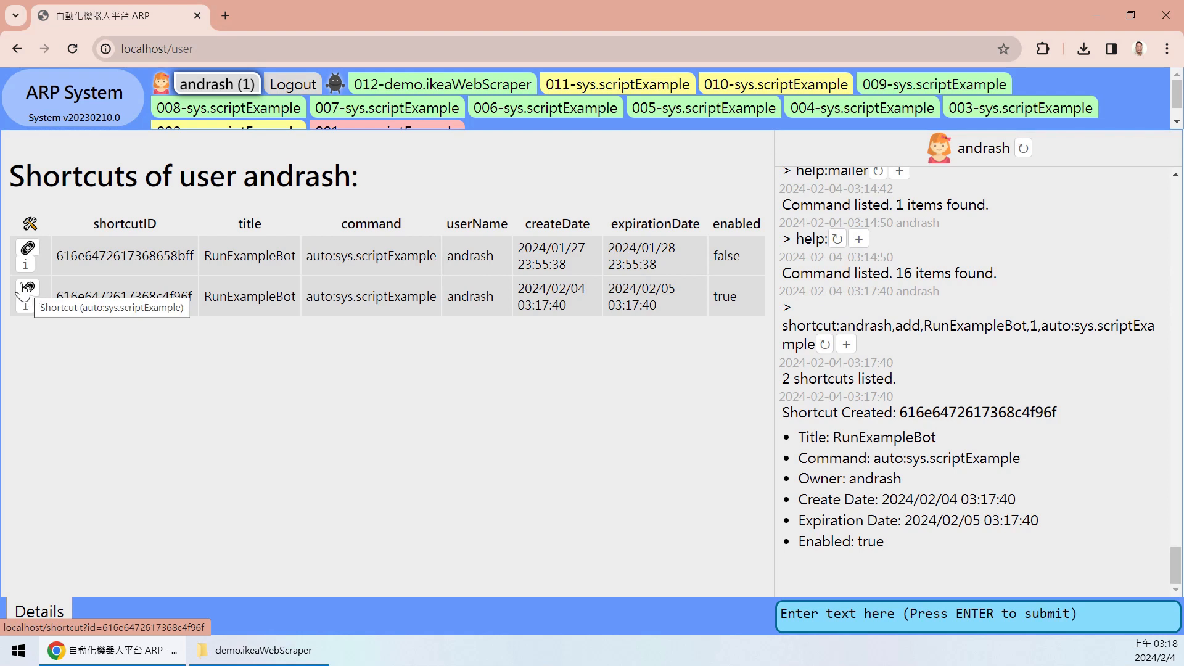
# - Copy the new shortcut's link address and launch Notepad++ from the Start menu
pyautogui.rightClick(29, 293)
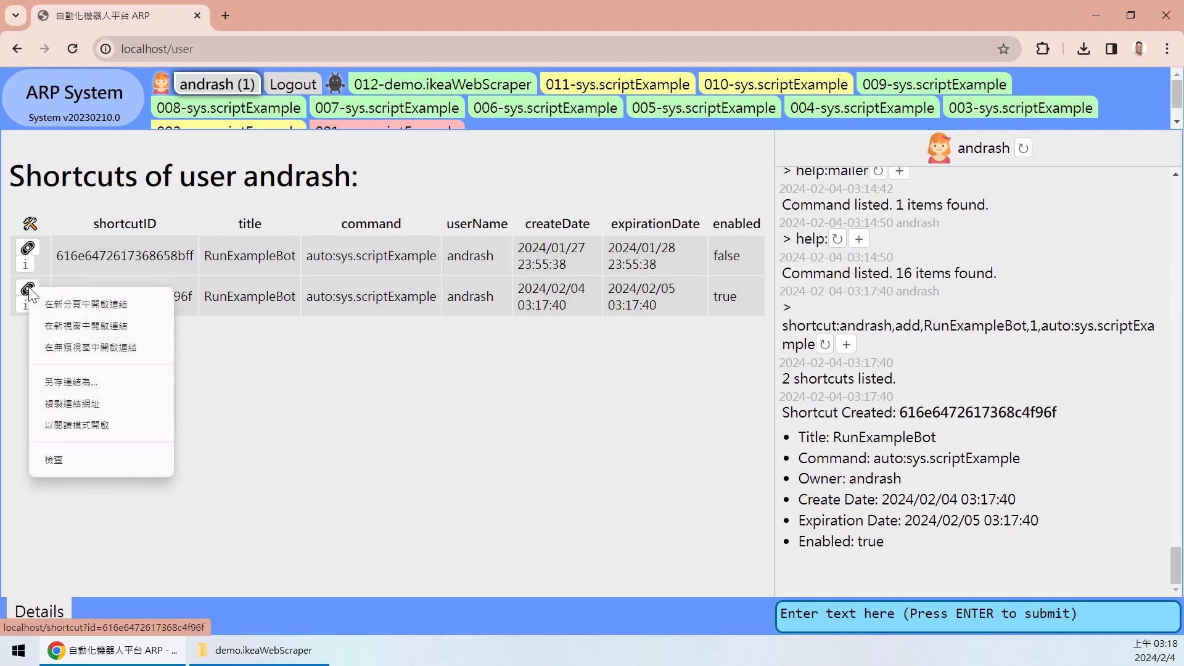
pyautogui.click(97, 405)
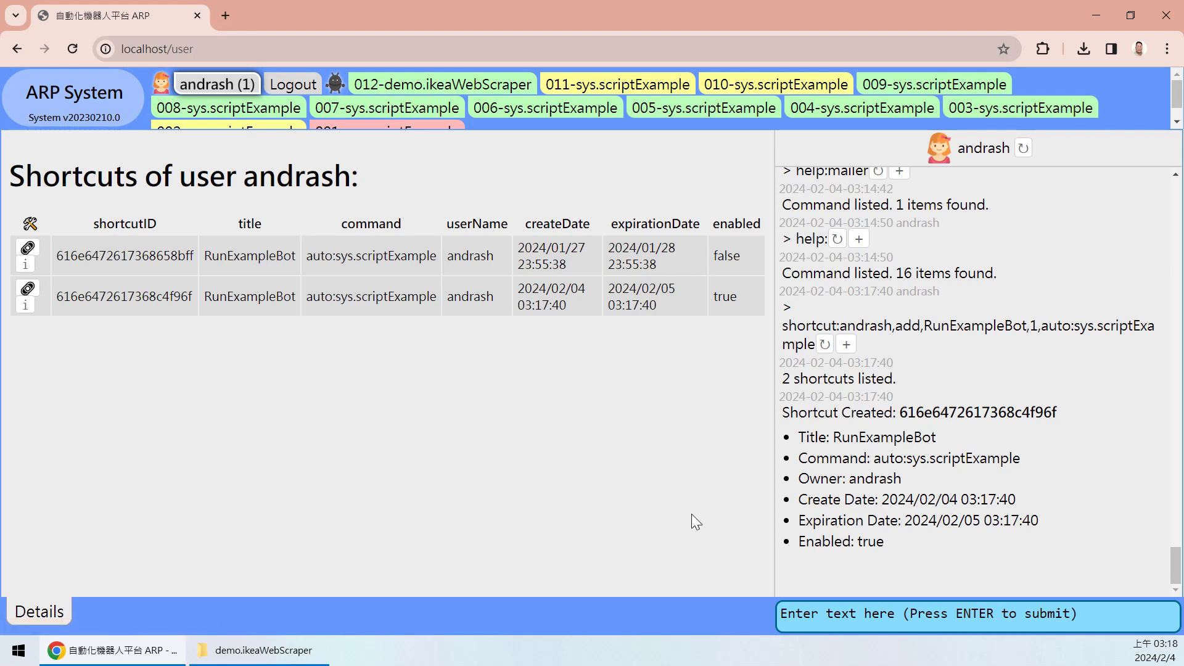
pyautogui.click(19, 650)
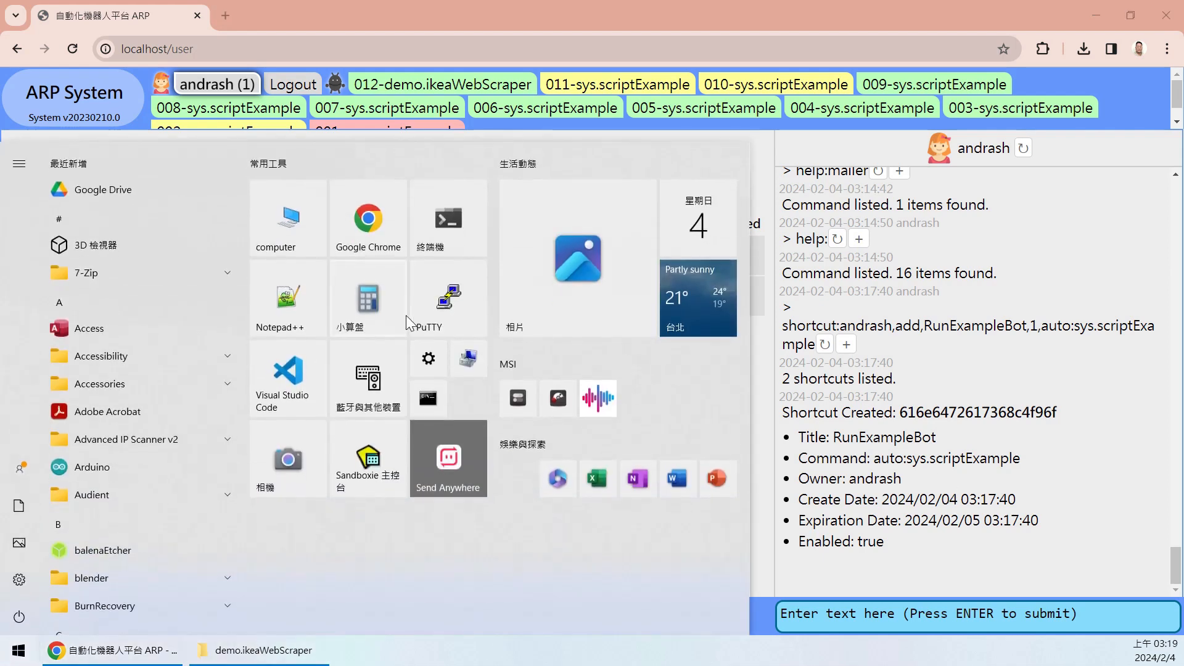
pyautogui.click(294, 305)
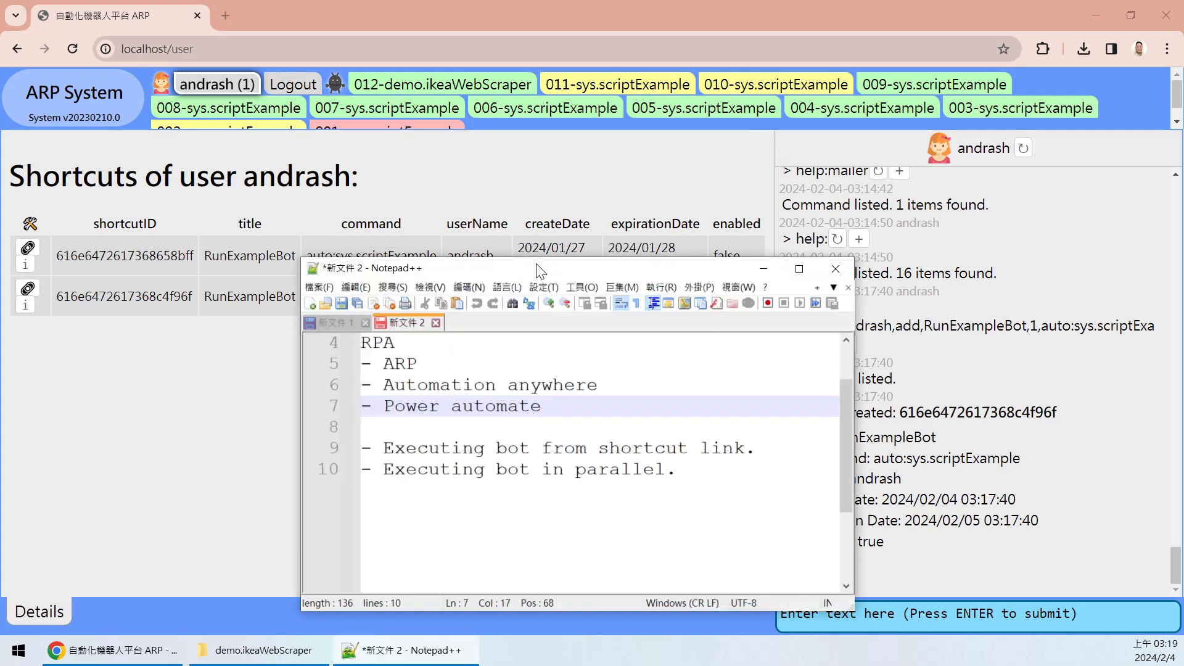
pyautogui.doubleClick(536, 272)
# - Paste the shortcut link into a new Notepad++ document and maximize the window
pyautogui.hotkey('ctrl', 'n')
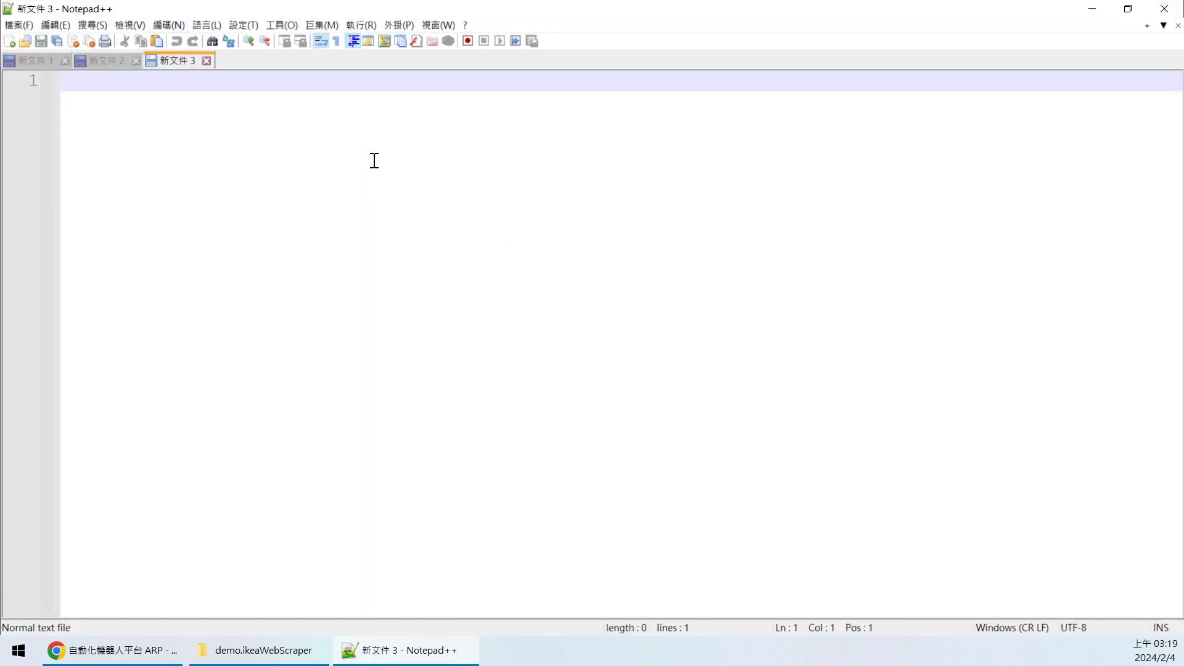
pyautogui.doubleClick(314, 6)
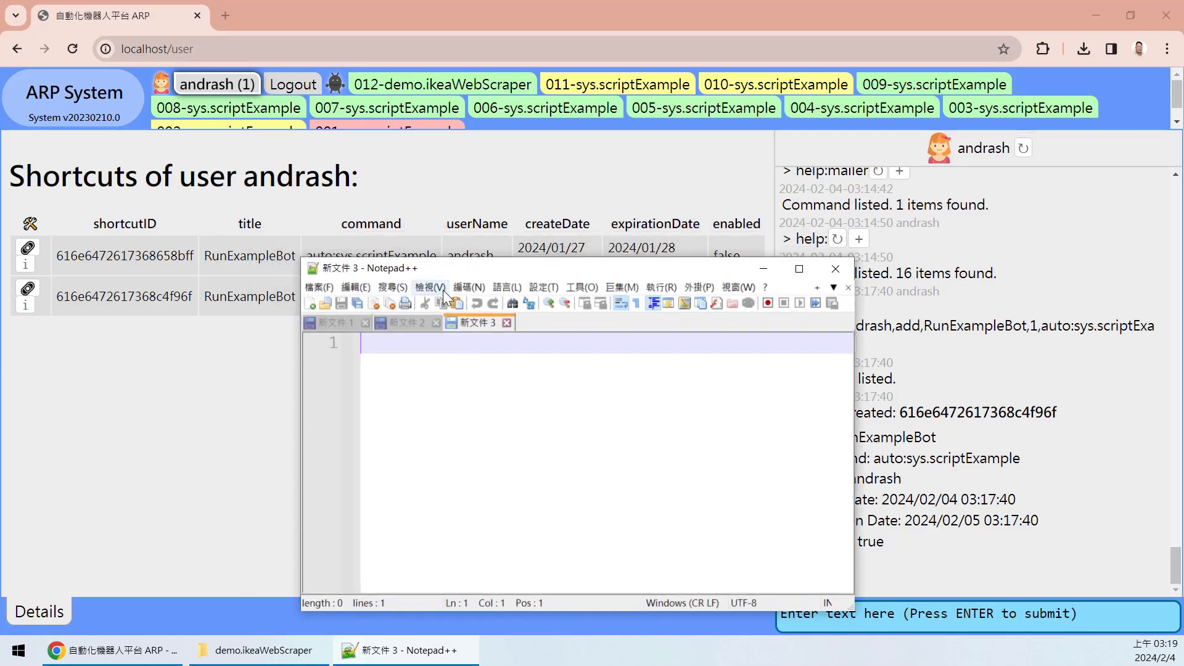
pyautogui.hotkey('ctrl', 'v')
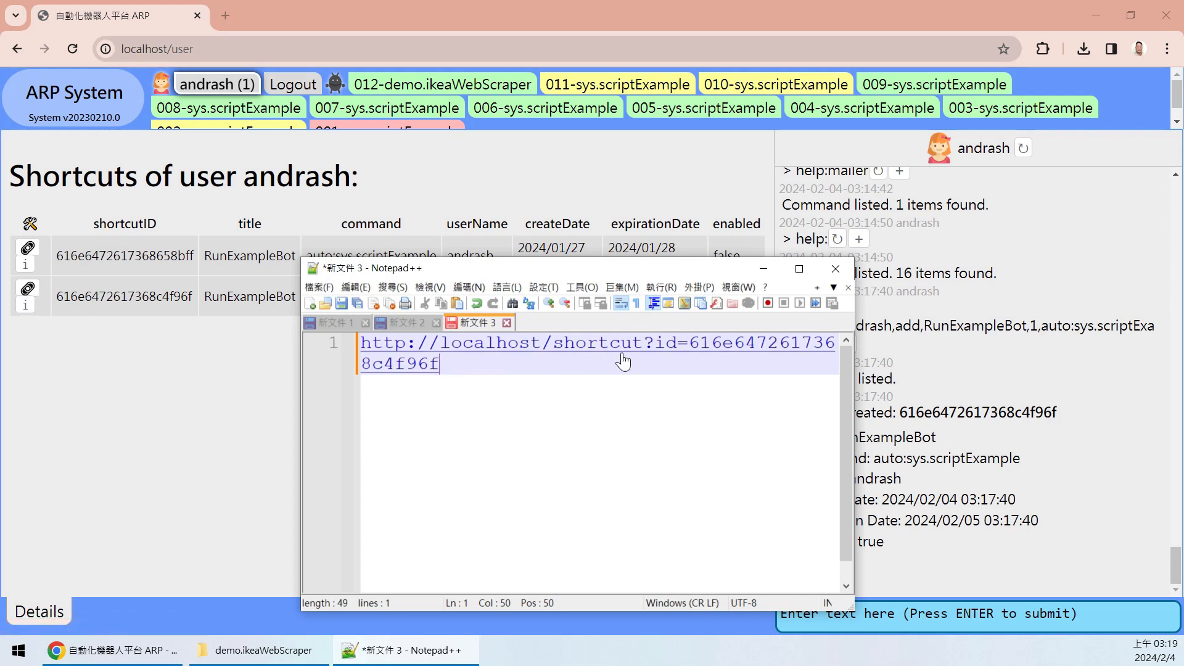
pyautogui.moveTo(544, 377); pyautogui.dragTo(346, 339)
pyautogui.click(480, 373)
pyautogui.click(799, 269)
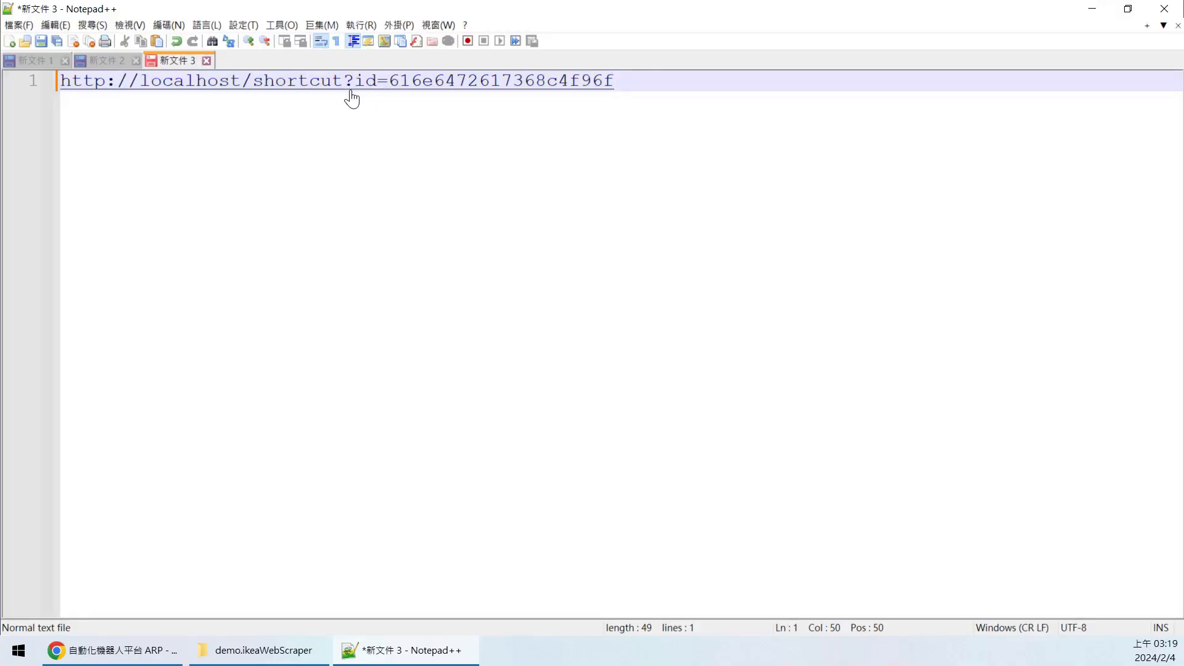
# - Check the auto:sys.scriptExample shortcut row, then open the saved link from Notepad++ to run the bot
pyautogui.click(121, 661)
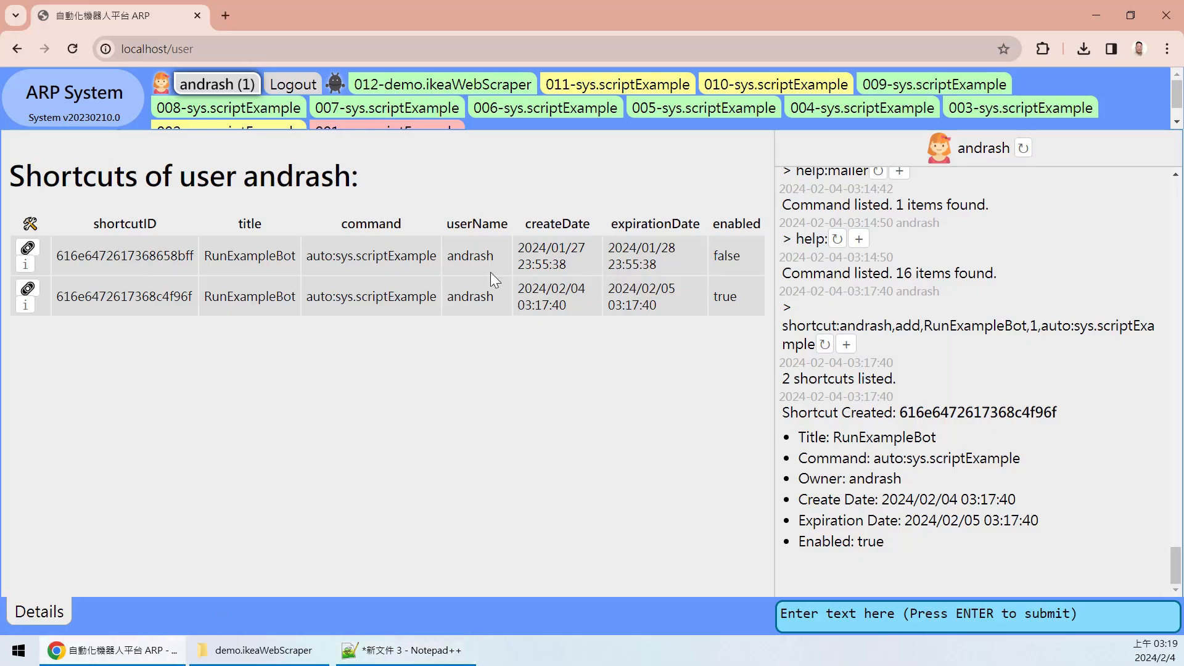
pyautogui.moveTo(305, 296); pyautogui.dragTo(438, 298)
pyautogui.click(359, 297)
pyautogui.click(438, 298)
pyautogui.moveTo(437, 297); pyautogui.dragTo(300, 297)
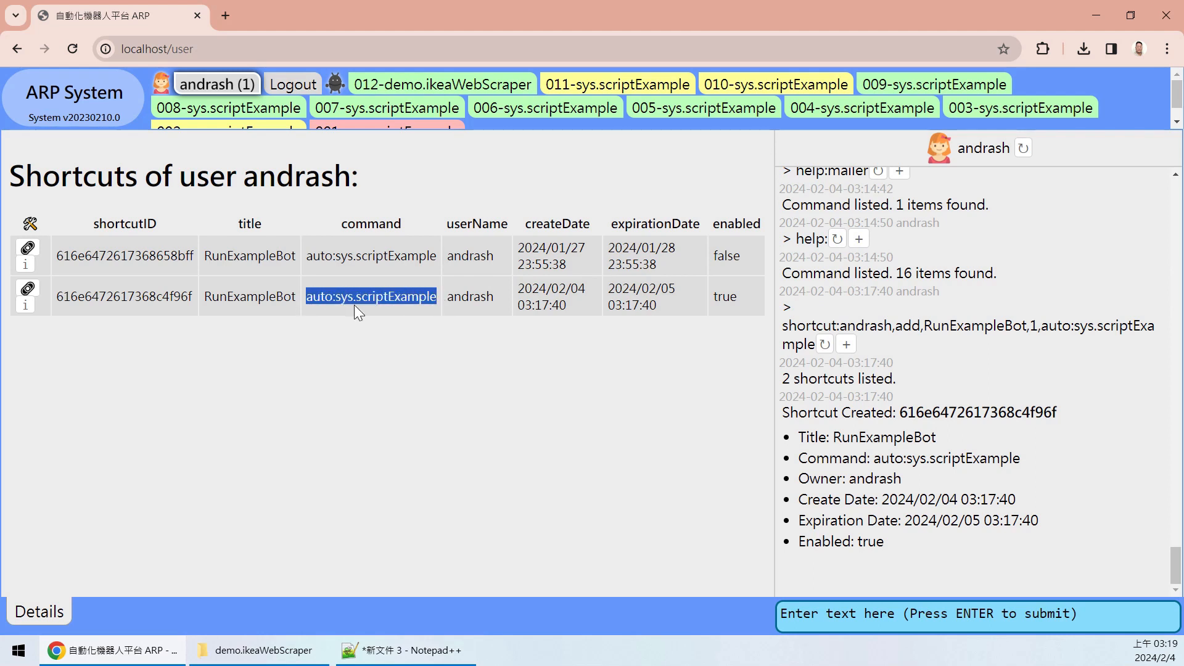
pyautogui.click(394, 346)
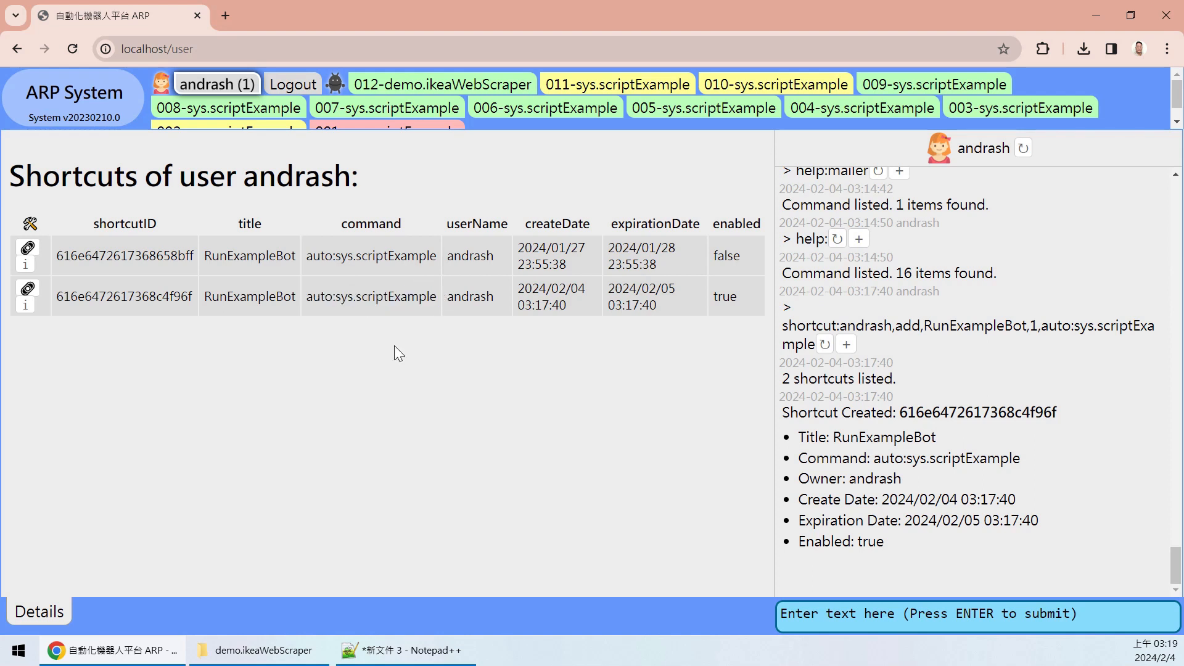
pyautogui.click(1095, 15)
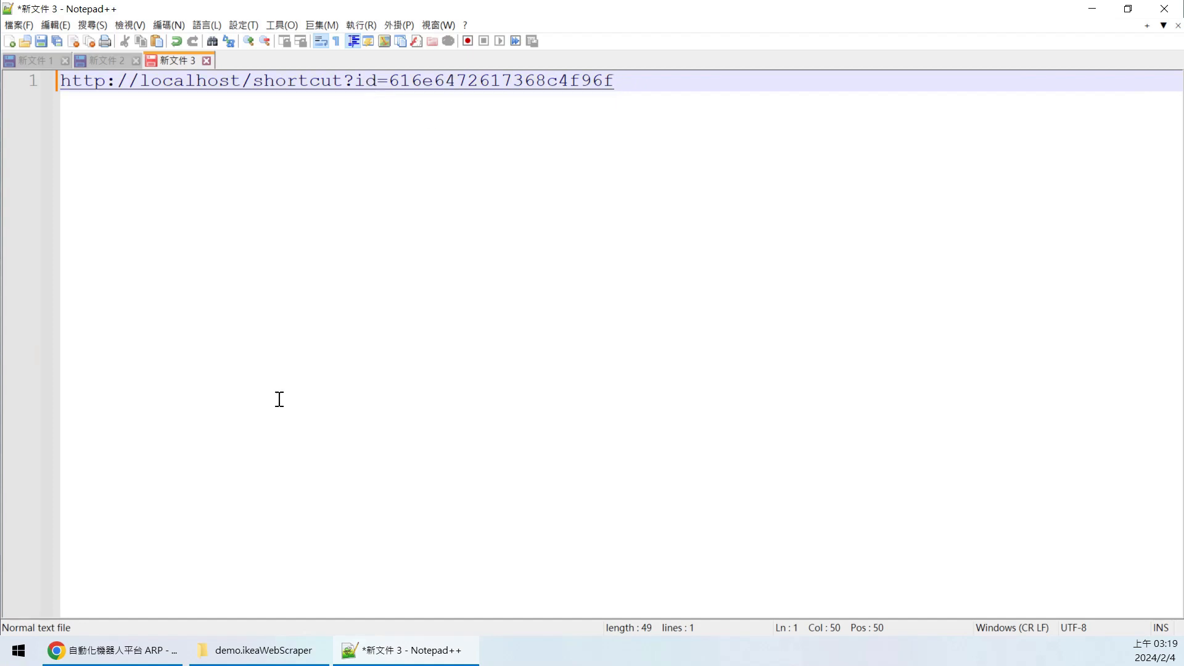
pyautogui.doubleClick(398, 86)
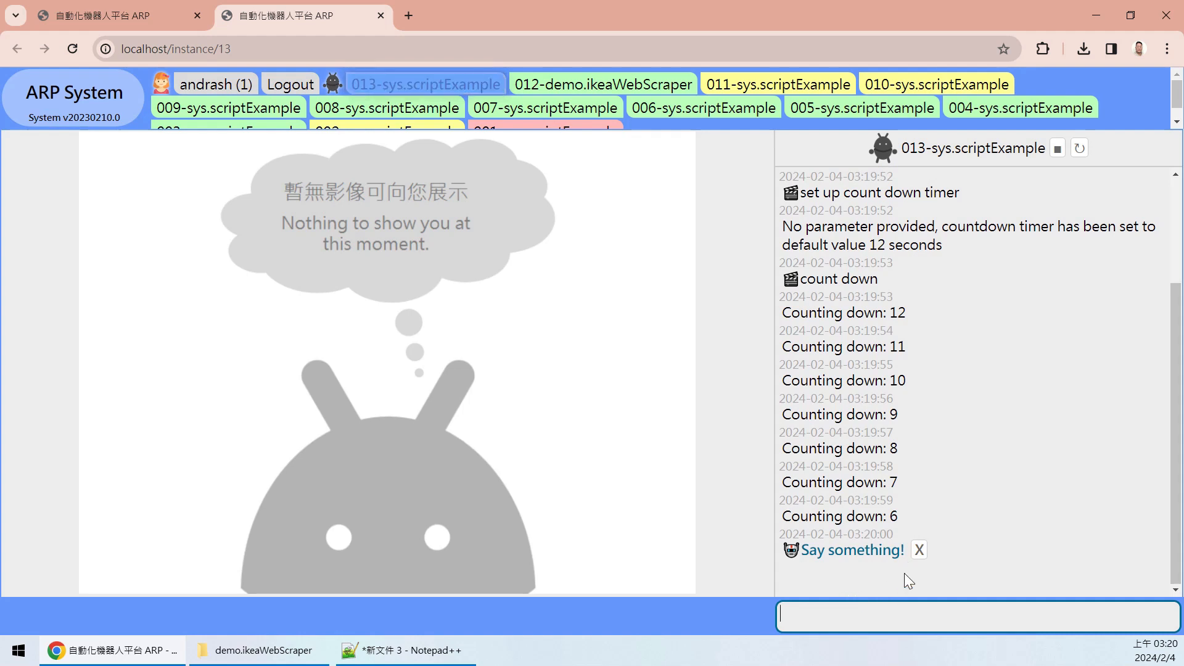
# - Cancel the Say something! prompt so instance 13 completes, then bring Notepad++ forward
pyautogui.click(918, 549)
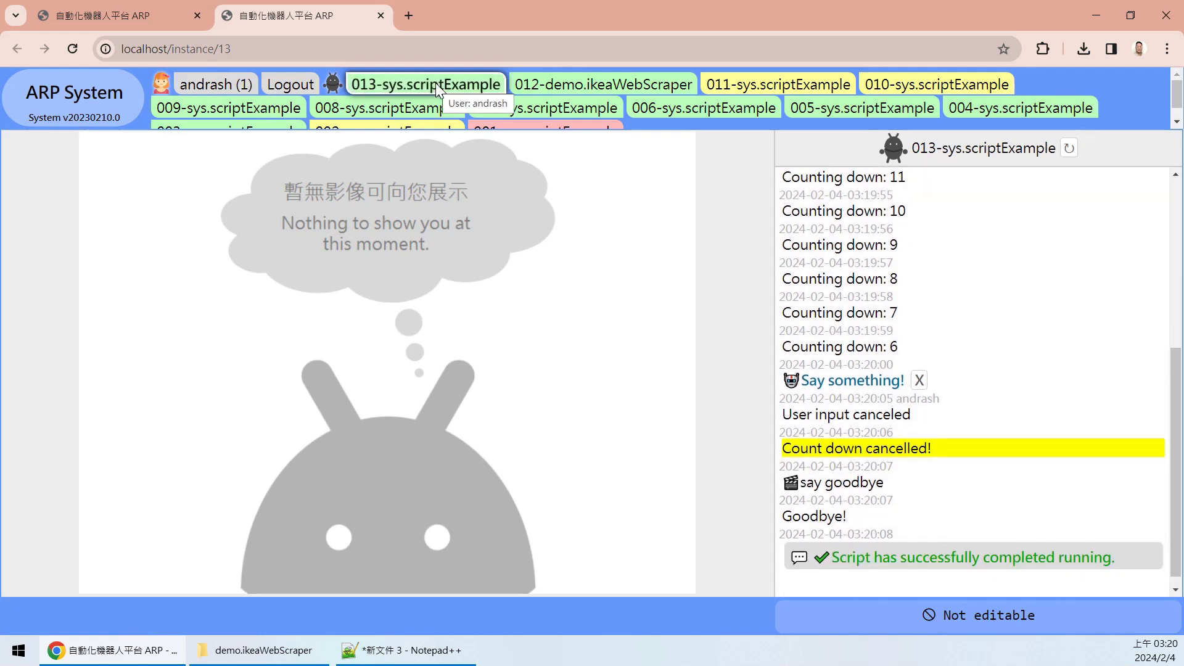
pyautogui.click(418, 657)
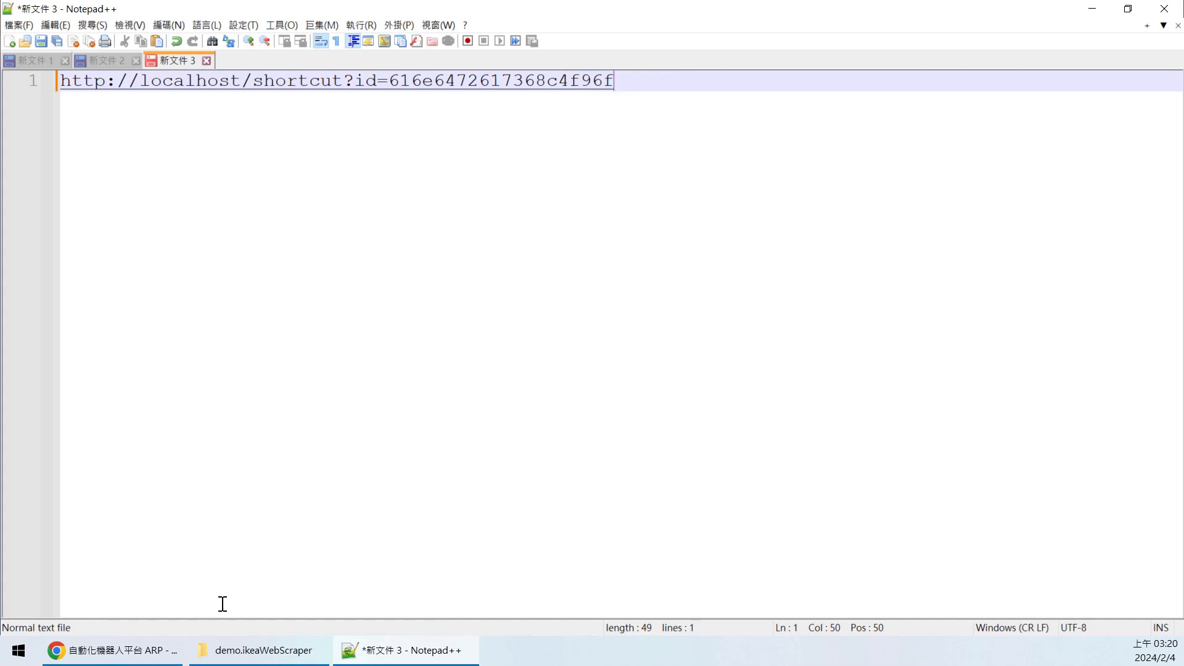
# - Switch between Chrome and Notepad++, ending on the completed 013-sys.scriptExample instance page
pyautogui.click(113, 650)
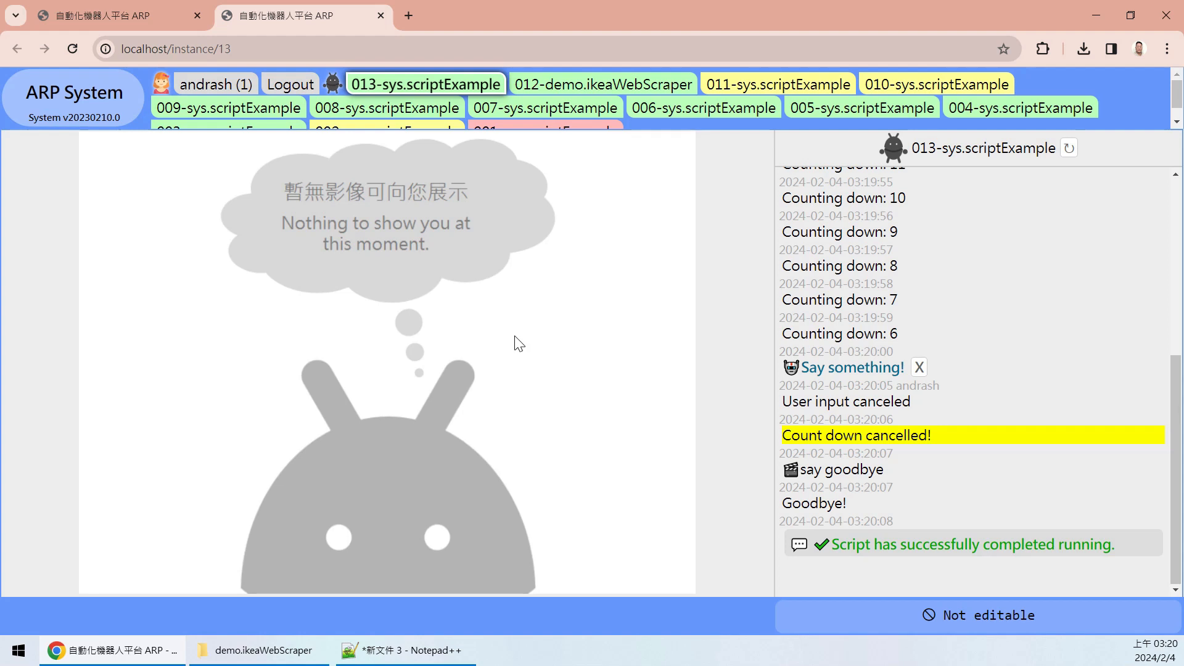
pyautogui.hotkey('alt', 'Tab')
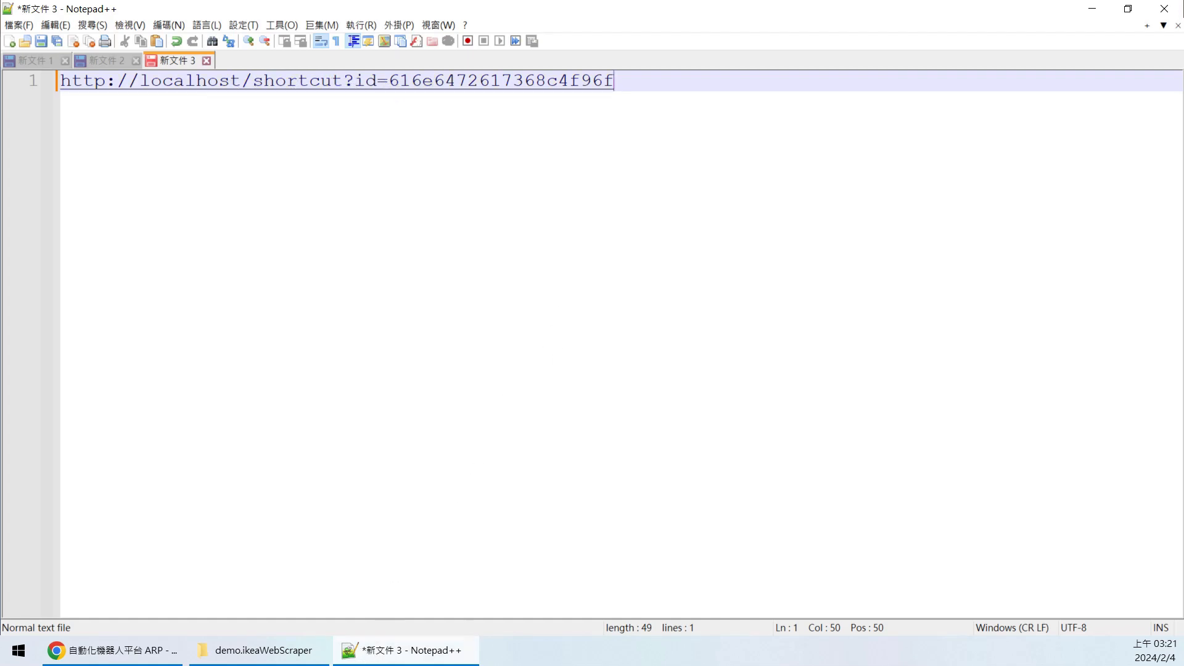
pyautogui.hotkey('alt', 'Tab')
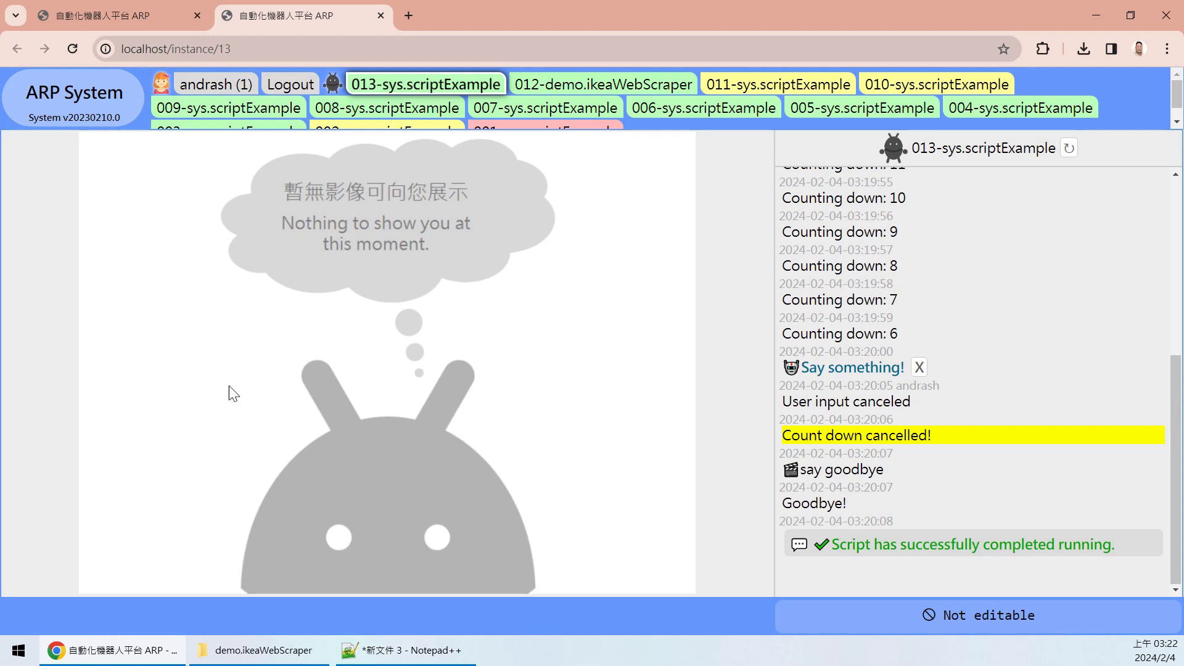
pyautogui.moveTo(376, 653)
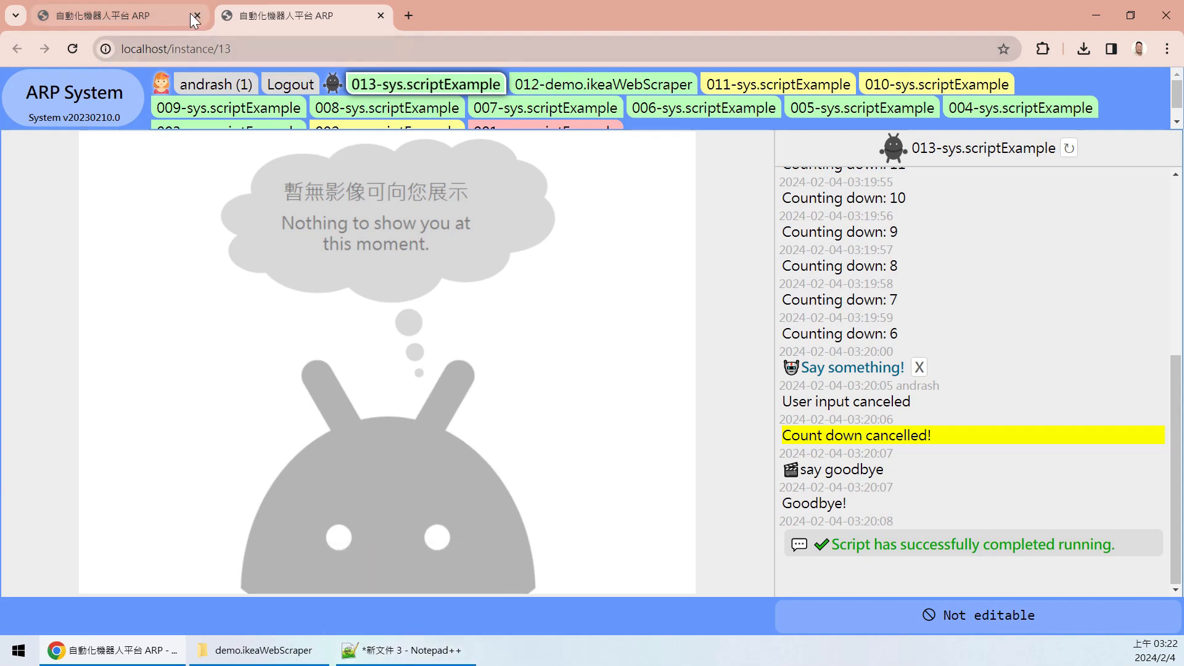
# - Close the first browser tab and log out of ARP Demo, confirming with 確定
pyautogui.click(102, 15)
pyautogui.click(196, 13)
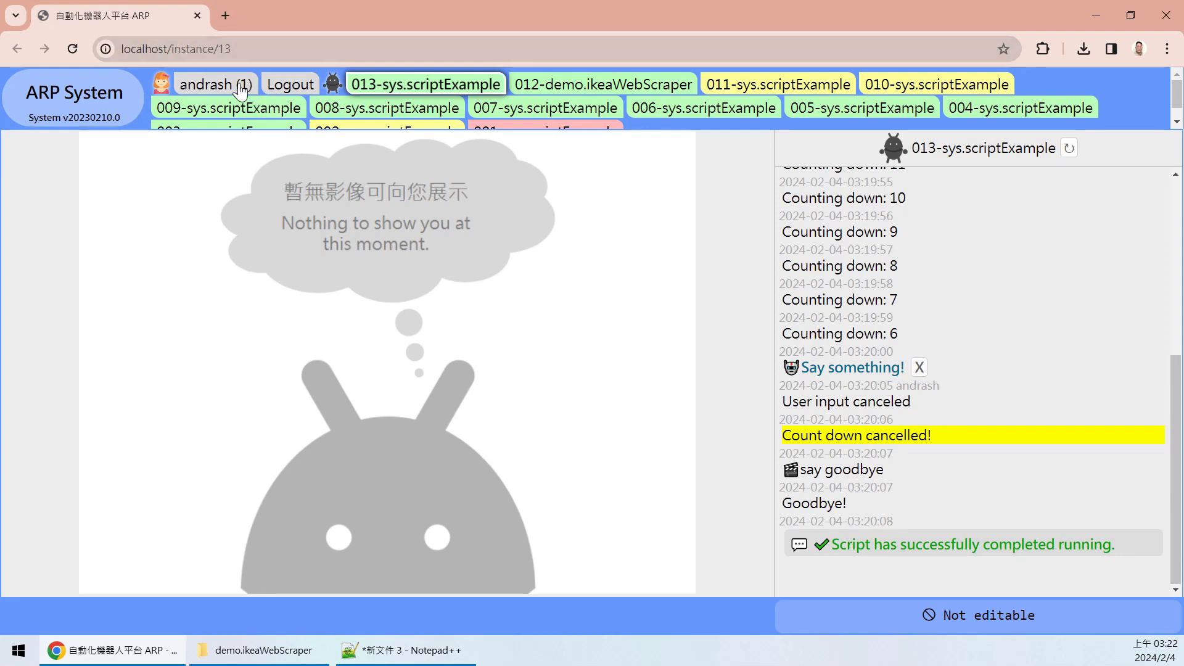
pyautogui.click(302, 94)
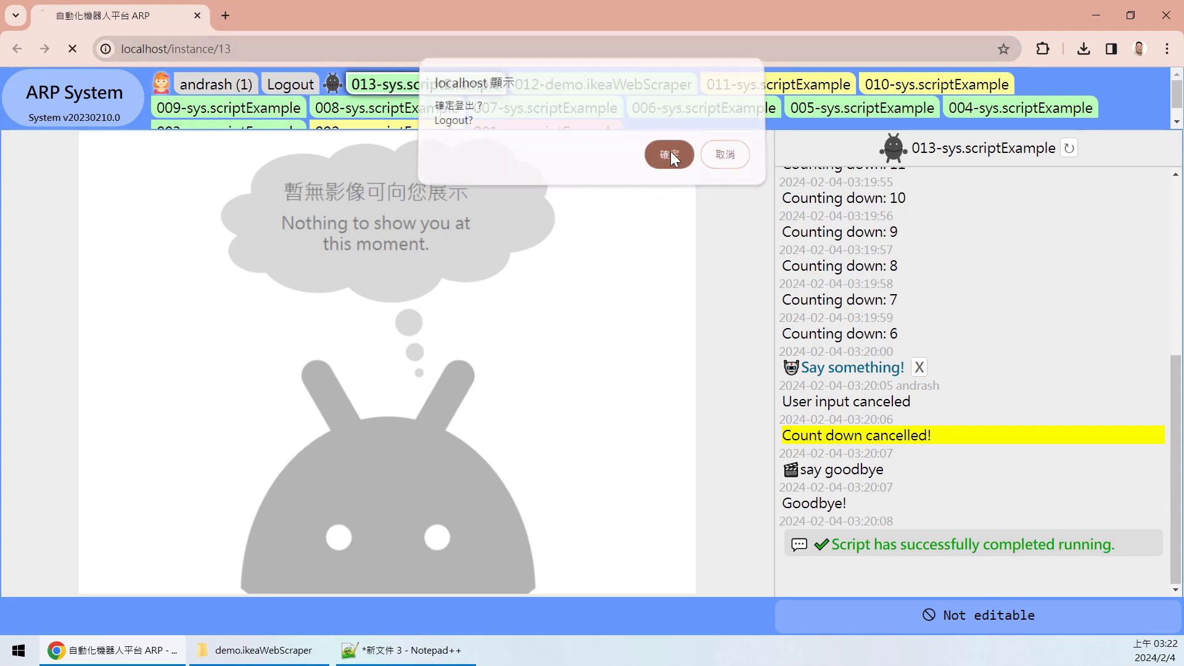
pyautogui.click(669, 157)
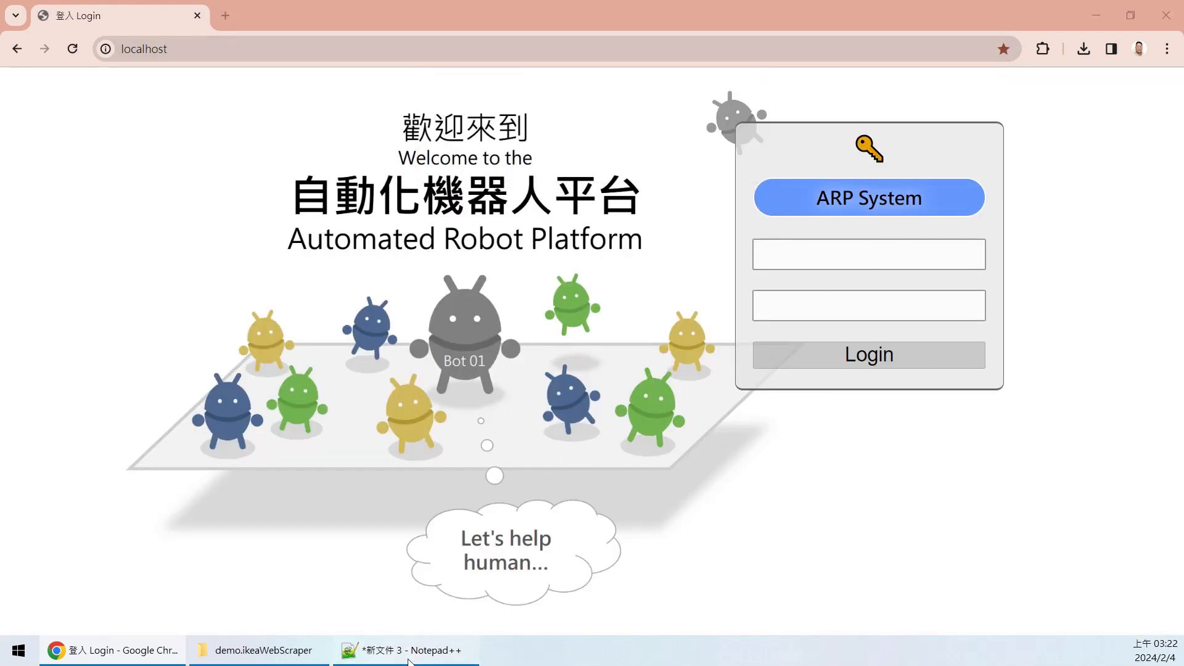
# - Replace the Login tab with a blank tab and bring Notepad++ with the saved link forward
pyautogui.click(407, 650)
pyautogui.hotkey('alt', 'Tab')
pyautogui.click(227, 15)
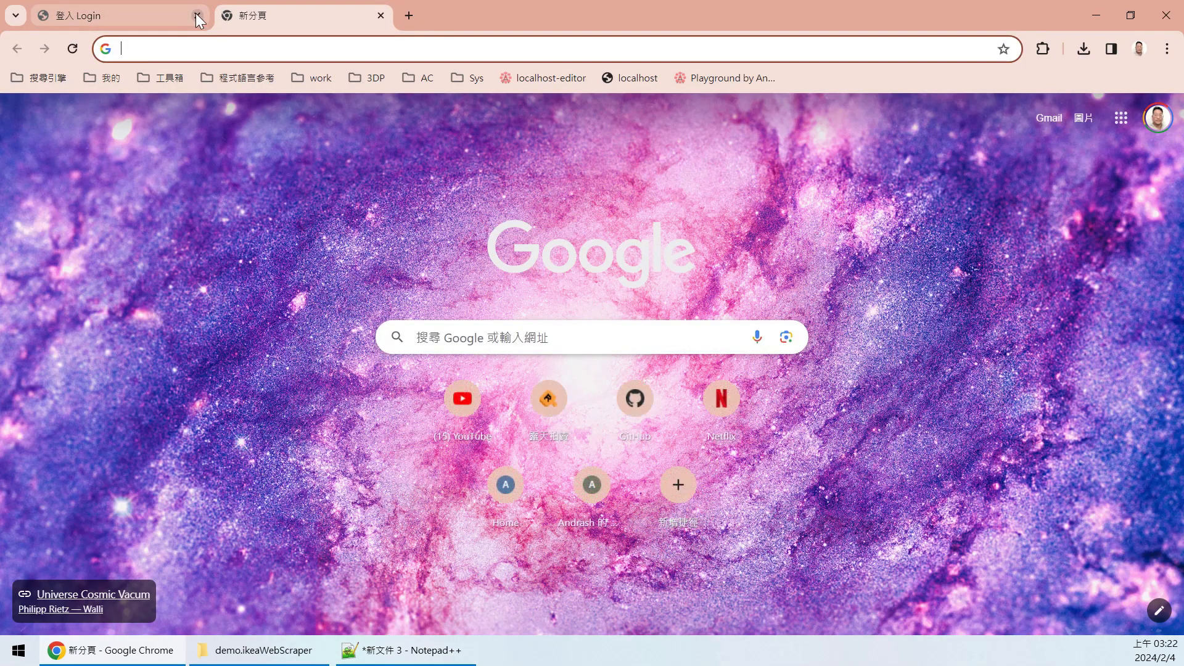
pyautogui.click(196, 15)
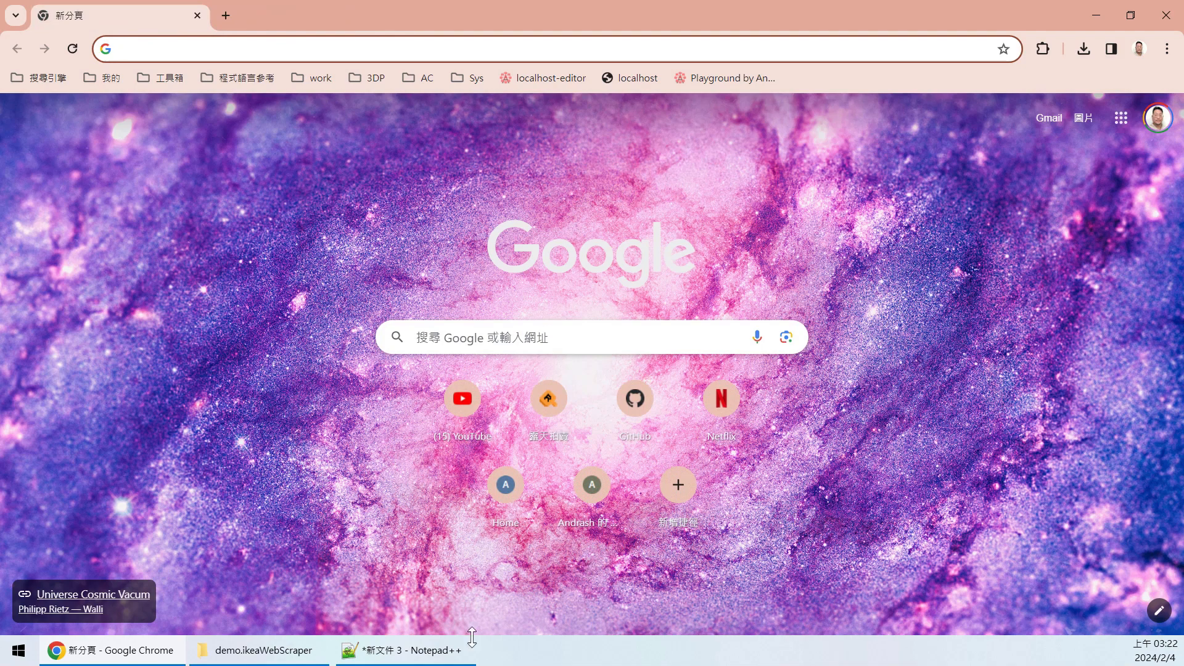
pyautogui.click(432, 649)
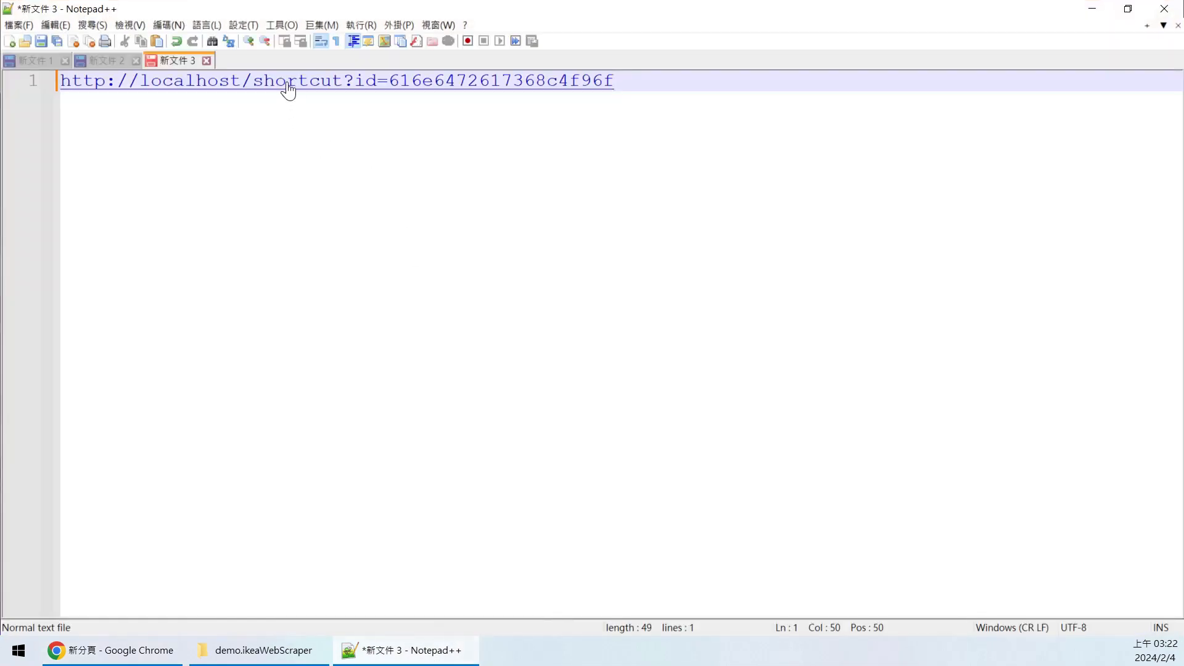
# - Open the saved shortcut link from Notepad++ and log in with the remembered username and password
pyautogui.doubleClick(287, 83)
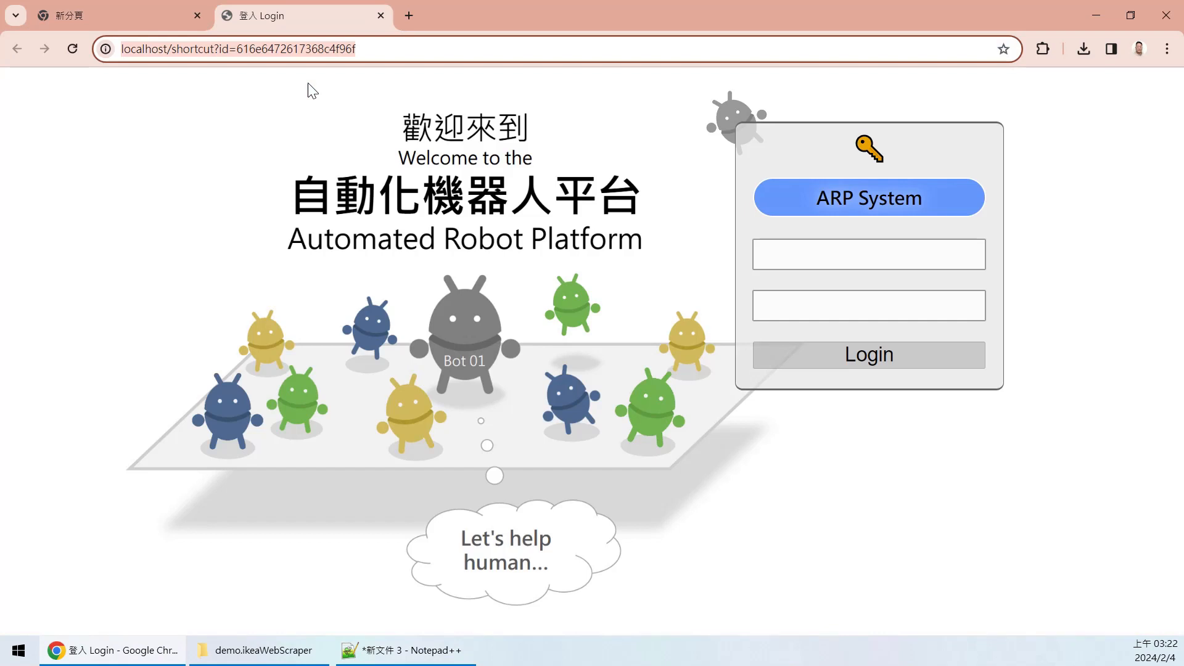
pyautogui.click(867, 262)
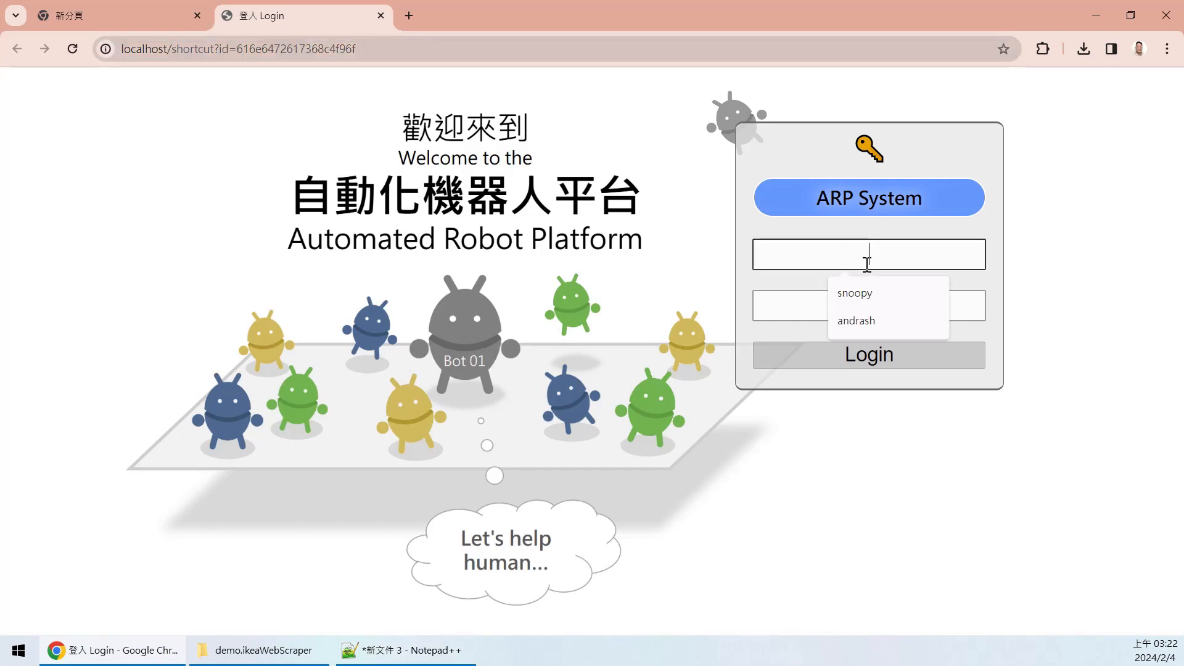
pyautogui.click(872, 324)
pyautogui.click(897, 307)
pyautogui.write('•••••••')
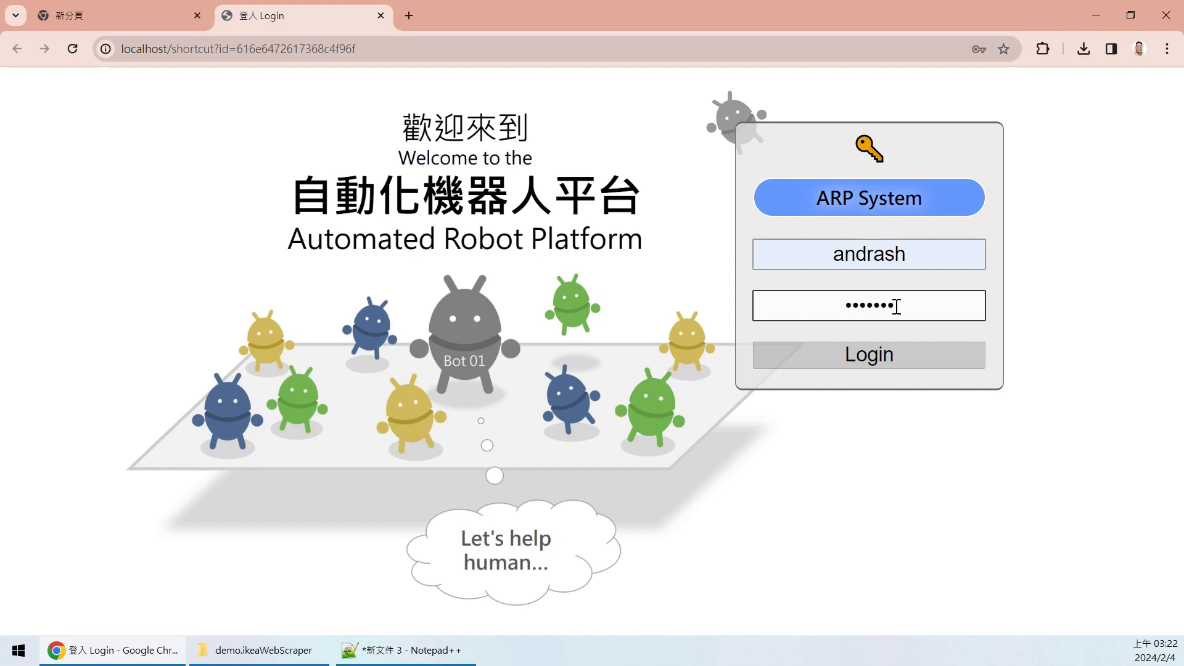
pyautogui.press('Return')
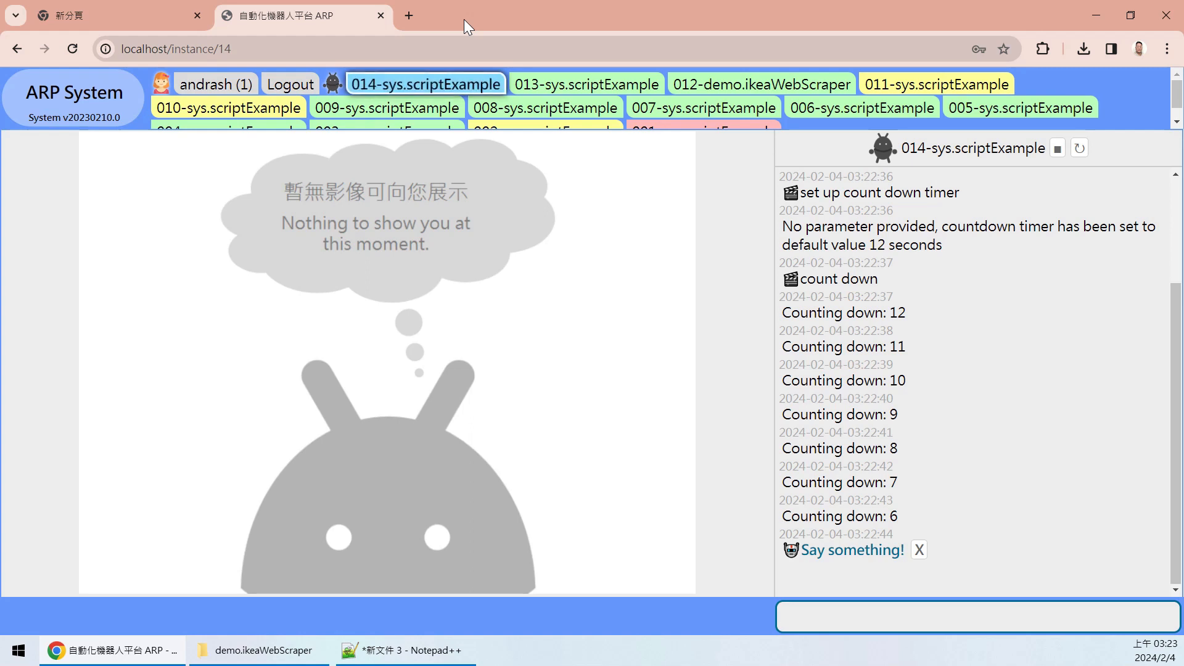
# - Cancel the 'Say something!' prompt so run 014 completes, and go to the ARP System page
pyautogui.click(374, 653)
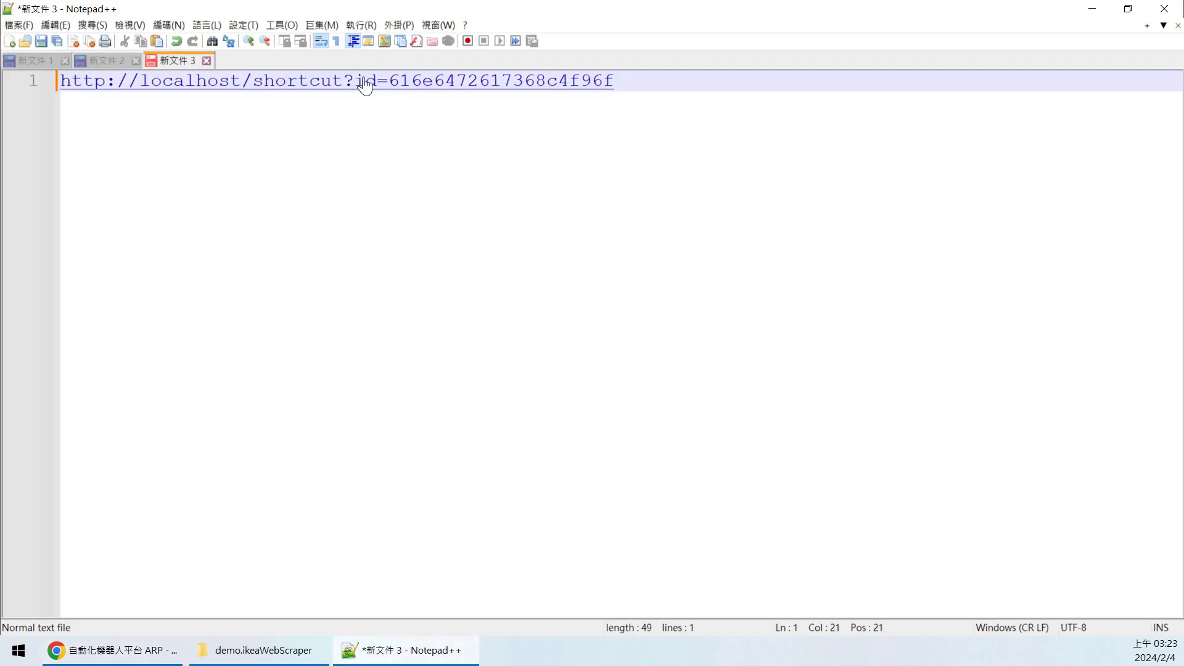
pyautogui.hotkey('alt', 'Tab')
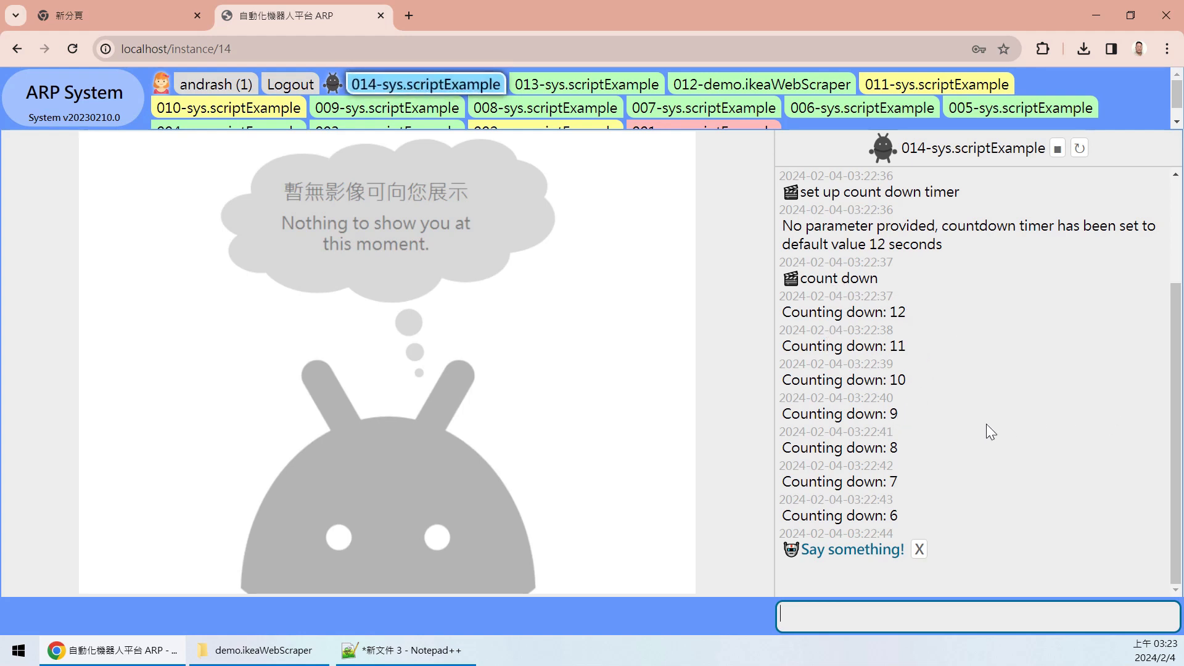
pyautogui.click(917, 549)
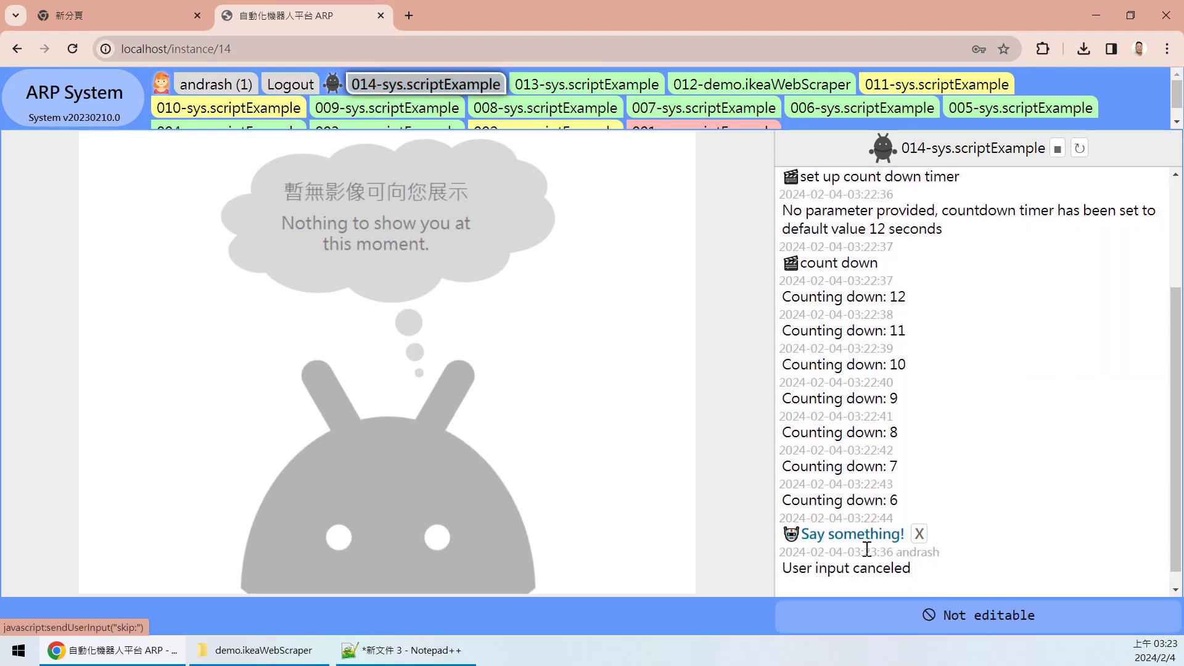
pyautogui.click(94, 115)
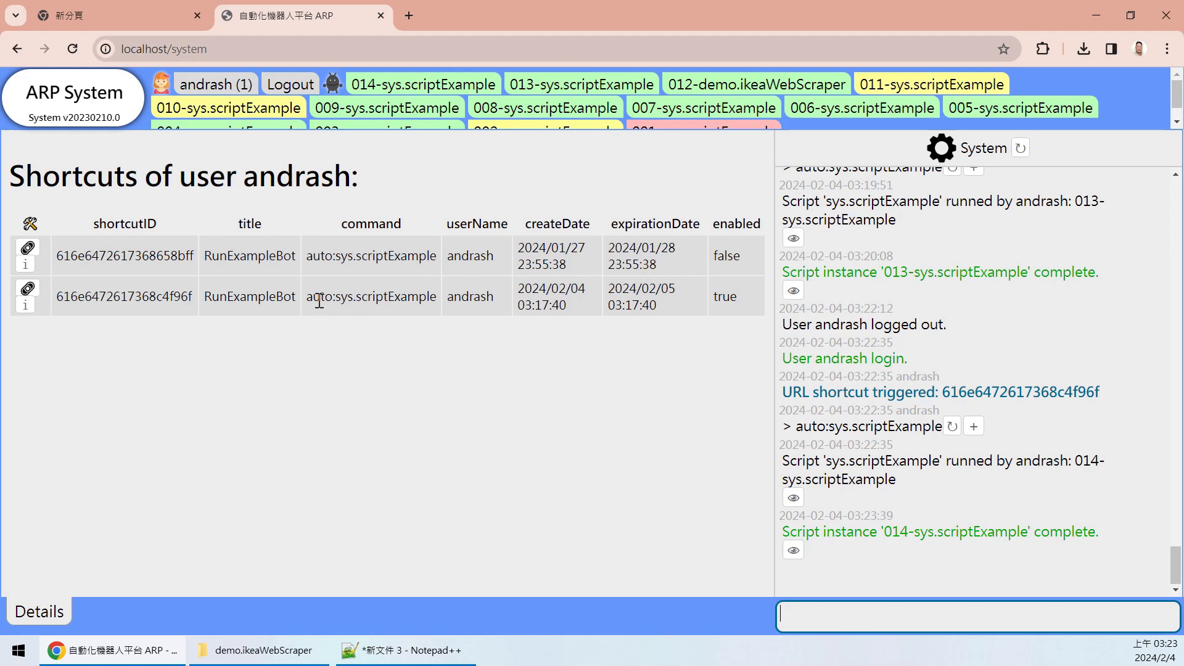
# - Copy auto:sys.scriptExample into the command box and overwrite it with 'data'
pyautogui.moveTo(307, 296); pyautogui.dragTo(314, 297)
pyautogui.click(376, 344)
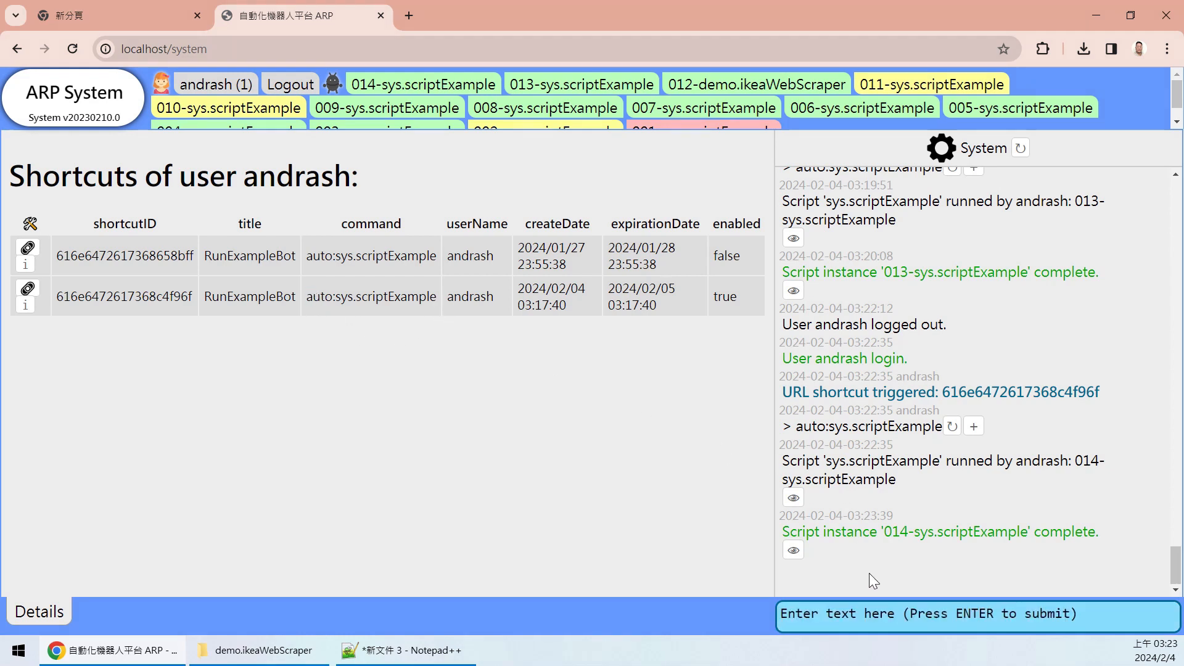
pyautogui.click(973, 426)
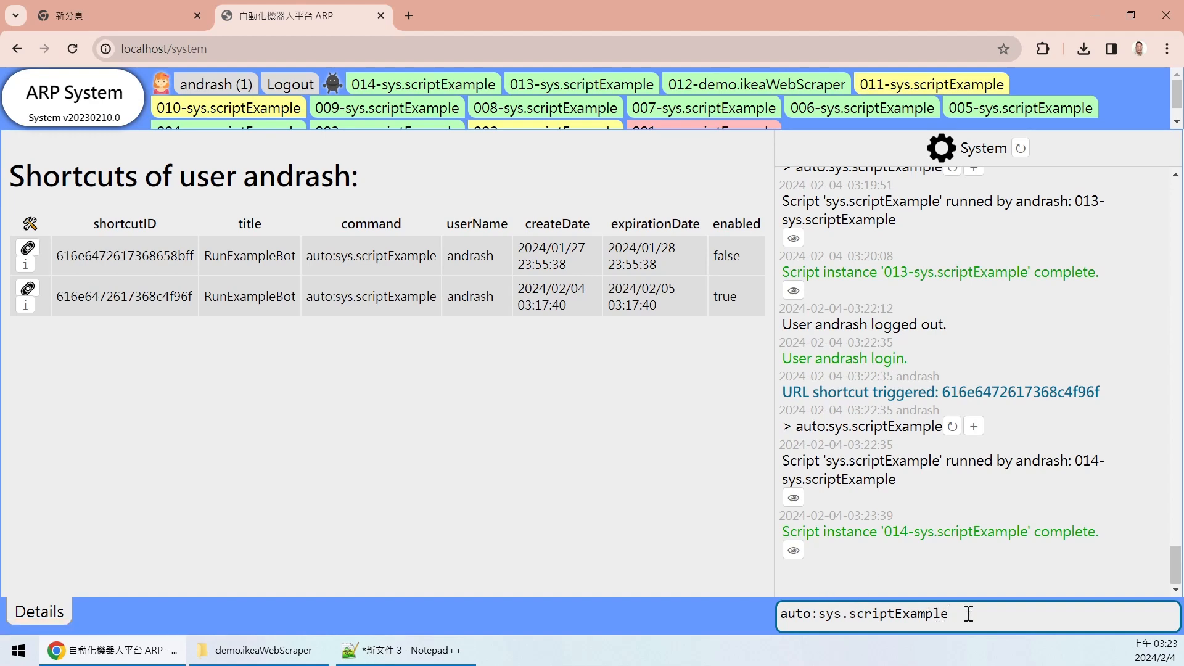
pyautogui.moveTo(965, 613); pyautogui.dragTo(654, 613)
pyautogui.write('ata:')
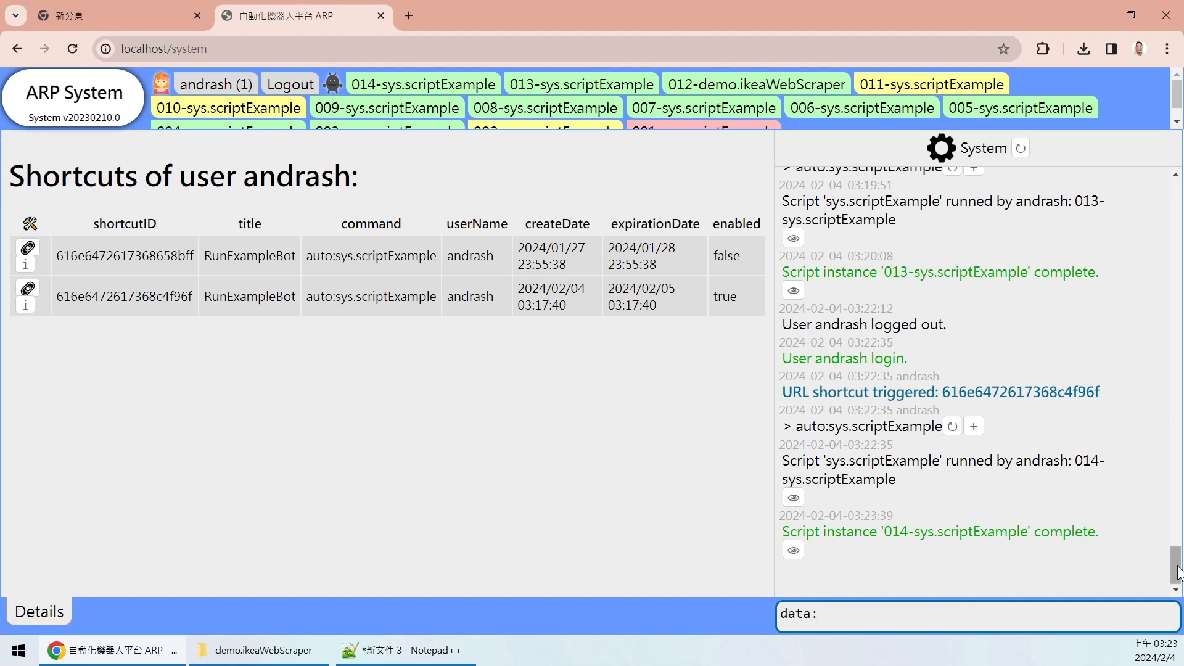
pyautogui.moveTo(1176, 565); pyautogui.dragTo(1176, 332)
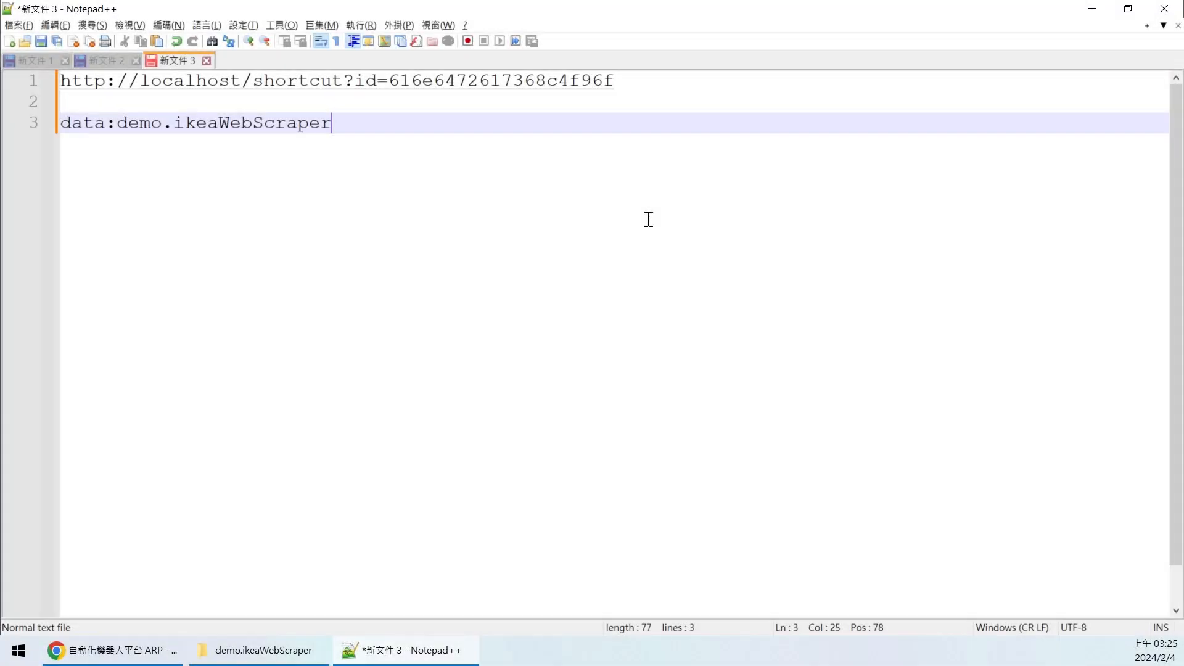
# - Paste the shortcut-add command on line 5 and swap auto:sys.scriptExample for data:demo.ikeaWebScraper
pyautogui.press('Return')
pyautogui.press('Return')
pyautogui.write('shortcut:andrash,add,RunExampleBot,1,auto:sys.scriptExample')
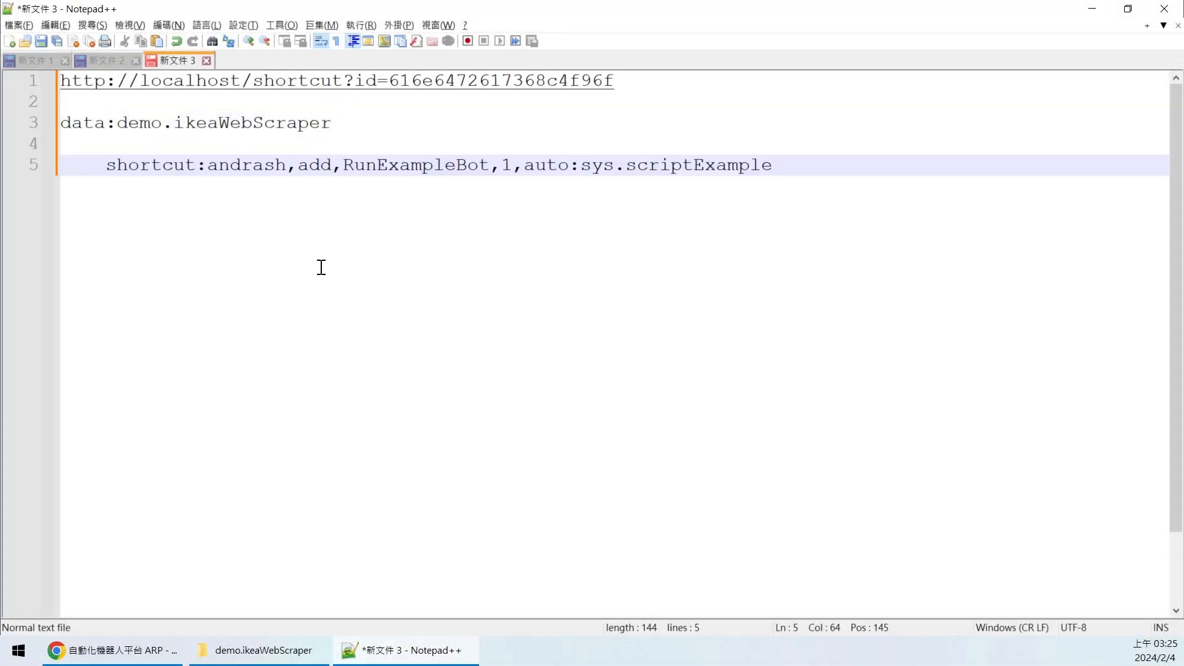
pyautogui.moveTo(331, 123); pyautogui.dragTo(61, 123)
pyautogui.hotkey('ctrl', 'c')
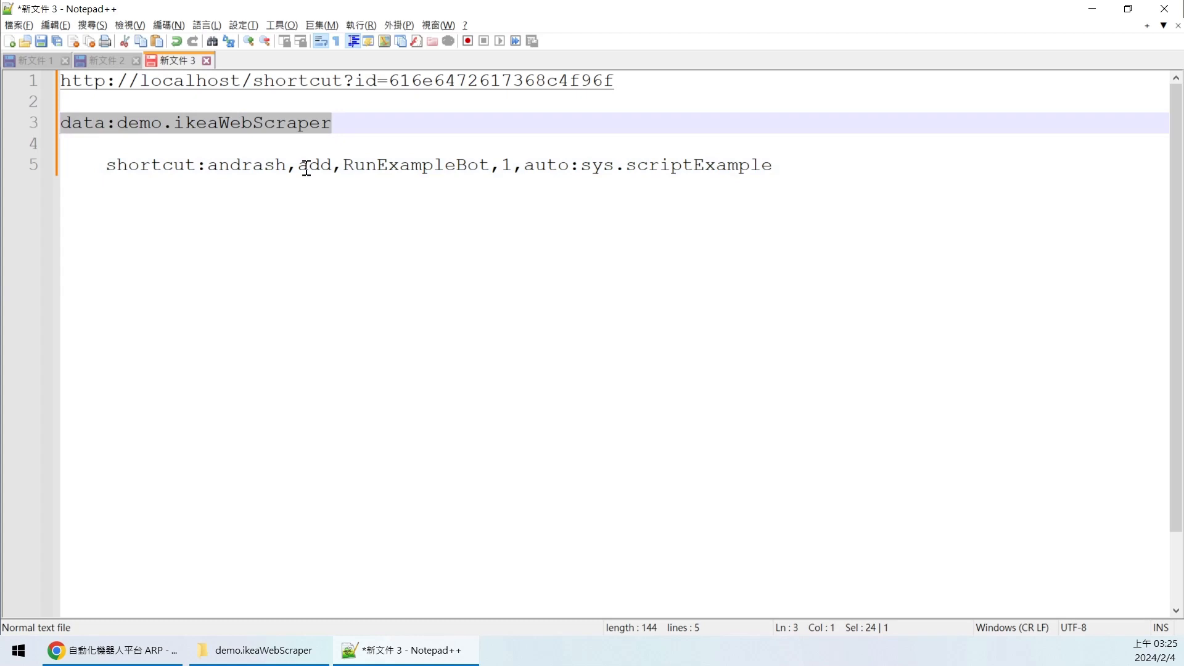
pyautogui.press('Delete')
pyautogui.moveTo(525, 165); pyautogui.dragTo(748, 196)
pyautogui.hotkey('ctrl', 'v')
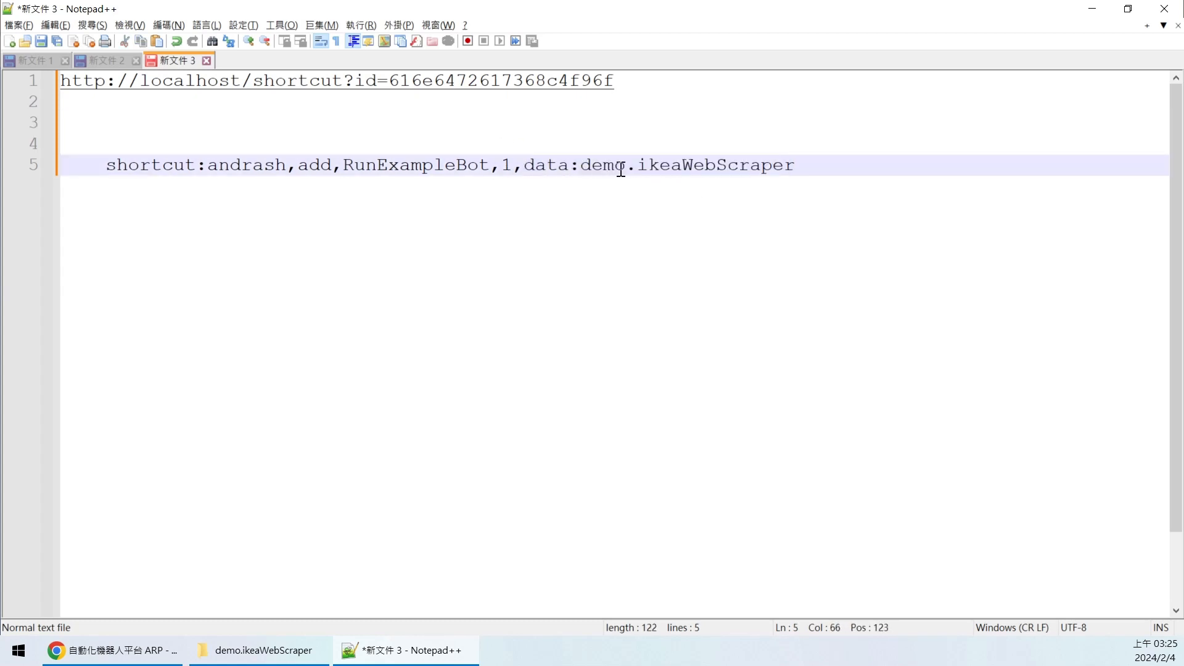
# - Rename the shortcut title from RunExampleBot to ViewData and select the finished command
pyautogui.moveTo(812, 164); pyautogui.dragTo(568, 166)
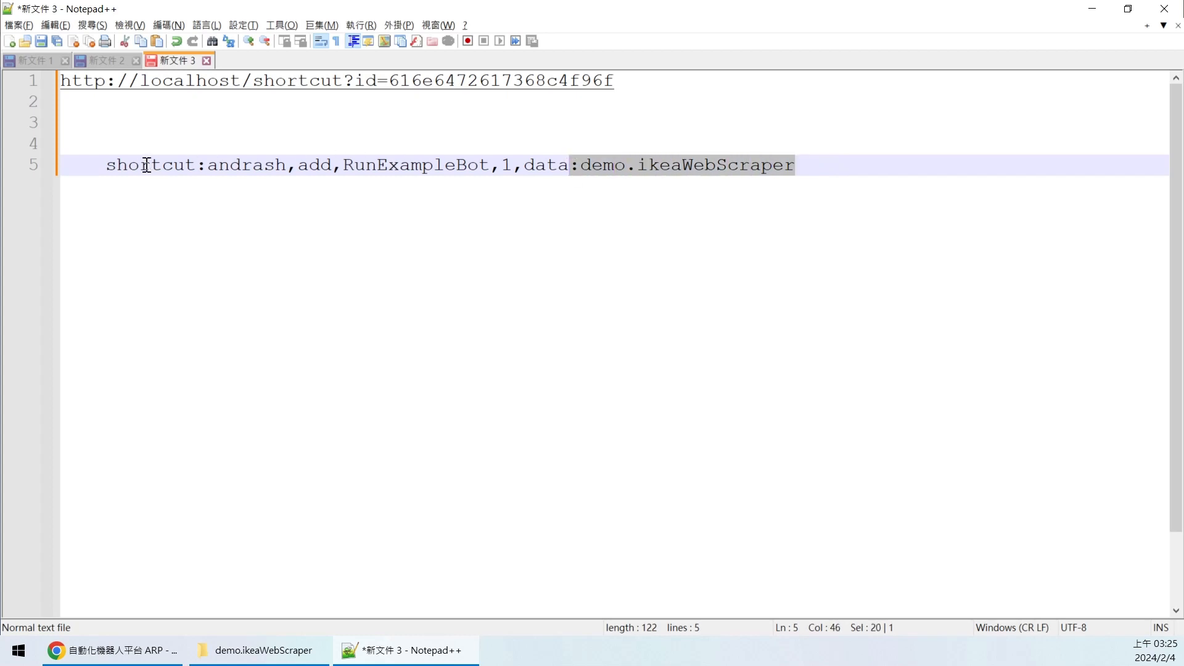
pyautogui.moveTo(108, 165); pyautogui.dragTo(207, 167)
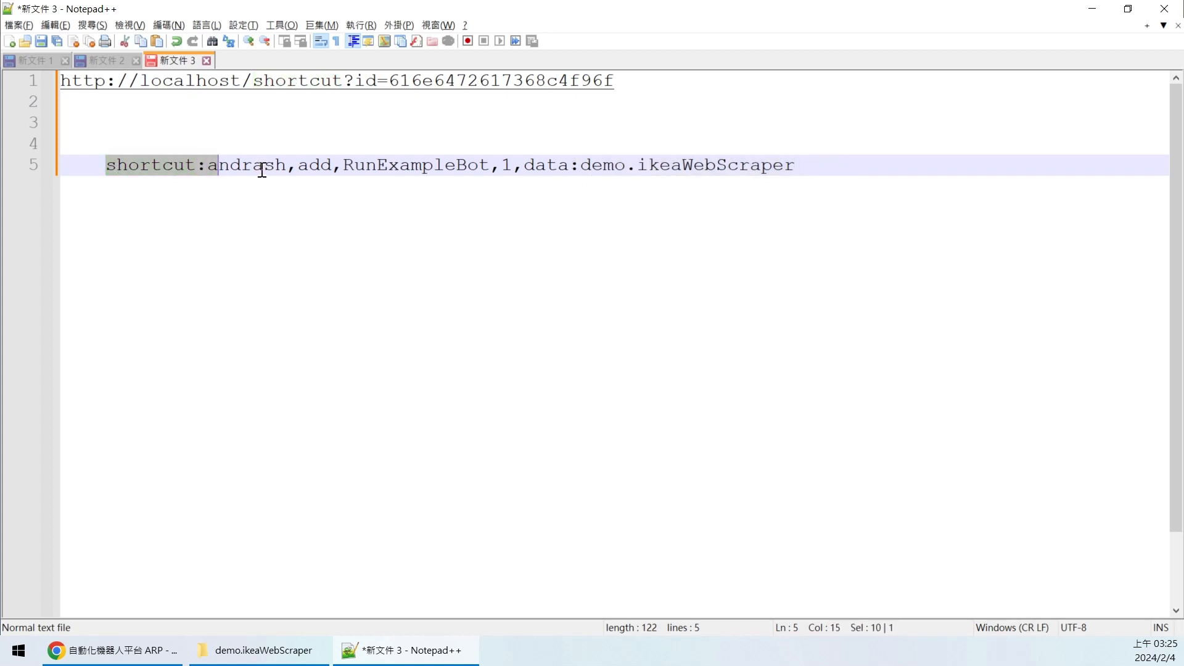
pyautogui.doubleClick(259, 165)
pyautogui.doubleClick(316, 165)
pyautogui.doubleClick(445, 165)
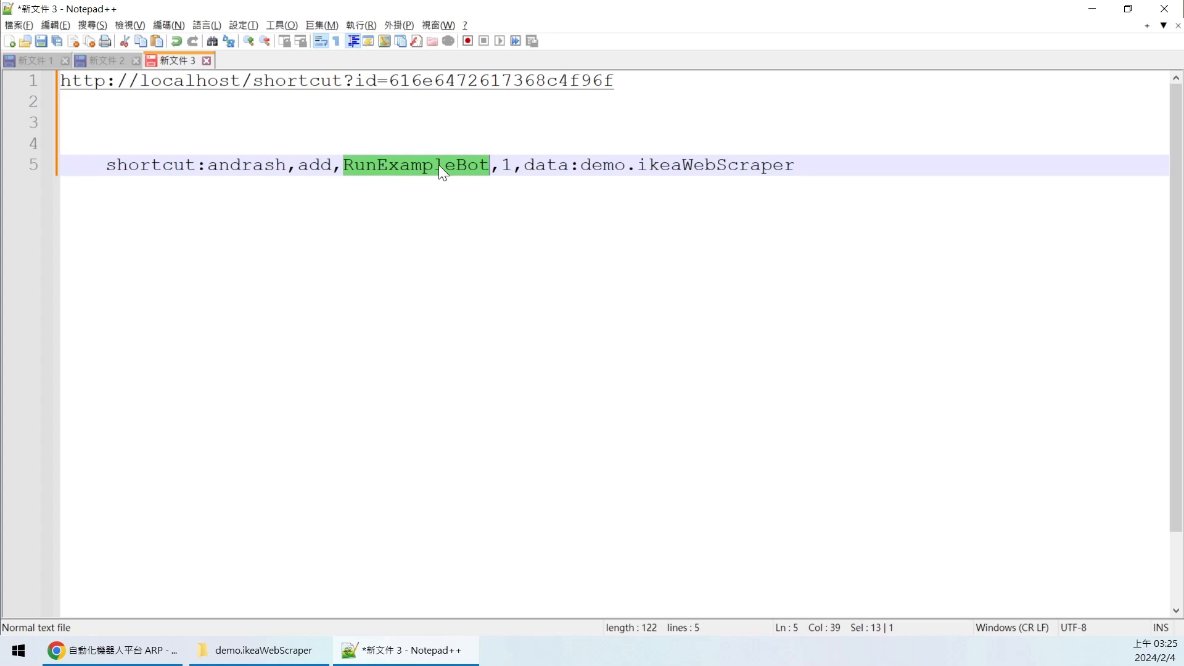
pyautogui.moveTo(490, 165); pyautogui.dragTo(343, 167)
pyautogui.write('View')
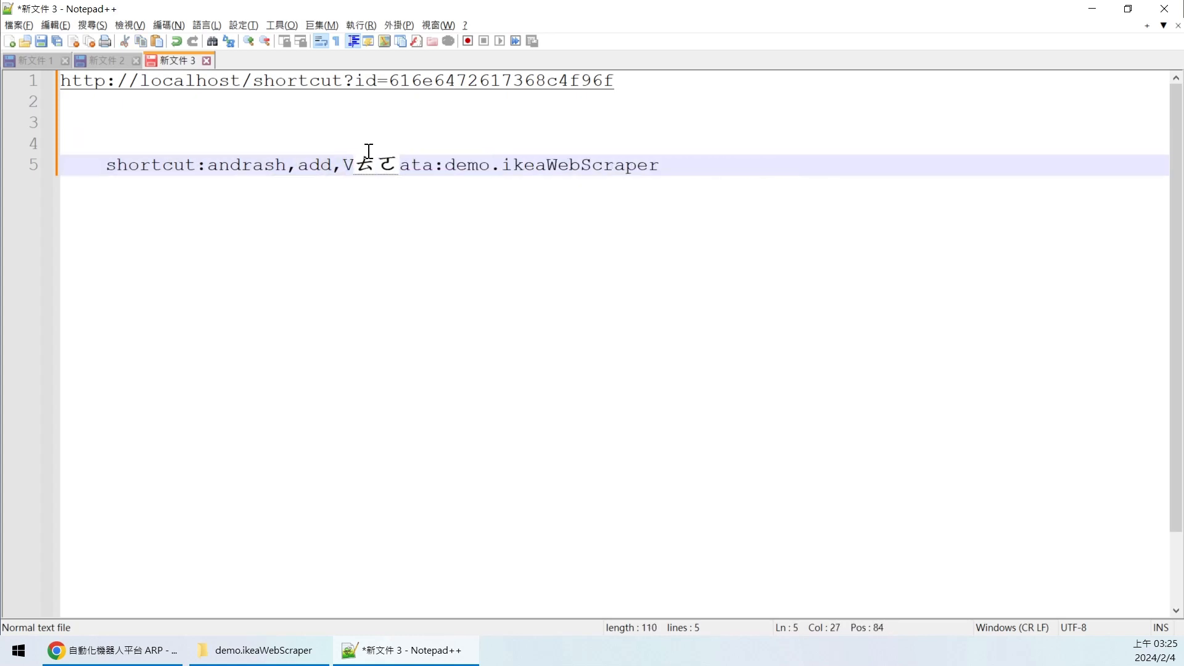
pyautogui.write('Data,1,d')
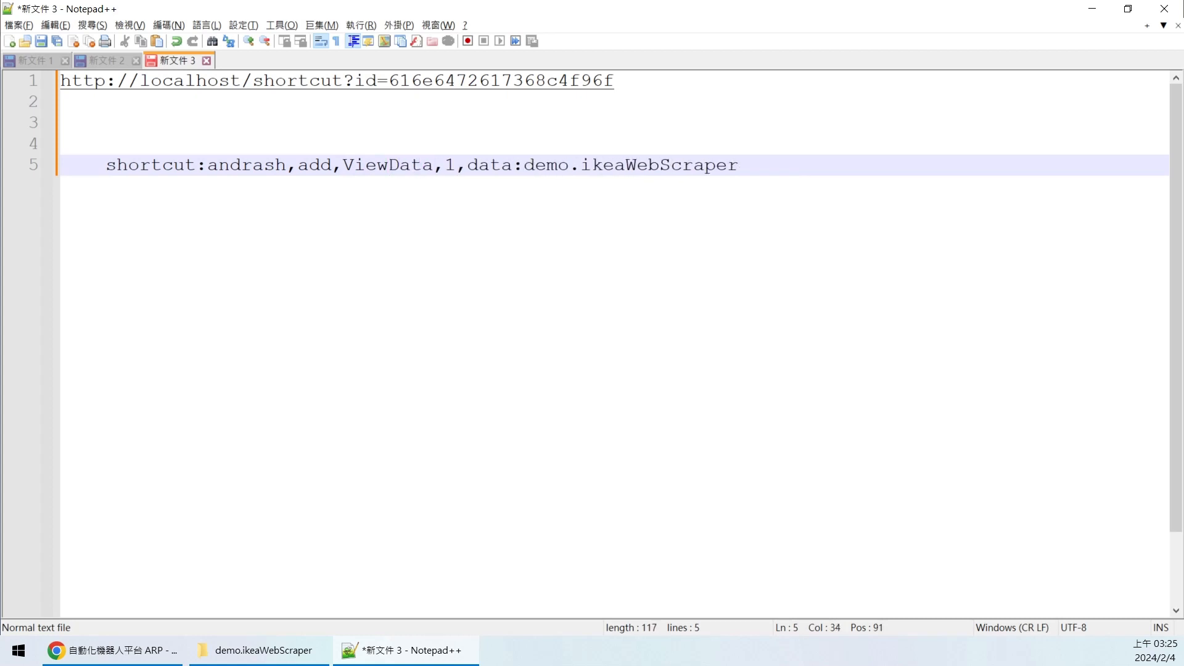
pyautogui.press('End')
pyautogui.click(447, 166)
pyautogui.doubleClick(481, 166)
pyautogui.moveTo(808, 170); pyautogui.dragTo(106, 165)
pyautogui.hotkey('ctrl', 'c')
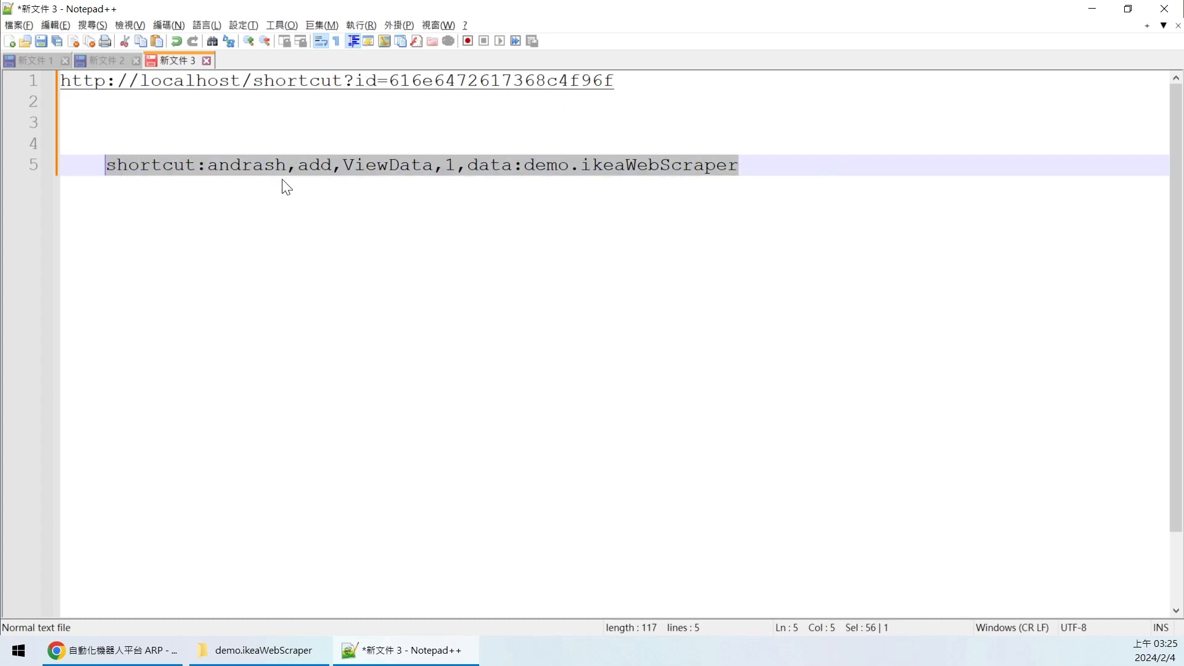
# - Submit the ViewData shortcut-add command in the ARP command box
pyautogui.click(114, 649)
pyautogui.click(837, 601)
pyautogui.hotkey('ctrl', 'v')
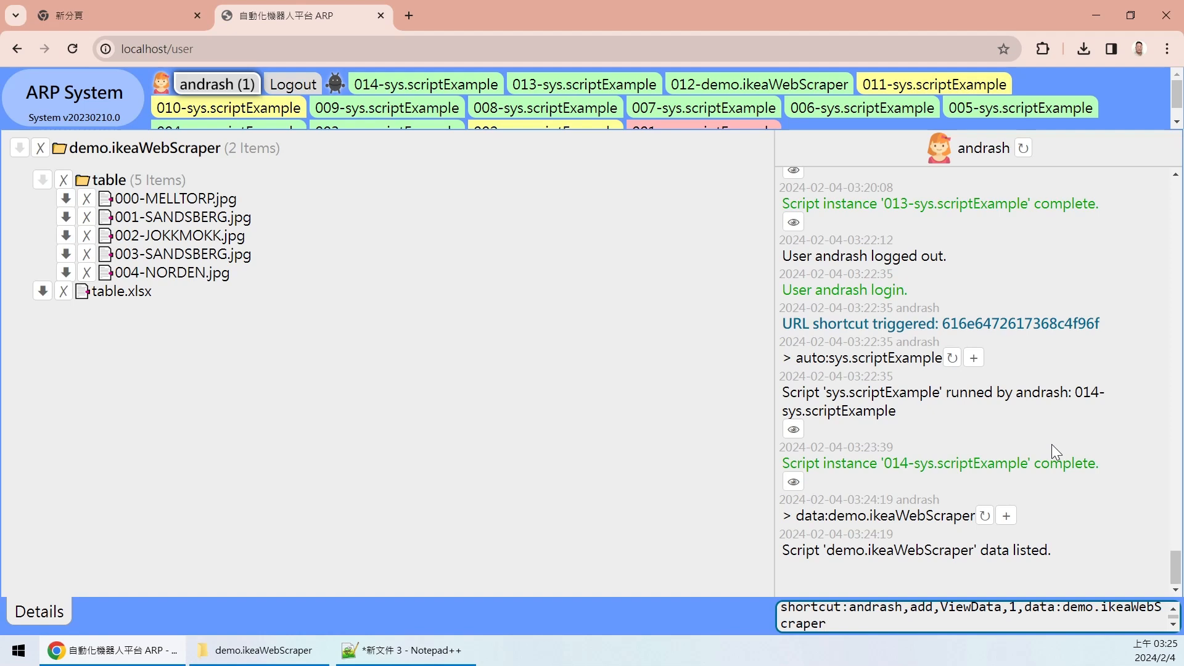
pyautogui.press('Return')
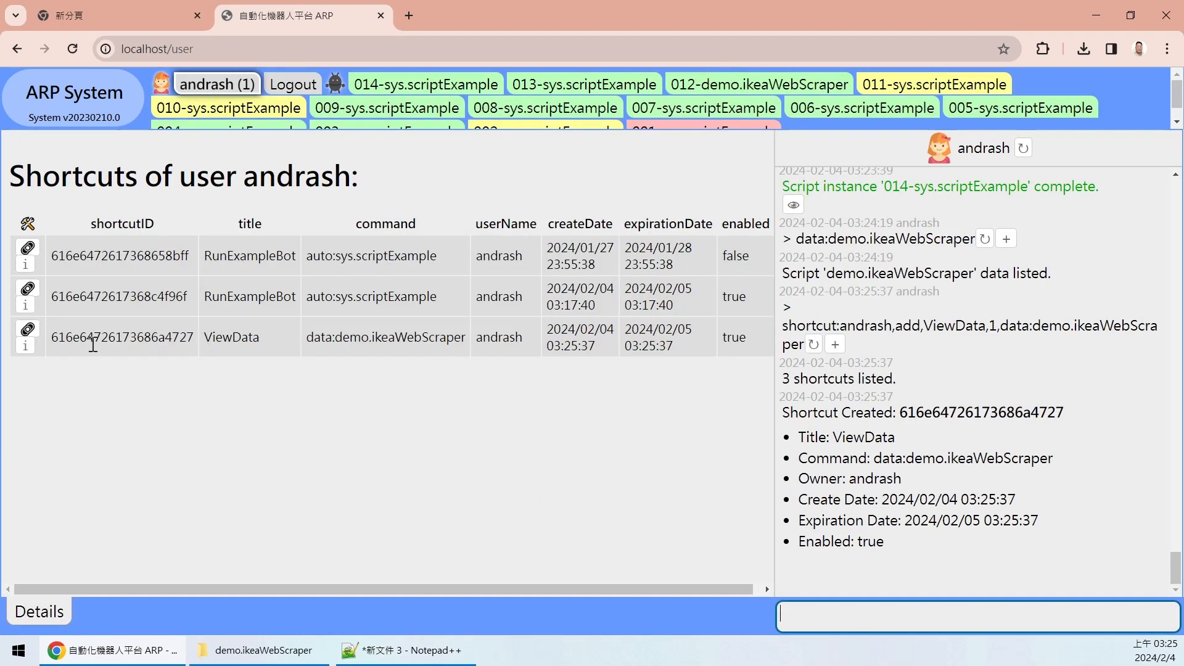
pyautogui.click(238, 337)
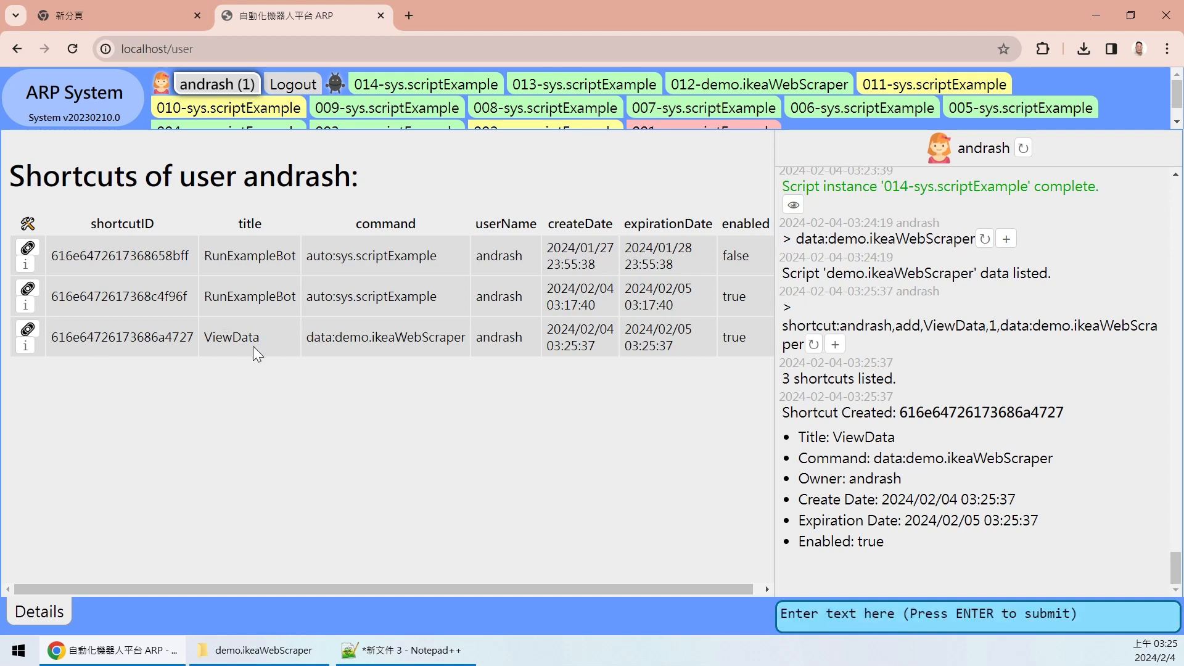
pyautogui.doubleClick(237, 340)
pyautogui.click(237, 340)
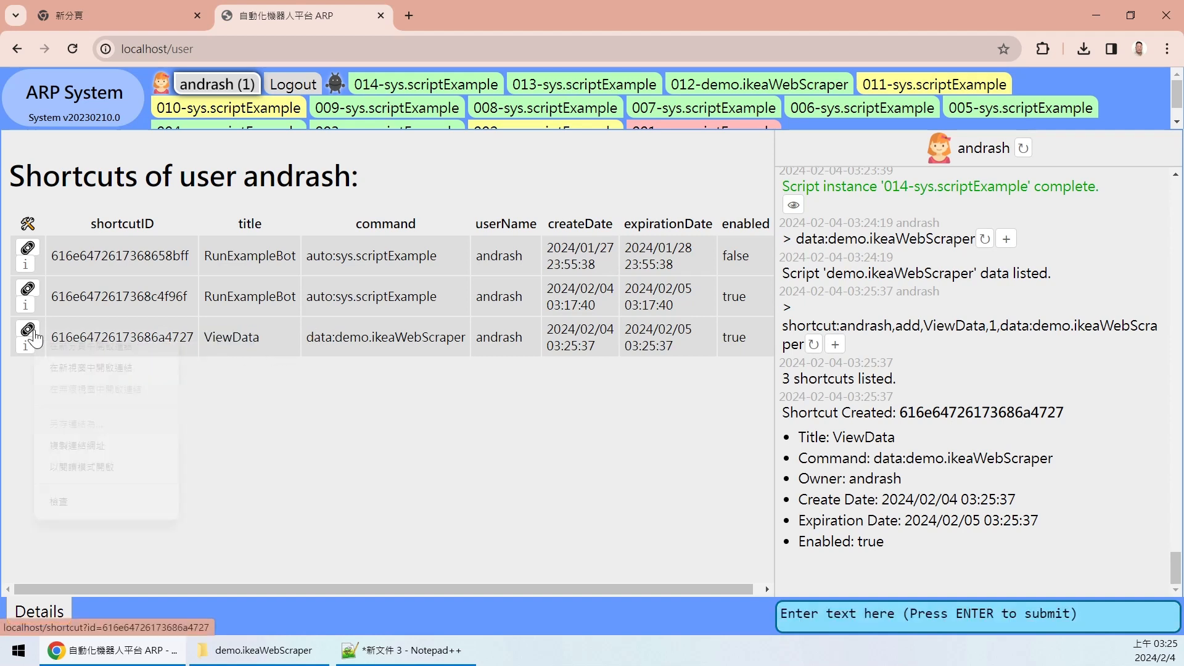
# - Copy the ViewData shortcut's link address and paste it on line 7 in Notepad++
pyautogui.rightClick(34, 335)
pyautogui.click(93, 450)
pyautogui.click(376, 650)
pyautogui.click(532, 326)
pyautogui.press('Return')
pyautogui.press('Return')
pyautogui.hotkey('ctrl', 'v')
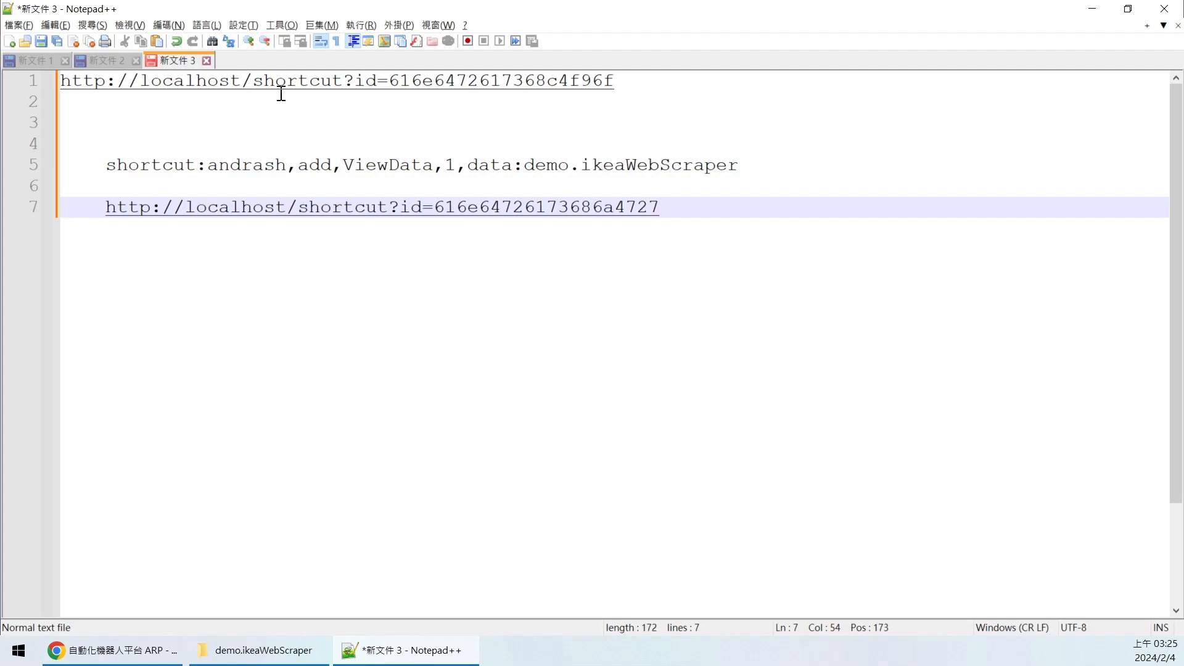
pyautogui.hotkey('alt', 'Tab')
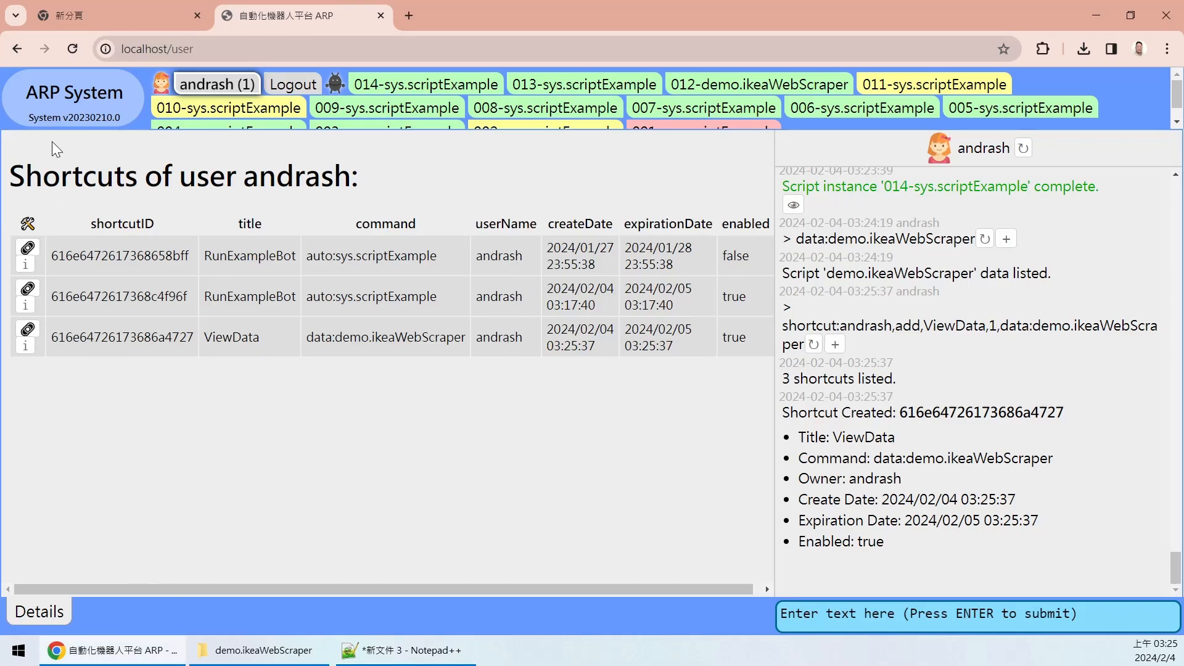
# - Run the help: command from the ARP system home page
pyautogui.click(73, 115)
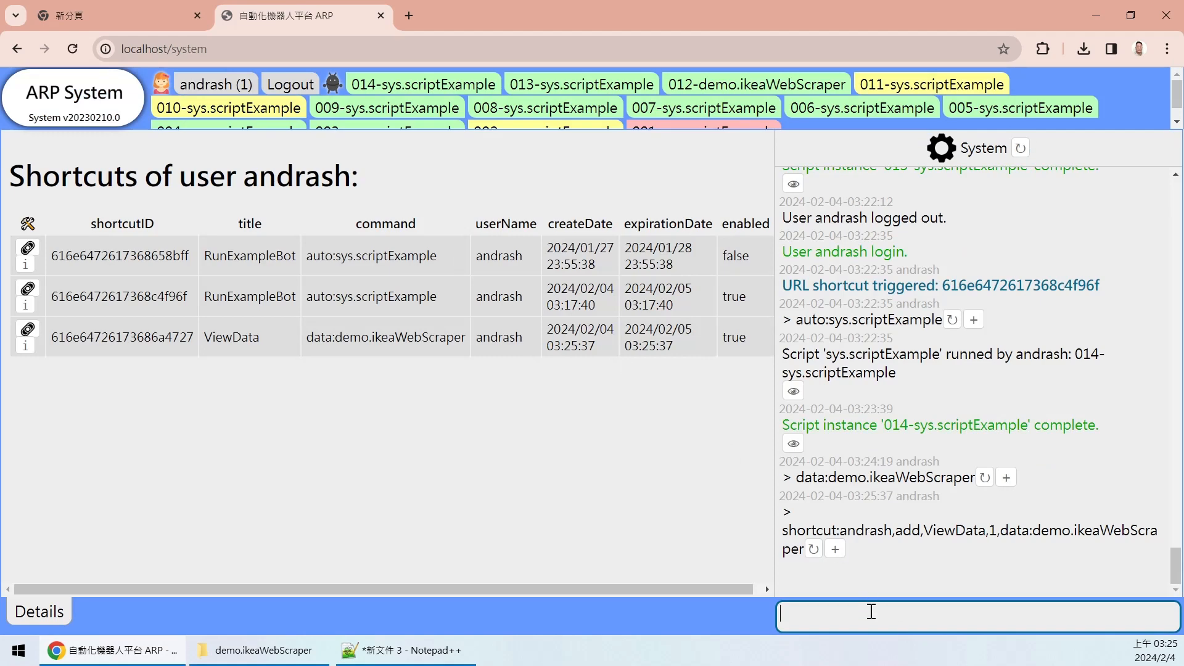
pyautogui.write('help:')
pyautogui.press('Return')
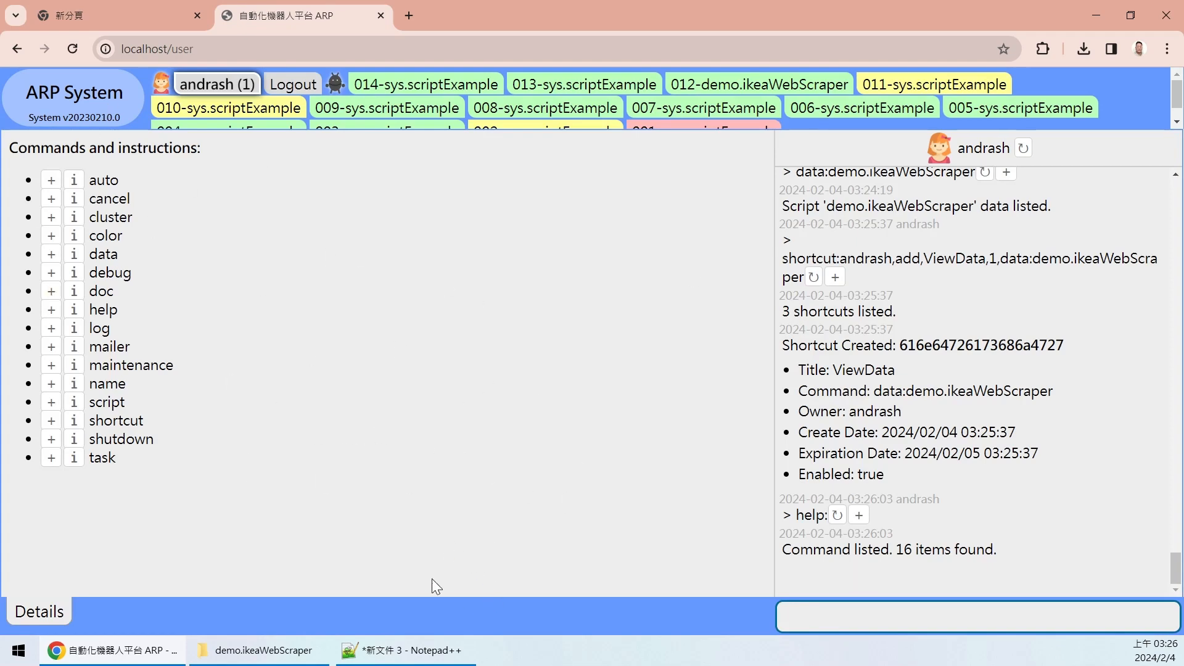
# - Open the ViewData link from Notepad++ and review the log listing demo.ikeaWebScraper's data
pyautogui.hotkey('alt', 'Tab')
pyautogui.doubleClick(427, 207)
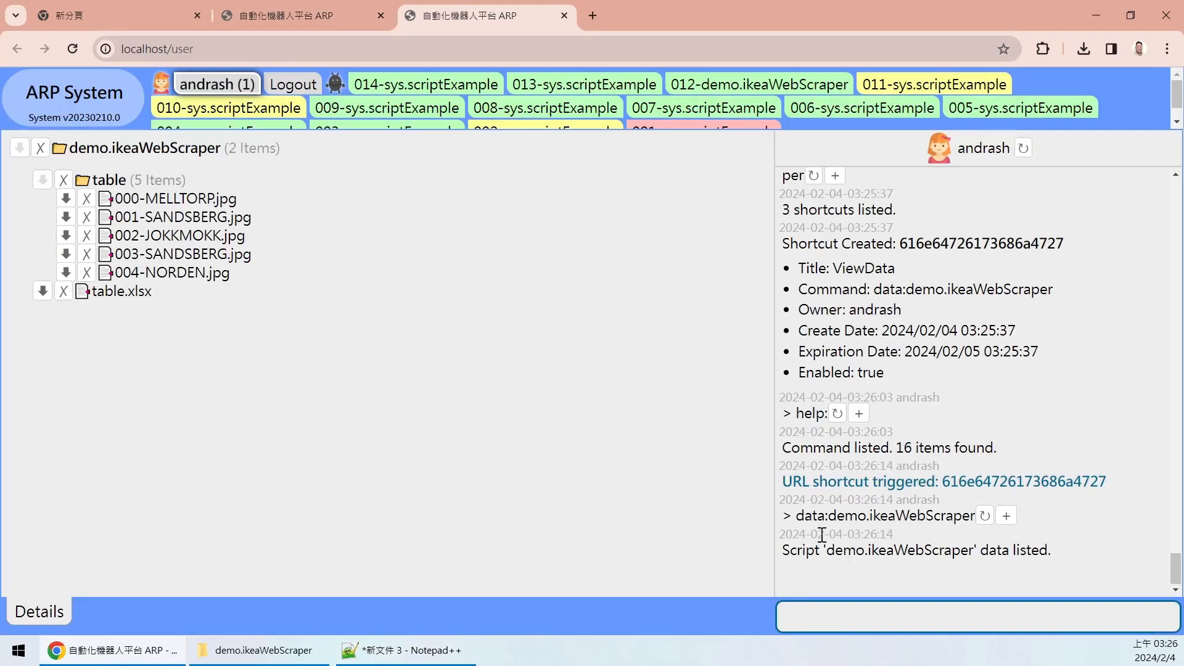
pyautogui.moveTo(796, 519); pyautogui.dragTo(914, 519)
pyautogui.click(925, 478)
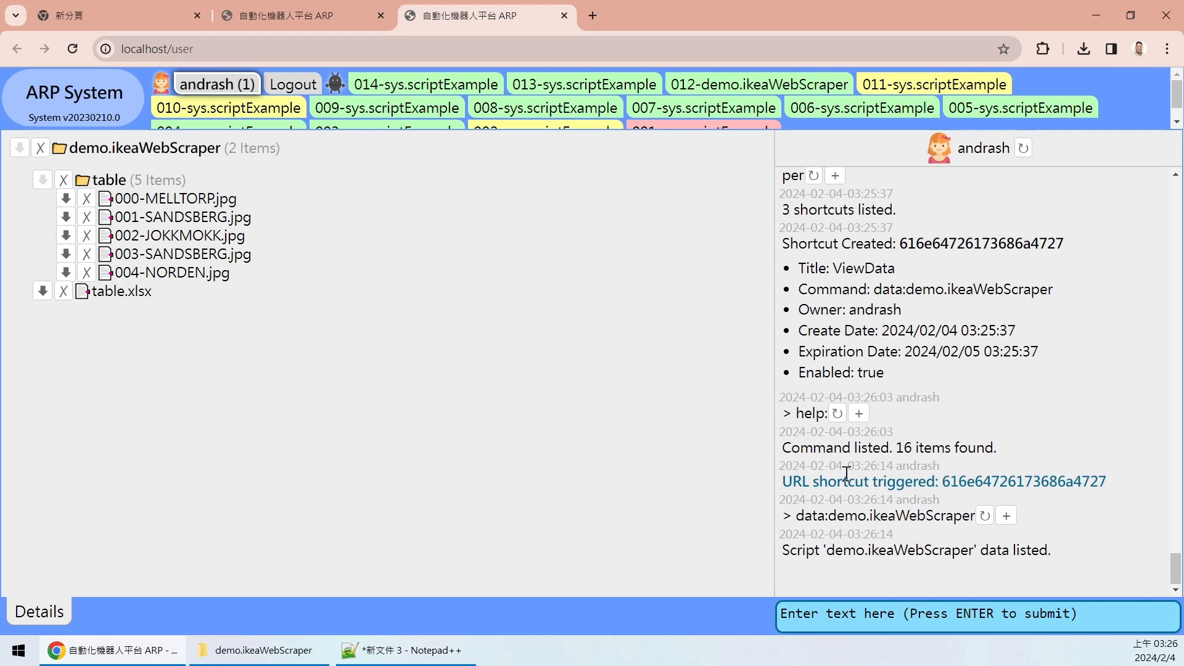
pyautogui.moveTo(782, 481); pyautogui.dragTo(1127, 478)
pyautogui.click(679, 501)
pyautogui.moveTo(796, 515); pyautogui.dragTo(1034, 512)
pyautogui.click(1044, 520)
pyautogui.moveTo(783, 481); pyautogui.dragTo(1106, 482)
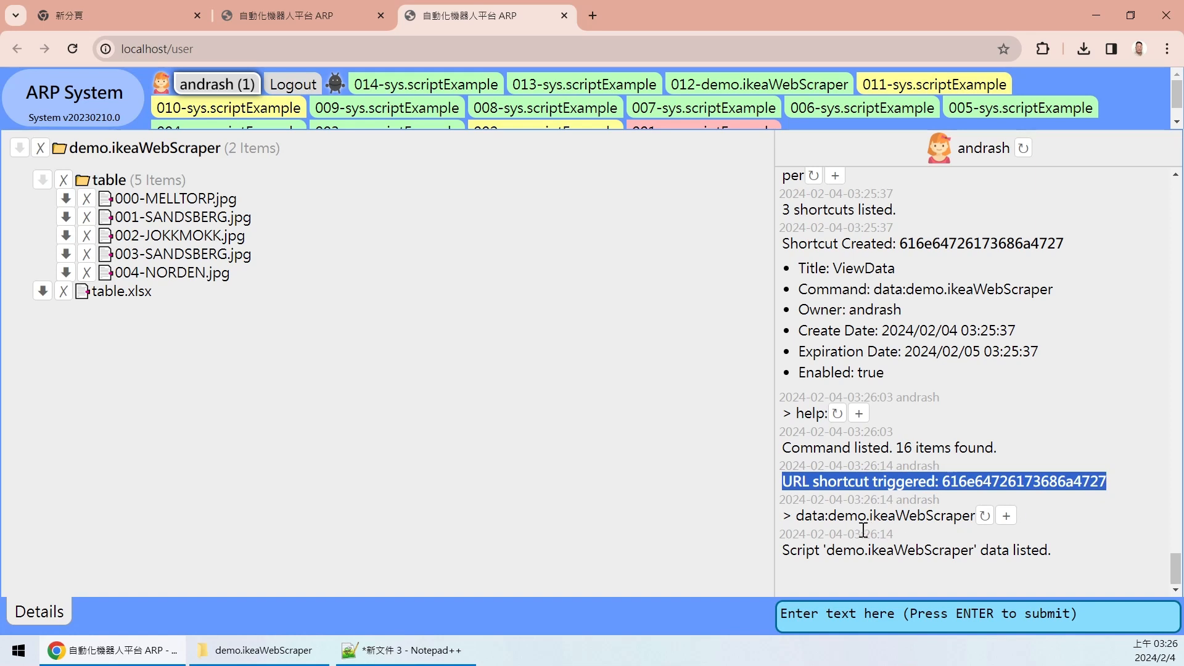
pyautogui.moveTo(797, 515); pyautogui.dragTo(1057, 522)
pyautogui.click(1054, 519)
pyautogui.moveTo(796, 550); pyautogui.dragTo(1089, 549)
pyautogui.click(1122, 623)
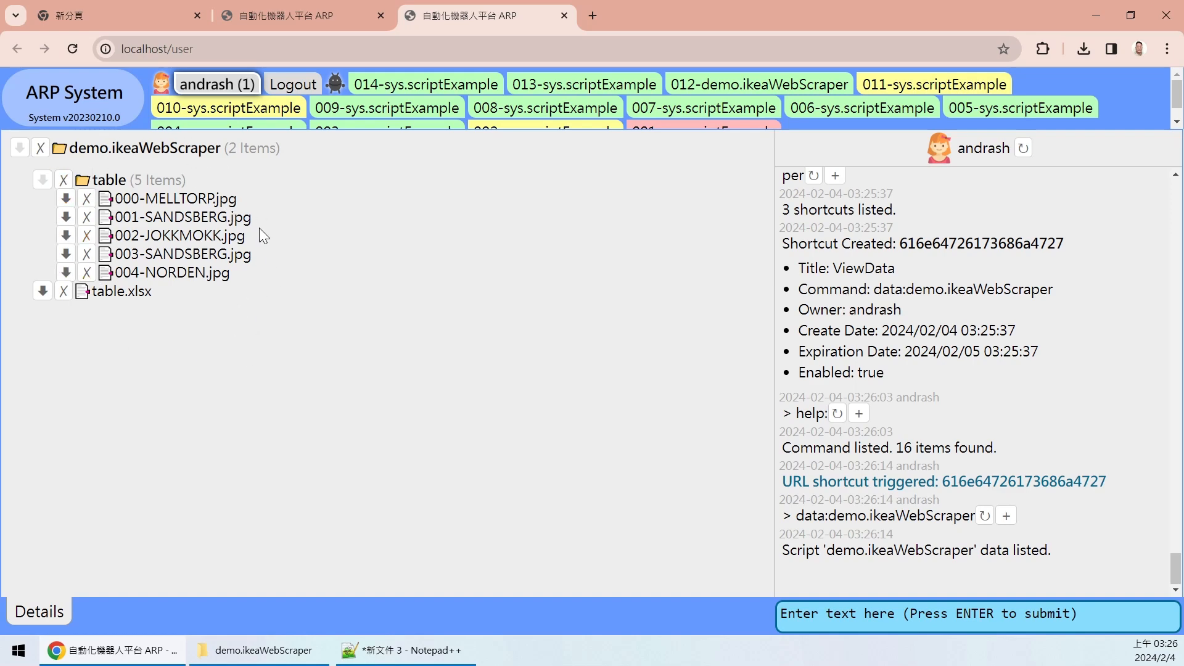
pyautogui.click(98, 106)
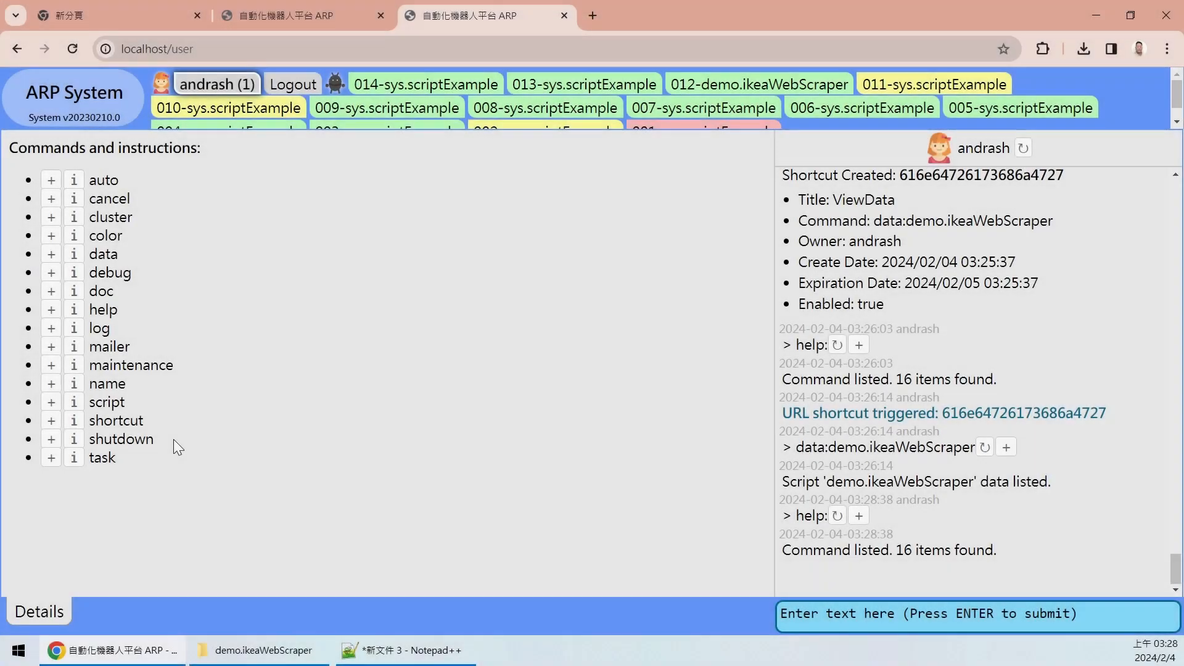
# - Highlight the shutdown entry in the help command list
pyautogui.moveTo(173, 439); pyautogui.dragTo(88, 441)
pyautogui.tripleClick(134, 442)
pyautogui.click(176, 445)
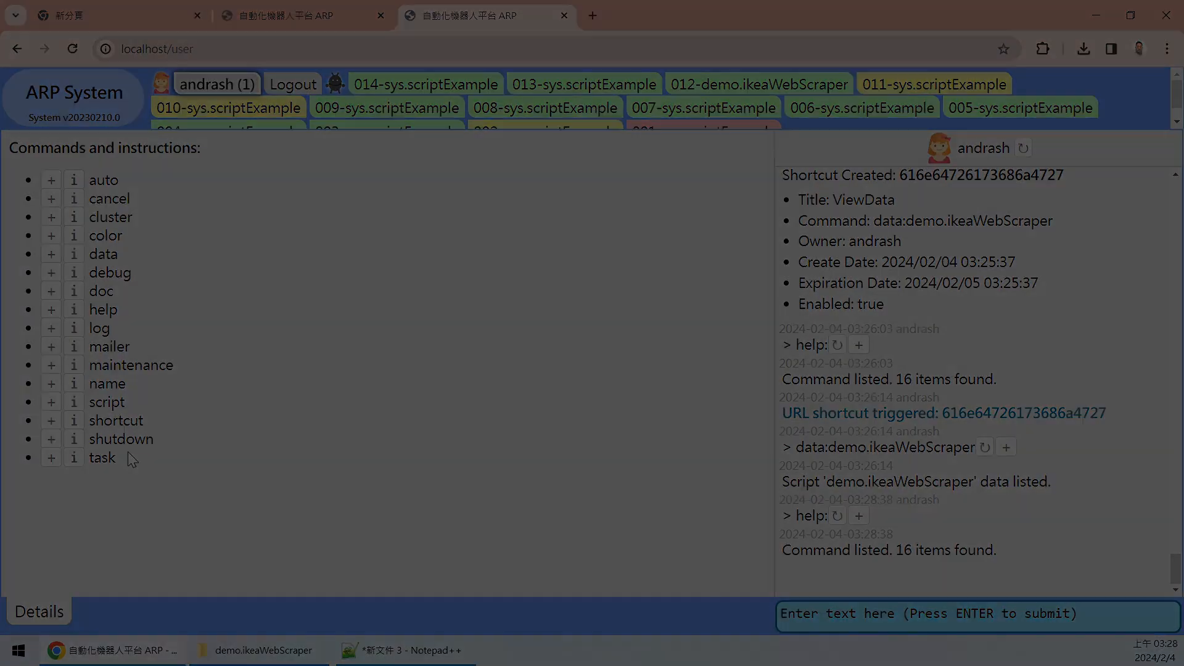
# - Copy the word task from the help list and run task: in the command box
pyautogui.doubleClick(120, 458)
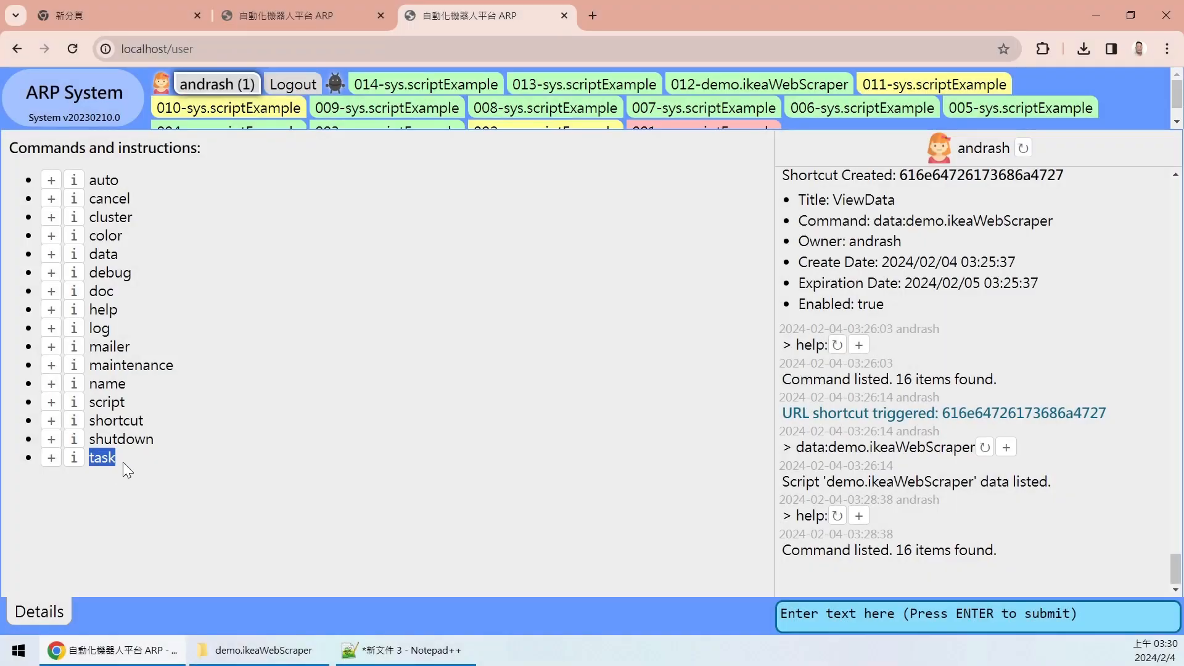
pyautogui.doubleClick(91, 463)
pyautogui.click(173, 464)
pyautogui.click(130, 487)
pyautogui.doubleClick(105, 461)
pyautogui.click(188, 470)
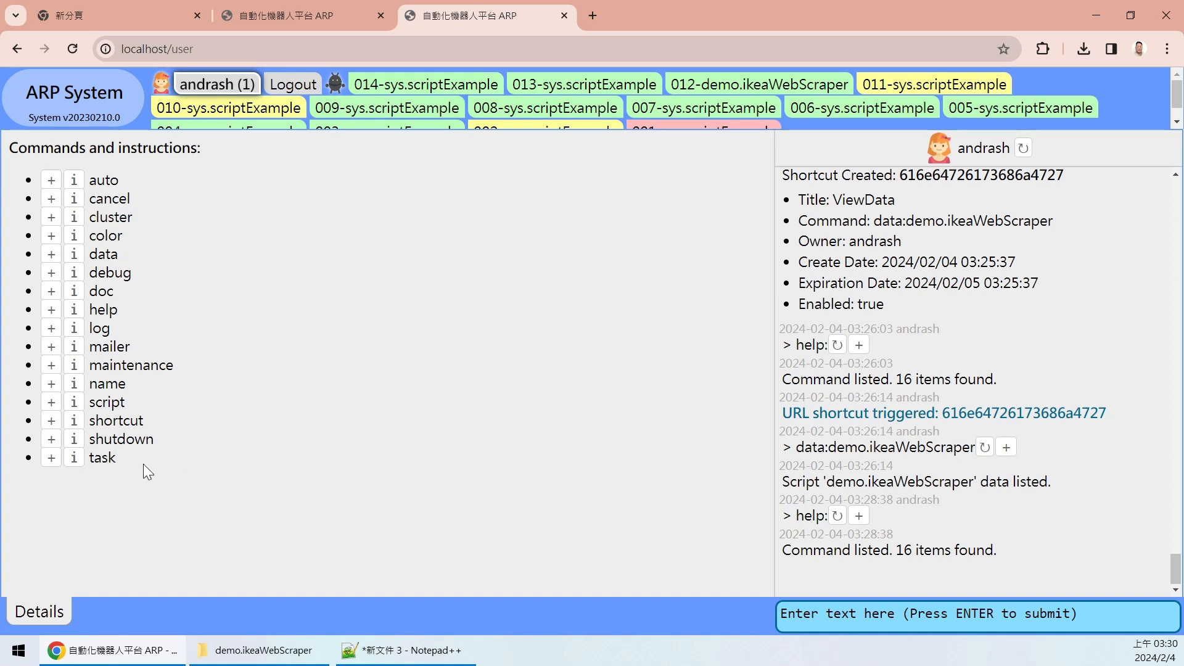
pyautogui.doubleClick(98, 457)
pyautogui.hotkey('ctrl', 'c')
pyautogui.click(869, 610)
pyautogui.hotkey('ctrl', 'v')
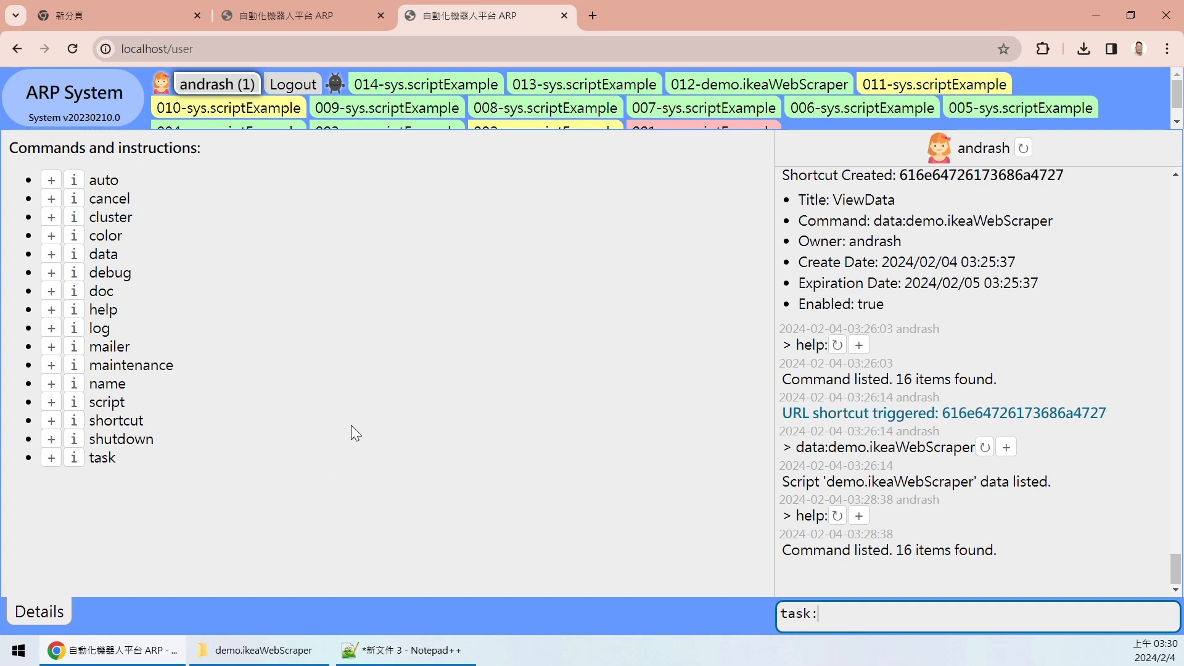
pyautogui.write(':')
pyautogui.press('Return')
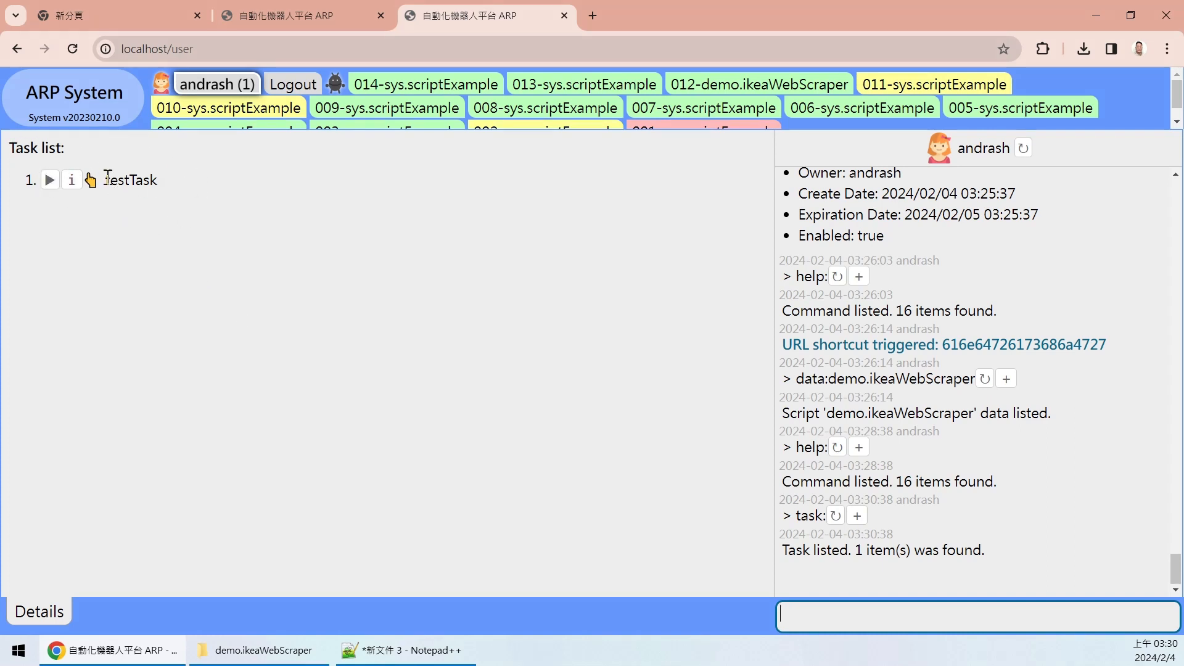
# - Pick out testTask in the task list and open its details
pyautogui.moveTo(159, 179); pyautogui.dragTo(110, 185)
pyautogui.click(161, 187)
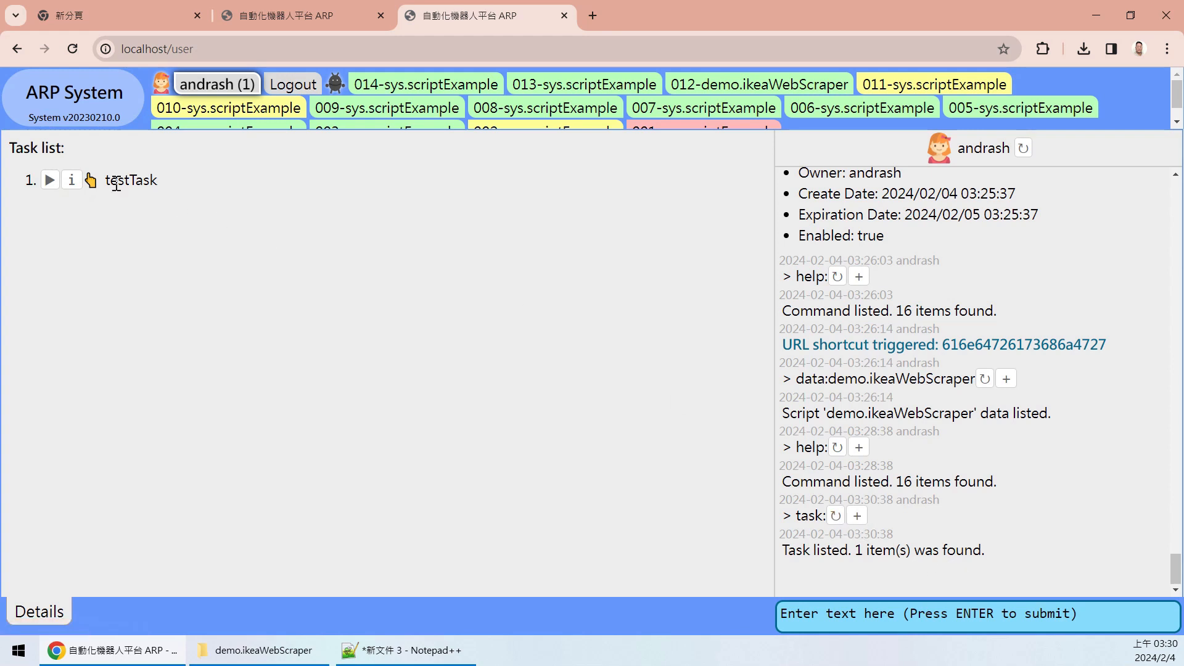
pyautogui.click(72, 180)
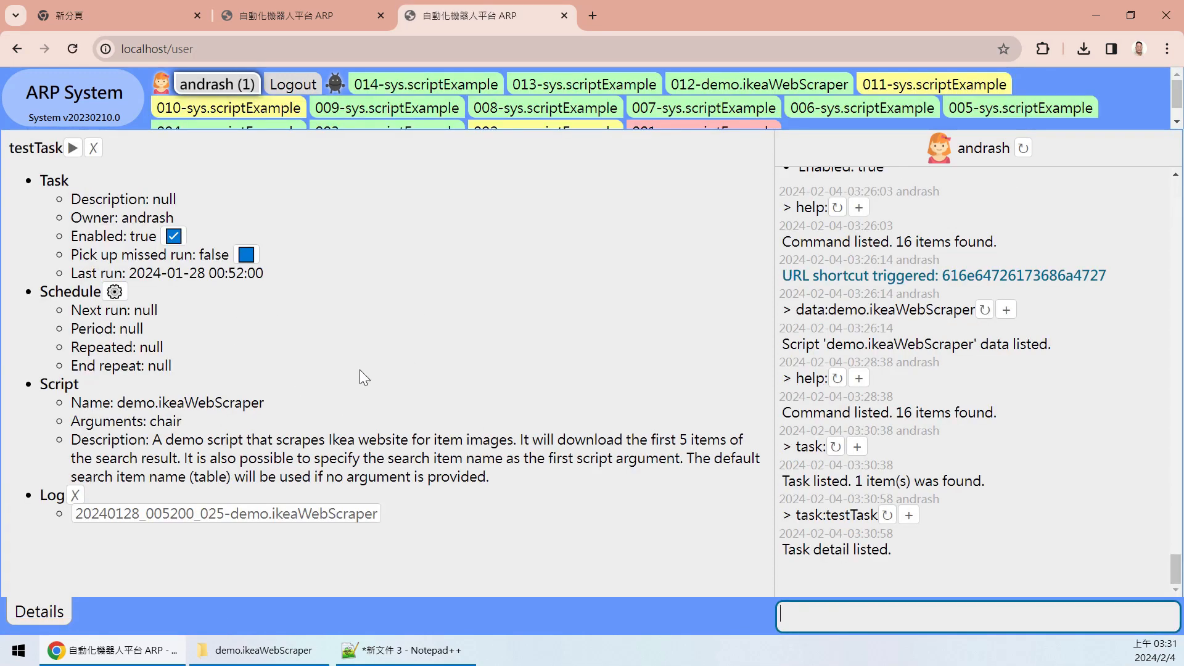
# - Highlight the task:testTask entry in the log
pyautogui.click(799, 515)
pyautogui.moveTo(798, 515); pyautogui.dragTo(878, 524)
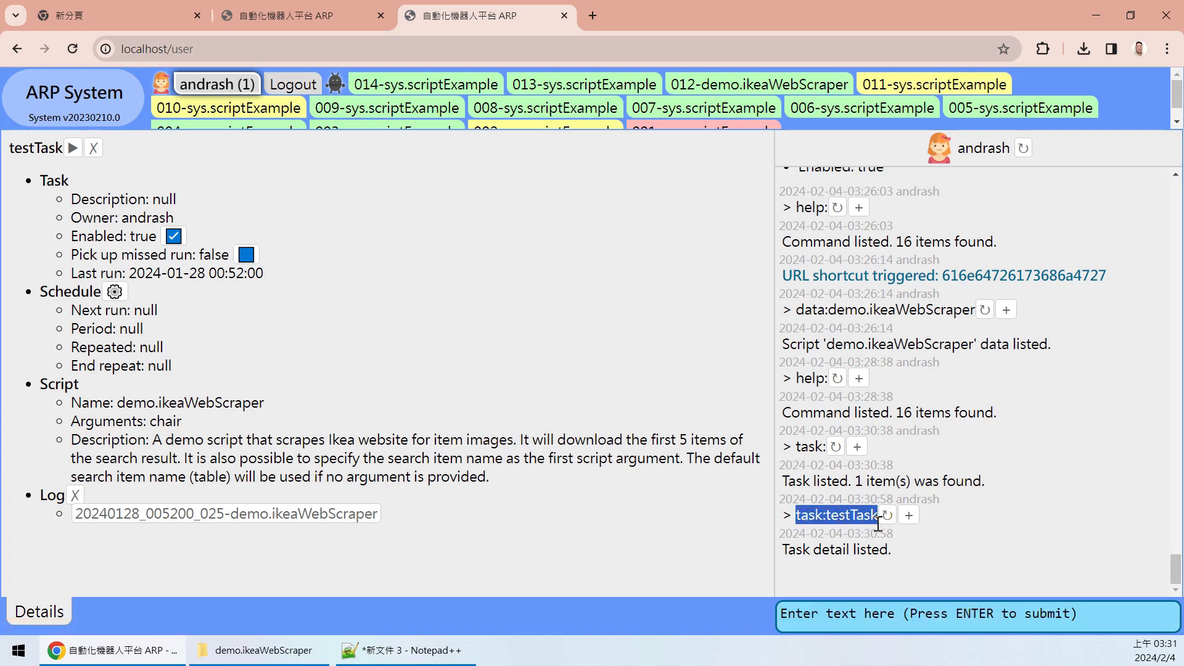
pyautogui.click(916, 549)
pyautogui.moveTo(796, 516); pyautogui.dragTo(830, 515)
pyautogui.doubleClick(840, 515)
pyautogui.click(978, 524)
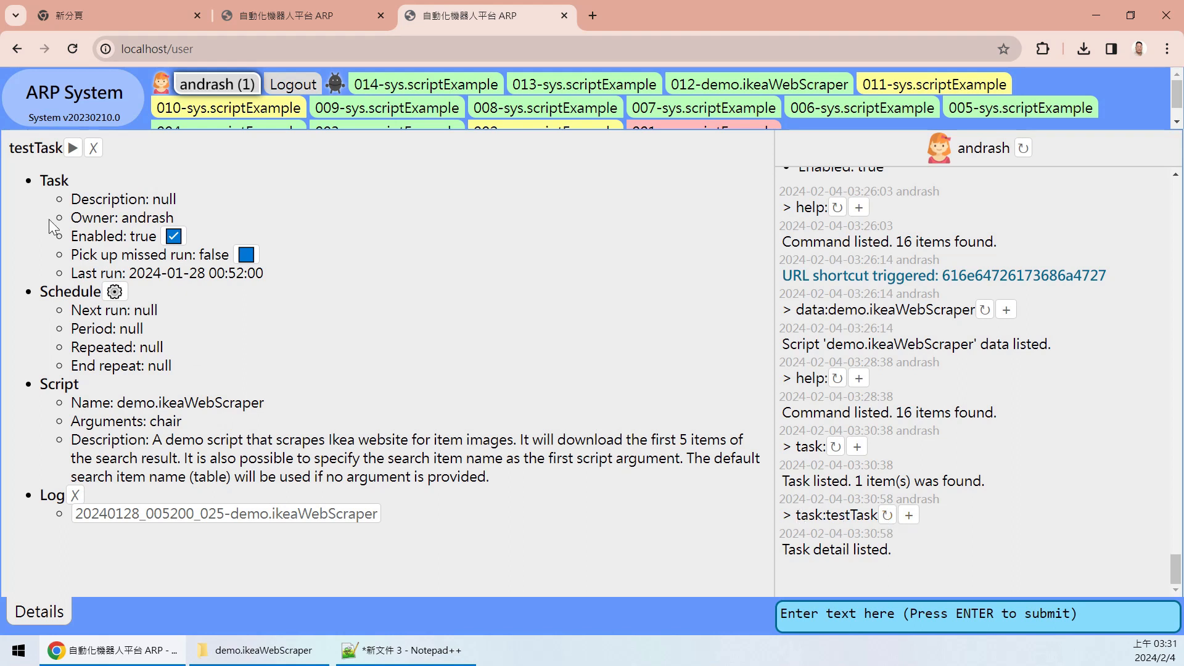
# - Review testTask's Task, Owner and last run date fields
pyautogui.moveTo(51, 185); pyautogui.dragTo(255, 210)
pyautogui.click(112, 219)
pyautogui.moveTo(128, 273); pyautogui.dragTo(296, 276)
pyautogui.click(315, 275)
# - Examine the demo.ikeaWebScraper script, its argument chair and its description
pyautogui.moveTo(70, 406); pyautogui.dragTo(117, 406)
pyautogui.click(275, 412)
pyautogui.click(257, 405)
pyautogui.moveTo(70, 421); pyautogui.dragTo(199, 429)
pyautogui.click(198, 431)
pyautogui.doubleClick(91, 424)
pyautogui.click(151, 423)
pyautogui.doubleClick(151, 423)
pyautogui.click(222, 426)
pyautogui.moveTo(192, 423); pyautogui.dragTo(177, 406)
pyautogui.click(269, 432)
pyautogui.moveTo(153, 440); pyautogui.dragTo(276, 440)
pyautogui.moveTo(377, 451); pyautogui.dragTo(504, 521)
pyautogui.click(503, 522)
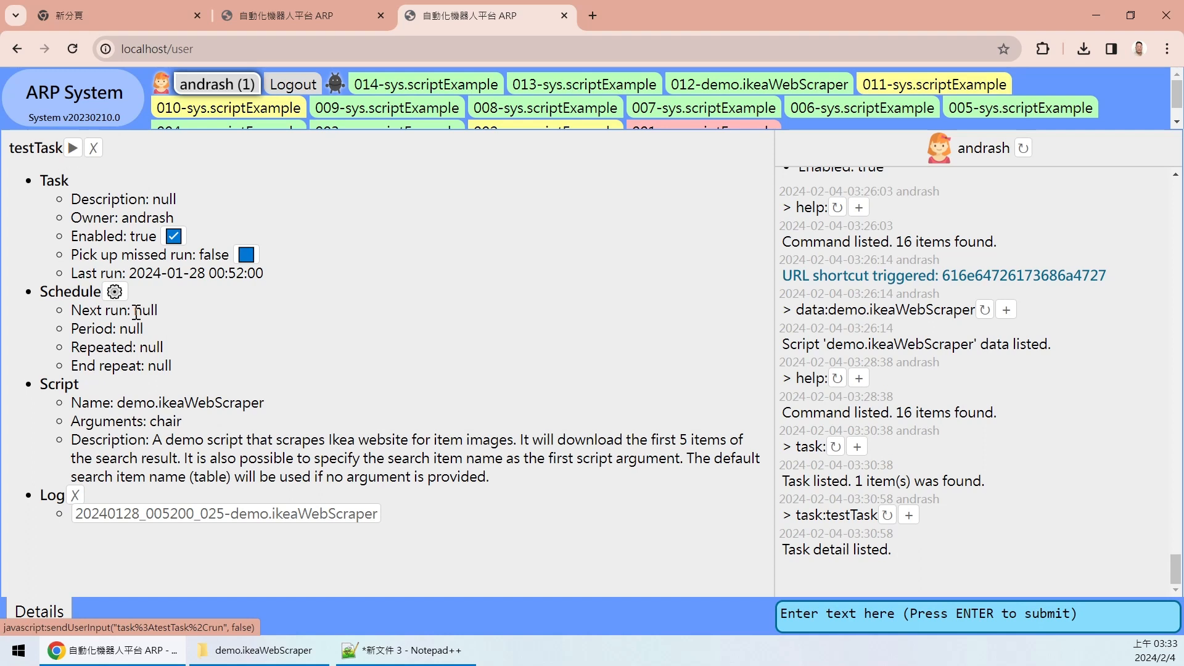
# - Recheck the chair argument and script name, then run testTask now
pyautogui.moveTo(71, 424); pyautogui.dragTo(222, 421)
pyautogui.click(222, 421)
pyautogui.doubleClick(176, 421)
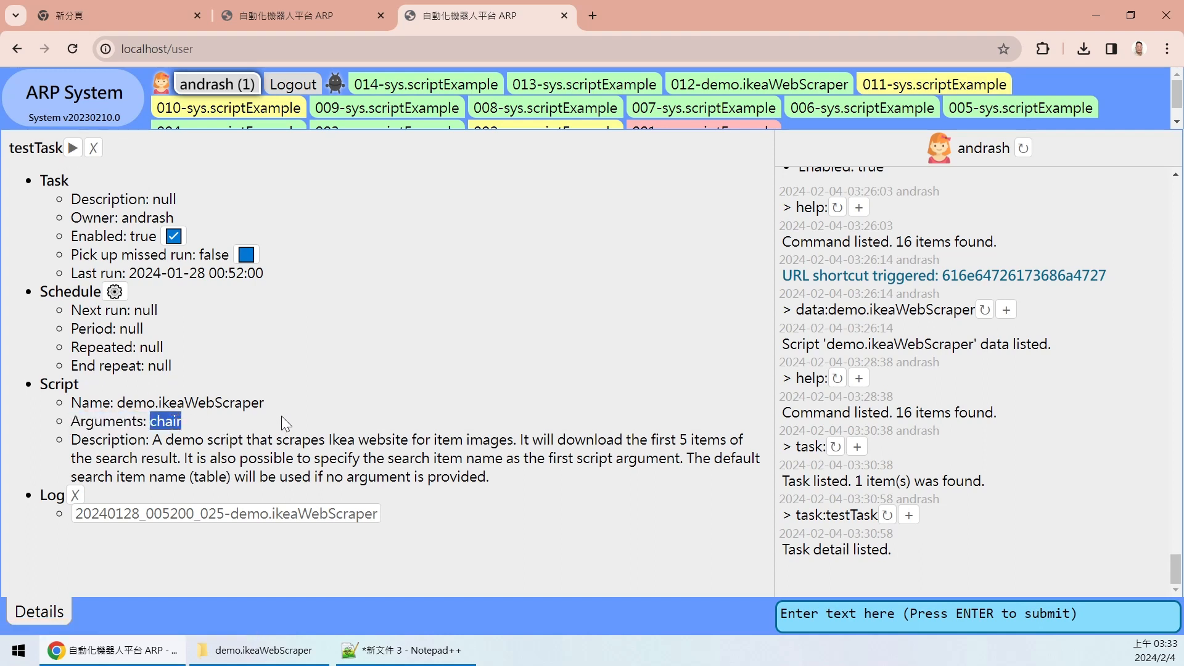
pyautogui.doubleClick(204, 397)
pyautogui.click(254, 411)
pyautogui.moveTo(252, 412); pyautogui.dragTo(132, 402)
pyautogui.click(132, 402)
pyautogui.click(73, 153)
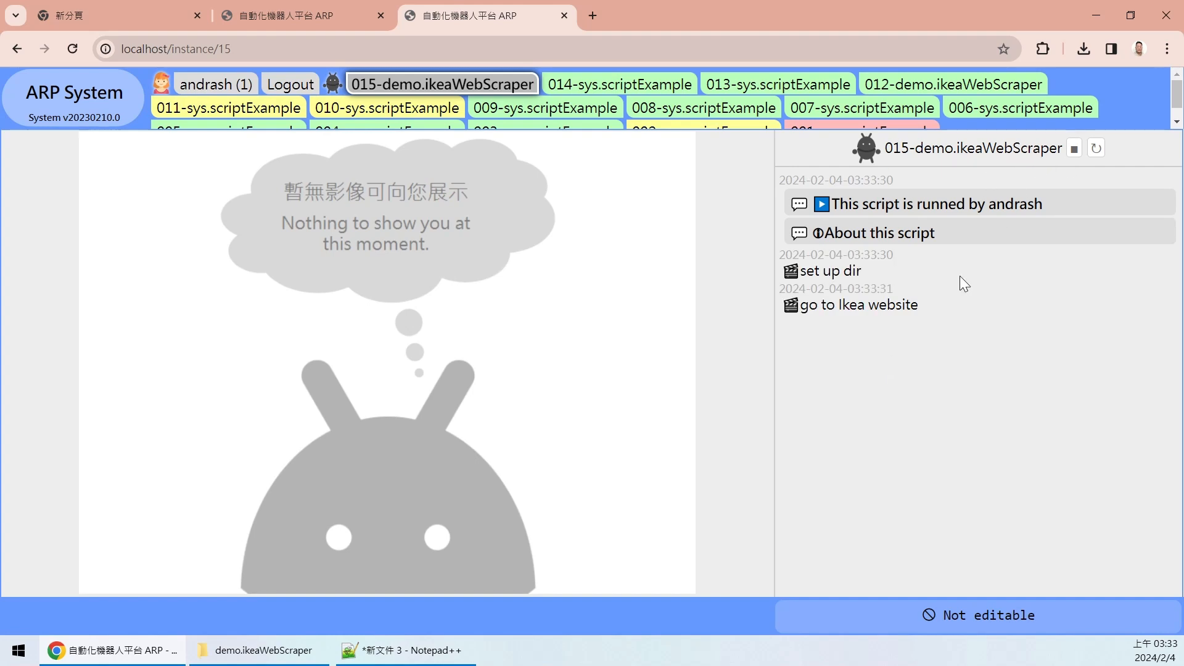
# - Expand the 015-demo.ikeaWebScraper run entry and check that its argument is [chair]
pyautogui.click(901, 206)
pyautogui.doubleClick(885, 232)
pyautogui.click(934, 230)
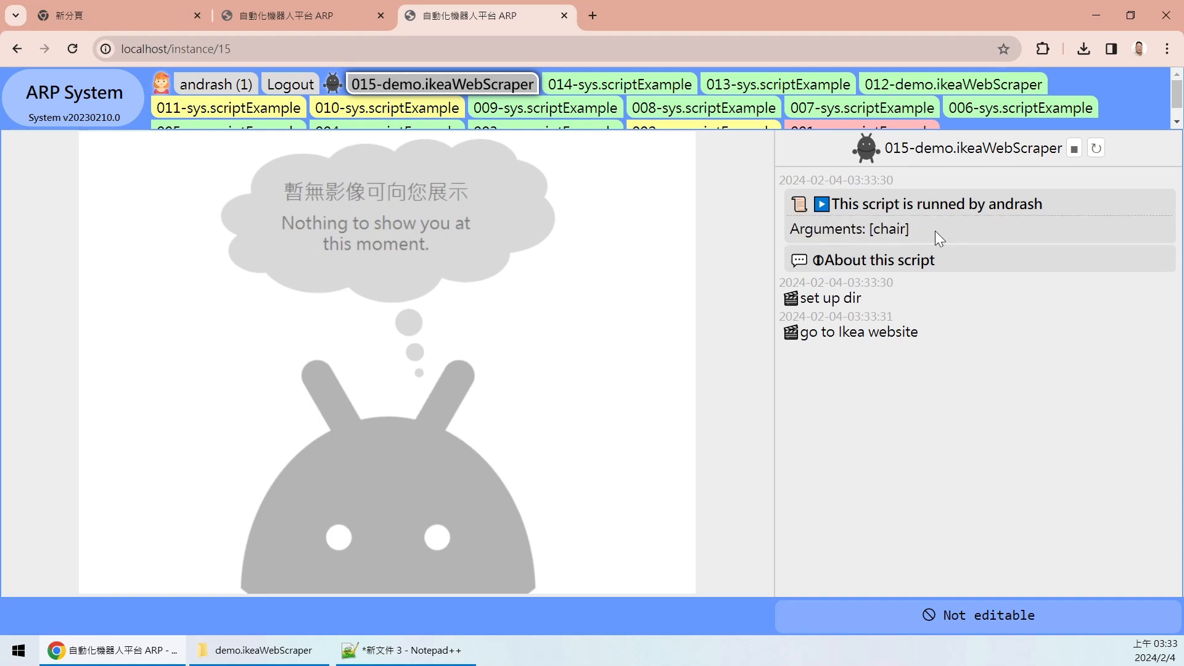
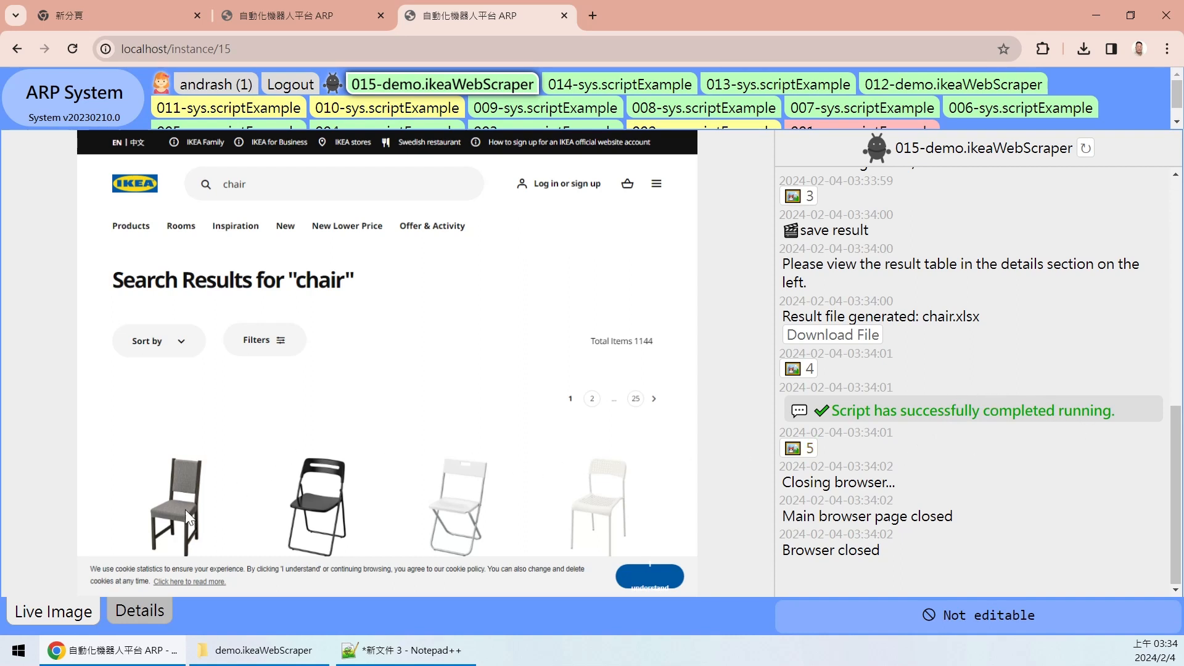
# - Show the Details results table and open the ADDE chair image in a new tab
pyautogui.click(139, 610)
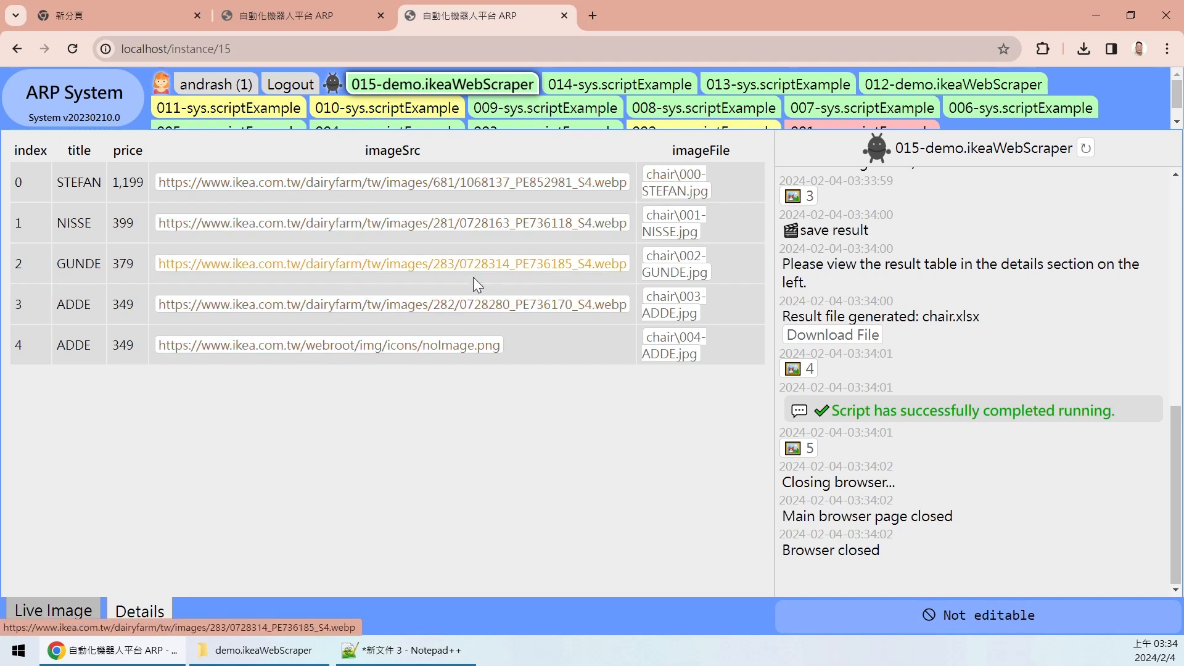
pyautogui.rightClick(442, 308)
pyautogui.click(525, 322)
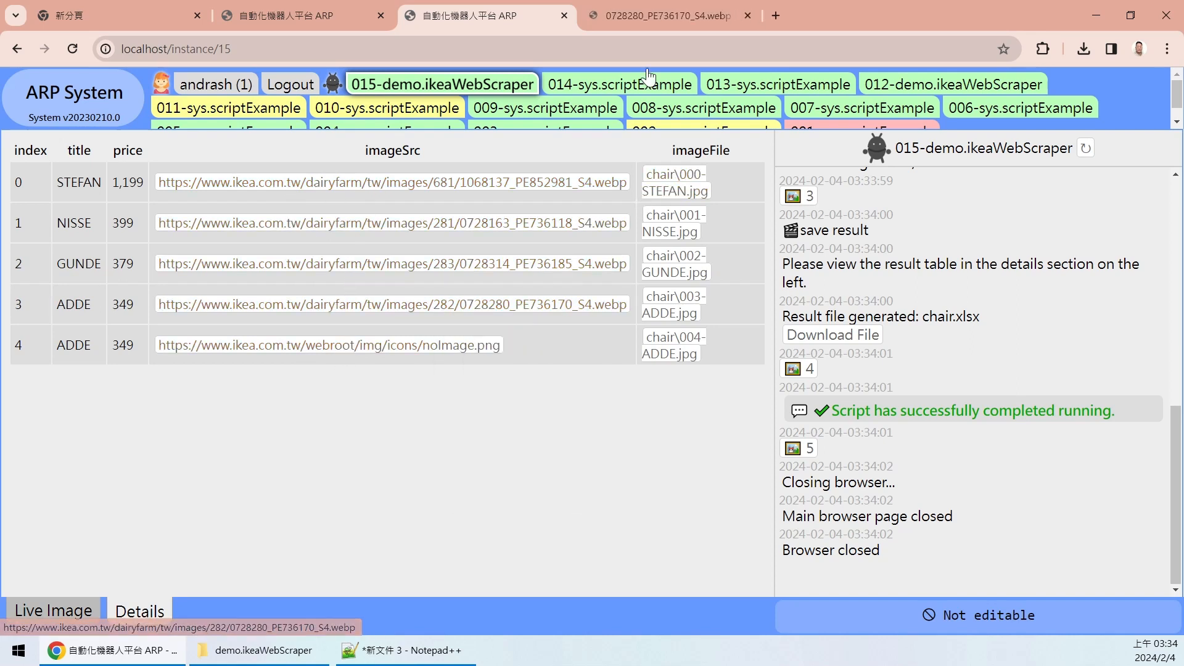
pyautogui.click(662, 16)
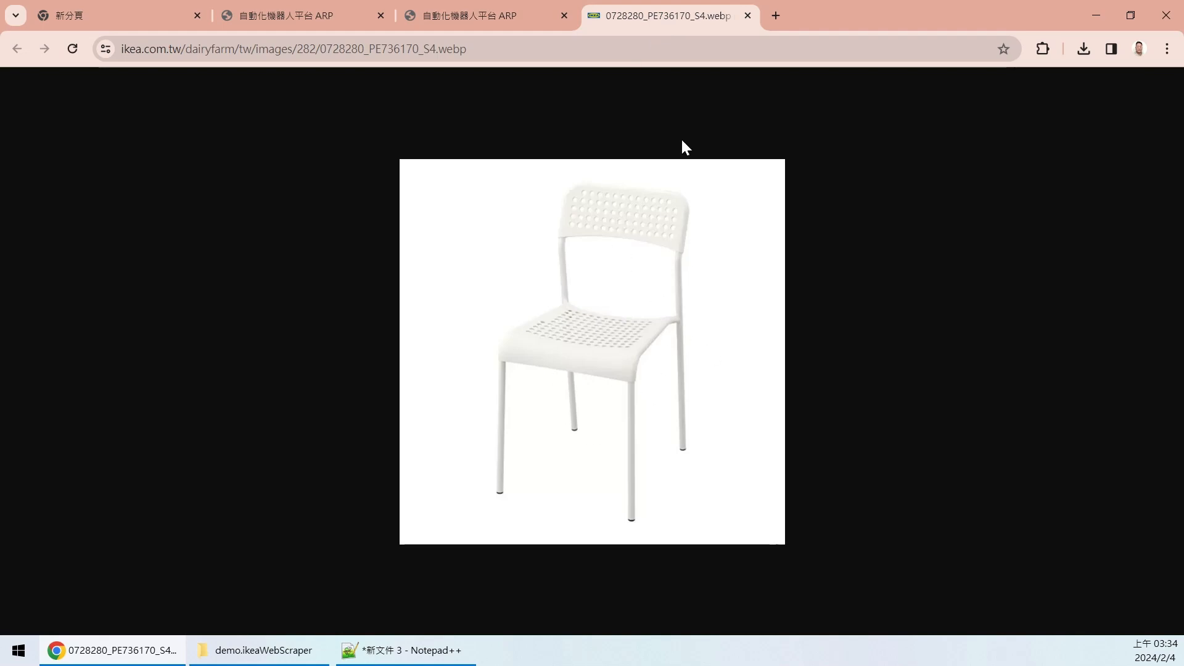
# - Close the image tab, then download 003-ADDE.jpg and open it
pyautogui.click(747, 16)
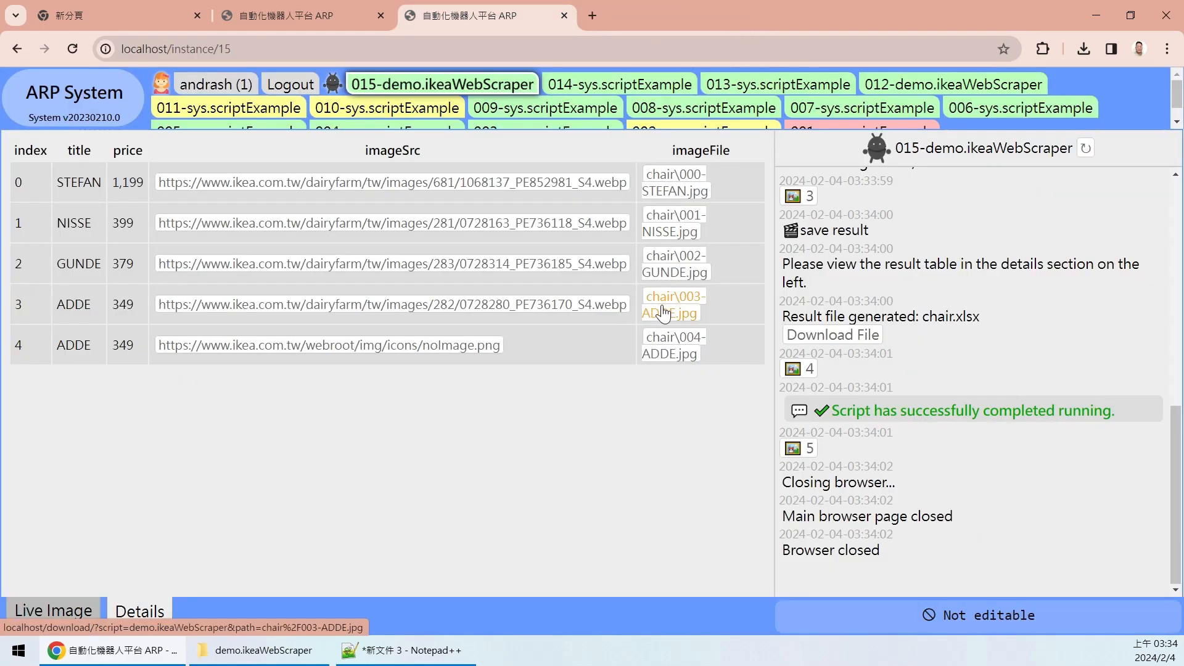
pyautogui.click(659, 305)
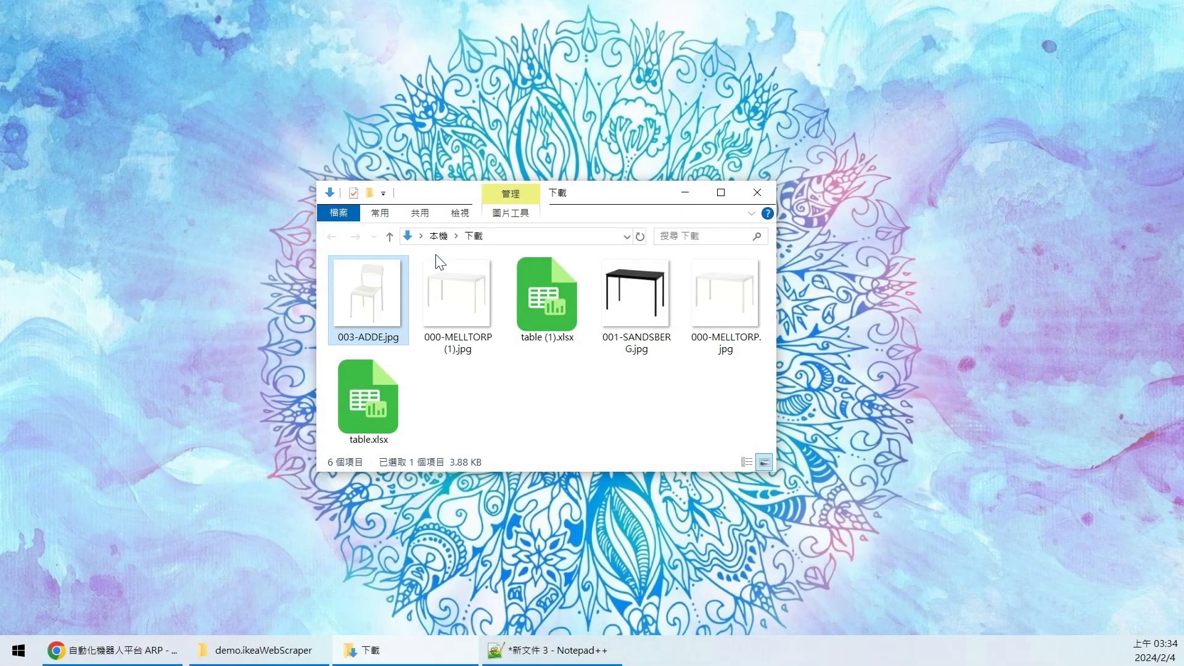
pyautogui.doubleClick(364, 318)
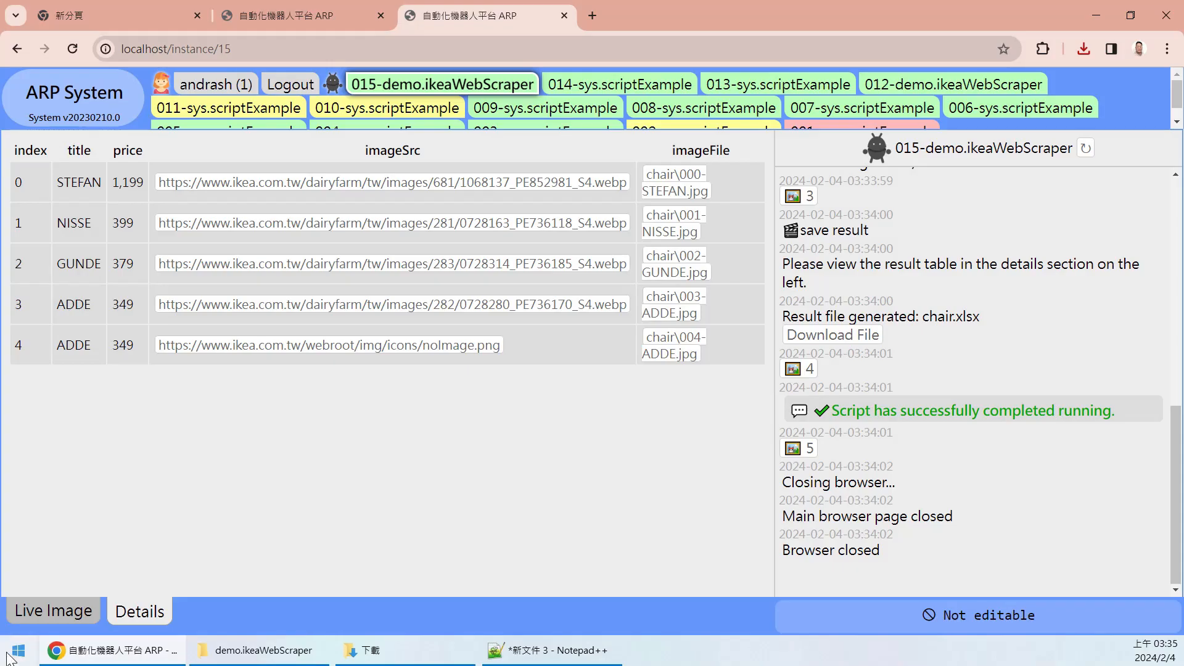
# - Open the testTask details and launch sys.taskScheduleHelper from the Schedule gear
pyautogui.click(77, 117)
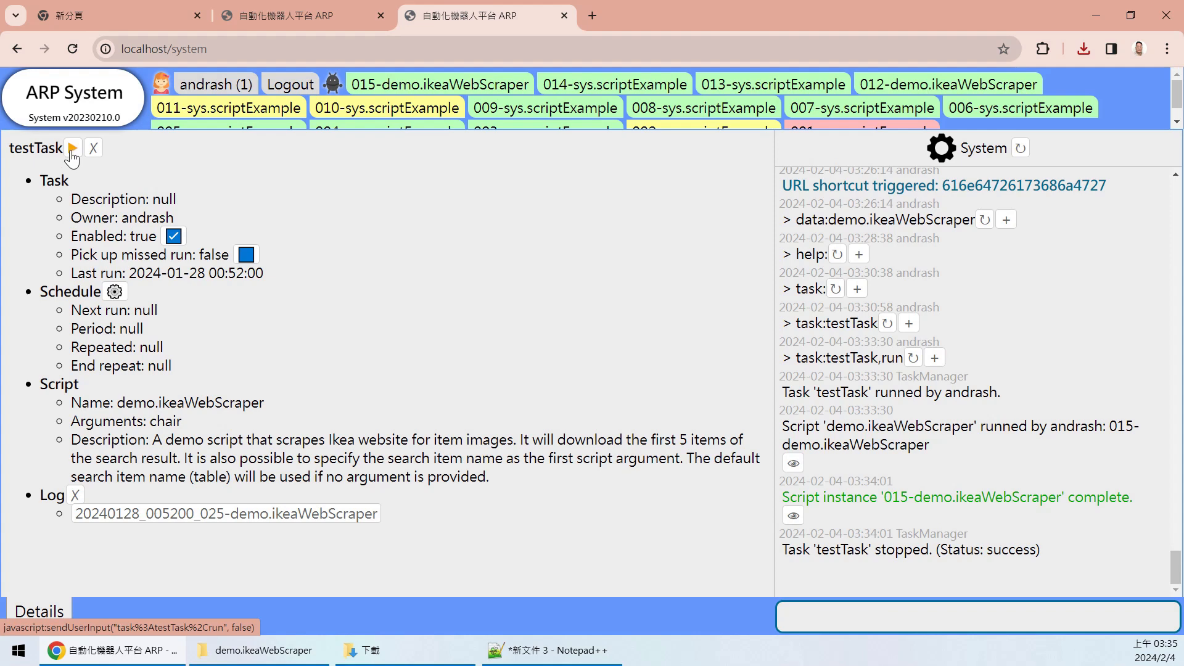
pyautogui.click(114, 292)
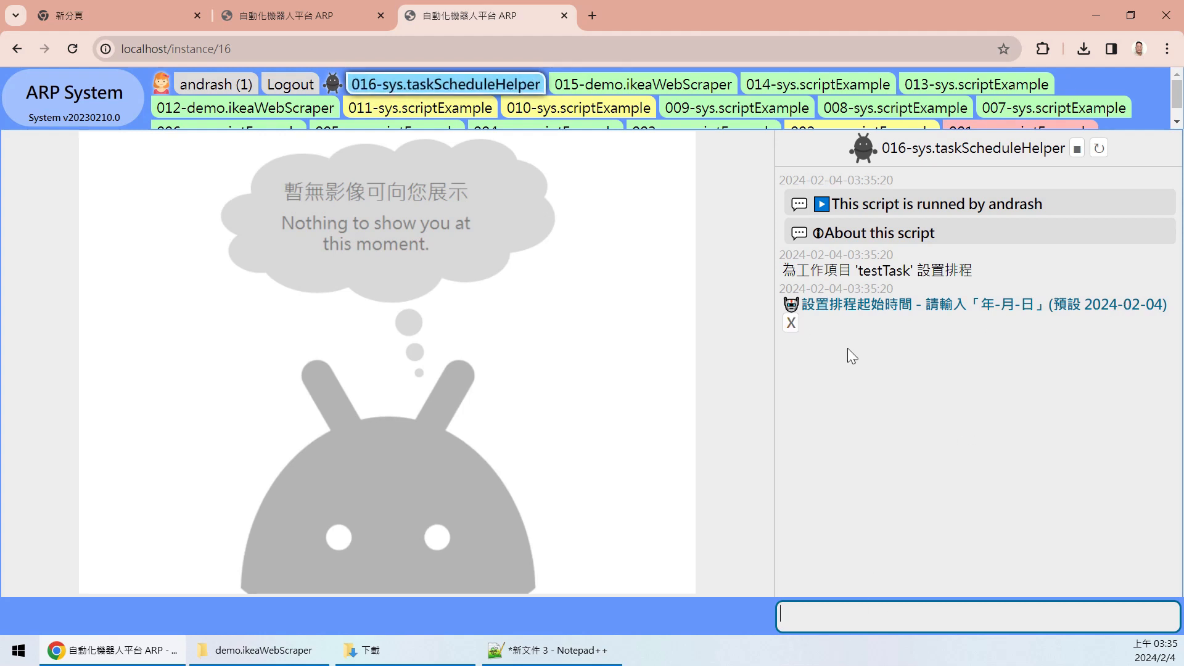
# - Keep today's default start date and set the schedule start time to 03:37
pyautogui.moveTo(1066, 307); pyautogui.dragTo(1151, 307)
pyautogui.click(960, 357)
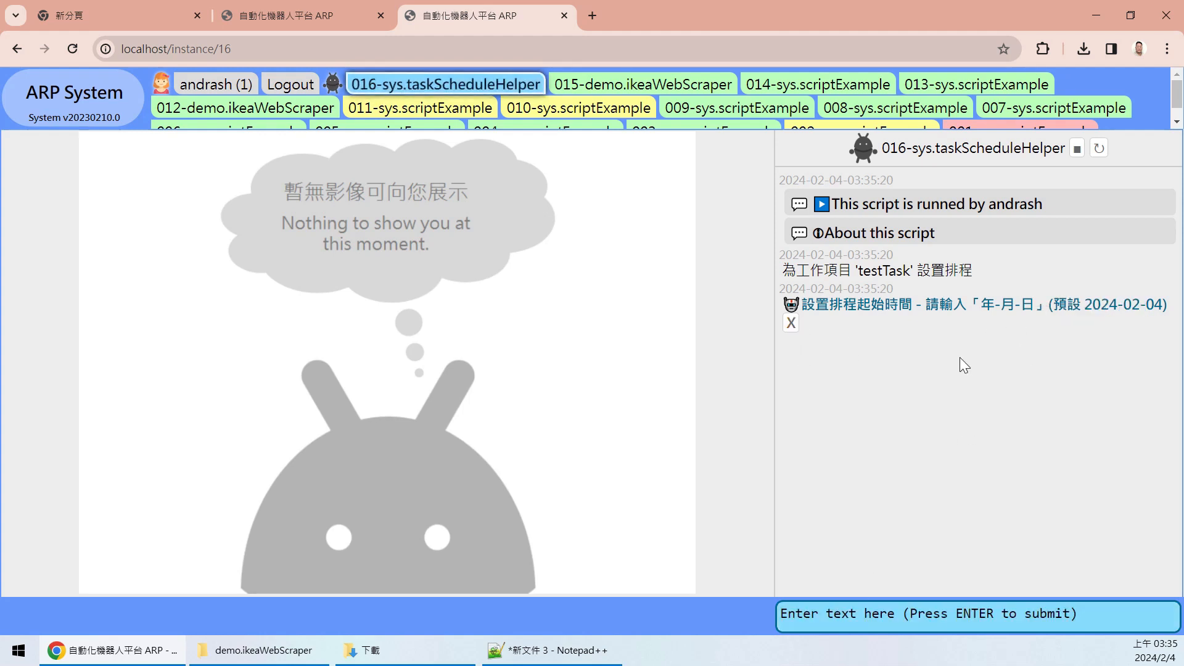
pyautogui.click(790, 323)
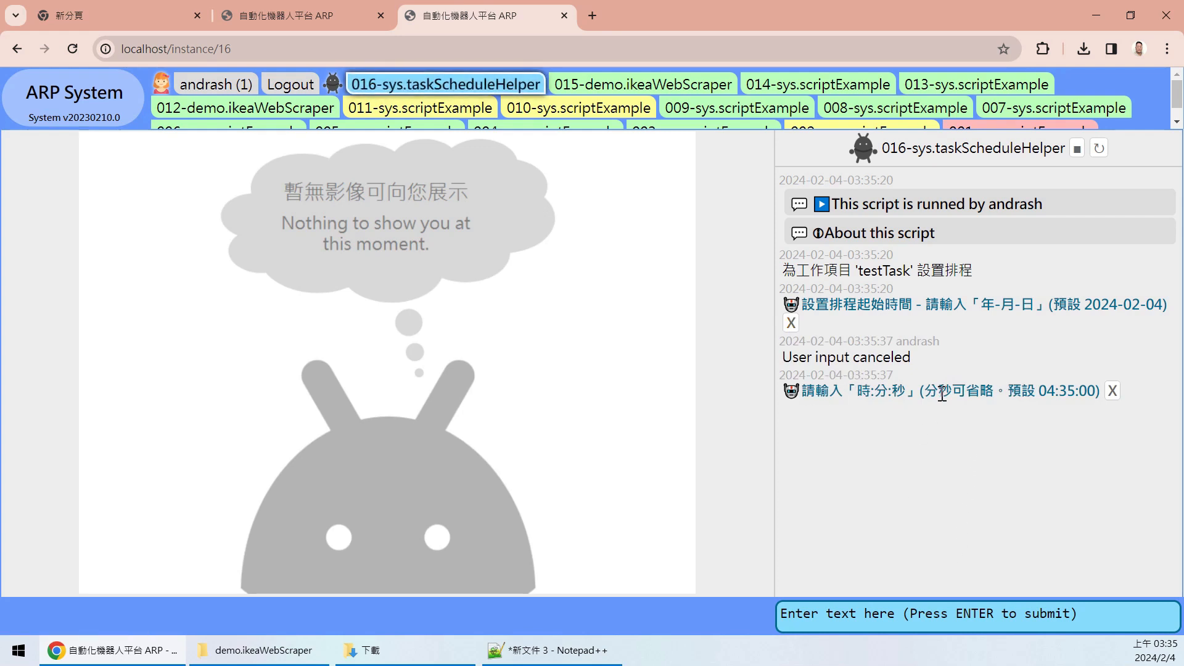
pyautogui.click(906, 612)
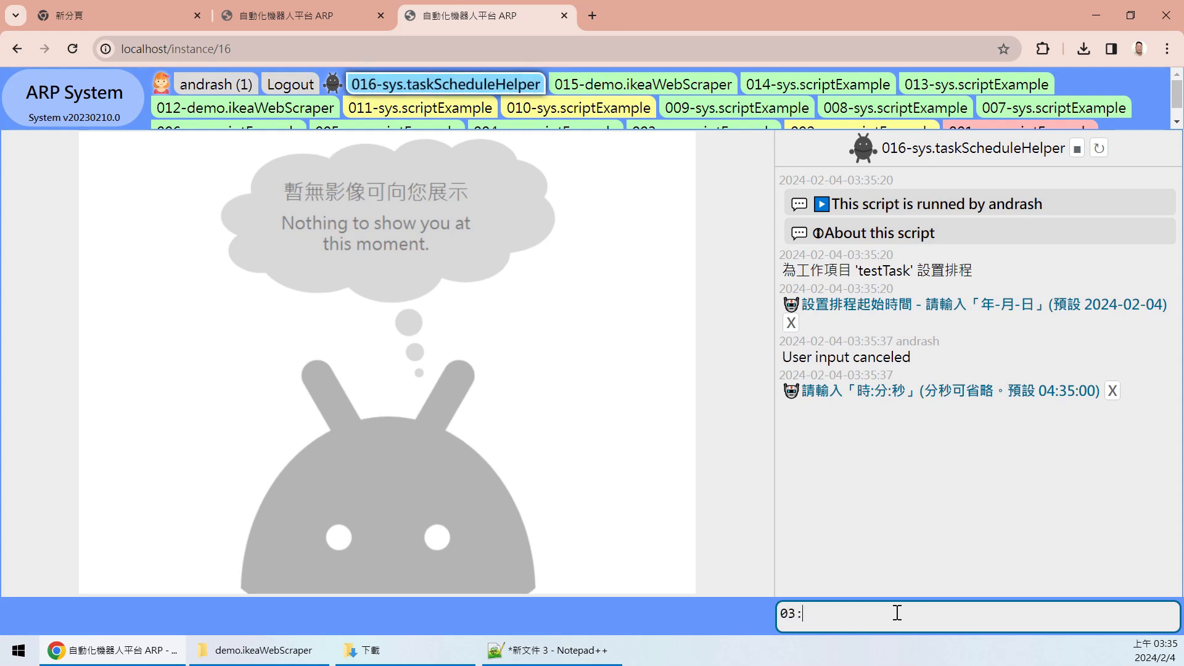
pyautogui.write('37')
pyautogui.press('Return')
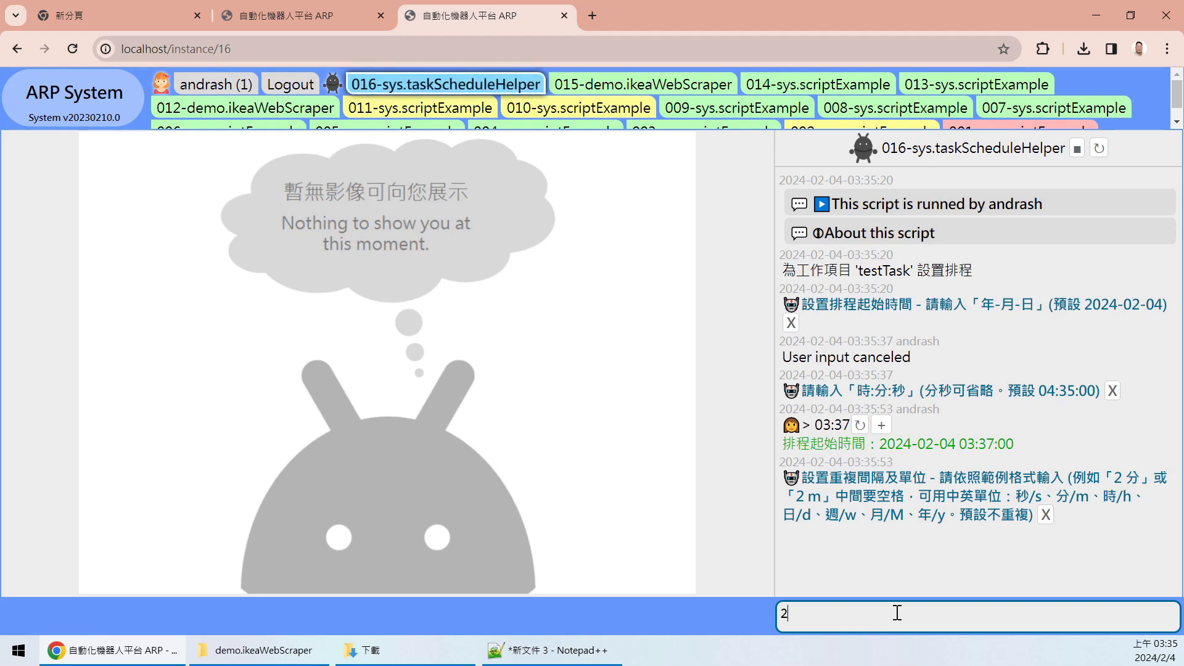
# - Set a 2-minute repeat interval, 2 repeats, and no end date
pyautogui.write('m')
pyautogui.press('Return')
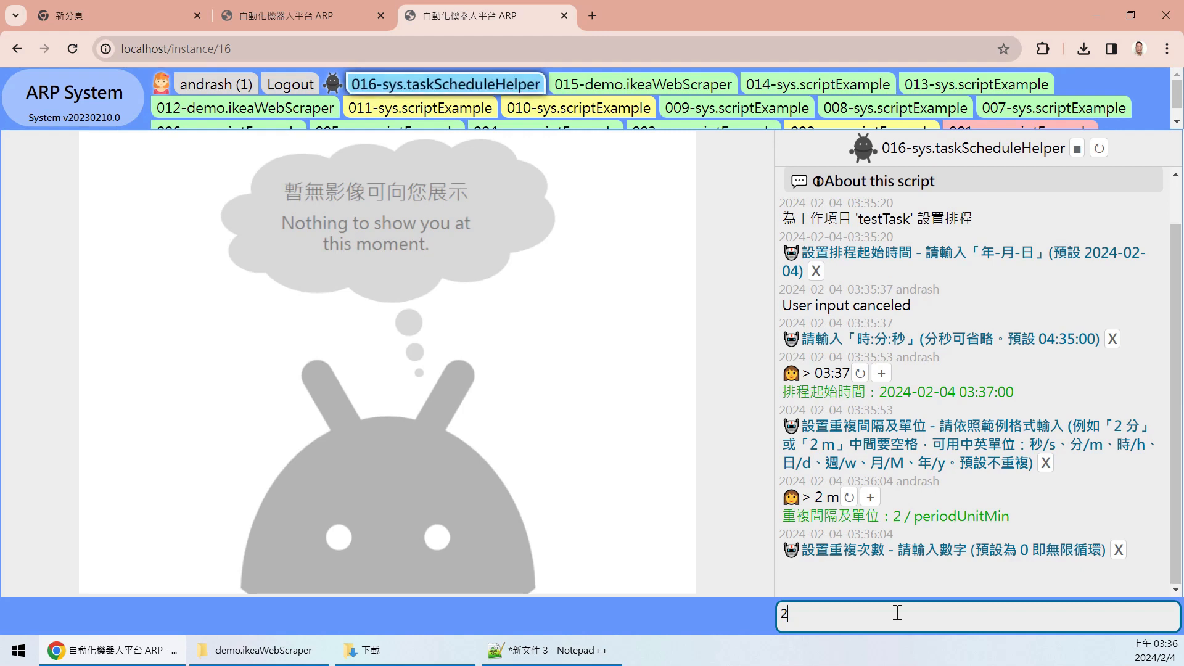
pyautogui.press('Return')
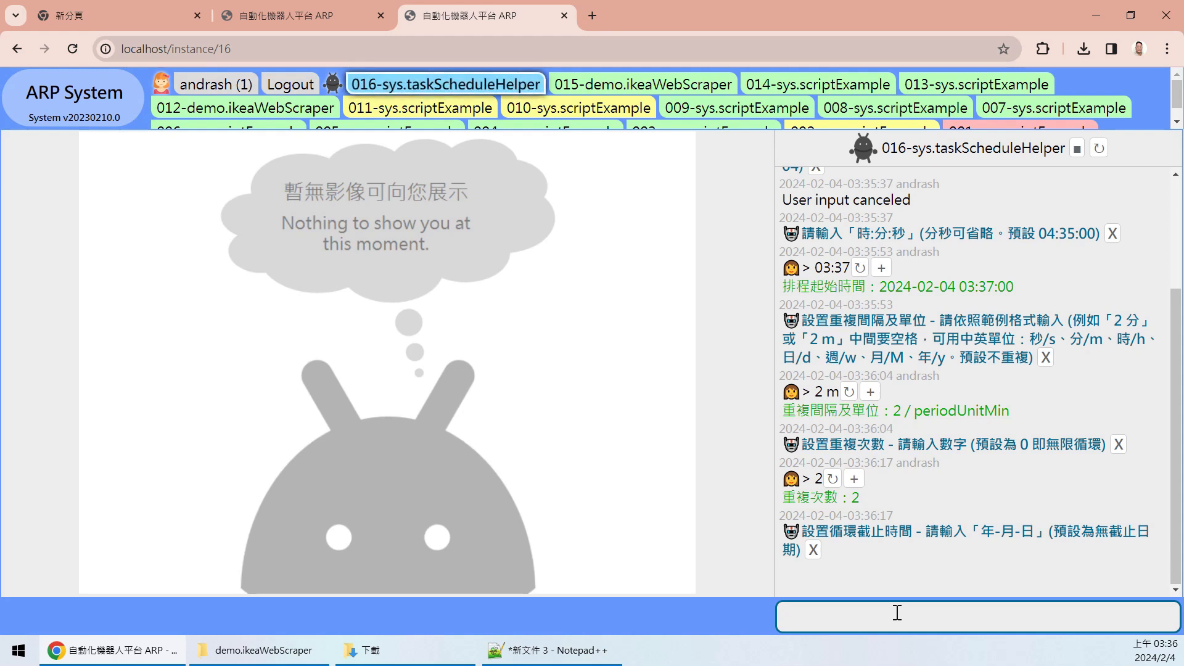
pyautogui.click(813, 550)
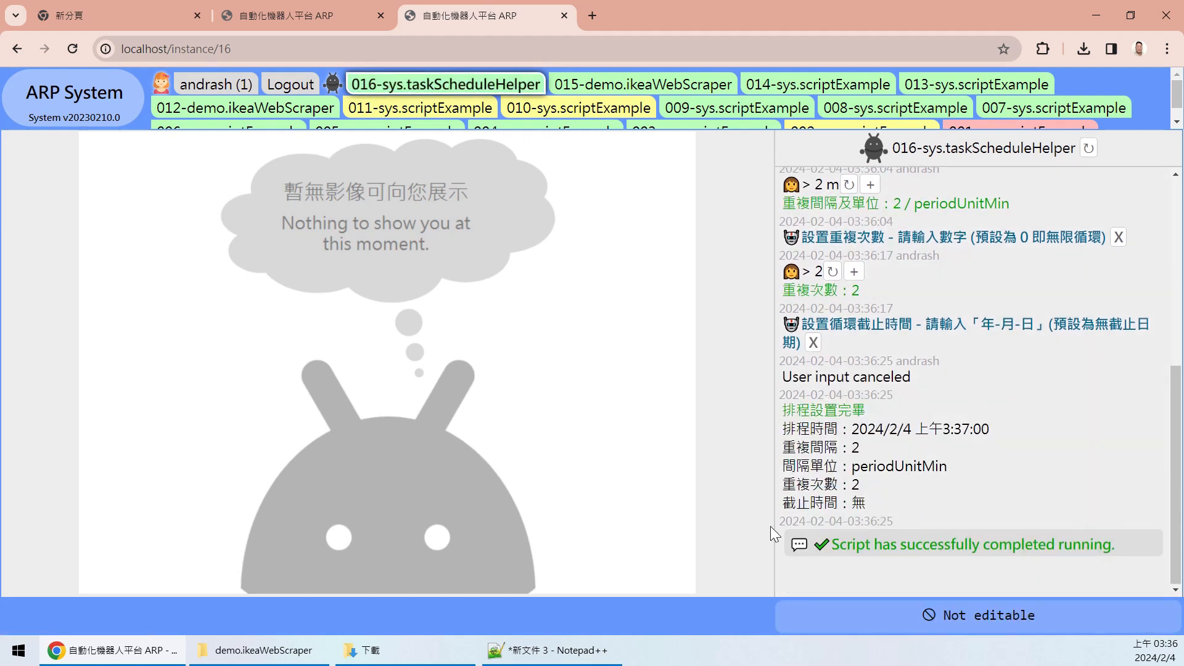
# - Check testTask's Schedule section showing the next run at 03:37:00 with a 2-minute period
pyautogui.click(76, 100)
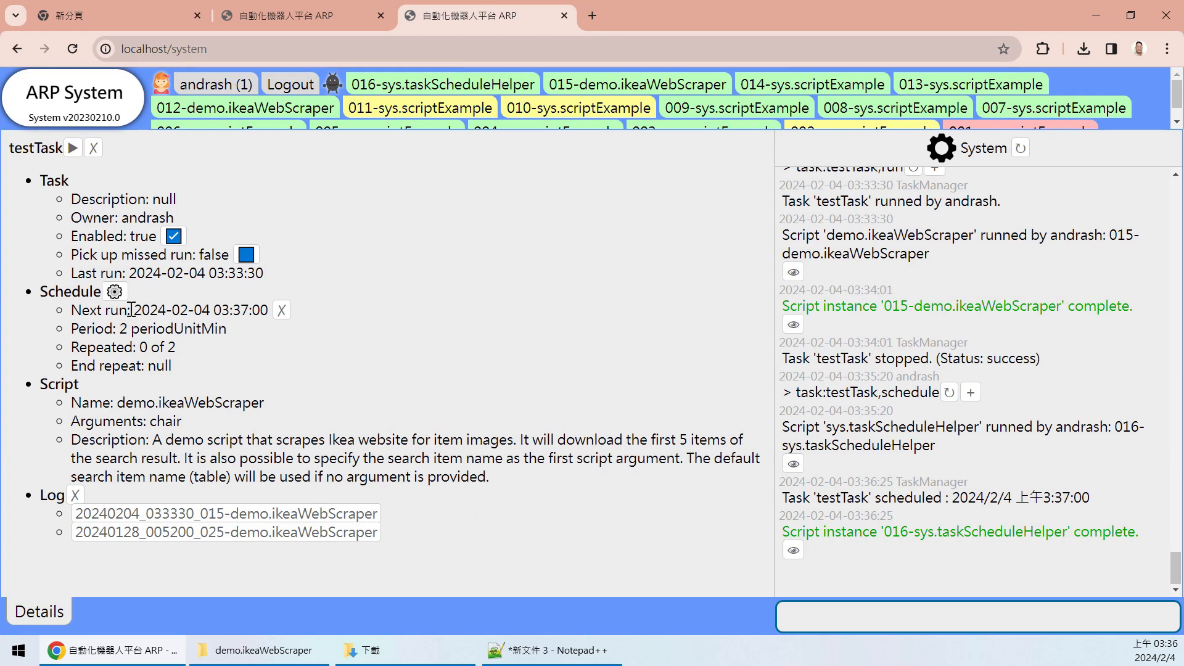
pyautogui.moveTo(133, 310); pyautogui.dragTo(249, 310)
pyautogui.click(258, 322)
pyautogui.click(523, 390)
pyautogui.moveTo(1154, 655)
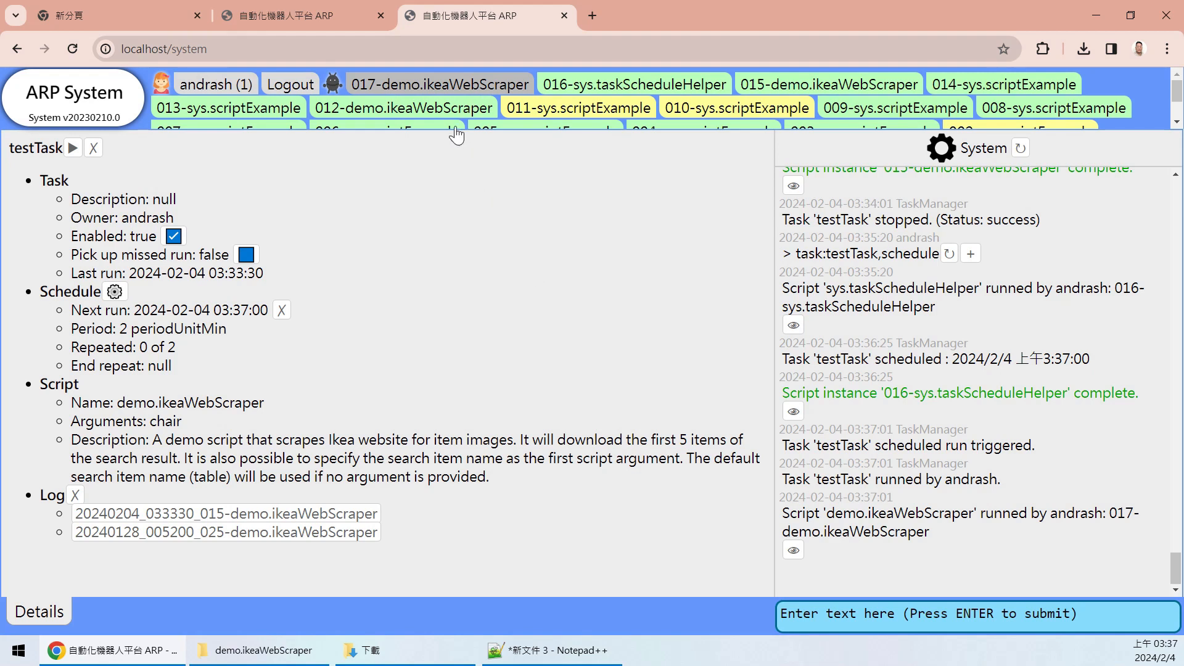
pyautogui.click(465, 89)
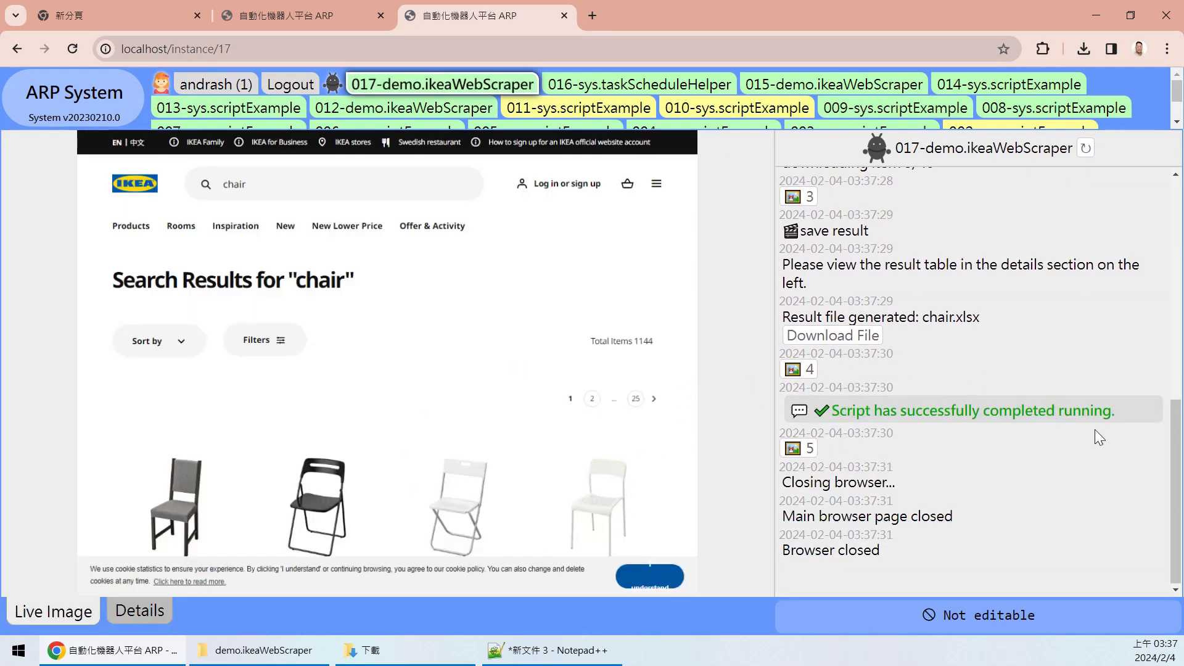
pyautogui.scroll(3, 1147, 469)
pyautogui.scroll(4, 1057, 529)
pyautogui.scroll(-7, 1057, 528)
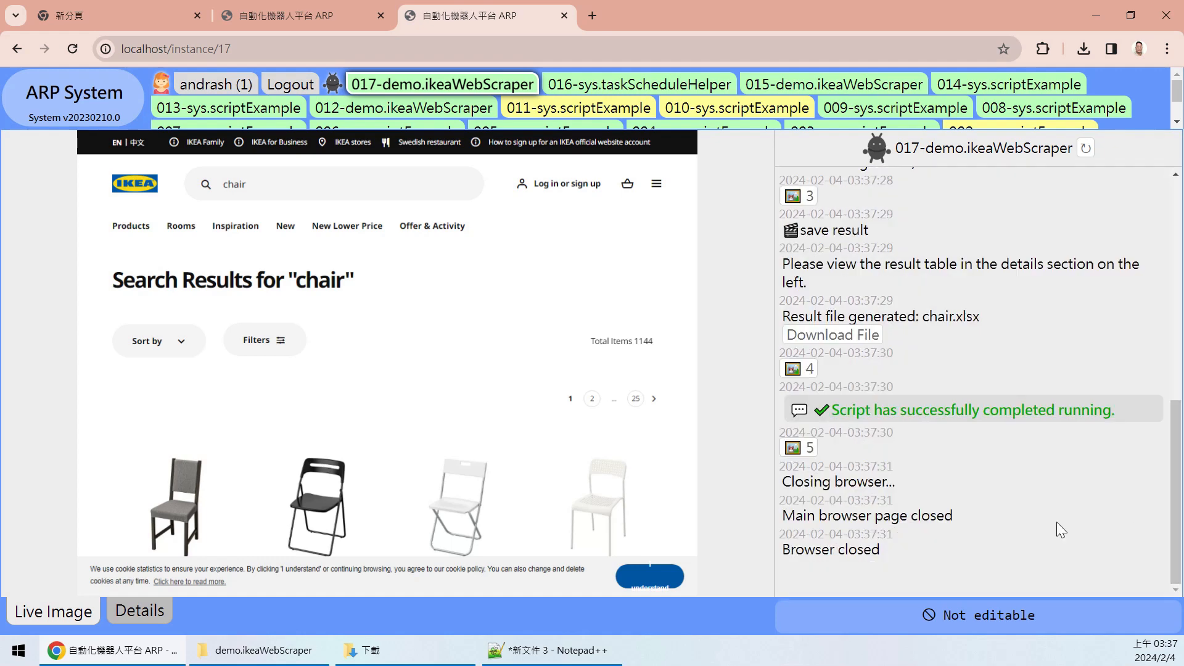
pyautogui.click(155, 609)
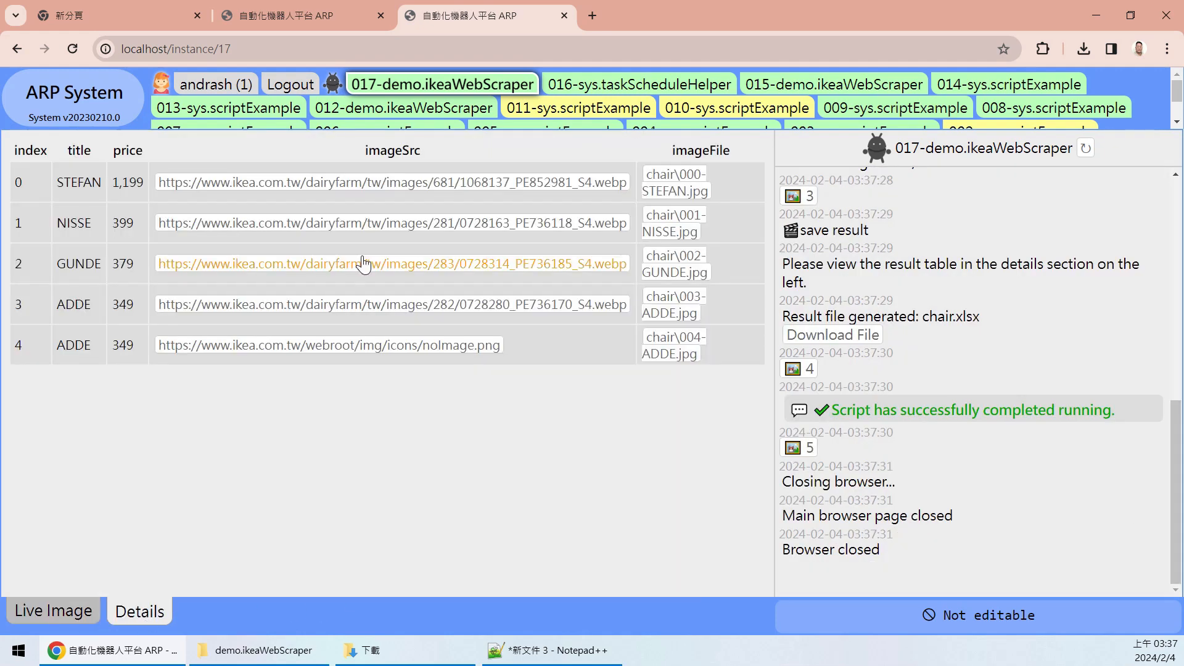
pyautogui.click(100, 112)
pyautogui.moveTo(1175, 574)
pyautogui.mouseDown()
pyautogui.moveTo(1174, 554)
pyautogui.moveTo(1173, 589)
pyautogui.mouseUp()
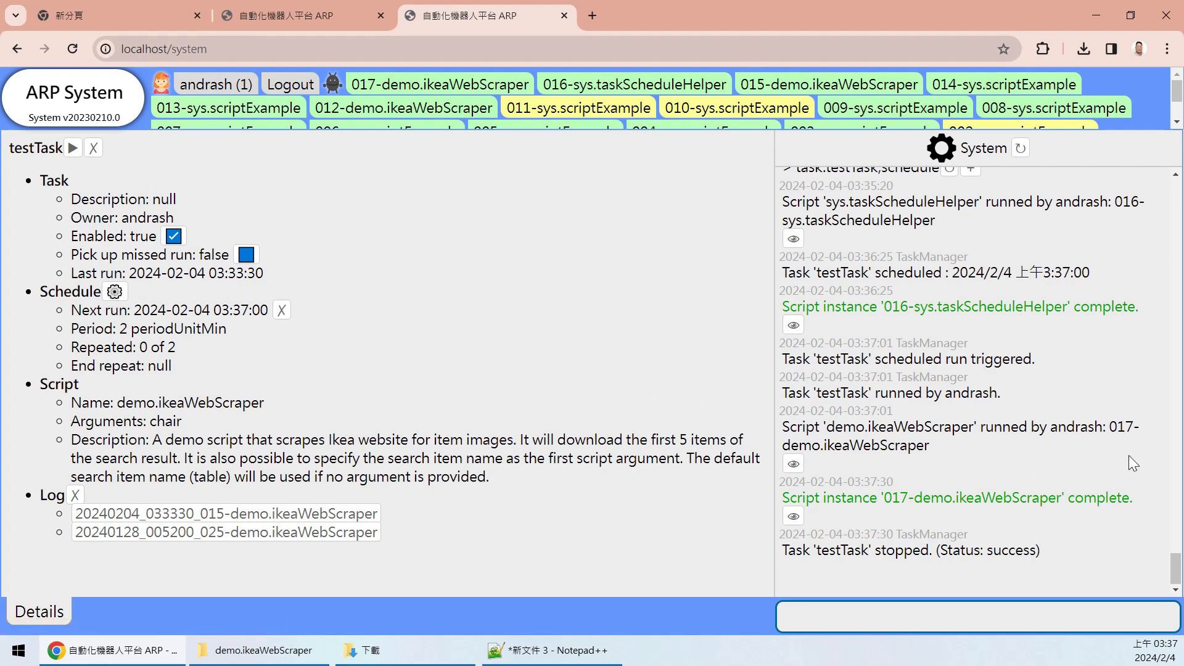
# - Open the 016-sys.taskScheduleHelper log, scroll to its top and check its arguments
pyautogui.click(687, 91)
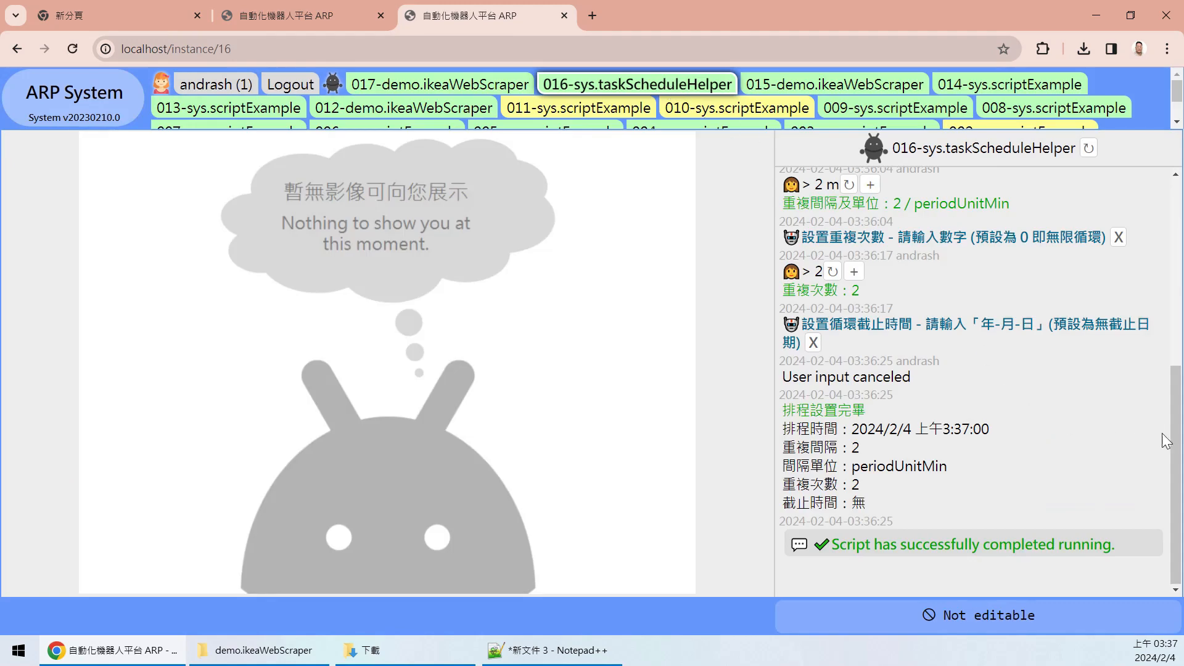
pyautogui.moveTo(1175, 431); pyautogui.dragTo(1150, 179)
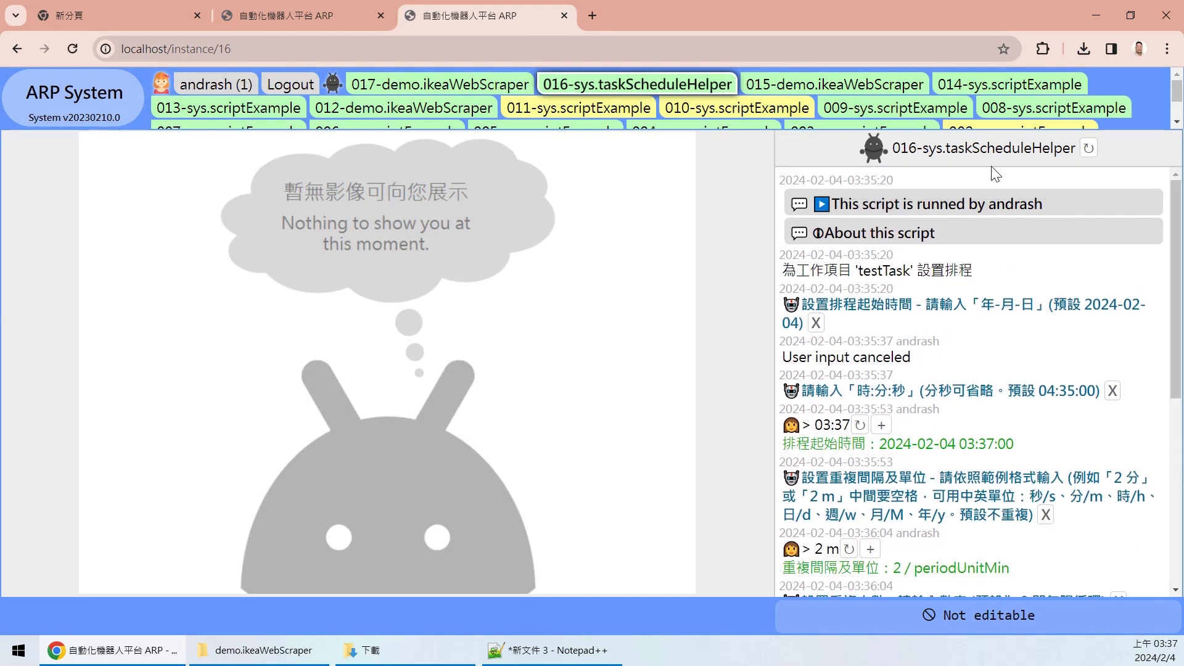
pyautogui.doubleClick(1014, 150)
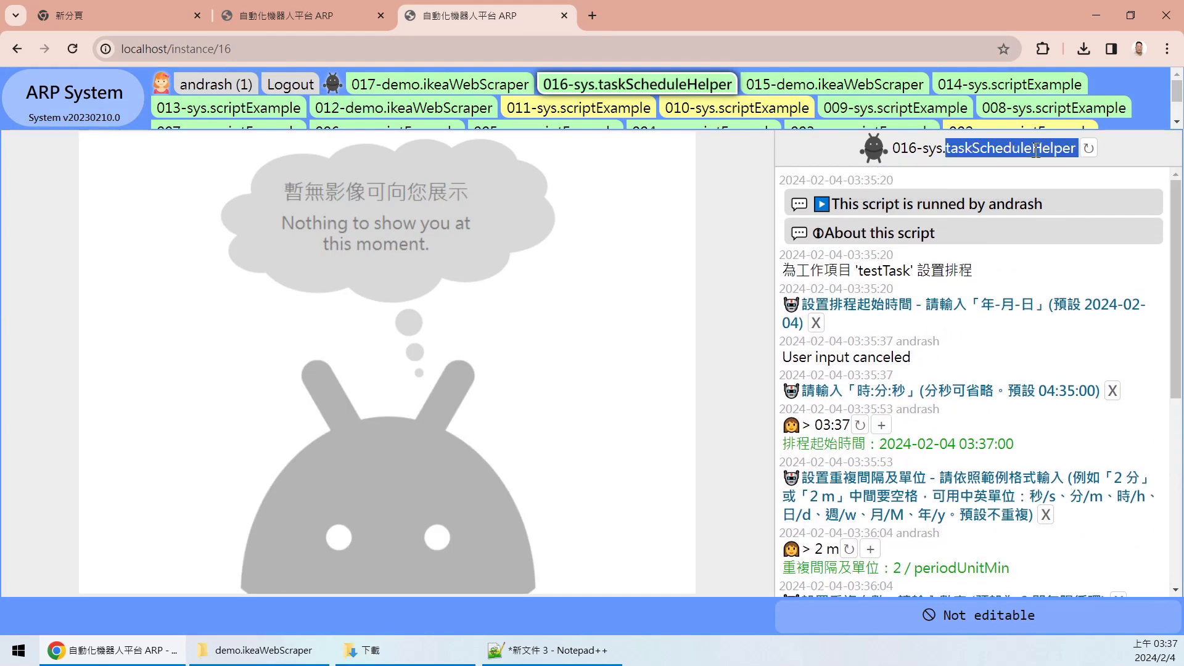
pyautogui.click(983, 203)
pyautogui.click(983, 203)
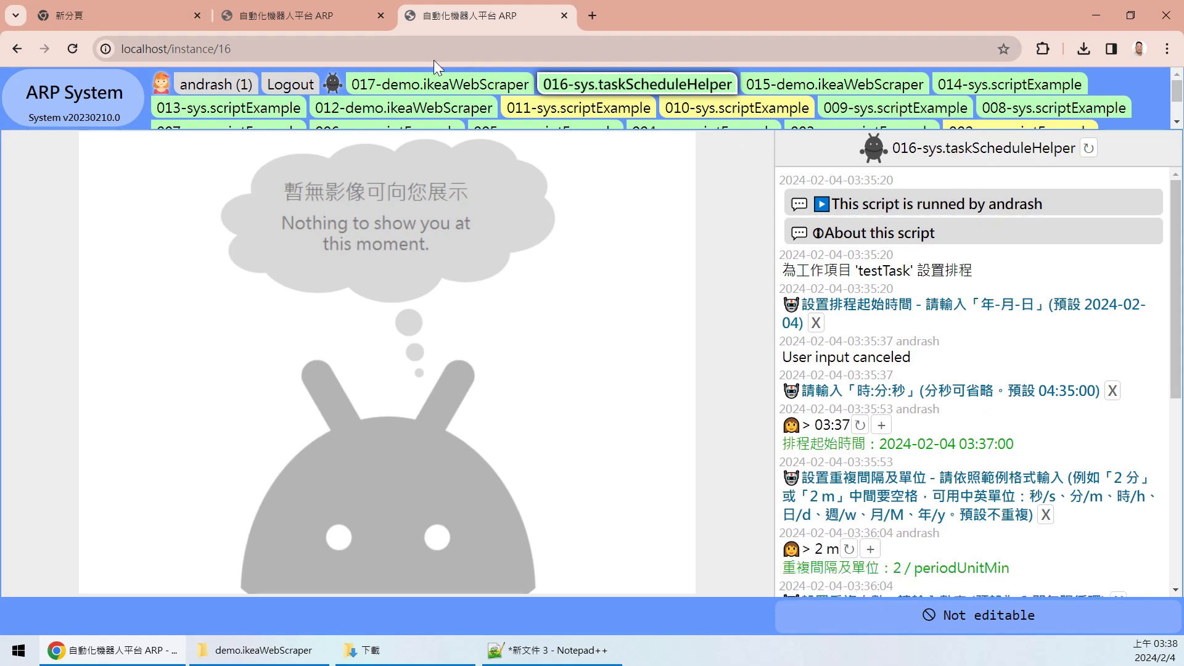
pyautogui.click(117, 108)
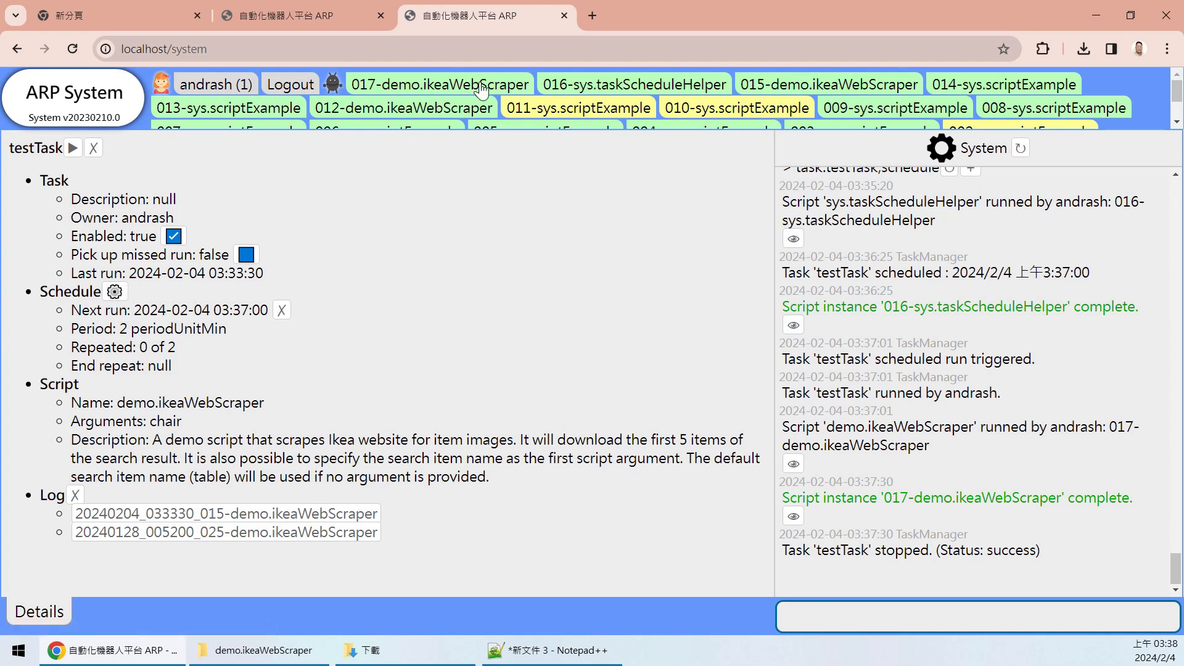
# - Reopen the helper log from the system page and scroll it back to the first entry
pyautogui.click(696, 92)
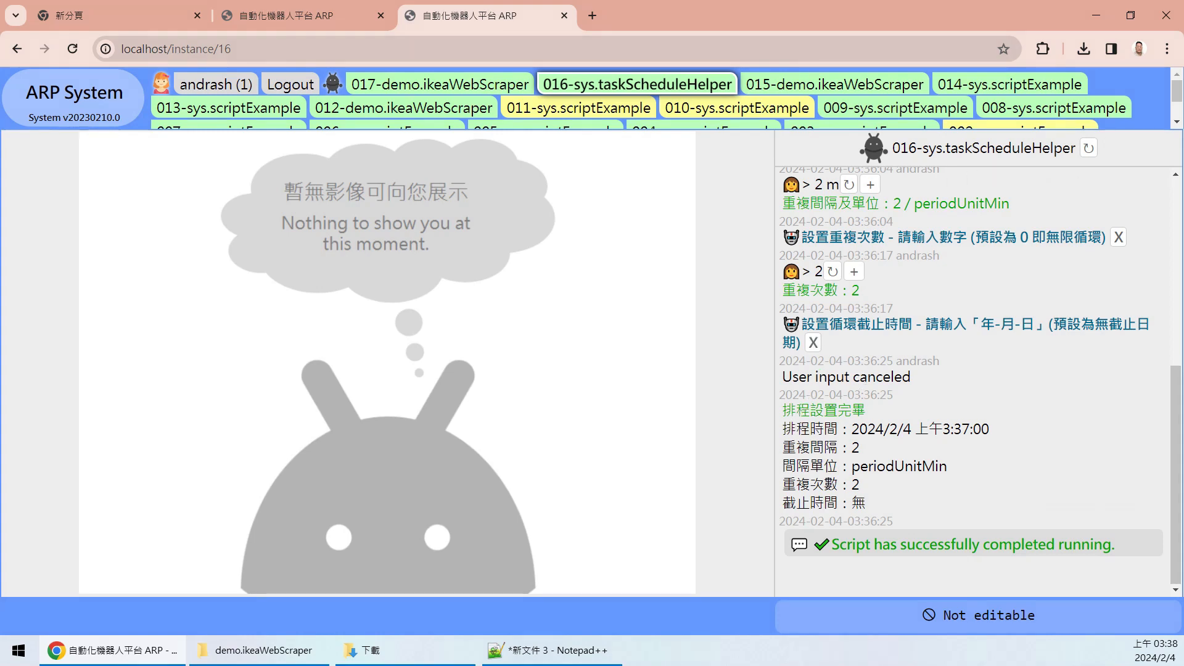
pyautogui.moveTo(1175, 497); pyautogui.dragTo(1175, 302)
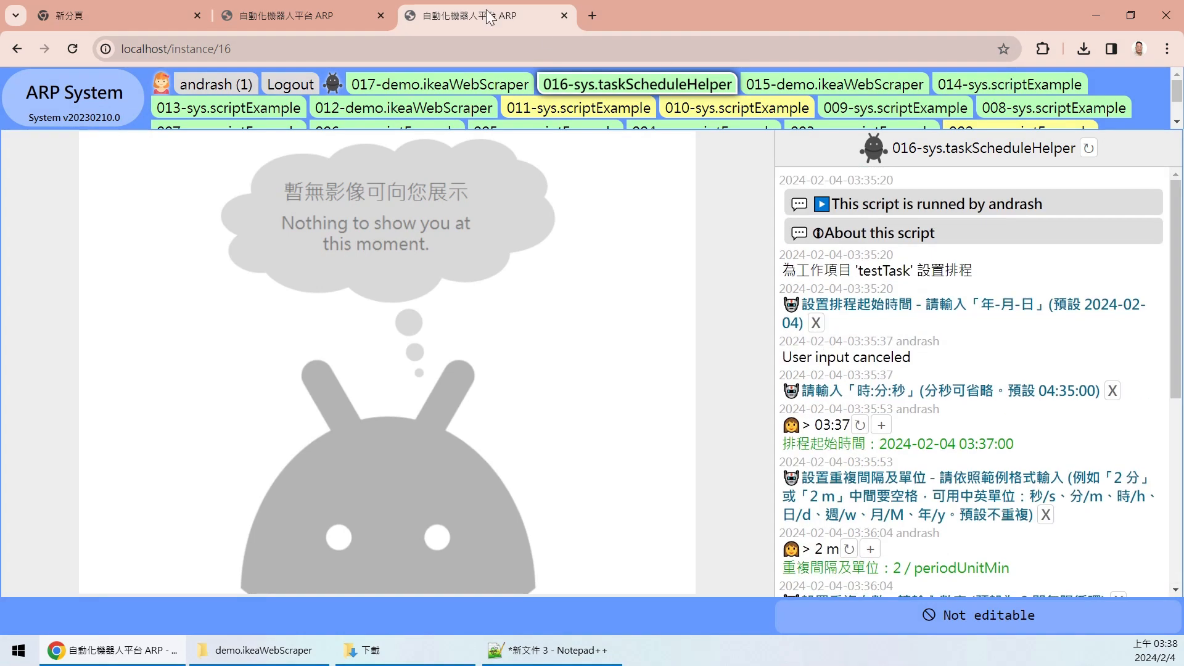
pyautogui.click(70, 109)
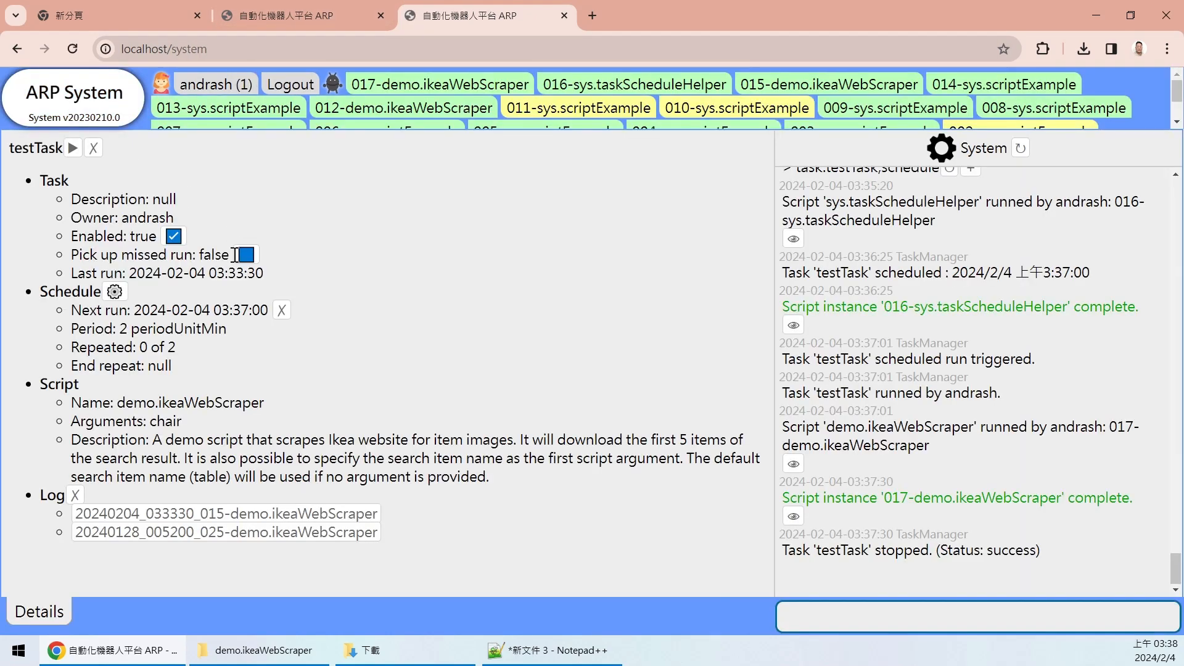
pyautogui.click(709, 86)
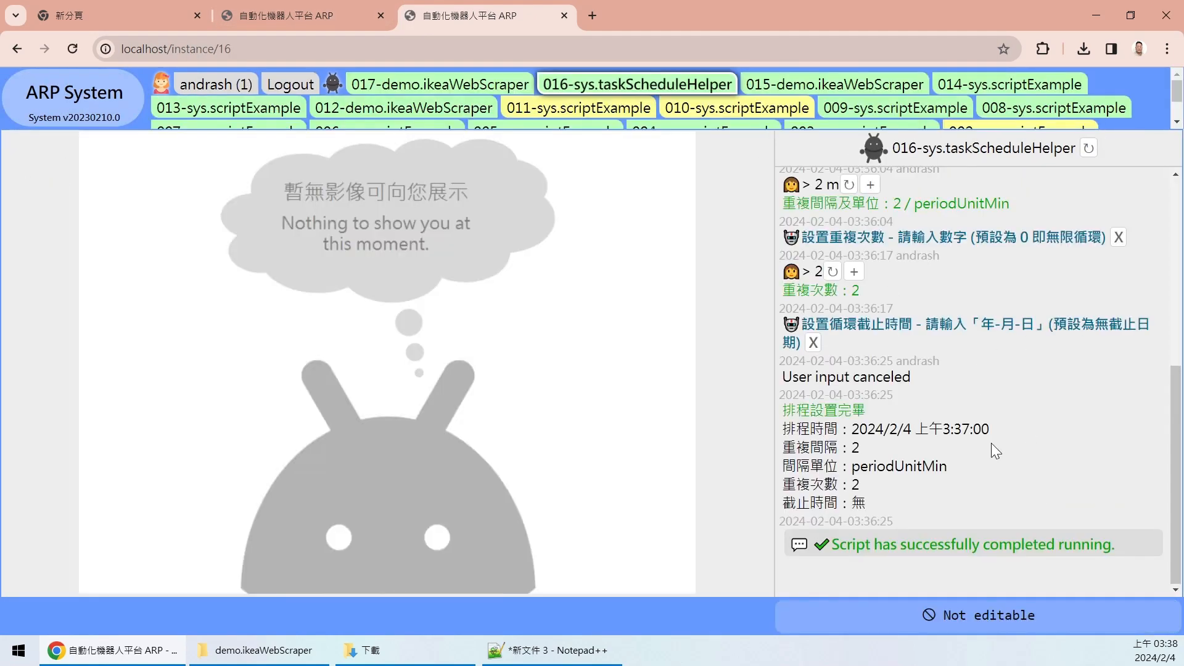
pyautogui.moveTo(1175, 404); pyautogui.dragTo(1162, 180)
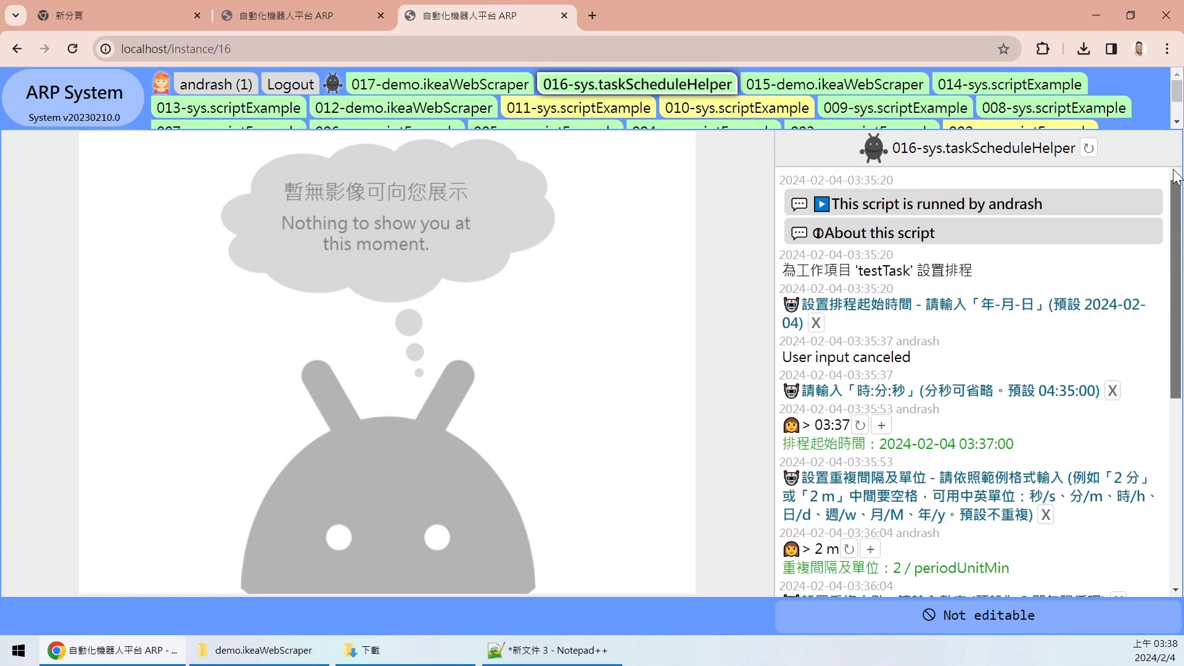
pyautogui.click(89, 104)
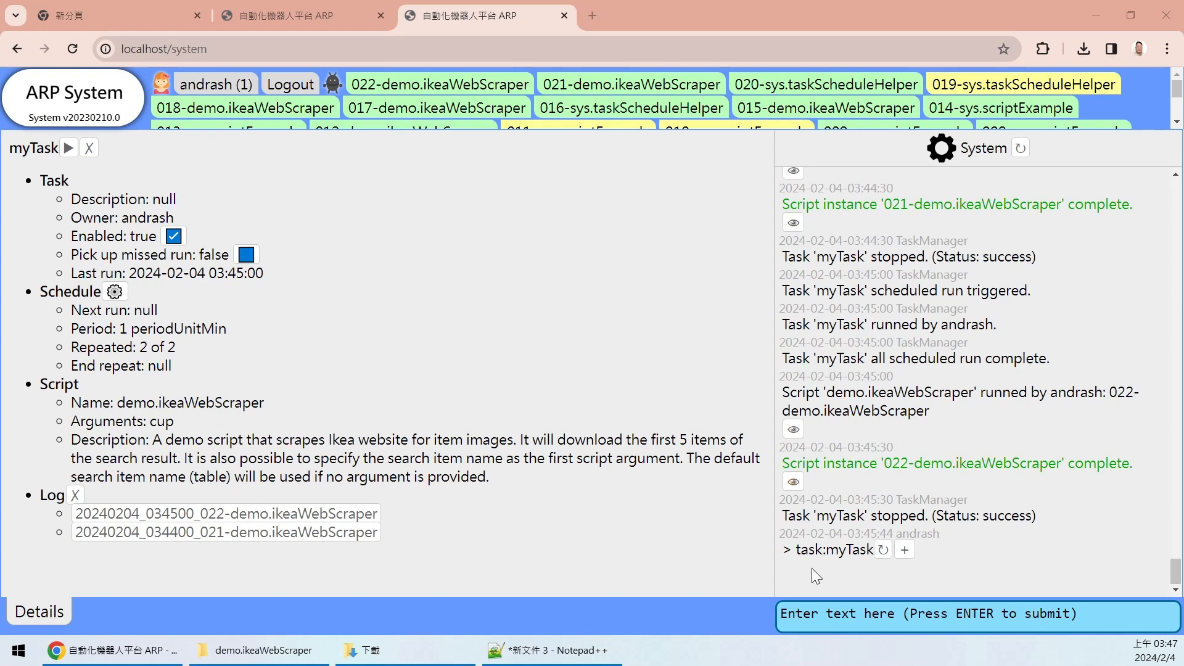
# - Run the help: command to list all 16 available commands
pyautogui.click(832, 617)
pyautogui.write('help:')
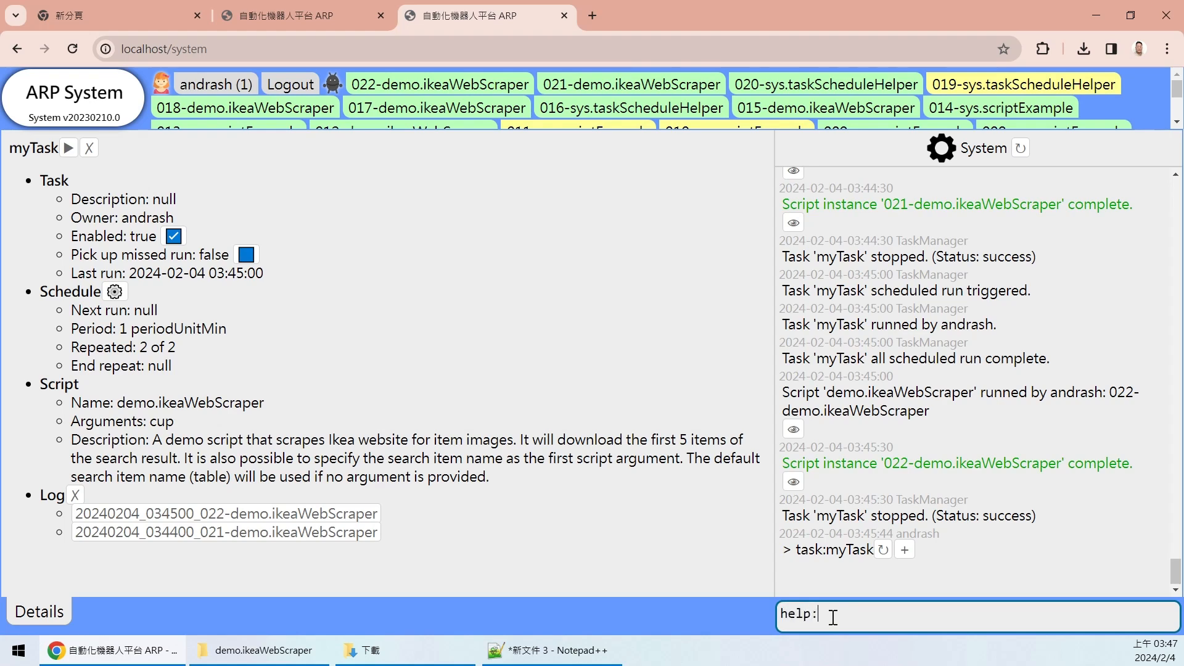
pyautogui.press('Return')
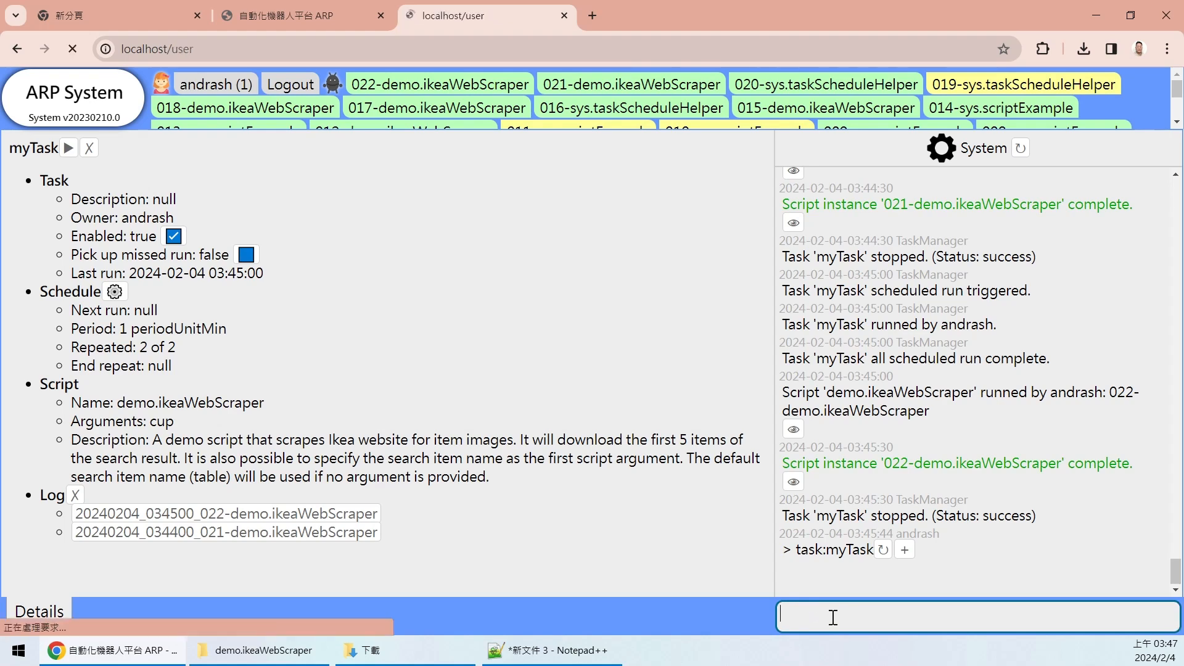
pyautogui.click(313, 479)
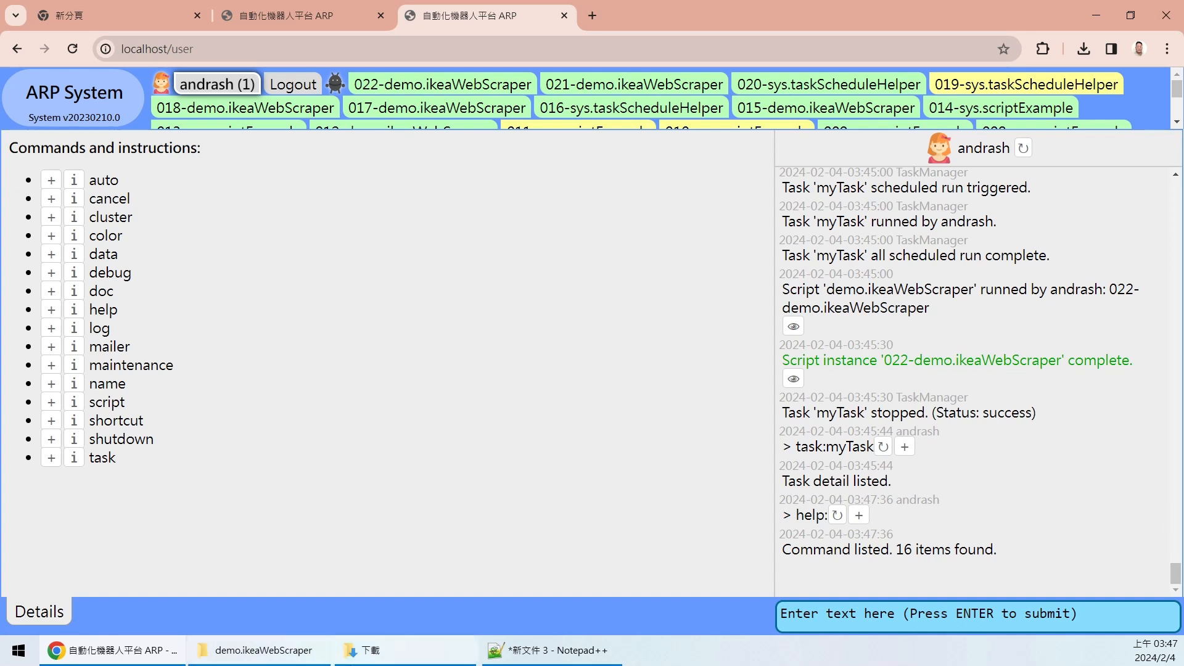
# - Overwrite the Notepad++ notes with two lines, user and role, and return to Chrome
pyautogui.click(542, 650)
pyautogui.hotkey('ctrl', 'a')
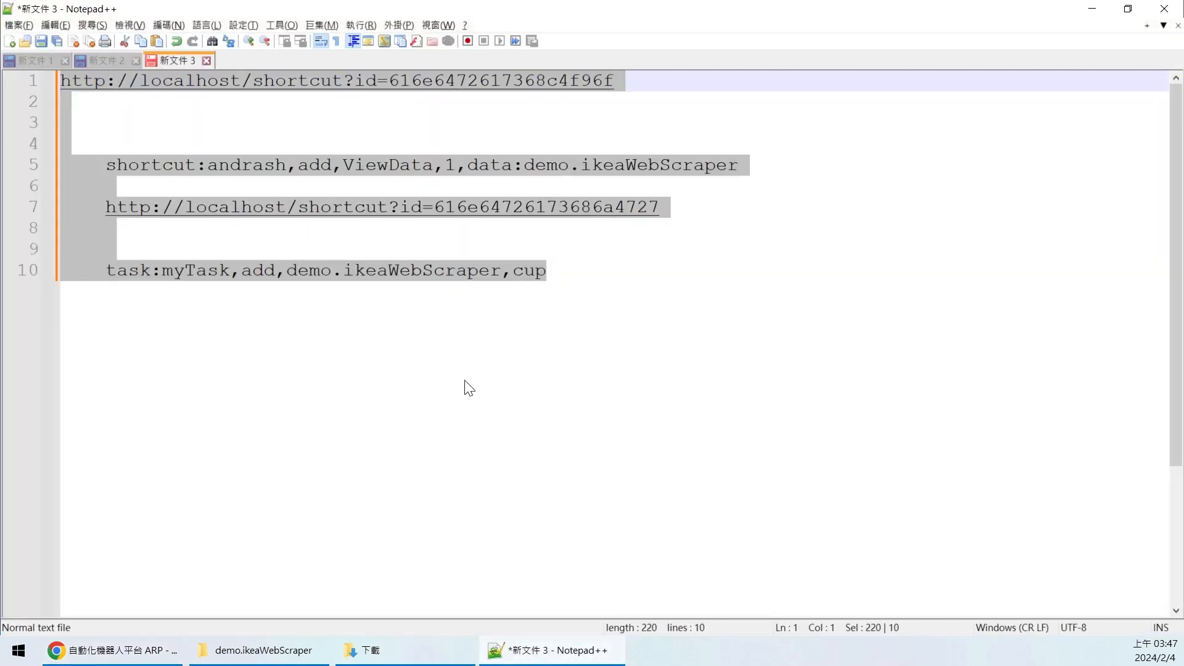
pyautogui.write('user')
pyautogui.press('Return')
pyautogui.write('role')
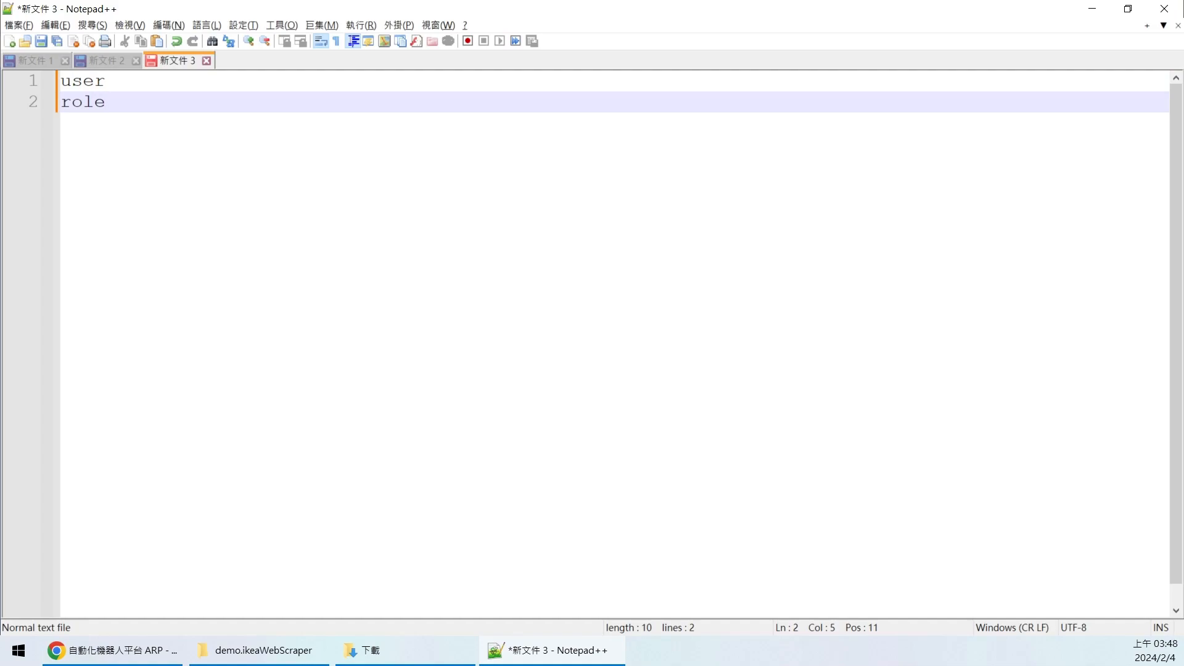
pyautogui.hotkey('alt', 'Tab')
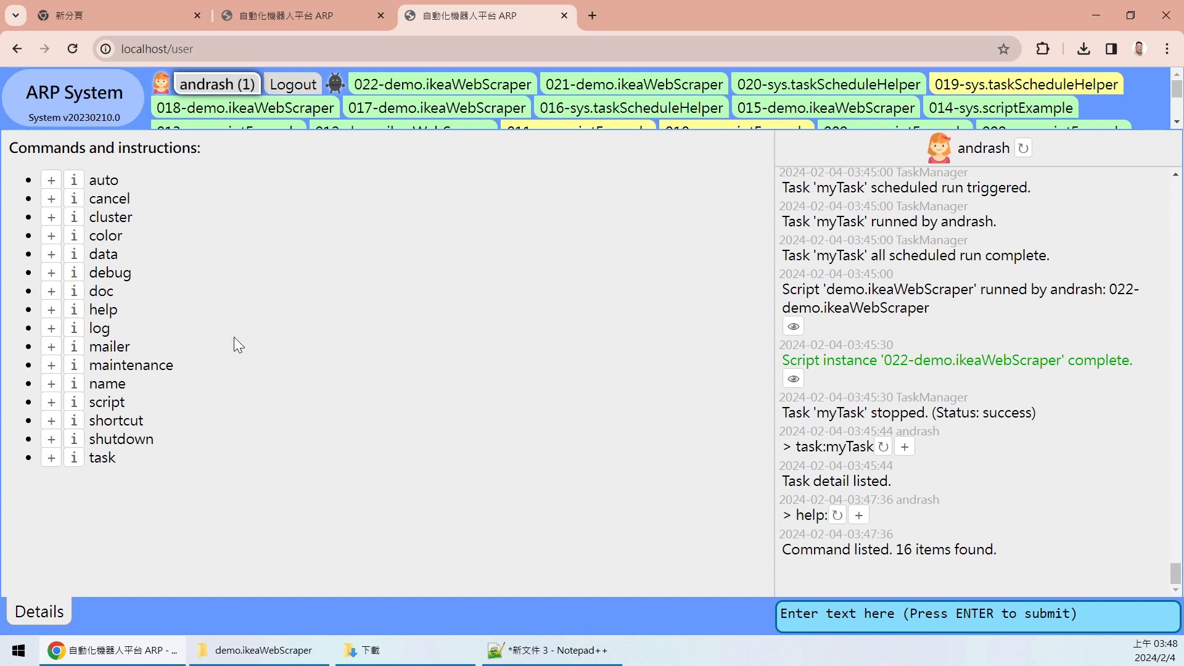
pyautogui.moveTo(216, 486); pyautogui.dragTo(363, 523)
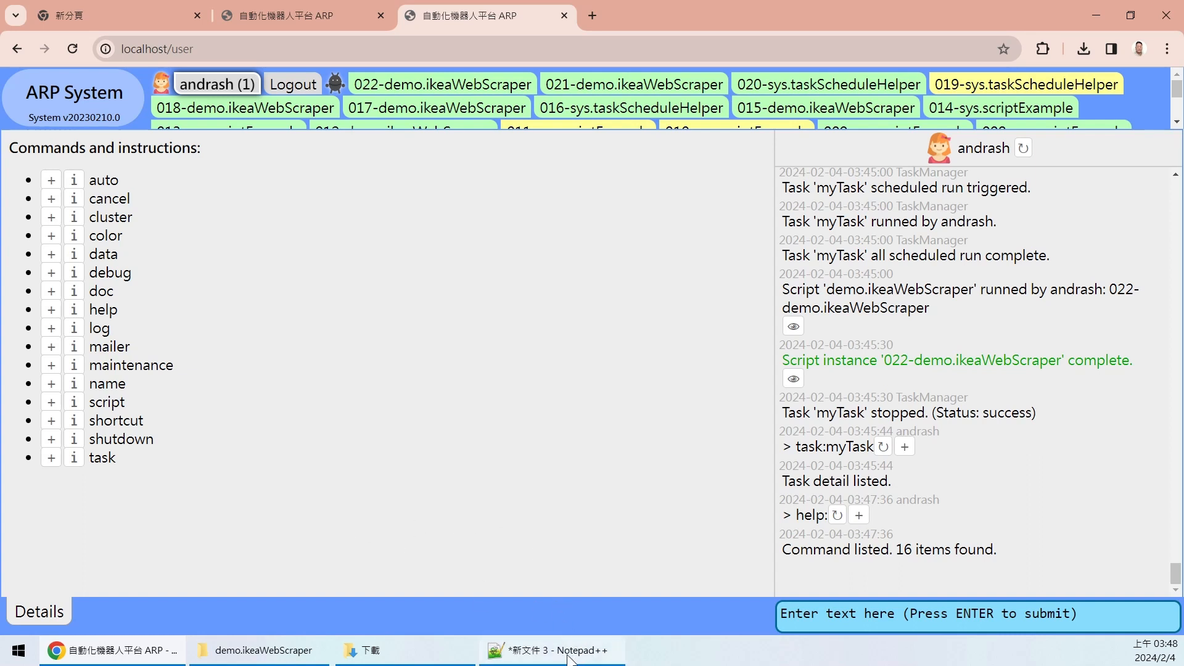
pyautogui.moveTo(180, 463); pyautogui.dragTo(357, 486)
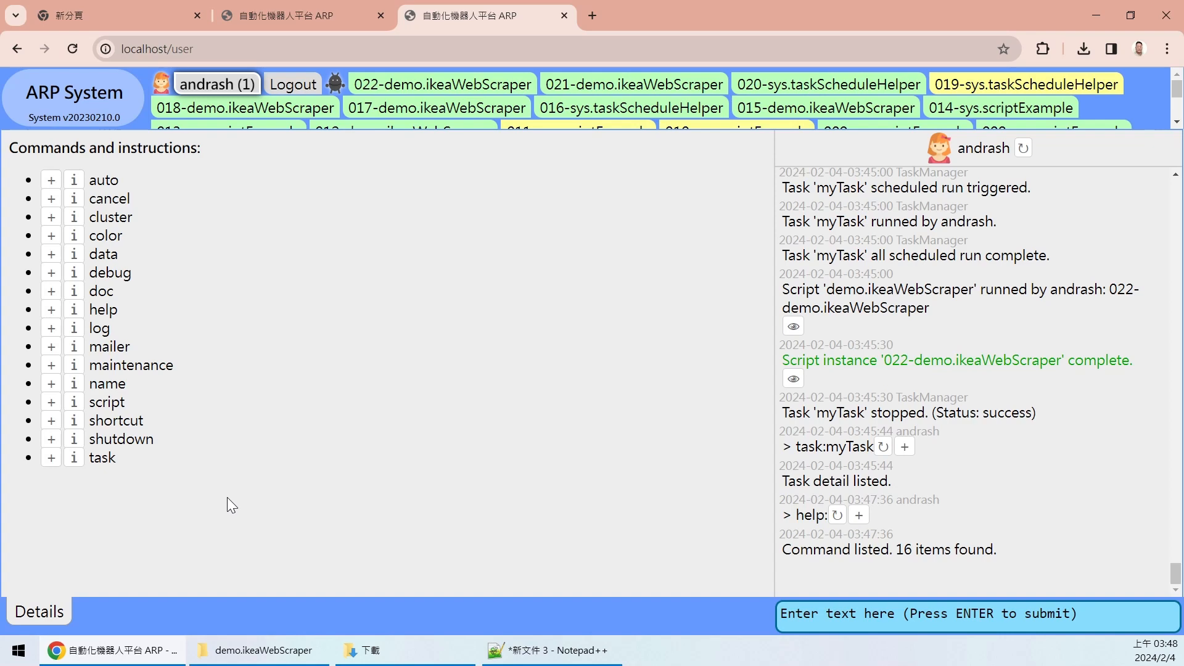
# - Bring Notepad++ forward and highlight the user and role lines
pyautogui.click(564, 655)
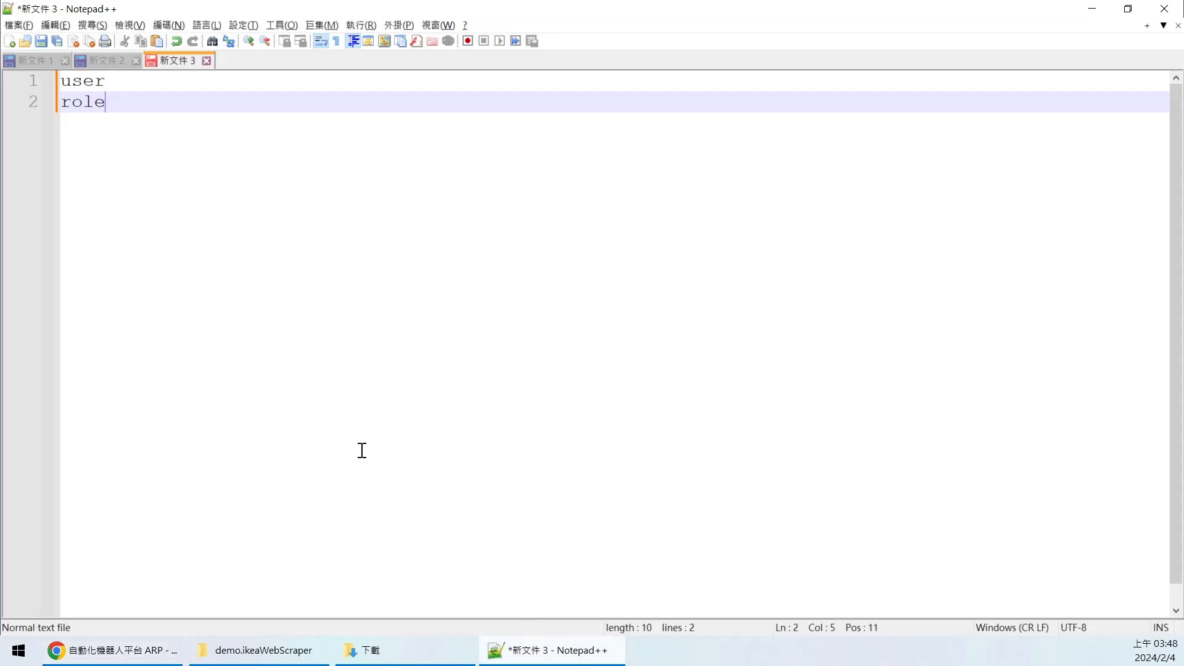
pyautogui.moveTo(151, 129); pyautogui.dragTo(151, 100)
pyautogui.doubleClick(82, 80)
pyautogui.doubleClick(85, 102)
pyautogui.click(146, 107)
# - Run role: to list the admin and default roles, then paste the role:add guest command
pyautogui.click(114, 650)
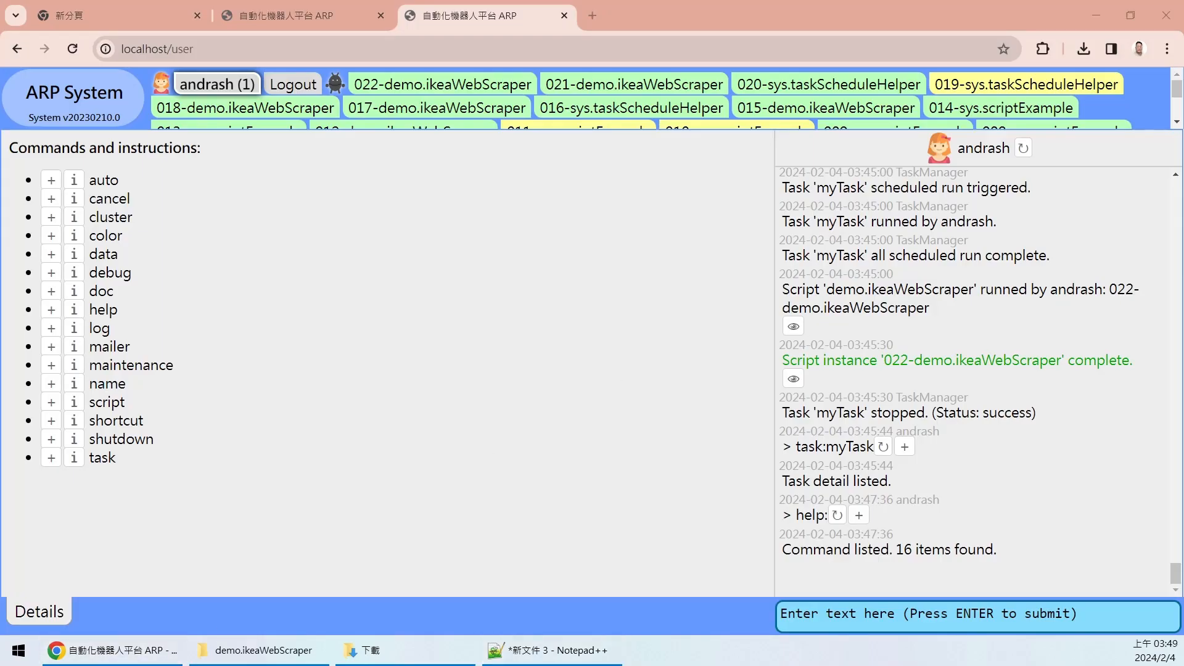
pyautogui.click(850, 613)
pyautogui.write('r')
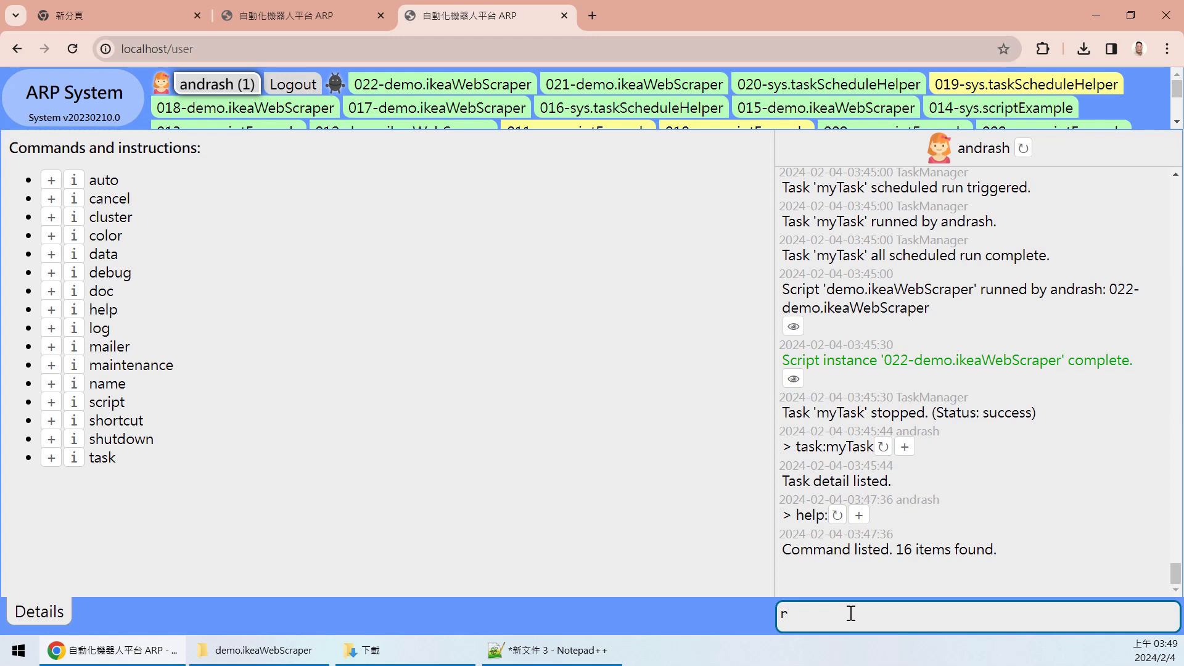
pyautogui.write('i')
pyautogui.press('BackSpace')
pyautogui.press('BackSpace')
pyautogui.write('role')
pyautogui.press('Return')
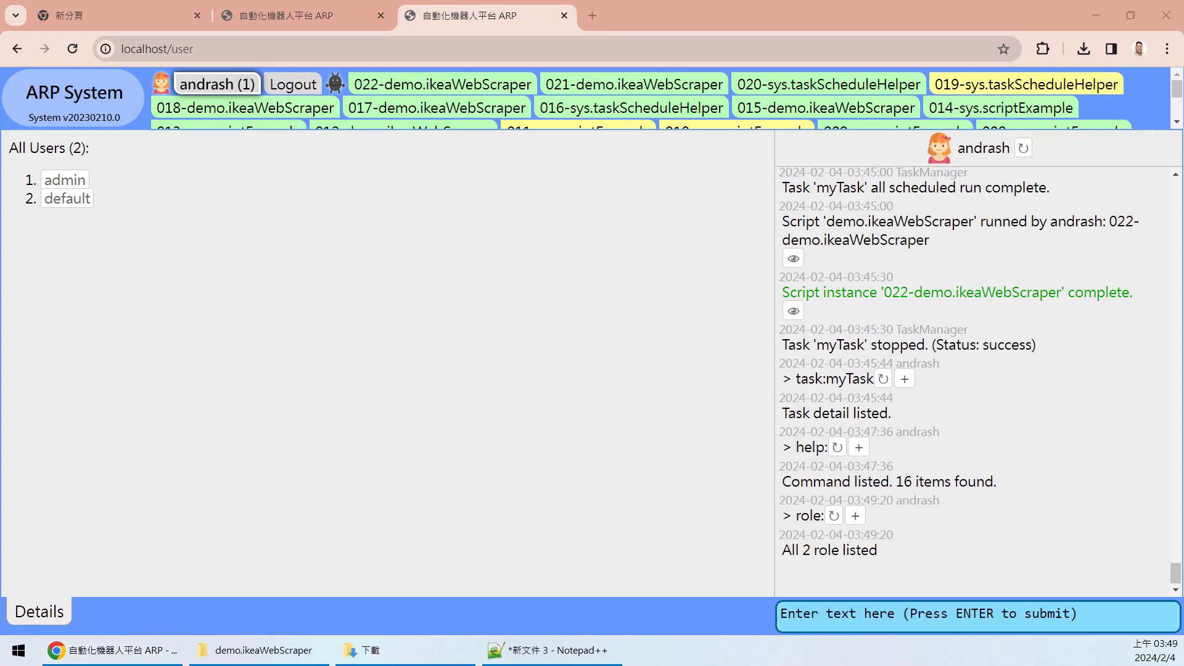
pyautogui.click(833, 613)
pyautogui.write('role:add guest -inherit=default -commands=log -logAccess=self')
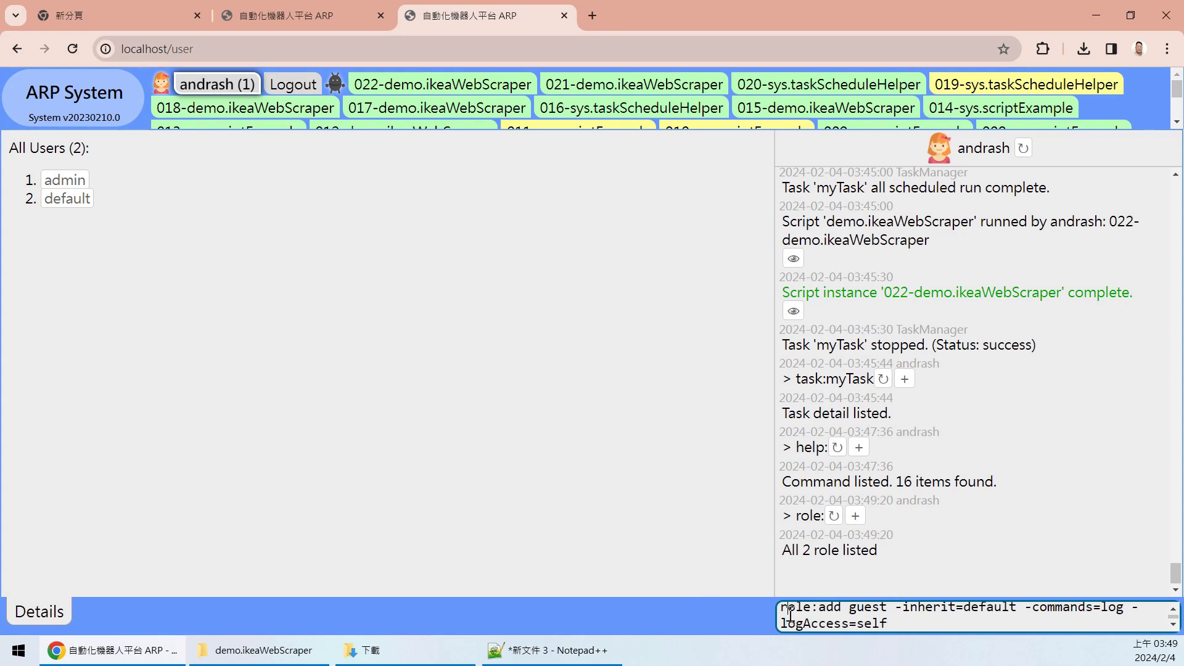
# - Review the -inherit=default option in the pasted role:add guest command
pyautogui.click(802, 609)
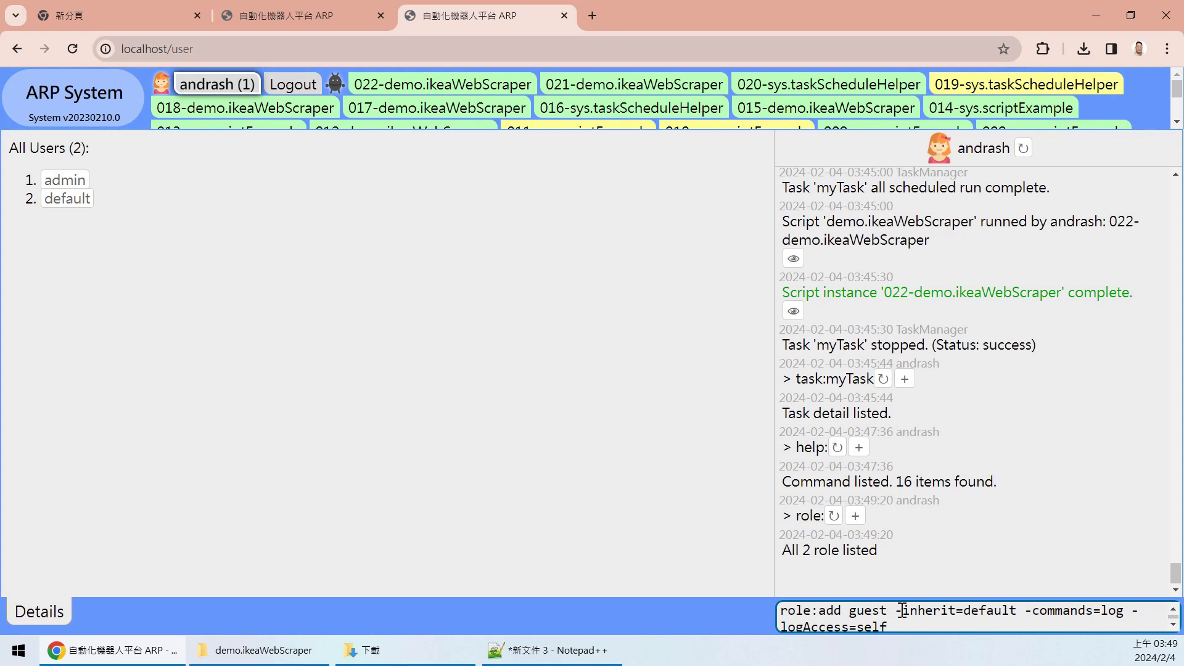
pyautogui.moveTo(895, 610); pyautogui.dragTo(1005, 619)
pyautogui.click(959, 617)
pyautogui.doubleClick(915, 613)
pyautogui.click(1002, 613)
pyautogui.doubleClick(1002, 613)
pyautogui.click(1026, 616)
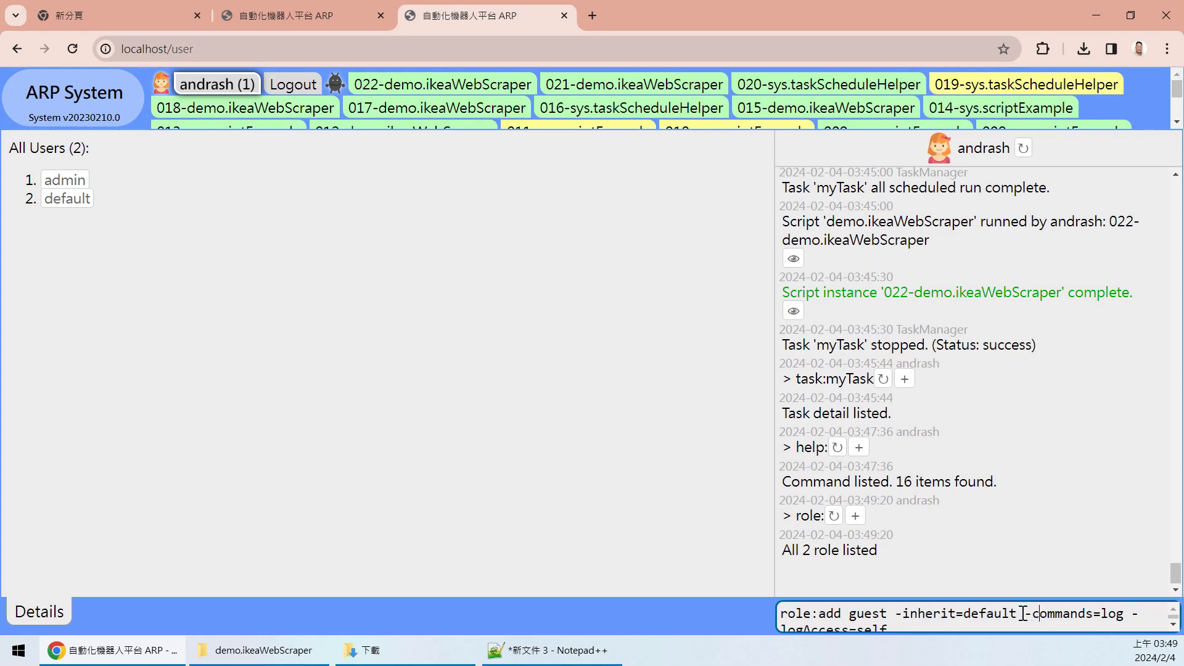
pyautogui.moveTo(1017, 614); pyautogui.dragTo(964, 620)
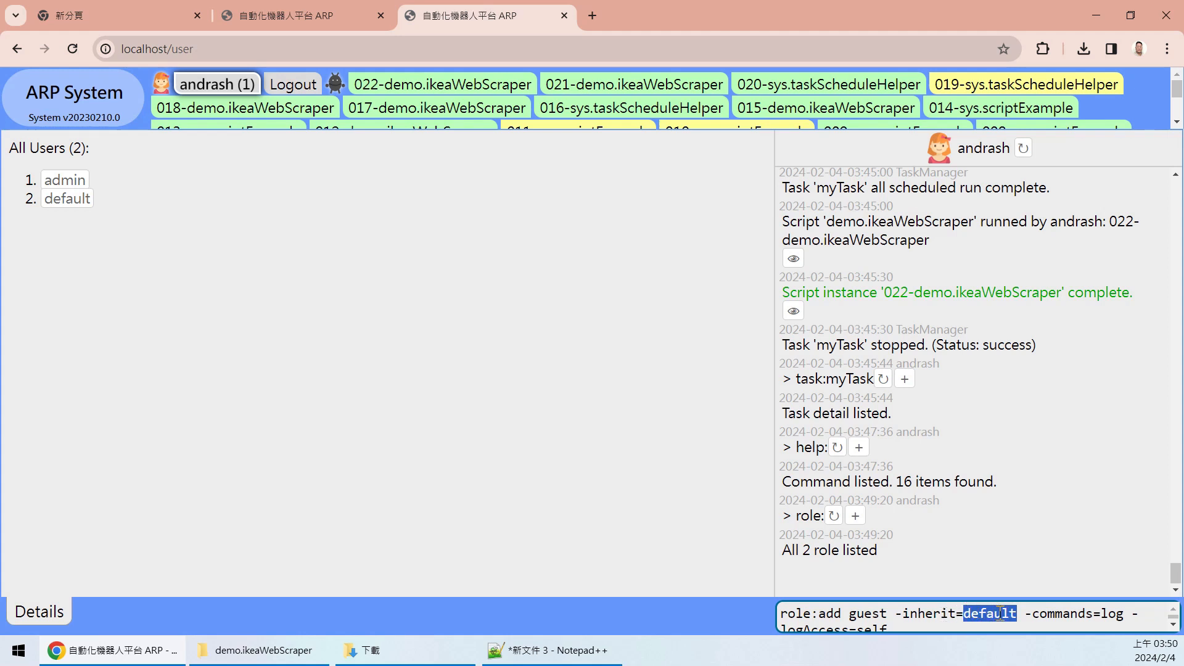
pyautogui.press('Right')
# - Review the -commands=log option in the command
pyautogui.moveTo(1035, 613); pyautogui.dragTo(1123, 618)
pyautogui.click(1062, 614)
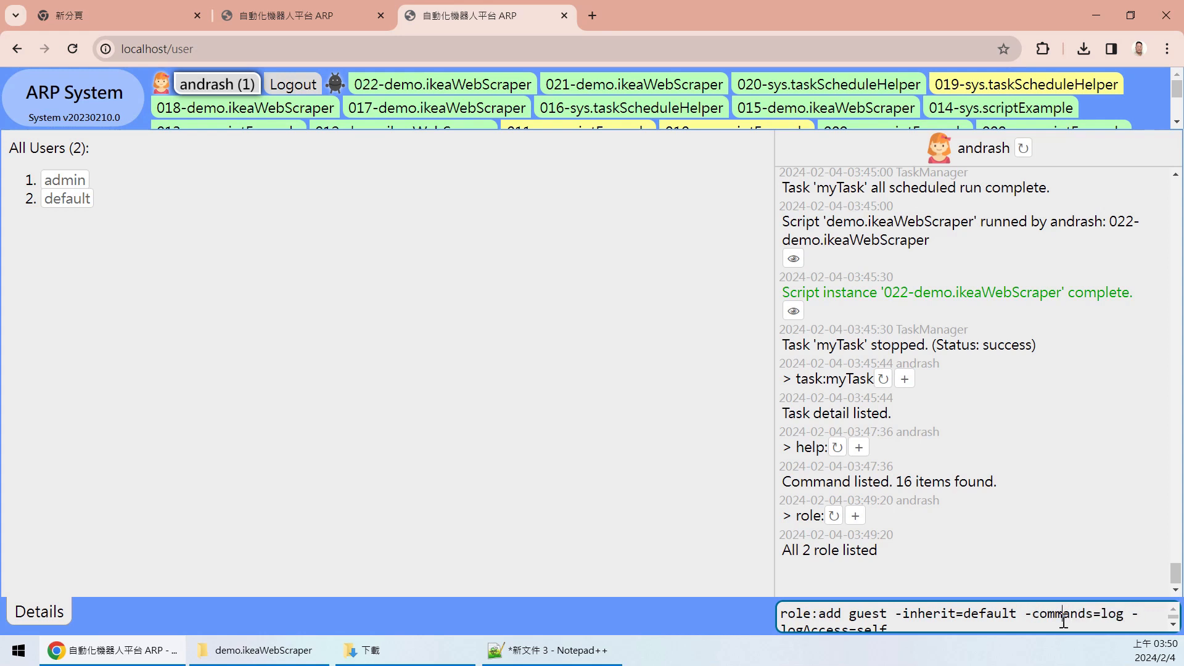
pyautogui.moveTo(1125, 615); pyautogui.dragTo(1103, 616)
pyautogui.click(1070, 614)
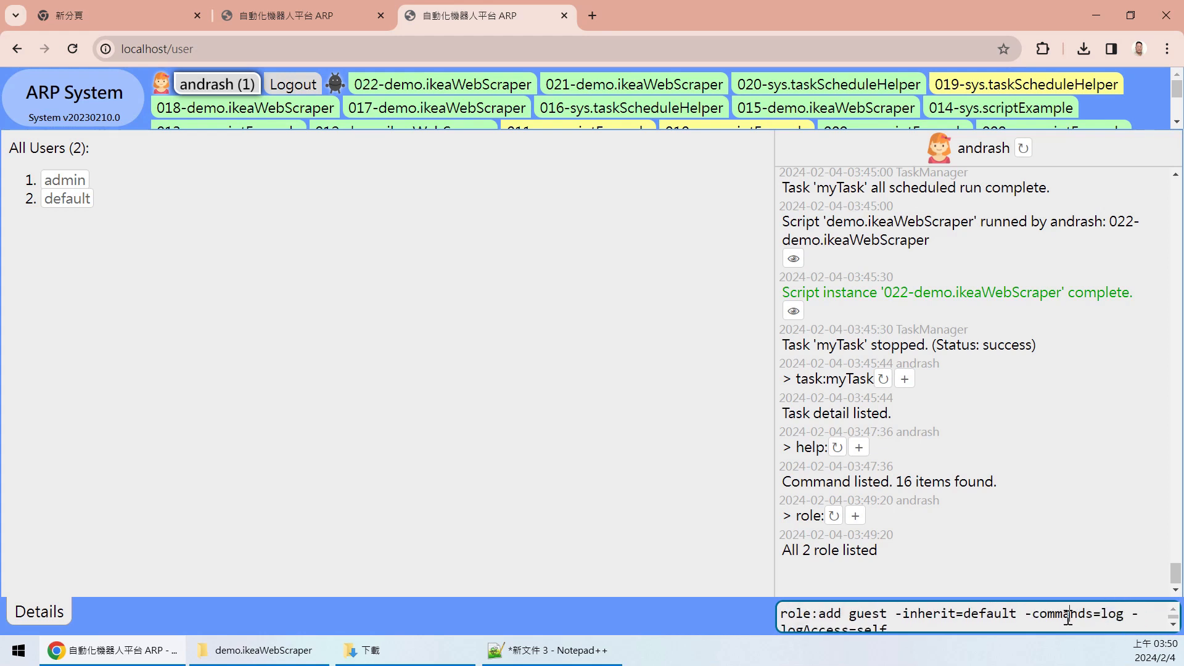
pyautogui.doubleClick(1110, 614)
pyautogui.click(937, 626)
pyautogui.keyDown('shift'); pyautogui.click(914, 615); pyautogui.keyUp('shift')
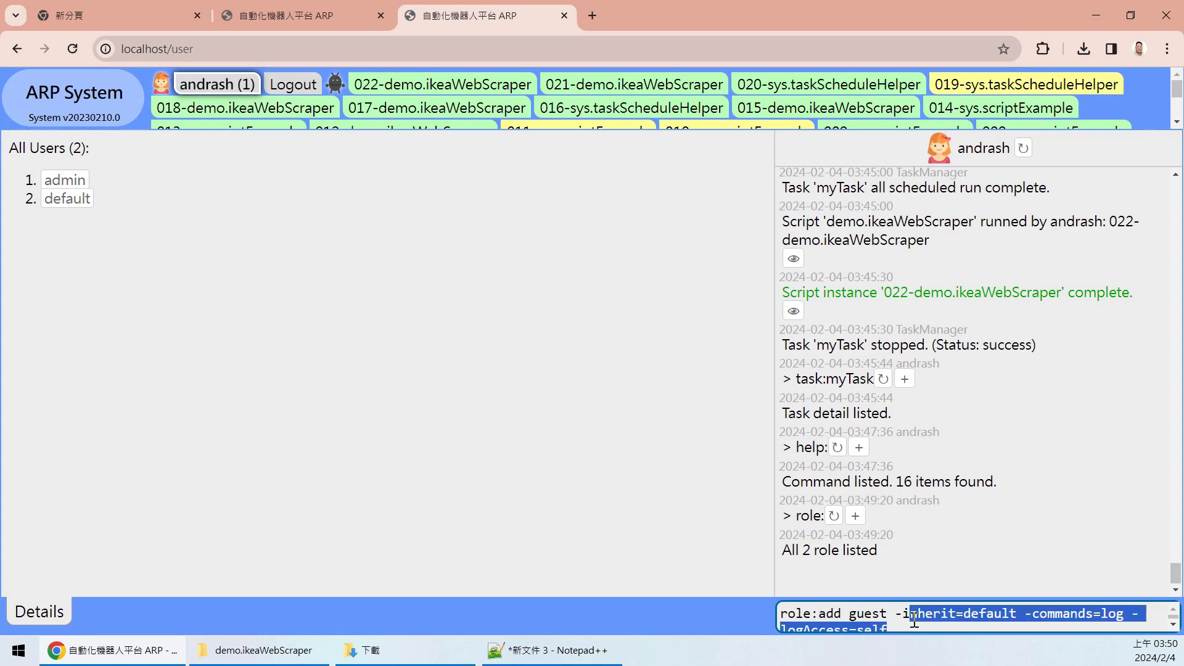
pyautogui.press('Right')
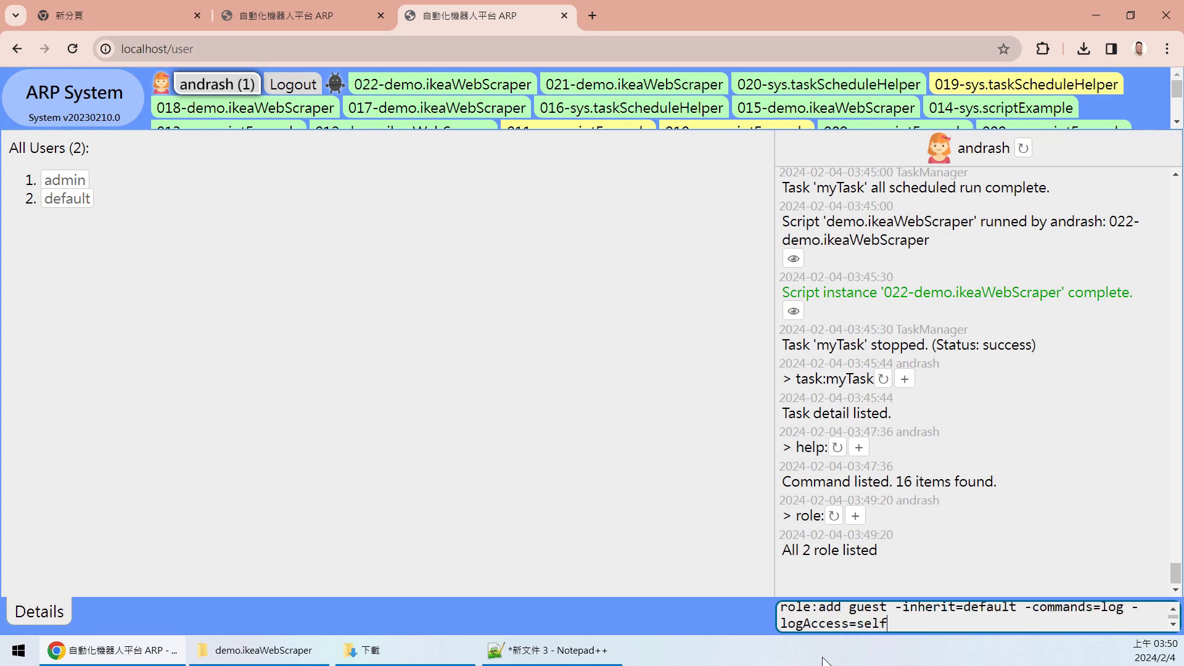
# - Check -logAccess=self and submit the command, creating the guest role
pyautogui.doubleClick(823, 622)
pyautogui.doubleClick(869, 620)
pyautogui.click(922, 618)
pyautogui.scroll(1, 911, 619)
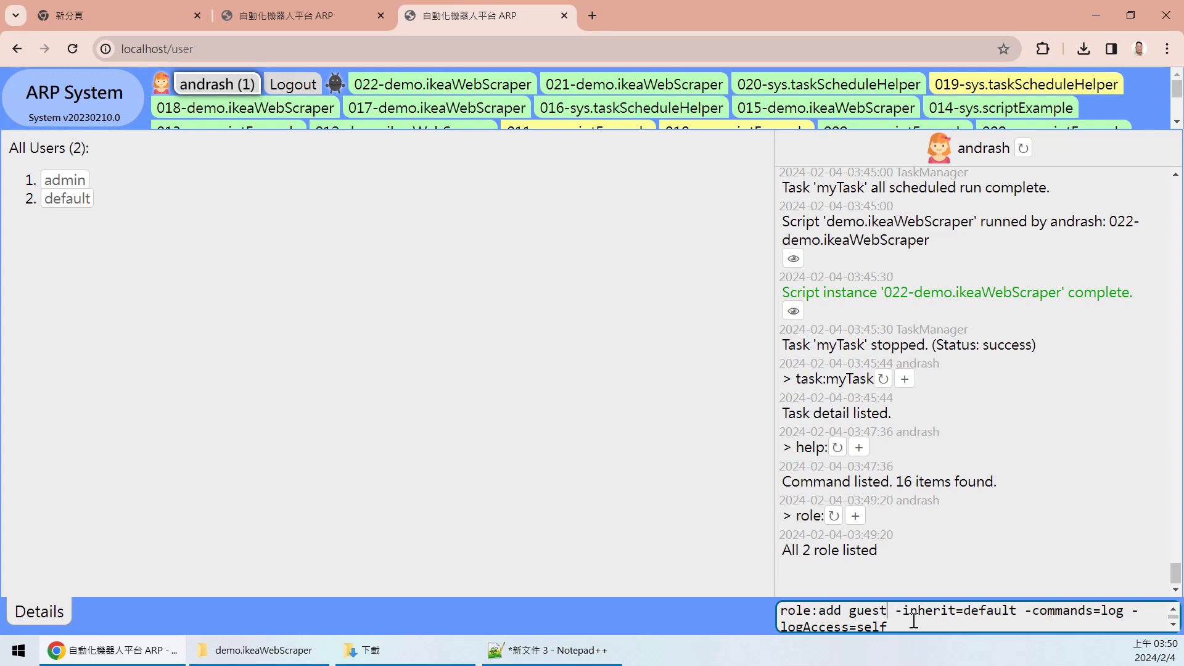
pyautogui.press('Return')
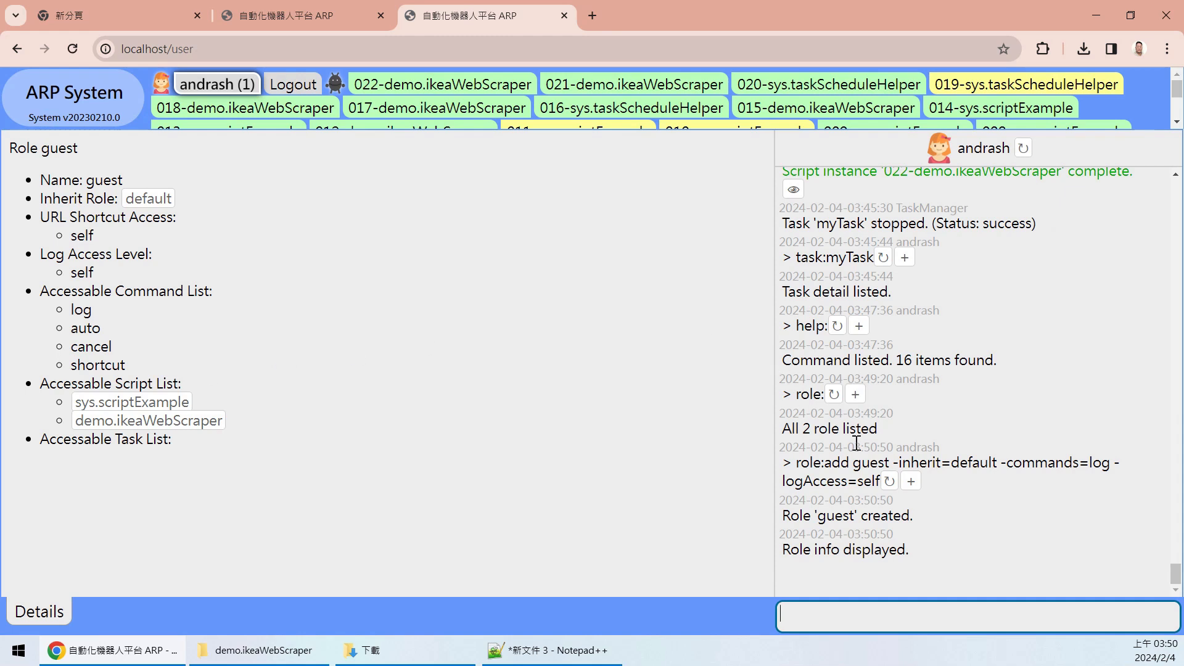
pyautogui.doubleClick(803, 462)
pyautogui.click(891, 460)
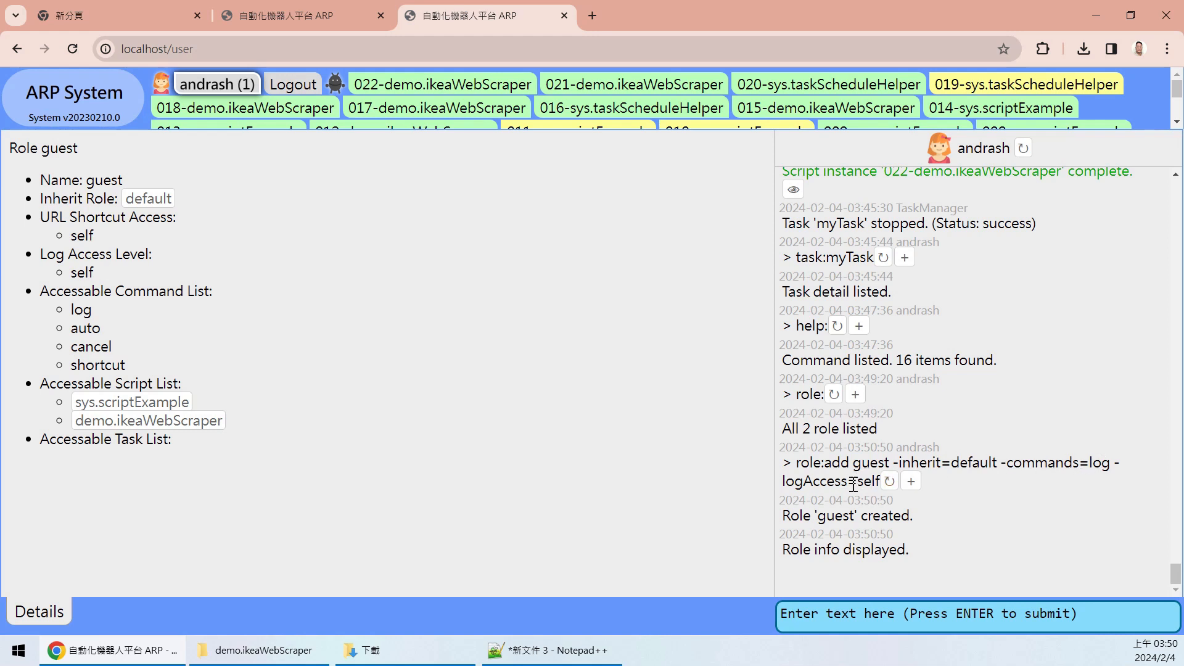
pyautogui.moveTo(801, 515); pyautogui.dragTo(926, 519)
pyautogui.click(920, 537)
pyautogui.doubleClick(92, 180)
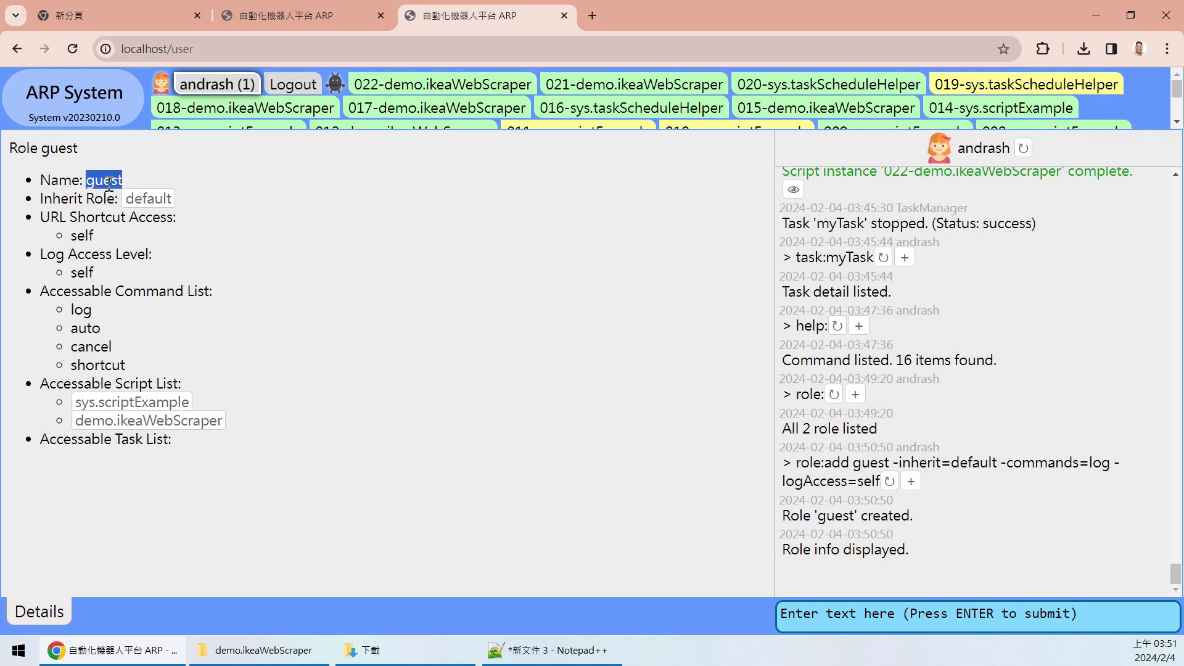
pyautogui.click(84, 208)
pyautogui.moveTo(71, 237)
pyautogui.mouseDown()
pyautogui.moveTo(124, 246)
pyautogui.moveTo(161, 228)
pyautogui.moveTo(71, 243)
pyautogui.mouseUp()
pyautogui.click(162, 229)
pyautogui.tripleClick(122, 223)
pyautogui.moveTo(177, 224); pyautogui.dragTo(147, 222)
pyautogui.click(226, 224)
pyautogui.moveTo(226, 224); pyautogui.dragTo(158, 228)
pyautogui.click(107, 223)
pyautogui.click(124, 238)
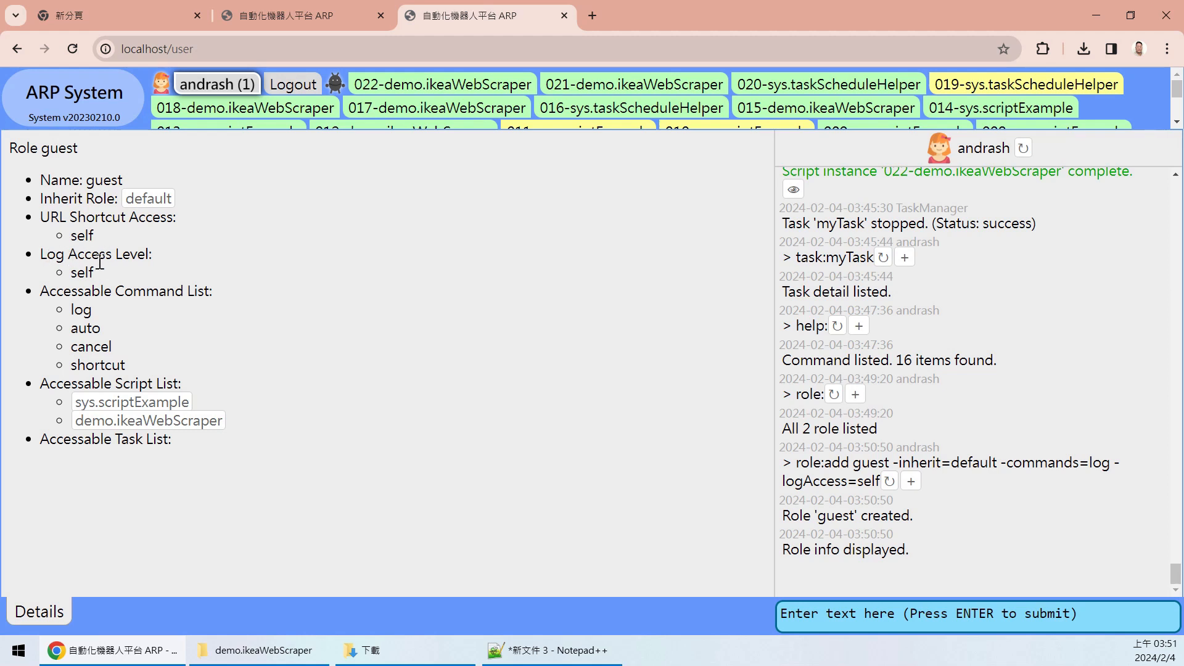
pyautogui.doubleClick(78, 272)
pyautogui.click(102, 291)
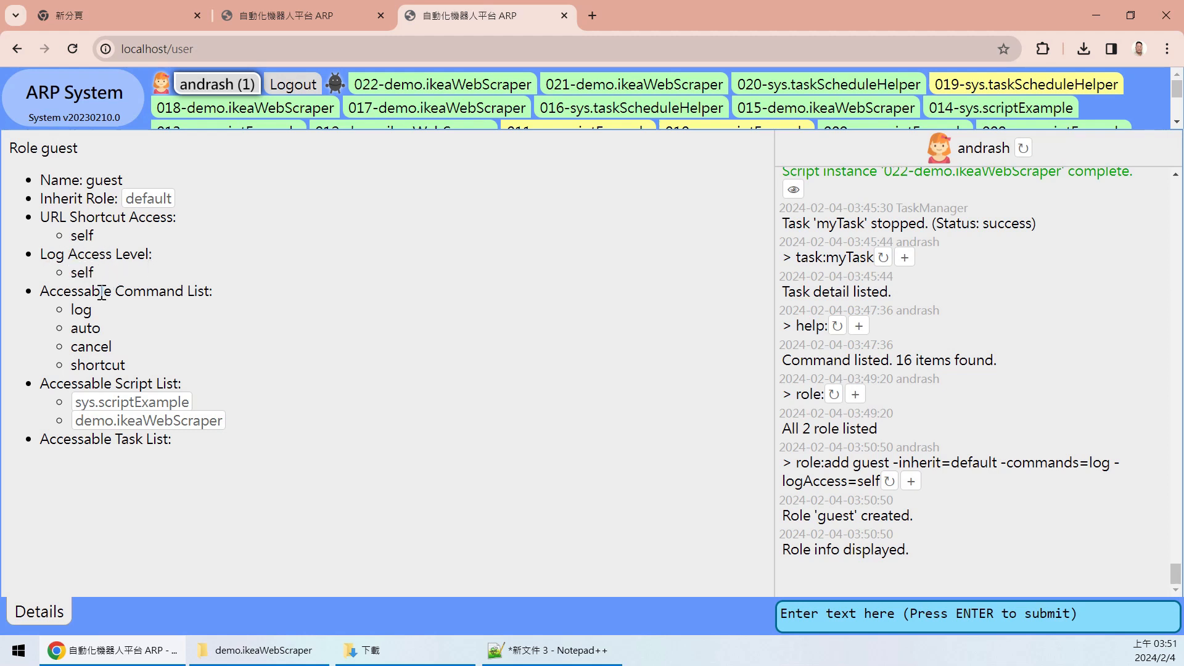
pyautogui.moveTo(126, 369); pyautogui.dragTo(71, 308)
pyautogui.click(70, 313)
pyautogui.doubleClick(81, 310)
pyautogui.doubleClick(1099, 461)
pyautogui.click(58, 336)
pyautogui.moveTo(72, 328)
pyautogui.mouseDown()
pyautogui.moveTo(102, 348)
pyautogui.moveTo(86, 330)
pyautogui.moveTo(140, 333)
pyautogui.moveTo(147, 358)
pyautogui.moveTo(128, 365)
pyautogui.moveTo(51, 336)
pyautogui.mouseUp()
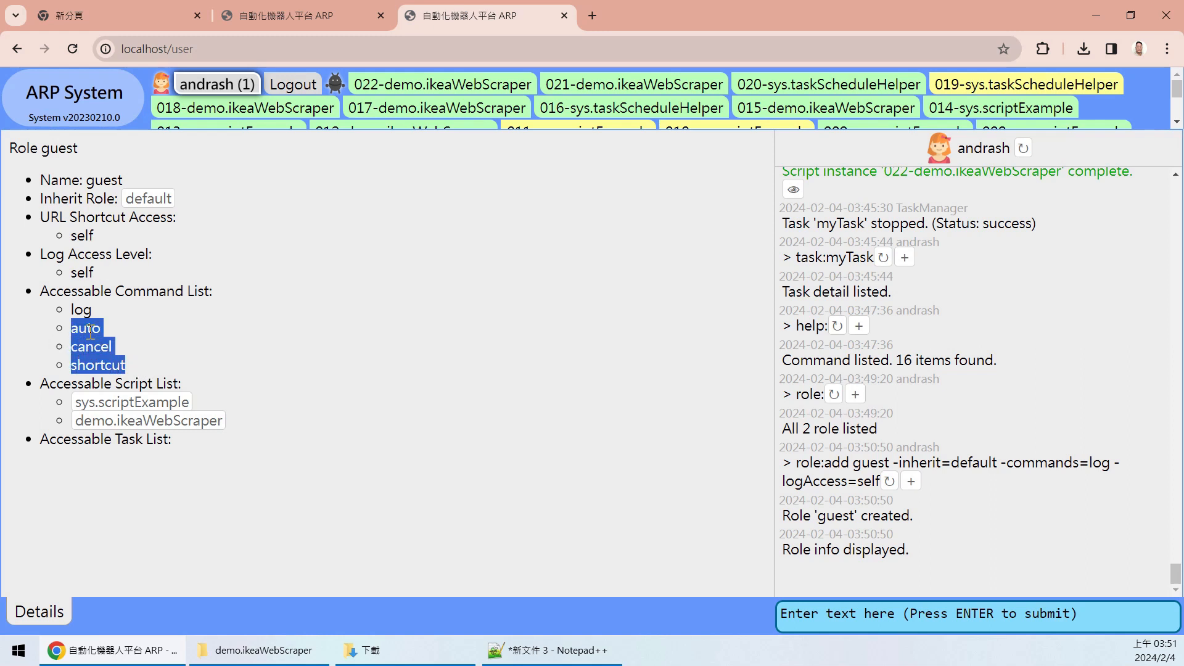
pyautogui.click(151, 291)
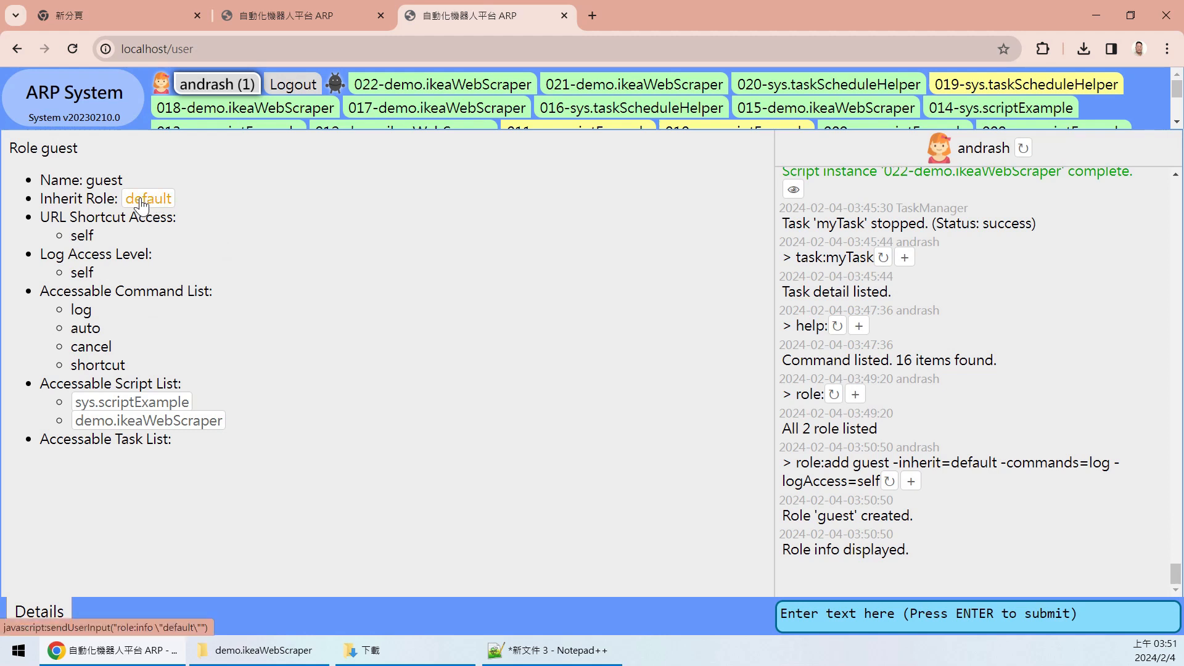
pyautogui.moveTo(126, 365); pyautogui.dragTo(63, 338)
pyautogui.click(184, 239)
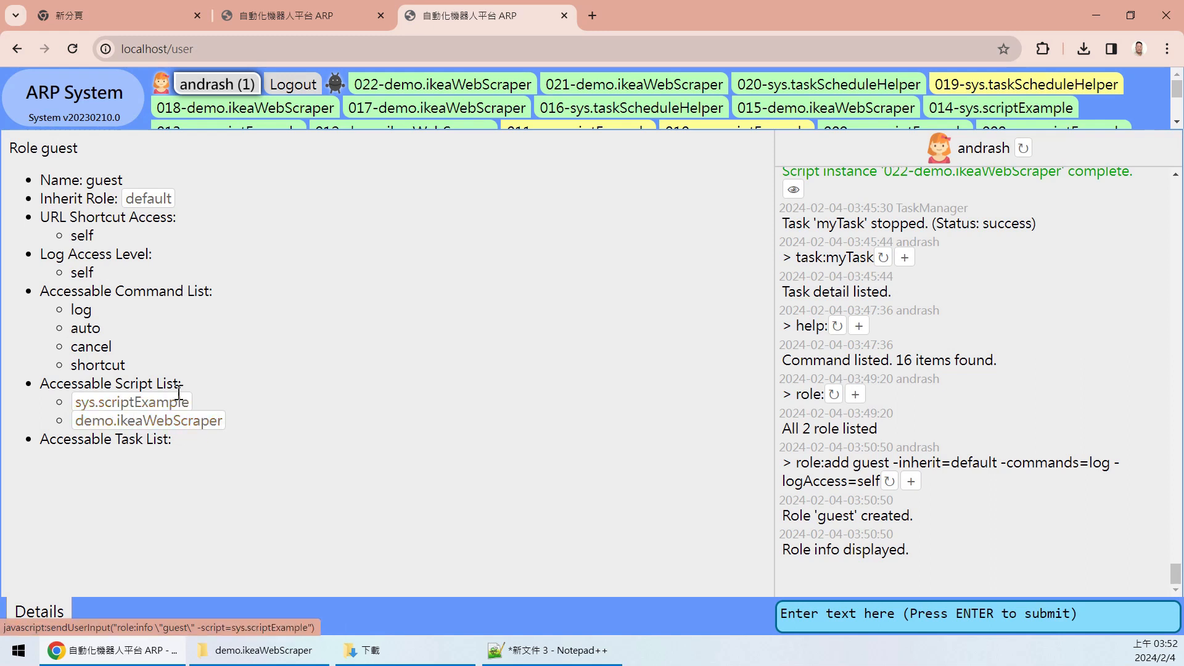
pyautogui.moveTo(72, 402); pyautogui.dragTo(279, 427)
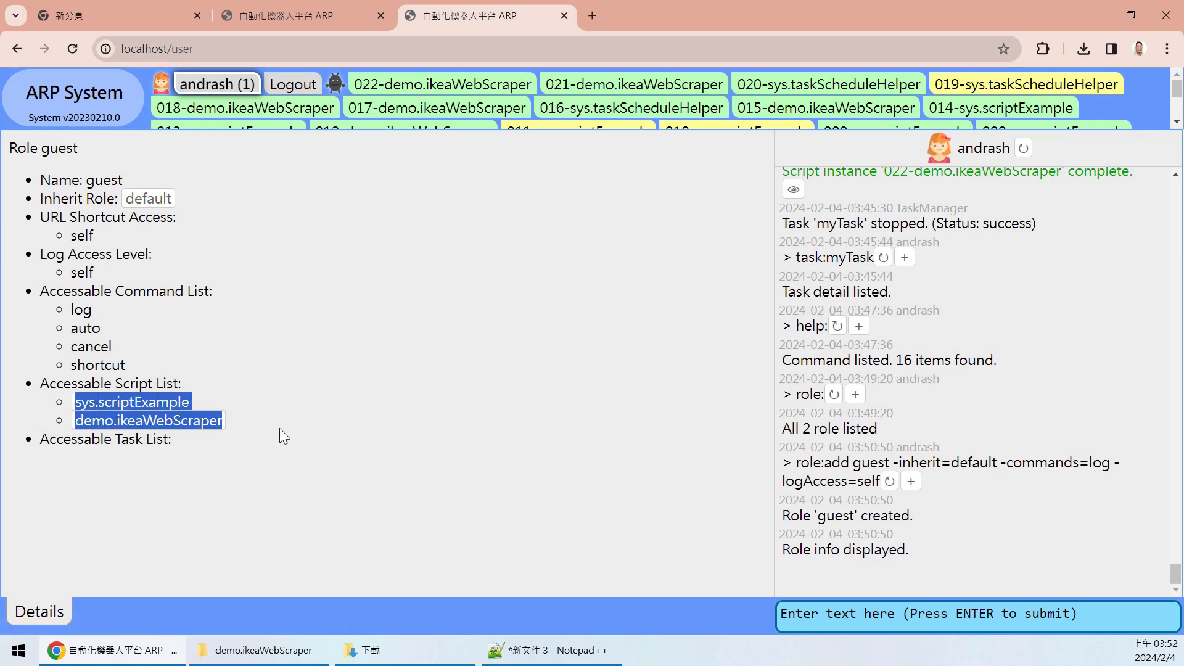
pyautogui.click(305, 423)
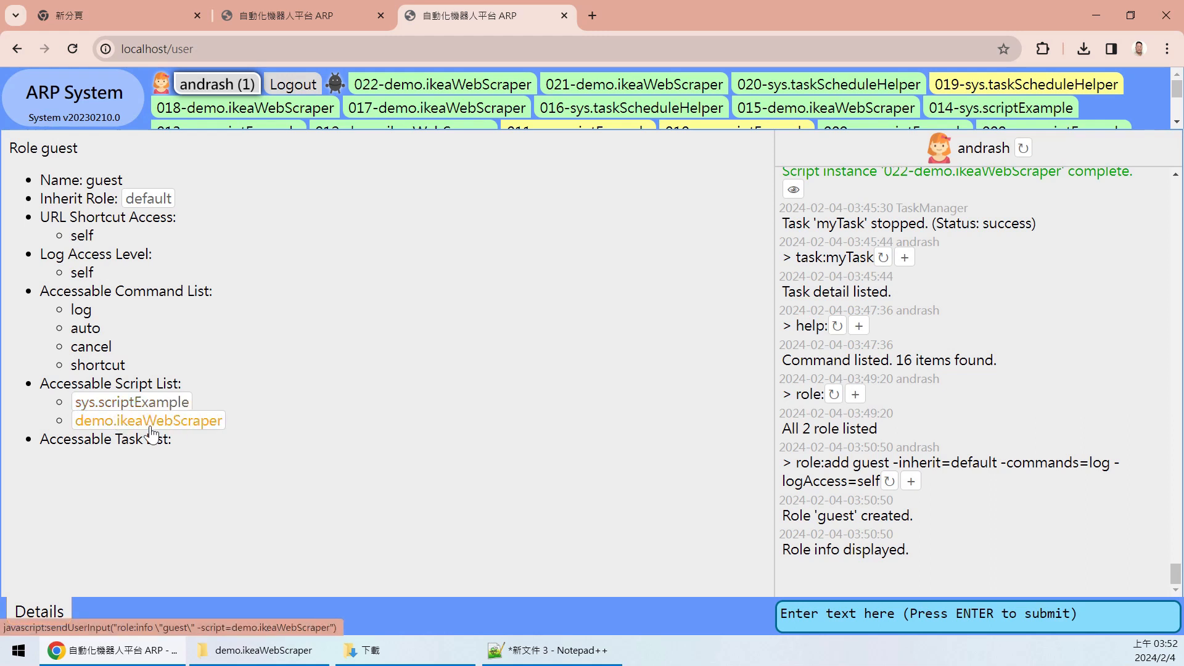
pyautogui.moveTo(67, 444); pyautogui.dragTo(179, 442)
pyautogui.click(103, 447)
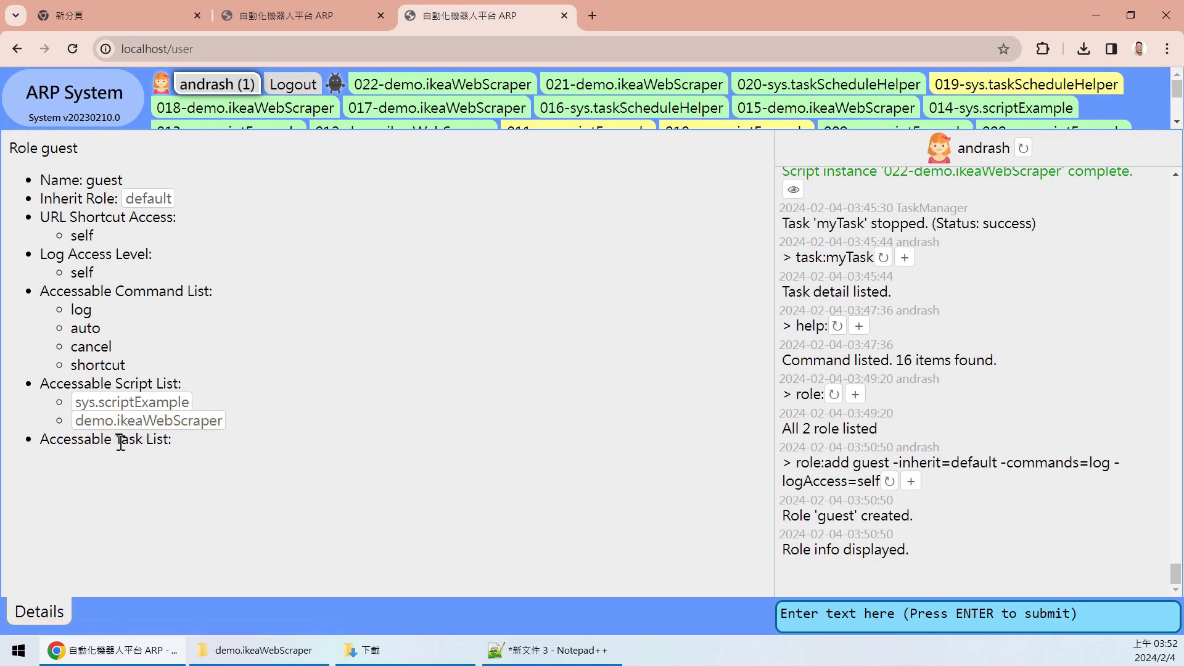
pyautogui.doubleClick(113, 441)
pyautogui.click(160, 445)
pyautogui.click(887, 621)
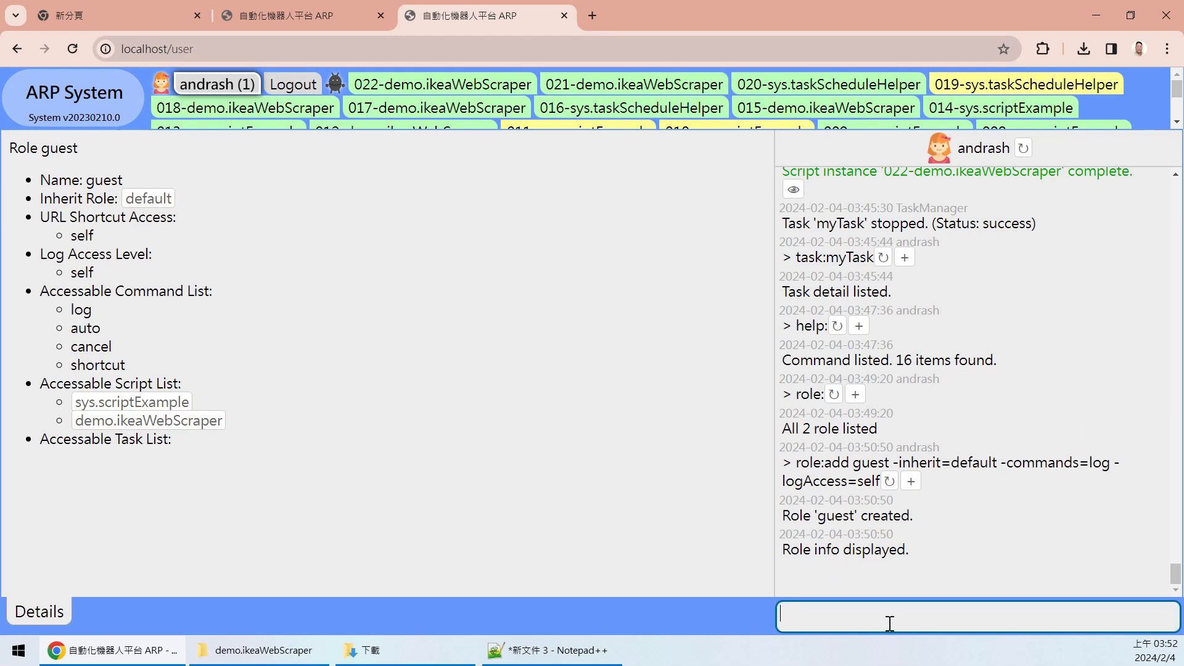
pyautogui.click(311, 462)
pyautogui.moveTo(318, 475); pyautogui.dragTo(294, 460)
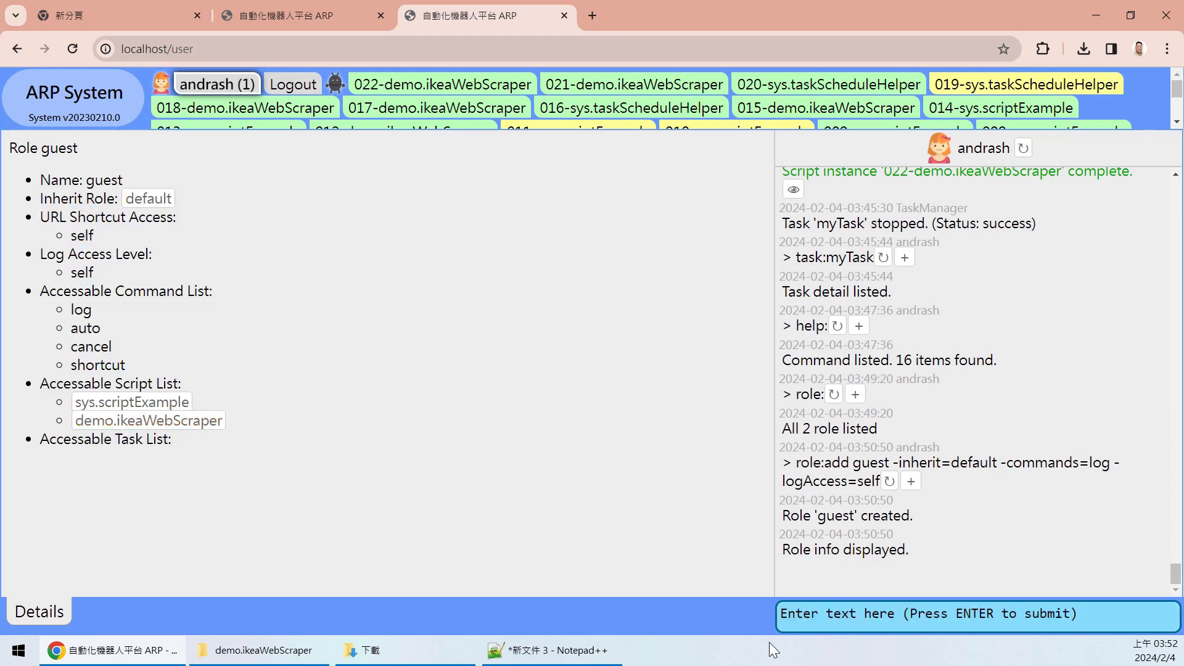
# - List all existing users with the user: command
pyautogui.click(850, 623)
pyautogui.write('user')
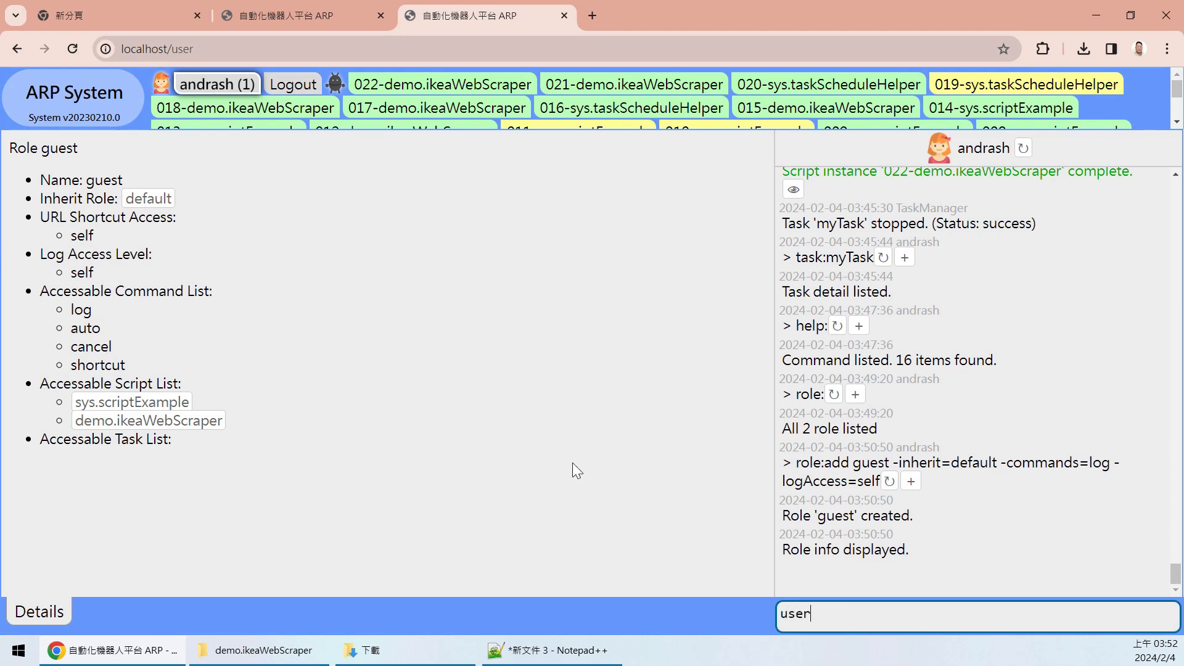
pyautogui.write(':')
pyautogui.press('Return')
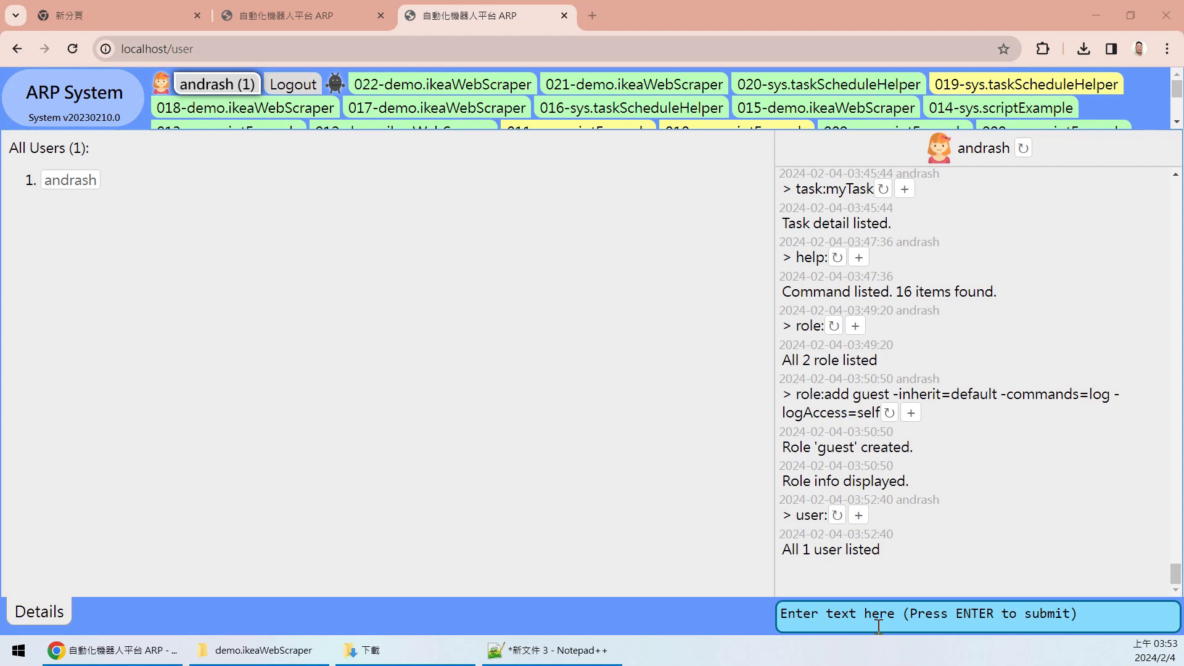
# - Add a new user with role guest and an e-mail address using a pasted user:add command
pyautogui.click(891, 612)
pyautogui.hotkey('ctrl', 'v')
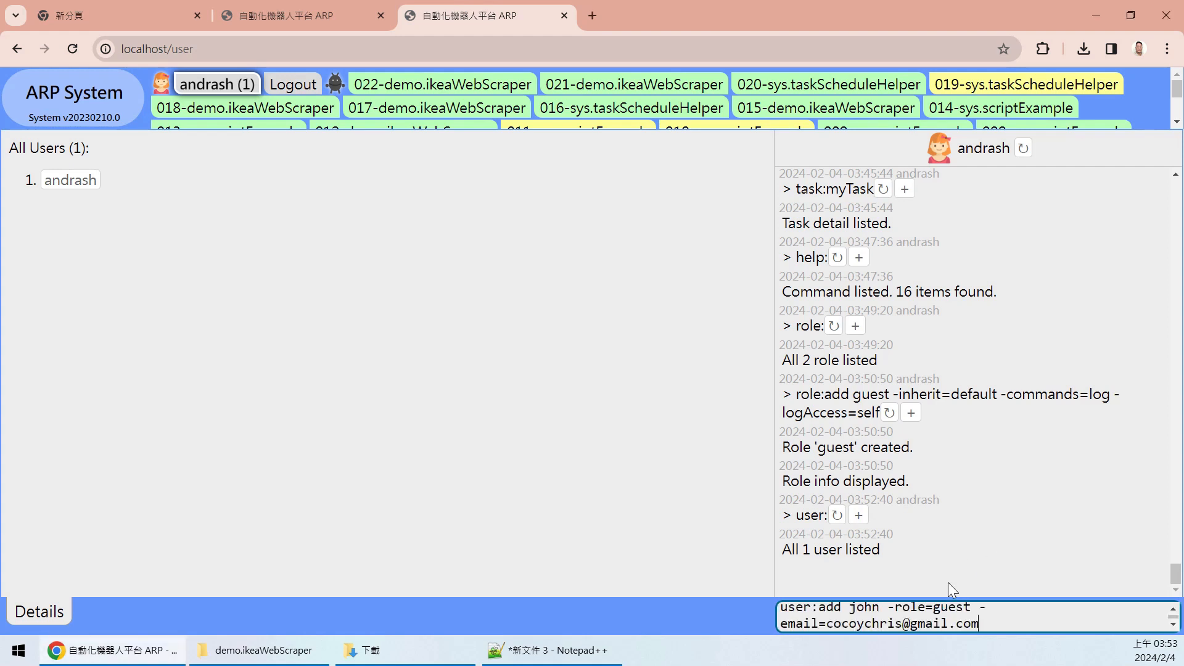
pyautogui.click(856, 603)
pyautogui.press('Left')
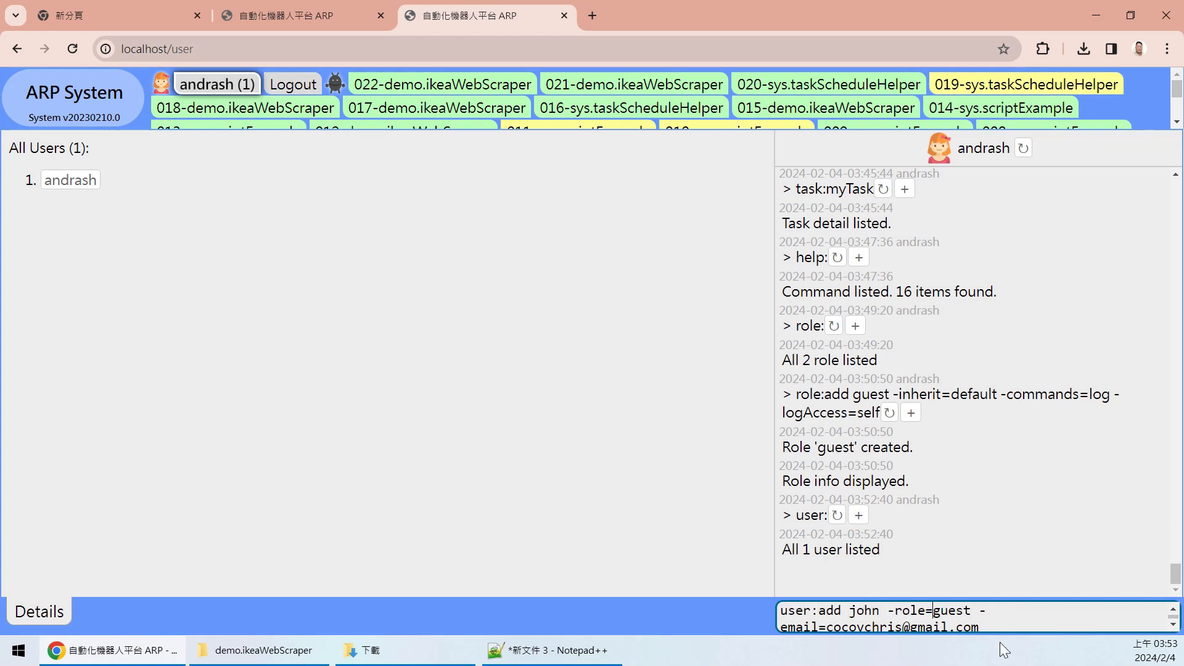
pyautogui.hotkey('ctrl', 'shift', 'Right')
pyautogui.press('Right')
pyautogui.hotkey('ctrl', 'shift', 'Left')
pyautogui.press('Right')
pyautogui.press('Right')
pyautogui.press('Right')
pyautogui.press('Right')
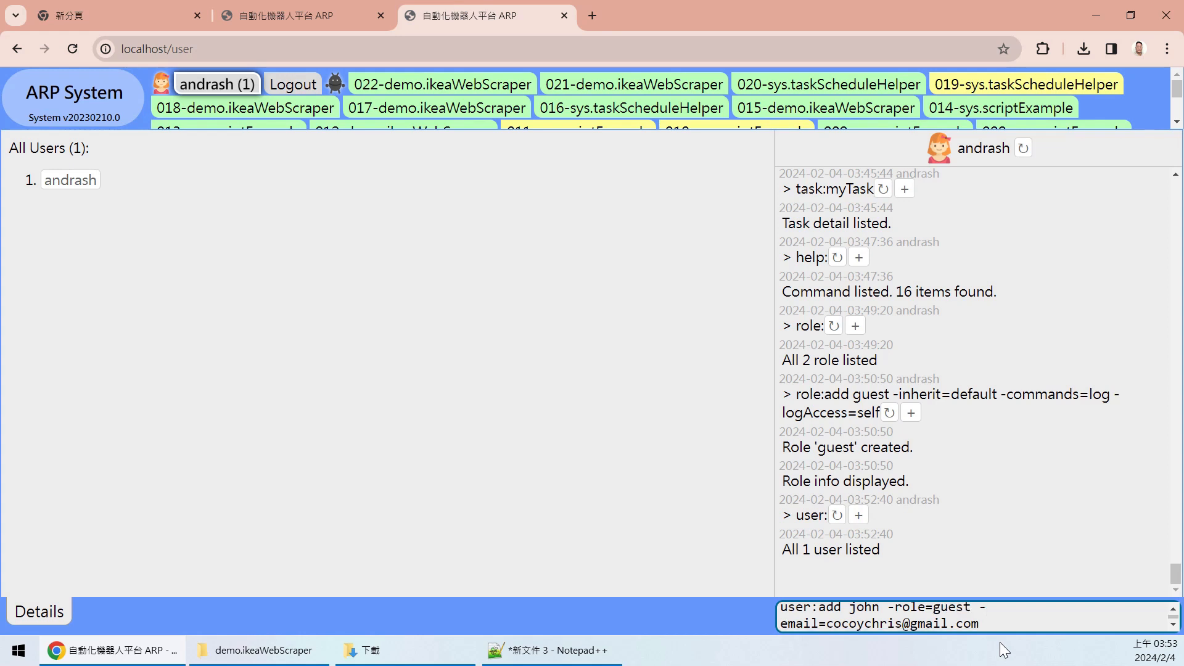
pyautogui.hotkey('shift', 'End')
pyautogui.press('Right')
pyautogui.press('Return')
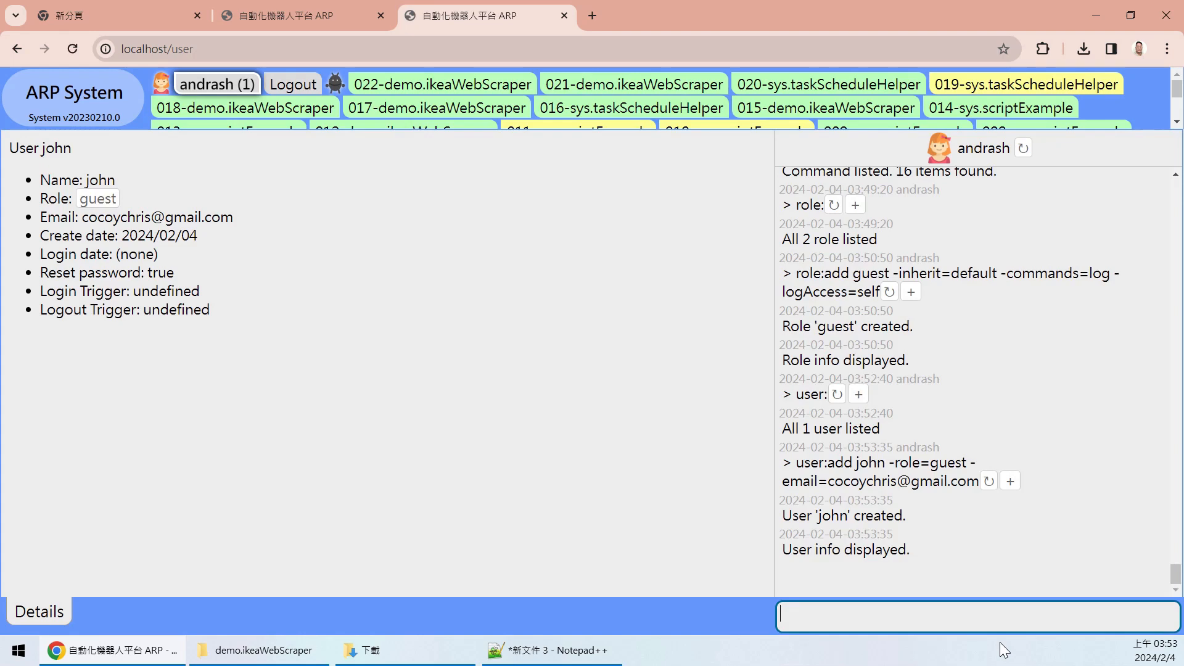
pyautogui.moveTo(792, 517); pyautogui.dragTo(924, 510)
pyautogui.click(924, 512)
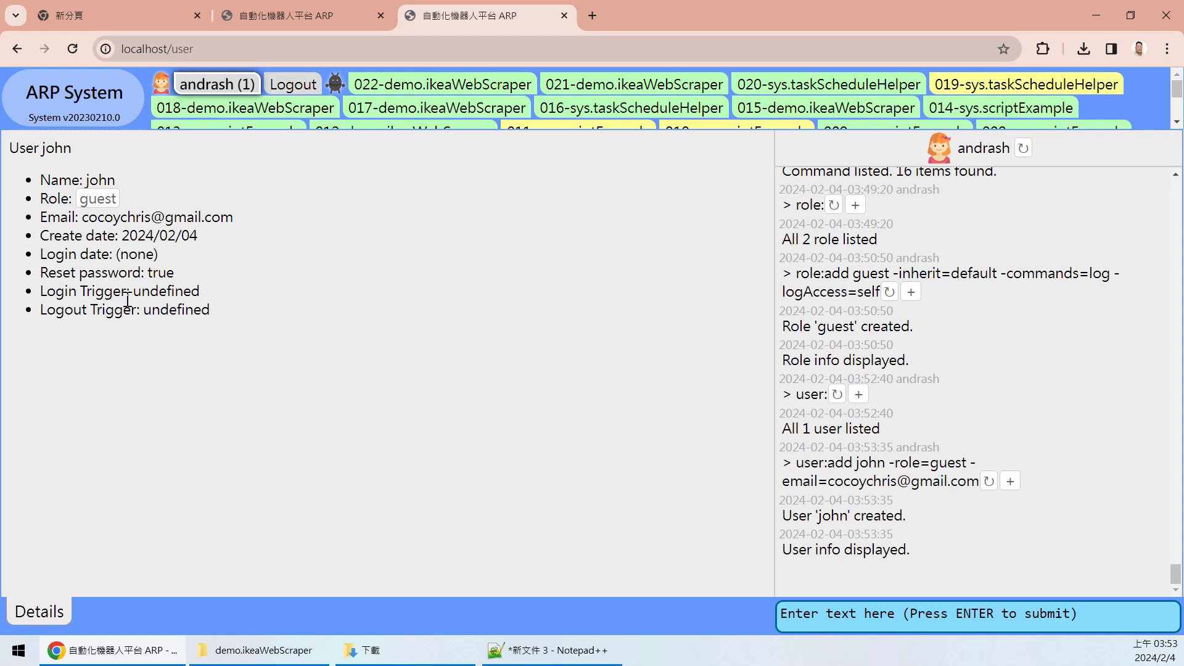
pyautogui.moveTo(96, 272); pyautogui.dragTo(147, 272)
pyautogui.click(197, 287)
pyautogui.moveTo(187, 275); pyautogui.dragTo(151, 271)
pyautogui.click(454, 292)
pyautogui.moveTo(145, 310); pyautogui.dragTo(231, 312)
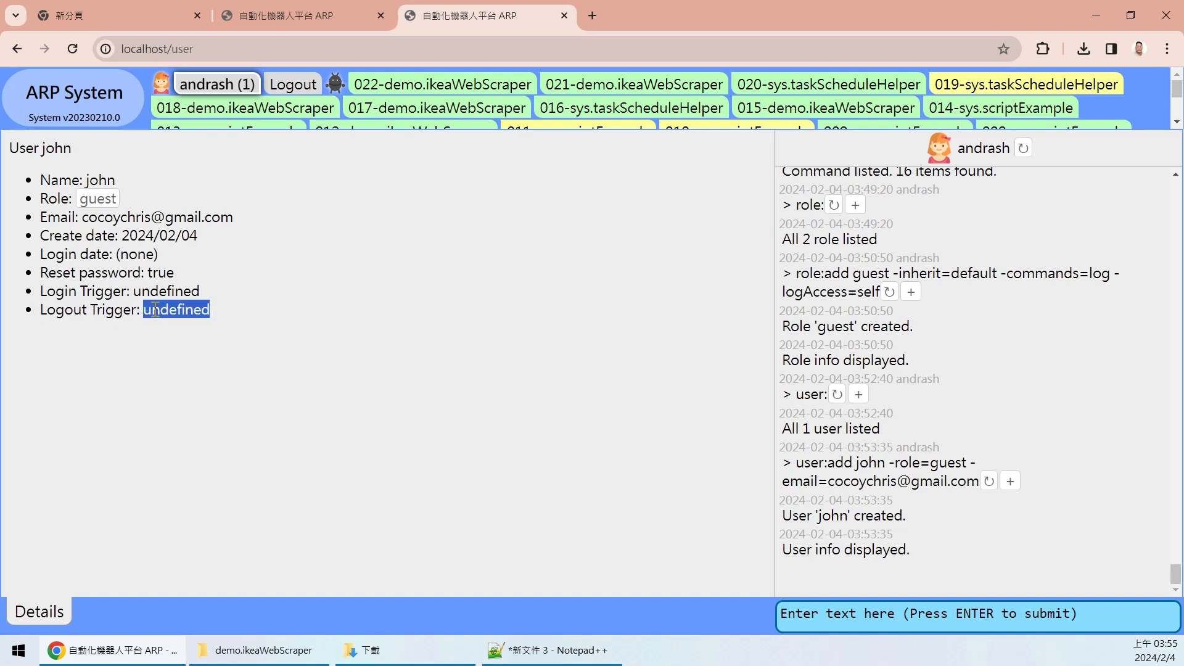
pyautogui.click(219, 292)
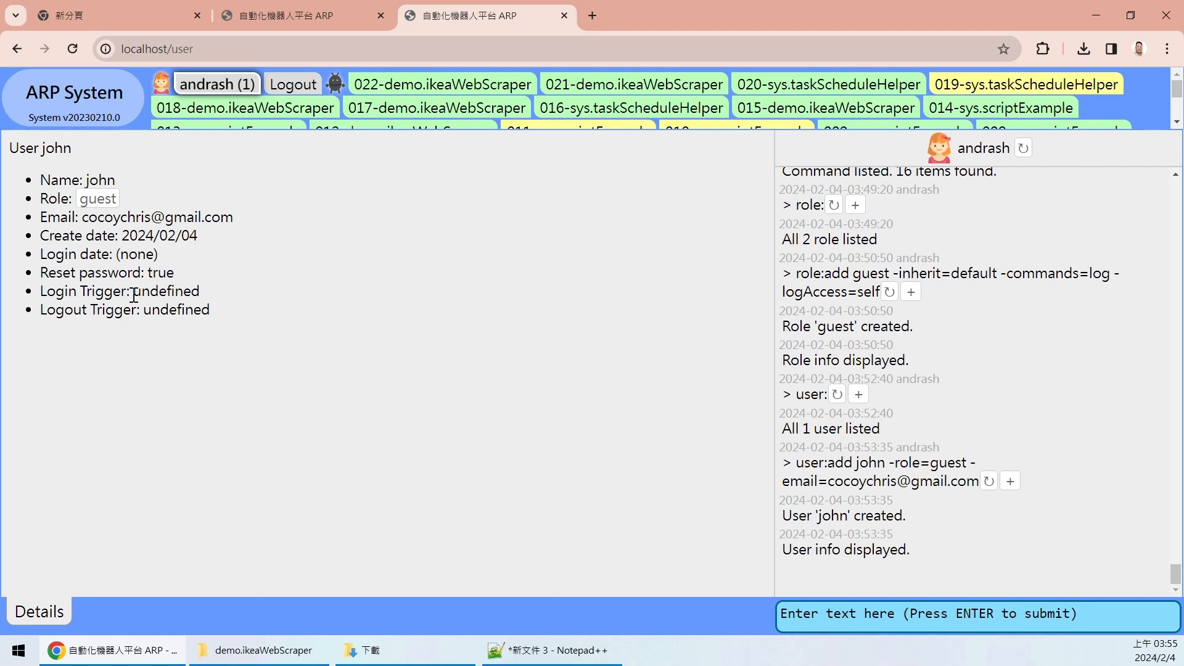
pyautogui.moveTo(133, 295); pyautogui.dragTo(31, 302)
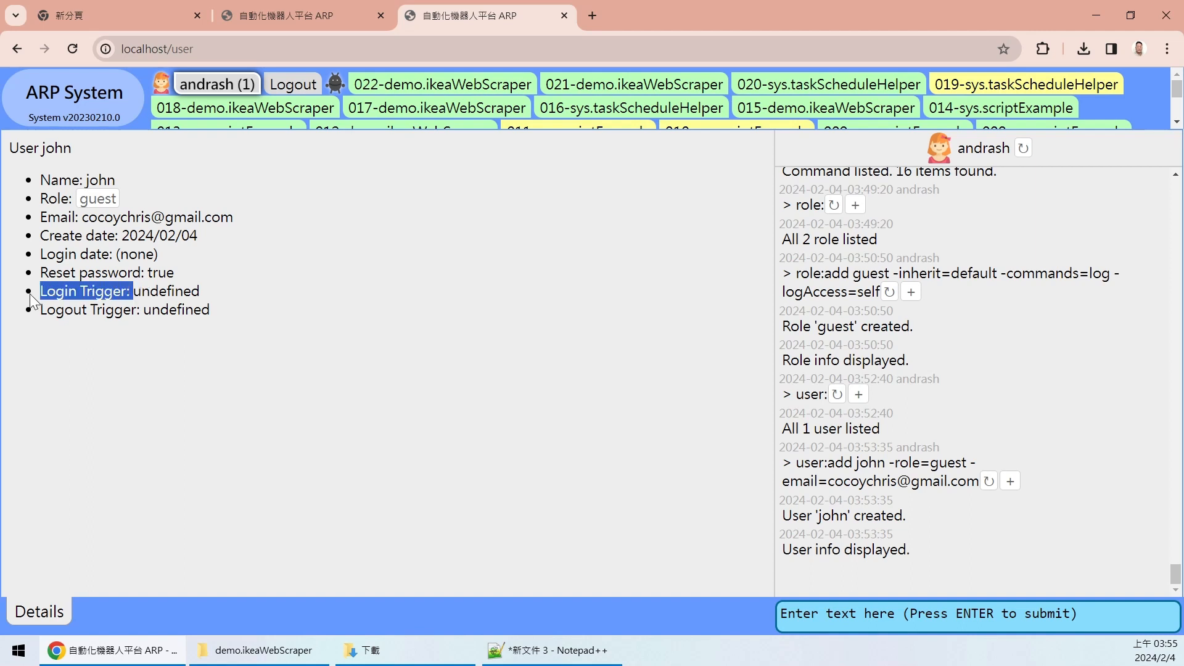
pyautogui.click(209, 287)
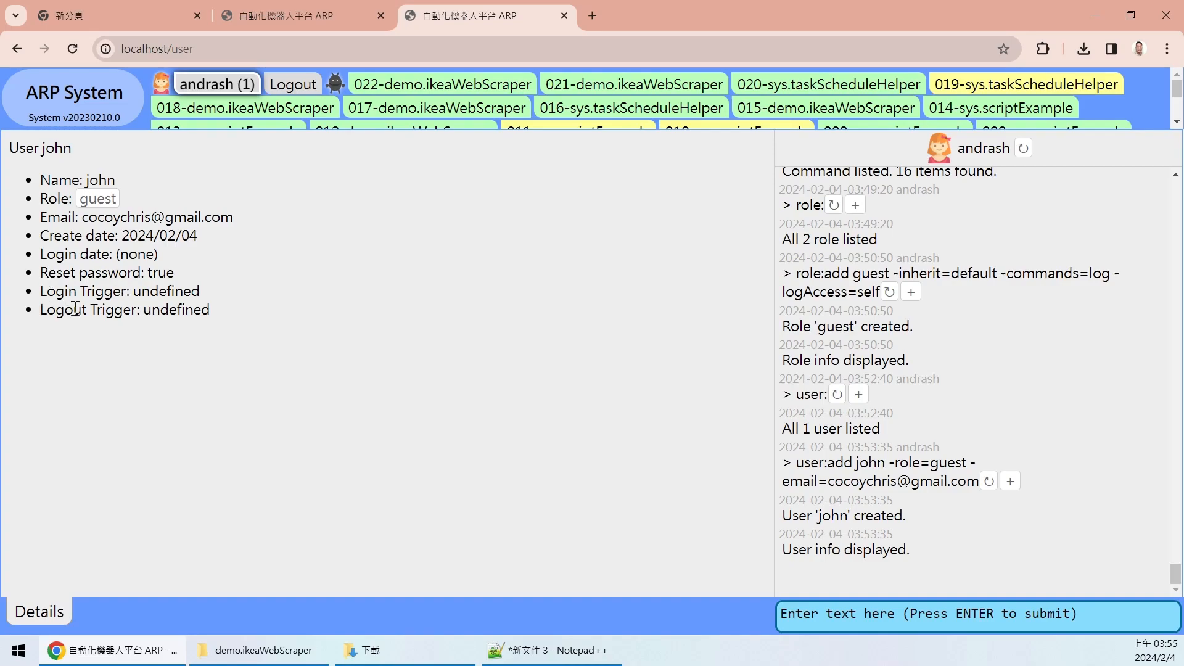
pyautogui.write('user')
pyautogui.press('BackSpace')
pyautogui.press('BackSpace')
pyautogui.press('BackSpace')
pyautogui.press('BackSpace')
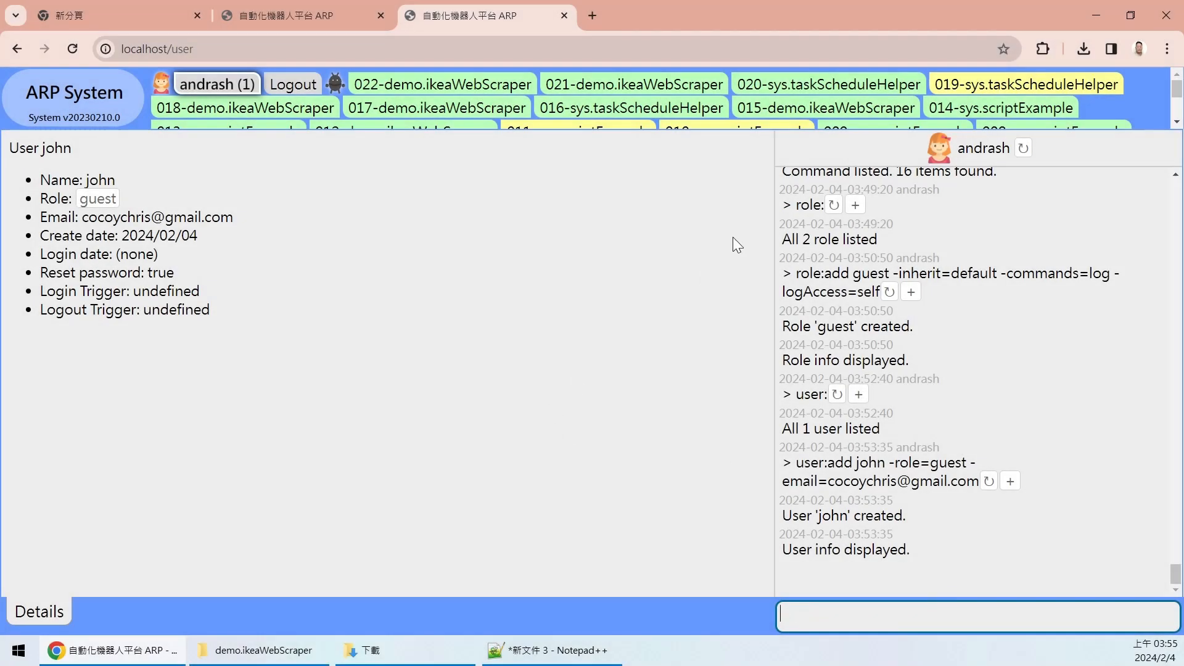
pyautogui.click(1140, 50)
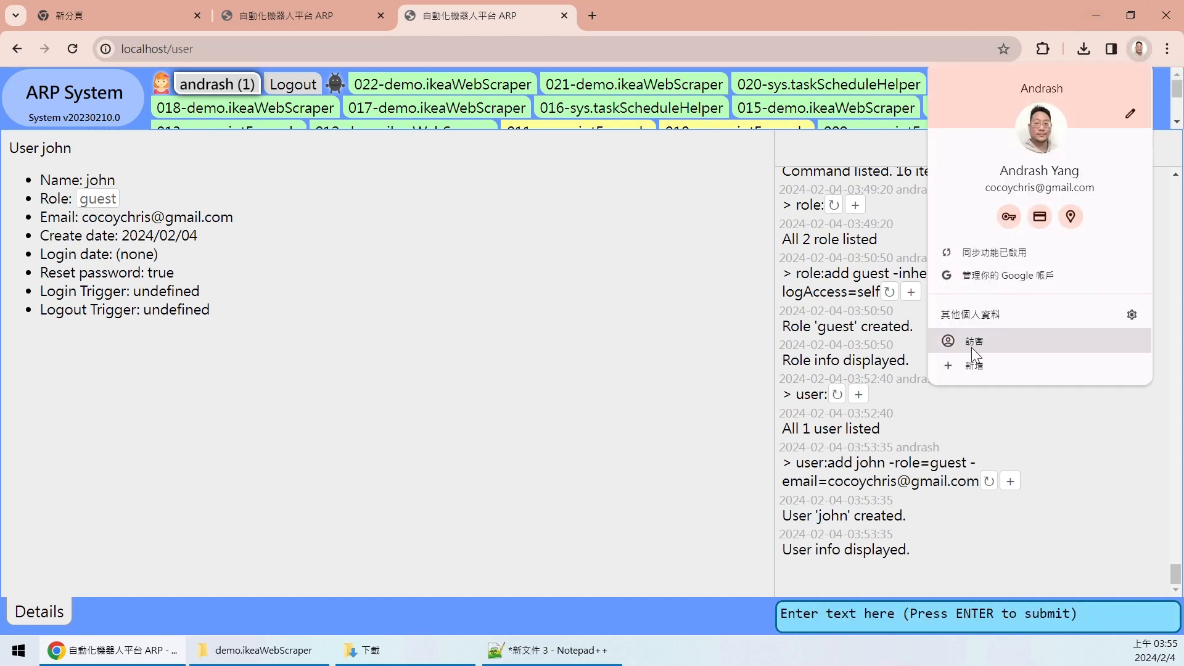
# - Open a Chrome Guest window docked on the right, with the ARP window on the left
pyautogui.click(975, 341)
pyautogui.moveTo(512, 32); pyautogui.dragTo(1180, 149)
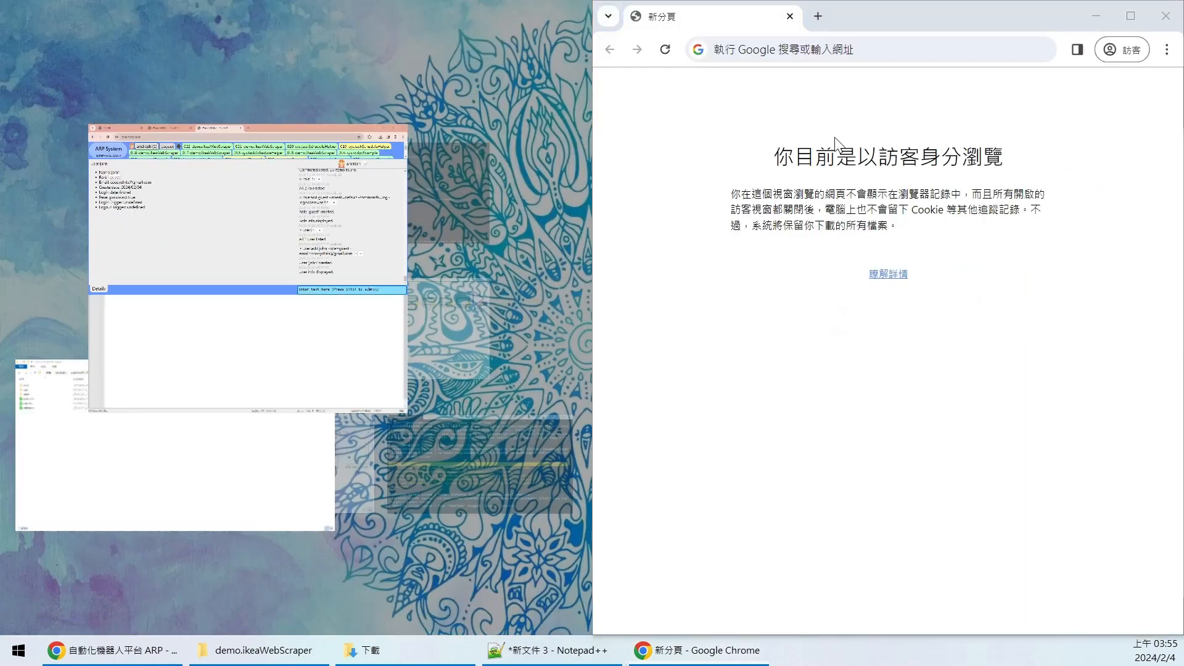
pyautogui.click(193, 185)
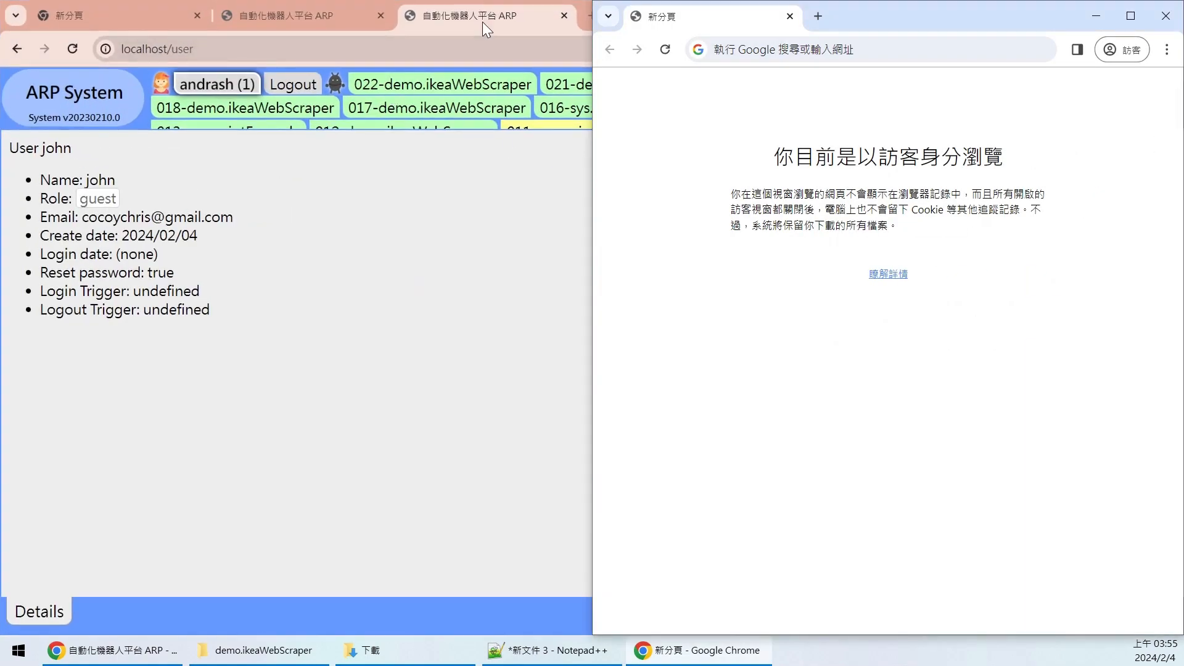
pyautogui.click(430, 210)
pyautogui.moveTo(723, 10); pyautogui.dragTo(1, 140)
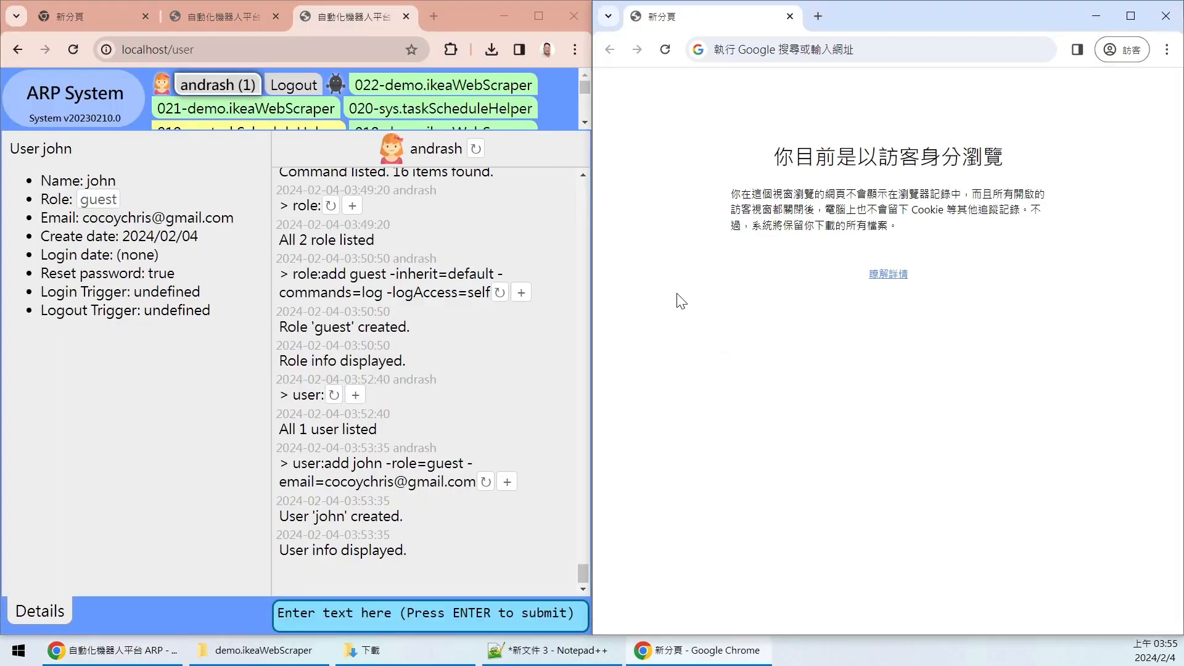
# - Take the ARP page's web address and ready the Guest window's address bar for it
pyautogui.click(257, 52)
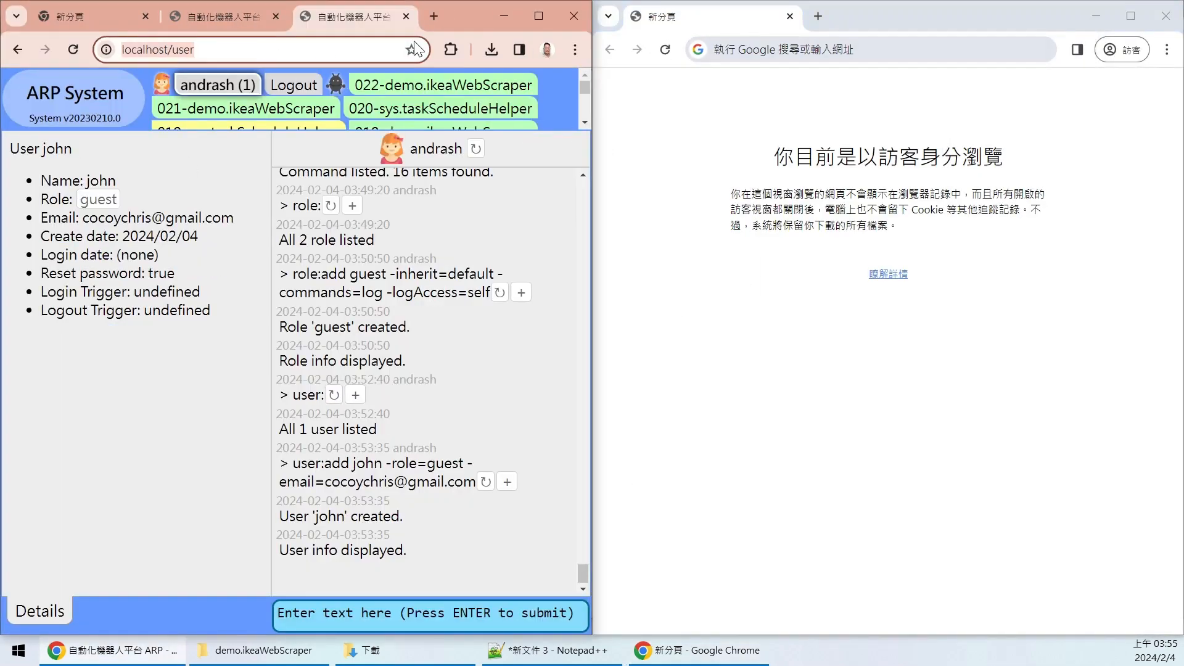
pyautogui.click(148, 50)
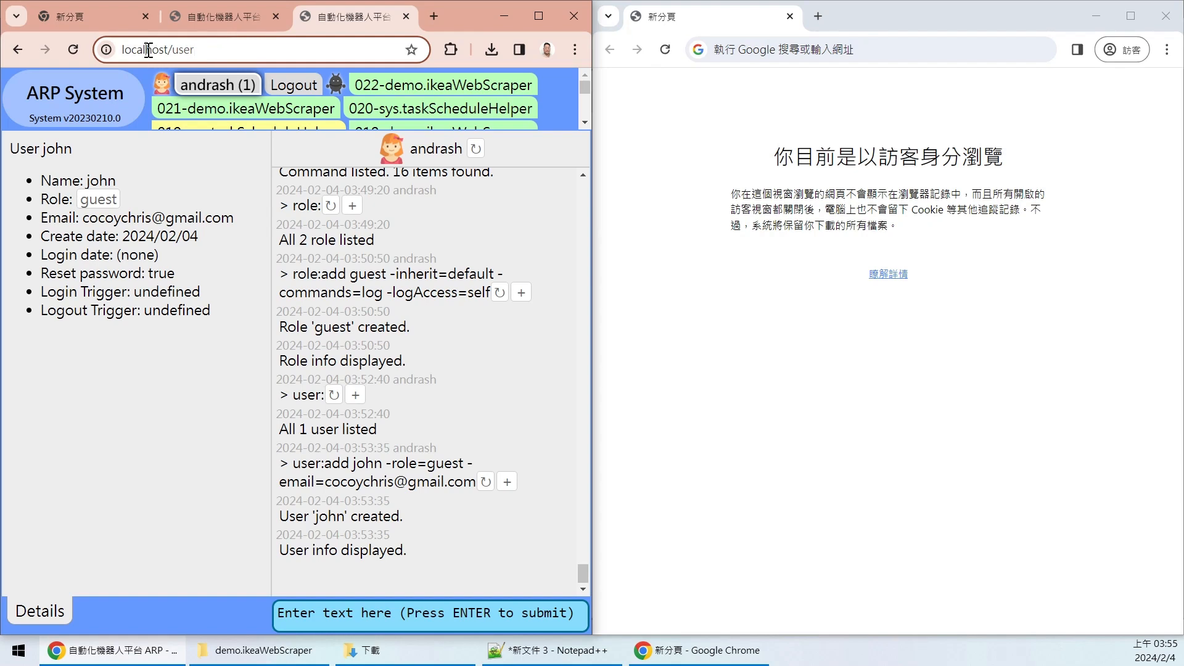
pyautogui.click(800, 49)
pyautogui.click(155, 262)
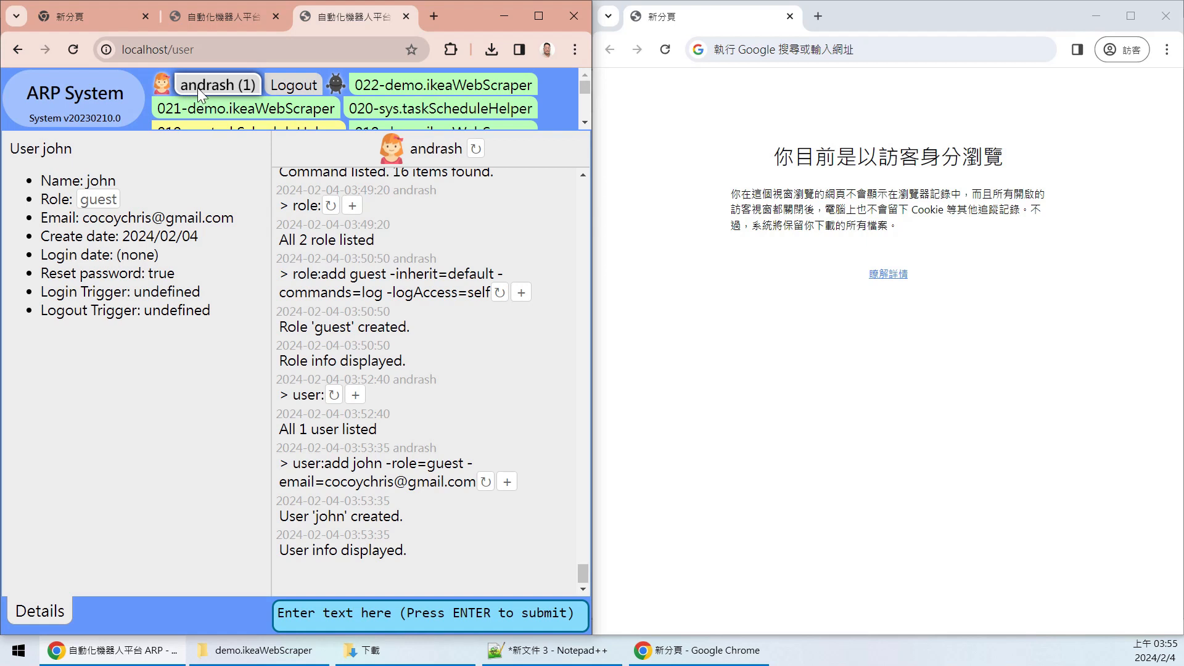
pyautogui.click(790, 49)
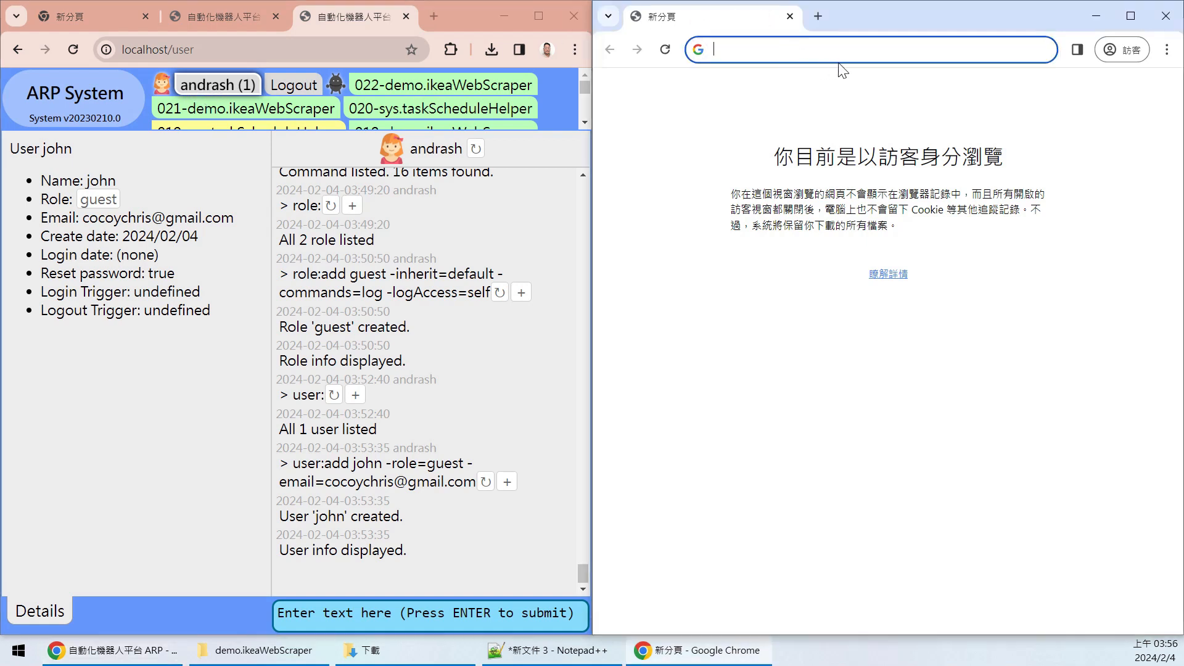
# - Load localhost in the Guest window and log in with the new guest user's username and password
pyautogui.write('http://localhost/')
pyautogui.press('Return')
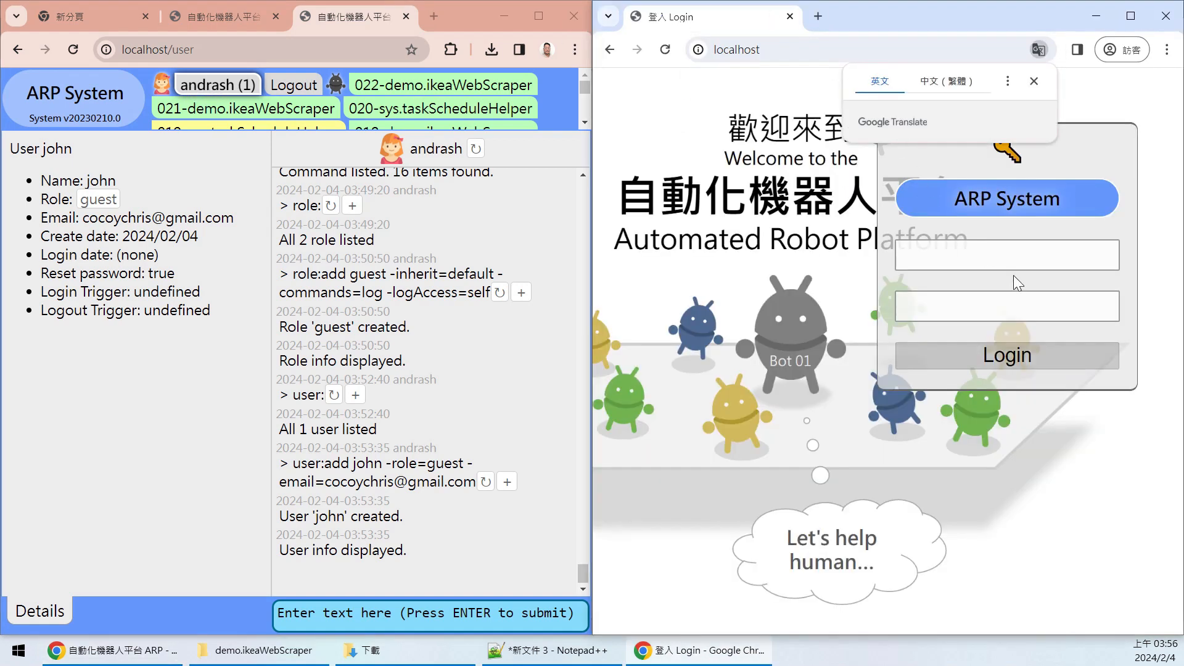
pyautogui.click(1059, 266)
pyautogui.write('jo')
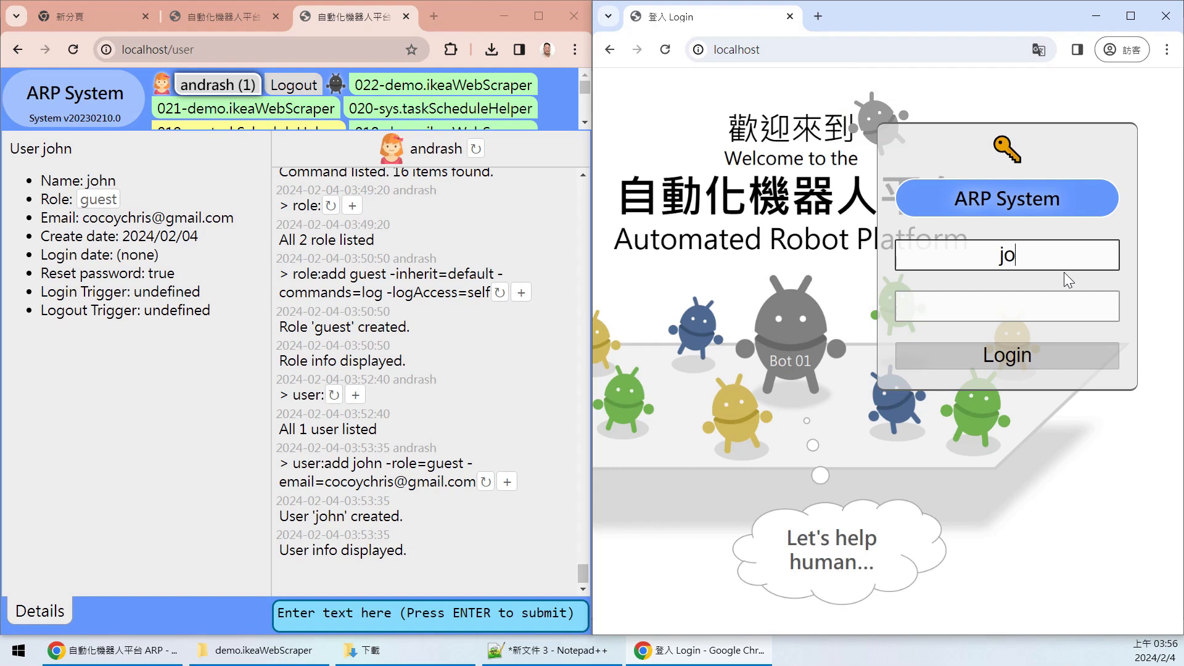
pyautogui.write('hn')
pyautogui.press('Tab')
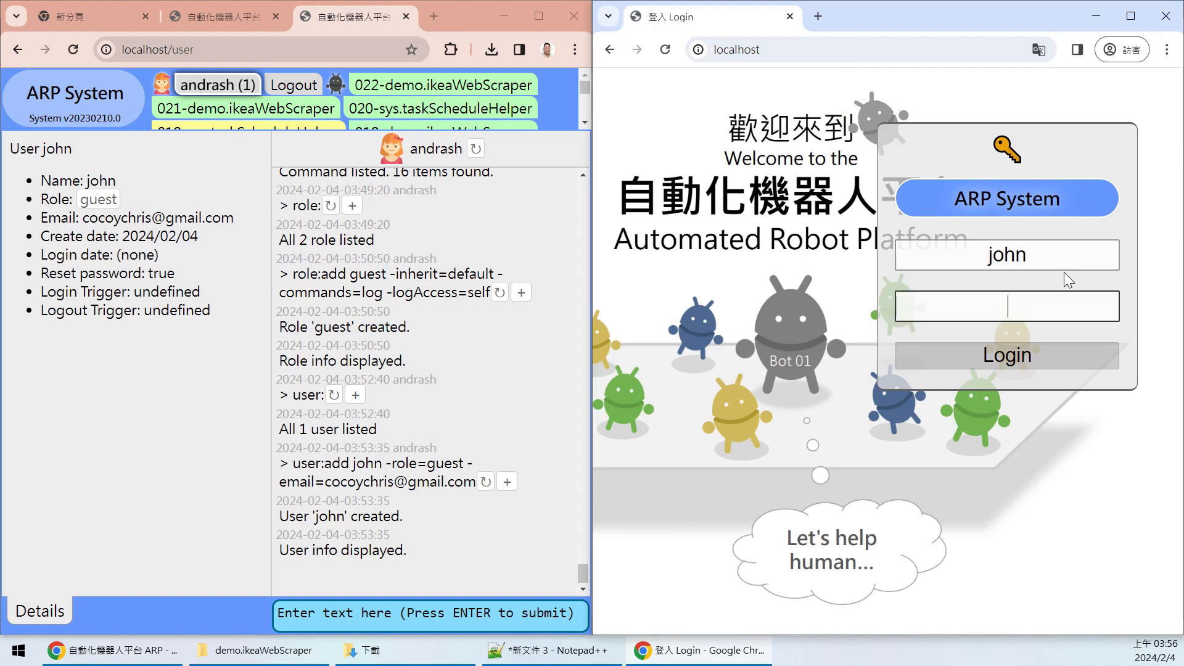
pyautogui.write('123456')
pyautogui.click(1041, 360)
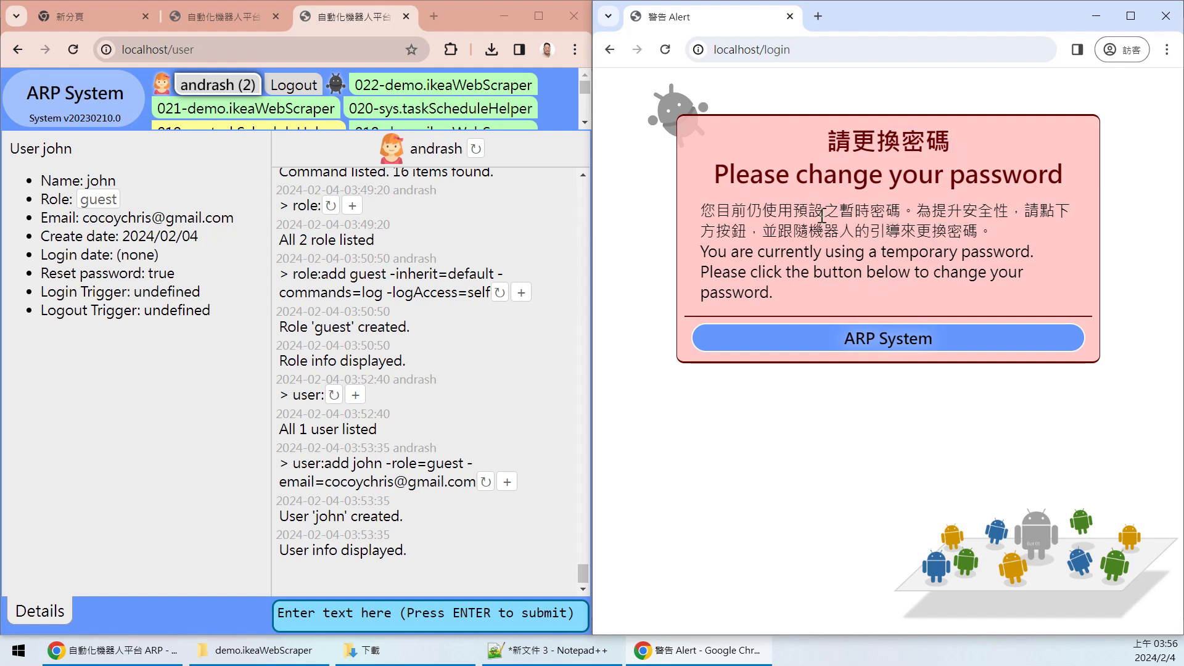
# - Launch sys.userPasswordHelper from the password alert's ARP System button
pyautogui.click(913, 342)
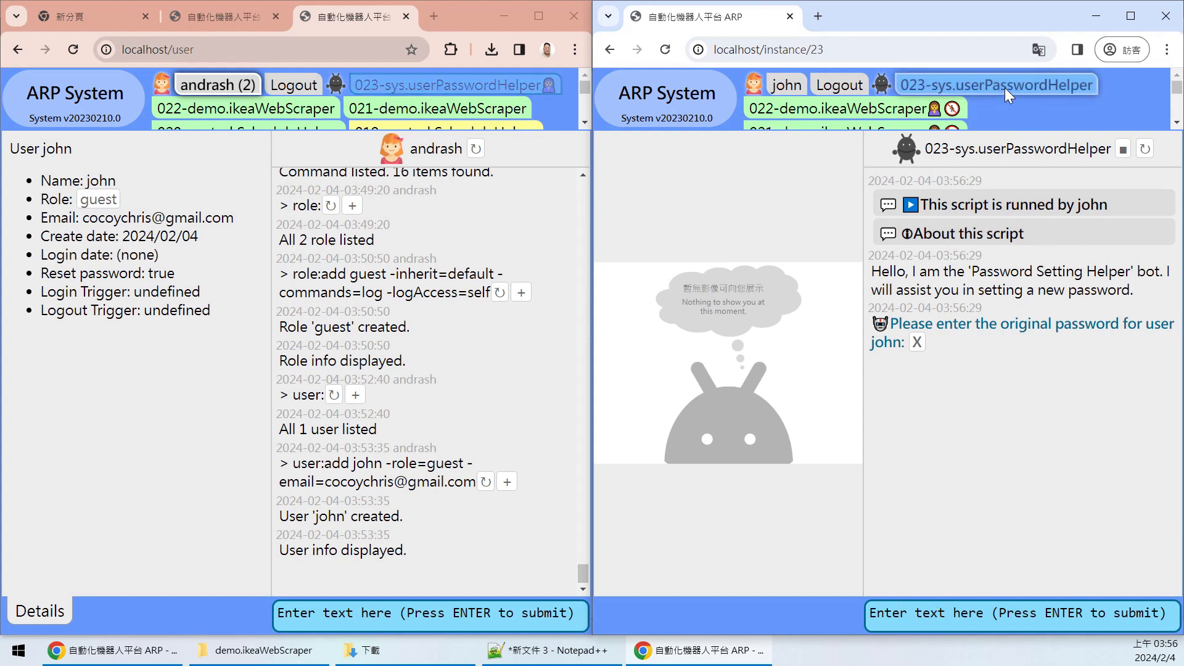
# - Expand the helper script's run details to view its arguments
pyautogui.moveTo(1107, 204); pyautogui.dragTo(1079, 199)
pyautogui.click(1139, 210)
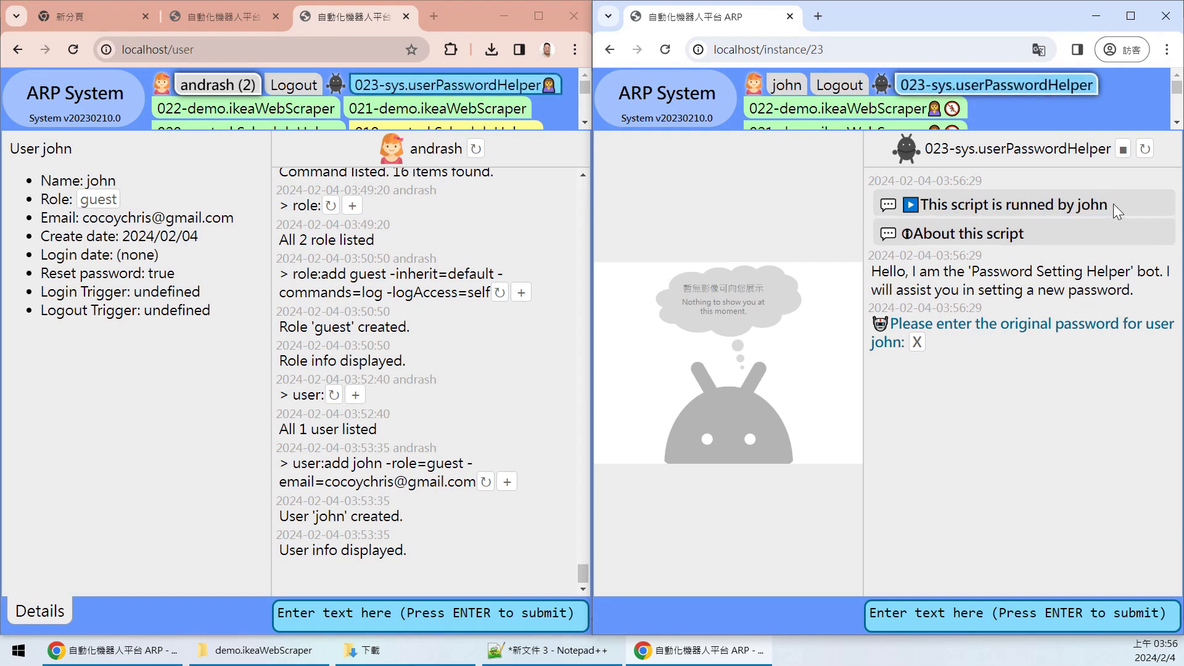
pyautogui.click(1112, 204)
# - Answer the helper with the guest user's original password
pyautogui.click(999, 617)
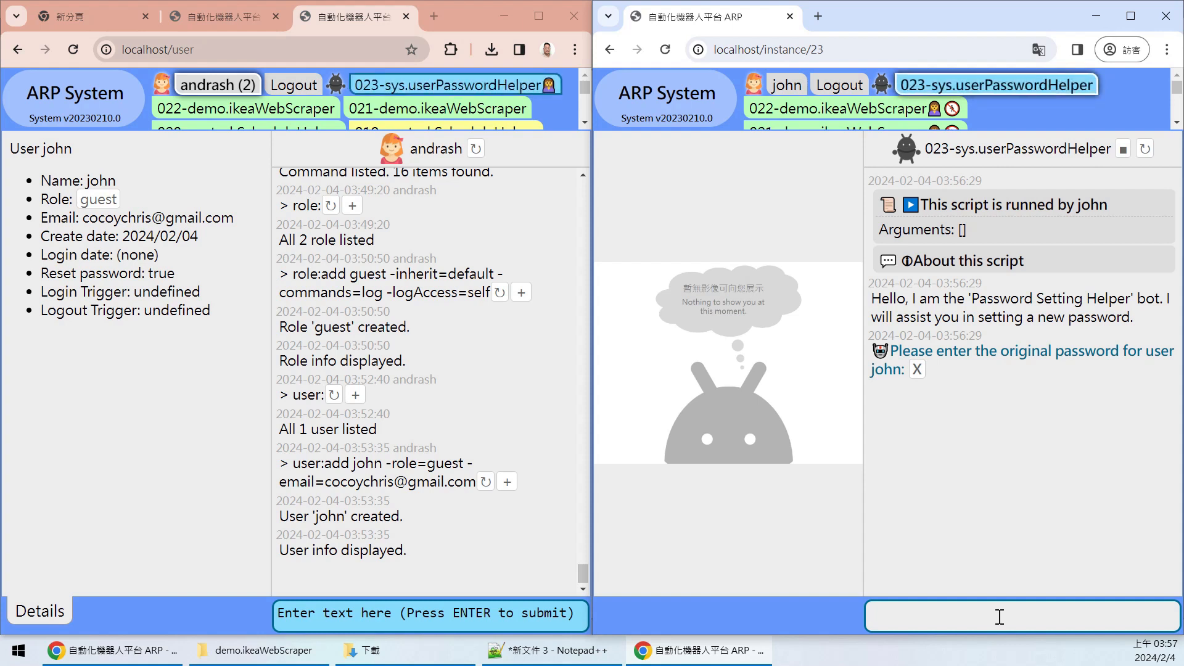
pyautogui.write('1234456')
pyautogui.press('BackSpace')
pyautogui.press('BackSpace')
pyautogui.write('56')
pyautogui.press('Return')
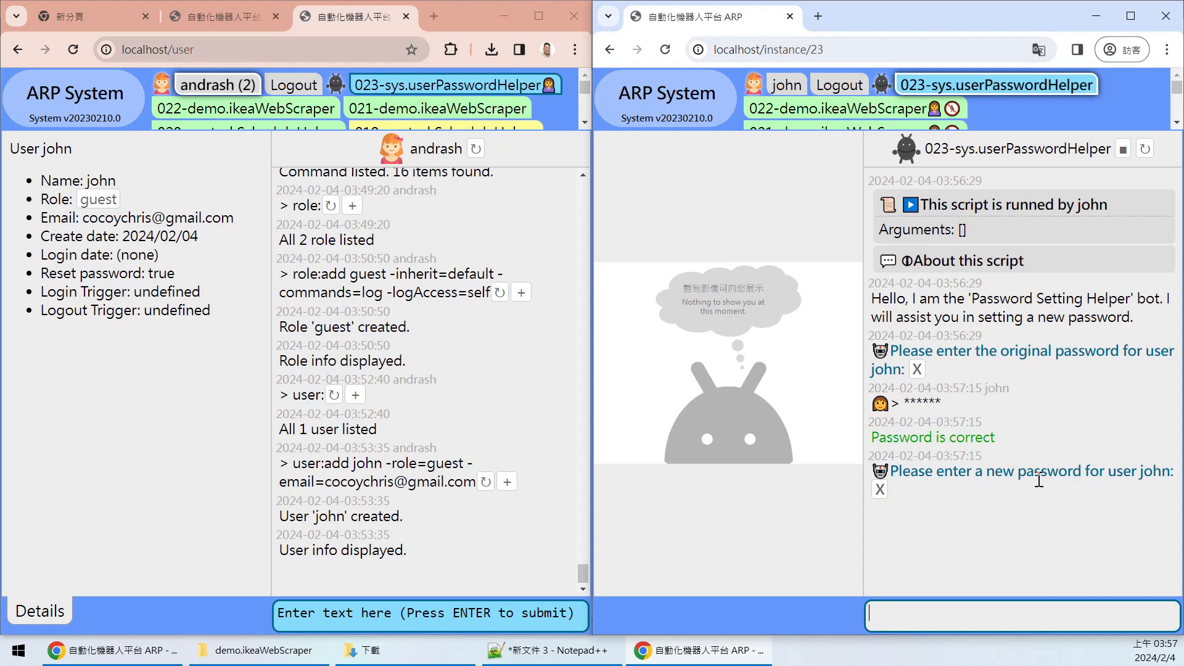
# - Enter the new password, then re-enter it to confirm
pyautogui.write('asd456')
pyautogui.press('Return')
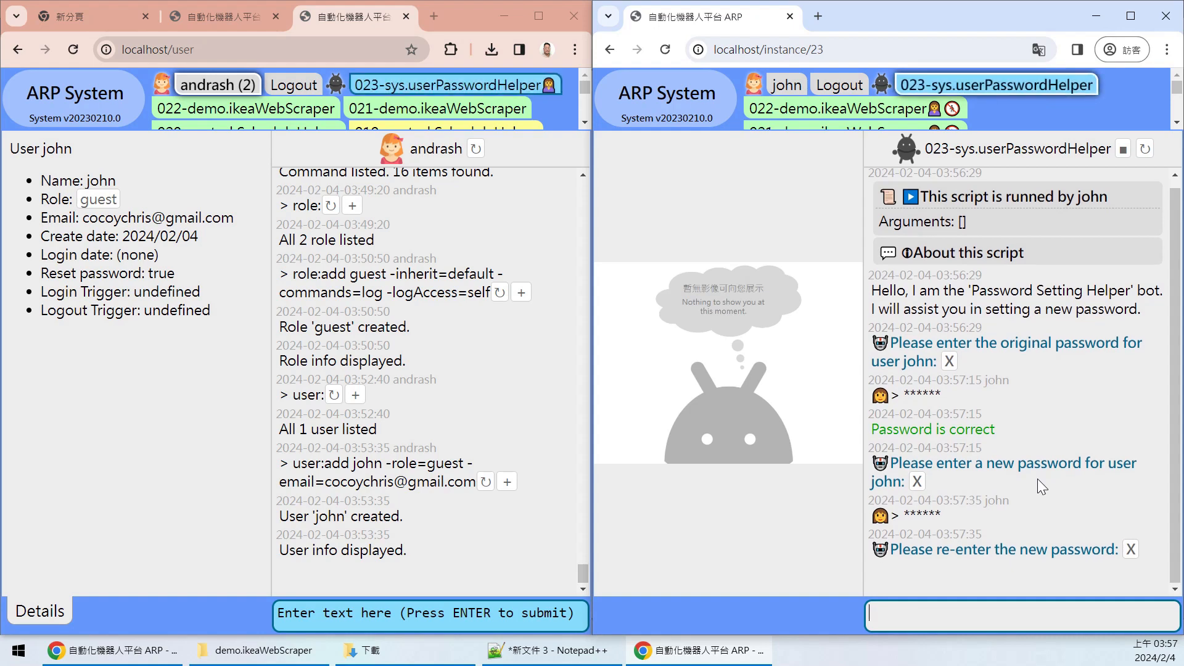
pyautogui.write('asd456')
pyautogui.moveTo(904, 515); pyautogui.dragTo(957, 513)
pyautogui.click(957, 513)
pyautogui.click(969, 624)
pyautogui.press('Return')
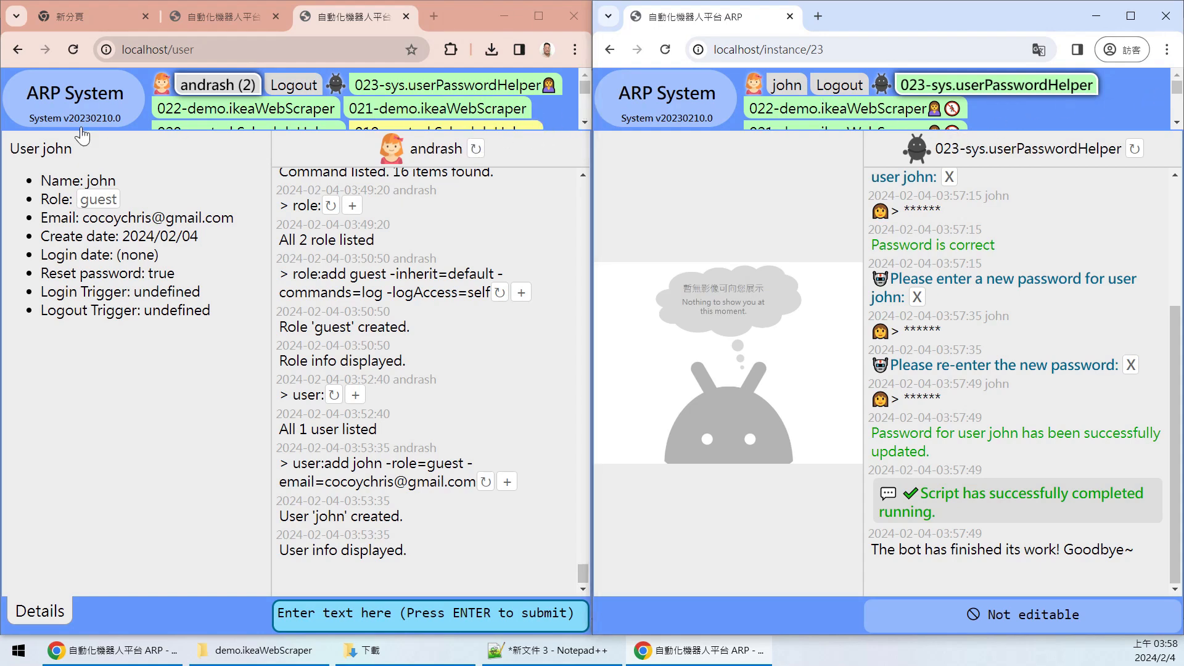
# - Check the online-users tag, then open 017-demo.ikeaWebScraper from the guest window's tag list
pyautogui.click(184, 172)
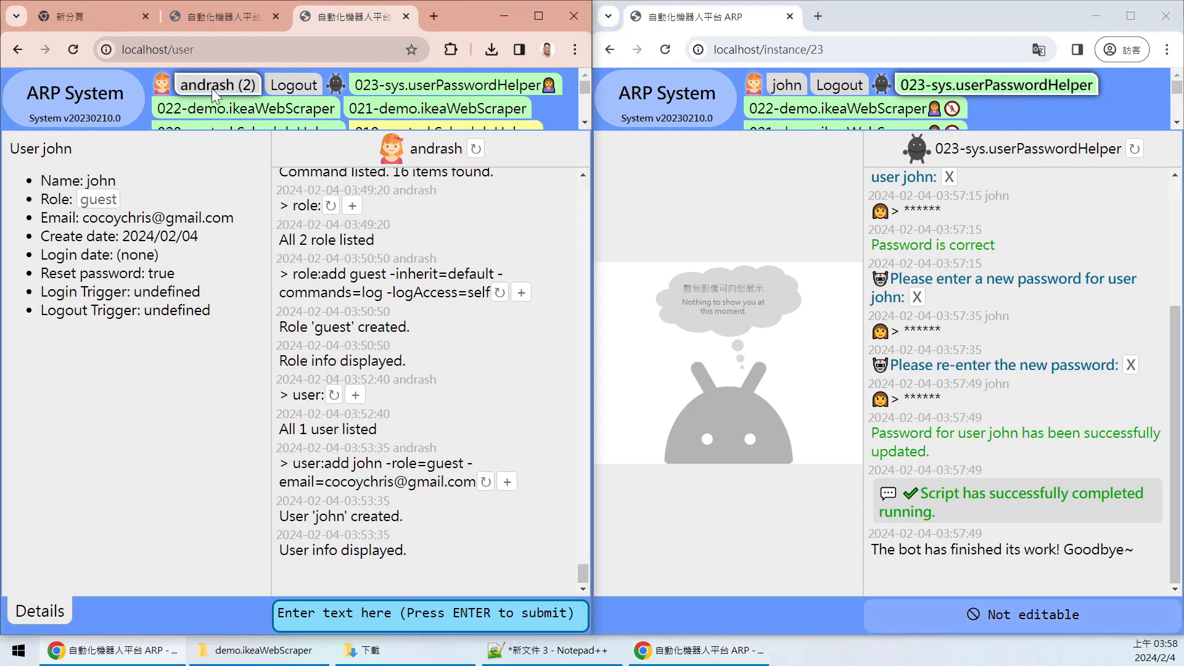
pyautogui.click(871, 187)
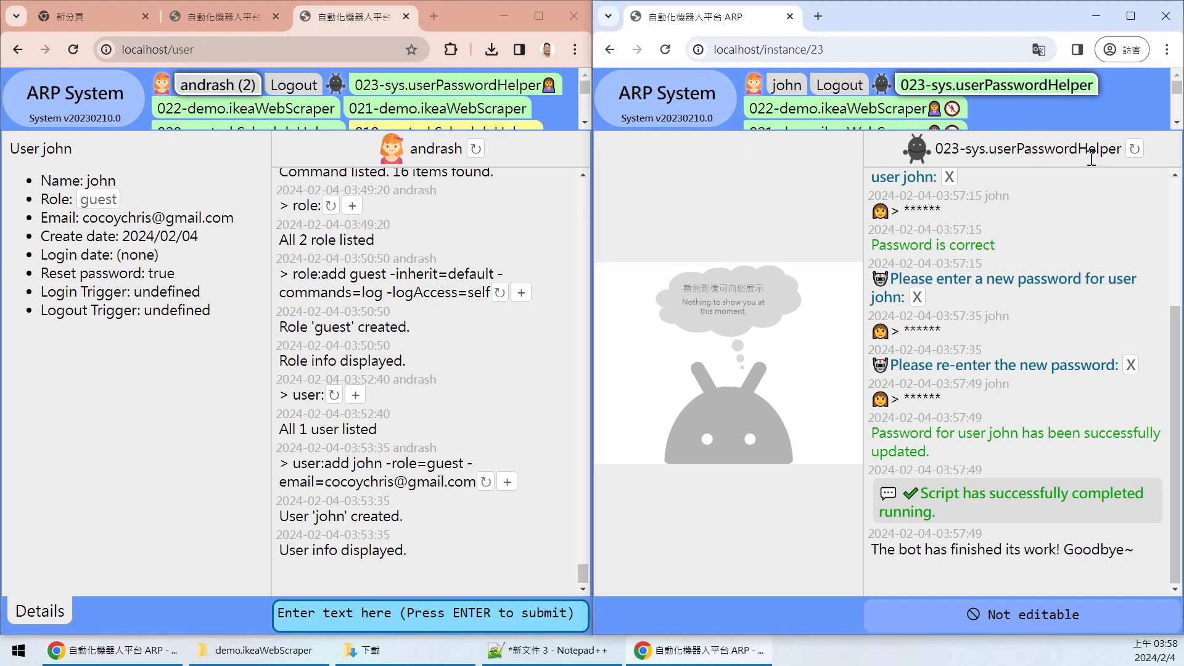
pyautogui.moveTo(586, 86)
pyautogui.mouseDown()
pyautogui.moveTo(594, 116)
pyautogui.moveTo(590, 63)
pyautogui.moveTo(580, 118)
pyautogui.moveTo(578, 75)
pyautogui.mouseUp()
pyautogui.moveTo(215, 83)
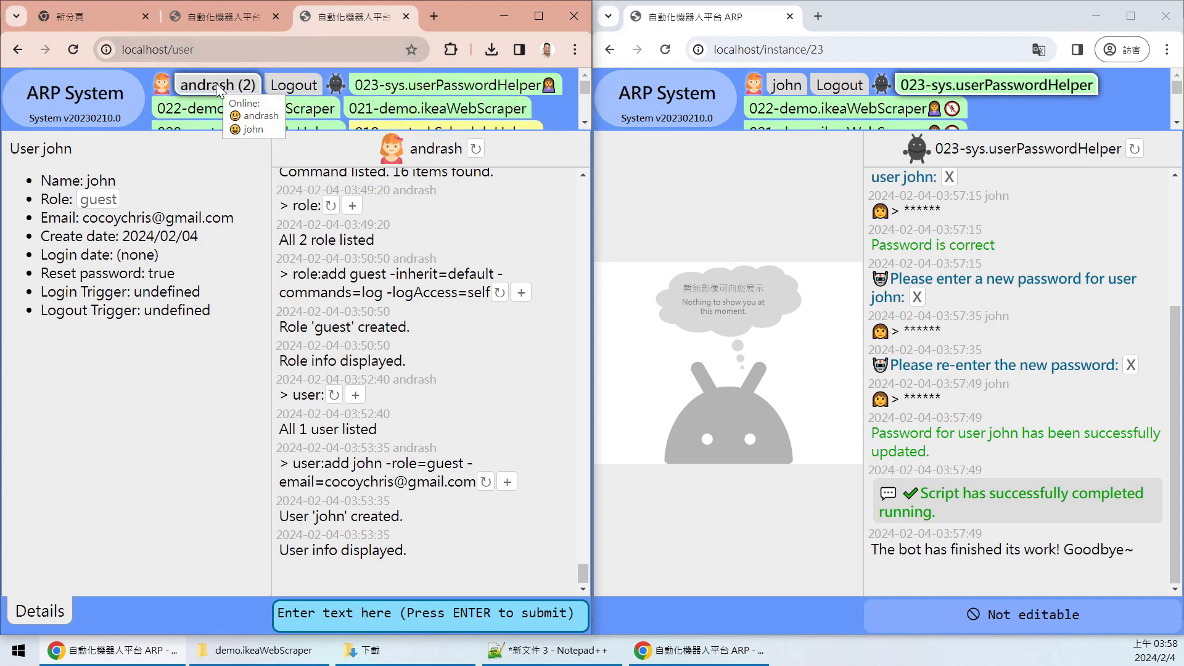
pyautogui.moveTo(1175, 86)
pyautogui.mouseDown()
pyautogui.moveTo(1176, 110)
pyautogui.moveTo(1176, 86)
pyautogui.mouseUp()
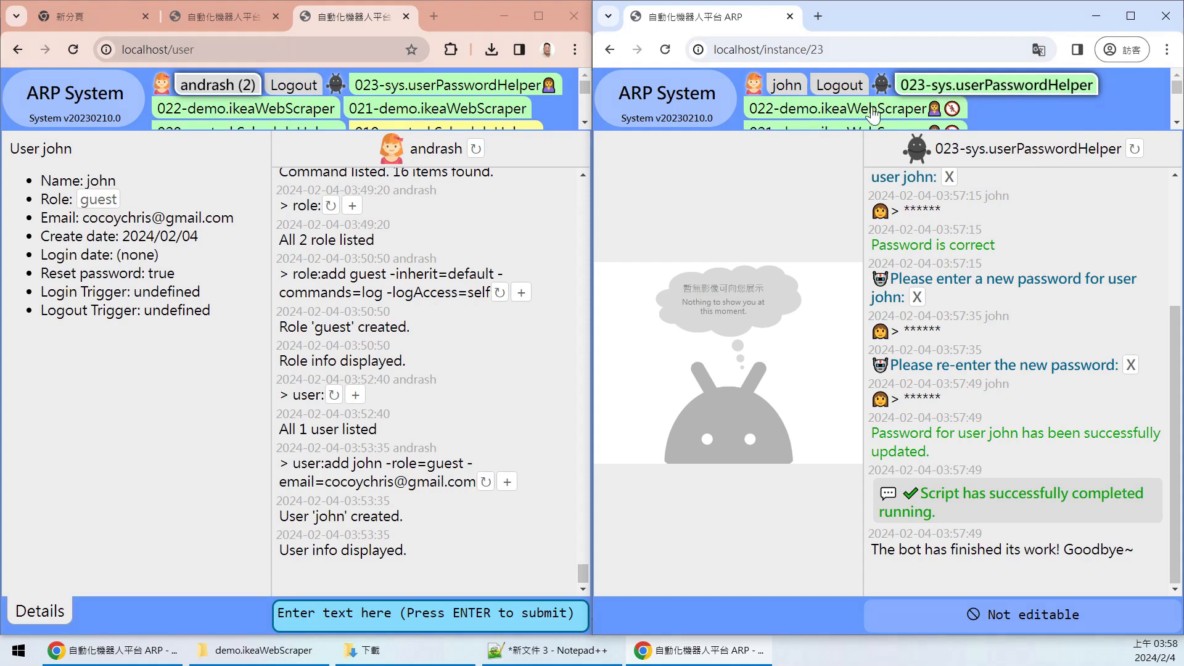
pyautogui.moveTo(1176, 92); pyautogui.dragTo(1176, 109)
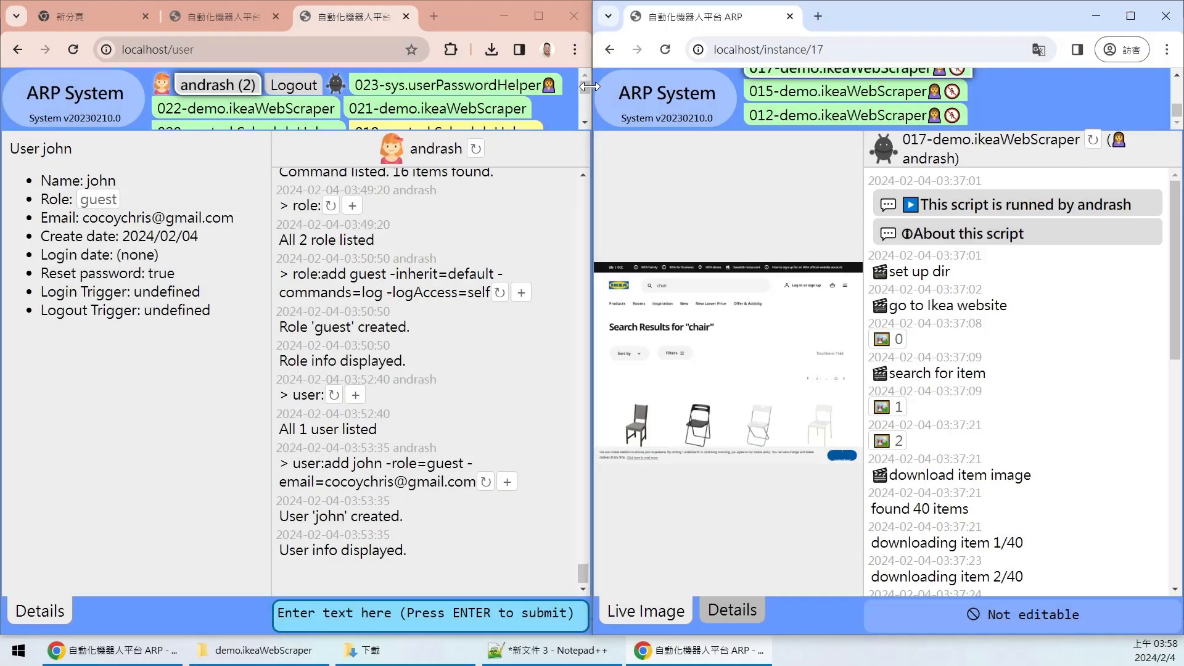
pyautogui.click(585, 122)
pyautogui.click(585, 122)
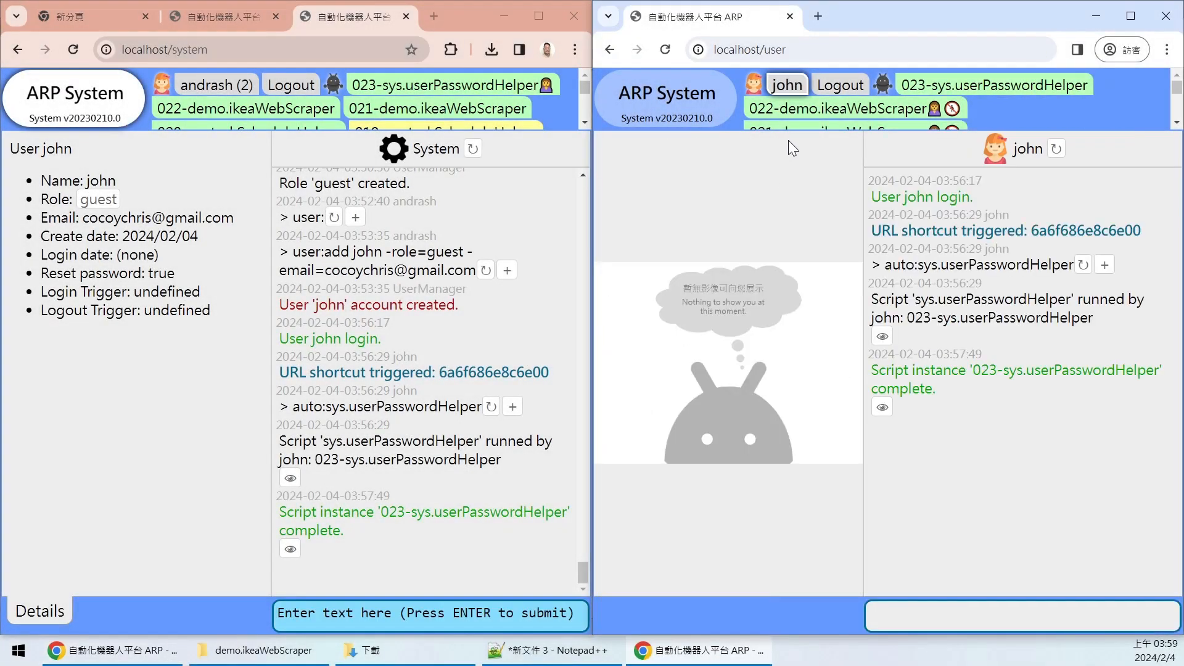
# - Return the guest window to the guest user's own home activity log
pyautogui.click(288, 134)
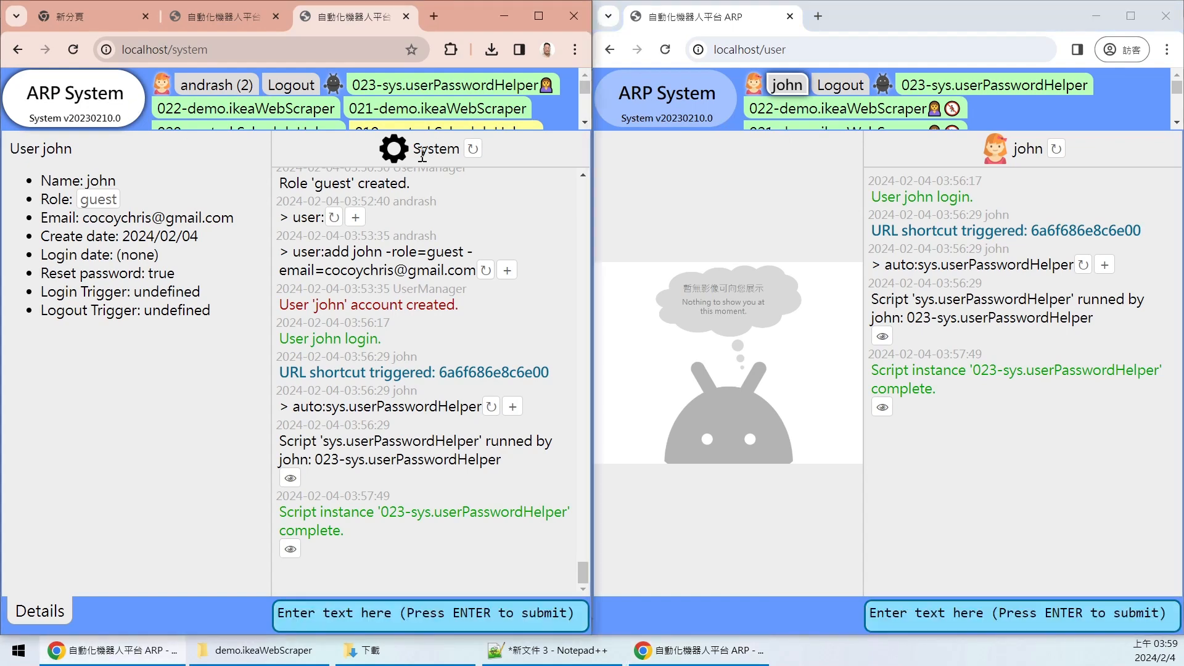
pyautogui.click(706, 110)
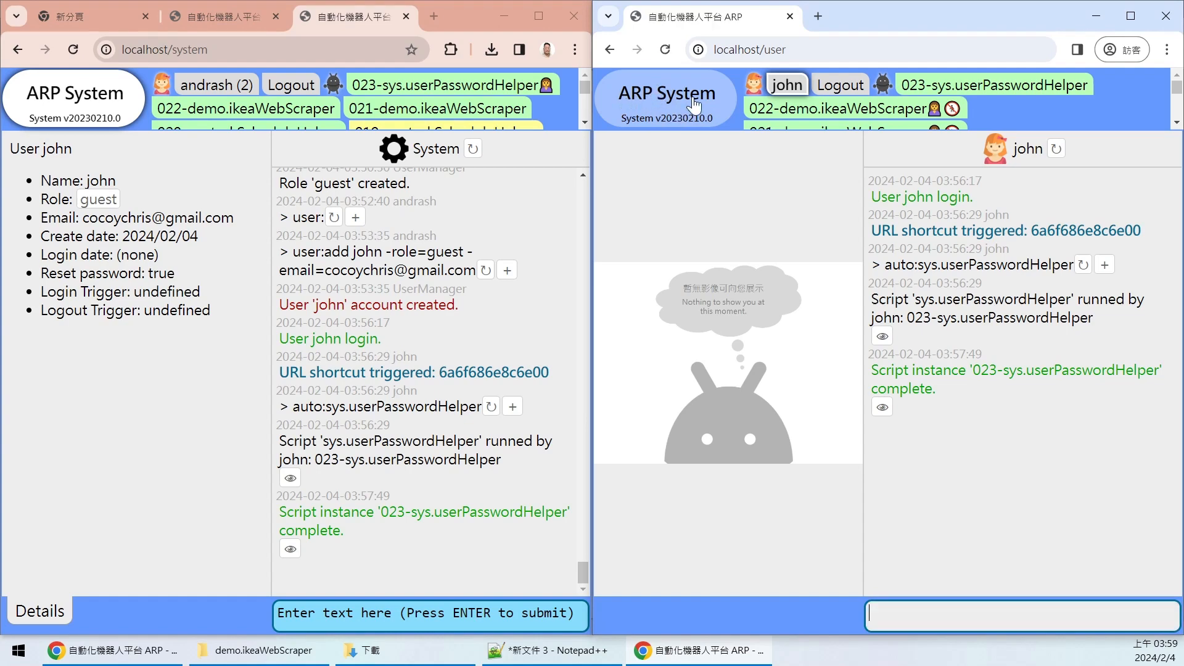
pyautogui.click(968, 146)
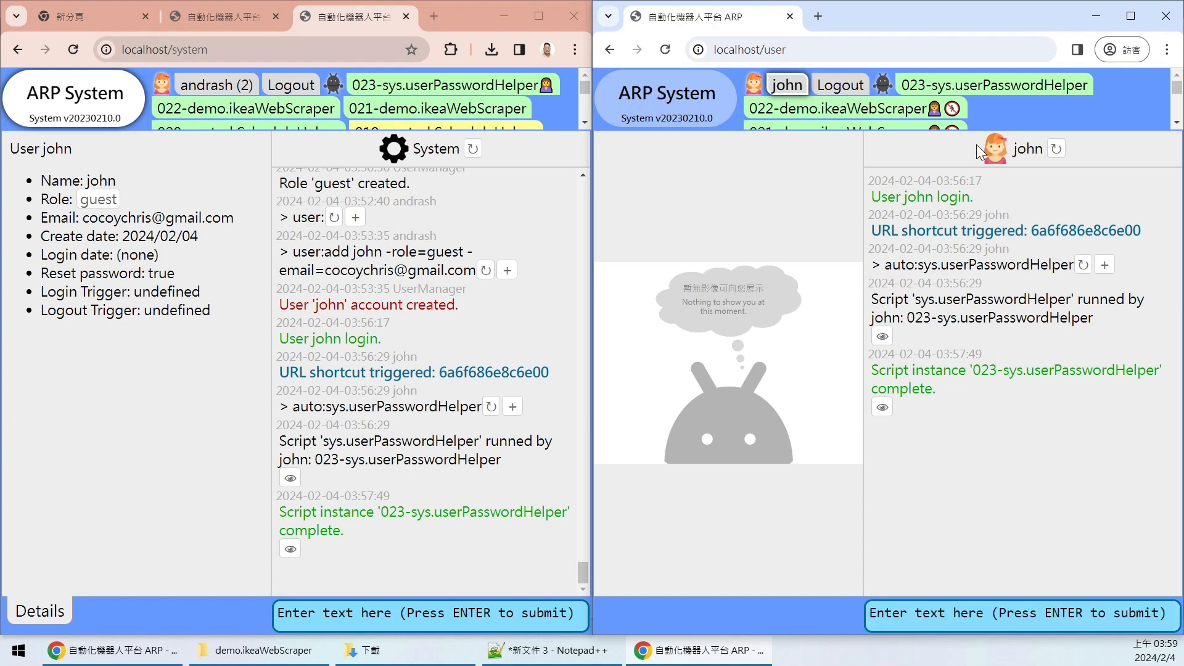
pyautogui.click(1022, 152)
pyautogui.moveTo(955, 423)
pyautogui.mouseDown()
pyautogui.moveTo(862, 234)
pyautogui.moveTo(966, 349)
pyautogui.moveTo(956, 425)
pyautogui.mouseUp()
# - Write a user: lookup for the guest user in the admin's command box
pyautogui.click(104, 103)
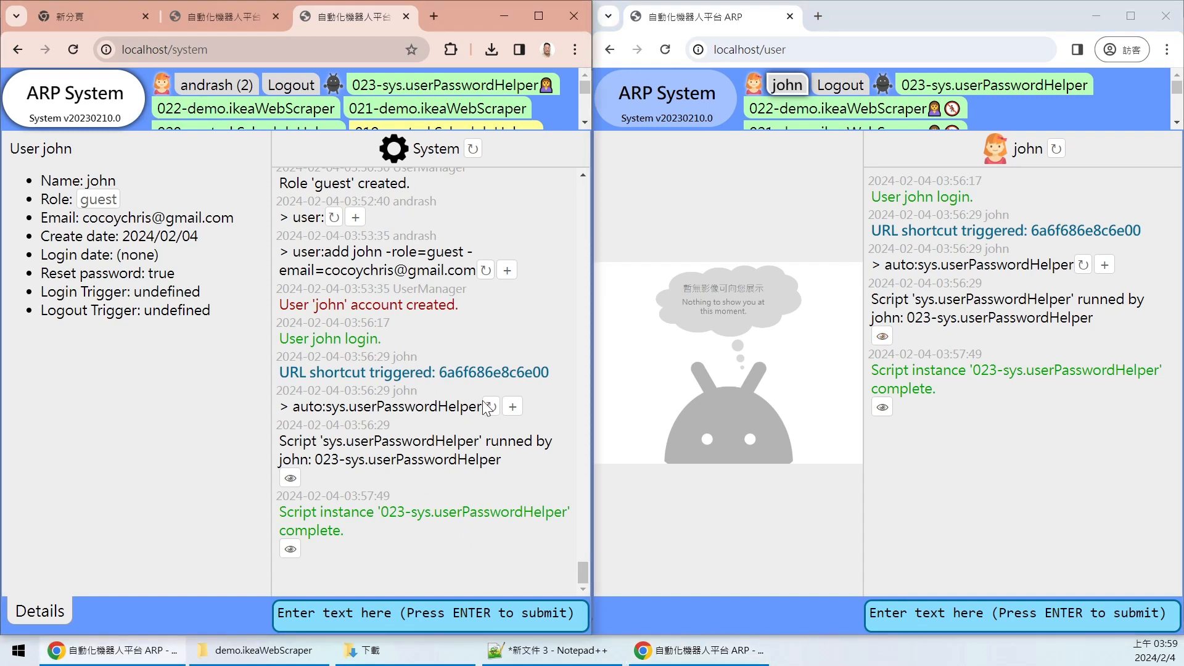
pyautogui.click(375, 622)
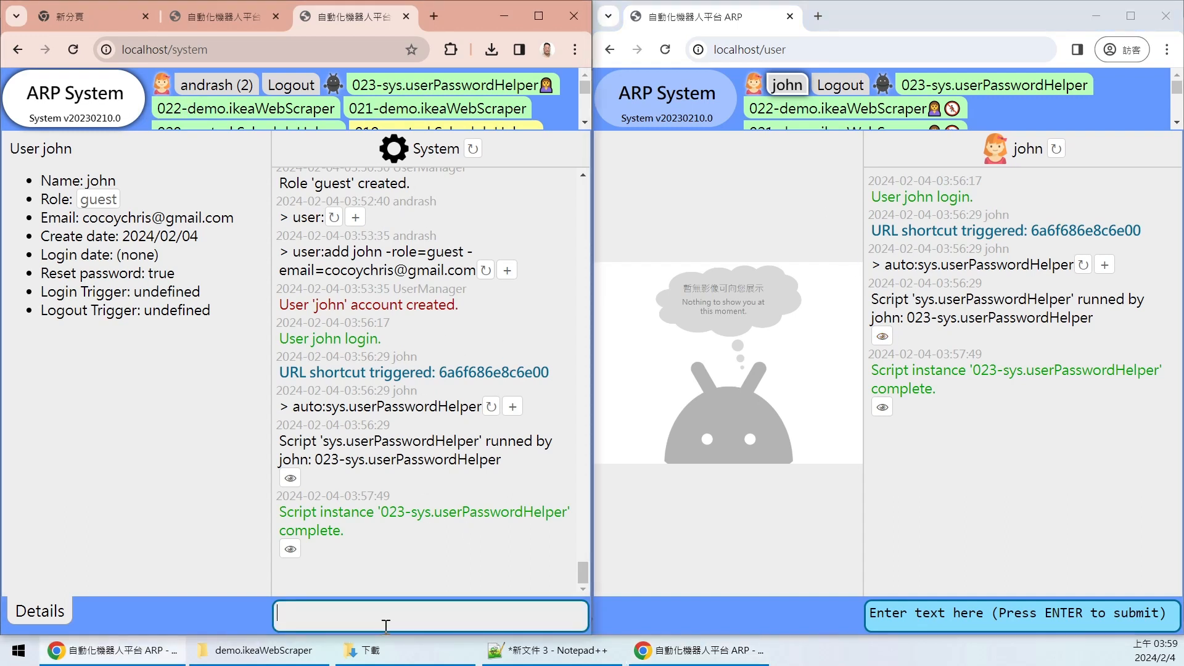
pyautogui.write('role')
pyautogui.press('BackSpace')
pyautogui.press('BackSpace')
pyautogui.press('BackSpace')
pyautogui.press('BackSpace')
pyautogui.write('user:john')
# - Run the guest user lookup in the admin window to show the updated details
pyautogui.hotkey('ctrl', 'a')
pyautogui.hotkey('ctrl', 'c')
pyautogui.press('Right')
pyautogui.press('Return')
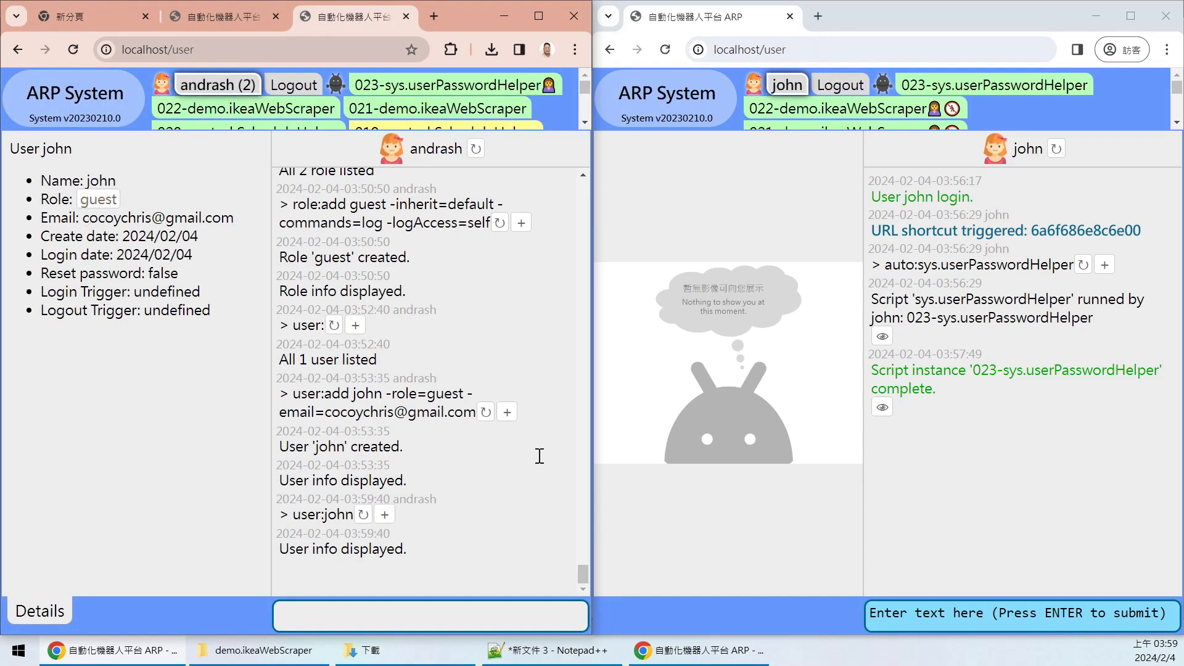
# - Run the same user lookup from the guest user's window
pyautogui.click(938, 621)
pyautogui.hotkey('ctrl', 'v')
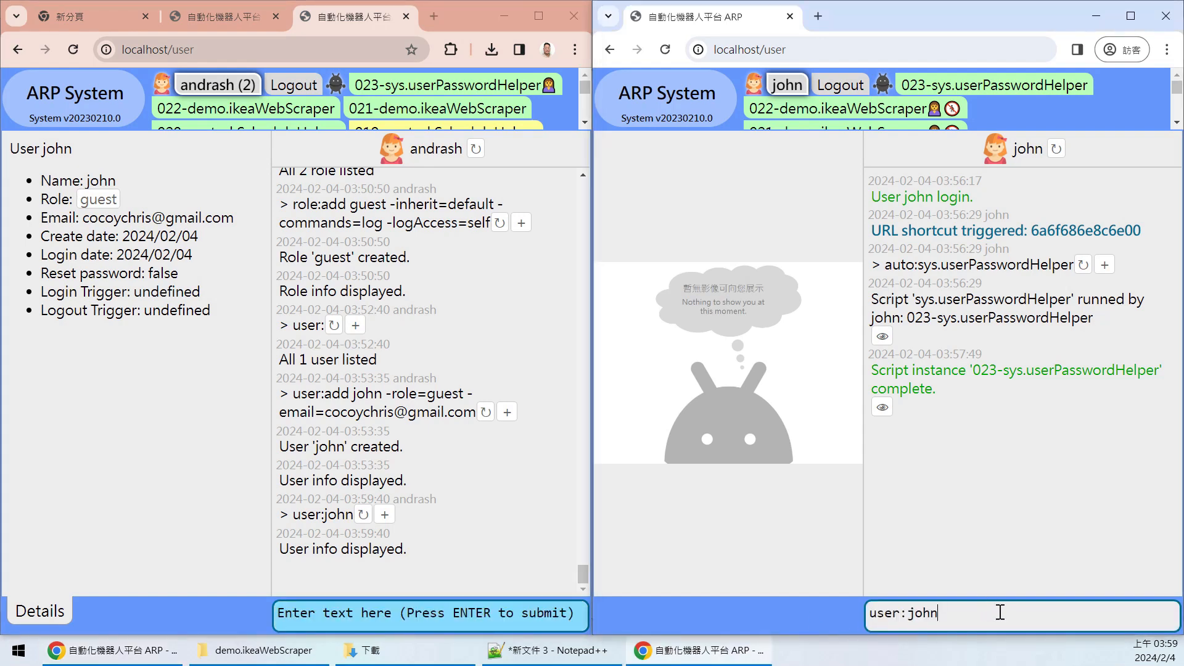
pyautogui.press('Return')
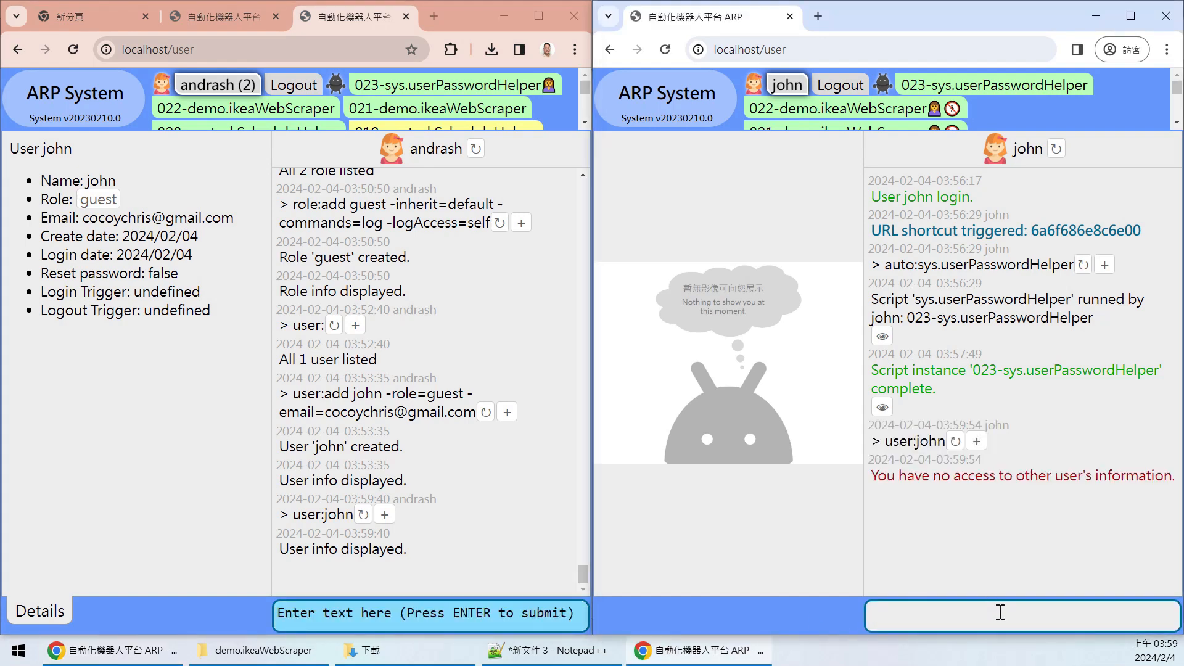
pyautogui.moveTo(887, 474); pyautogui.dragTo(1114, 474)
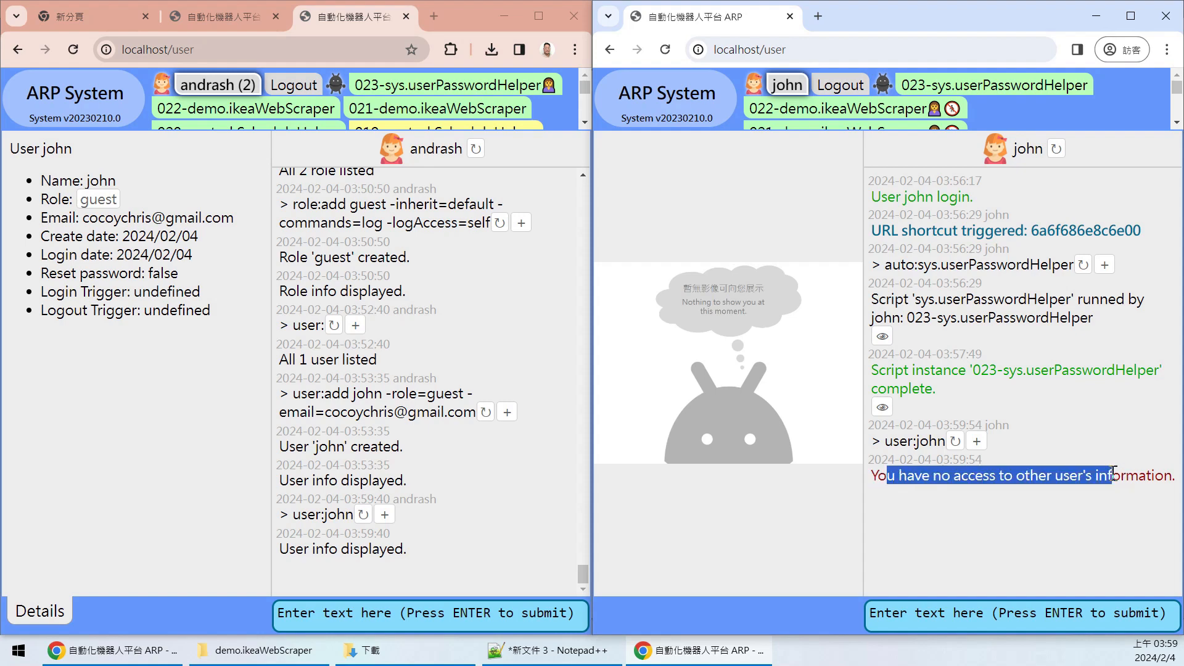
pyautogui.click(1135, 475)
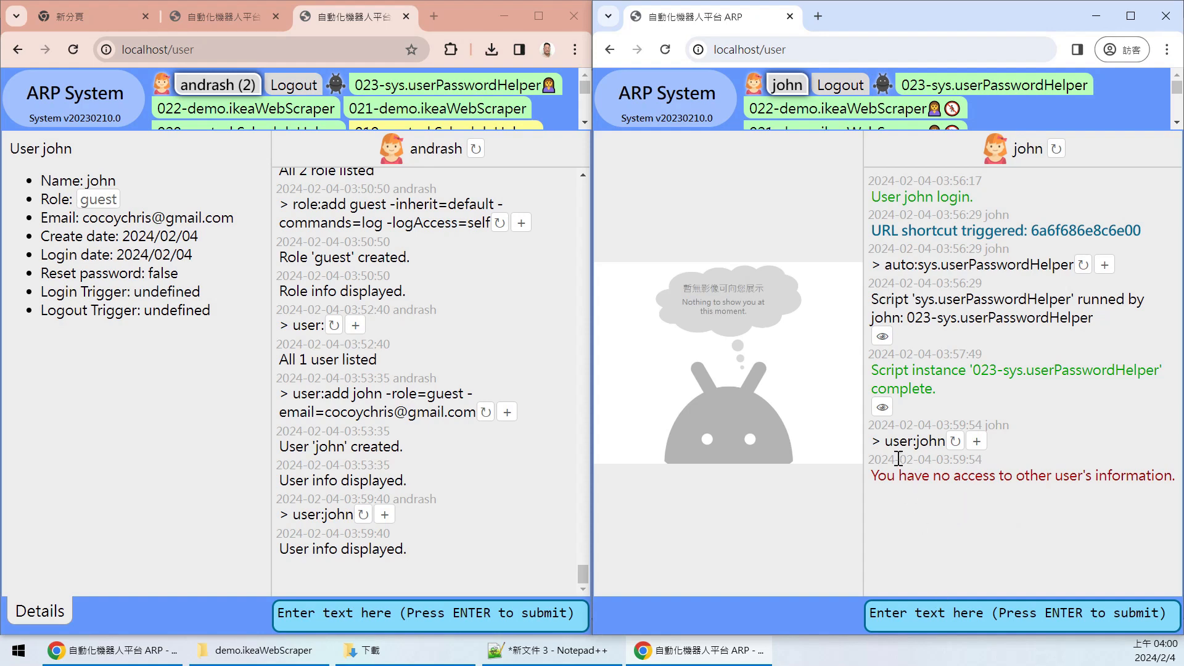
# - As the guest, run user: and task: and see both refused, then start a log command
pyautogui.moveTo(883, 441); pyautogui.dragTo(916, 443)
pyautogui.hotkey('ctrl', 'c')
pyautogui.click(925, 613)
pyautogui.hotkey('ctrl', 'v')
pyautogui.press('Return')
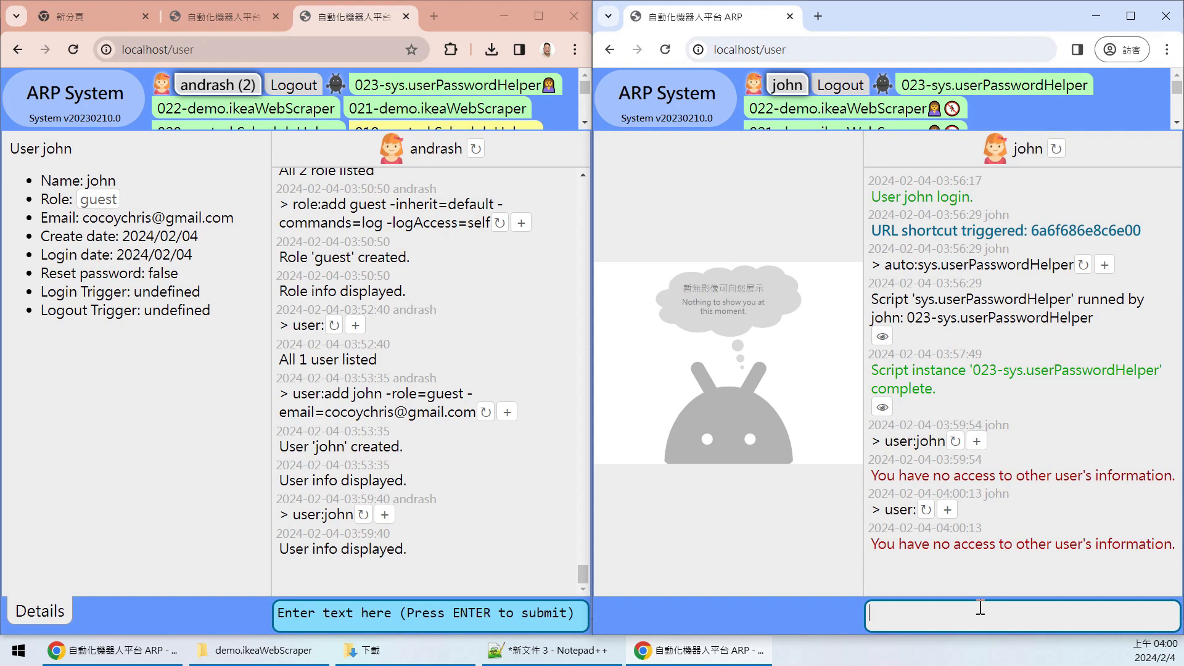
pyautogui.write('sk:')
pyautogui.press('Return')
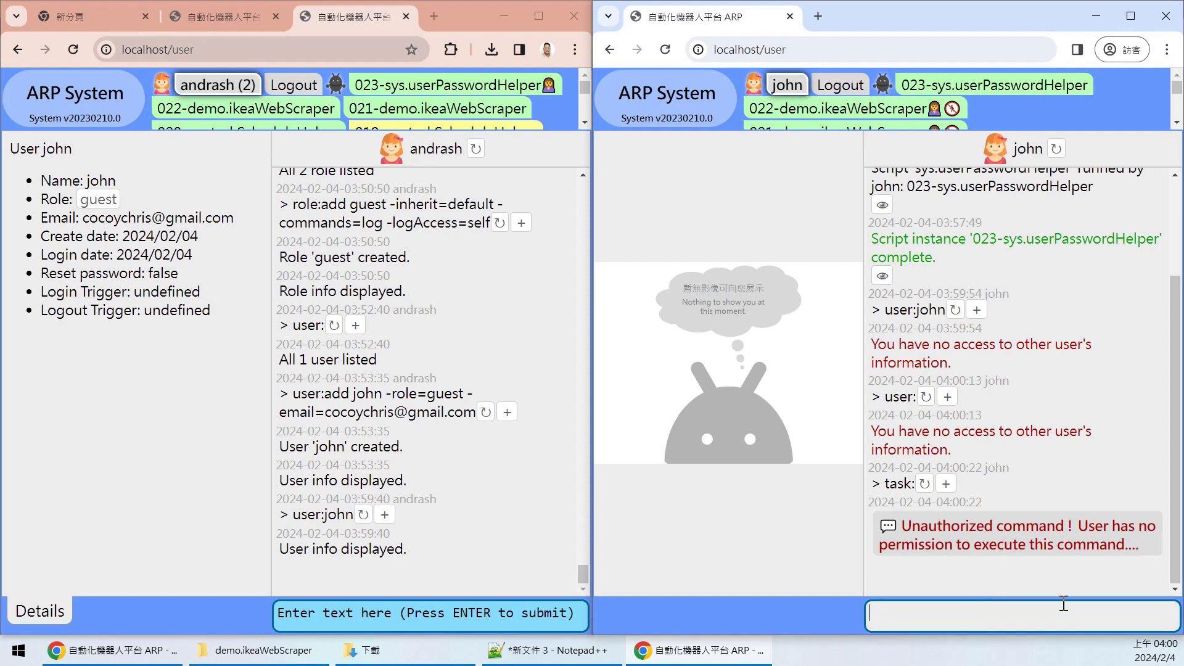
pyautogui.write('og:')
pyautogui.press('Return')
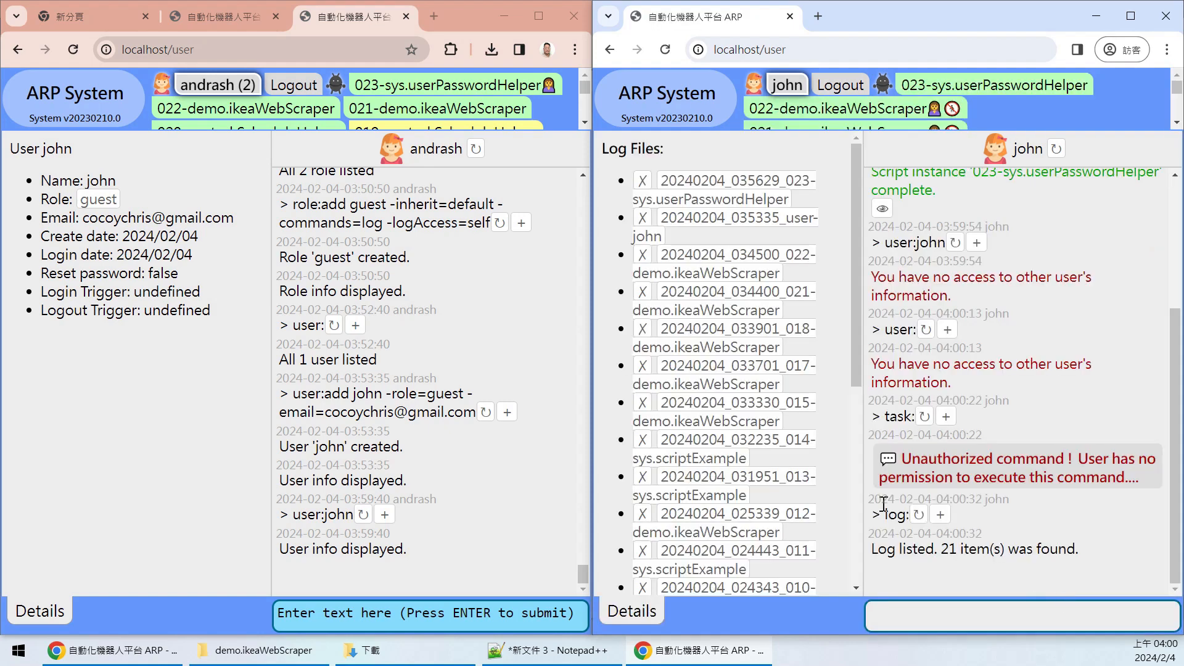
pyautogui.scroll(-6, 846, 299)
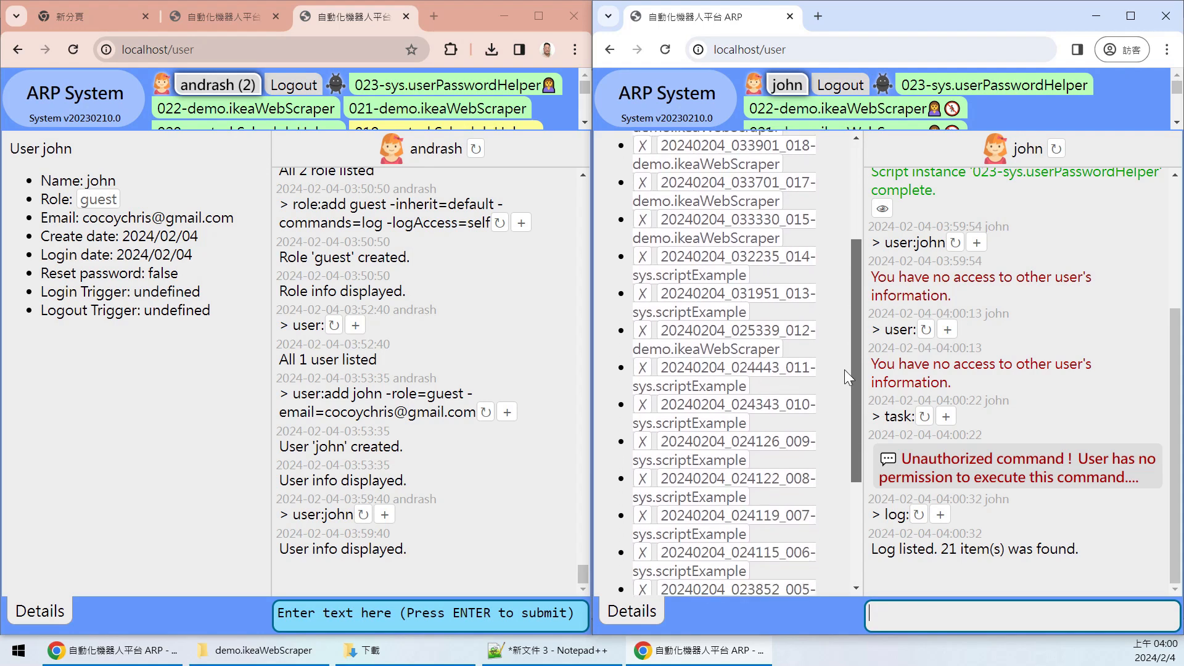
pyautogui.scroll(7, 831, 495)
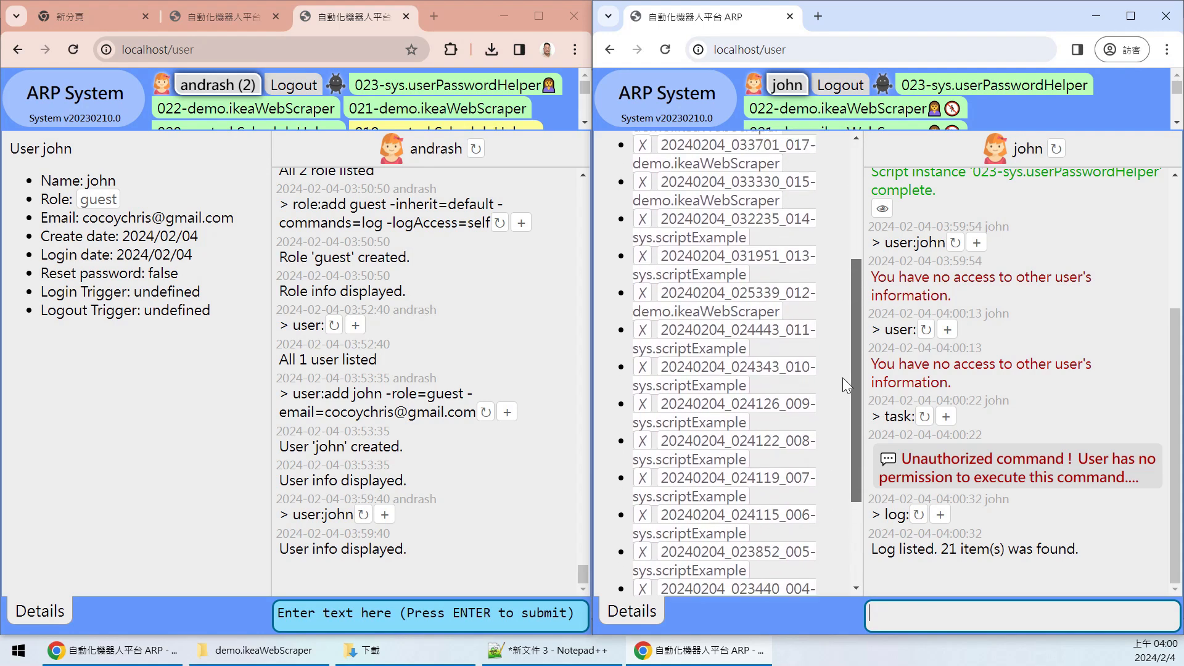
pyautogui.moveTo(854, 246); pyautogui.dragTo(857, 483)
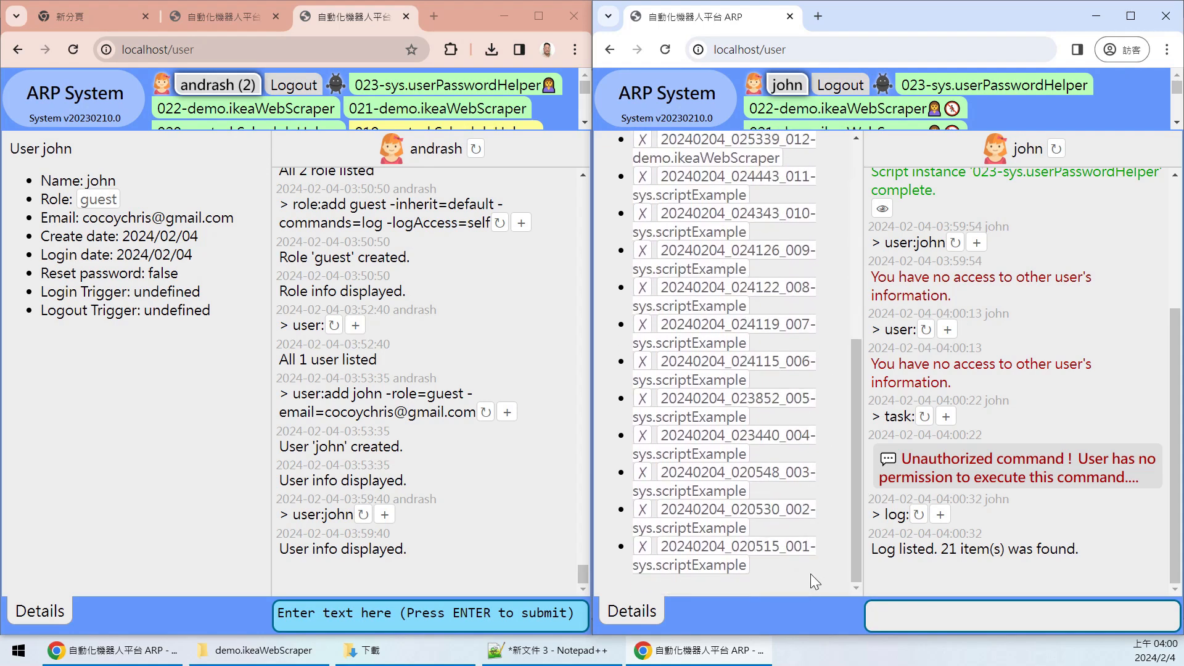
pyautogui.moveTo(857, 414); pyautogui.dragTo(854, 217)
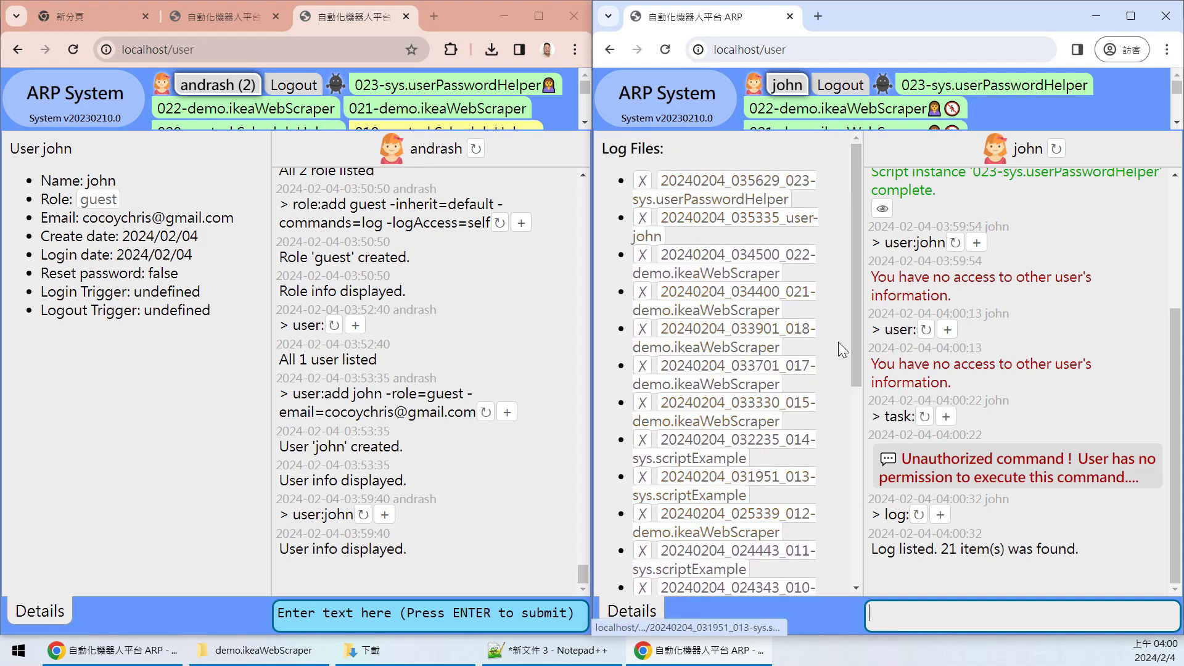
pyautogui.moveTo(855, 297); pyautogui.dragTo(845, 382)
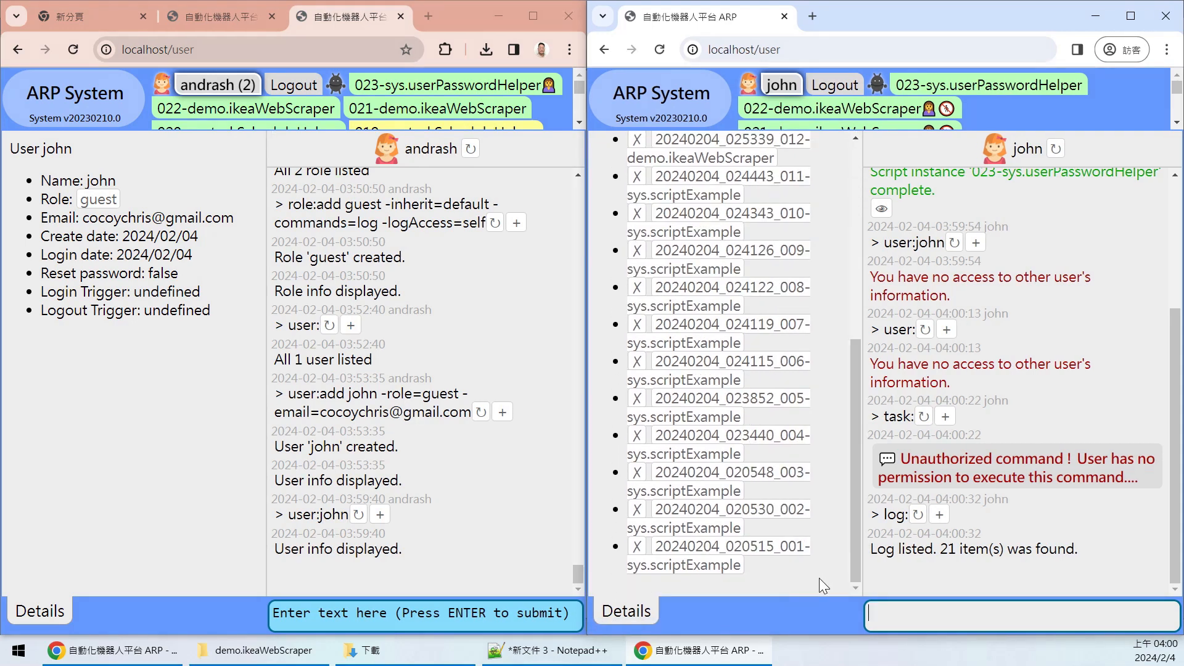
pyautogui.moveTo(819, 578); pyautogui.dragTo(631, 186)
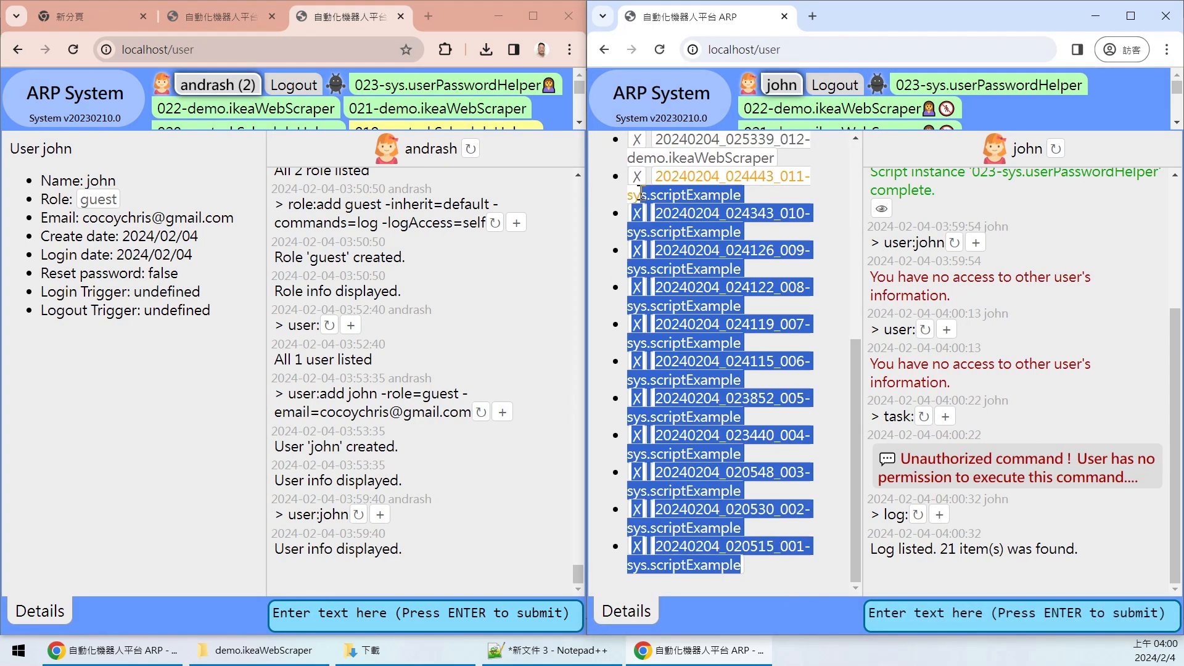
pyautogui.click(837, 290)
pyautogui.moveTo(854, 389); pyautogui.dragTo(786, 146)
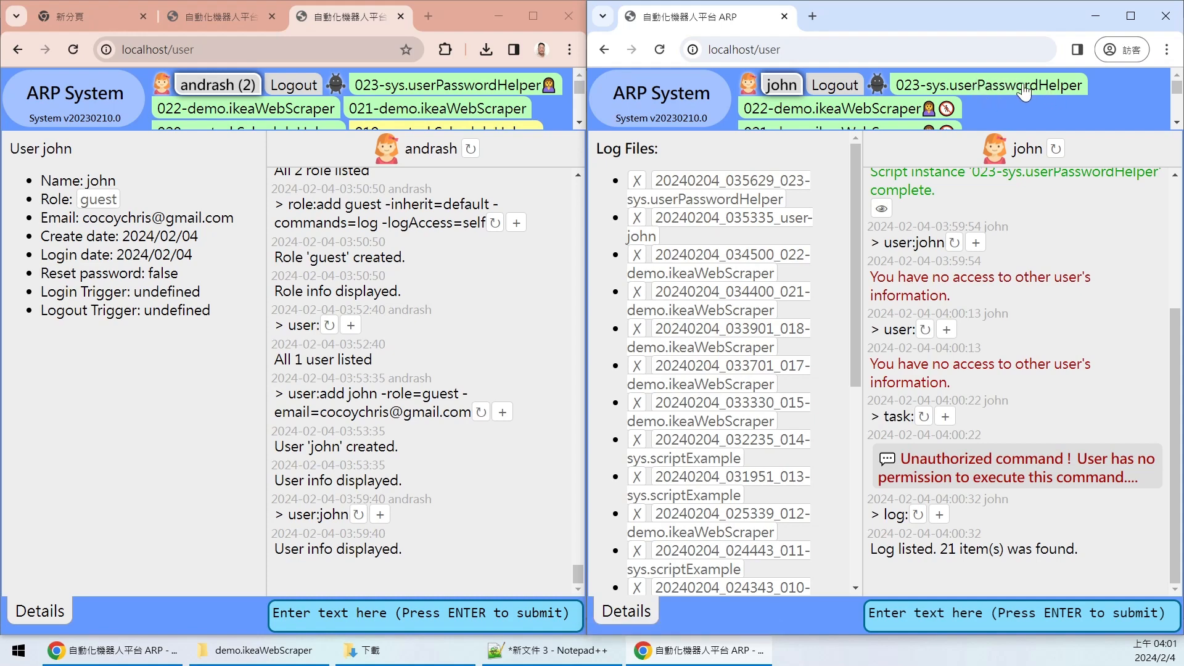
pyautogui.moveTo(854, 175); pyautogui.dragTo(850, 222)
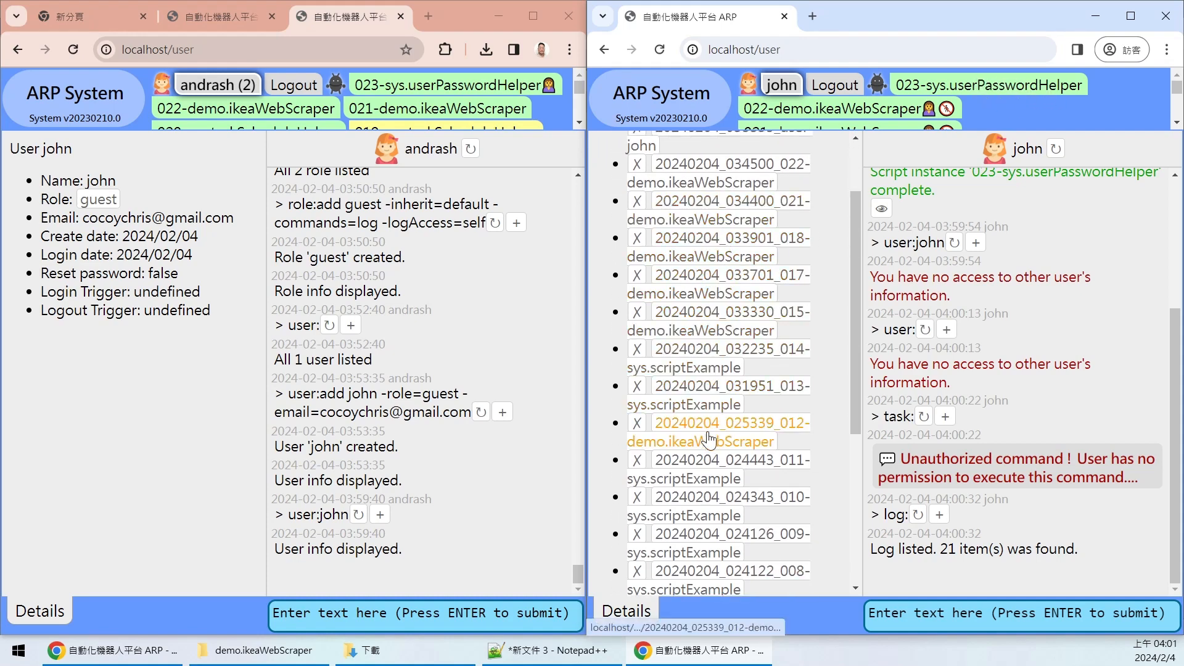
pyautogui.moveTo(848, 313); pyautogui.dragTo(837, 494)
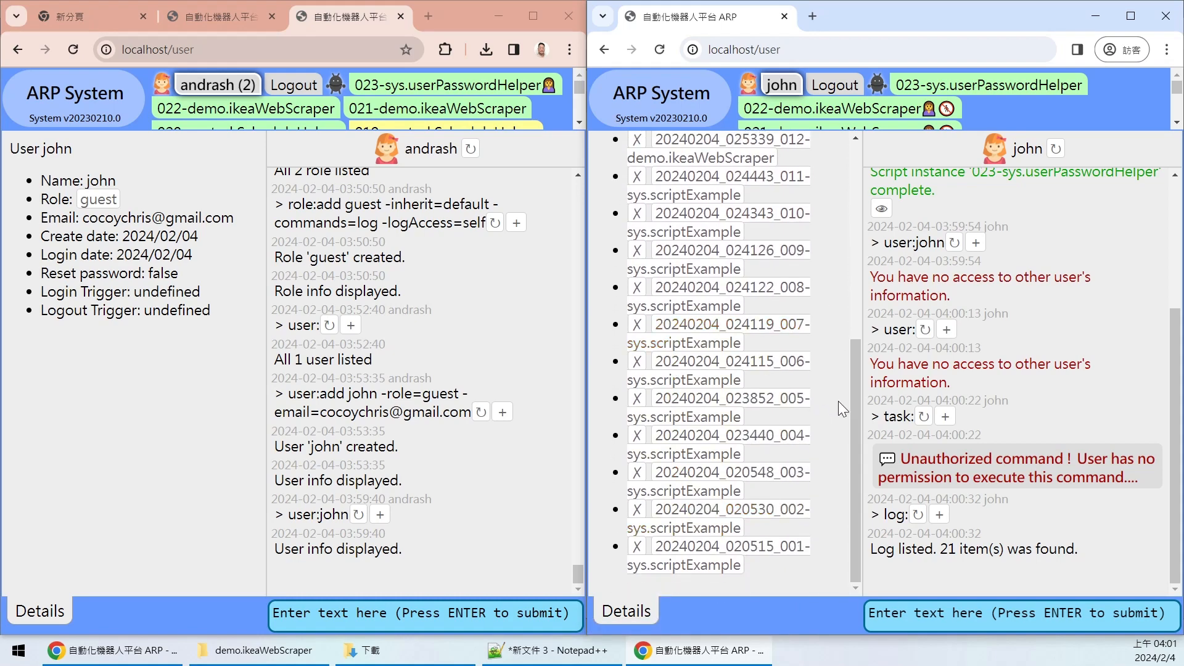
pyautogui.moveTo(849, 398); pyautogui.dragTo(846, 169)
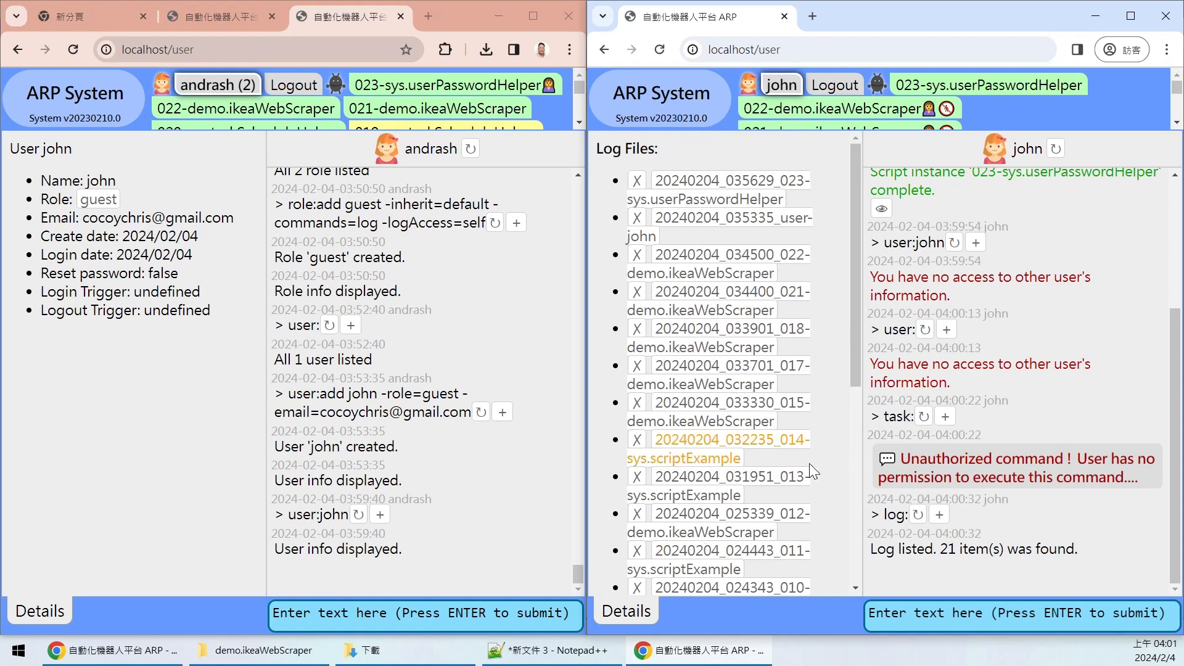
pyautogui.click(428, 623)
pyautogui.click(143, 343)
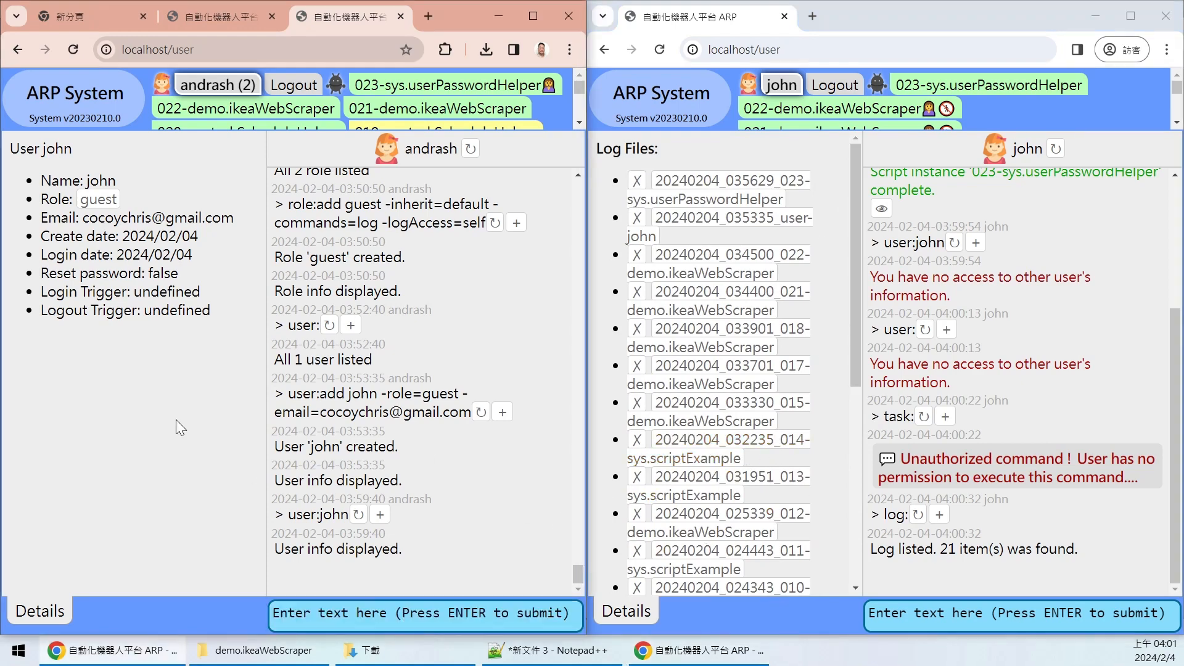
# - Show the guest role's info and review its accessible command and script lists
pyautogui.click(98, 201)
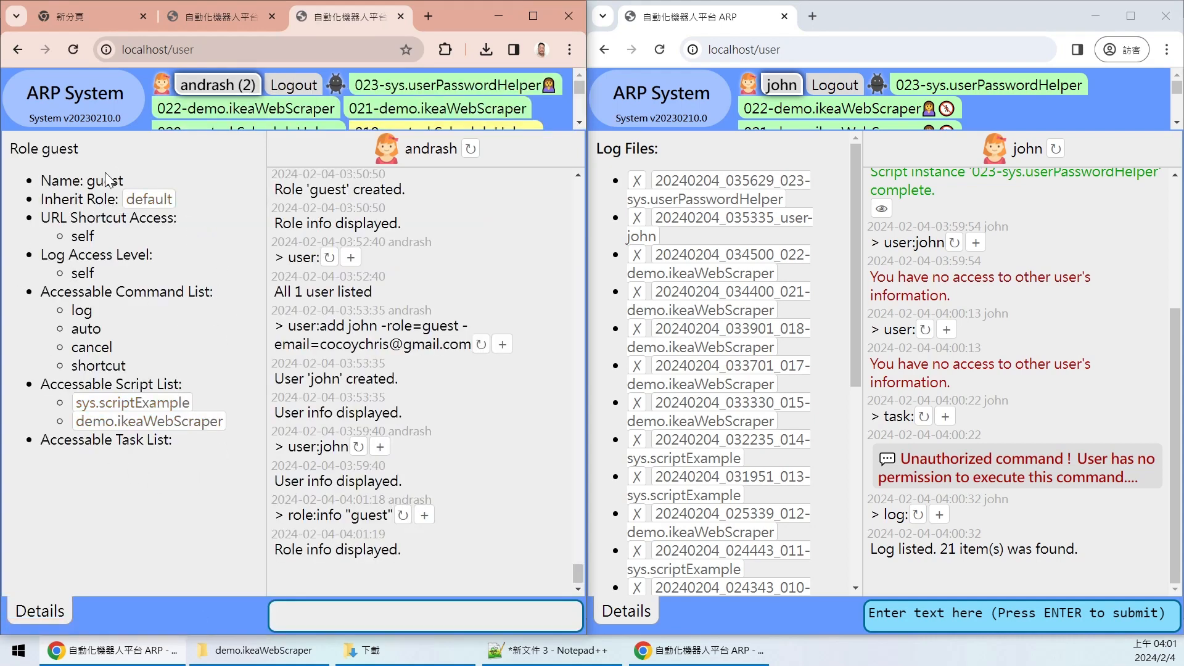
pyautogui.moveTo(43, 384); pyautogui.dragTo(225, 442)
pyautogui.click(195, 457)
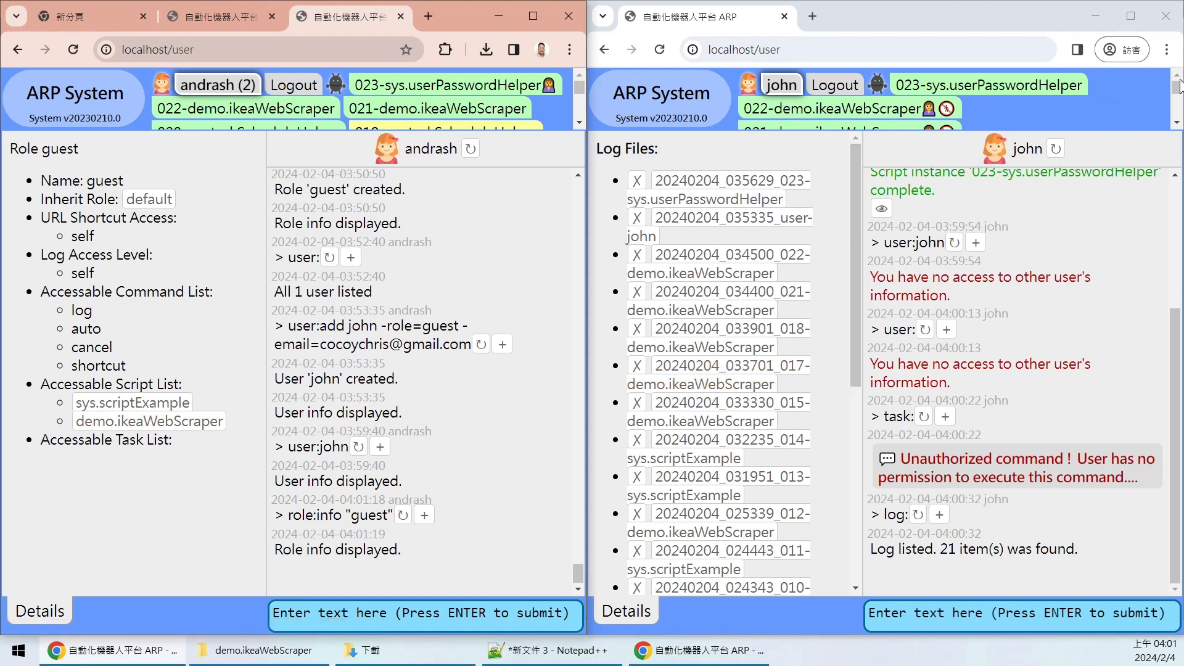
pyautogui.moveTo(1178, 86); pyautogui.dragTo(1180, 90)
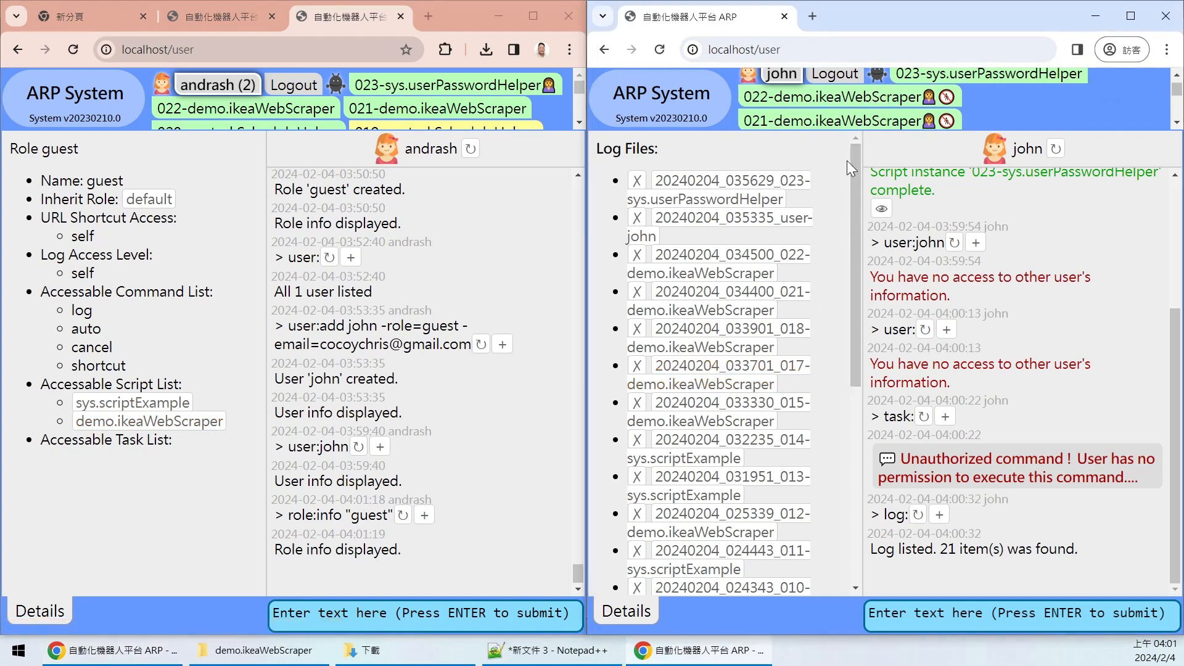
pyautogui.moveTo(853, 185); pyautogui.dragTo(856, 383)
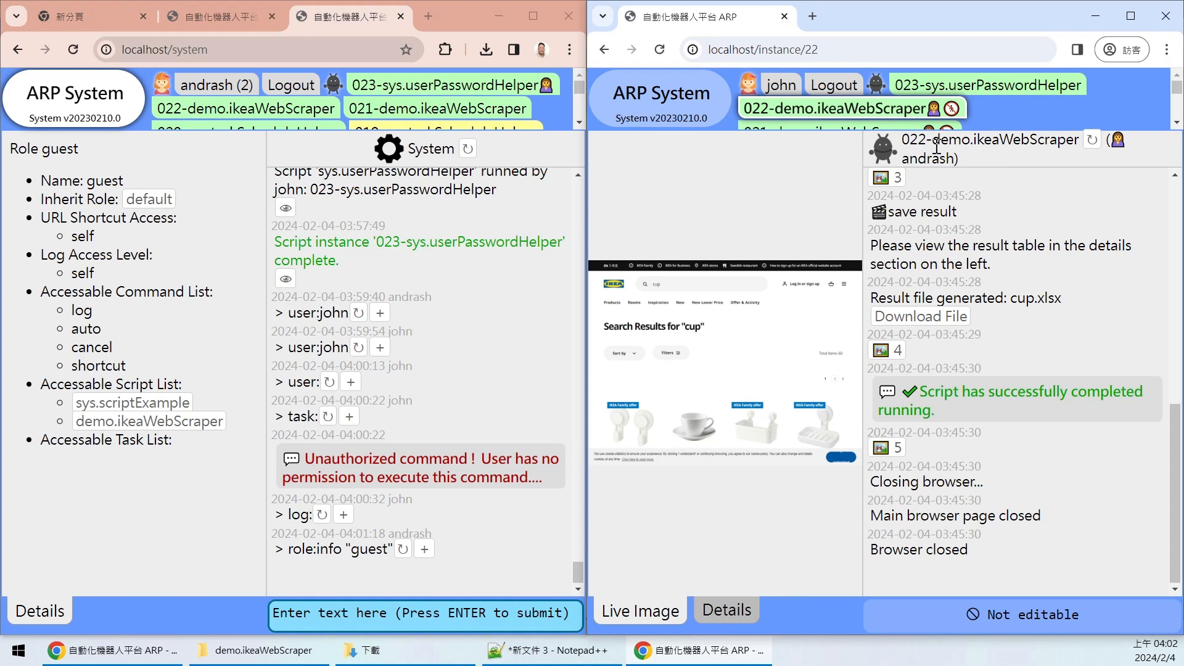
# - Run auto:demo.ikeaWebScraper as the guest, get the no-permission error, and reload the failed command
pyautogui.moveTo(934, 142); pyautogui.dragTo(1073, 142)
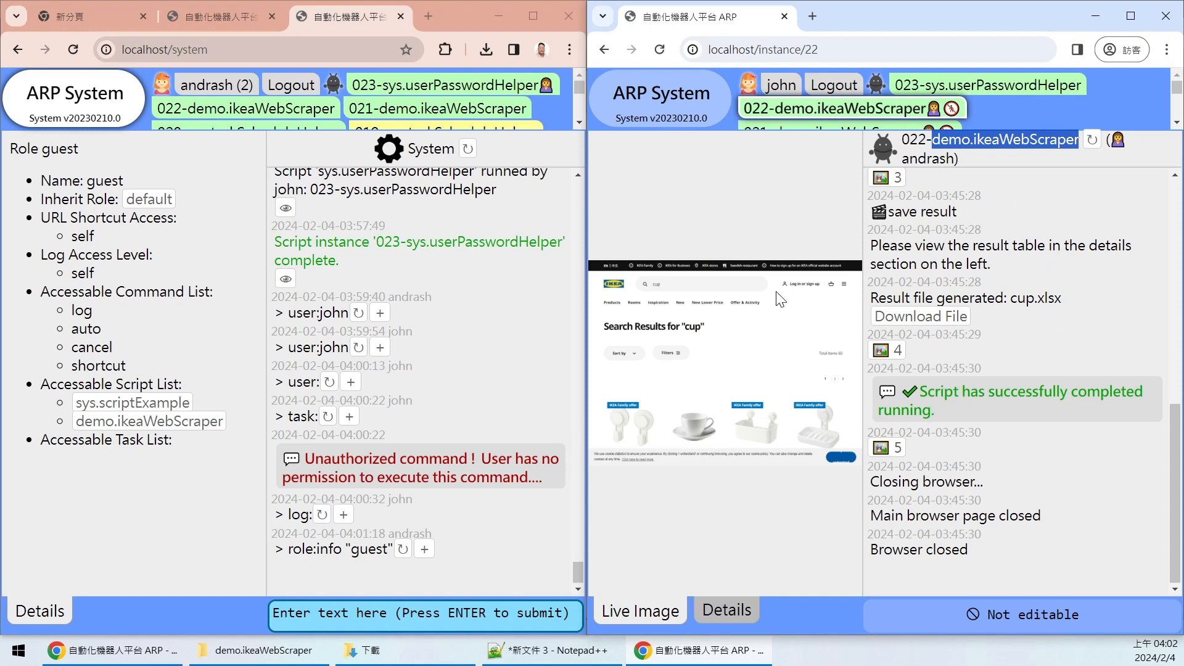
pyautogui.click(780, 85)
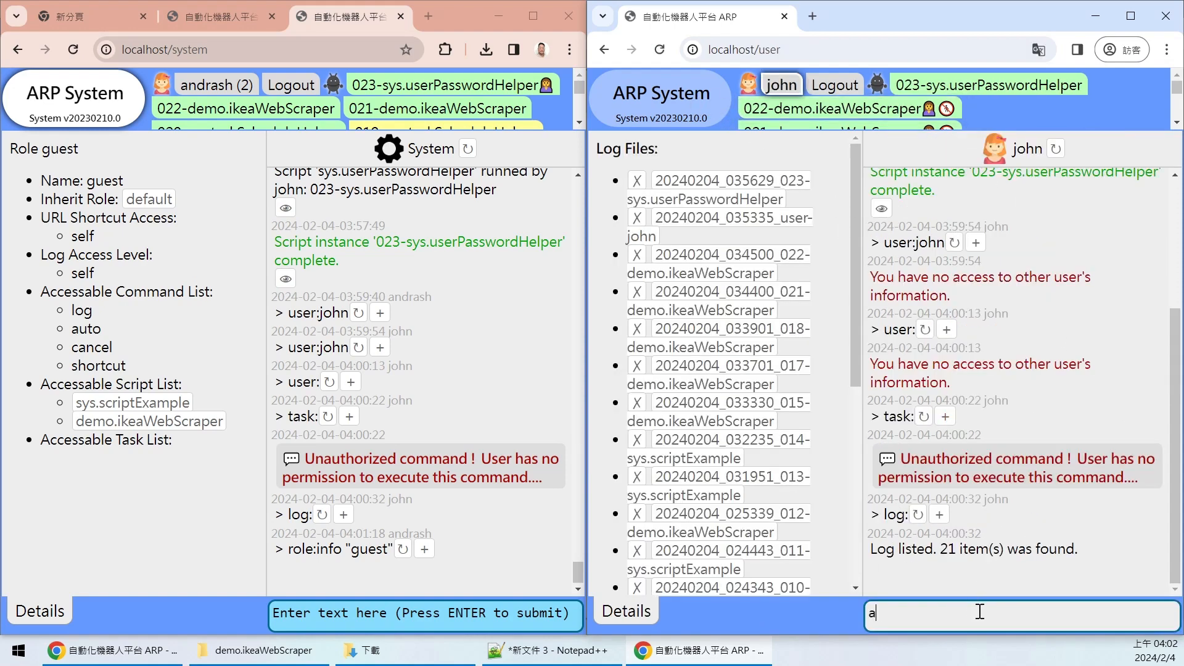
pyautogui.write('demo.ikeaWebScraper')
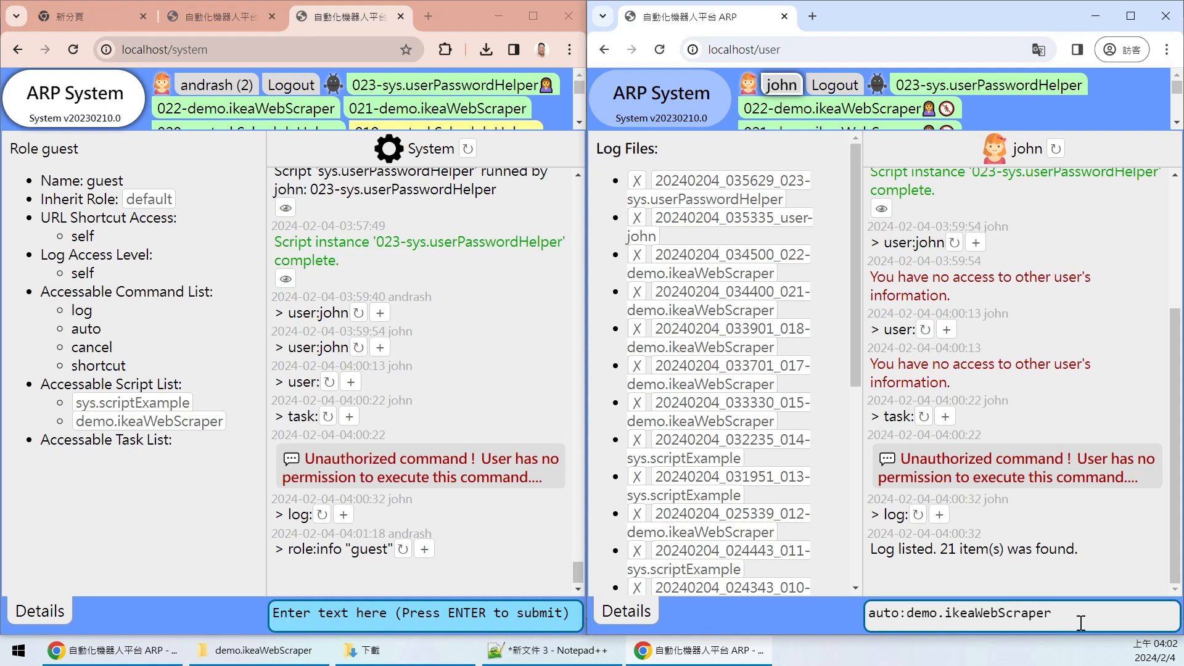
pyautogui.press('Return')
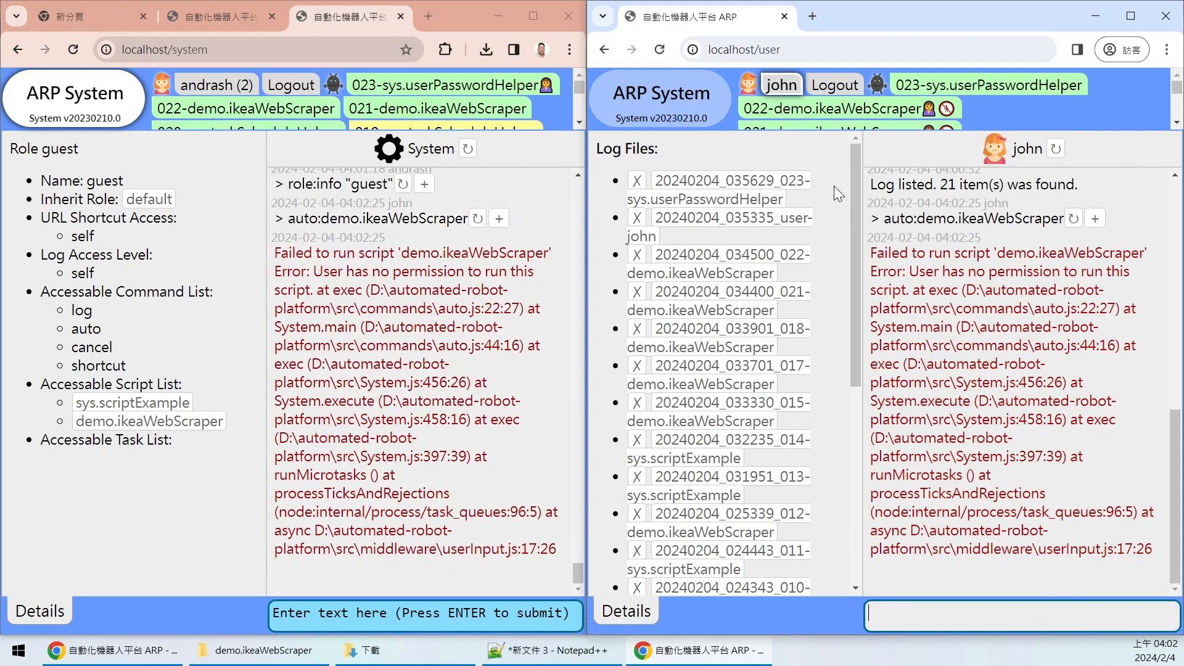
pyautogui.moveTo(918, 271)
pyautogui.mouseDown()
pyautogui.moveTo(1133, 275)
pyautogui.moveTo(918, 265)
pyautogui.moveTo(924, 286)
pyautogui.mouseUp()
pyautogui.click(1053, 260)
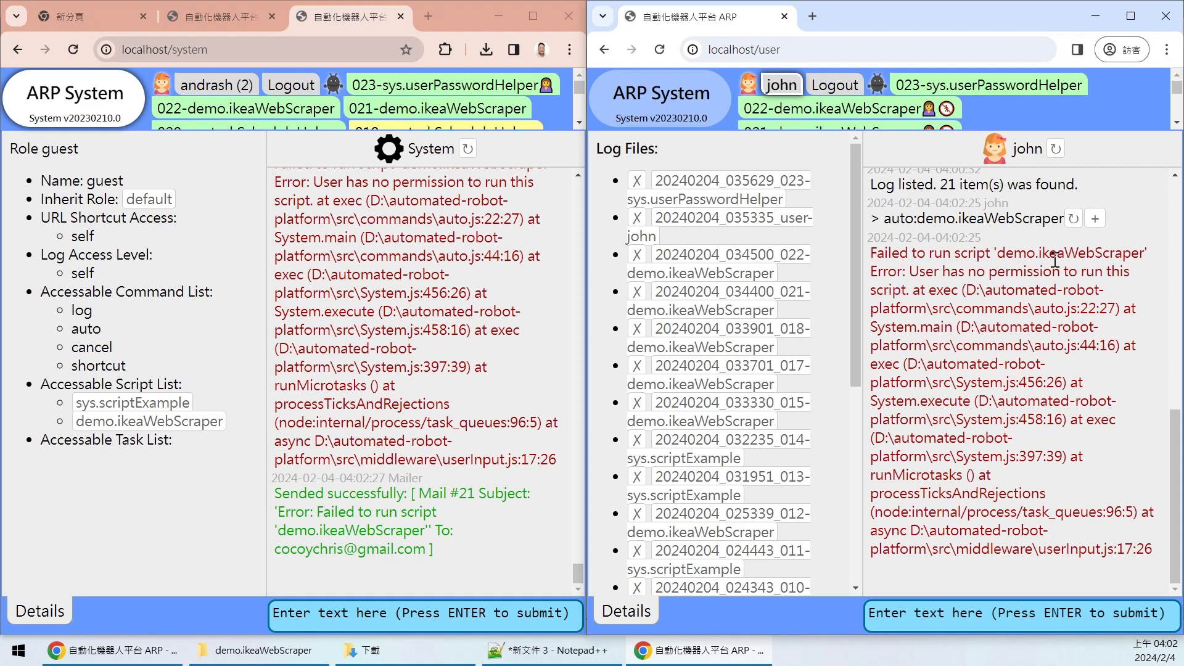
pyautogui.click(1095, 219)
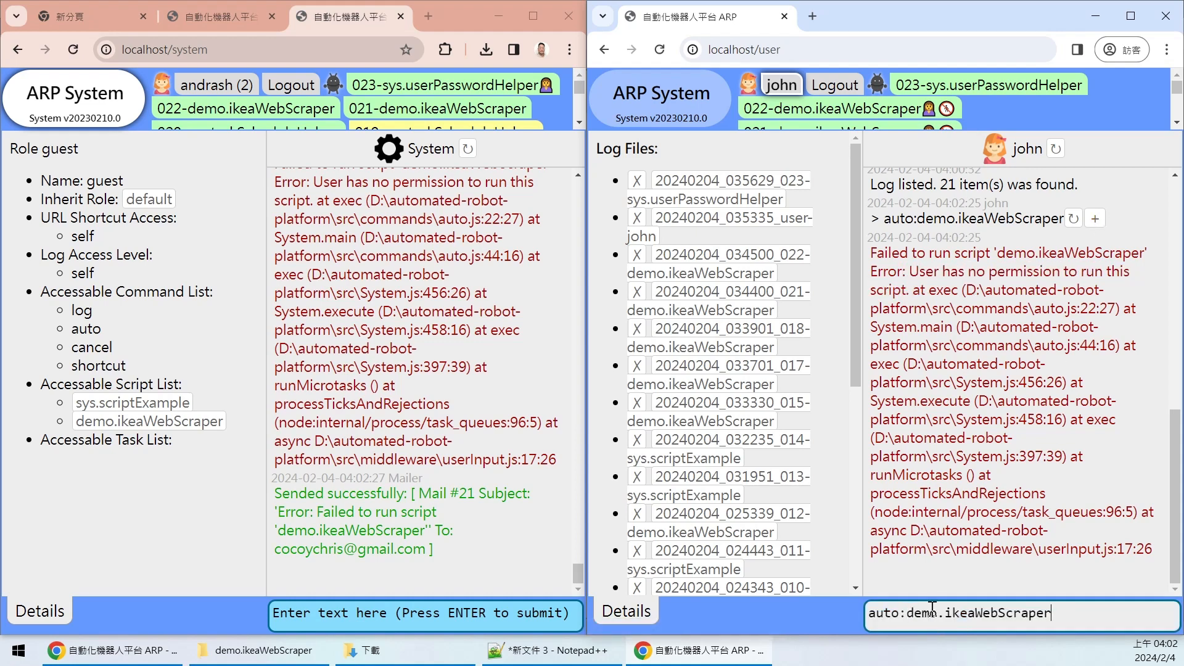
# - As guest, replace demo.ikeaWebScraper with sys.scriptExample in the auto command and run it
pyautogui.moveTo(939, 612); pyautogui.dragTo(1074, 615)
pyautogui.click(1096, 615)
pyautogui.doubleClick(1019, 613)
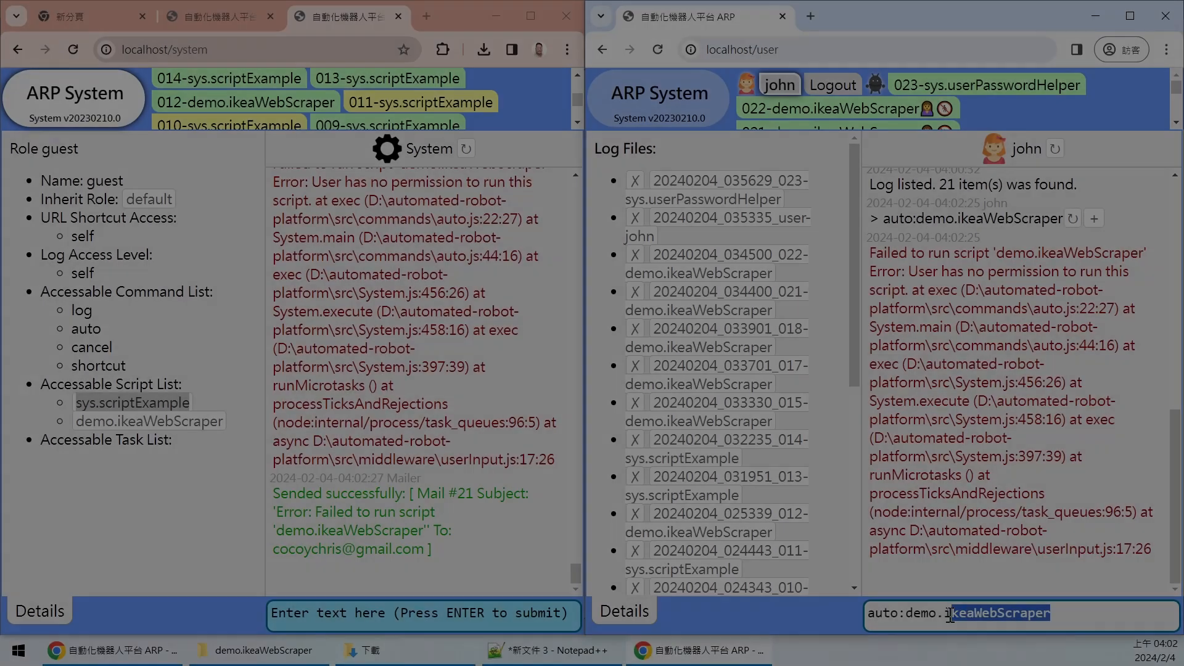
pyautogui.moveTo(1051, 614); pyautogui.dragTo(905, 613)
pyautogui.write('sys.scriptExample')
pyautogui.press('Return')
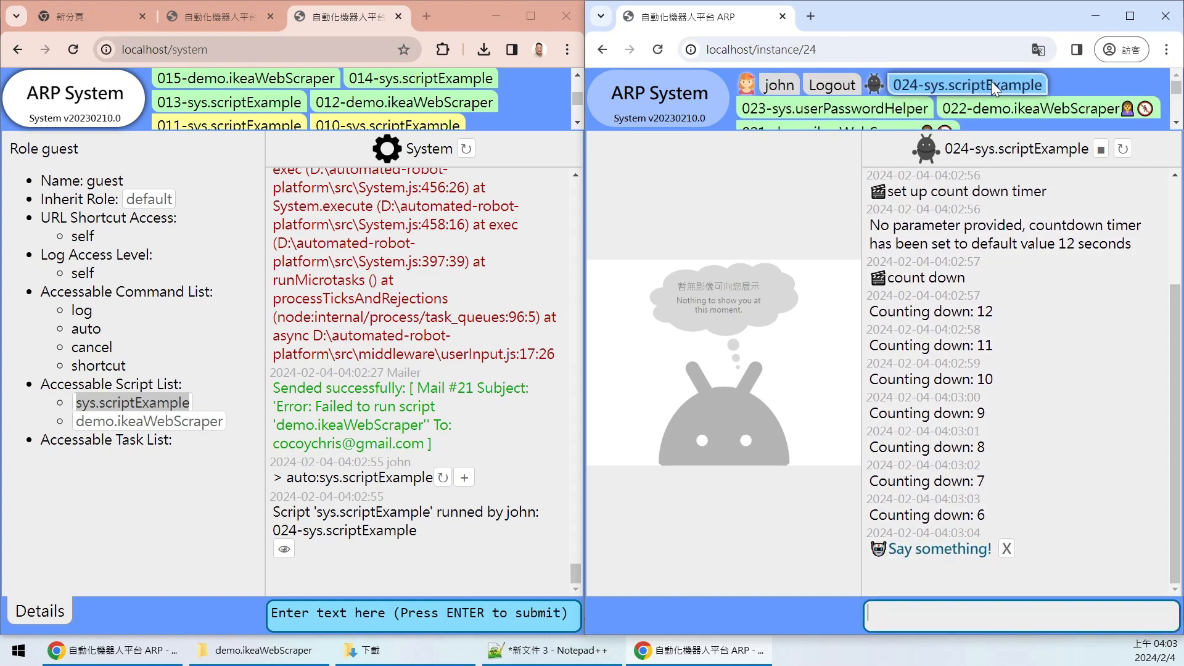
pyautogui.moveTo(574, 97); pyautogui.dragTo(584, 80)
pyautogui.scroll(-3, 534, 92)
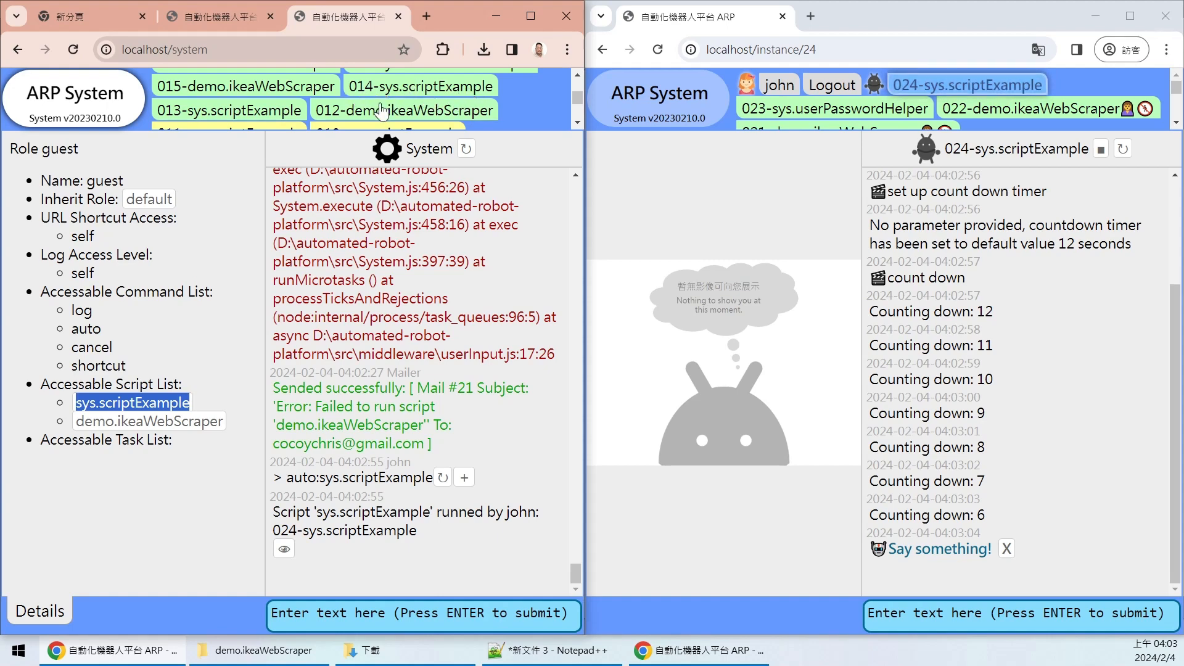
pyautogui.moveTo(1177, 87)
pyautogui.mouseDown()
pyautogui.moveTo(1182, 114)
pyautogui.moveTo(1176, 87)
pyautogui.mouseUp()
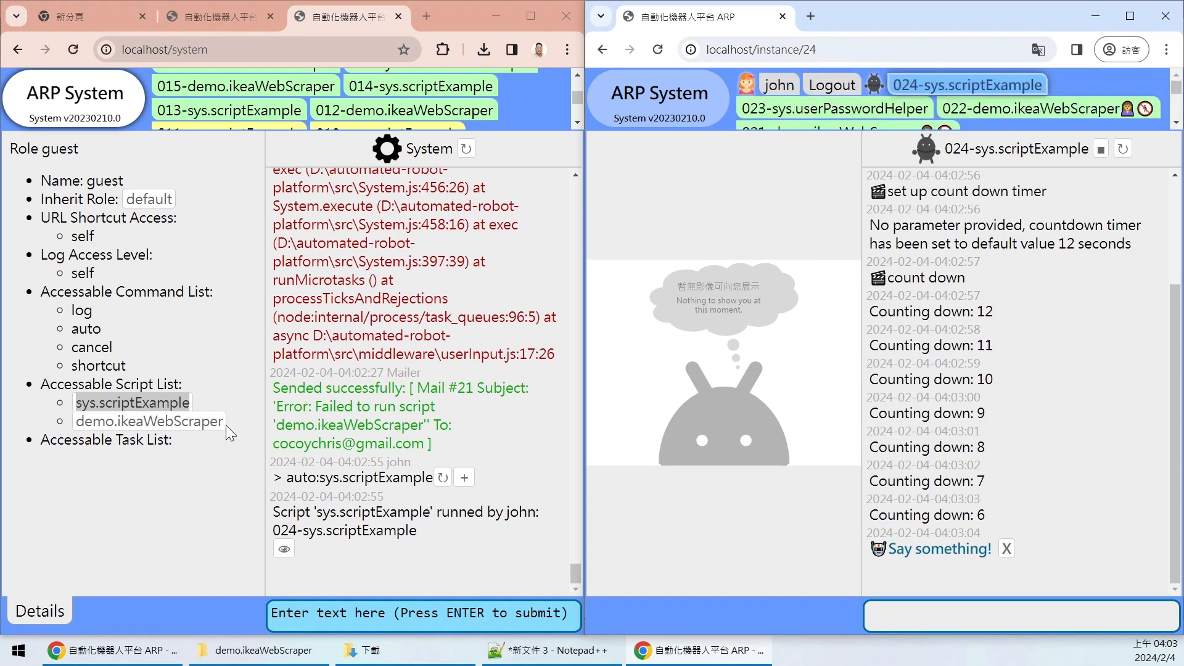
pyautogui.click(209, 383)
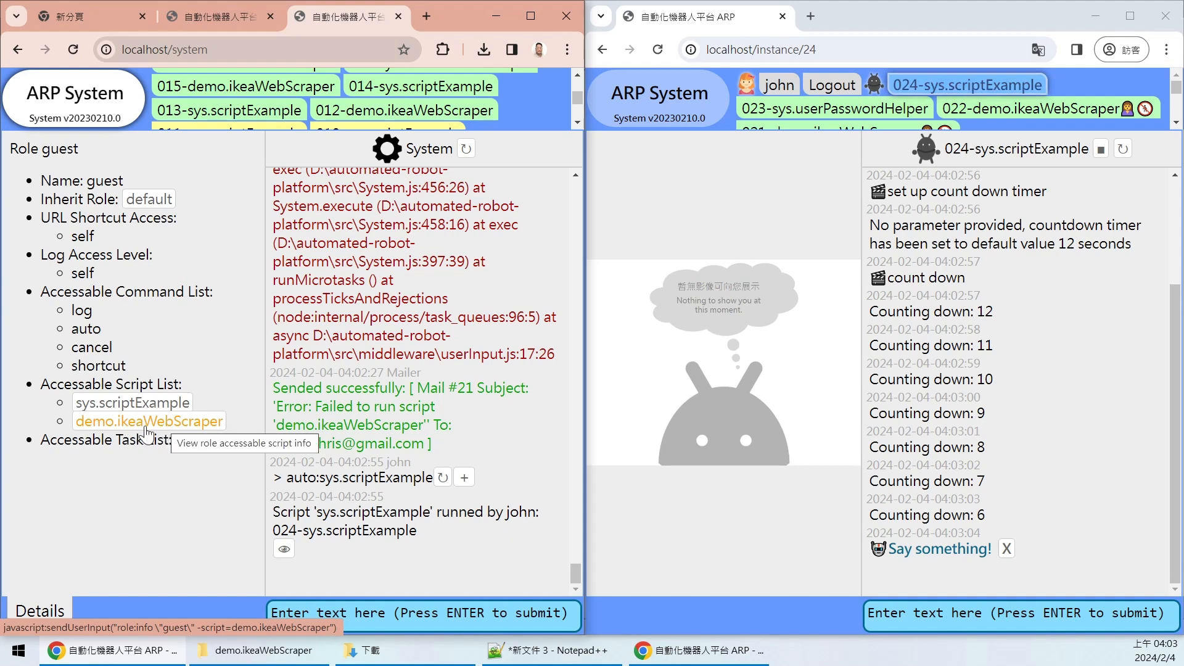
# - Run role:info "guest" -script=demo.ikeaWebScraper and highlight the command's parts in the log
pyautogui.click(174, 431)
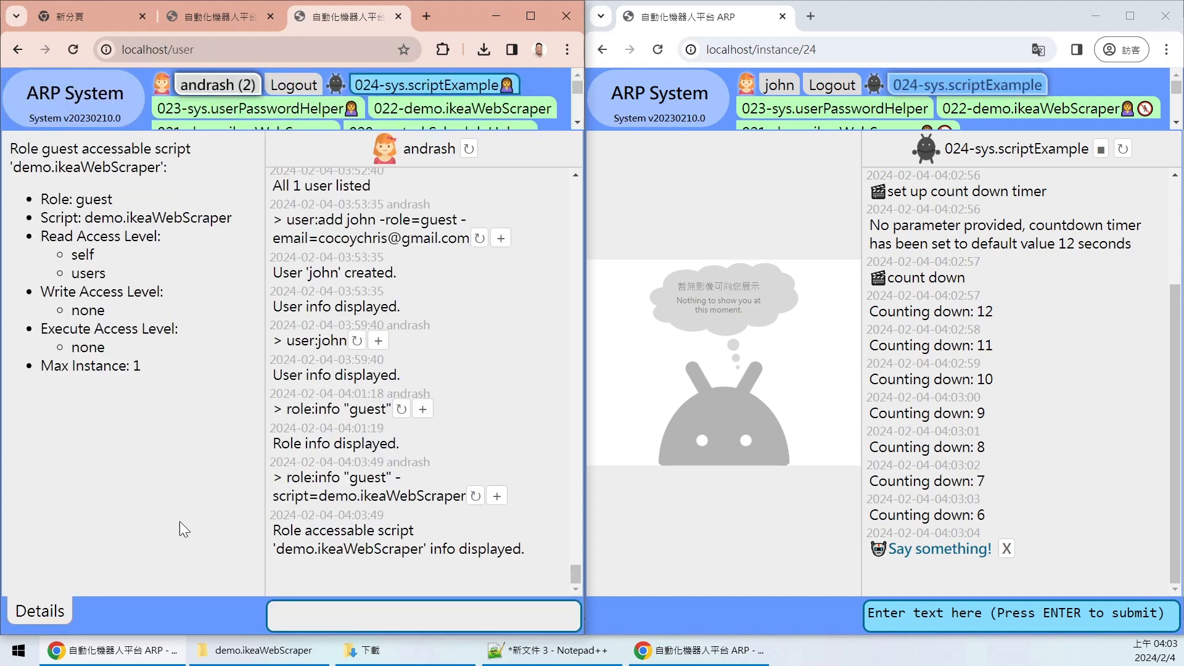
pyautogui.moveTo(316, 478); pyautogui.dragTo(470, 496)
pyautogui.click(314, 480)
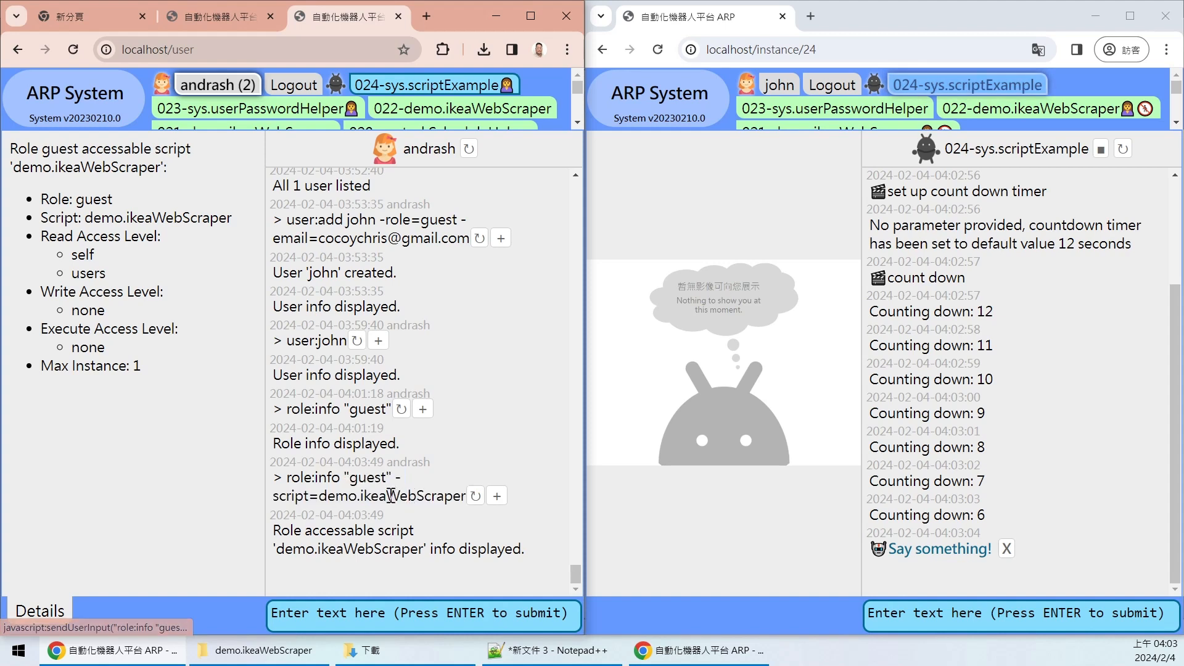
pyautogui.moveTo(333, 480); pyautogui.dragTo(337, 480)
pyautogui.click(336, 479)
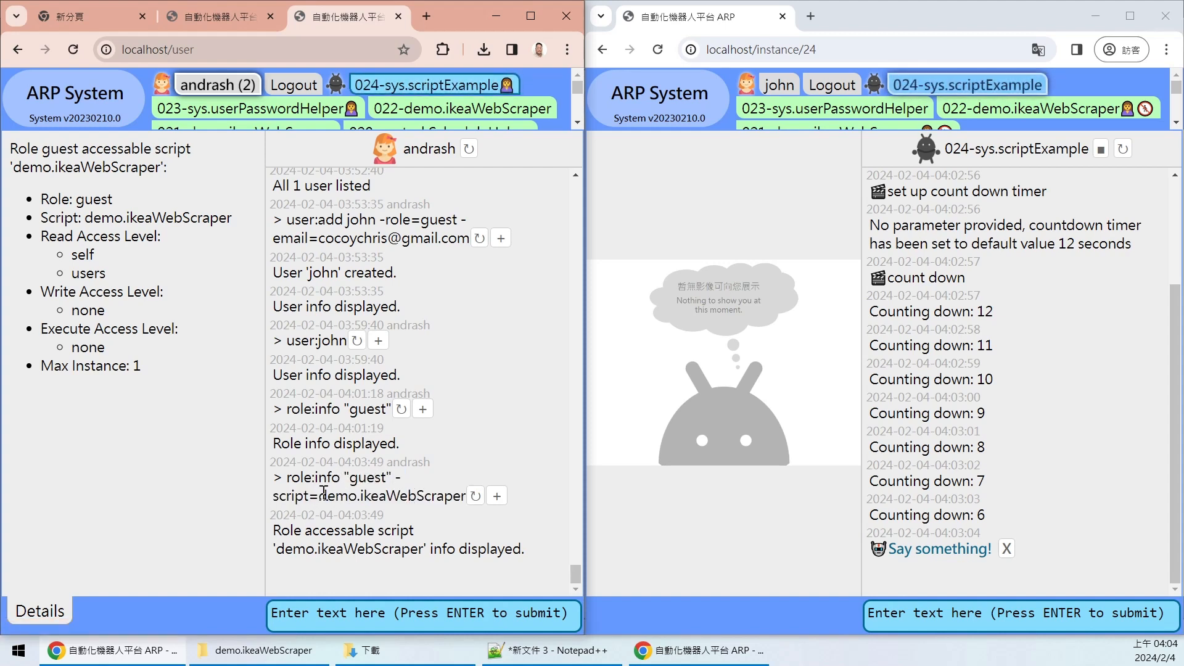
pyautogui.moveTo(319, 495); pyautogui.dragTo(430, 499)
pyautogui.click(389, 493)
pyautogui.moveTo(339, 478); pyautogui.dragTo(315, 478)
pyautogui.doubleClick(365, 477)
pyautogui.click(429, 483)
pyautogui.moveTo(318, 495); pyautogui.dragTo(472, 497)
pyautogui.click(563, 504)
# - Highlight the Role: guest line and the demo.ikeaWebScraper script name in Details
pyautogui.moveTo(40, 198); pyautogui.dragTo(115, 199)
pyautogui.click(139, 199)
pyautogui.moveTo(87, 219); pyautogui.dragTo(57, 217)
pyautogui.click(73, 217)
pyautogui.moveTo(86, 218); pyautogui.dragTo(243, 223)
pyautogui.click(217, 245)
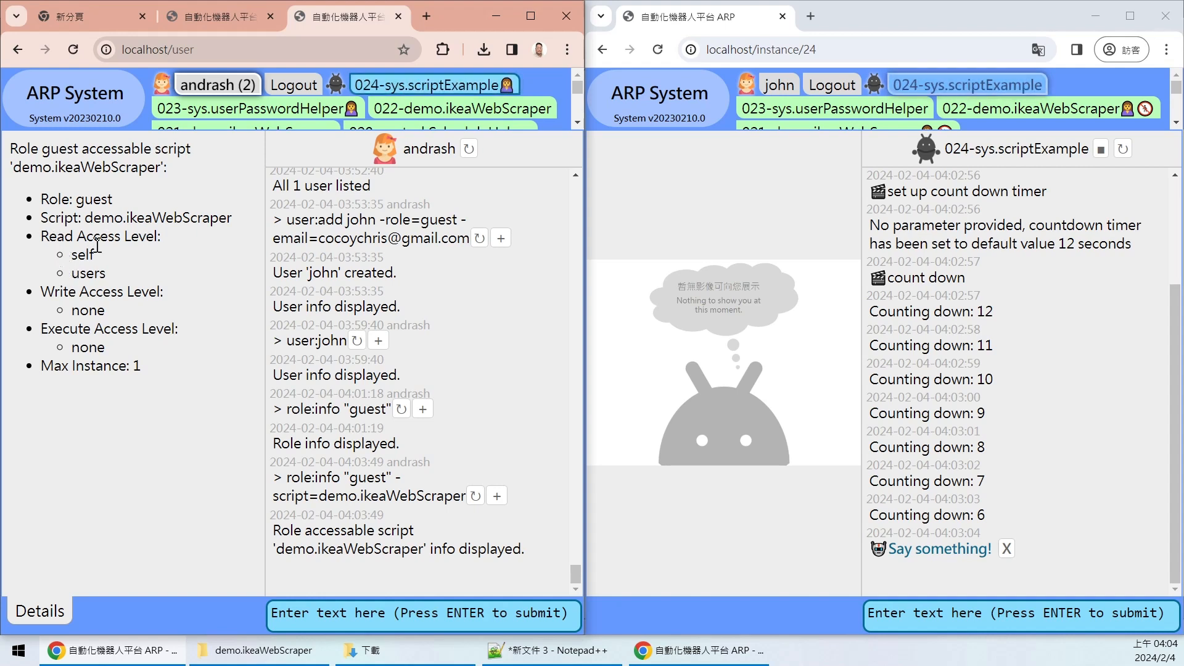
# - Highlight the read access levels, self and users, for demo.ikeaWebScraper
pyautogui.moveTo(112, 275); pyautogui.dragTo(71, 263)
pyautogui.doubleClick(82, 275)
pyautogui.doubleClick(87, 271)
pyautogui.moveTo(149, 223)
pyautogui.mouseDown()
pyautogui.moveTo(231, 223)
pyautogui.moveTo(134, 223)
pyautogui.mouseUp()
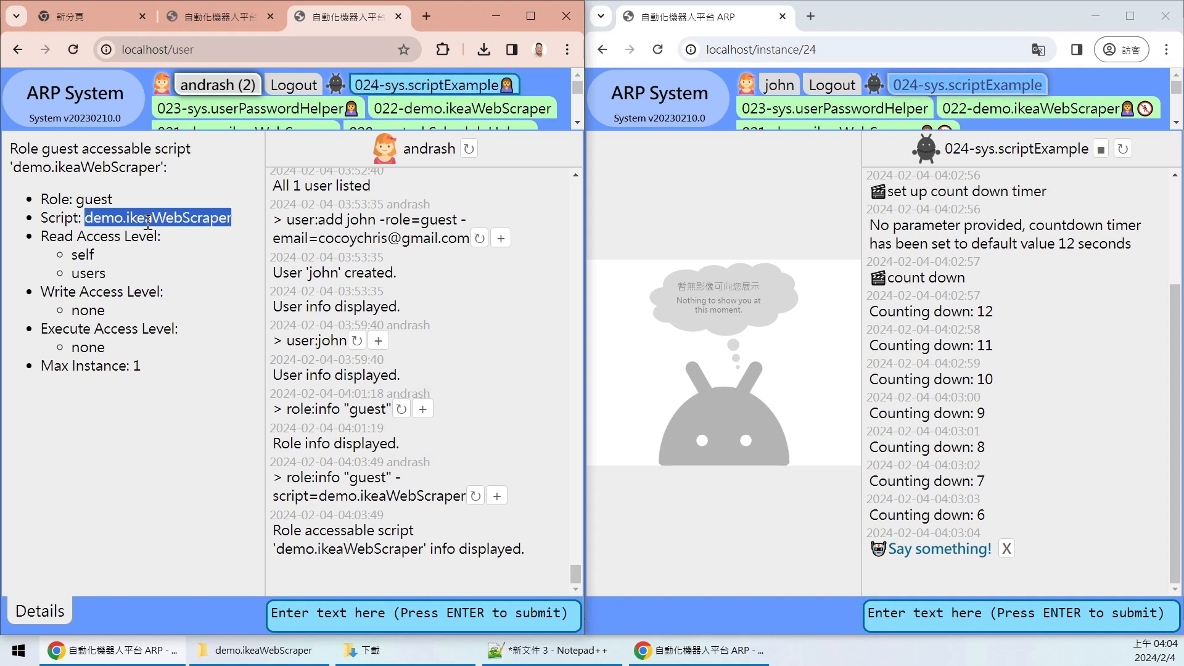
pyautogui.click(114, 282)
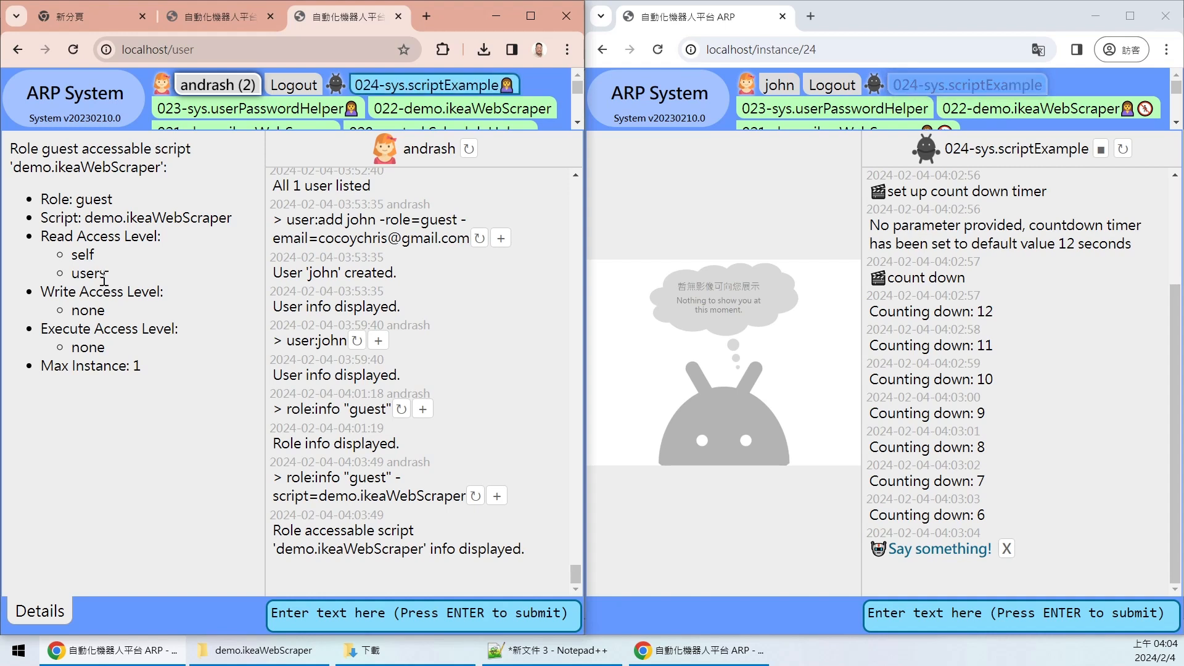
pyautogui.doubleClick(99, 276)
pyautogui.doubleClick(96, 254)
# - Highlight write and execute access none and max instance 1, then focus the guest's window
pyautogui.doubleClick(100, 309)
pyautogui.click(105, 316)
pyautogui.doubleClick(93, 312)
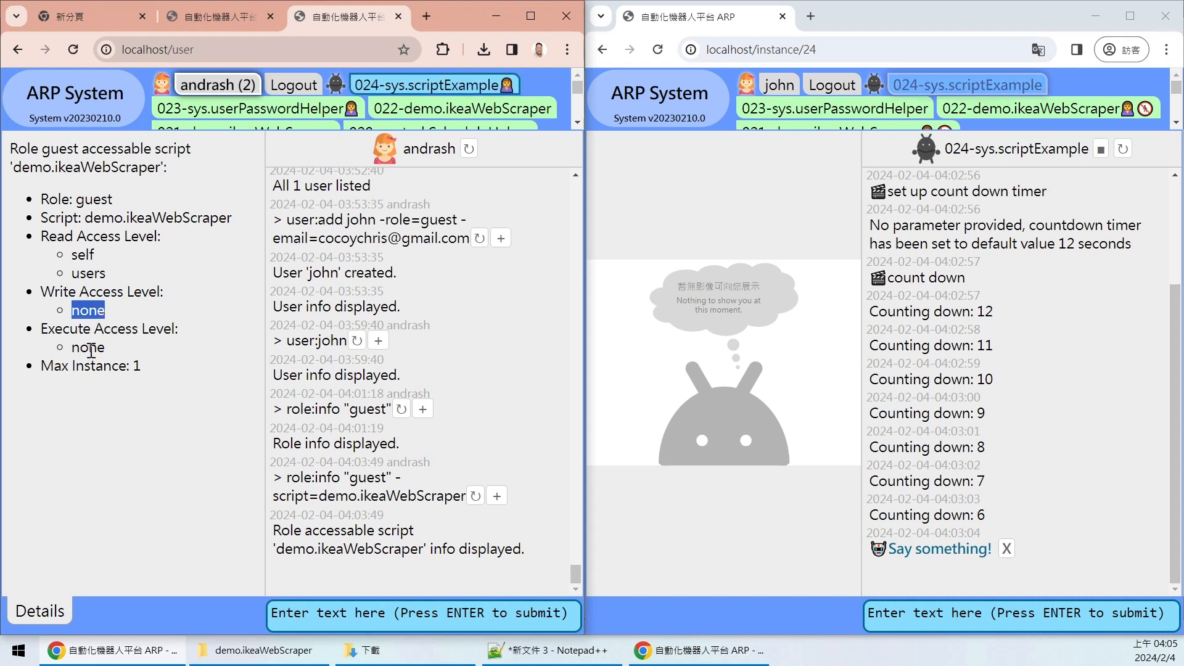
pyautogui.doubleClick(91, 349)
pyautogui.moveTo(156, 371); pyautogui.dragTo(75, 293)
pyautogui.click(161, 301)
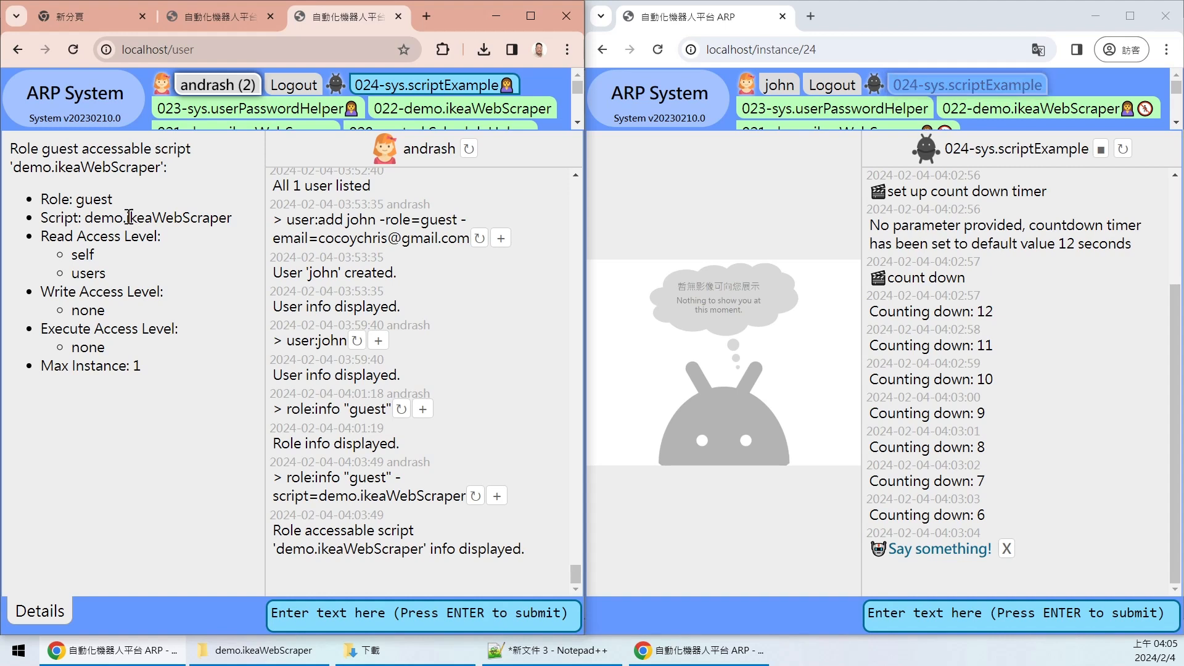
pyautogui.moveTo(88, 217); pyautogui.dragTo(232, 212)
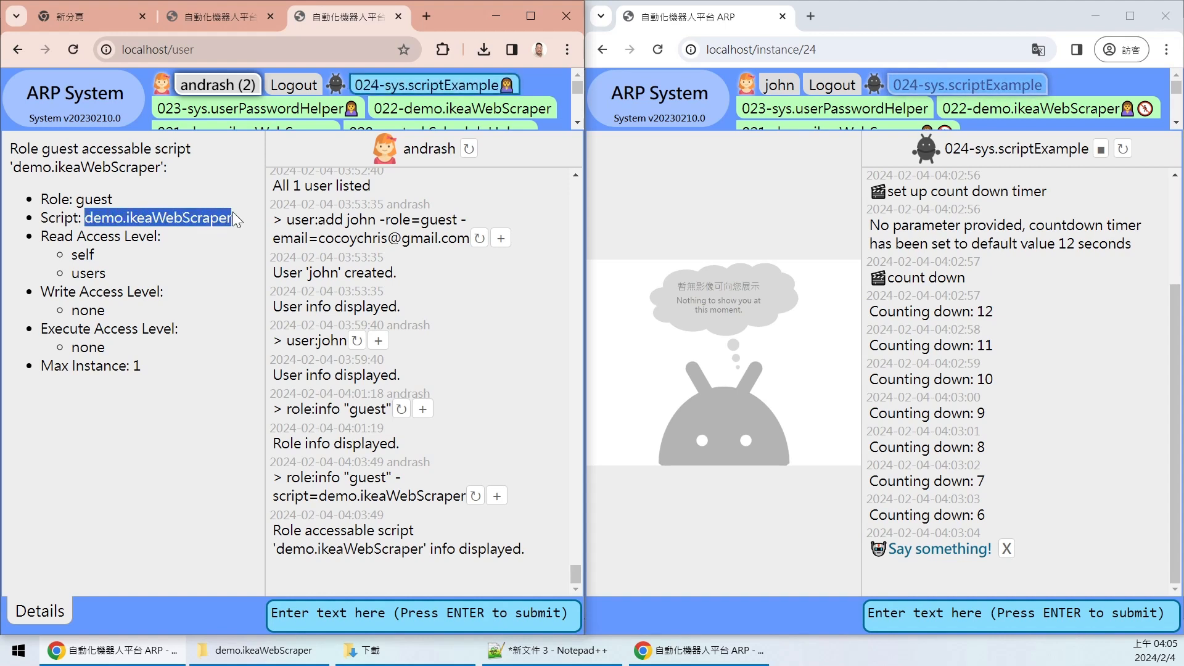
pyautogui.click(234, 217)
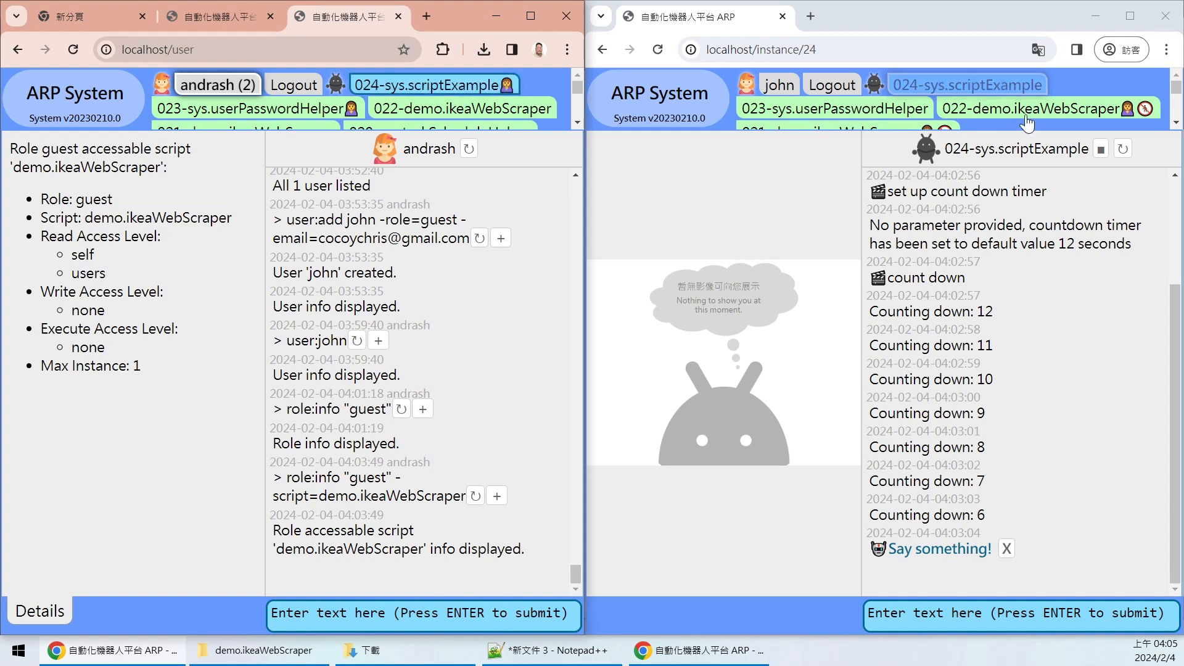
pyautogui.click(1176, 102)
pyautogui.moveTo(1176, 97); pyautogui.dragTo(1175, 105)
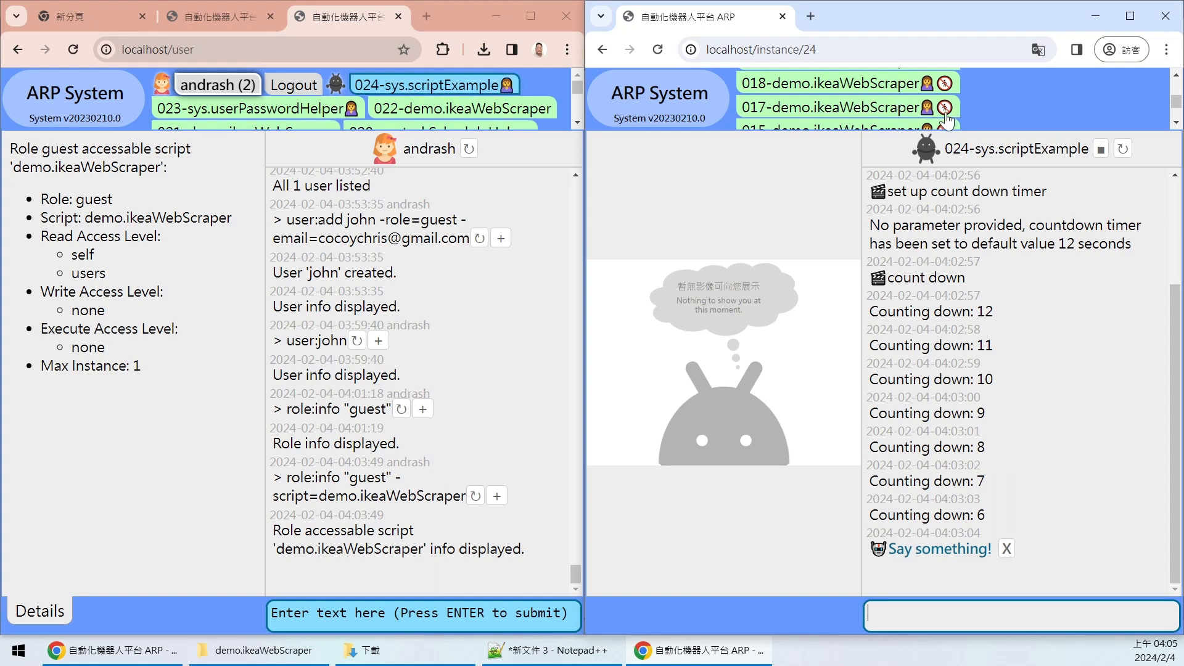
# - In the guest's window, view the earlier demo.ikeaWebScraper runs 017, 022, 021 and 018
pyautogui.moveTo(949, 115)
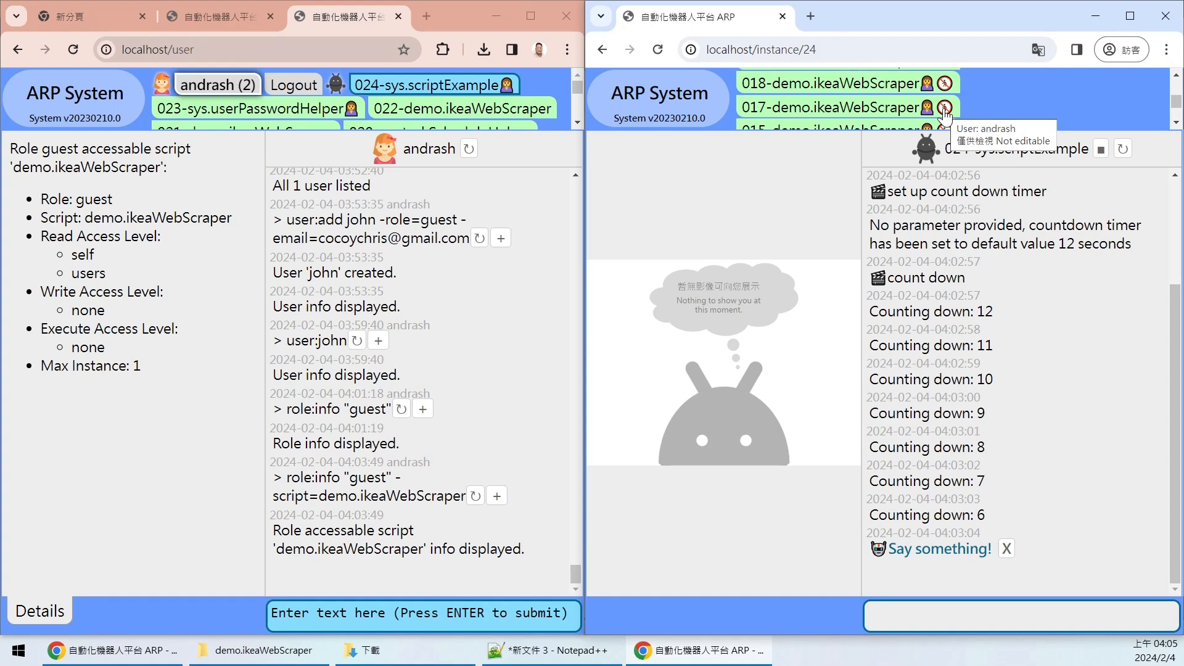
pyautogui.click(944, 114)
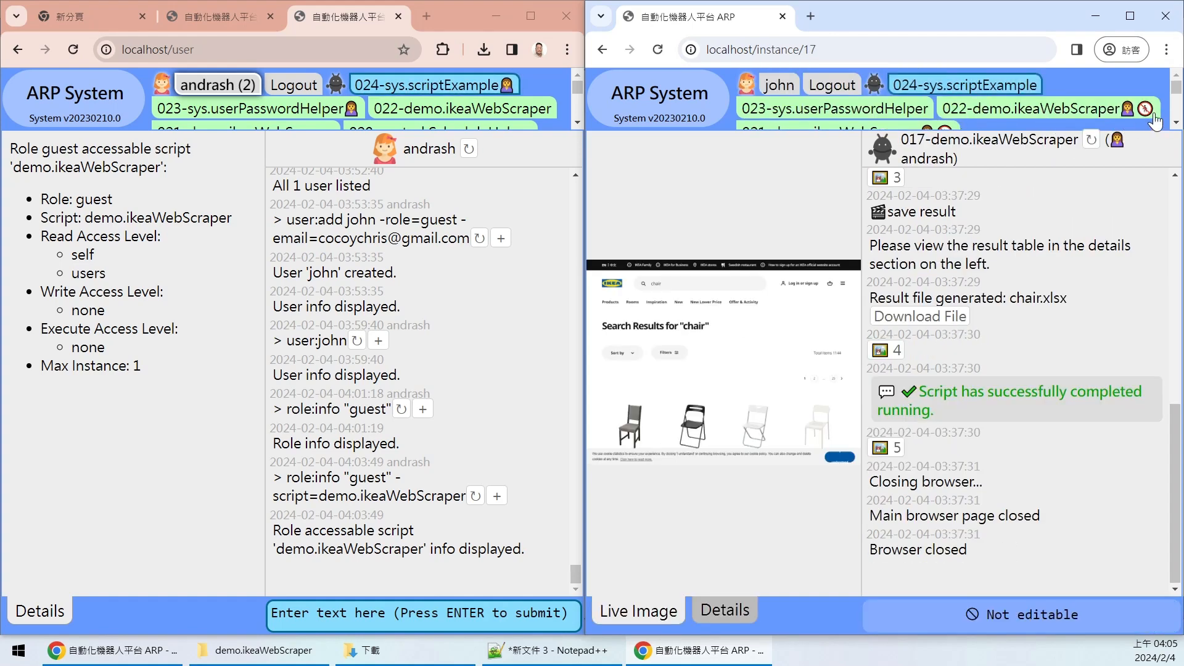
pyautogui.click(1116, 111)
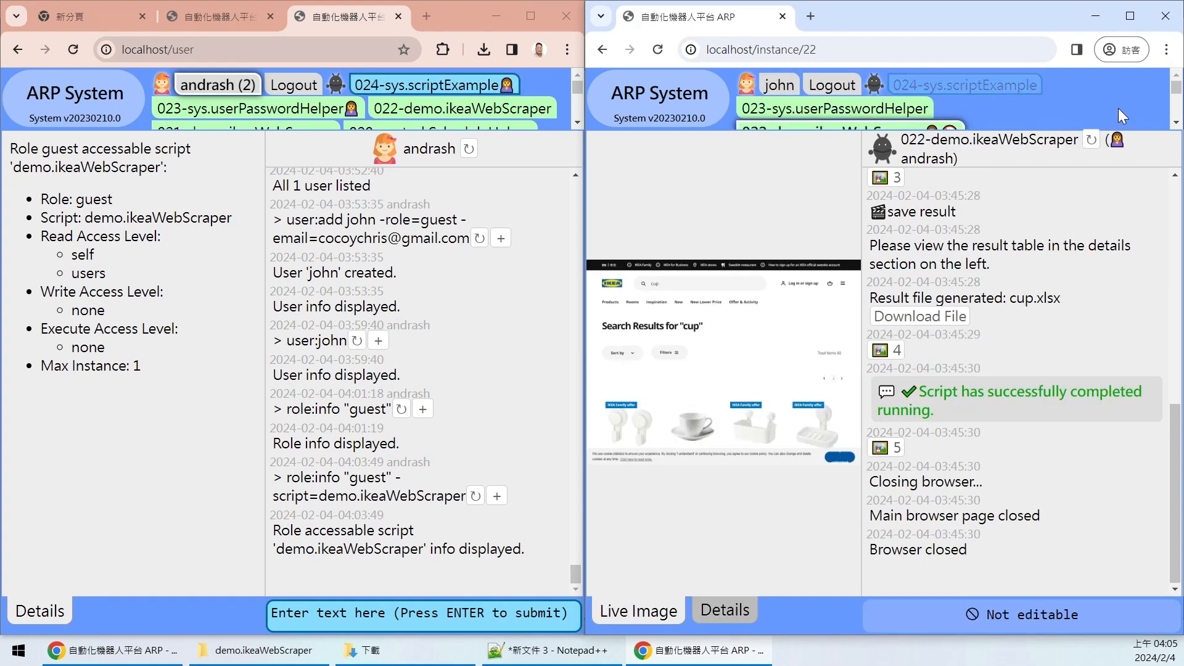
pyautogui.moveTo(1176, 86); pyautogui.dragTo(1177, 99)
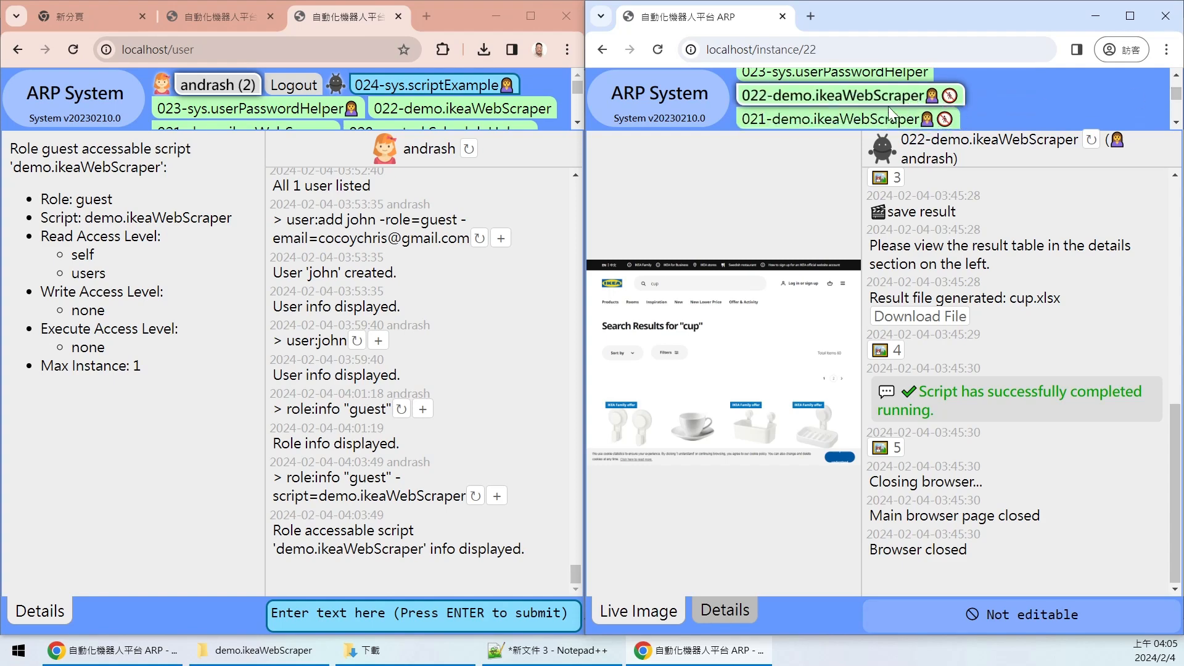
pyautogui.click(888, 117)
pyautogui.moveTo(1176, 91); pyautogui.dragTo(1177, 98)
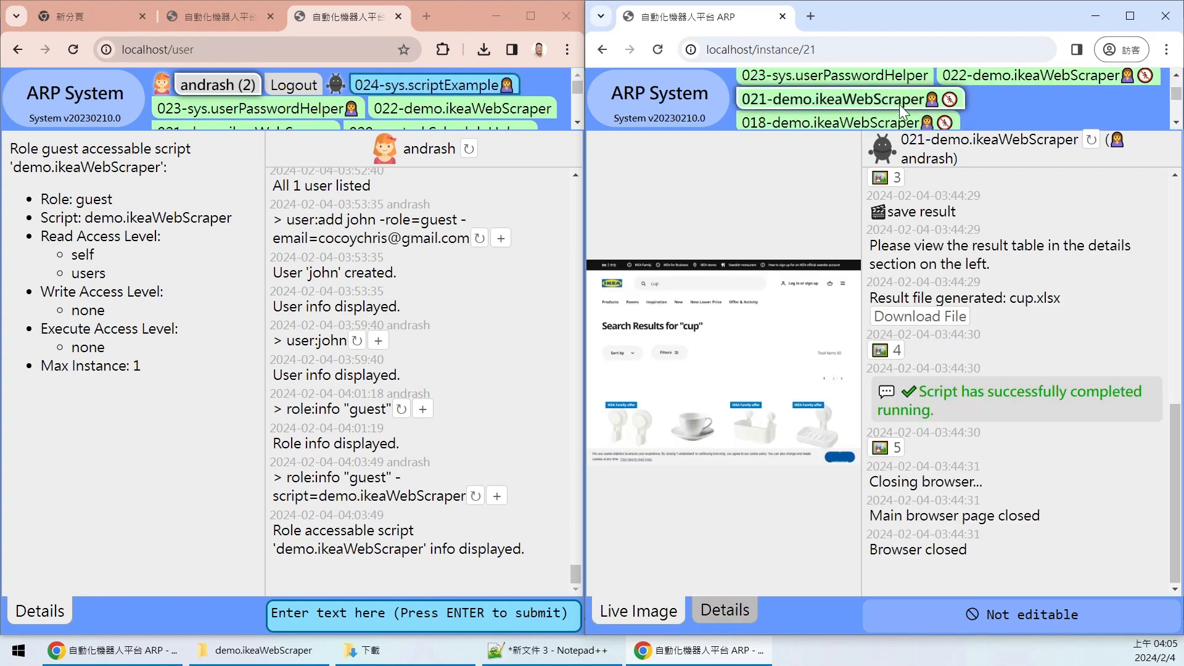
pyautogui.click(887, 122)
pyautogui.moveTo(1173, 98); pyautogui.dragTo(1175, 110)
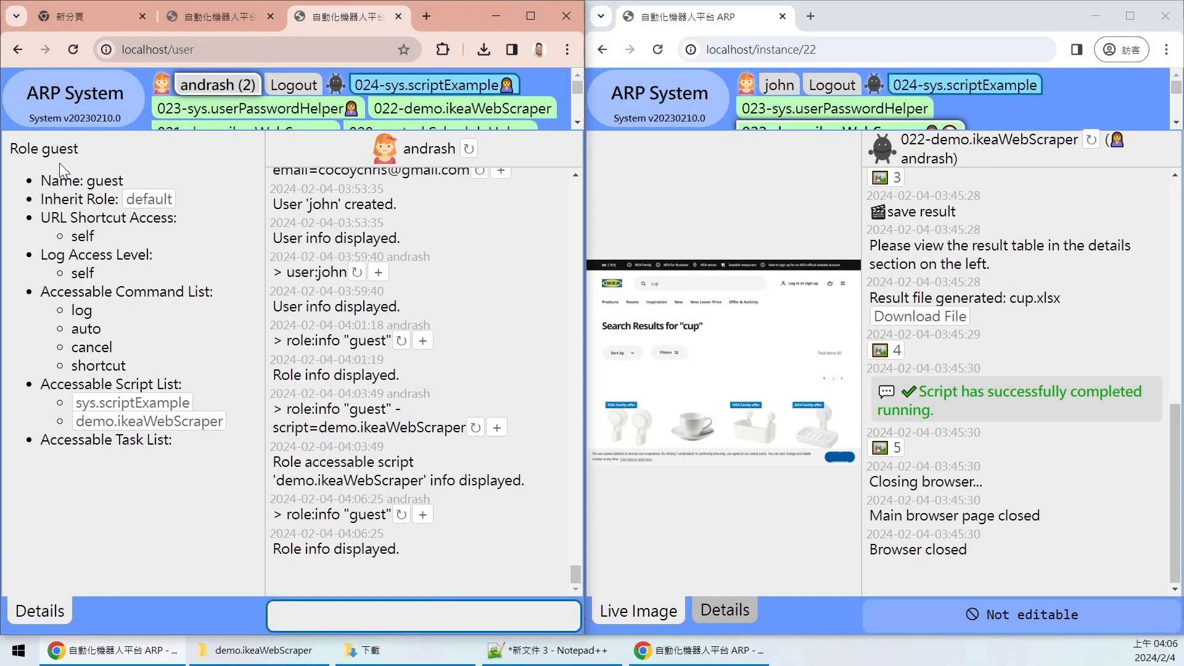
# - Show guest's sys.scriptExample access via the Accessable Script List link
pyautogui.click(46, 152)
pyautogui.doubleClick(46, 151)
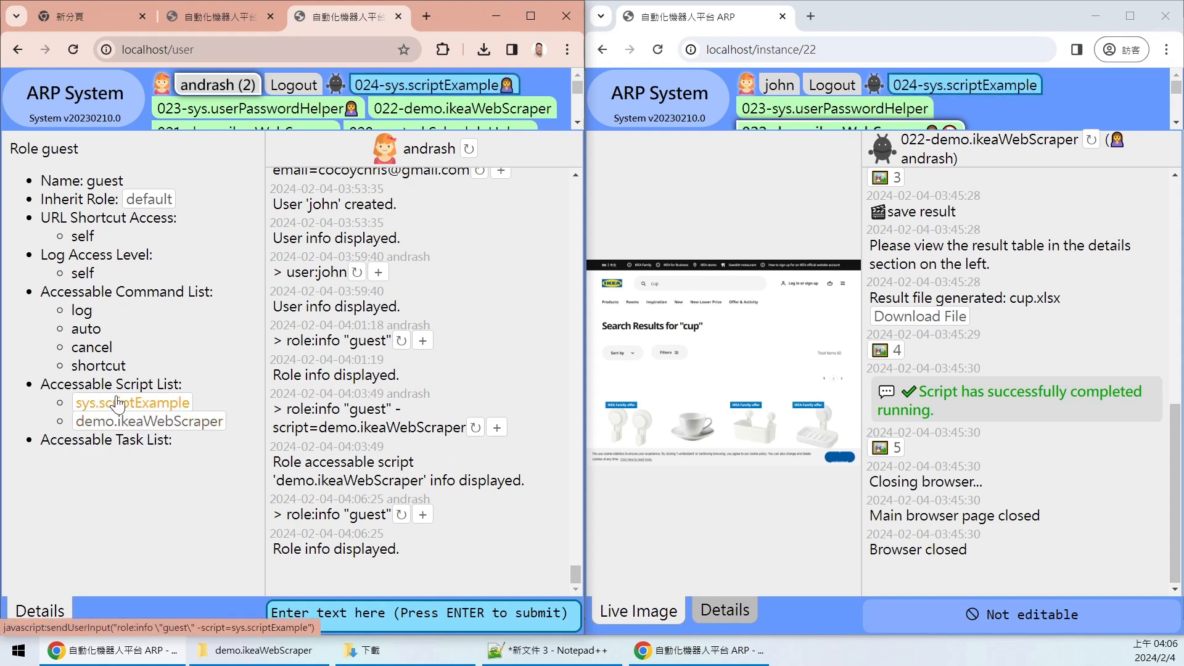
pyautogui.click(169, 406)
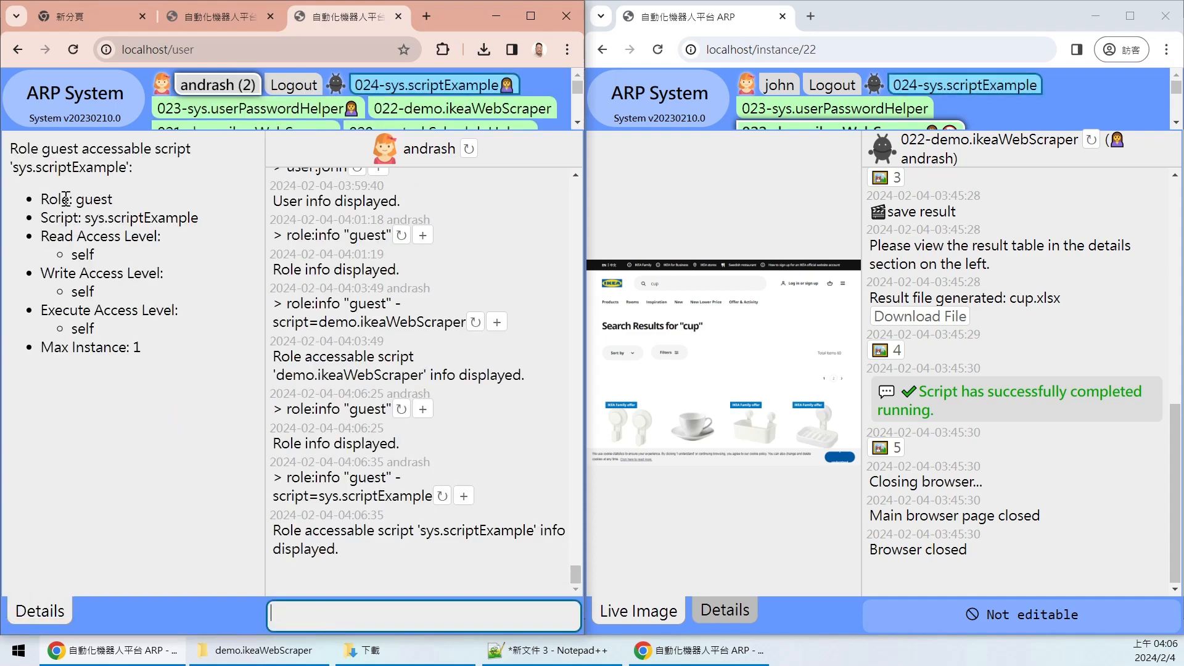
pyautogui.moveTo(77, 199); pyautogui.dragTo(143, 205)
pyautogui.click(113, 201)
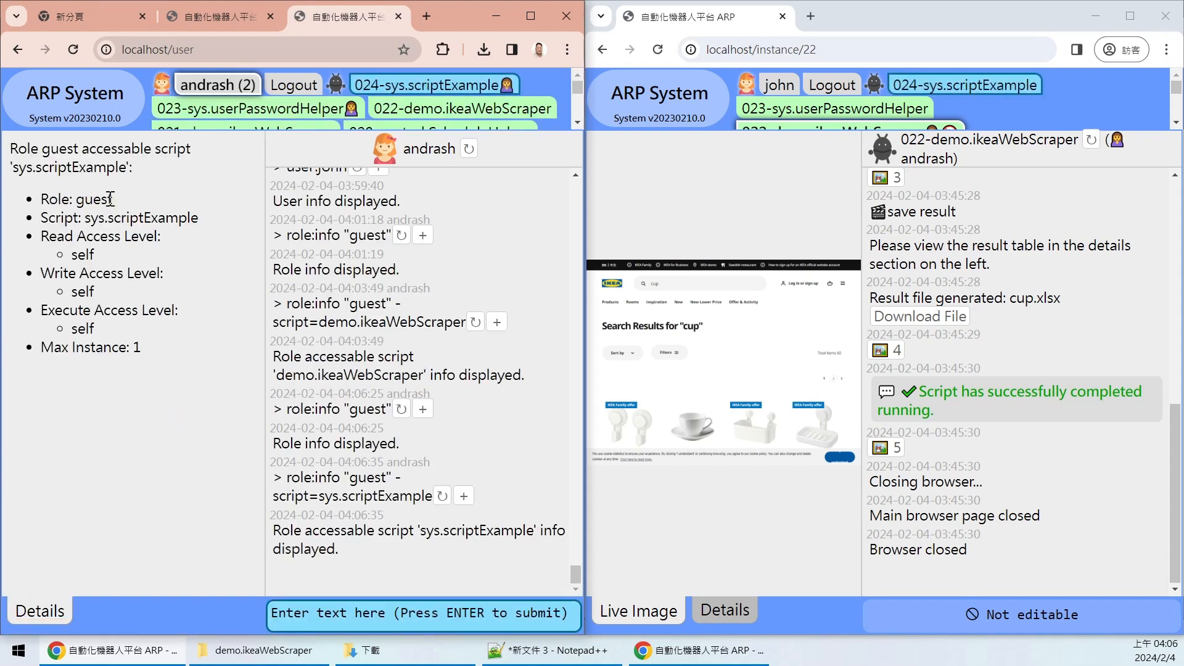
# - Highlight sys.scriptExample and its read and write access levels, both self
pyautogui.moveTo(85, 218); pyautogui.dragTo(196, 220)
pyautogui.moveTo(188, 220); pyautogui.dragTo(204, 220)
pyautogui.click(188, 244)
pyautogui.moveTo(60, 259); pyautogui.dragTo(117, 261)
pyautogui.click(142, 258)
pyautogui.moveTo(96, 292); pyautogui.dragTo(64, 331)
pyautogui.click(141, 331)
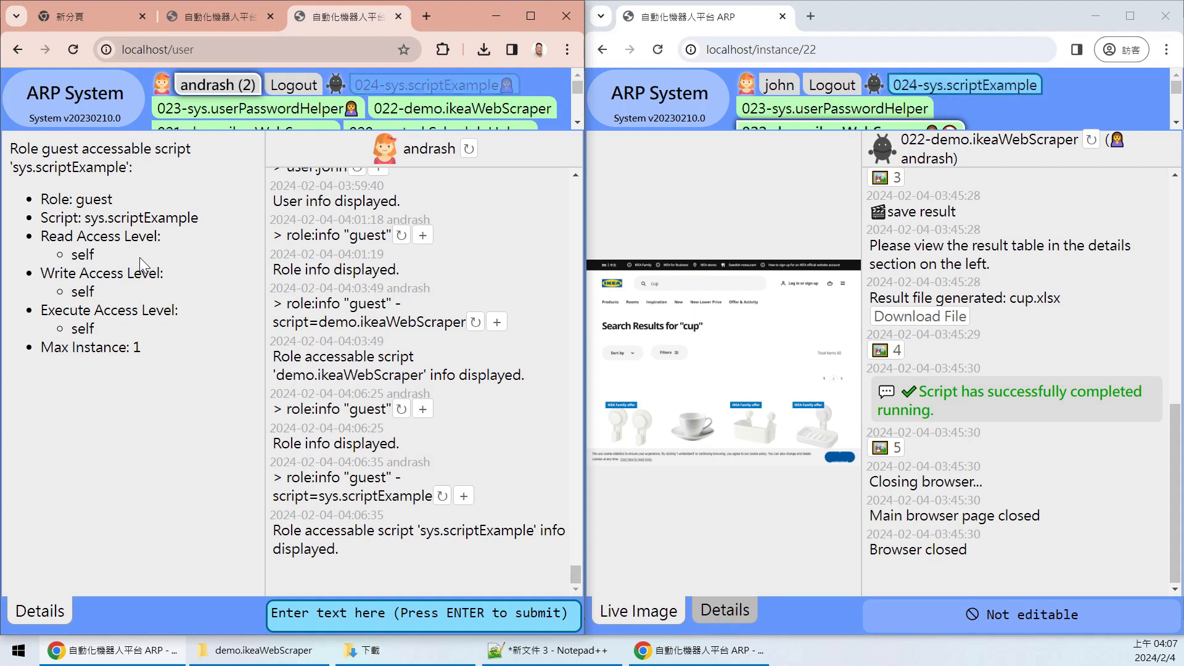
# - Show the running 024-sys.scriptExample instance in the guest's window, dismissing the translation popup
pyautogui.click(987, 86)
pyautogui.click(1034, 81)
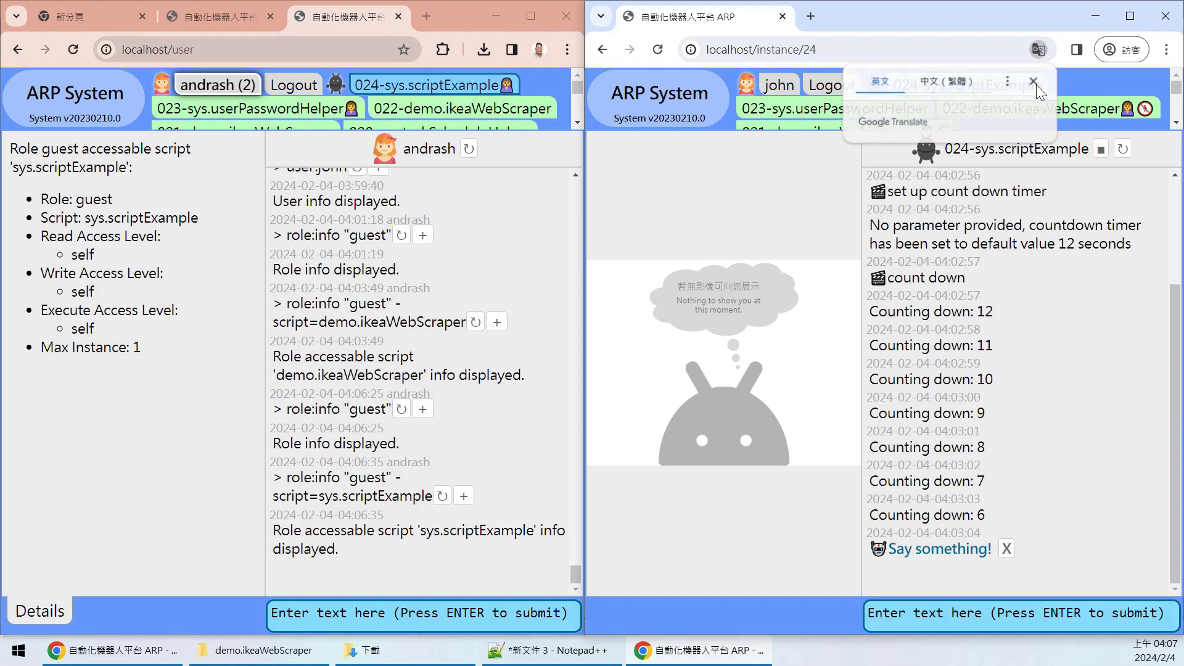
pyautogui.moveTo(1176, 87); pyautogui.dragTo(1175, 90)
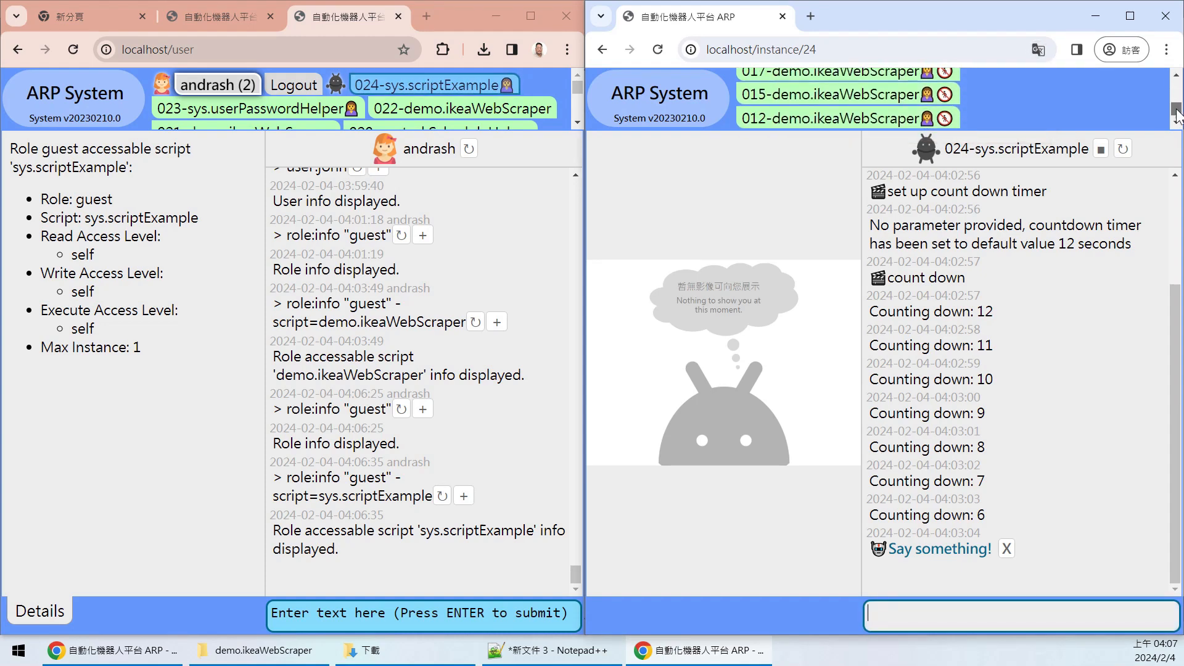
pyautogui.moveTo(572, 88); pyautogui.dragTo(578, 96)
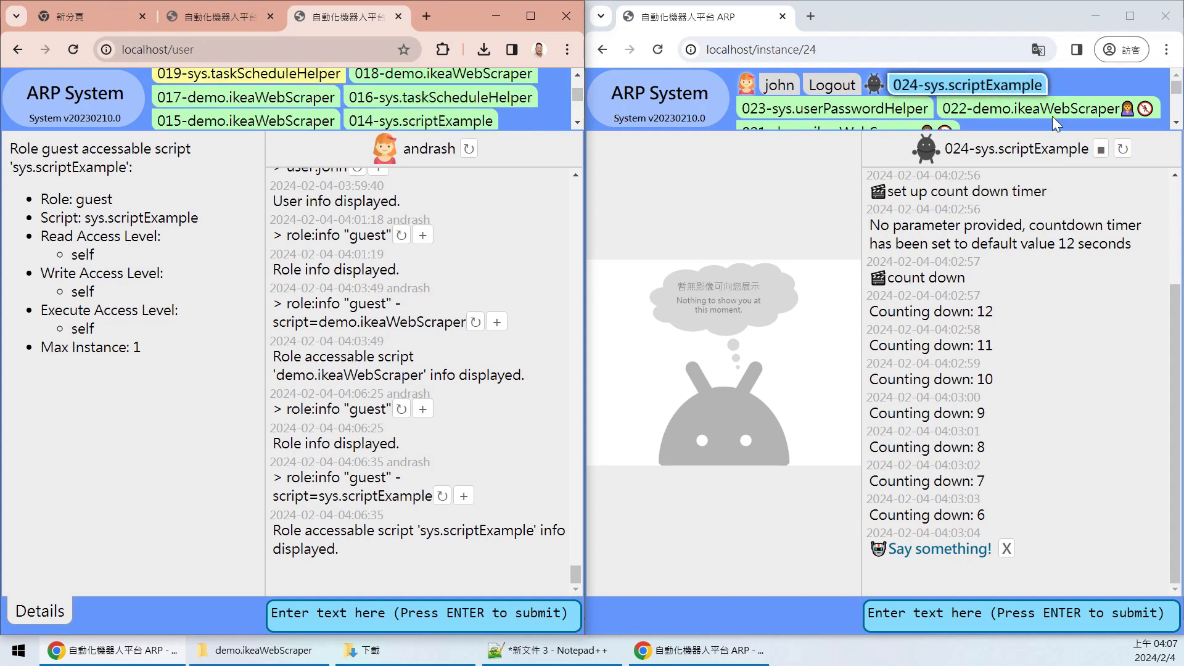
pyautogui.moveTo(1178, 83)
pyautogui.mouseDown()
pyautogui.moveTo(1179, 115)
pyautogui.moveTo(1180, 75)
pyautogui.mouseUp()
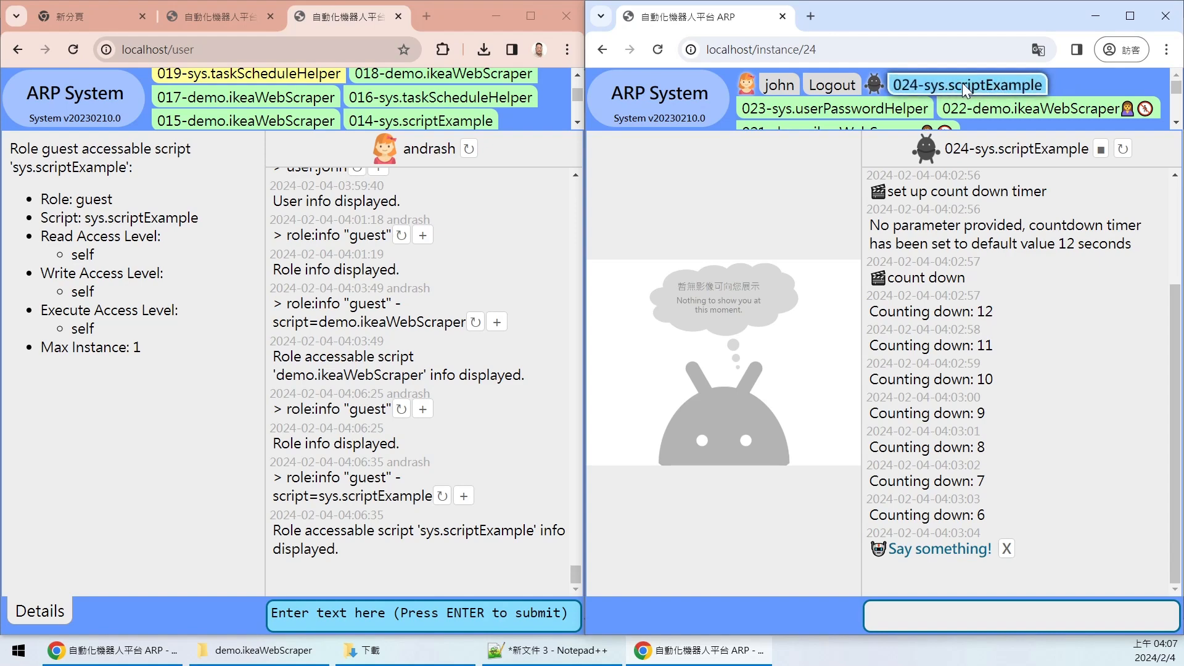
pyautogui.moveTo(583, 96); pyautogui.dragTo(586, 80)
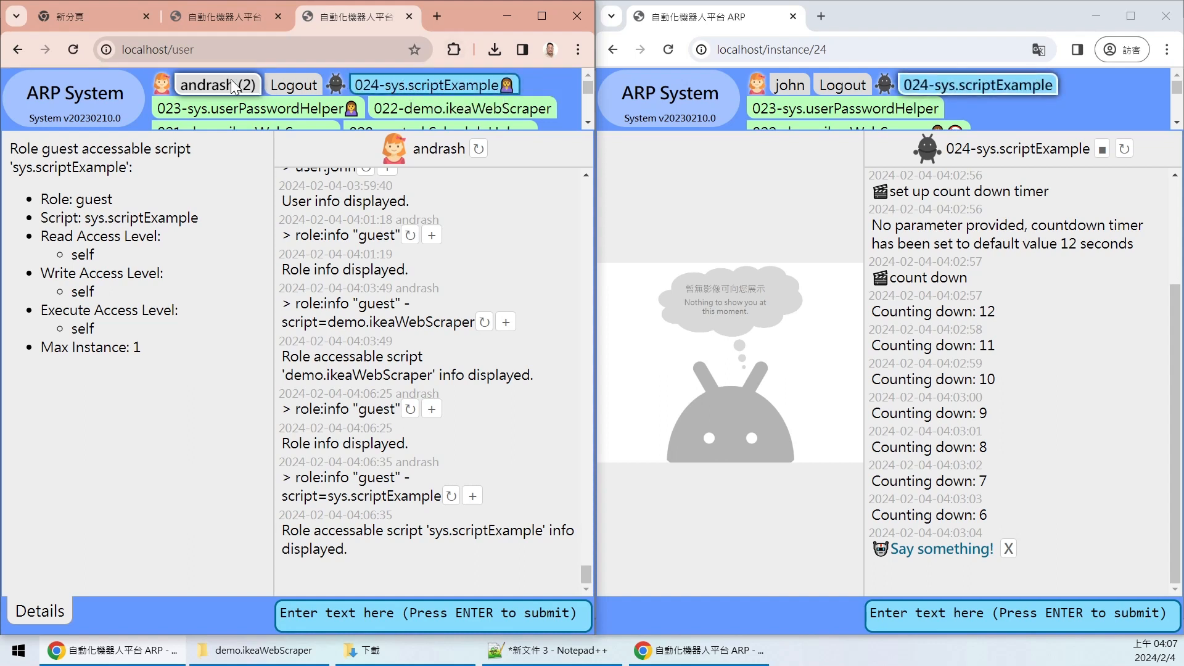
# - As admin, open 024-sys.scriptExample and inspect its owner, run-info entry and system log
pyautogui.click(421, 93)
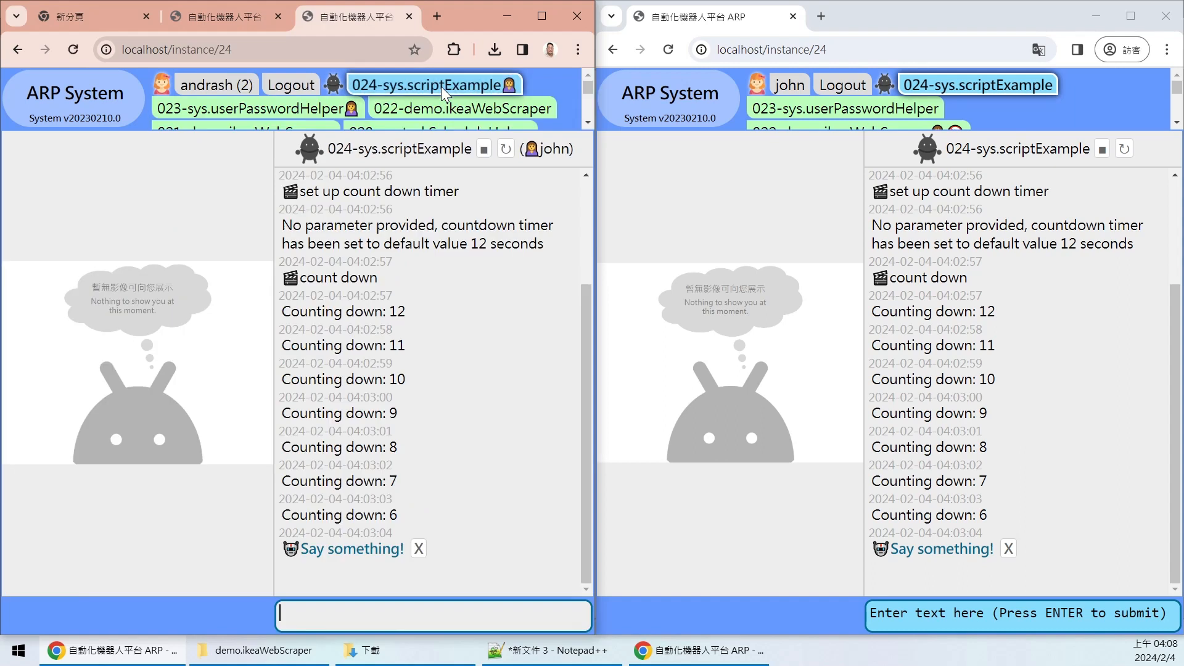
pyautogui.moveTo(523, 151)
pyautogui.mouseDown()
pyautogui.moveTo(574, 151)
pyautogui.moveTo(520, 150)
pyautogui.mouseUp()
pyautogui.click(561, 149)
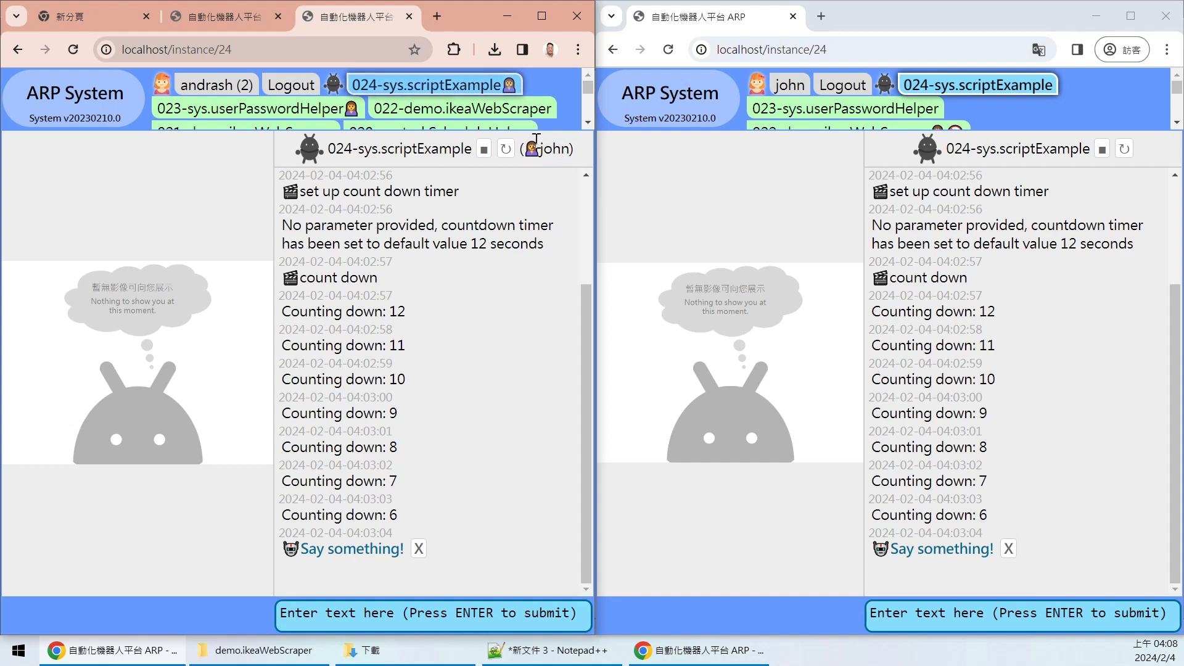
pyautogui.moveTo(586, 286); pyautogui.dragTo(585, 144)
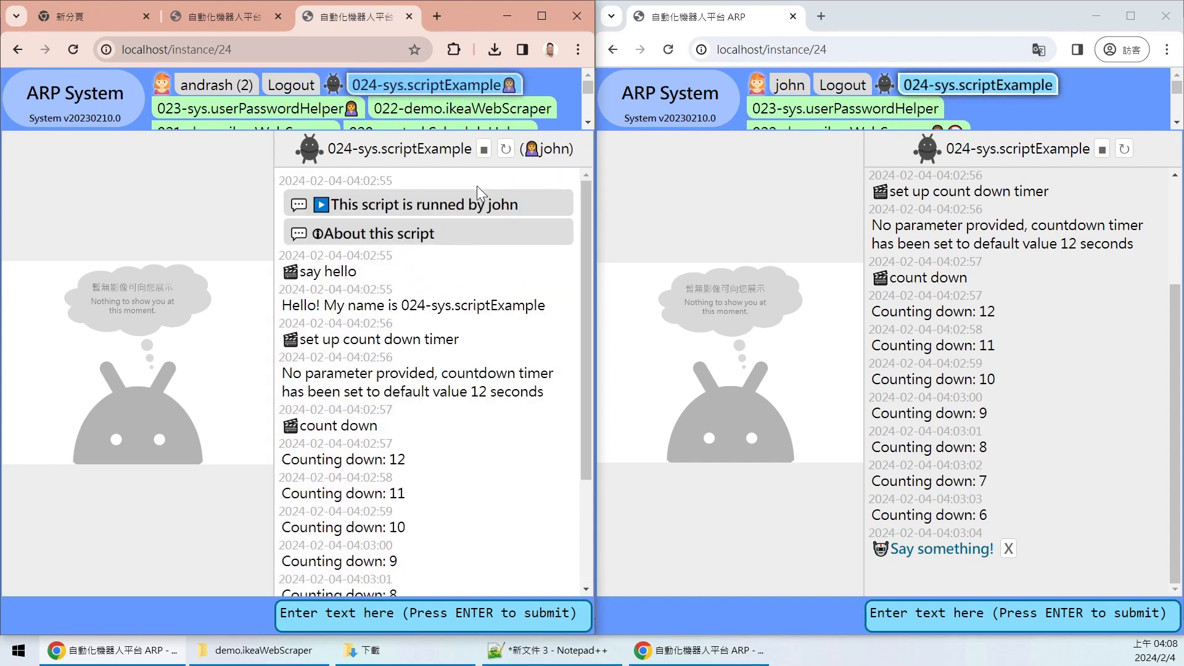
pyautogui.click(432, 207)
pyautogui.click(419, 207)
pyautogui.moveTo(360, 206); pyautogui.dragTo(525, 208)
pyautogui.click(525, 208)
pyautogui.click(487, 149)
pyautogui.click(464, 92)
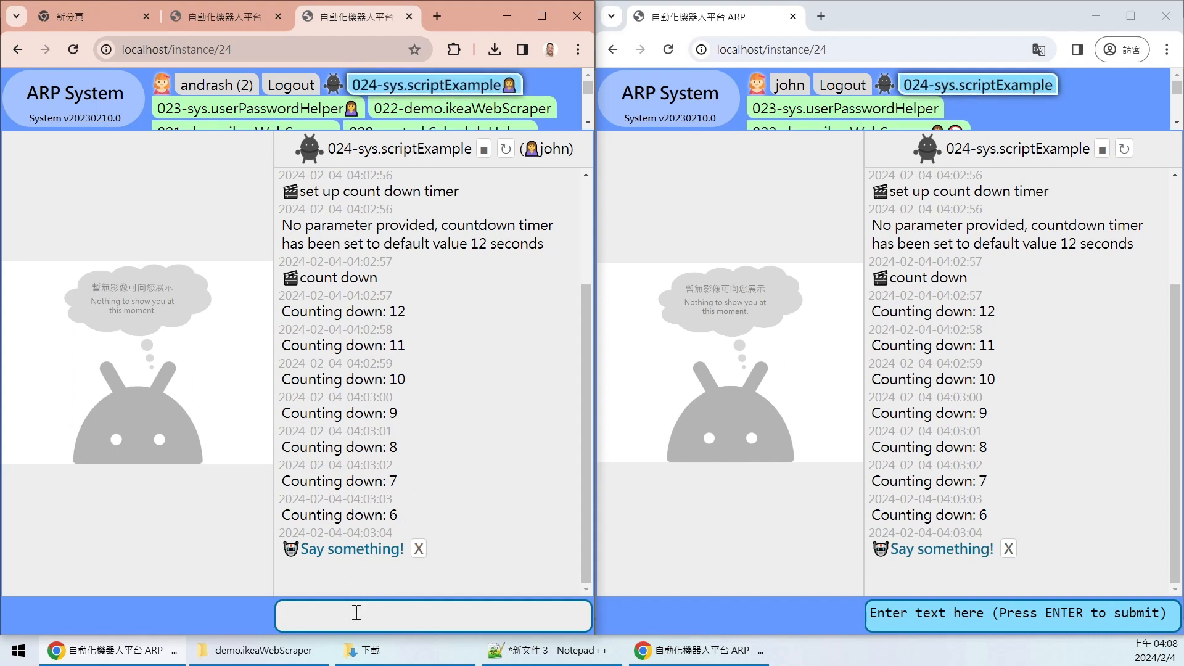
# - Reply 'zxc' to the Say something! prompt so the script completes
pyautogui.write('zxc')
pyautogui.press('Return')
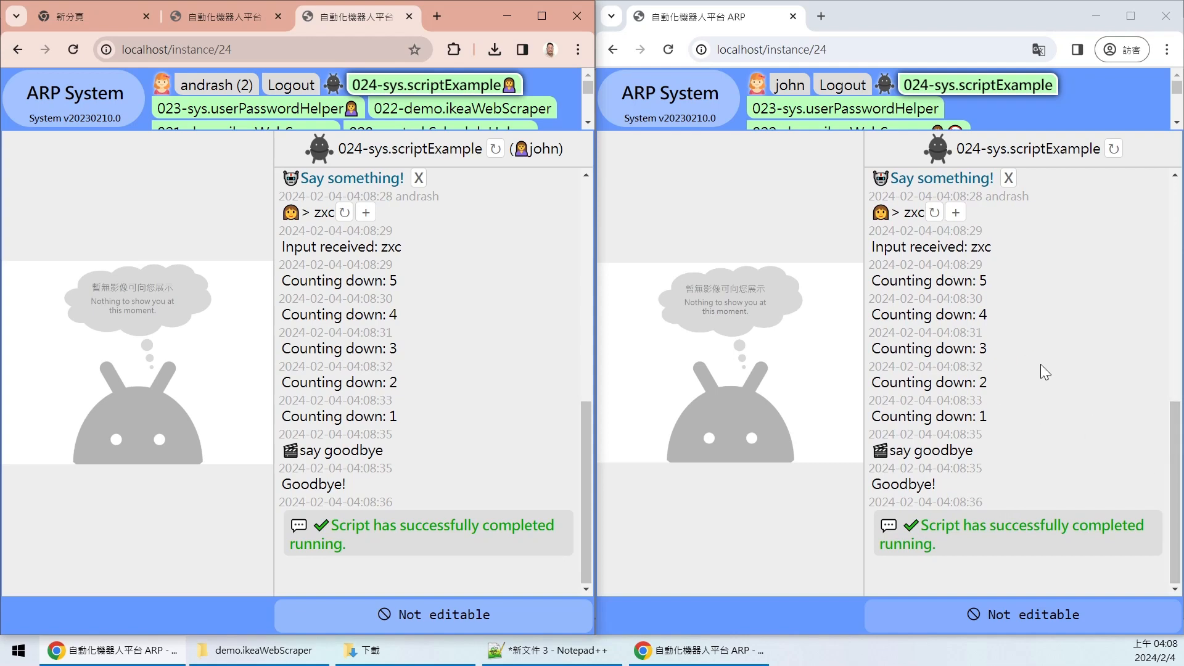
pyautogui.moveTo(1175, 445); pyautogui.dragTo(1173, 487)
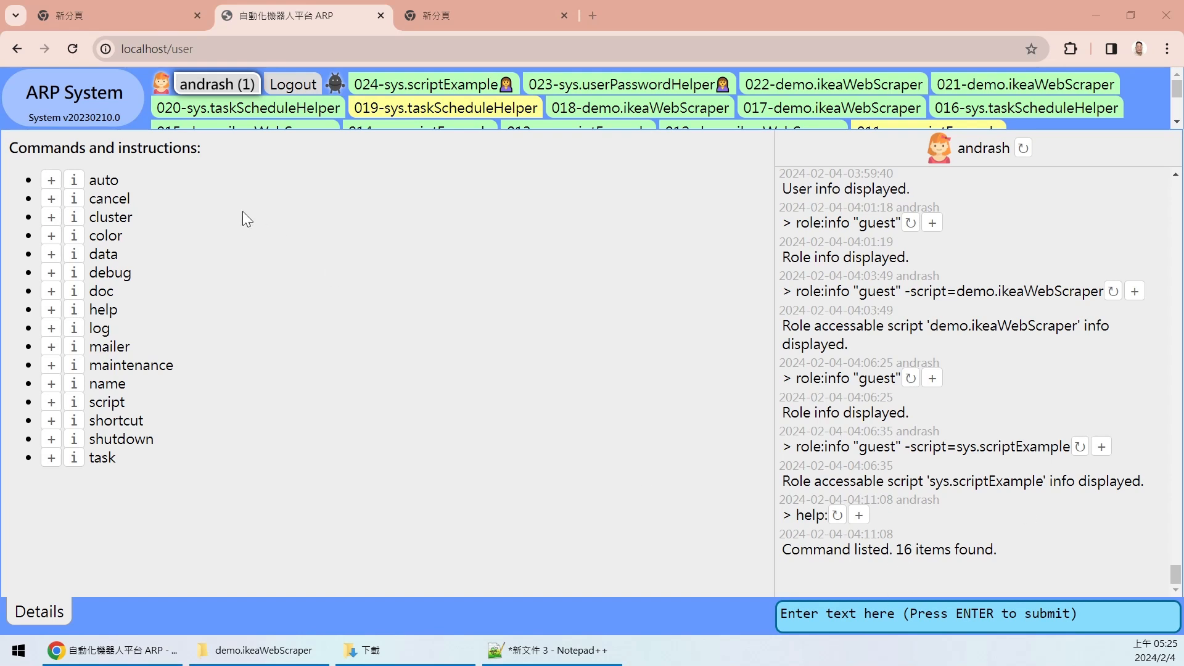
pyautogui.moveTo(41, 167); pyautogui.dragTo(256, 475)
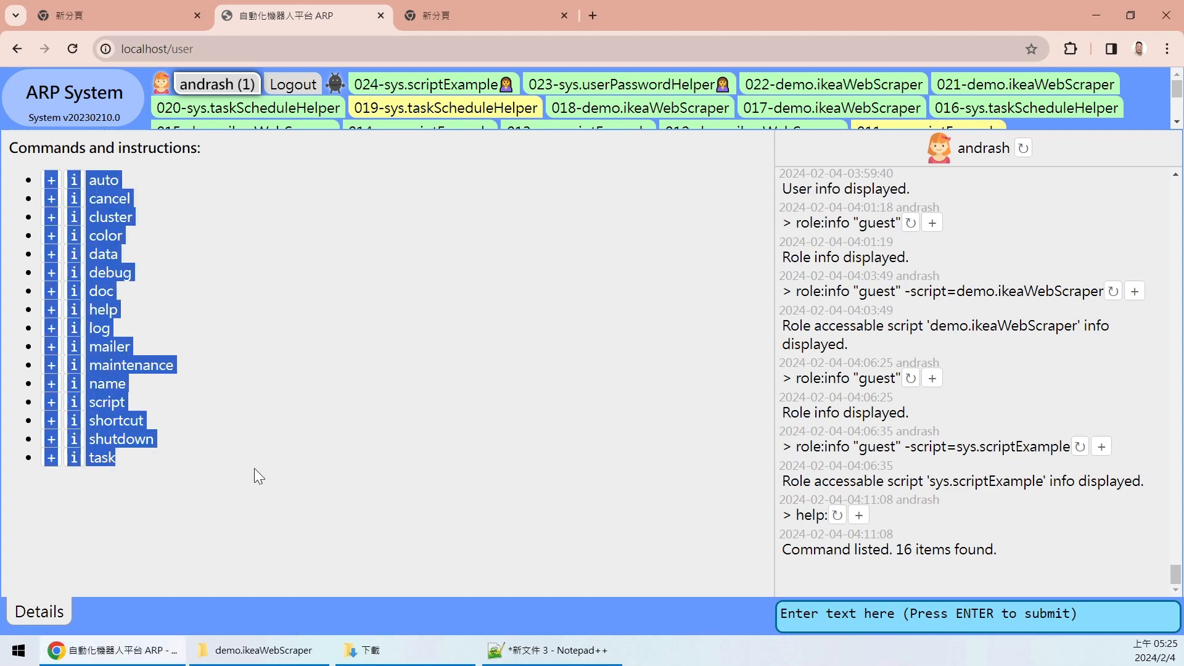
pyautogui.click(548, 638)
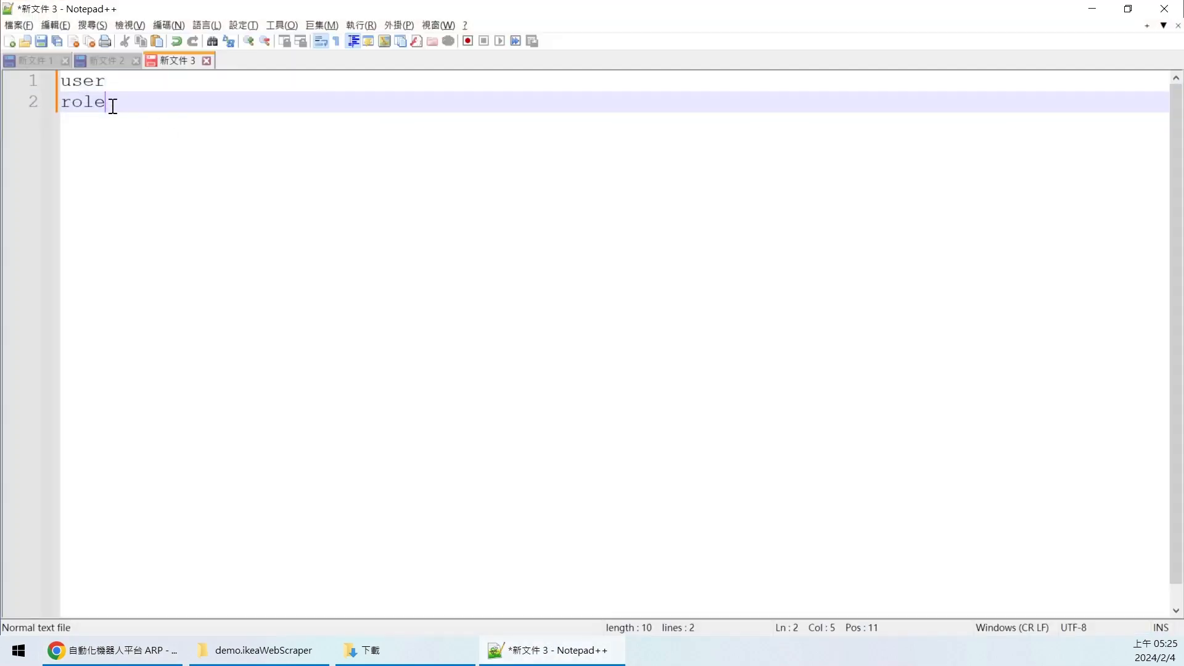
pyautogui.hotkey('ctrl', 'shift', 'Home')
pyautogui.click(157, 119)
pyautogui.click(583, 658)
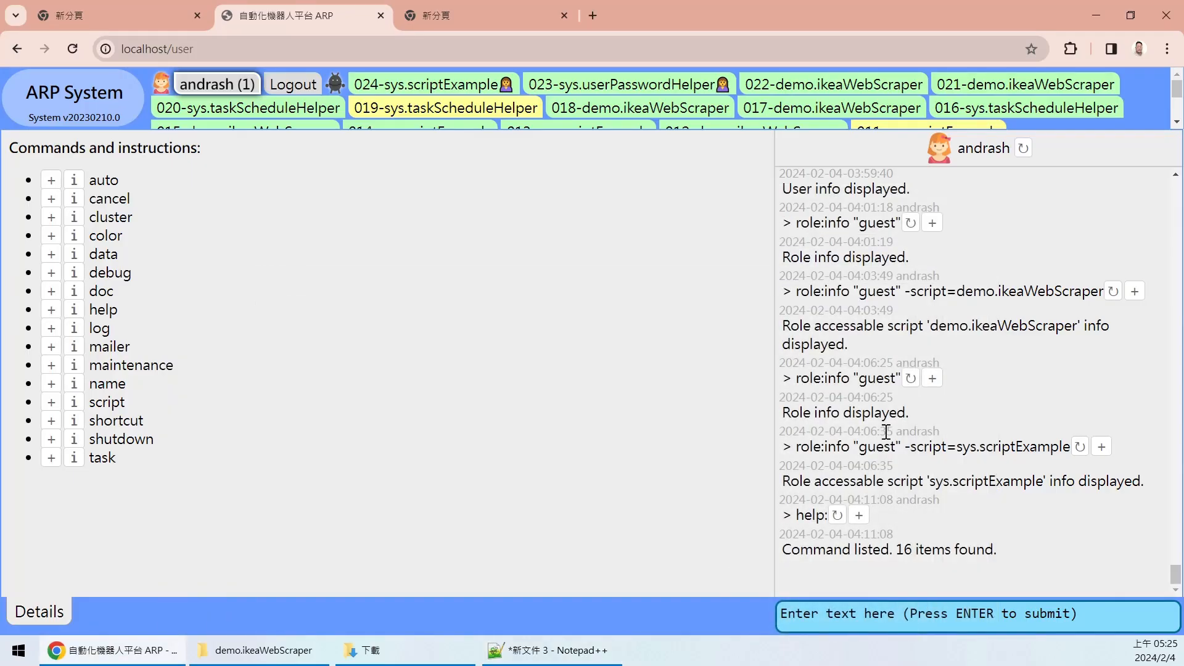